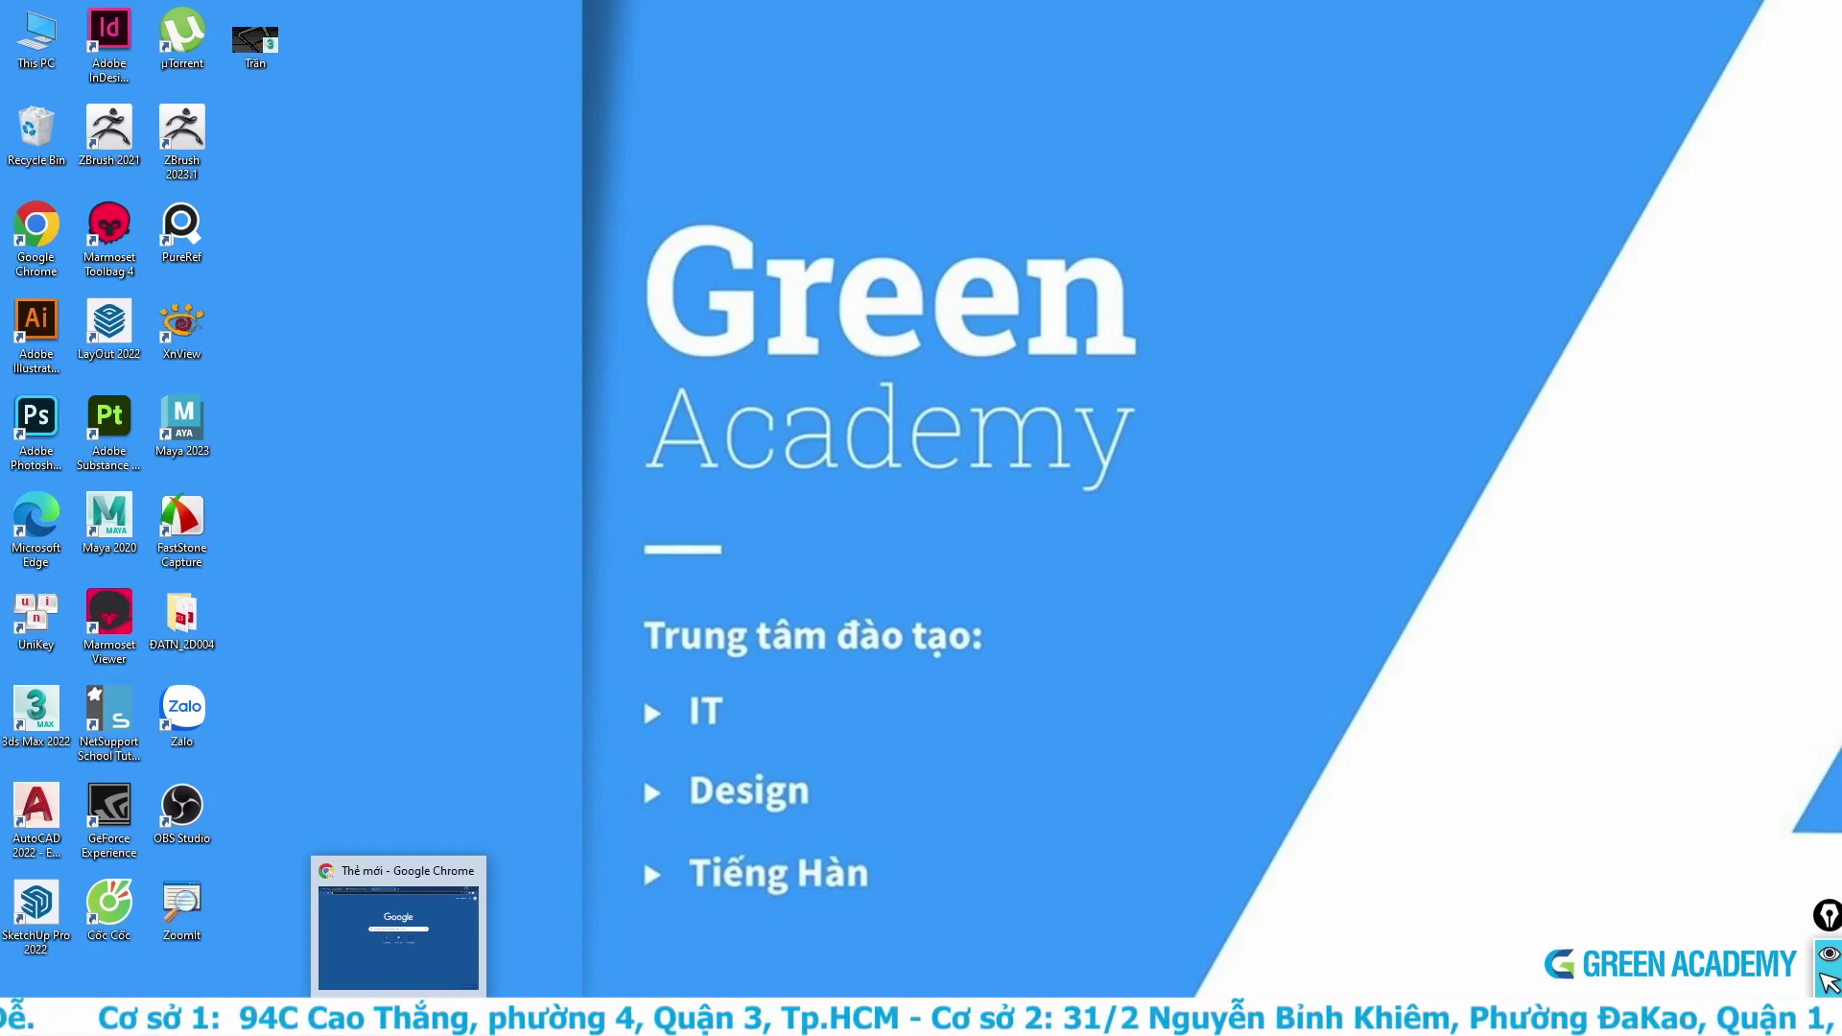
Step: Maximize the browser and run the suggested Google search for floor generator 3ds max 2022
left_click(399, 936)
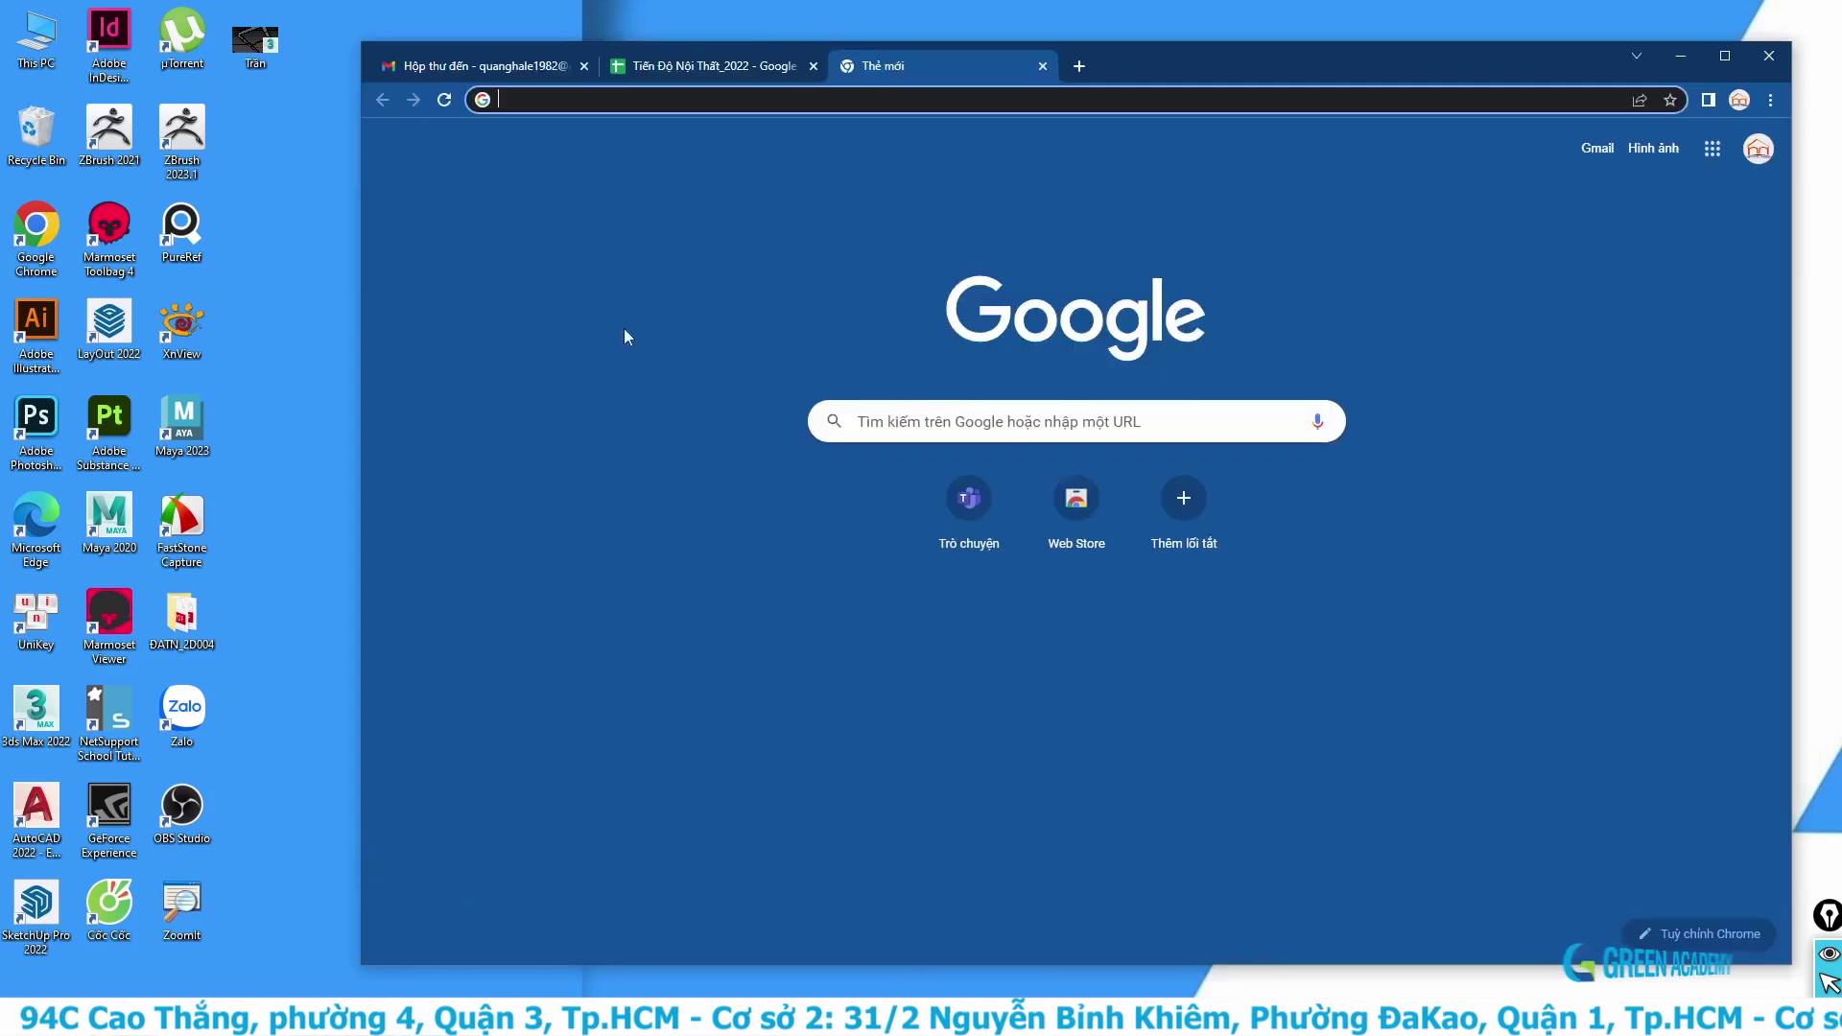
left_click(1723, 58)
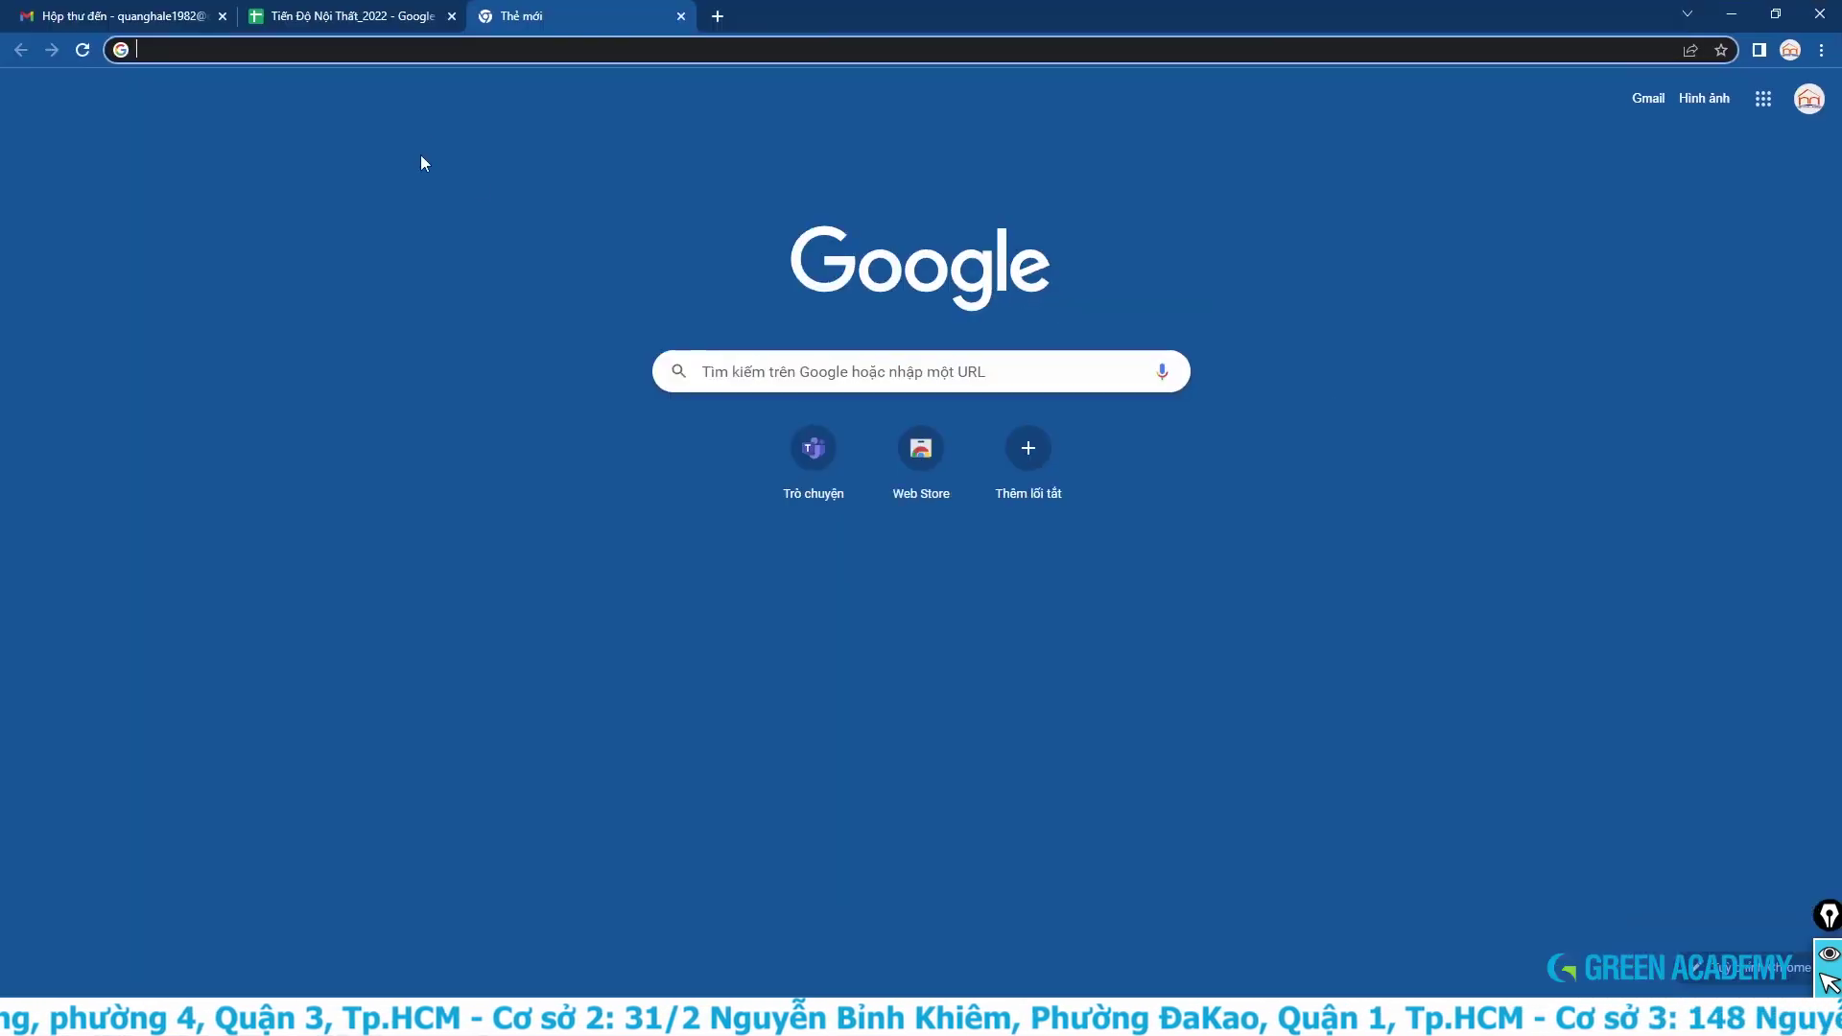
left_click(443, 51)
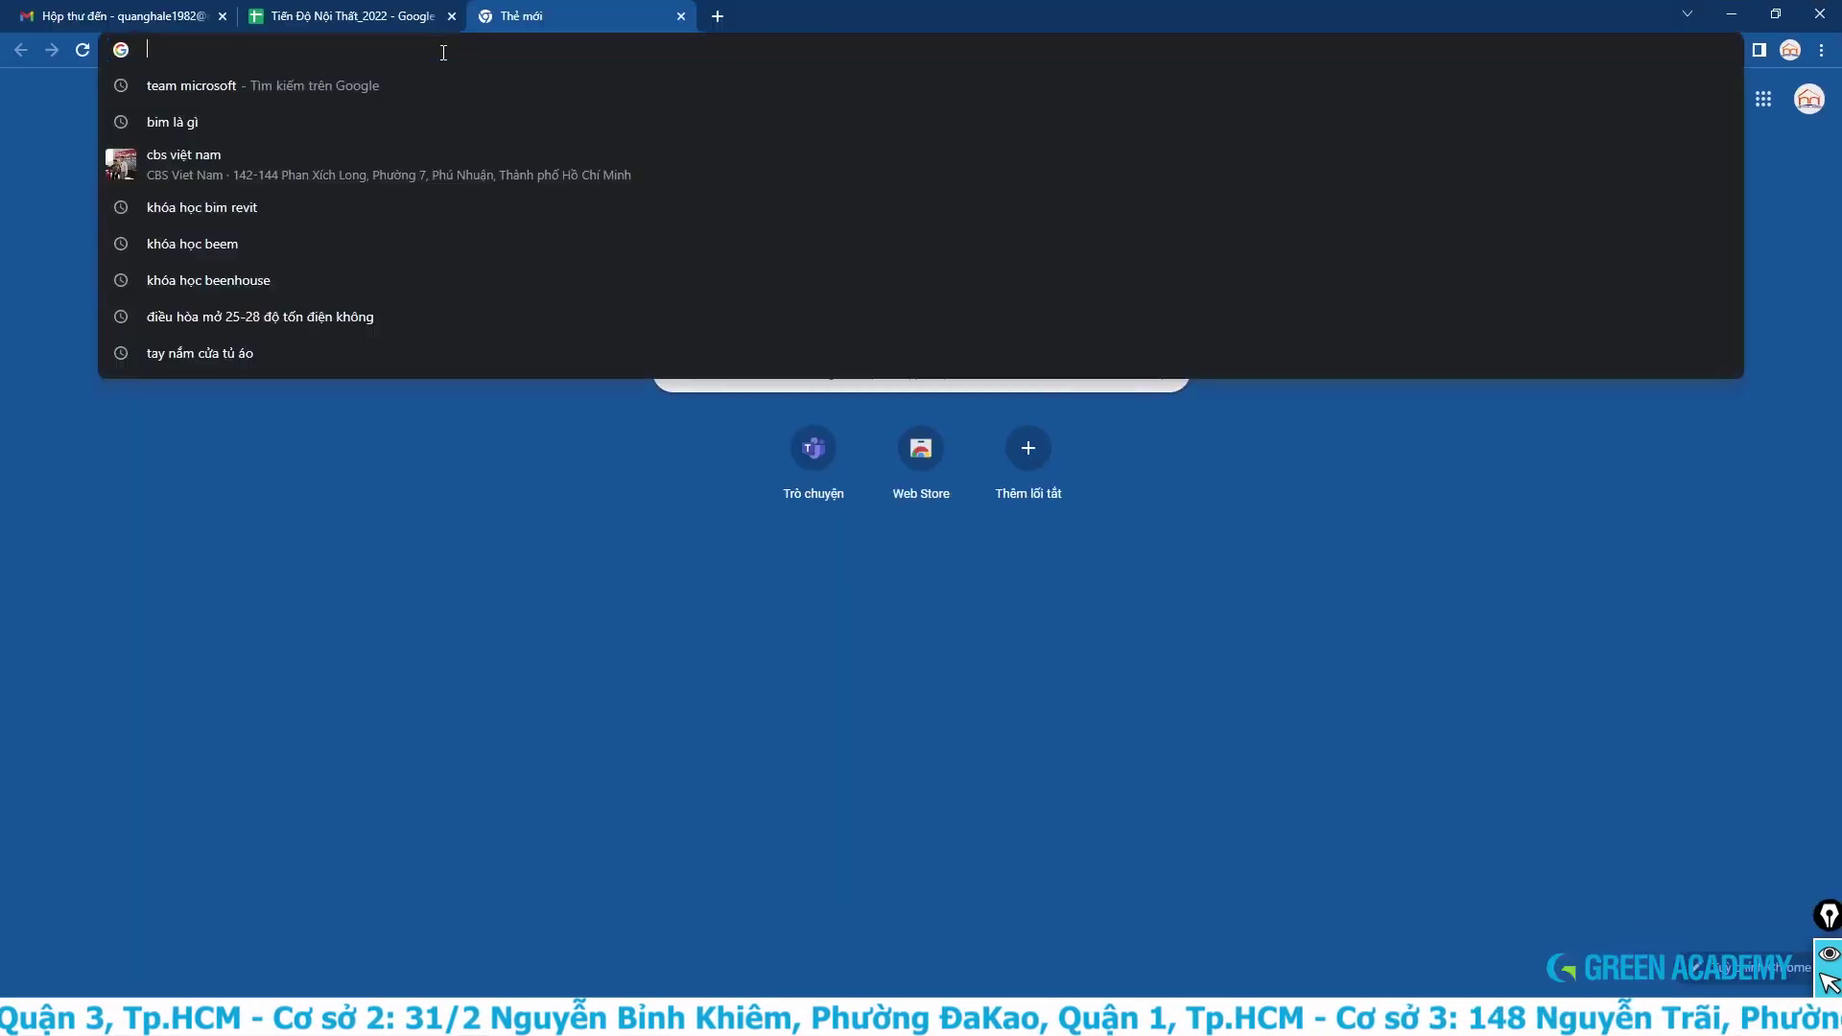
type("f")
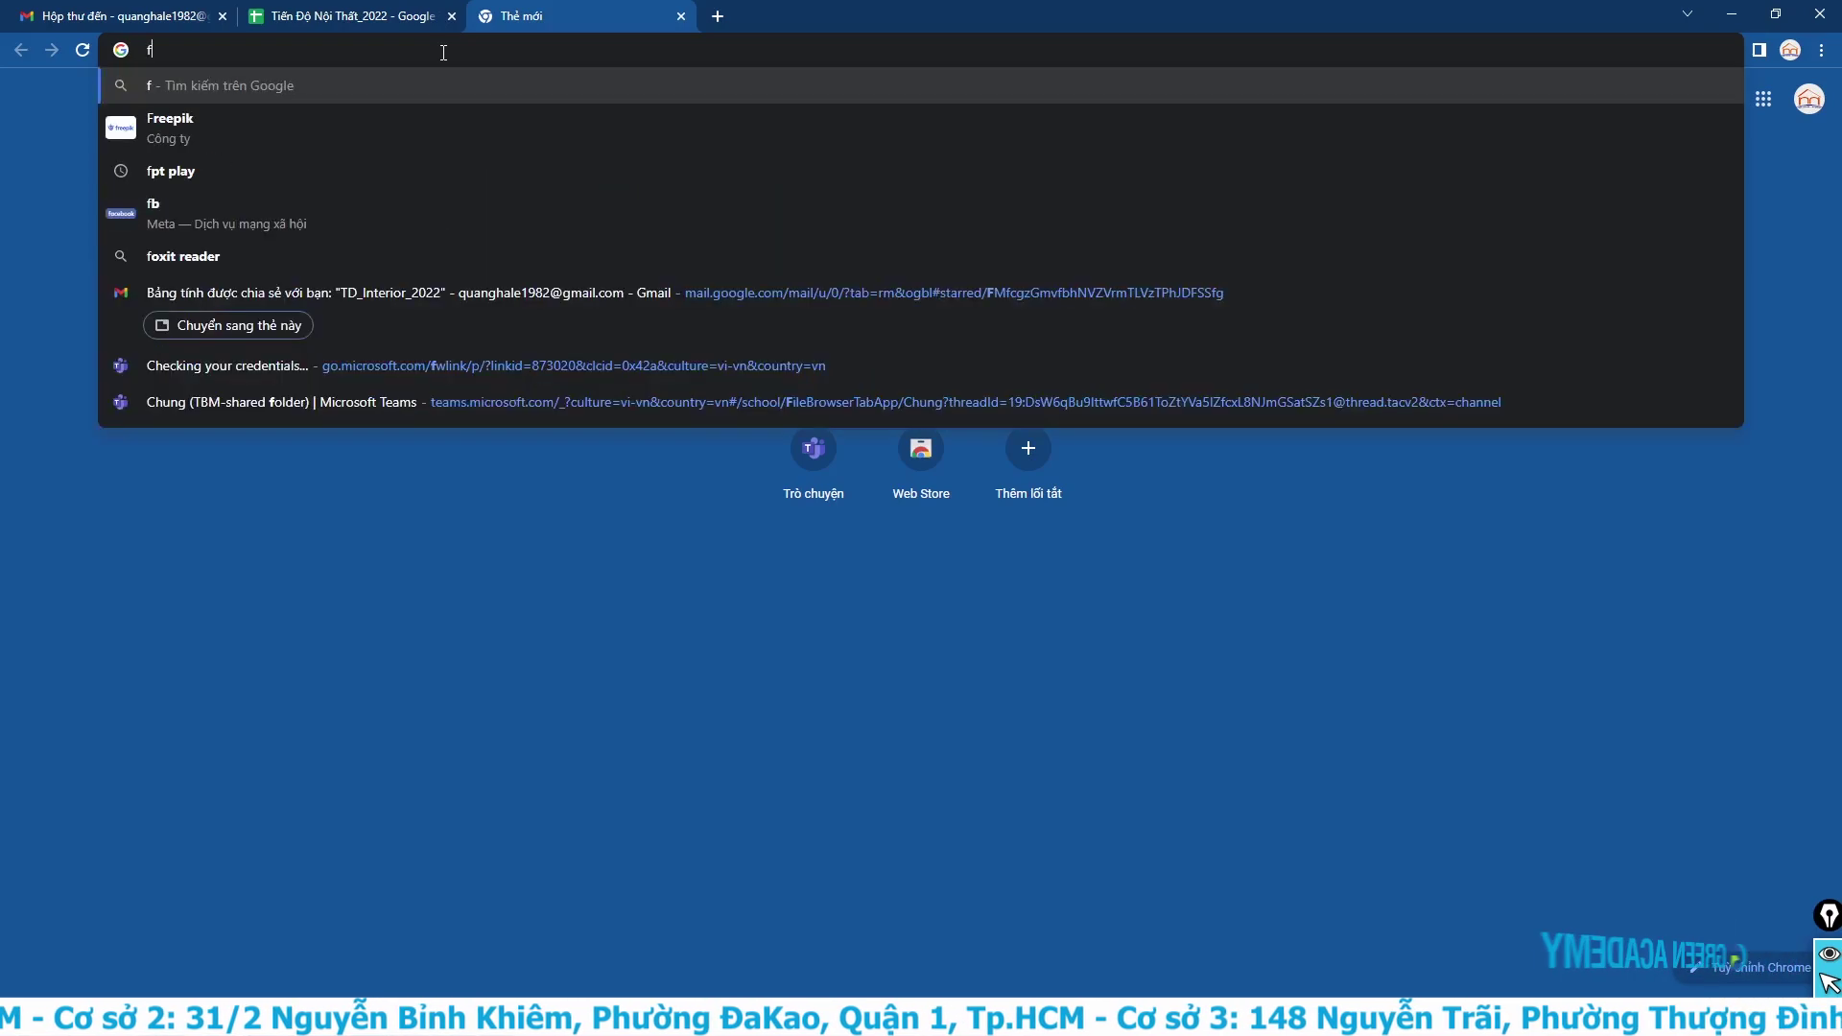
type("loo")
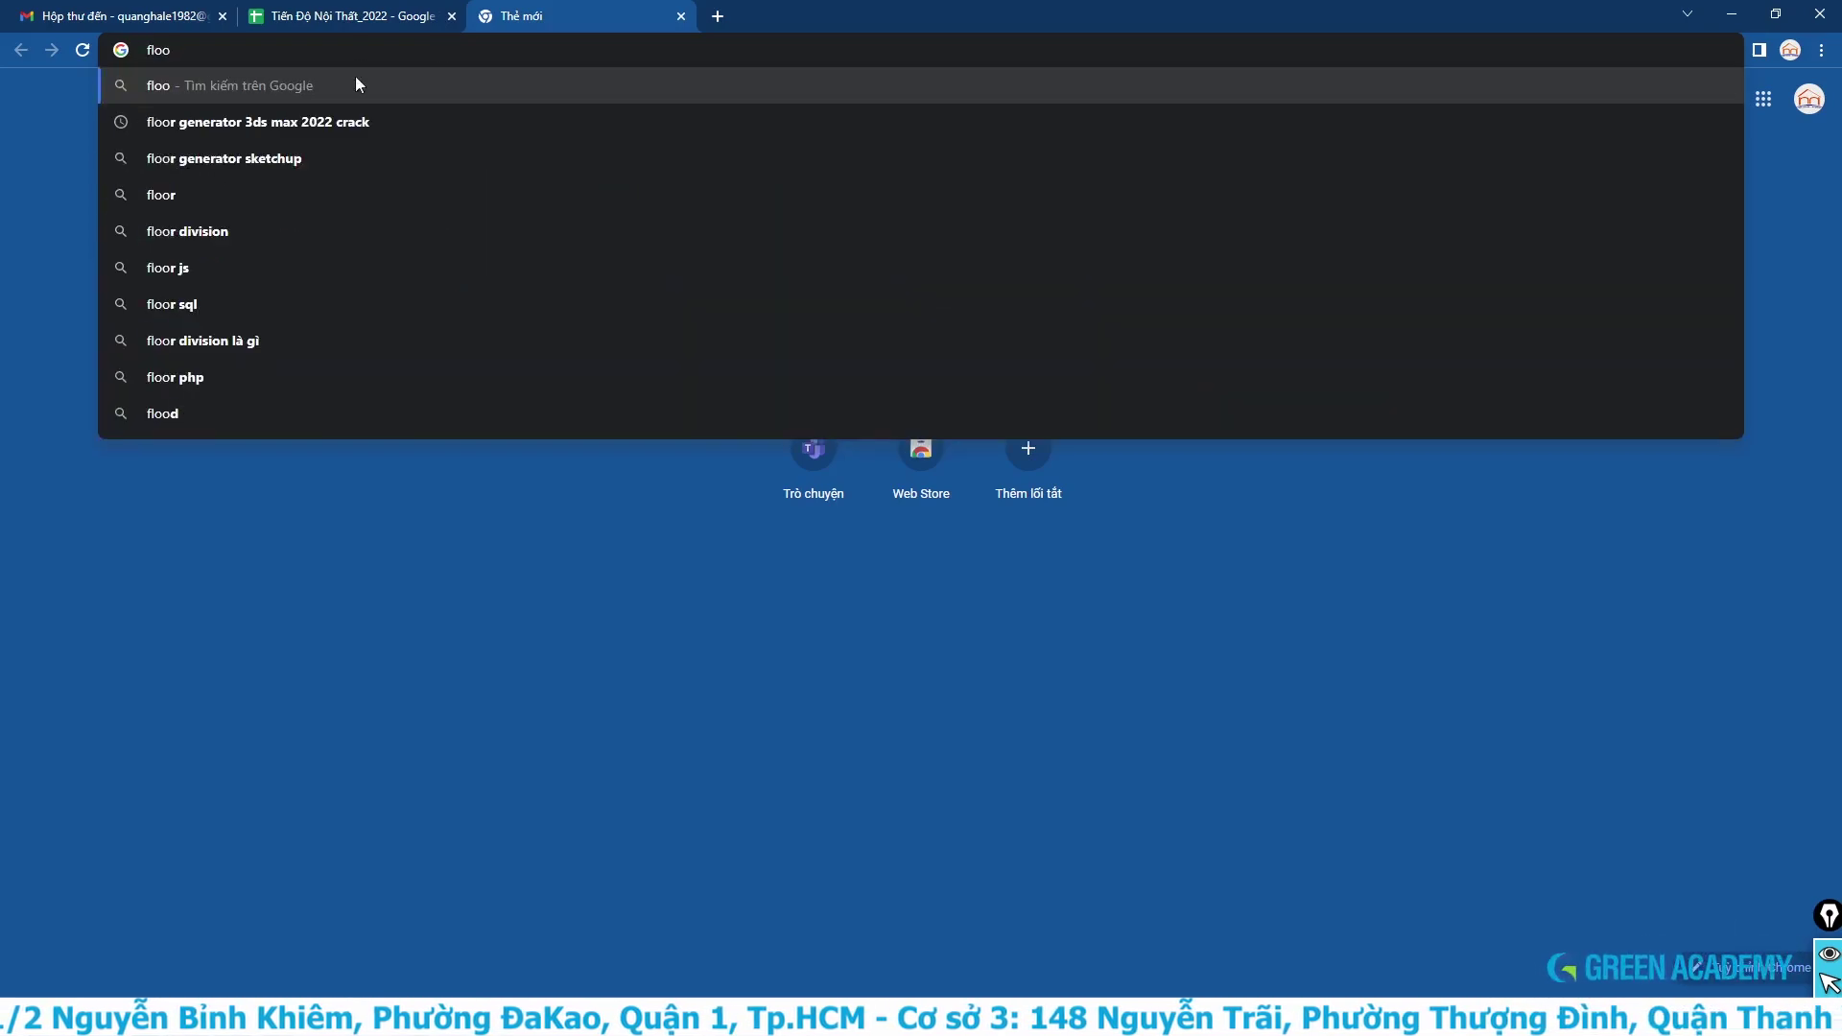
left_click(327, 125)
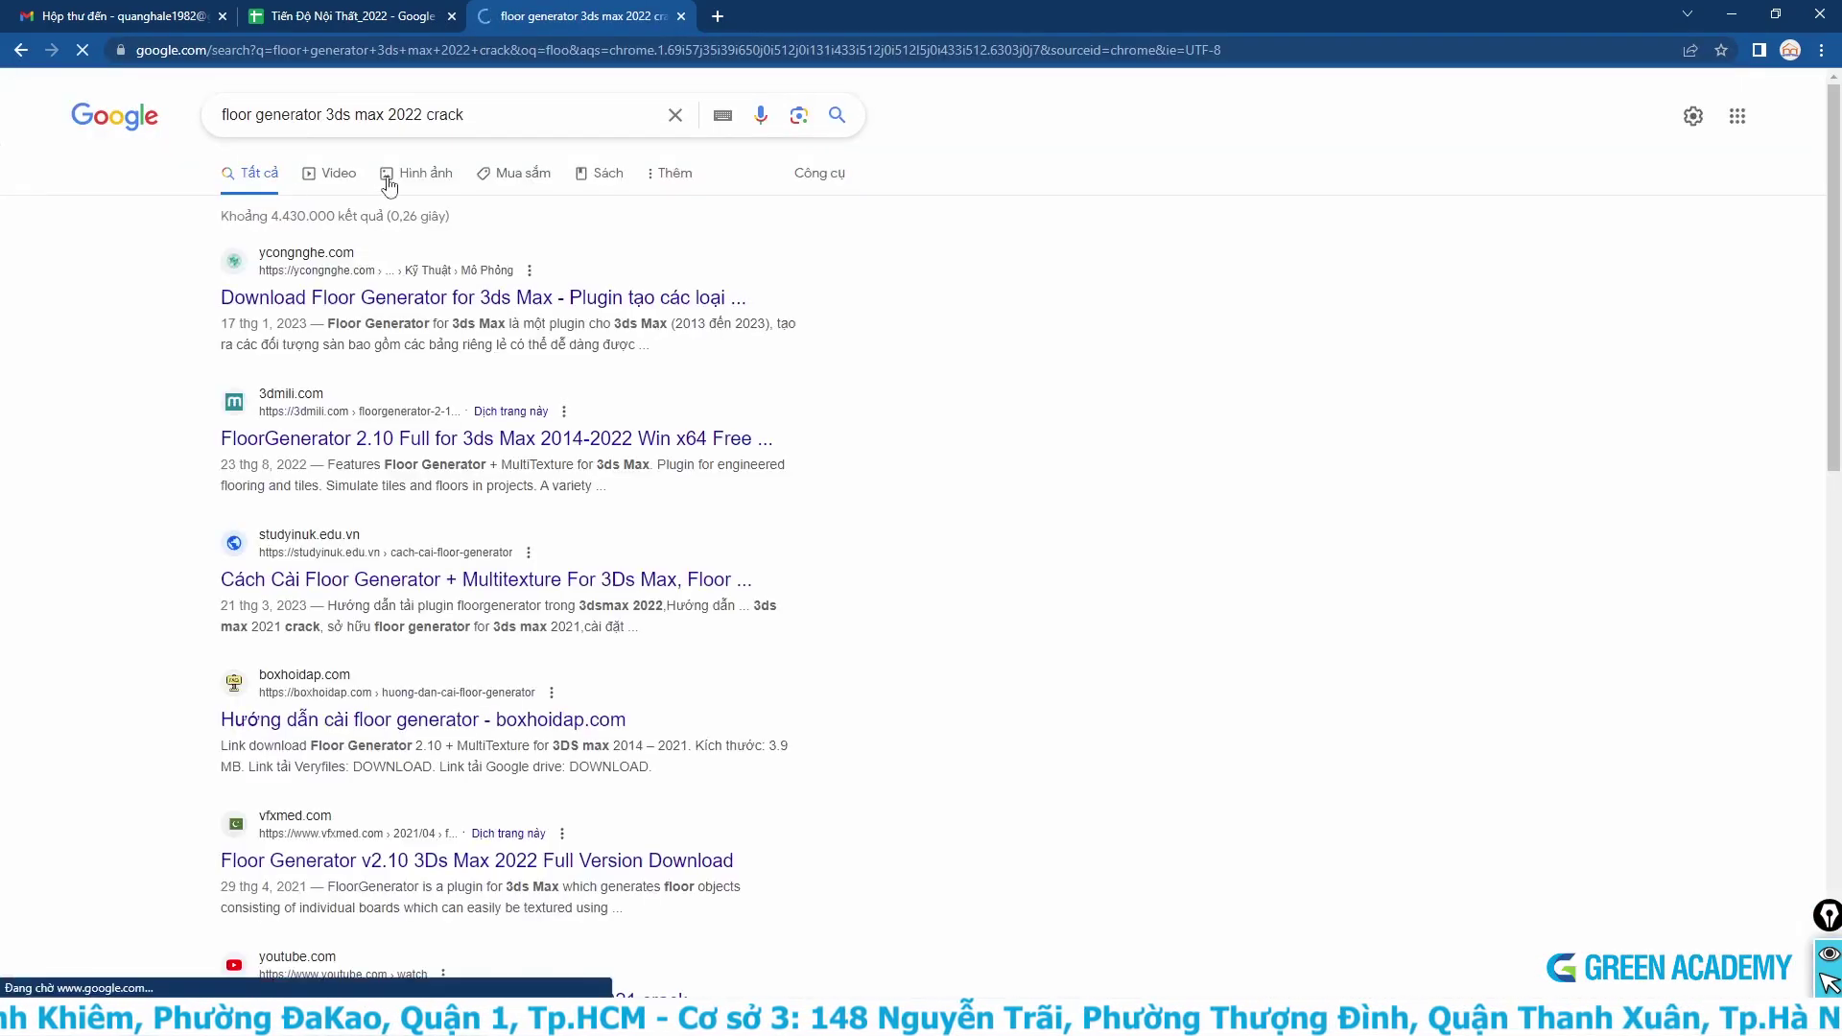
Step: Show image results and preview the FloorGenerator v2.10 and Floor Generator for 3ds Max wood images
left_click(416, 183)
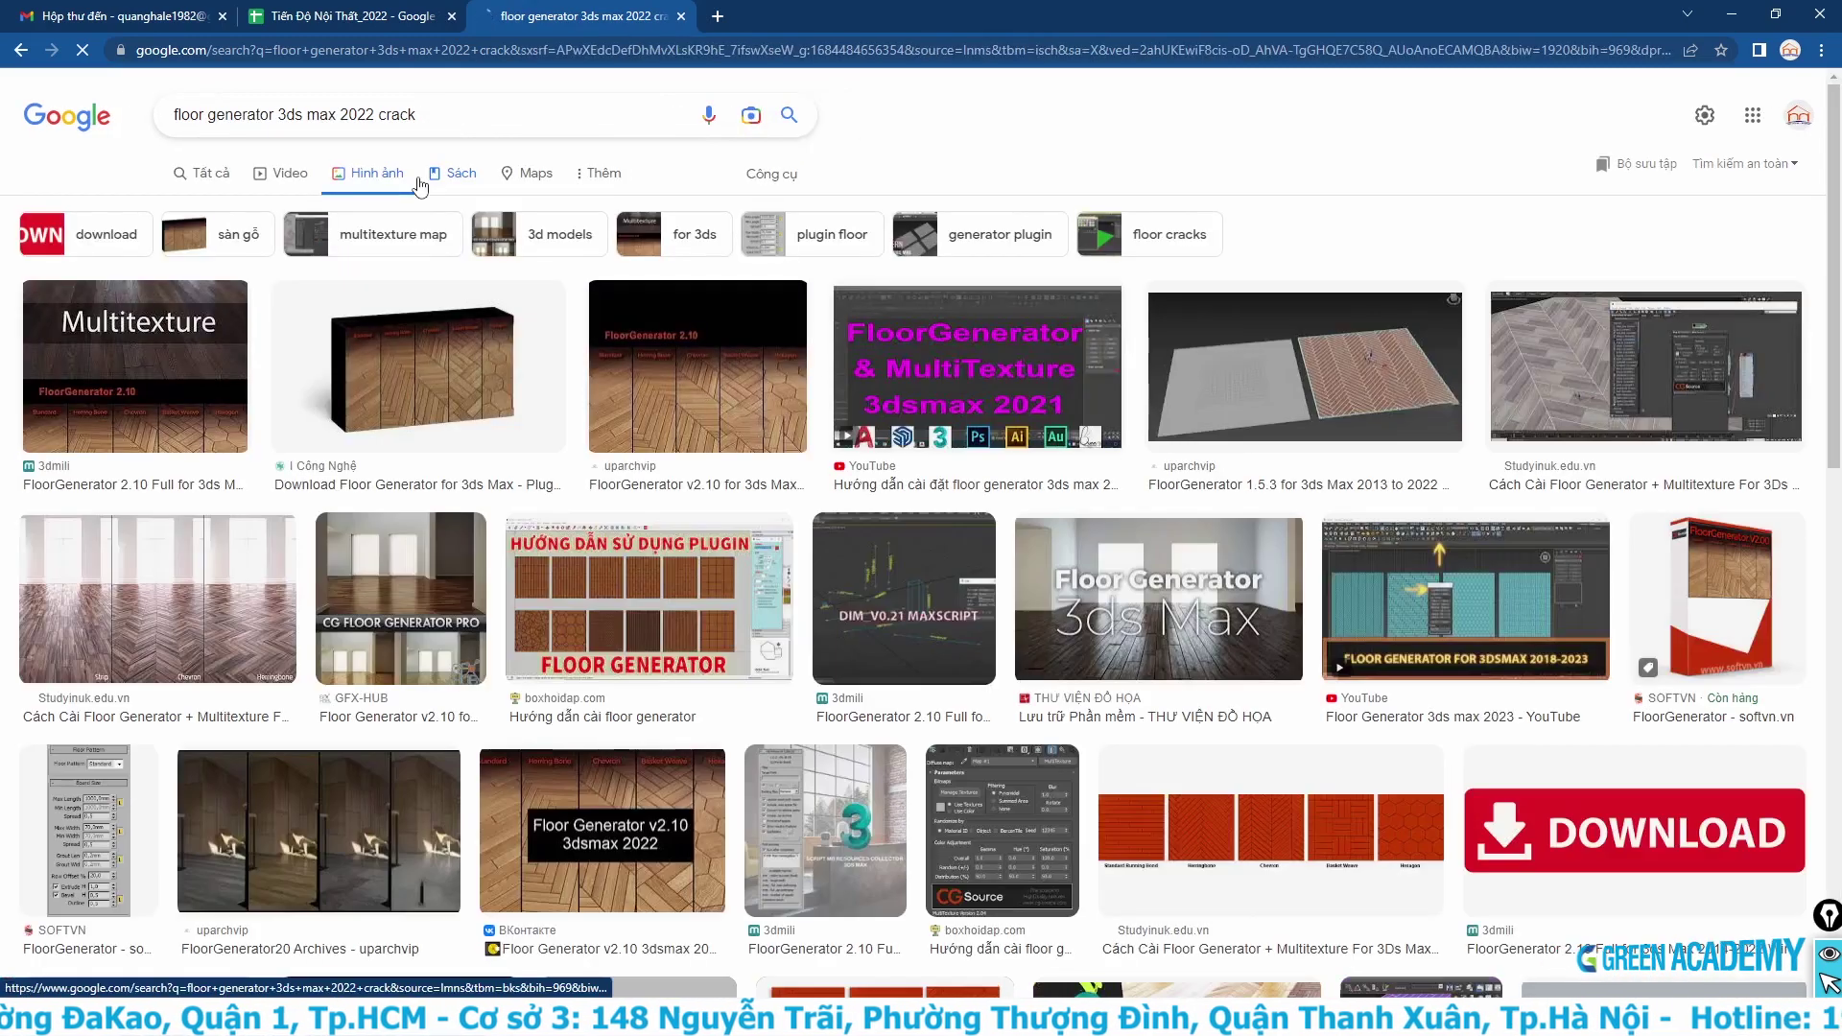
left_click(647, 411)
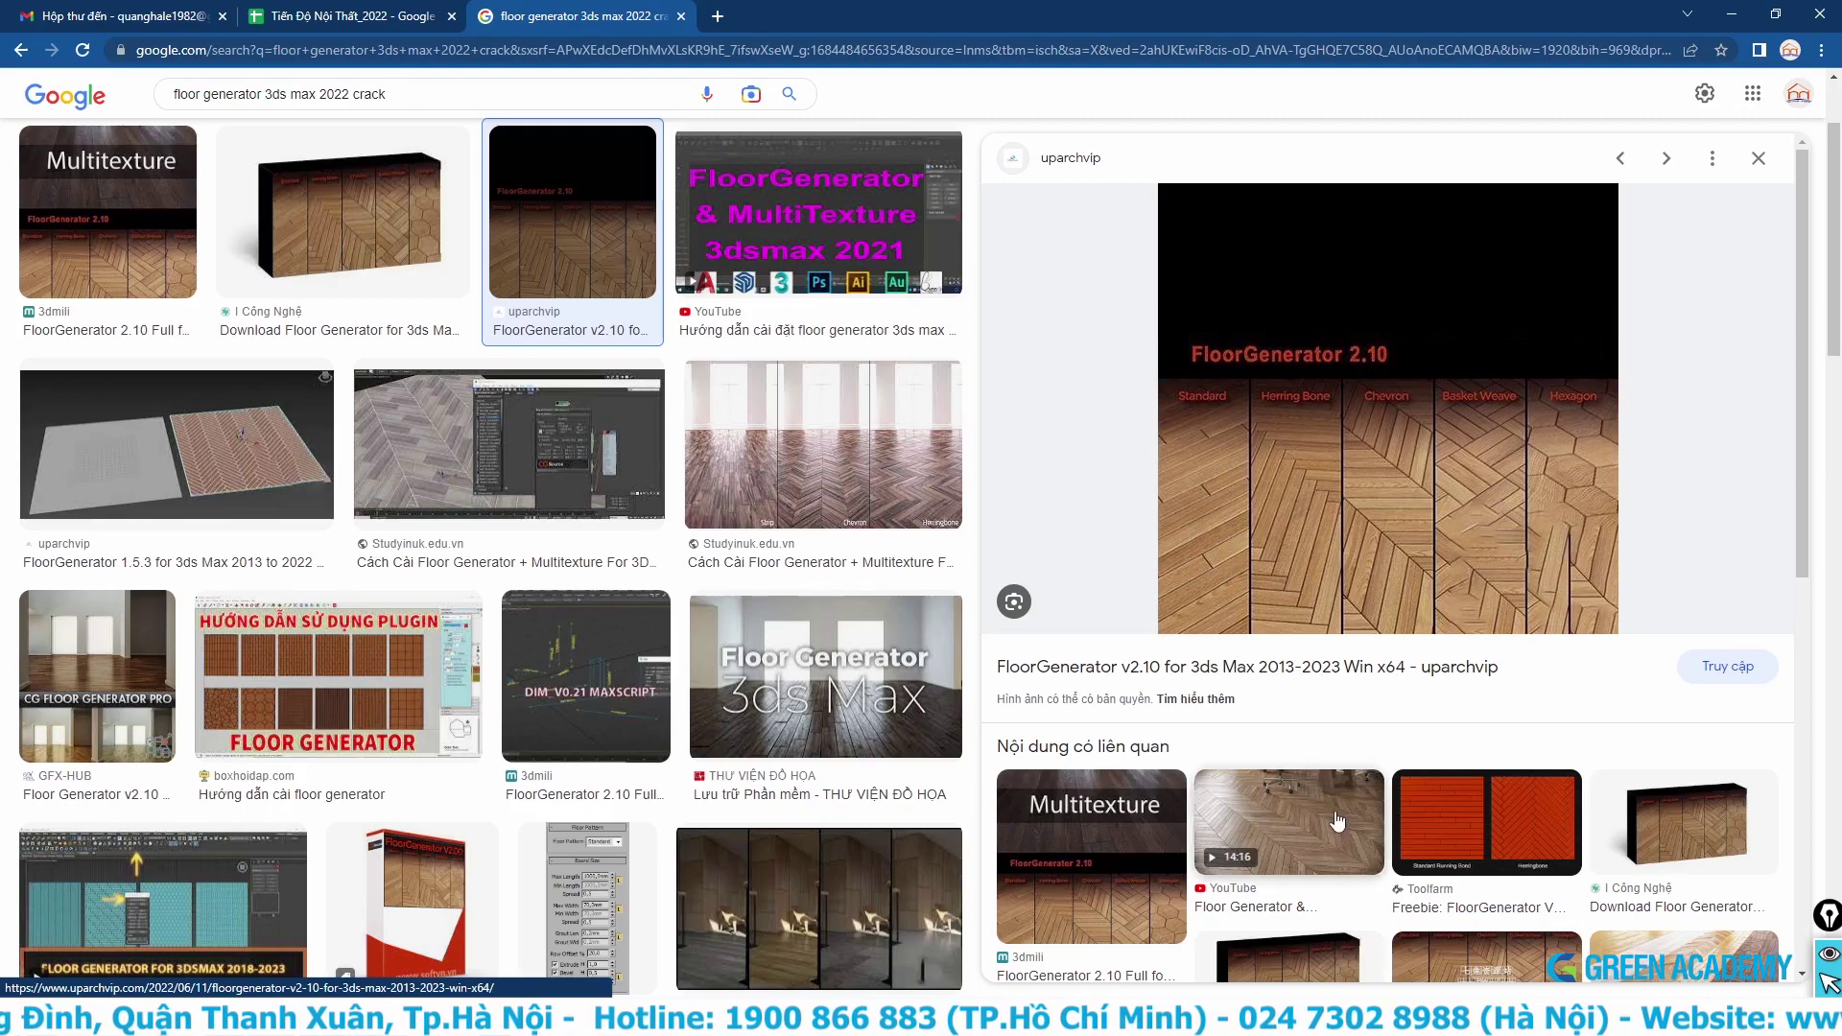
scroll(1341, 823, "down", 2)
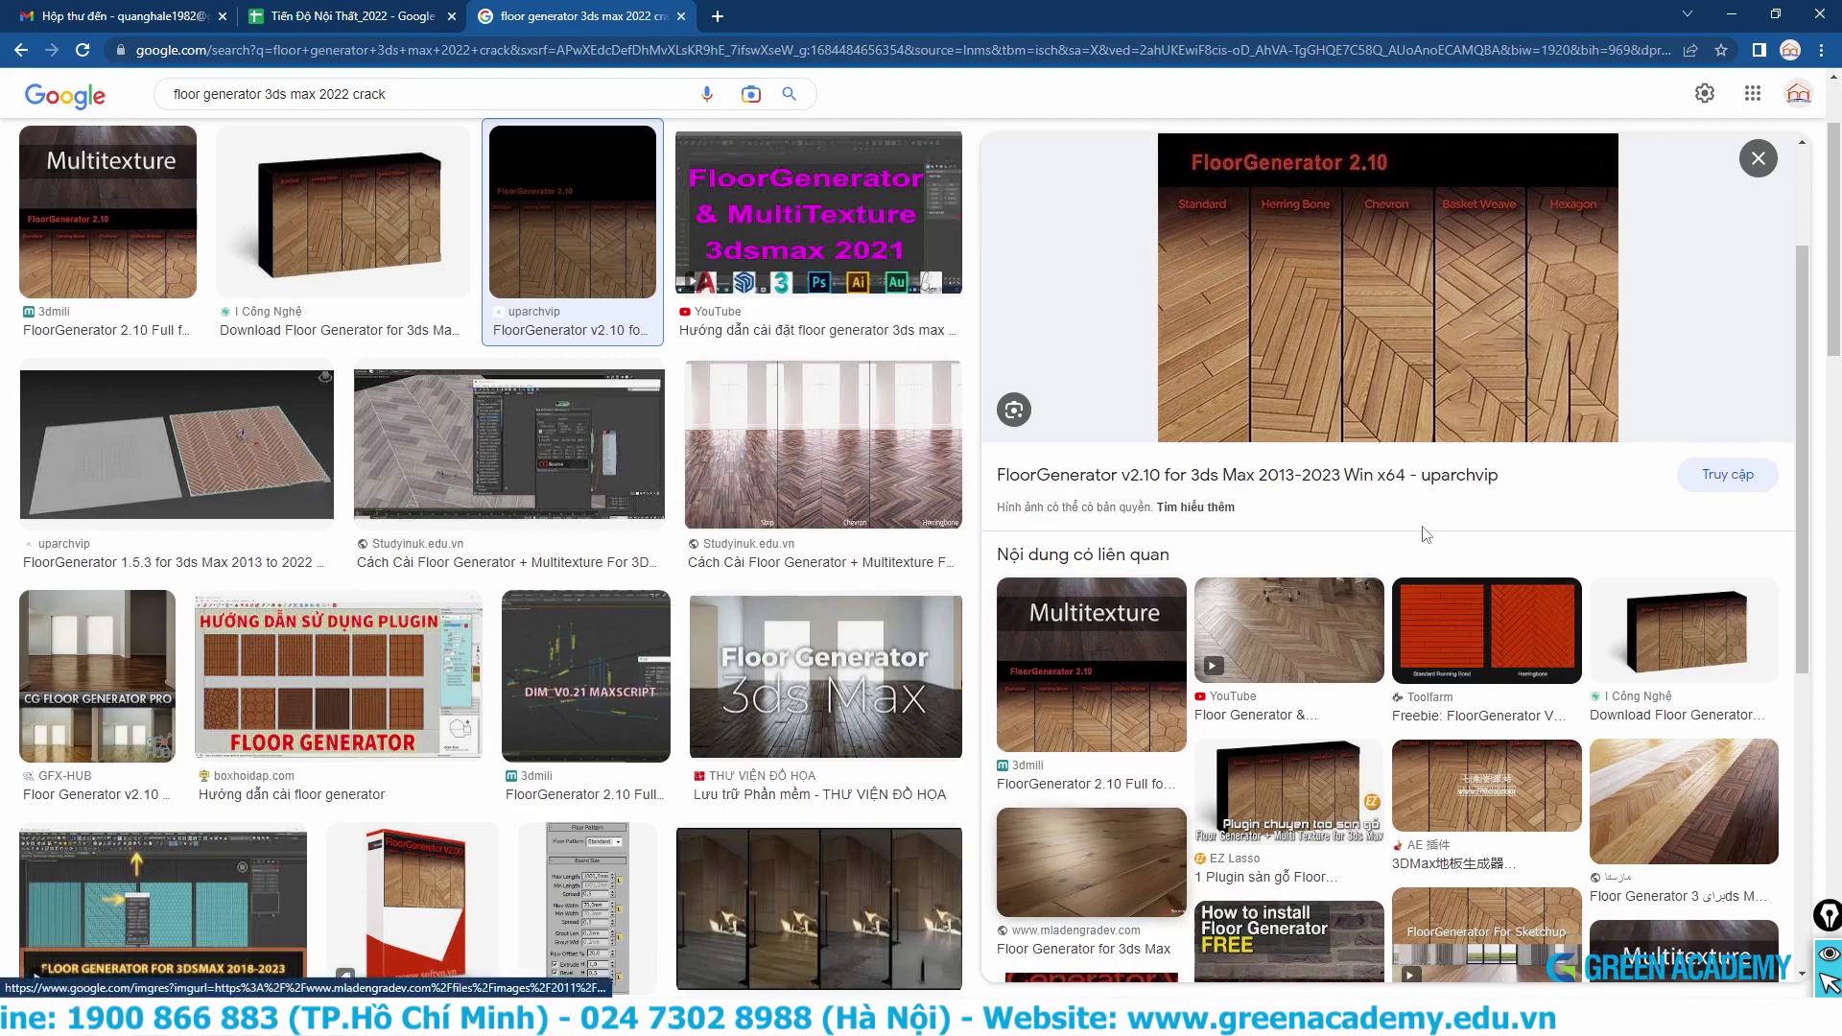
left_click(1124, 889)
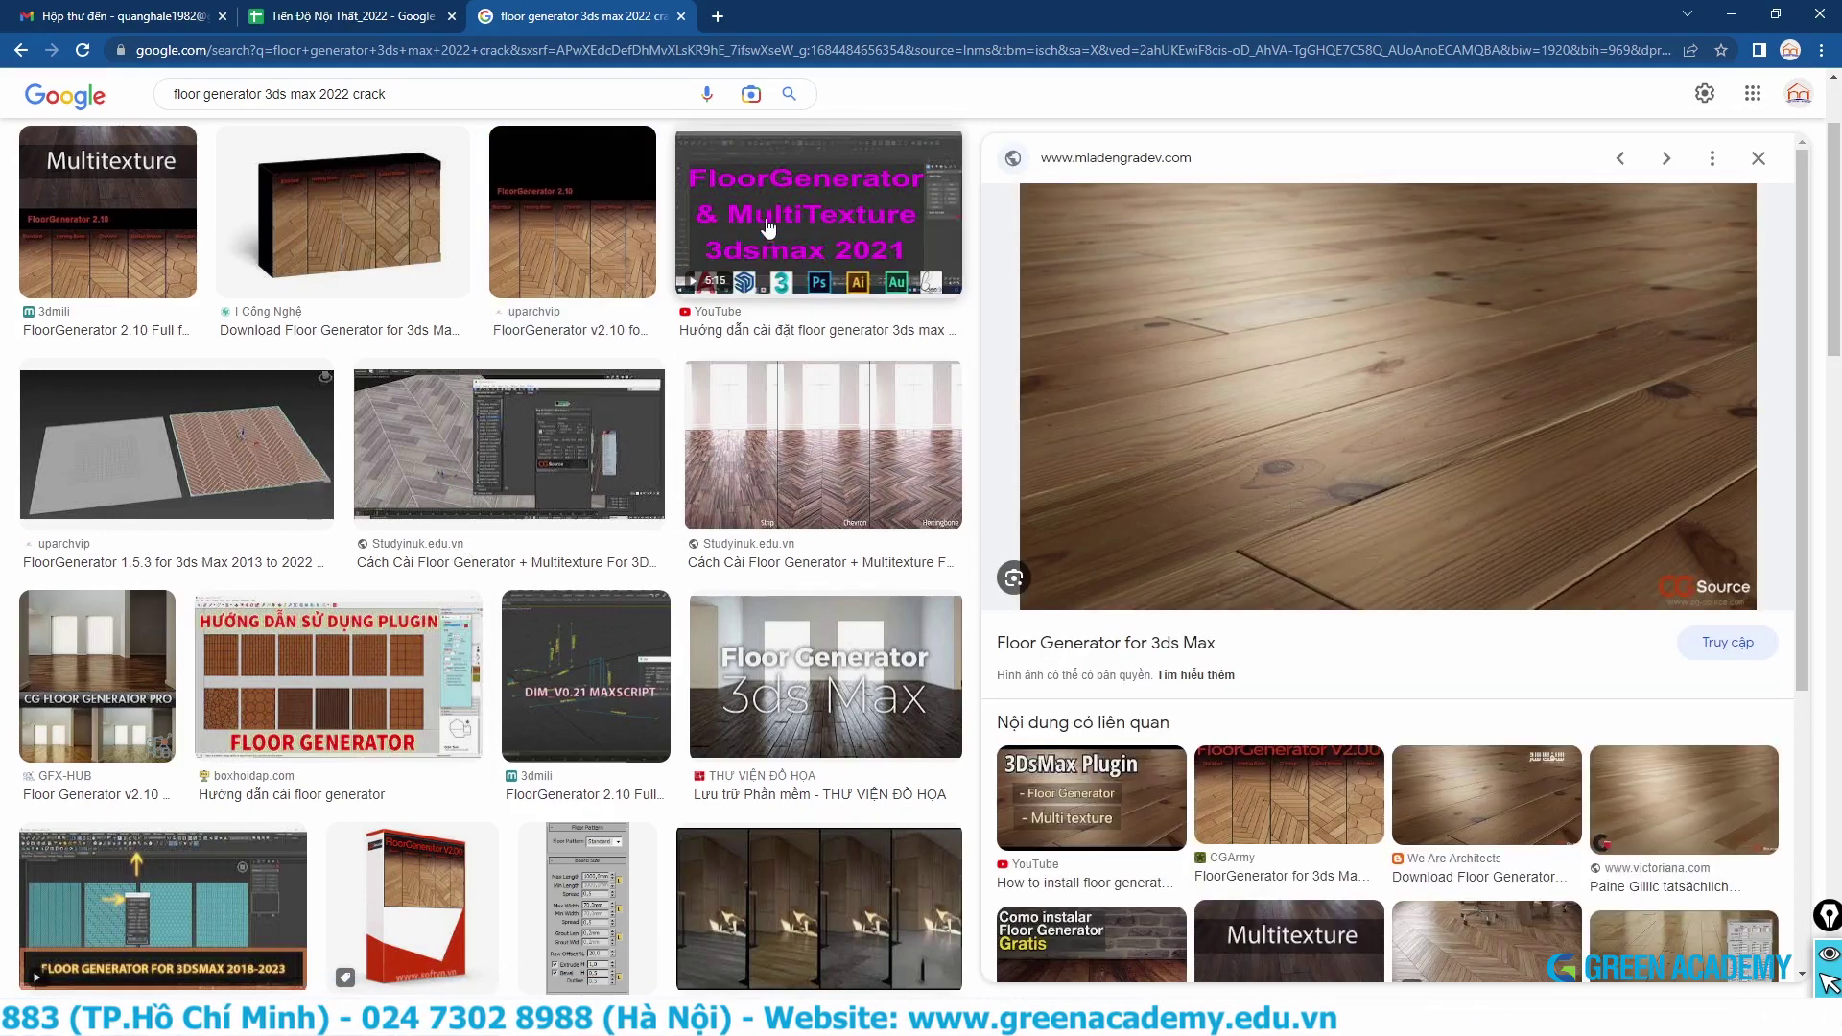
left_click_drag(690, 197, 923, 188)
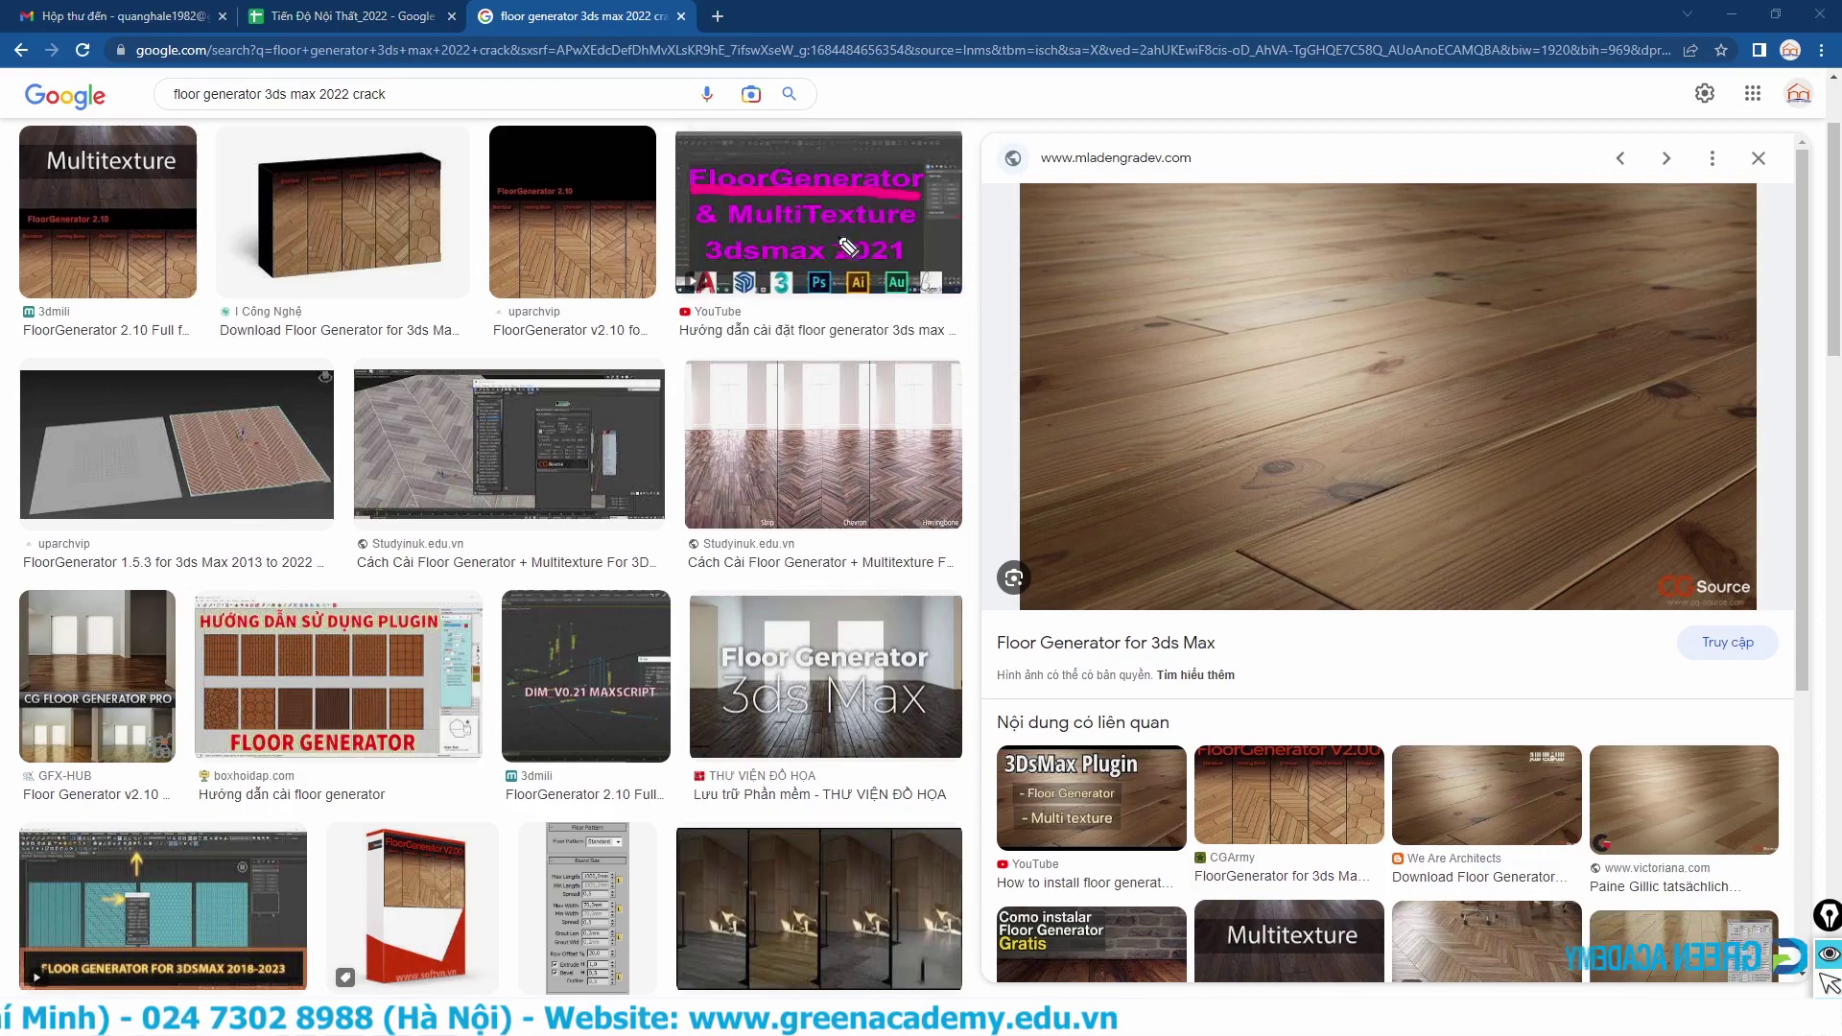
left_click_drag(739, 240, 945, 233)
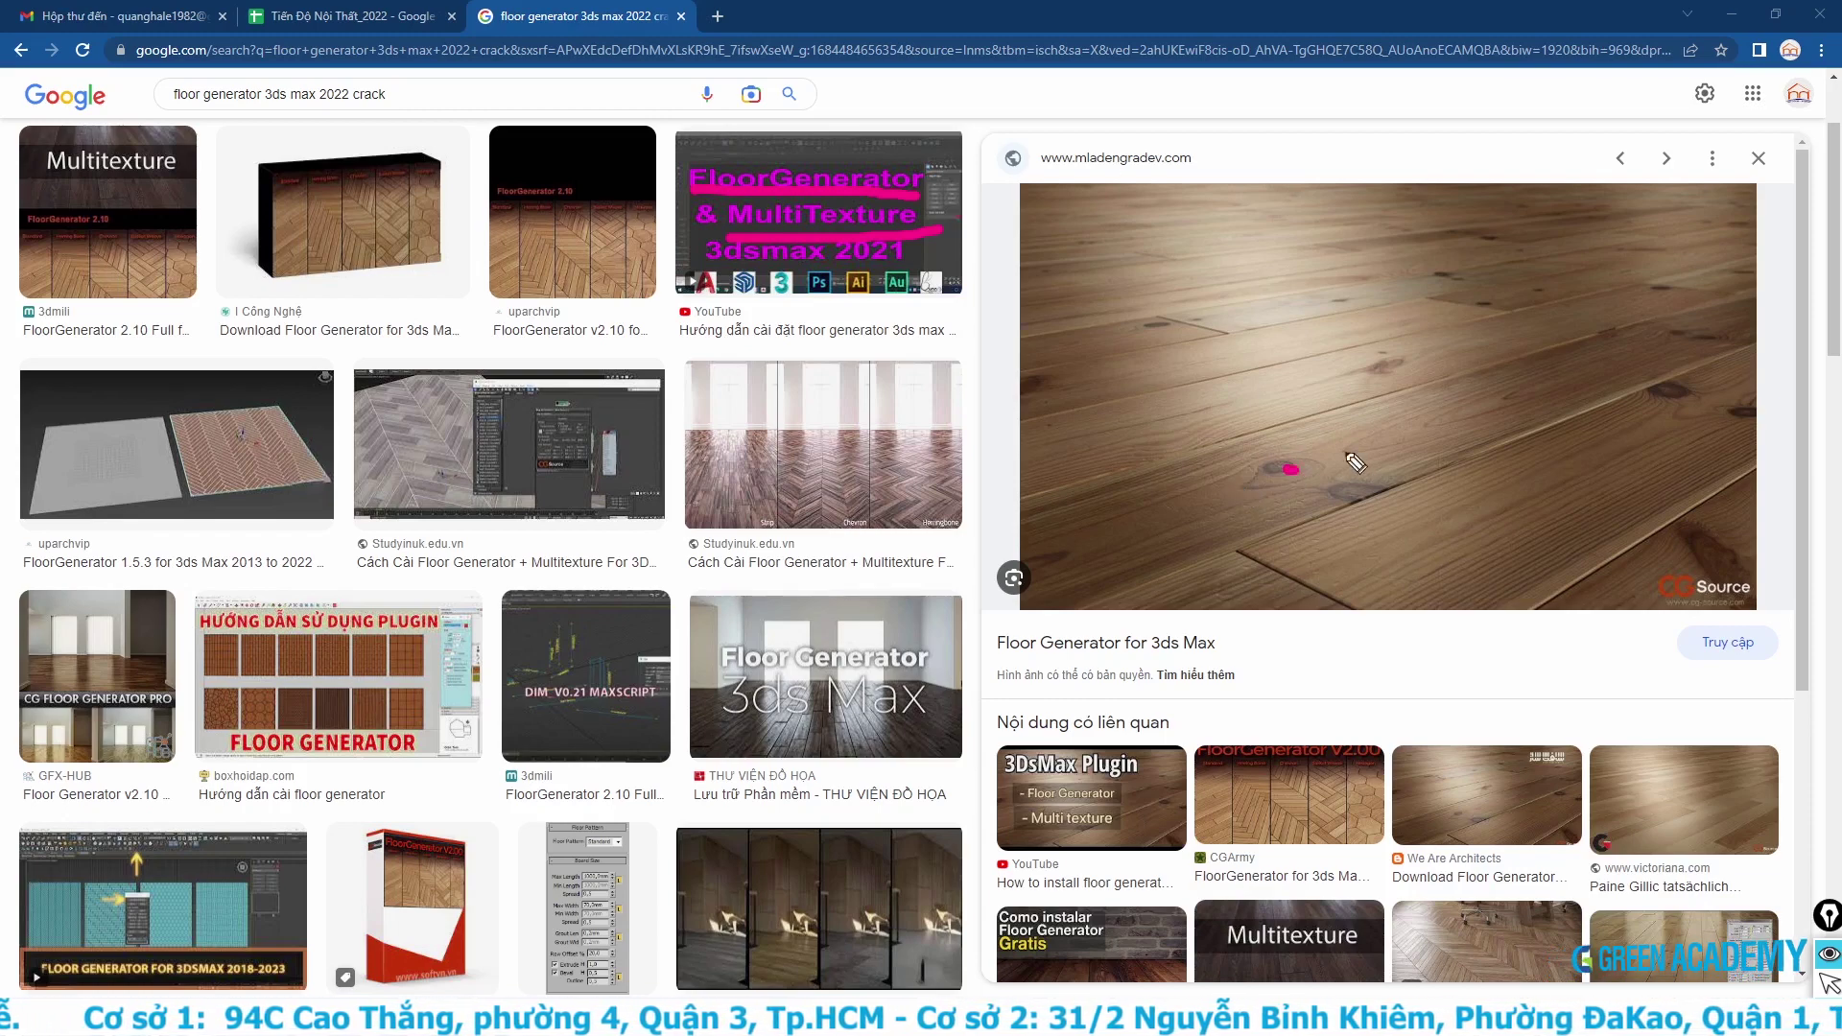
left_click_drag(1382, 449, 1286, 470)
left_click_drag(1483, 494, 1581, 532)
left_click_drag(1540, 497, 1516, 550)
mouse_move(1242, 388)
left_mouse_down()
mouse_move(1276, 393)
mouse_move(1249, 422)
left_mouse_up()
left_click_drag(1375, 288, 1329, 350)
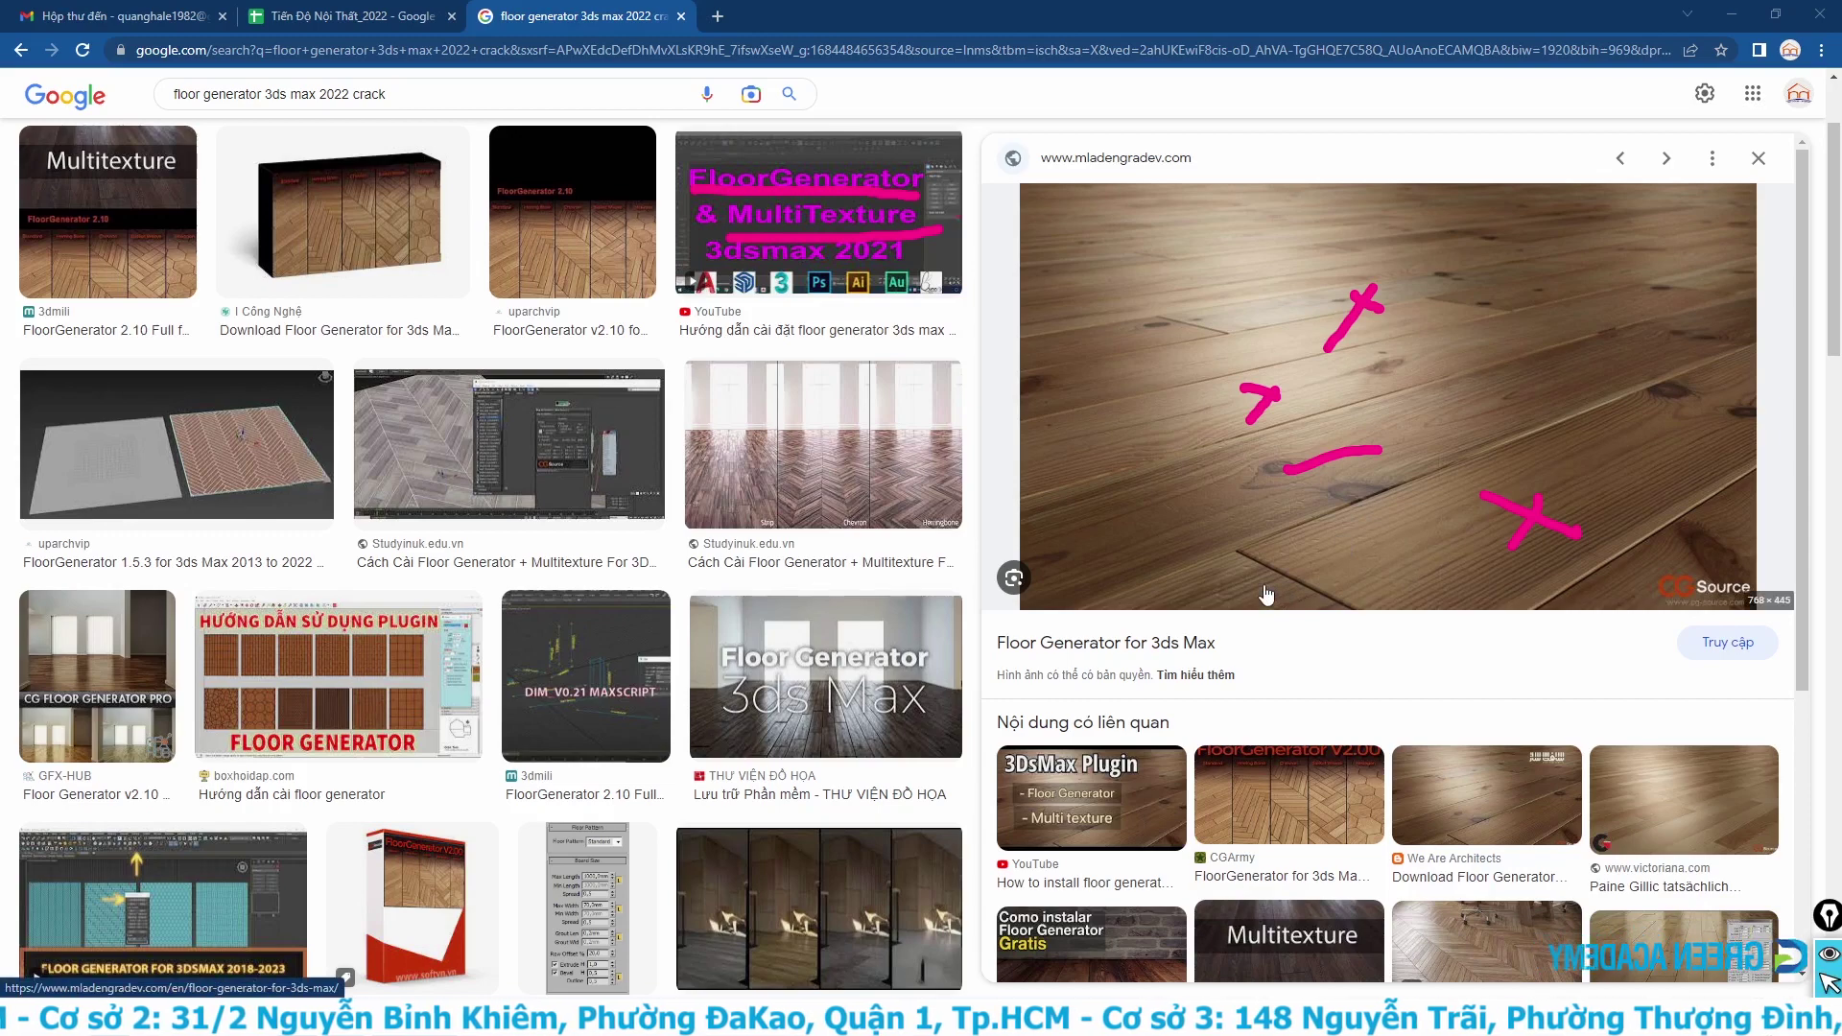
key("e")
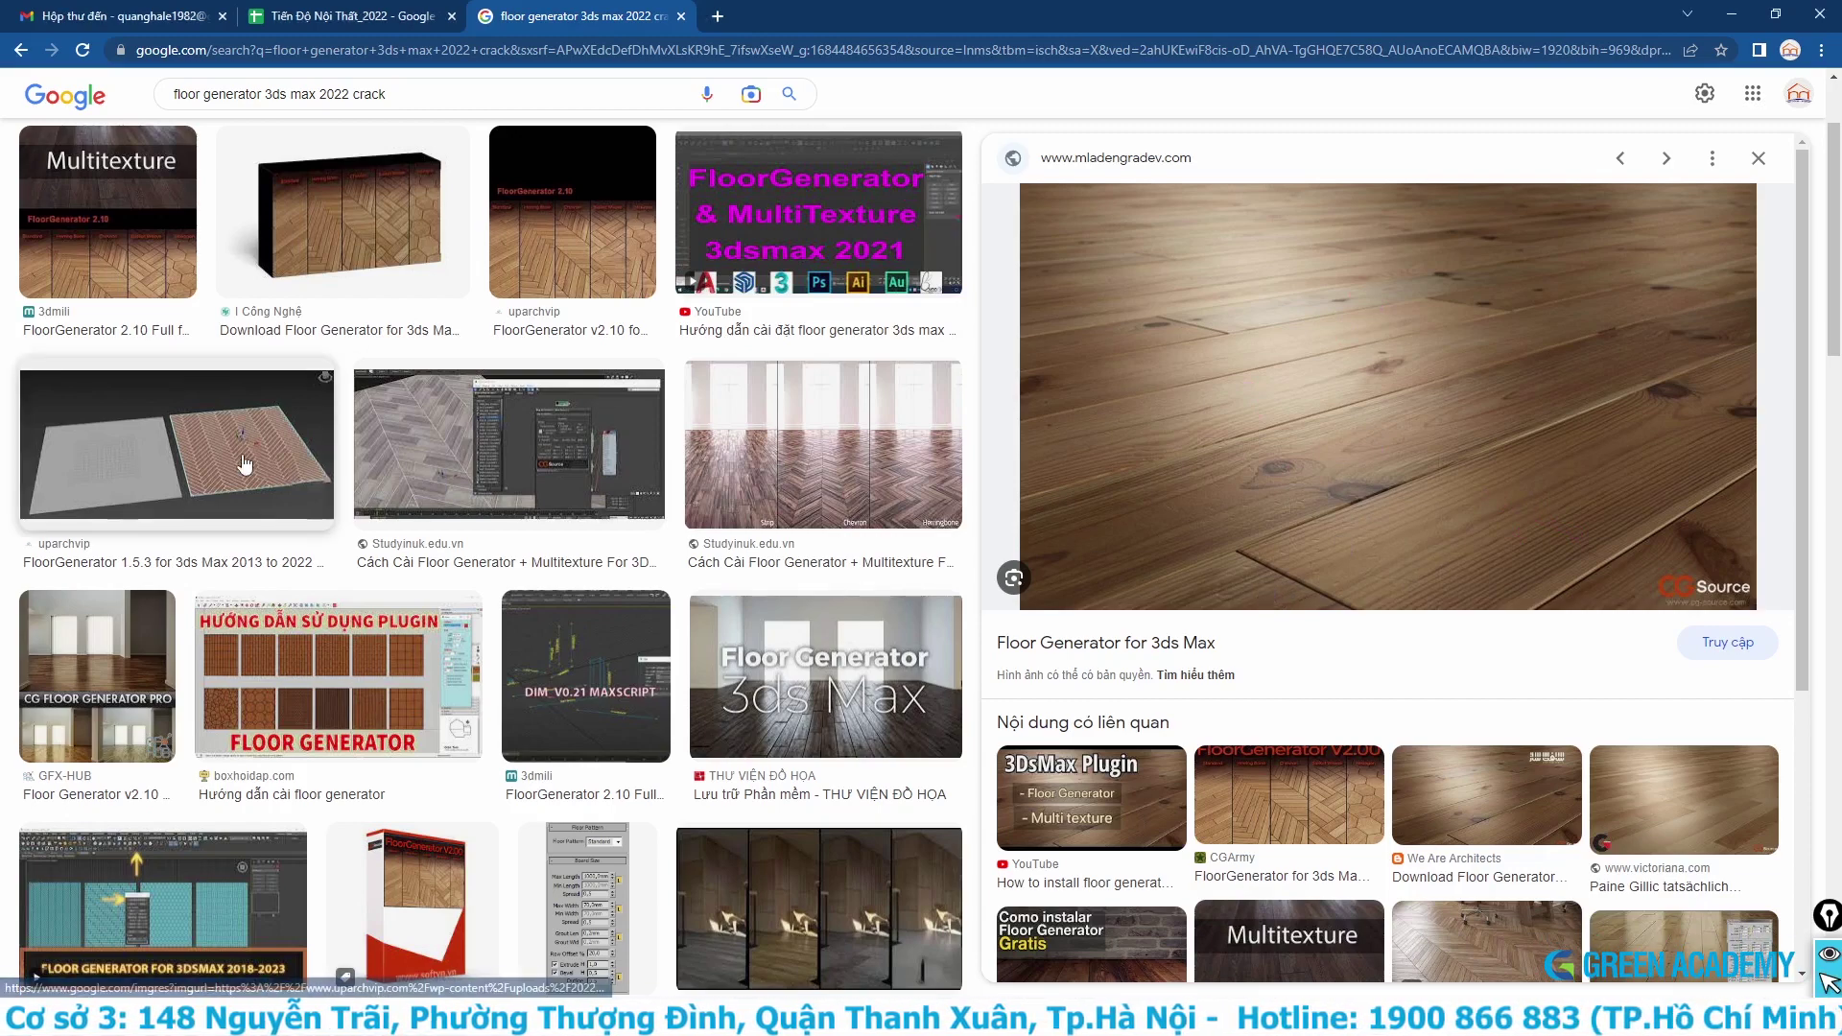
Step: Preview the FloorGenerator 1.5.3 image, then minimize Chrome to reveal the archive folder
left_click(192, 441)
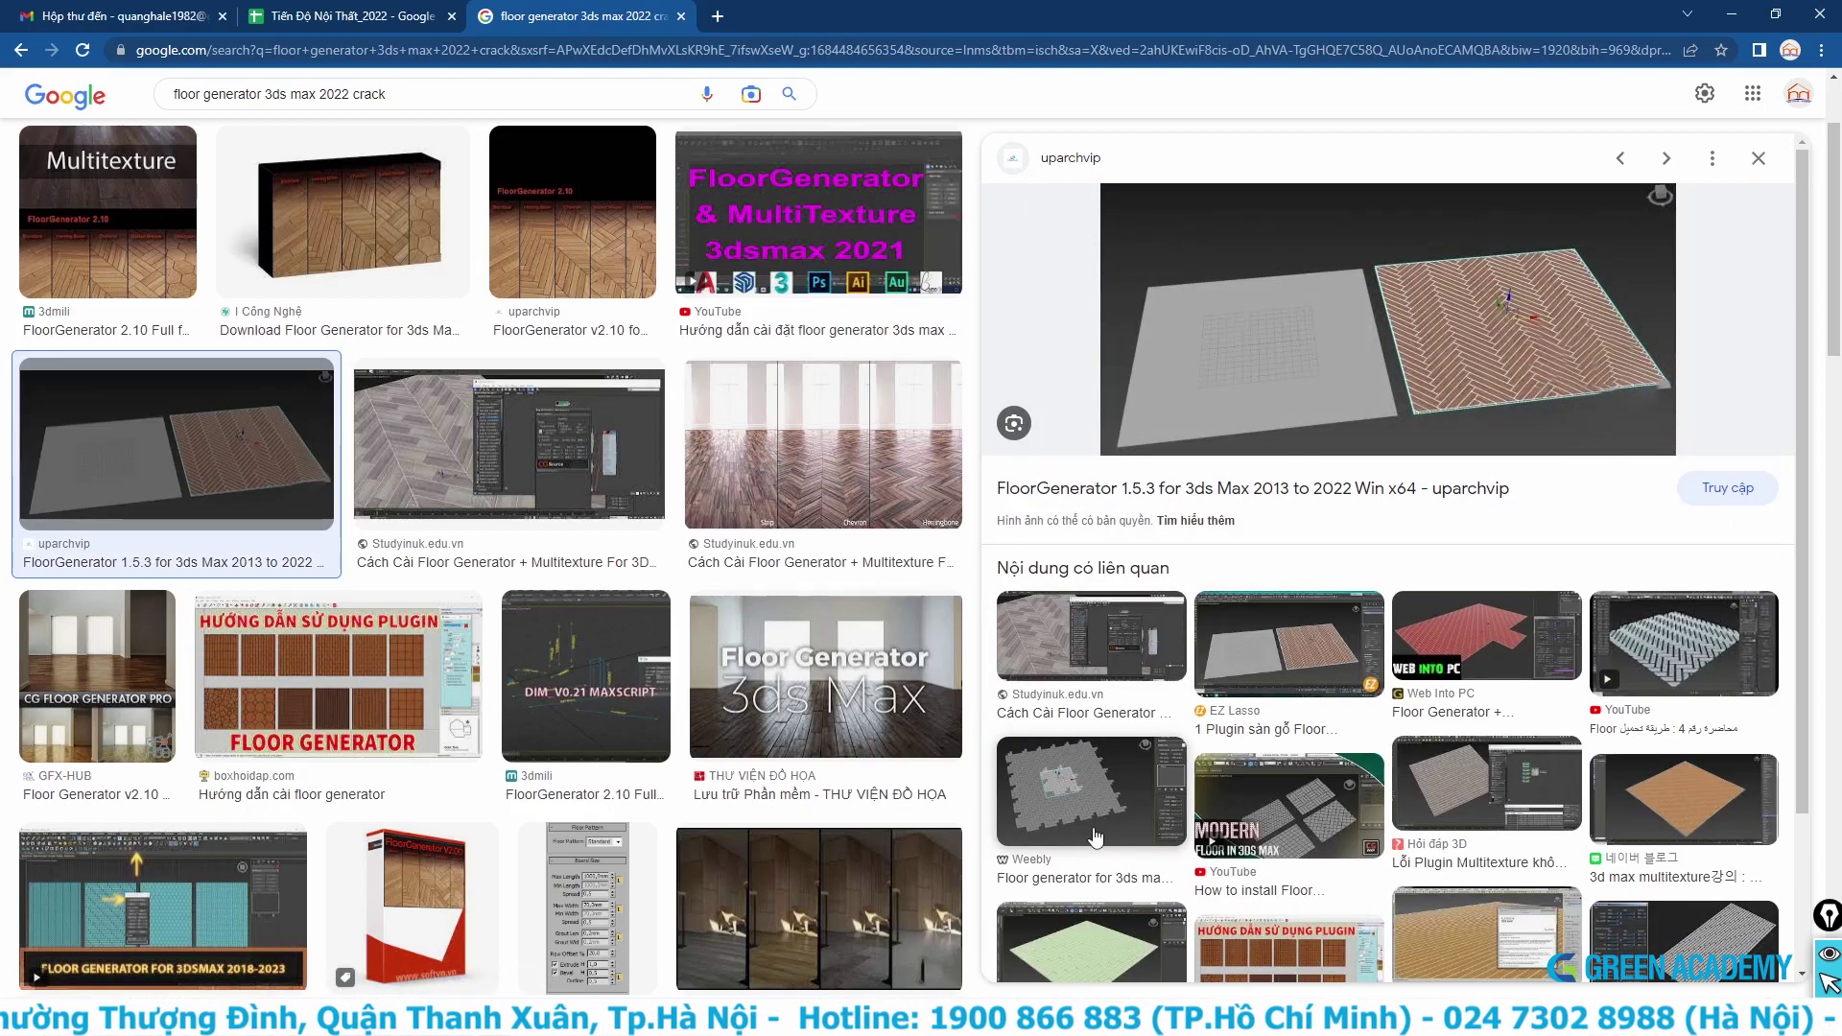
scroll(1189, 809, "down", 1)
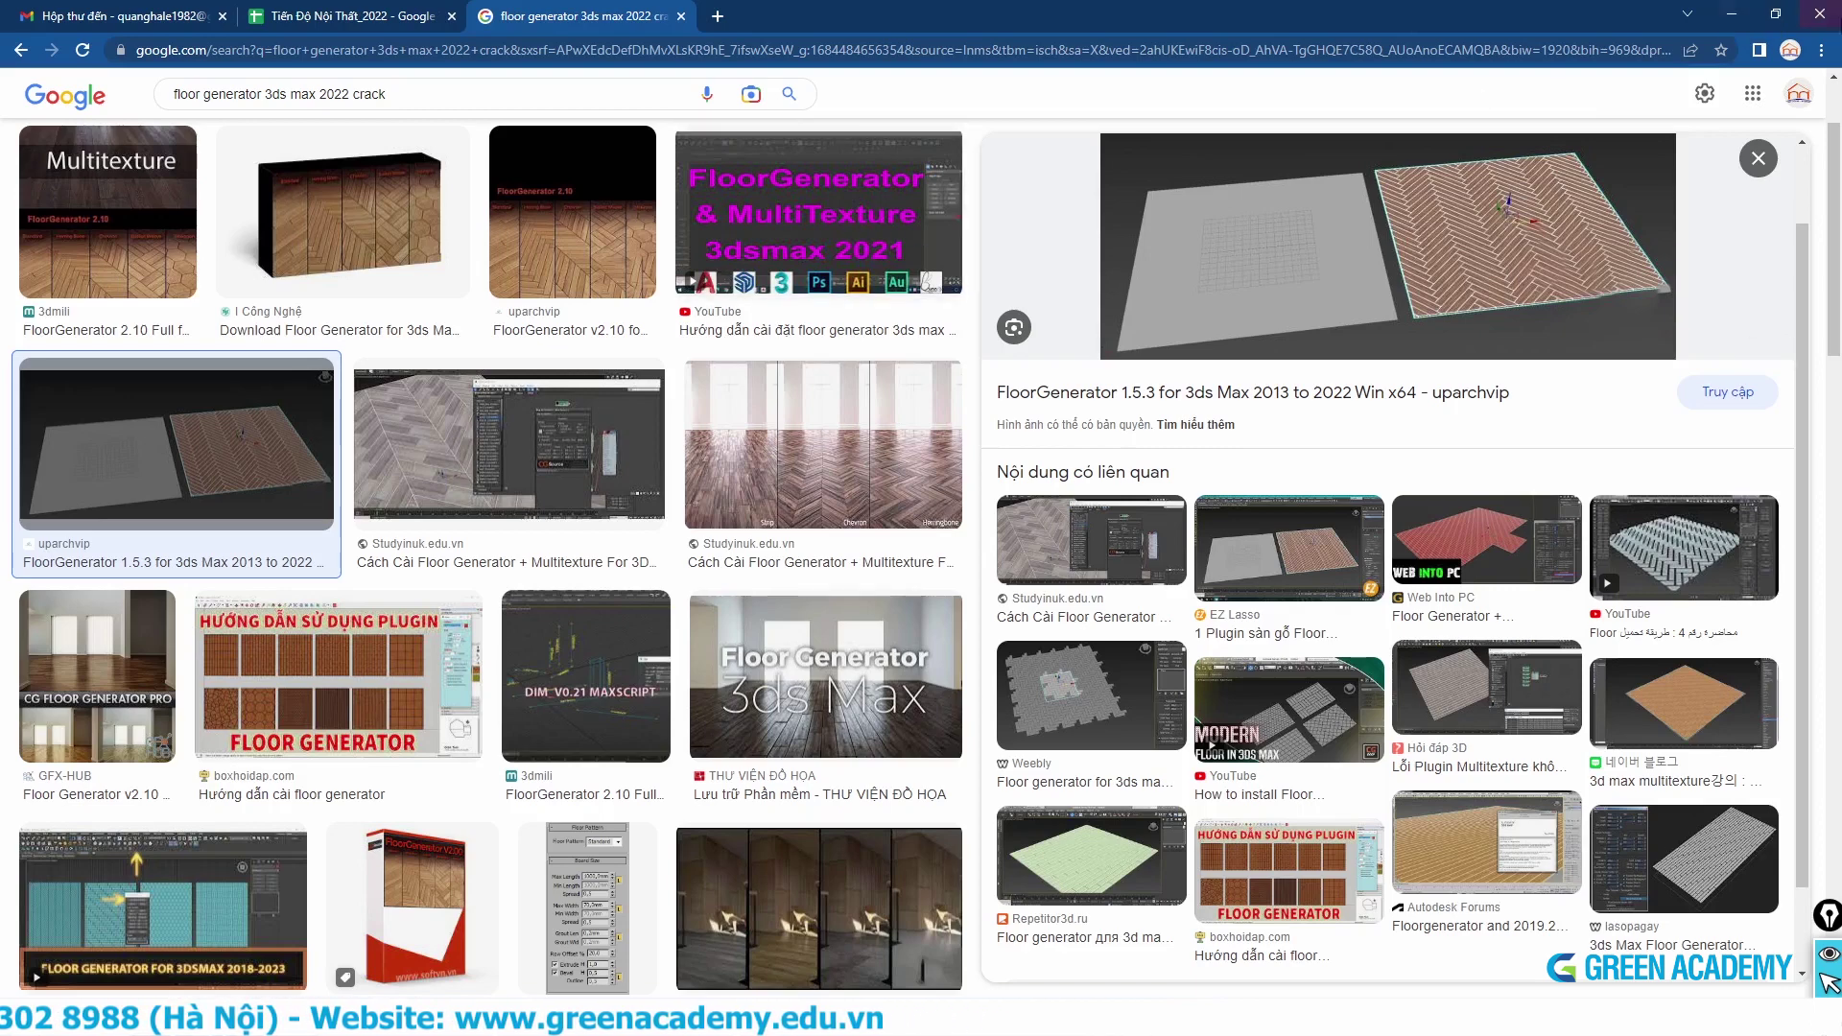
left_click(1735, 16)
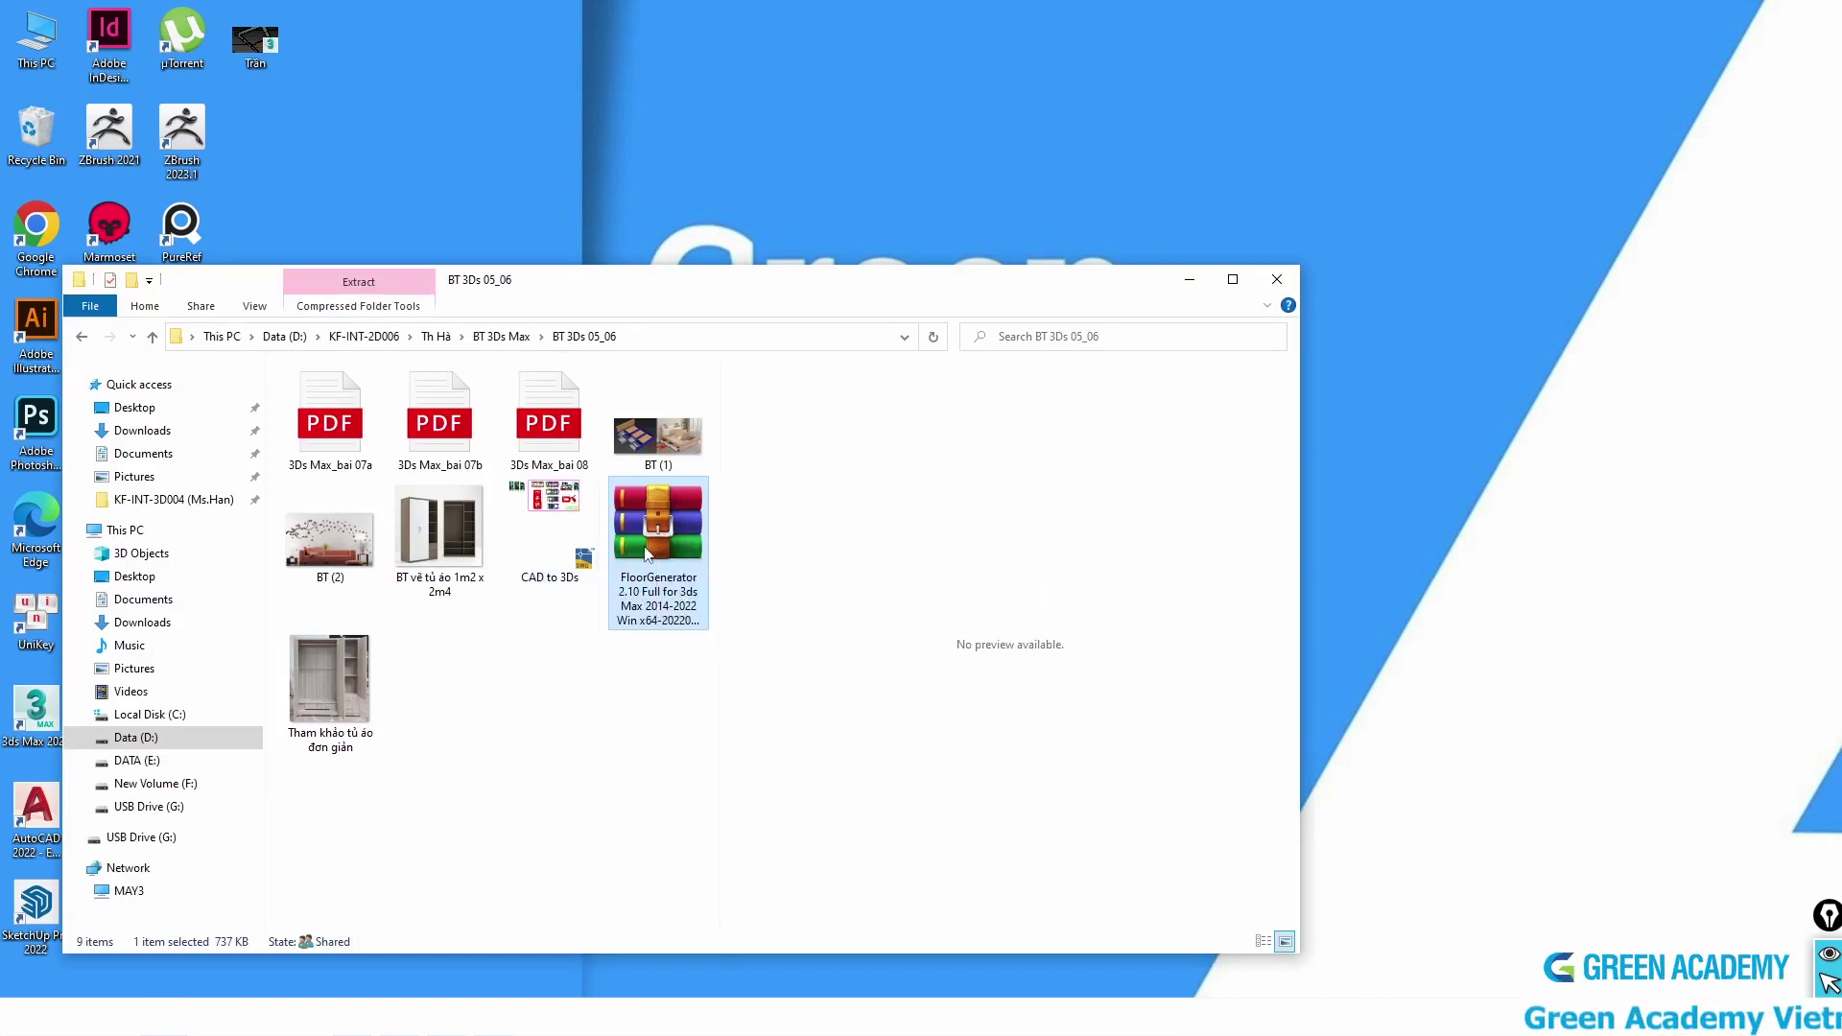
Step: Extract the FloorGenerator 2.10 ZIP archive to the Desktop with WinRAR, then close the windows
double_click(646, 552)
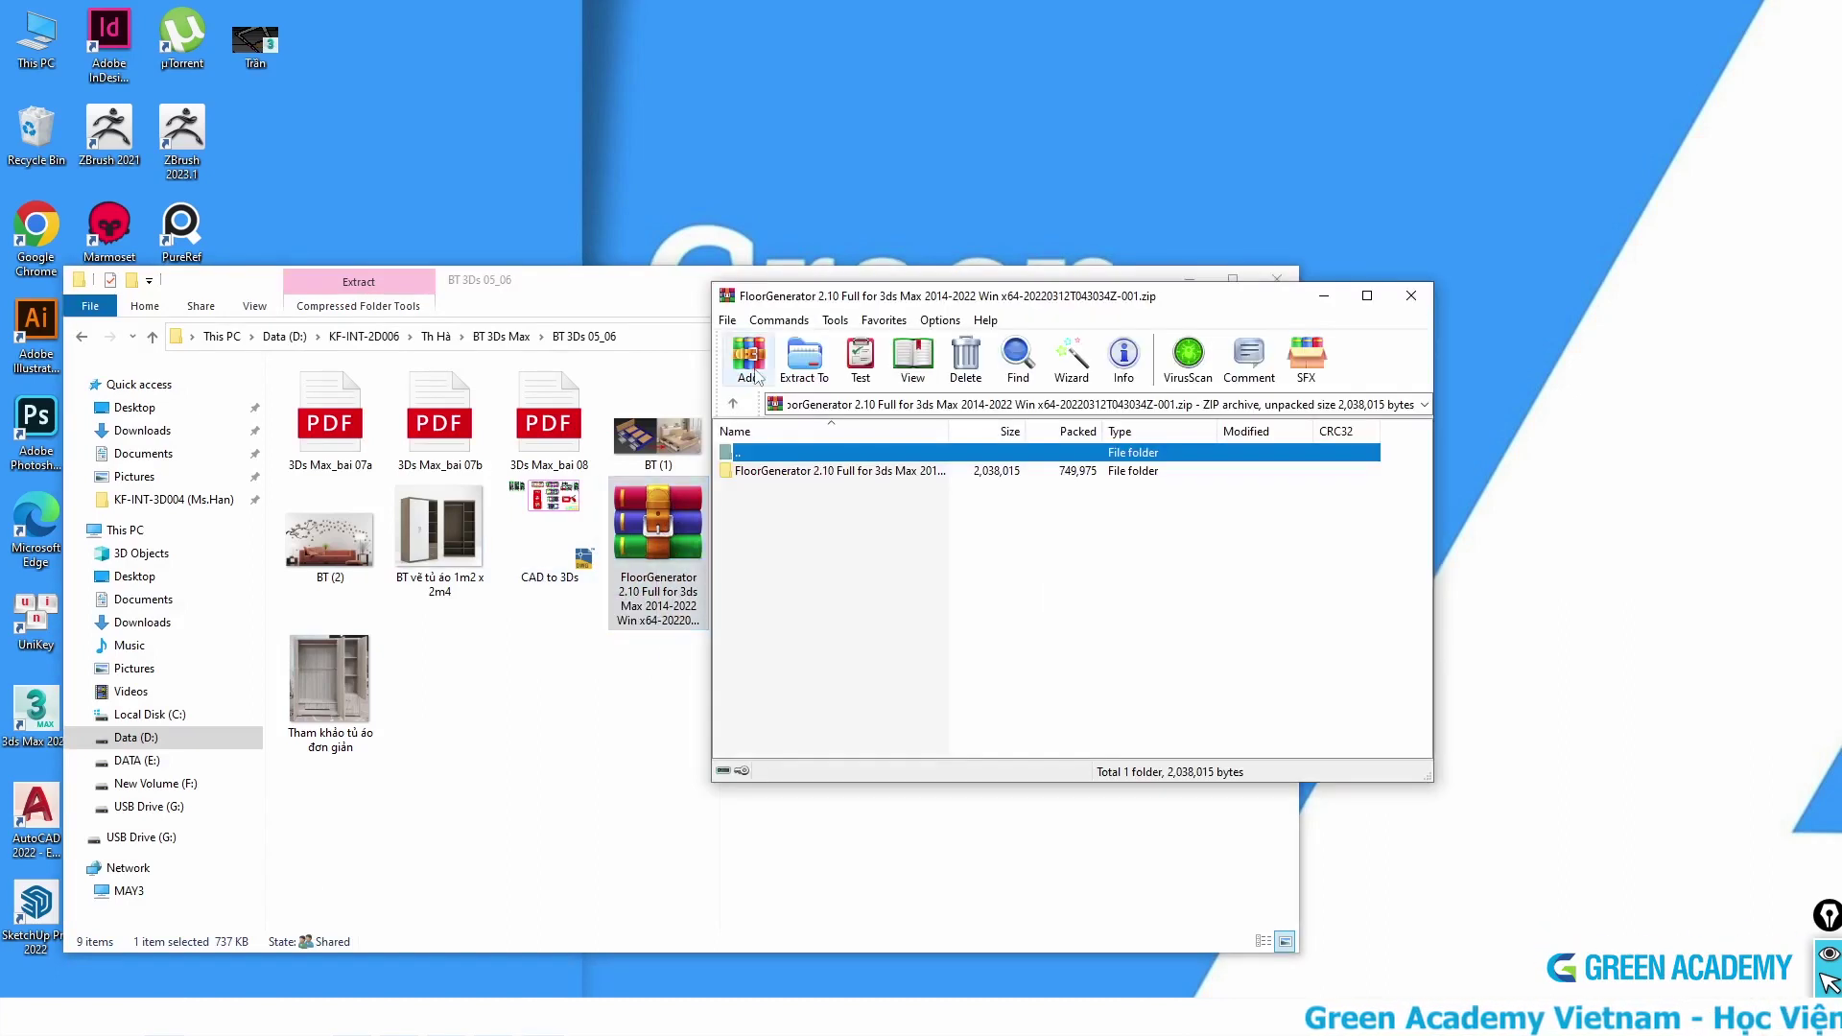
left_click(814, 370)
left_click(1114, 432)
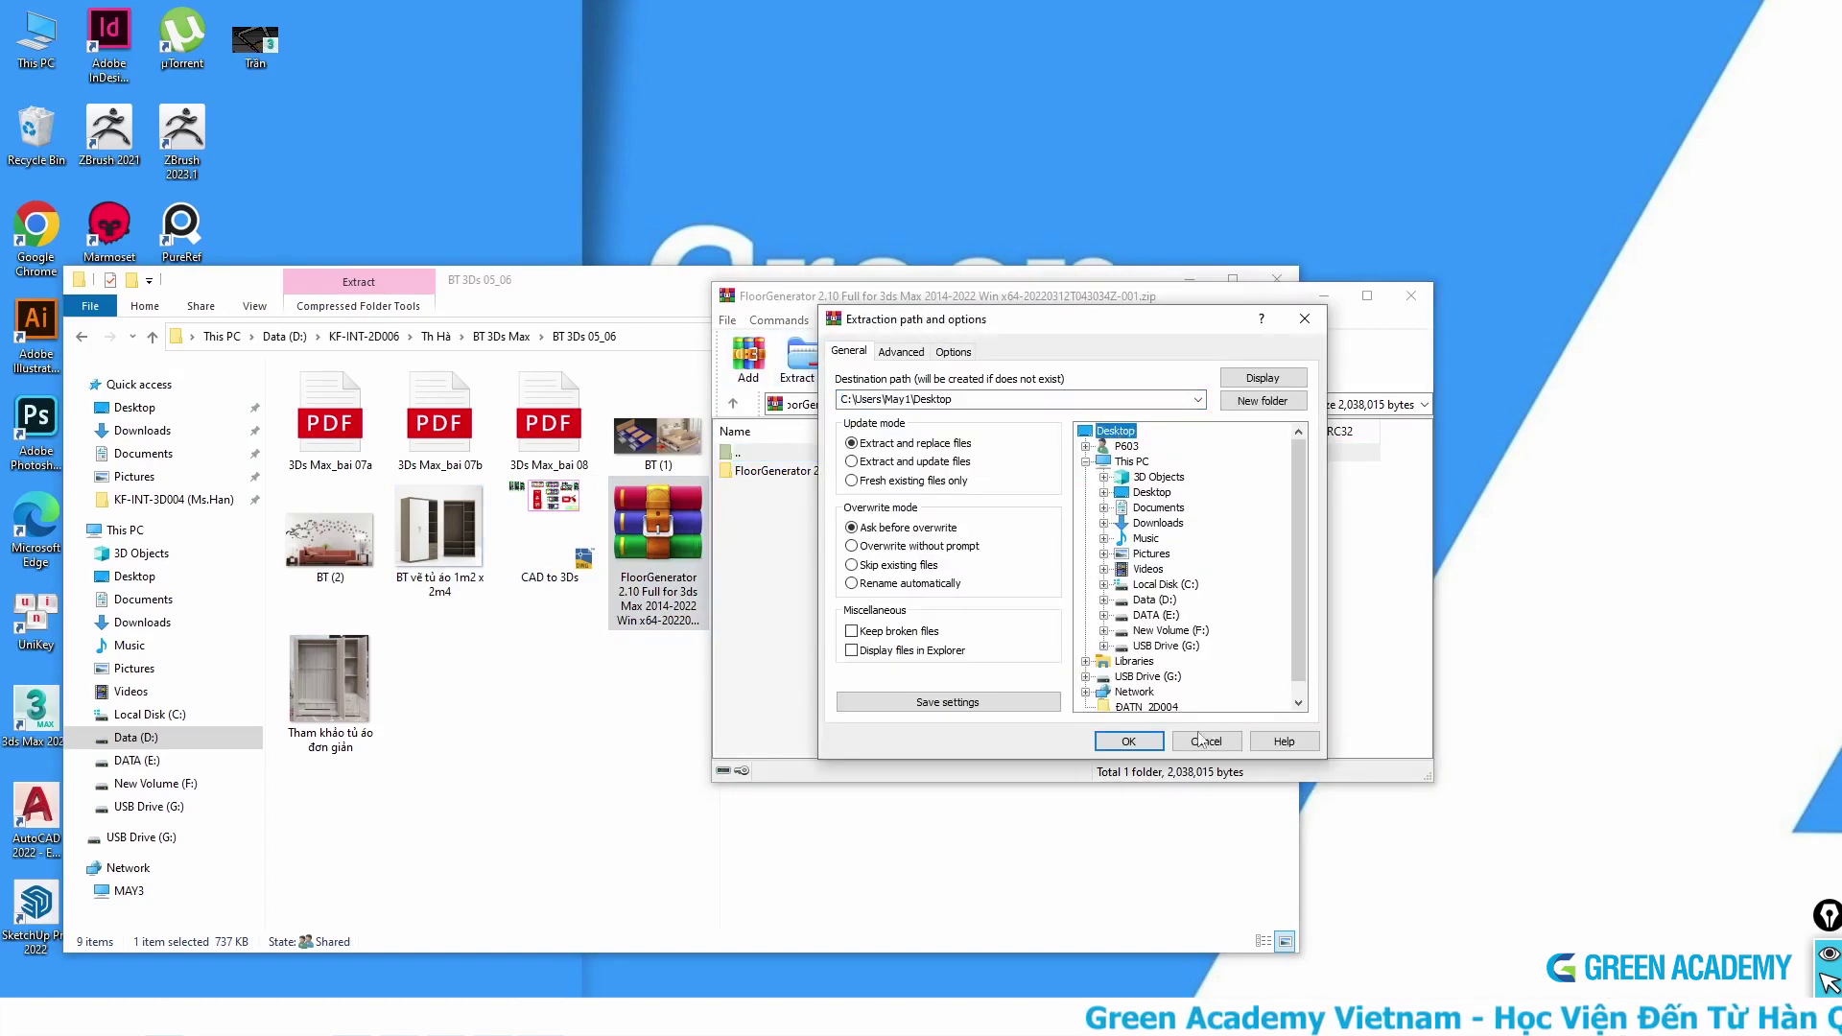
left_click(1129, 742)
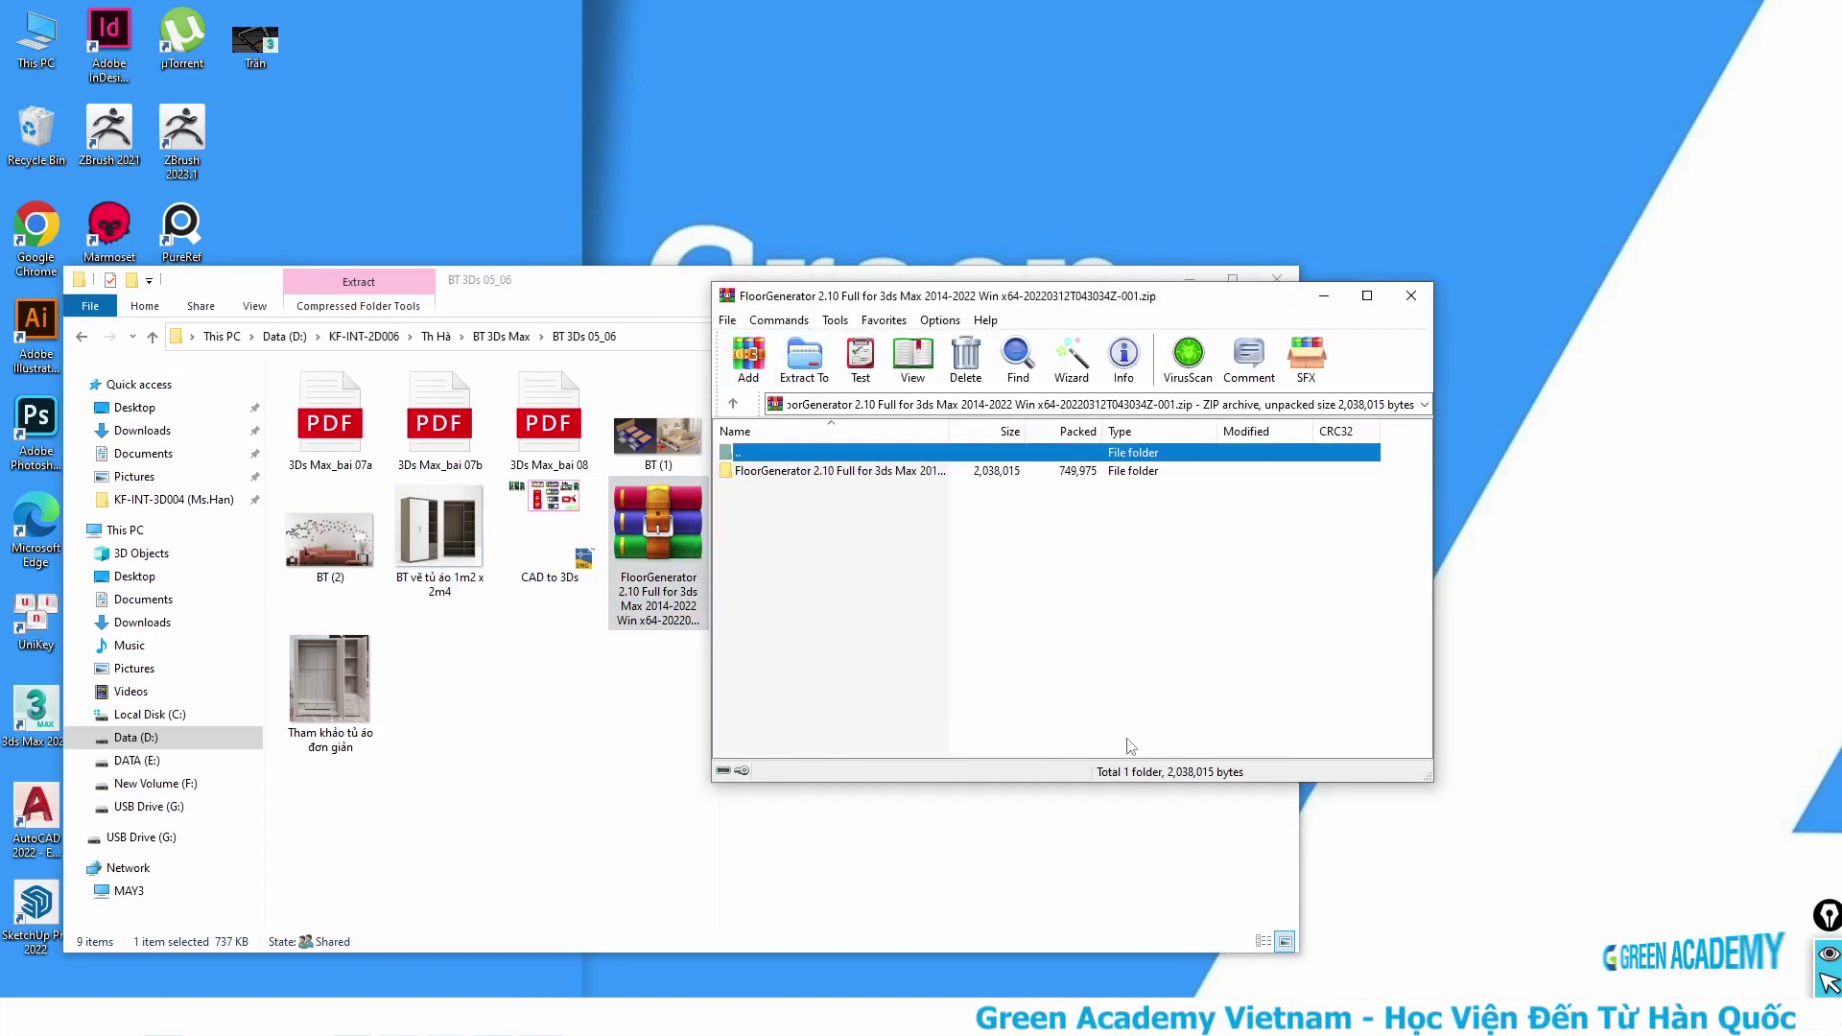
left_click(1410, 296)
left_click(1190, 284)
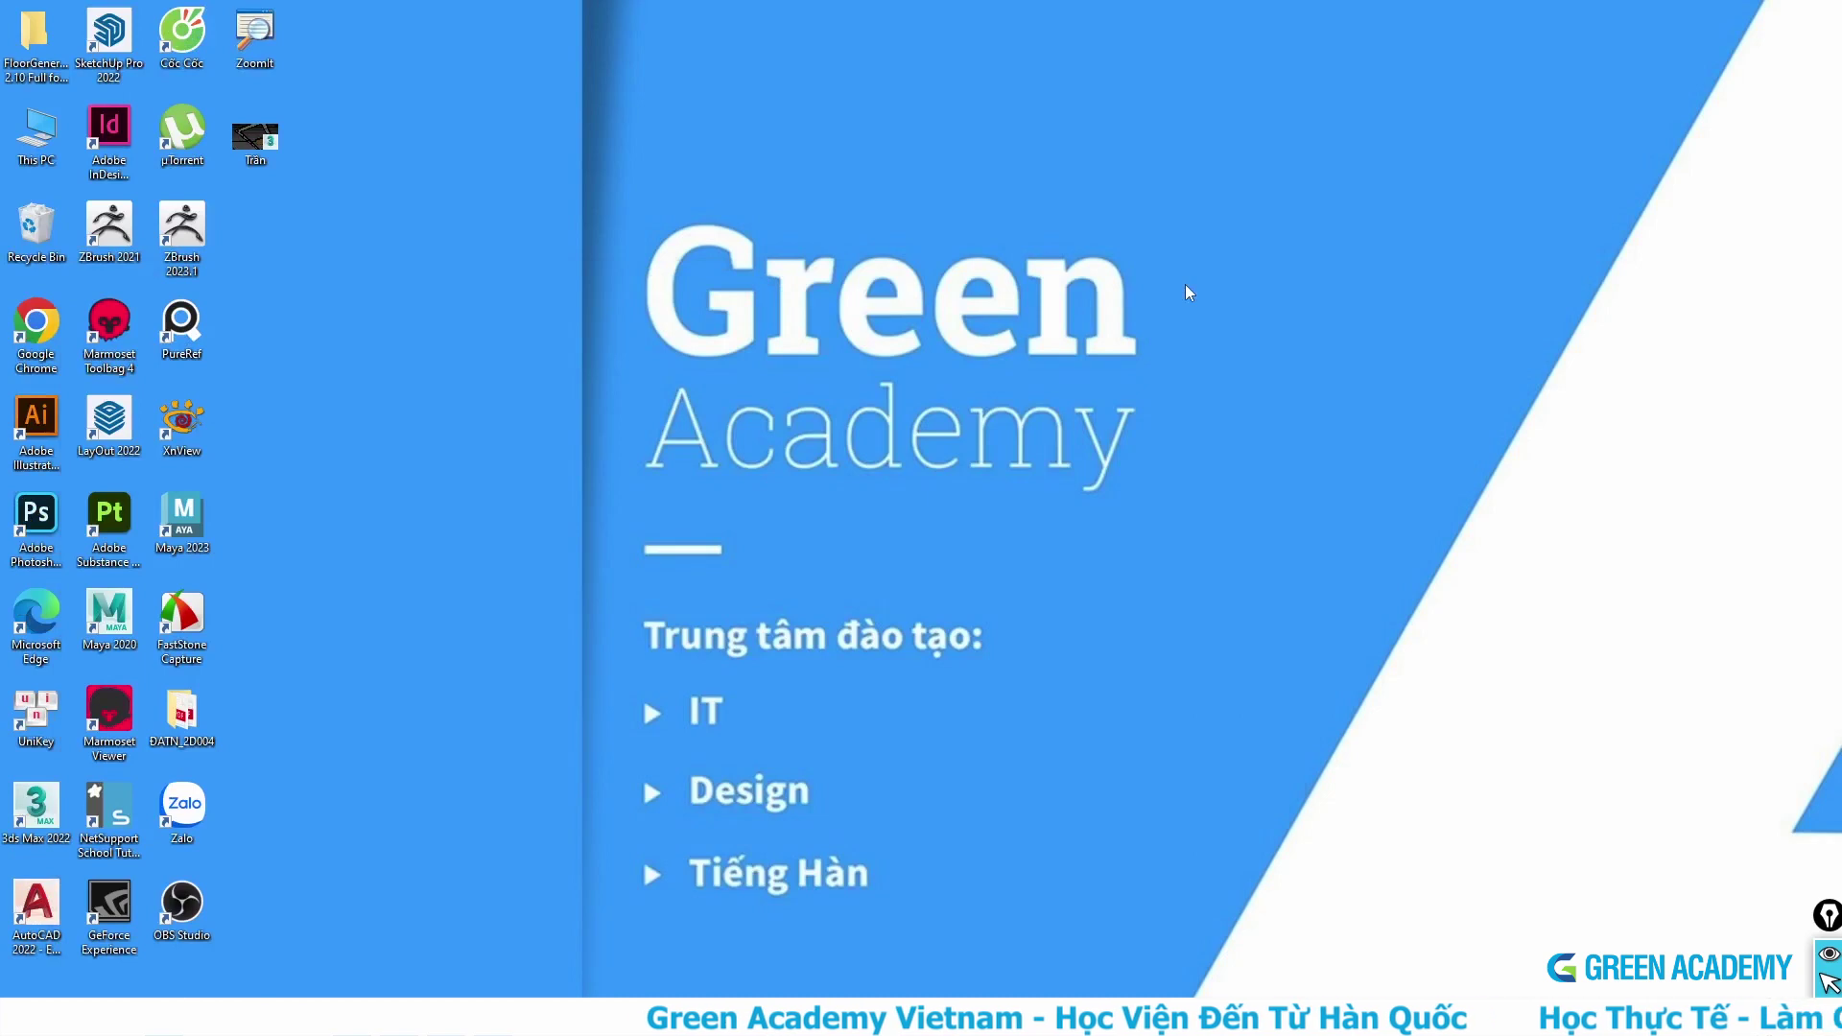
Step: Copy FloorGenerator_max2022_64bit.dlm from the extracted FloorGenerator 2.10 folder
double_click(254, 139)
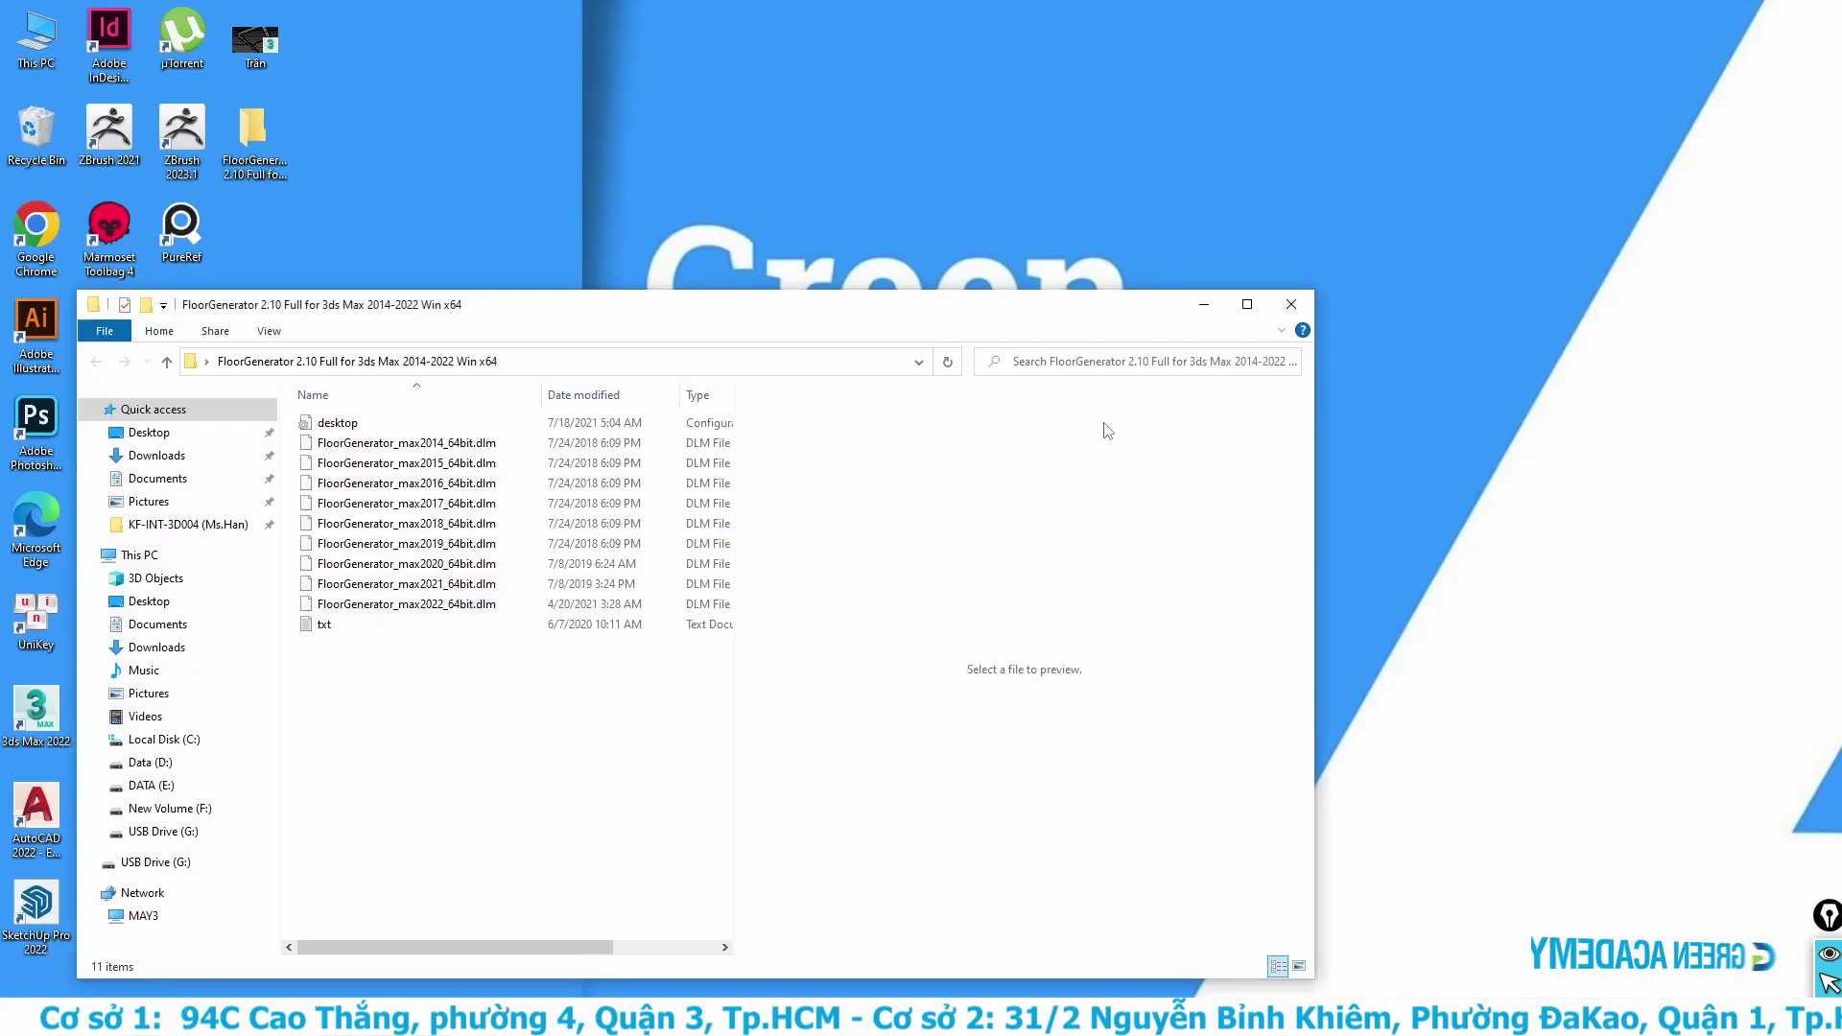
left_click(409, 611)
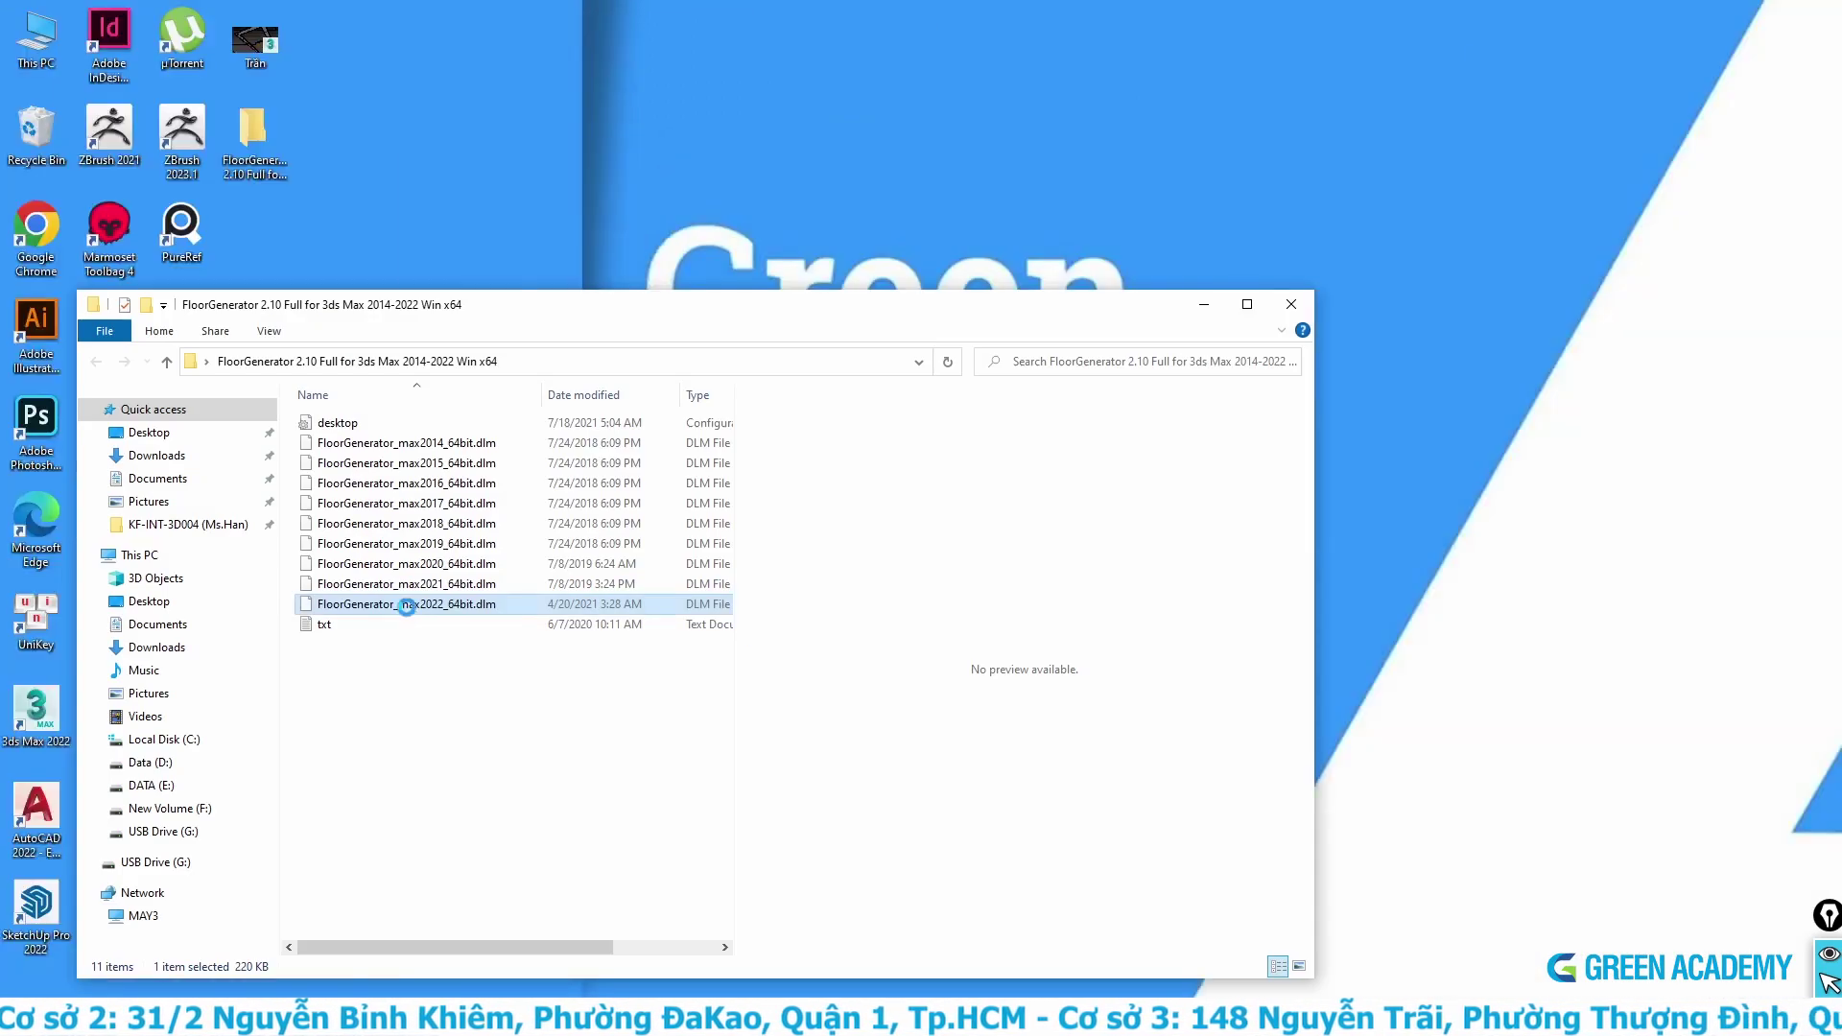
right_click(407, 608)
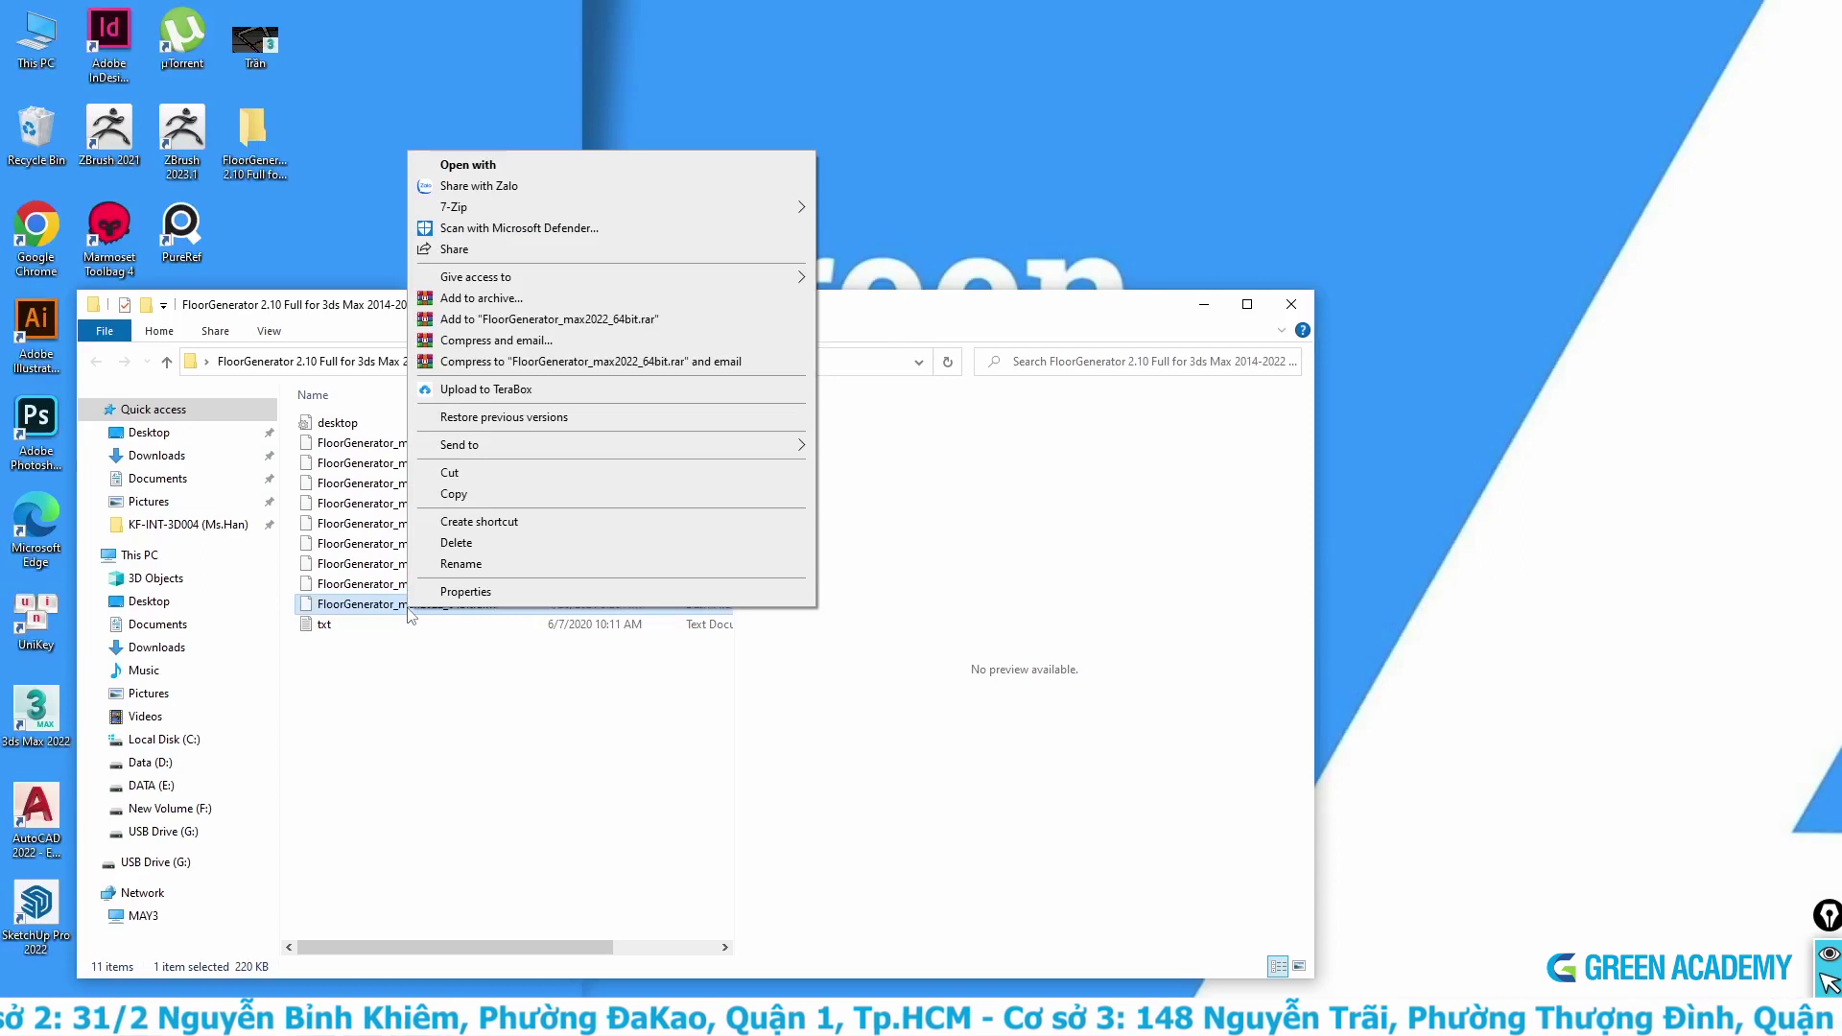
left_click(462, 493)
left_click(1291, 304)
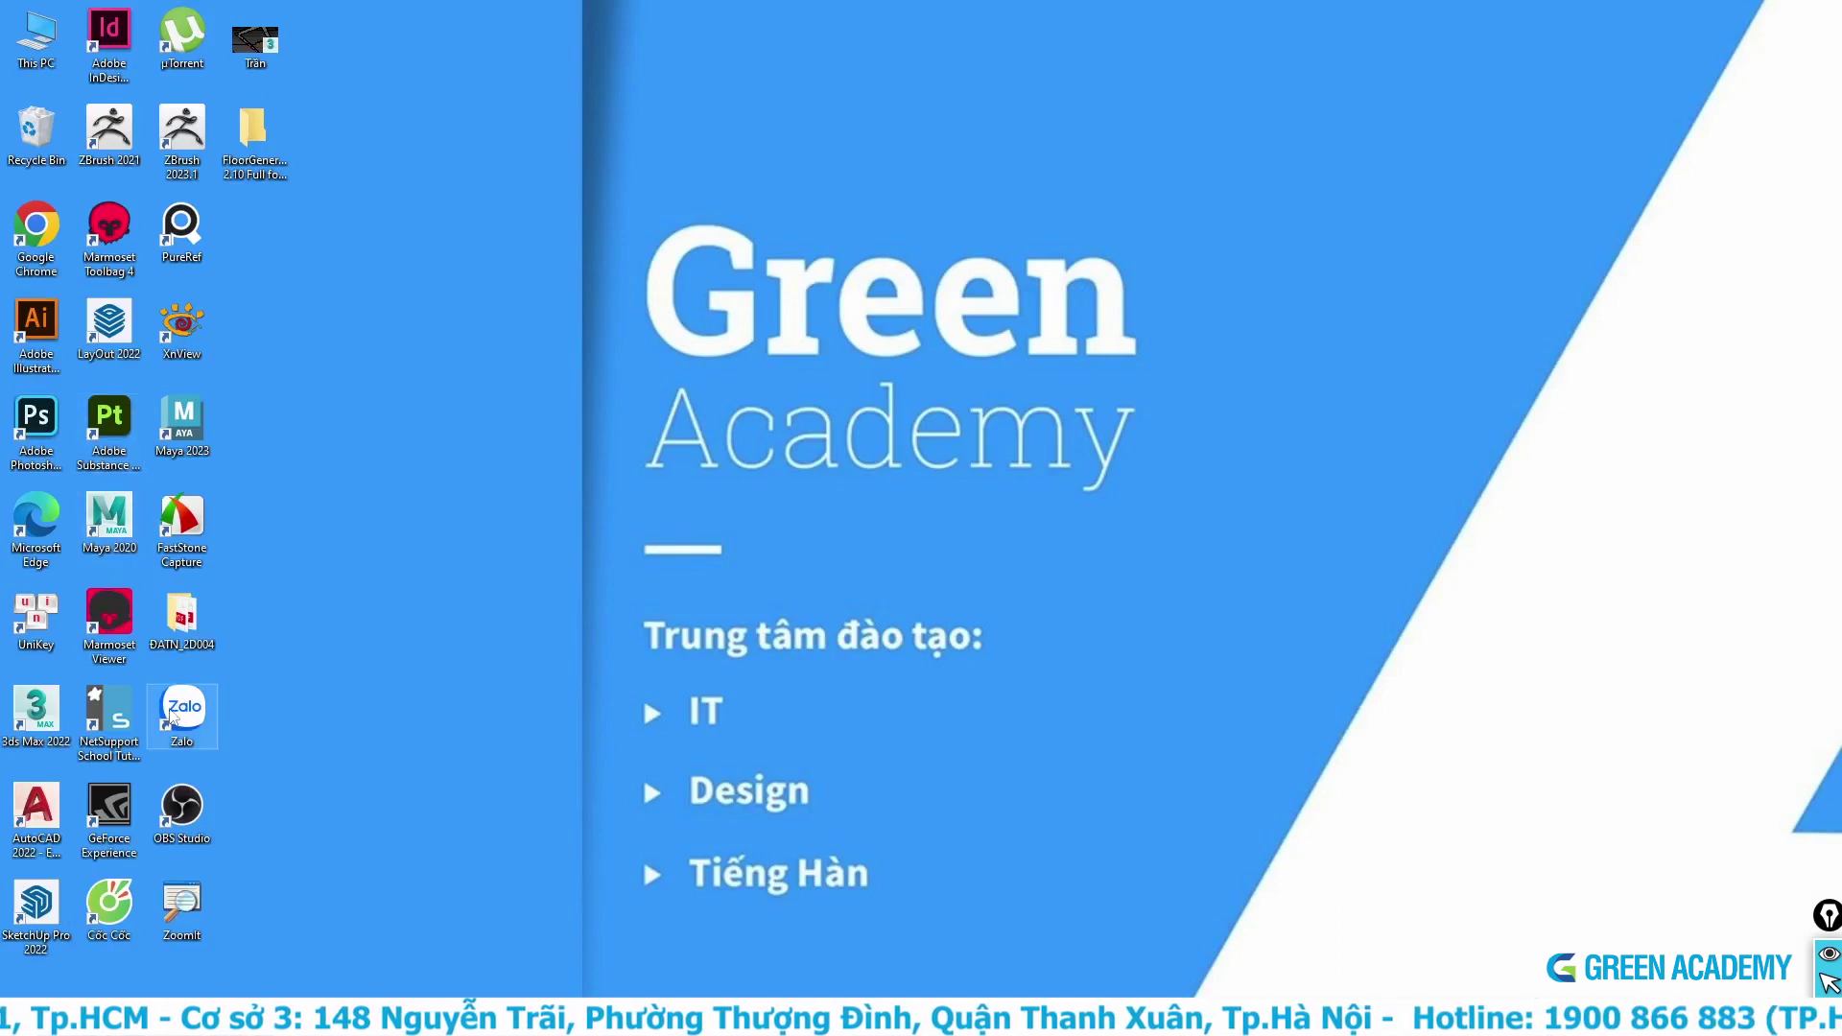
Step: Open the Plugins folder in the 3ds Max 2022 install directory via the shortcut's file location
right_click(39, 722)
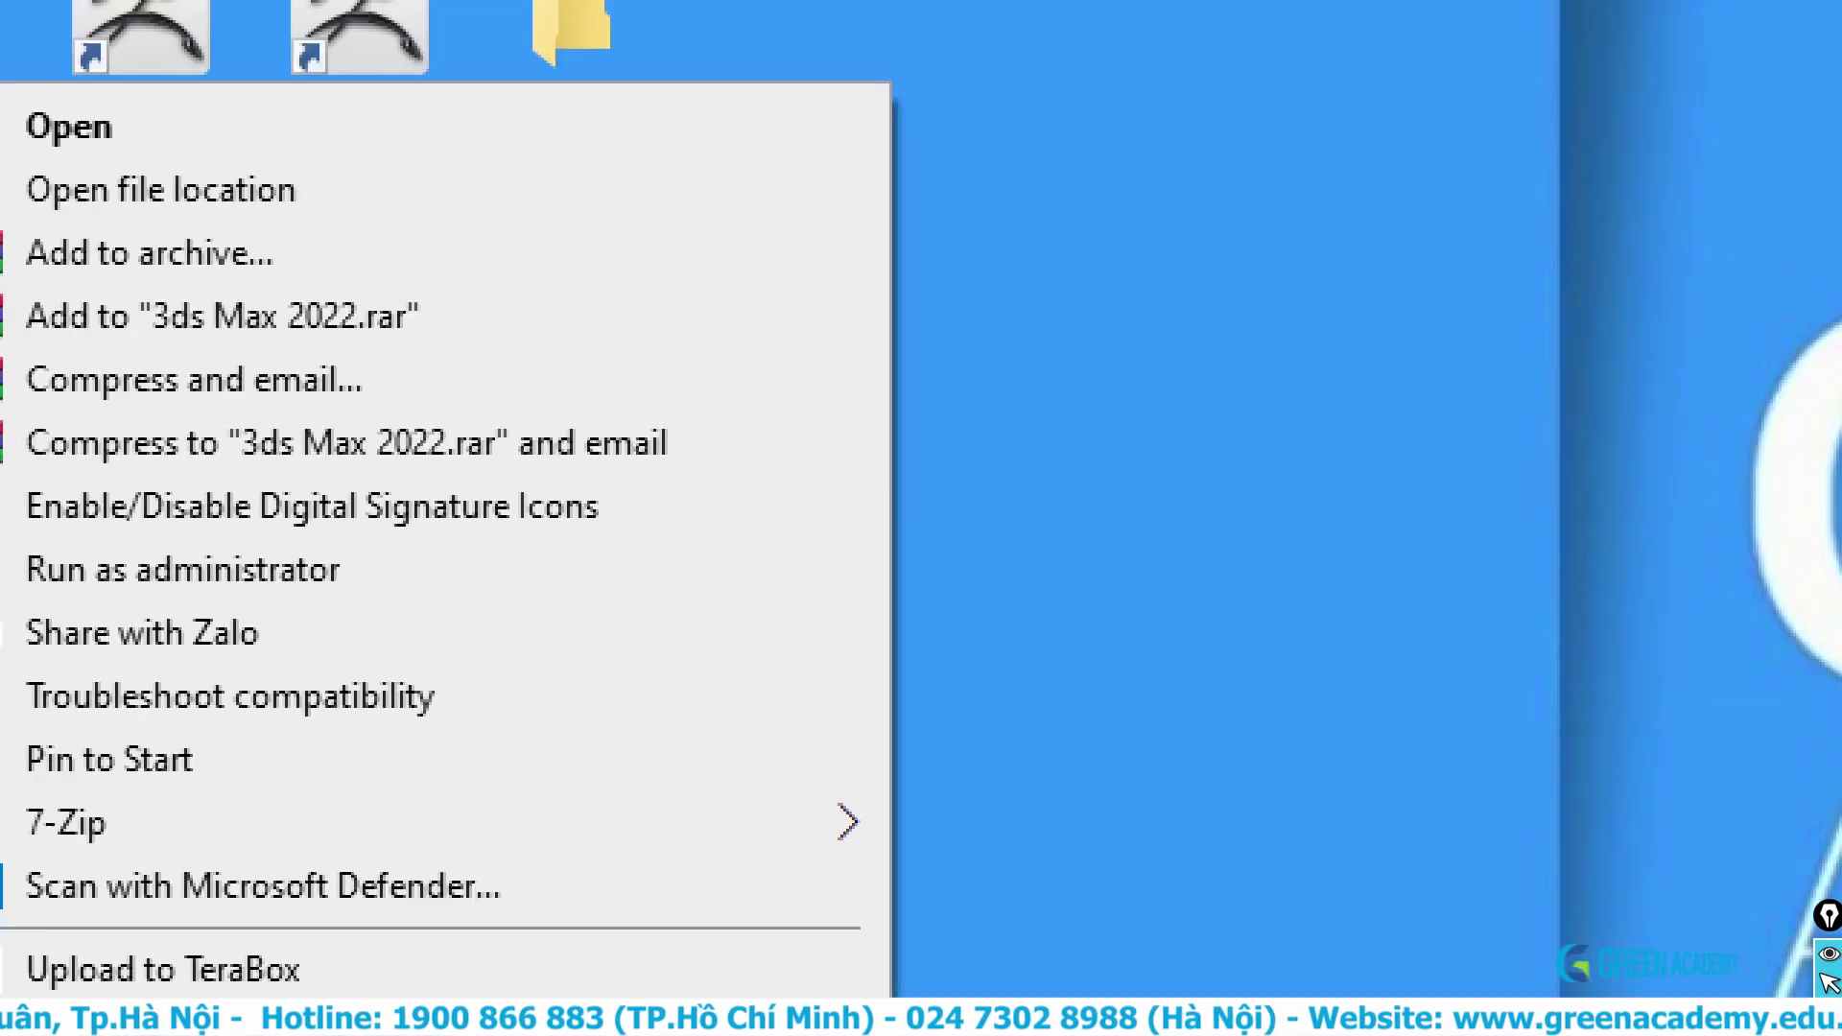
left_click(133, 192)
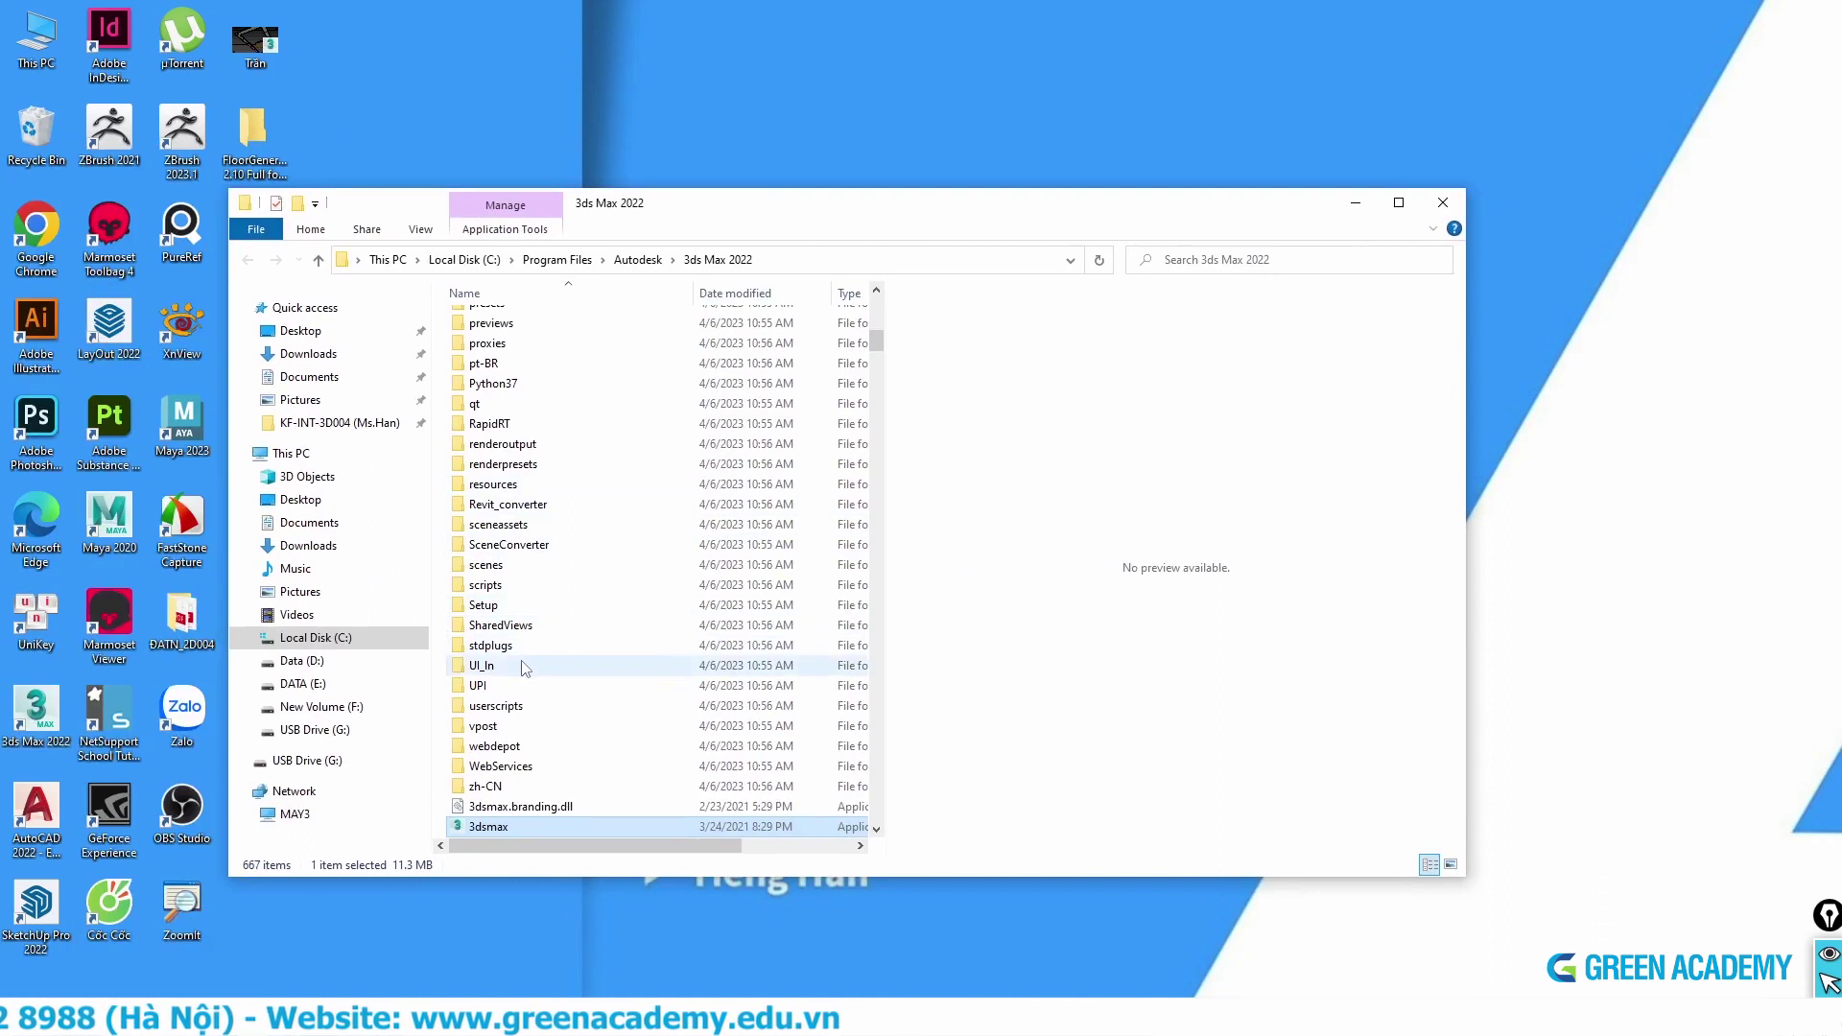
scroll(524, 672, "down", 2)
scroll(542, 480, "up", 4)
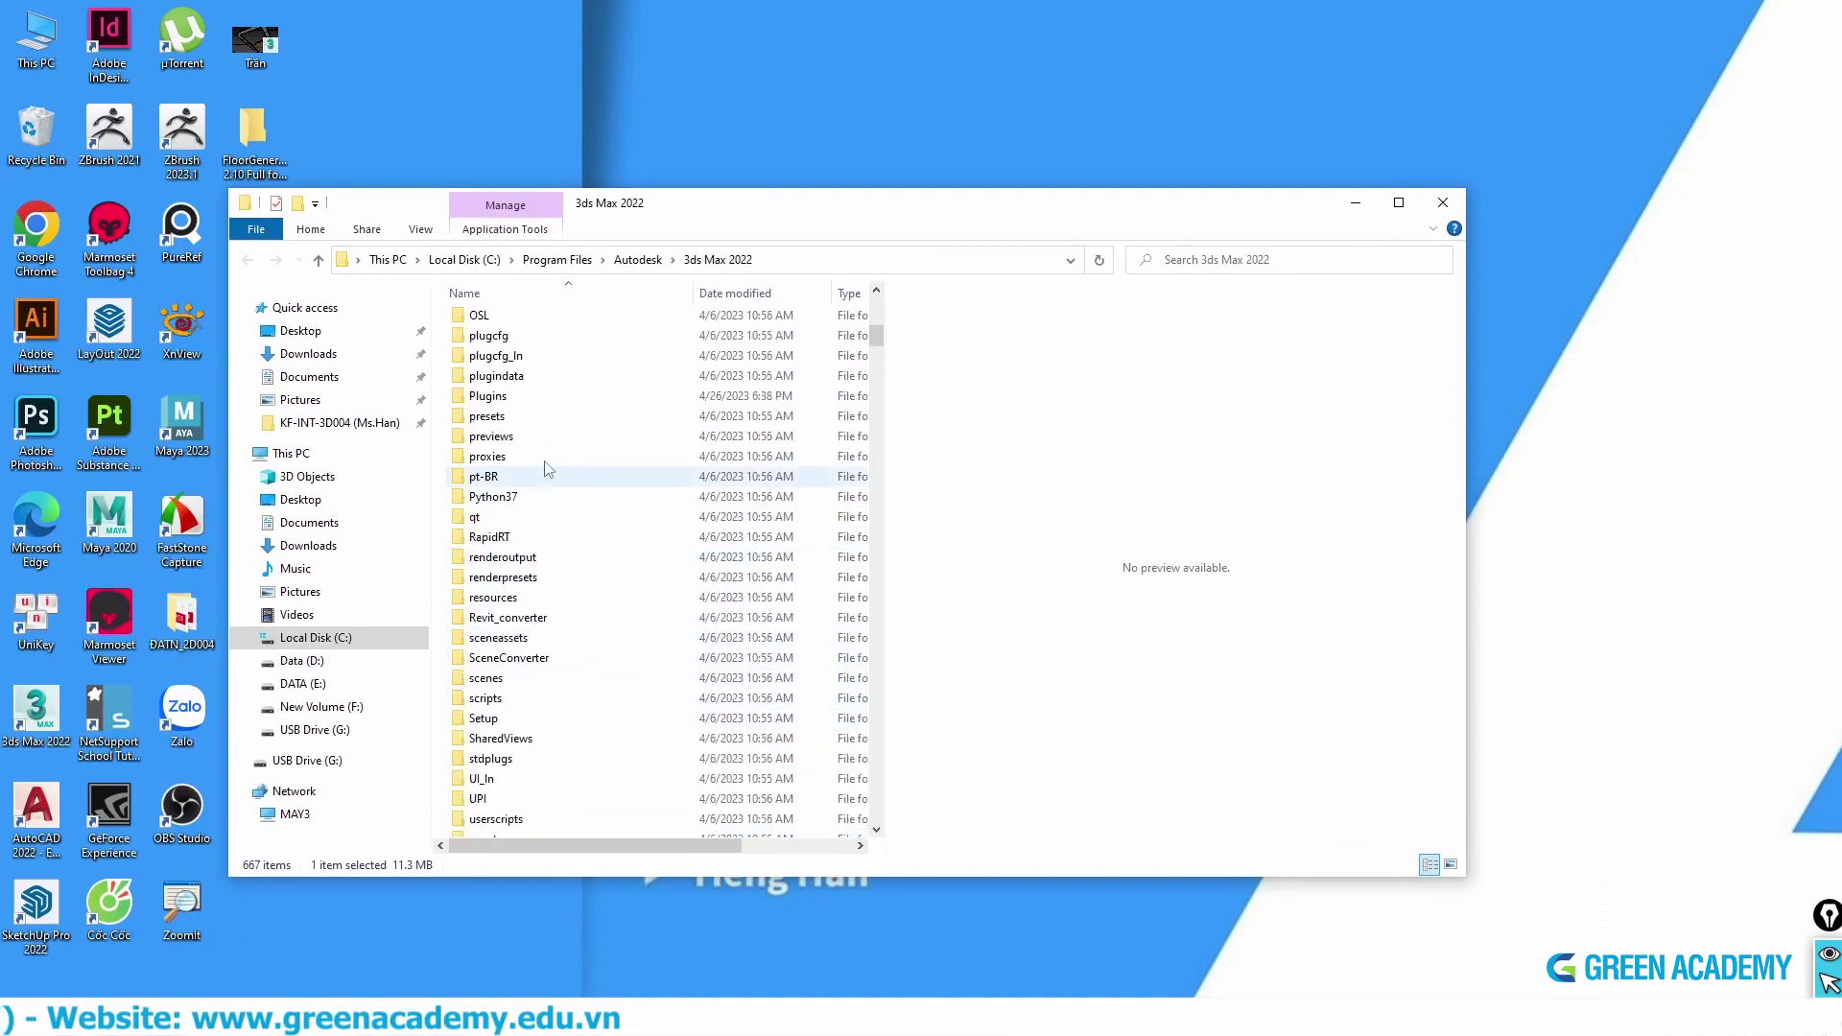
left_click(526, 401)
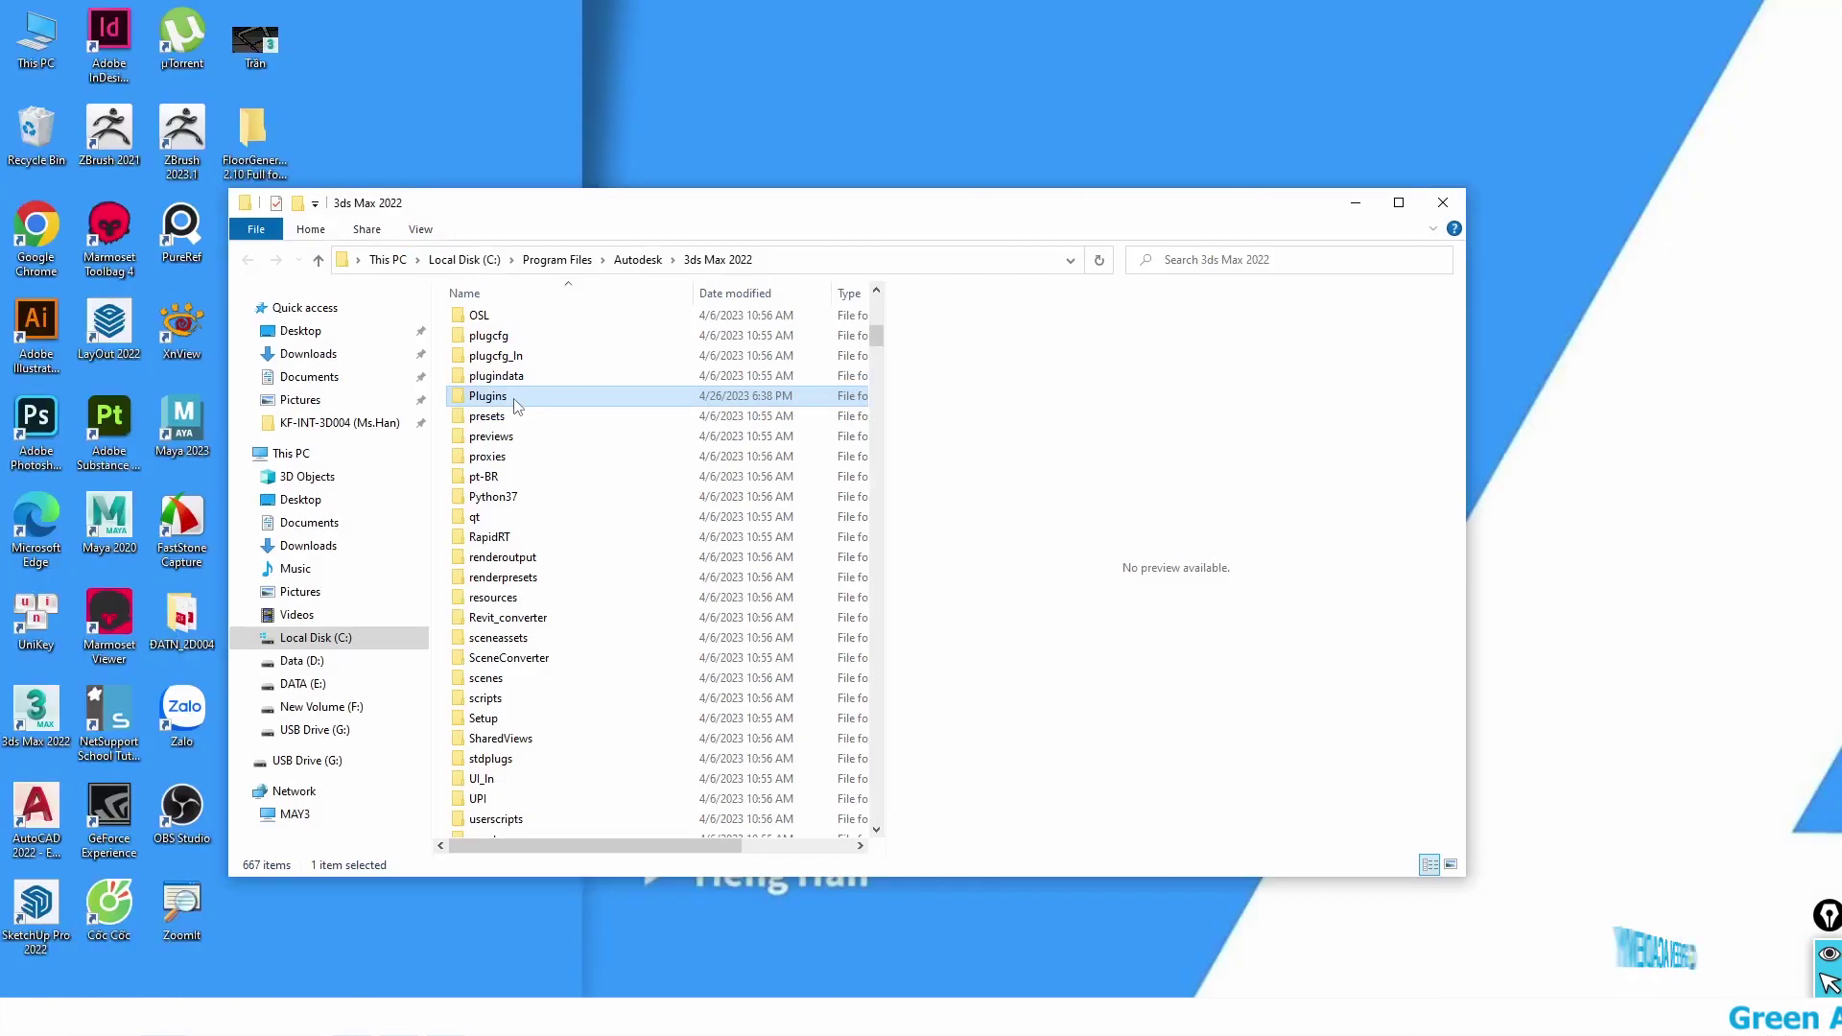
double_click(516, 405)
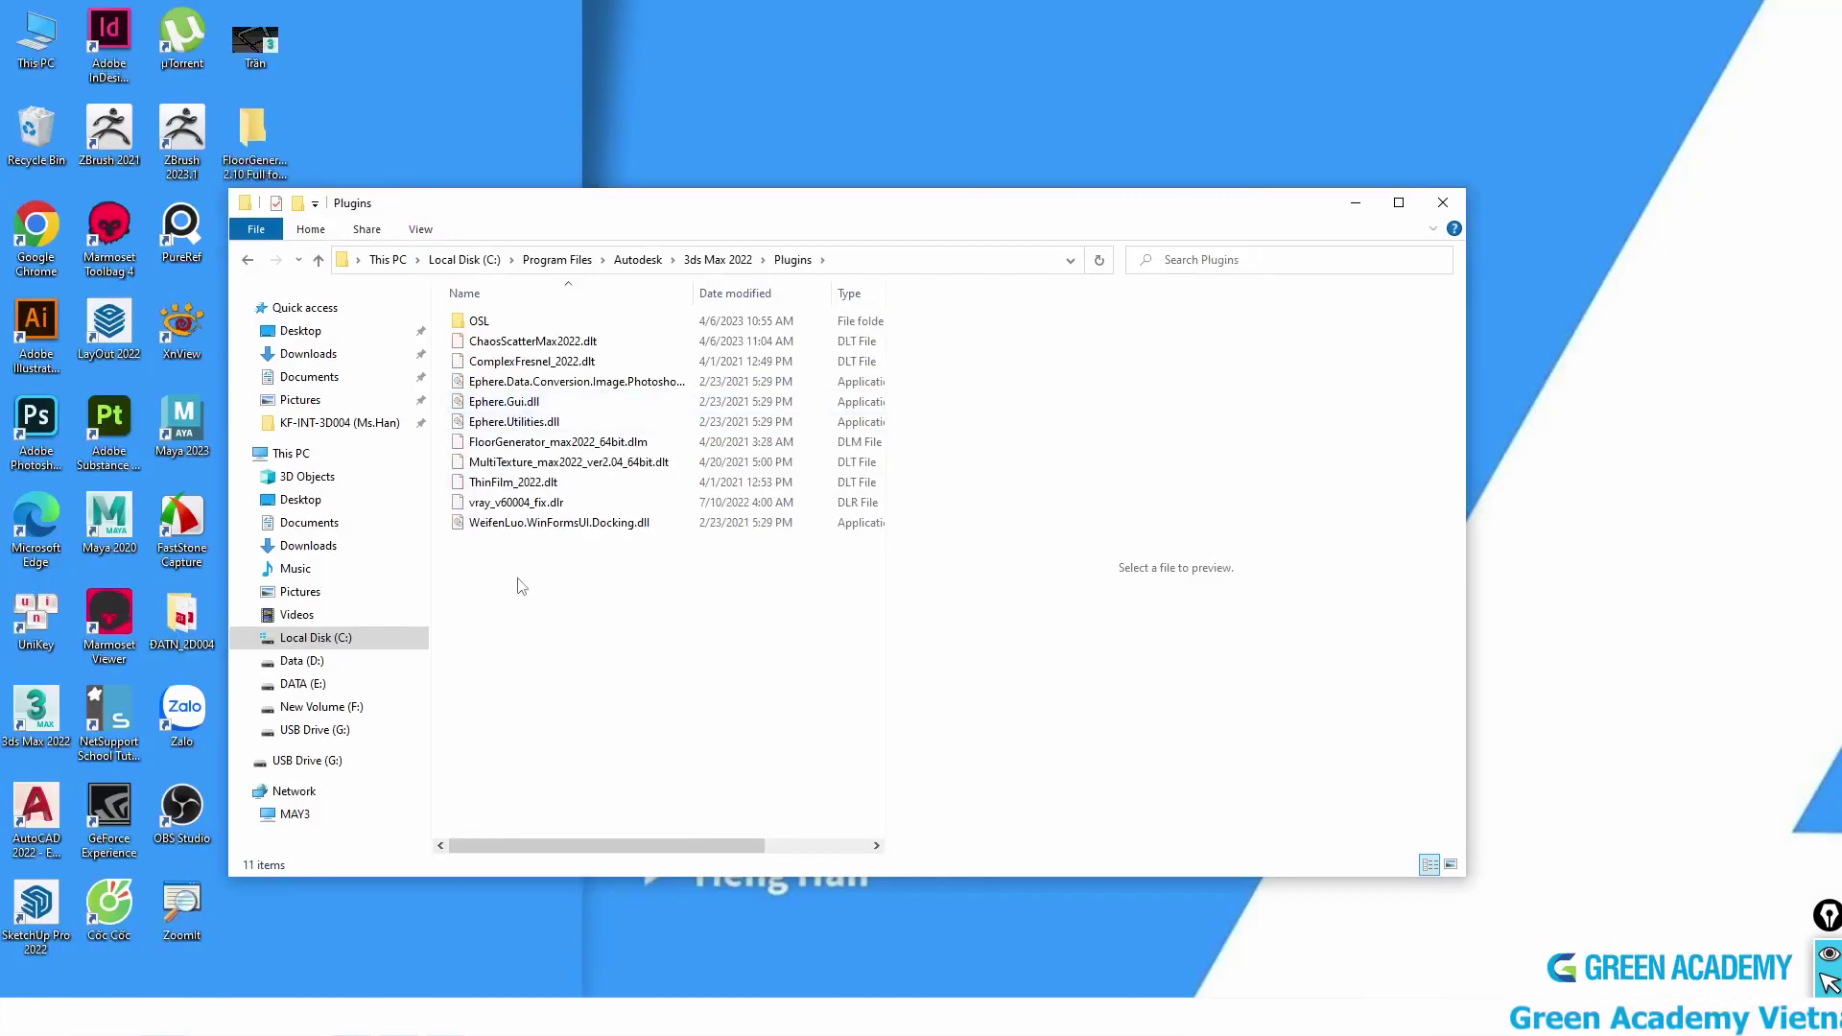
Step: Paste the plugin into Plugins, overwriting and granting admin permission, then close Explorer
key("ctrl+v")
left_click(440, 376)
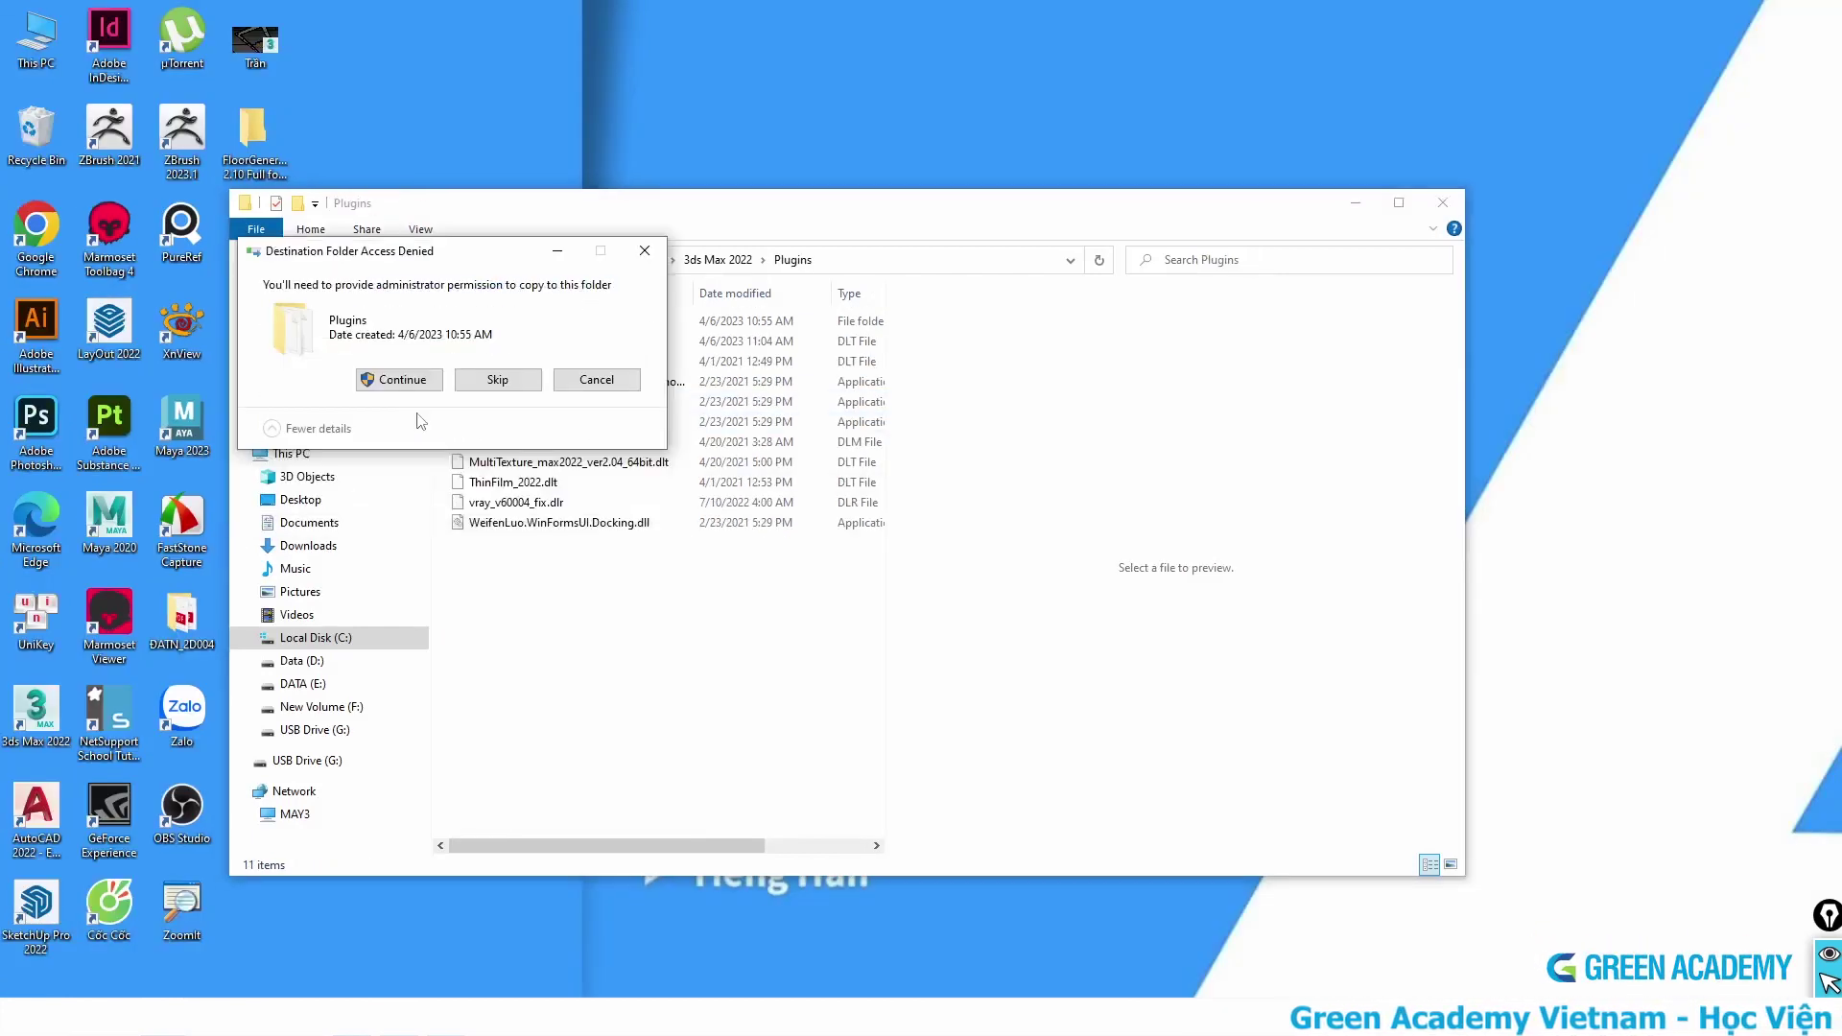
left_click(398, 379)
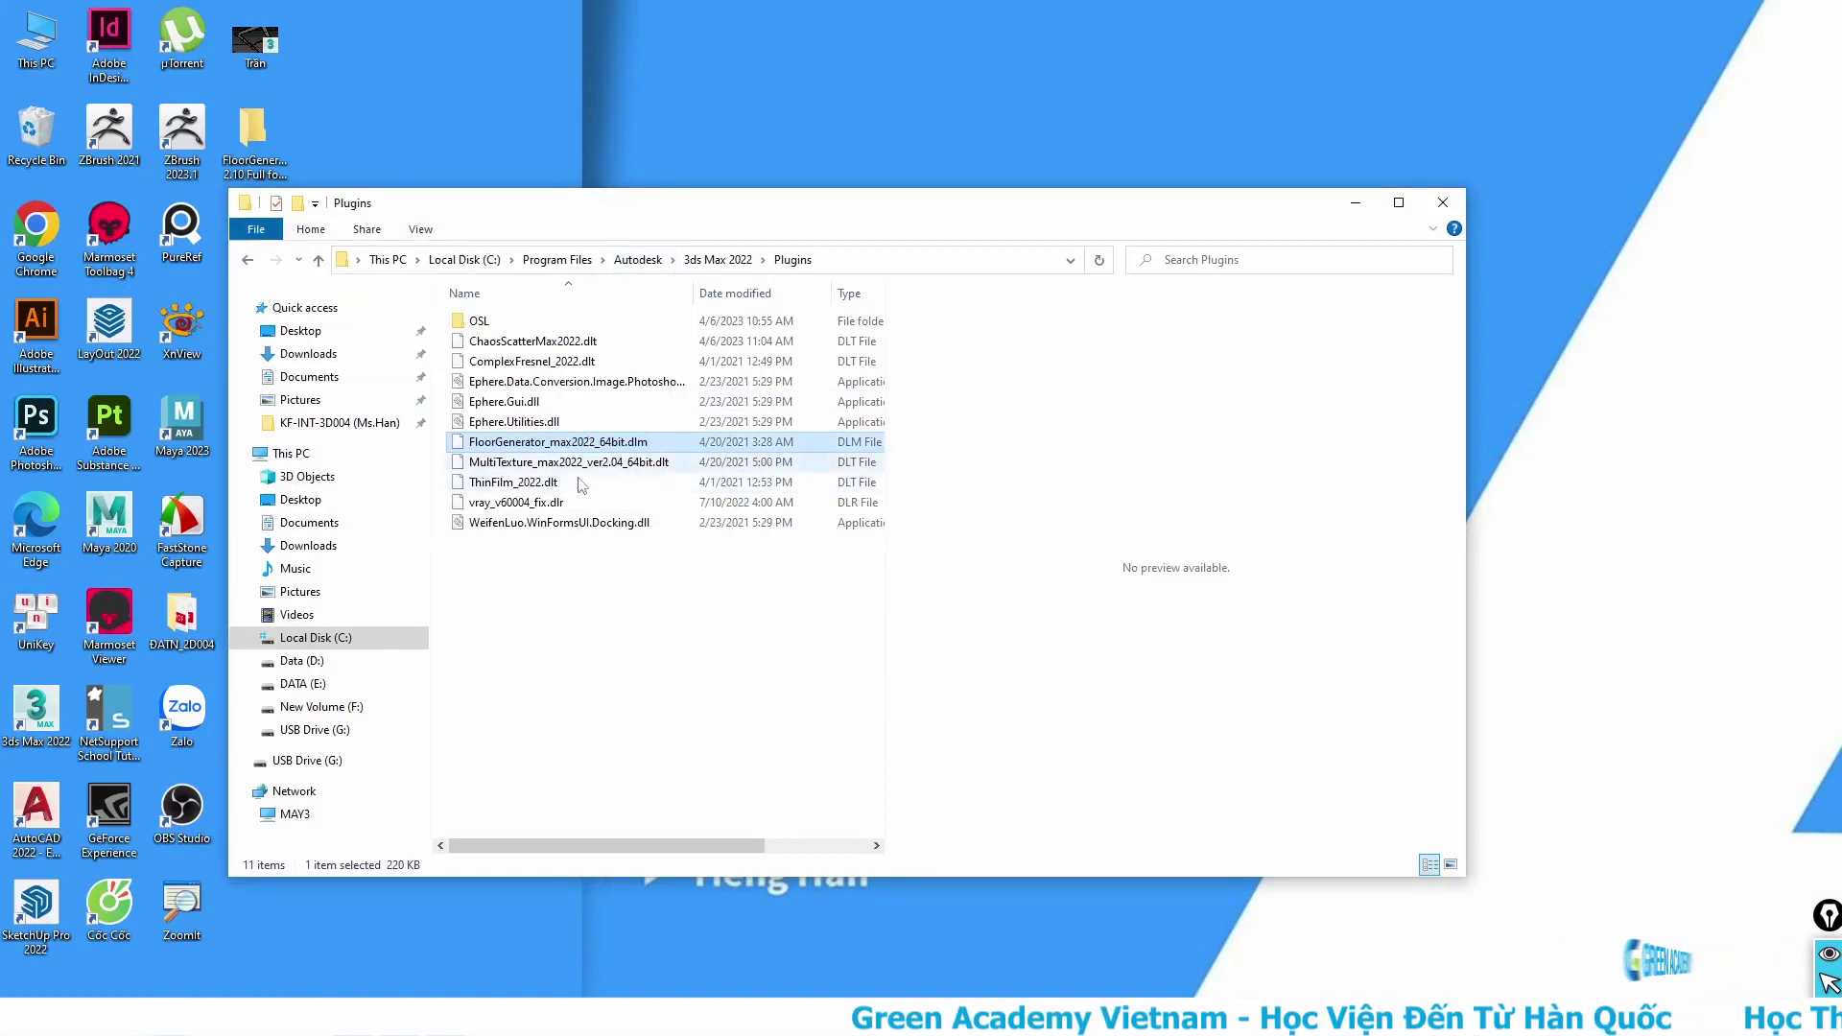
left_click(552, 610)
mouse_move(514, 481)
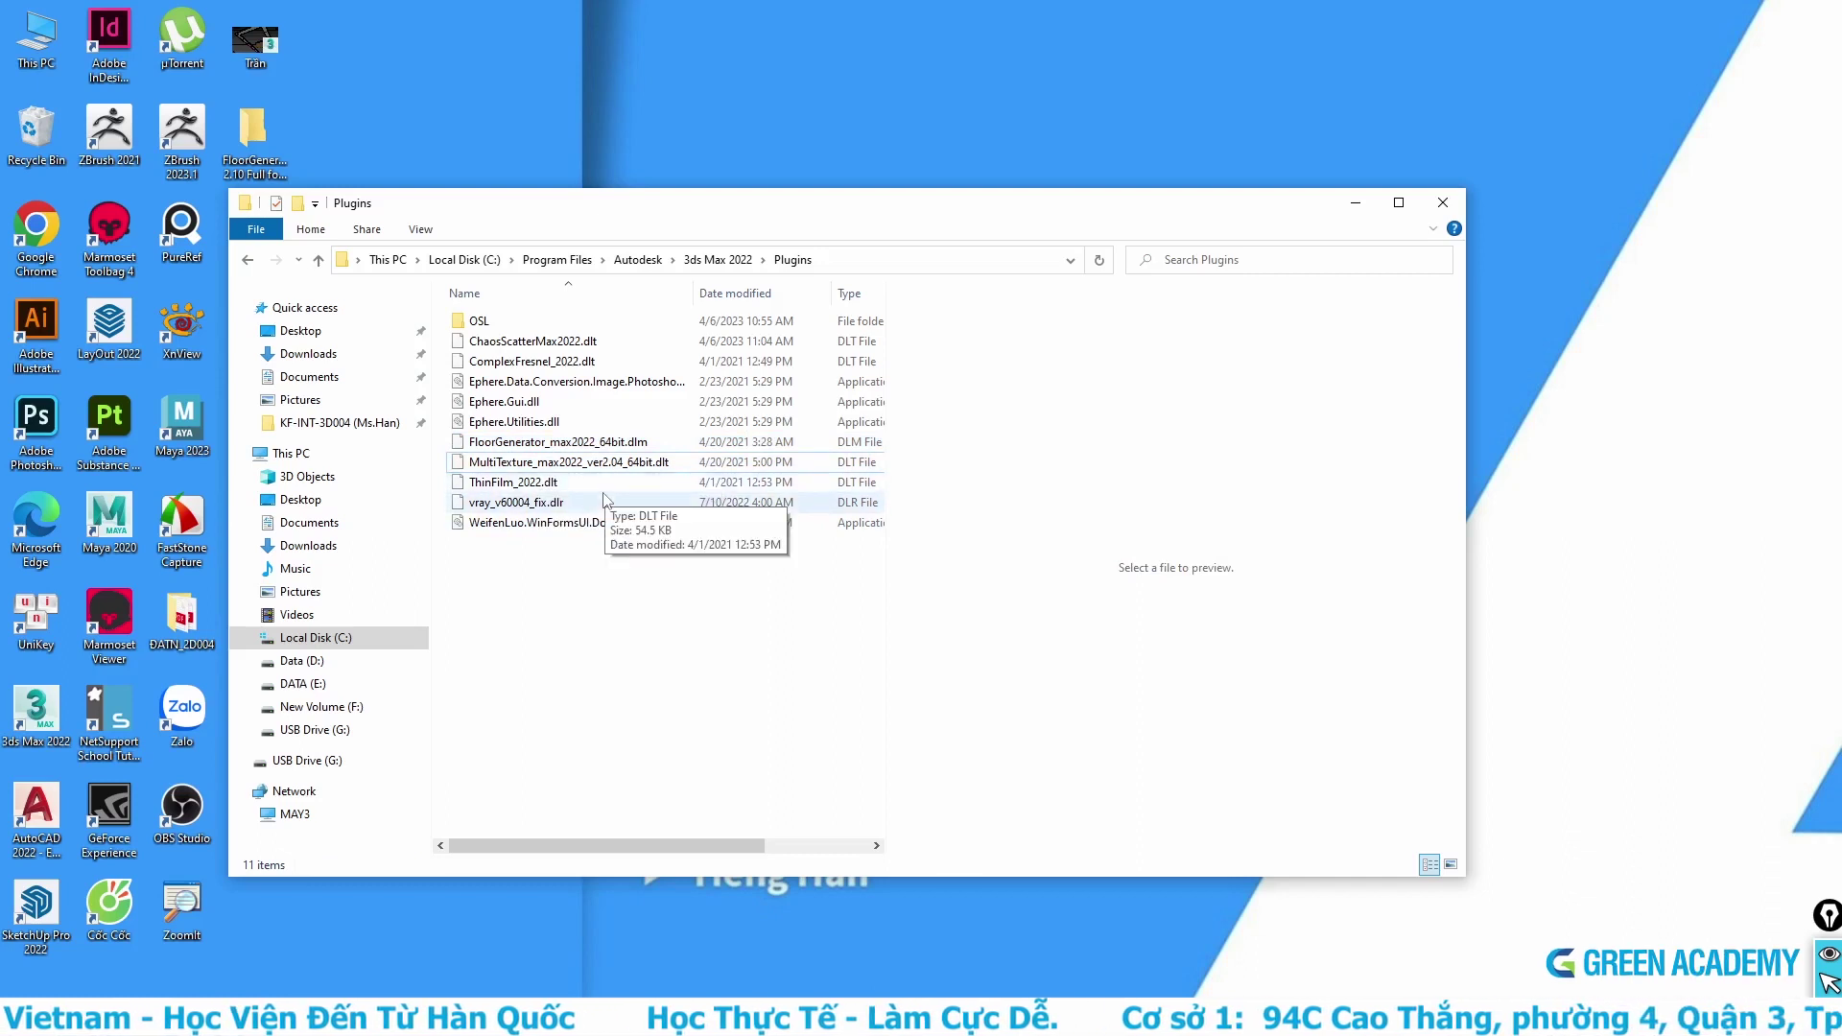
left_click(1444, 202)
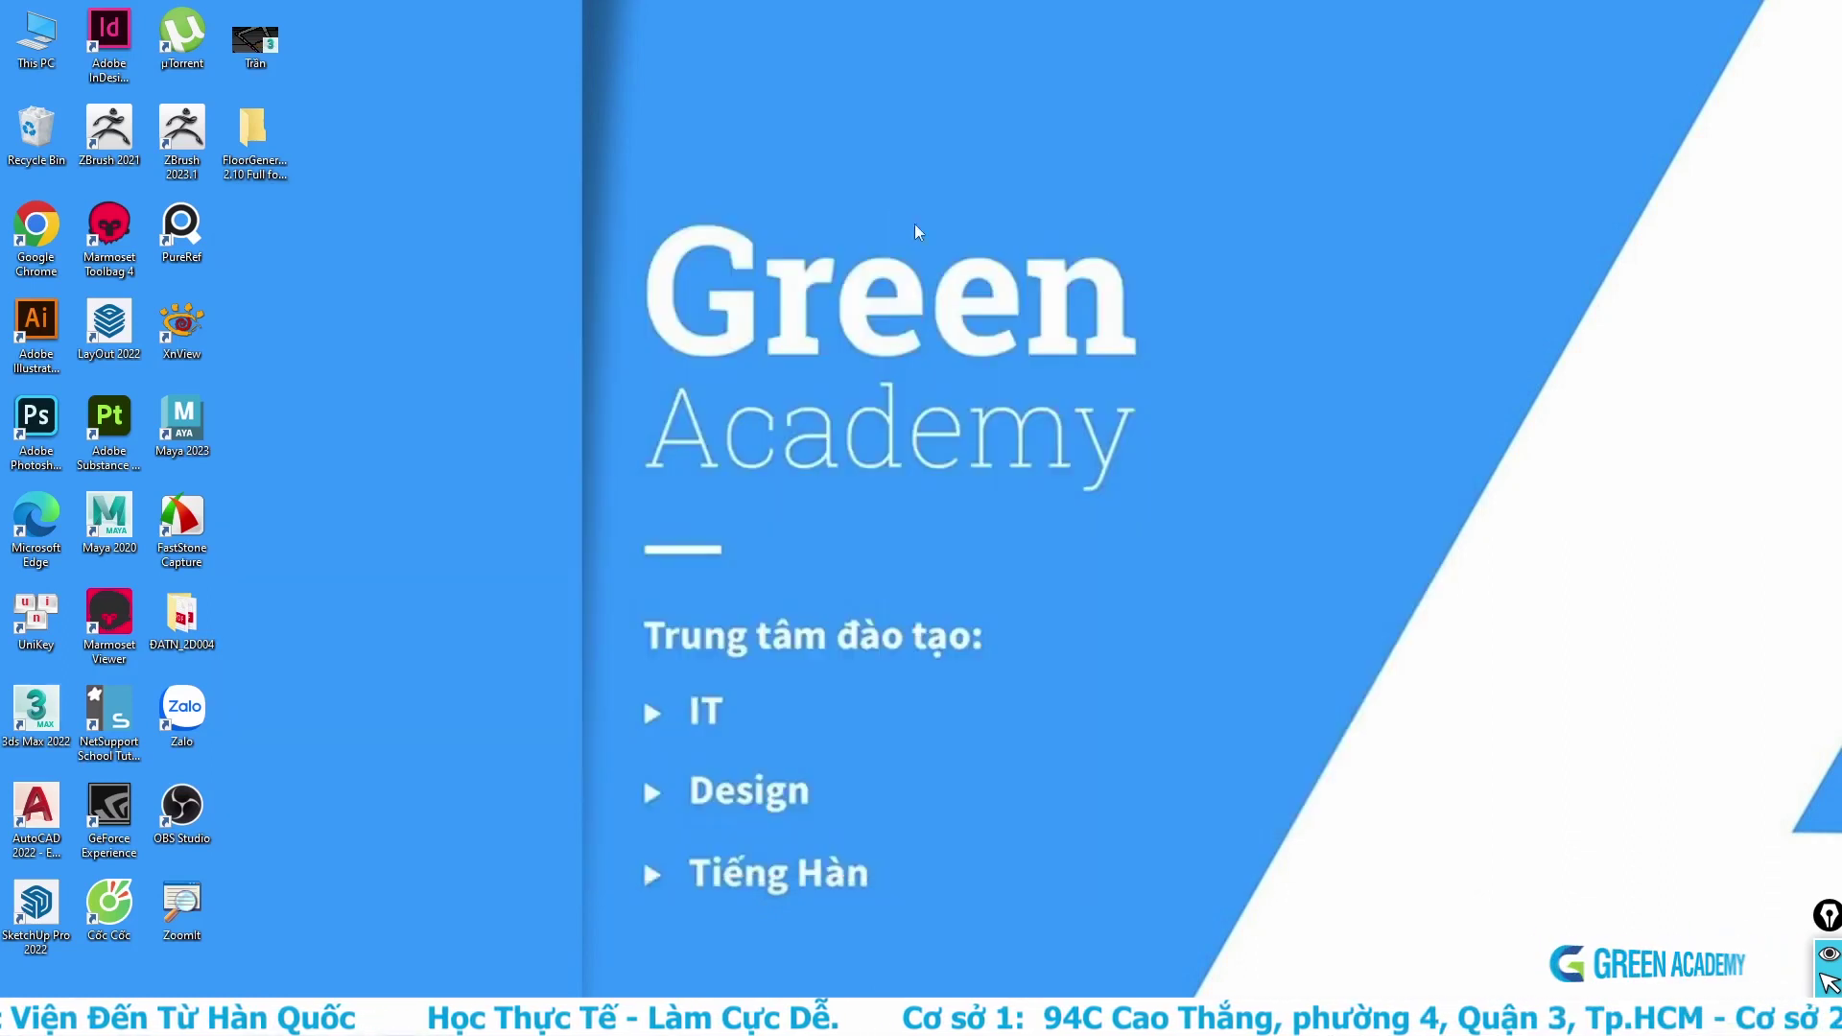
right_click(1067, 212)
Step: Dismiss the 3ds Max 2022 Welcome Screen to reach the empty Untitled scene
left_click(8, 531)
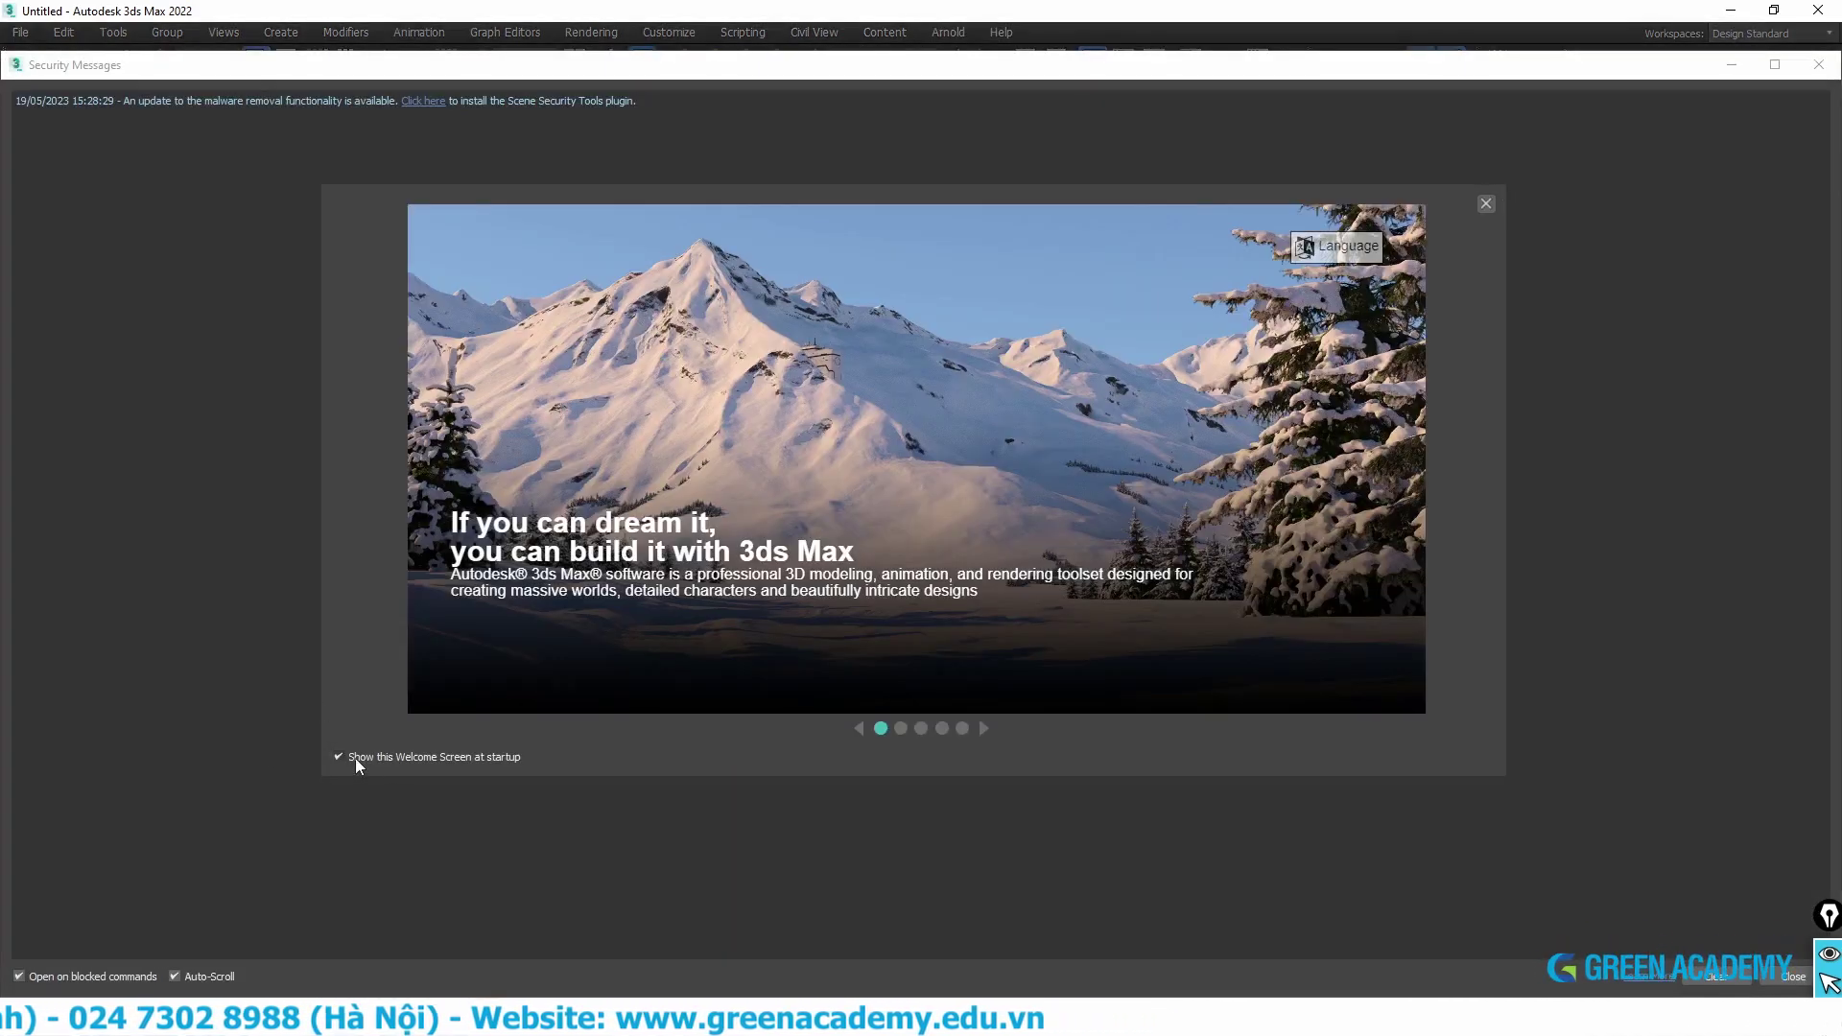
left_click(1486, 203)
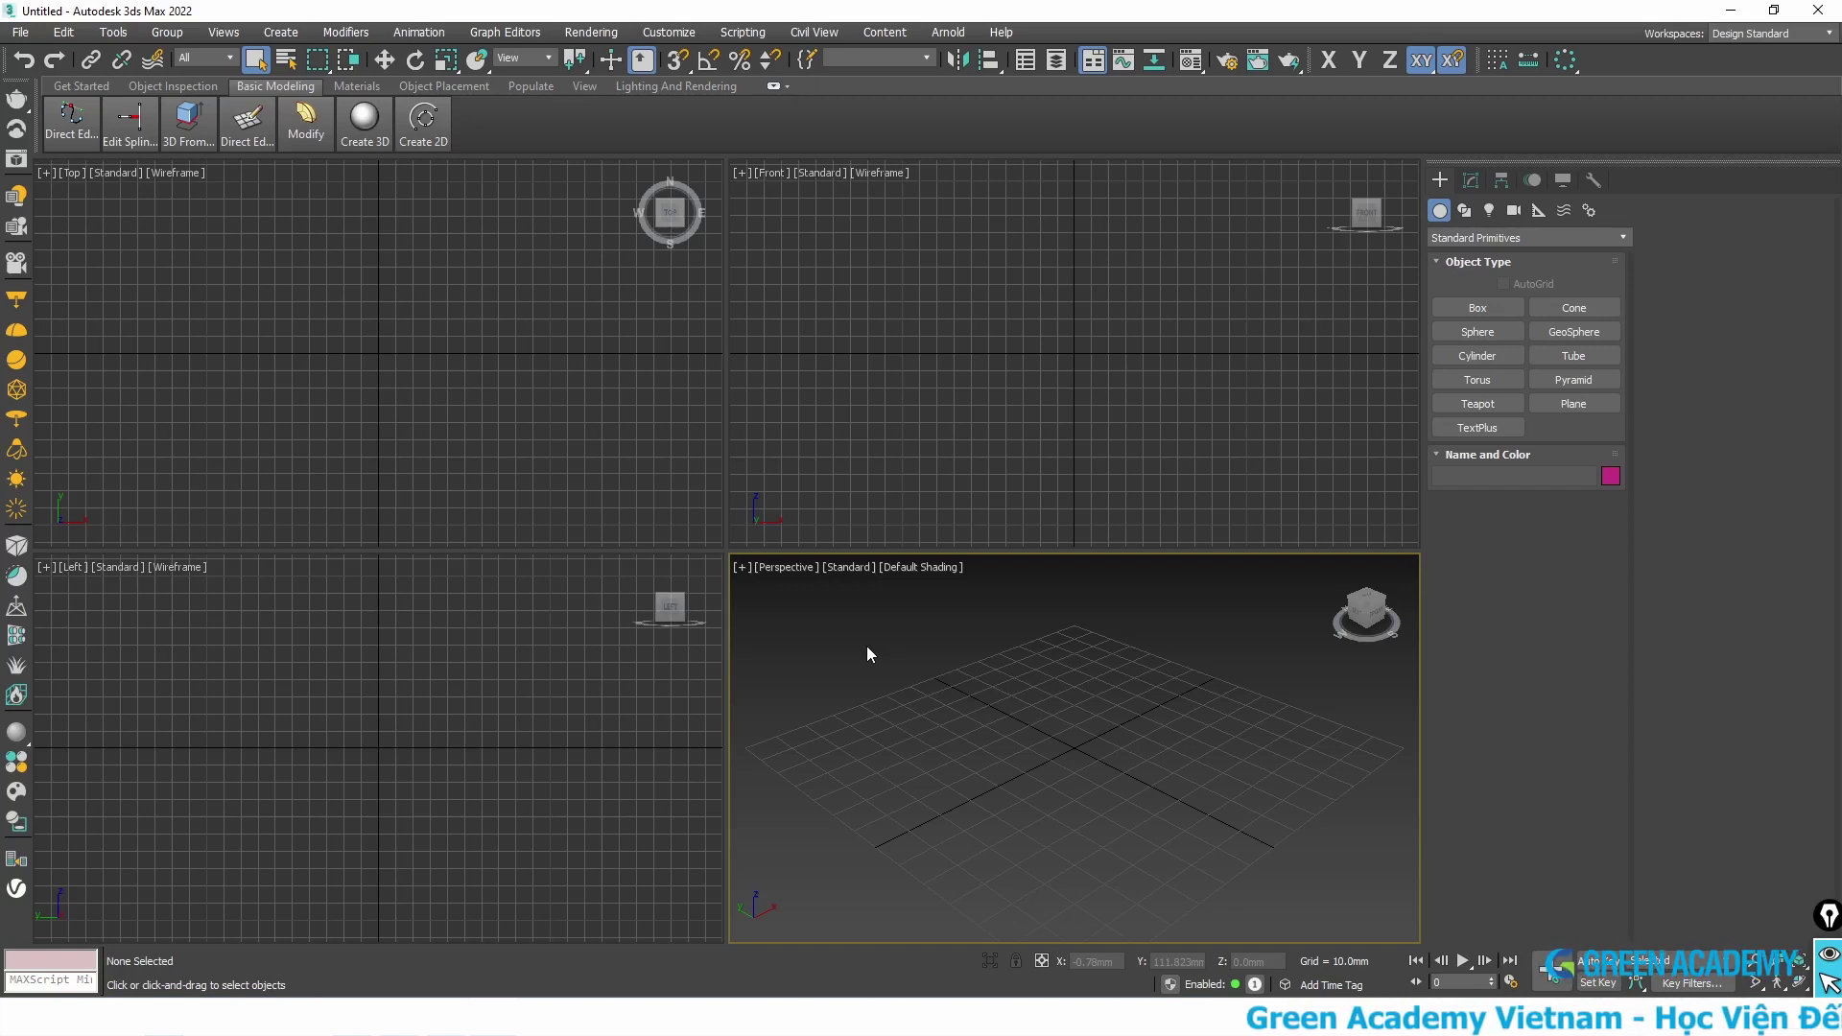
Step: Maximize the Top view with the grid hidden and draw a Plane primitive
left_click(462, 415)
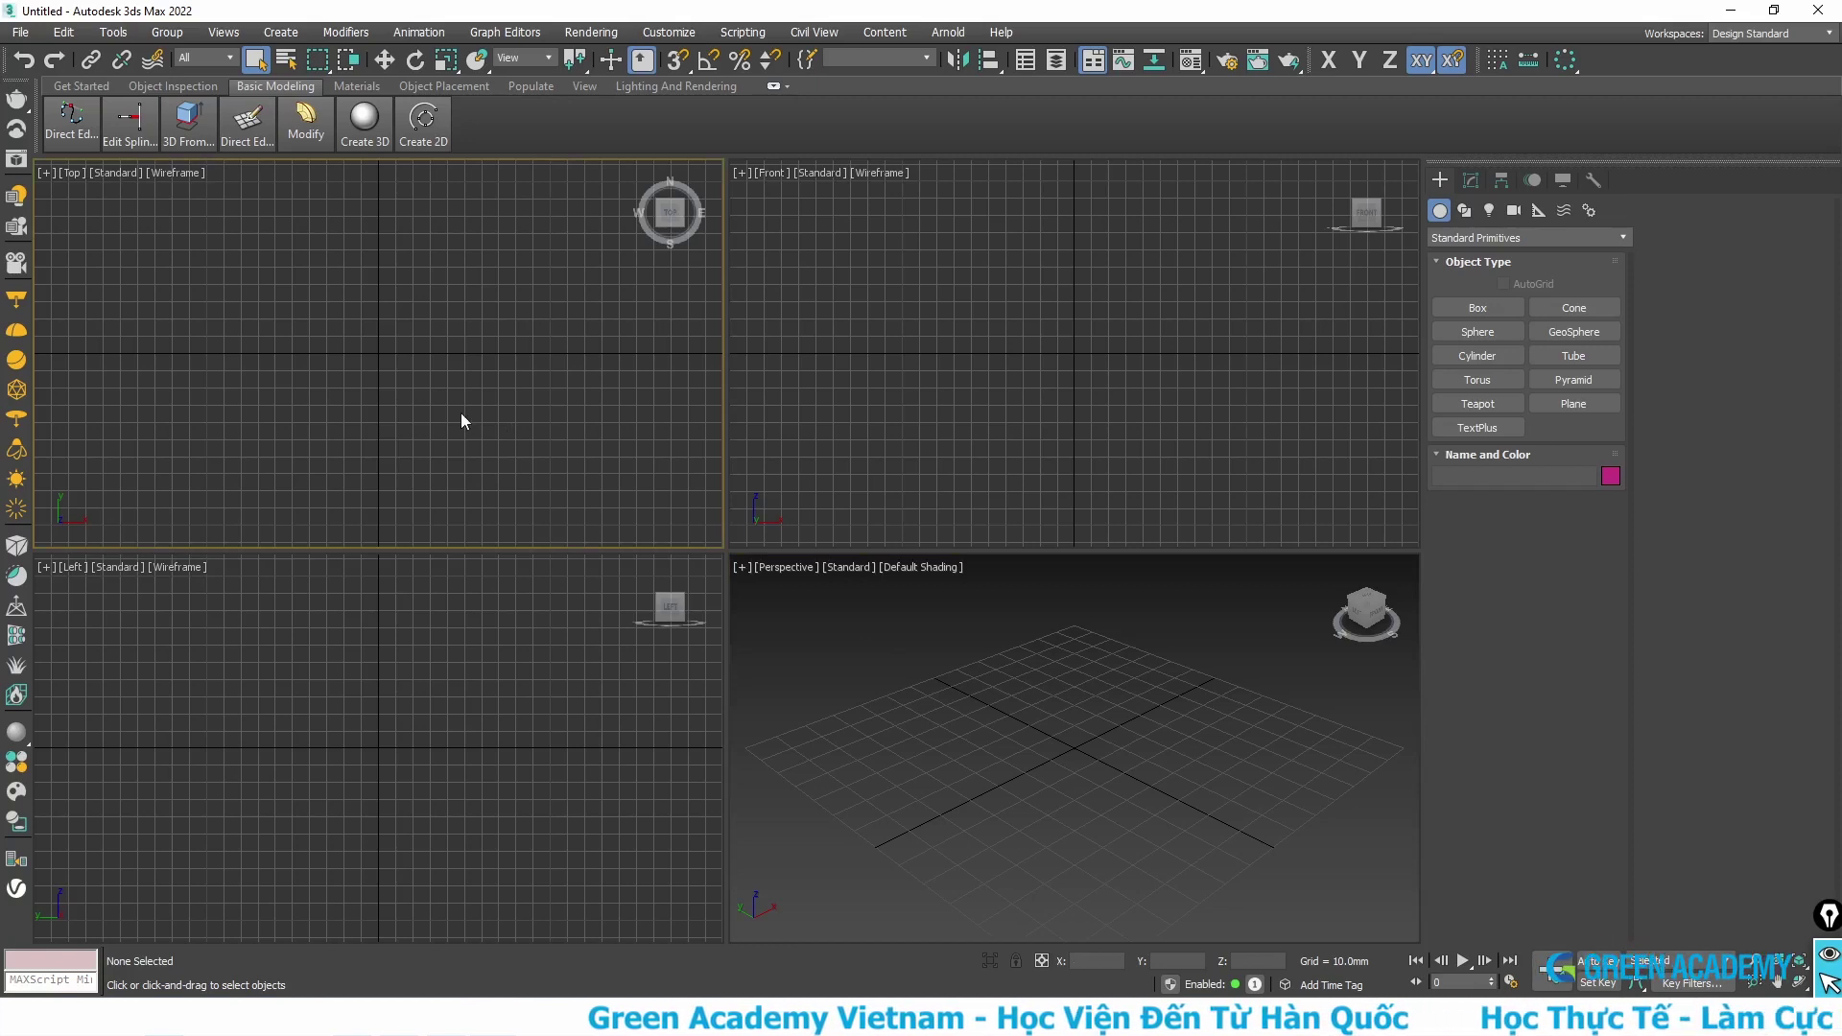
key("alt+w")
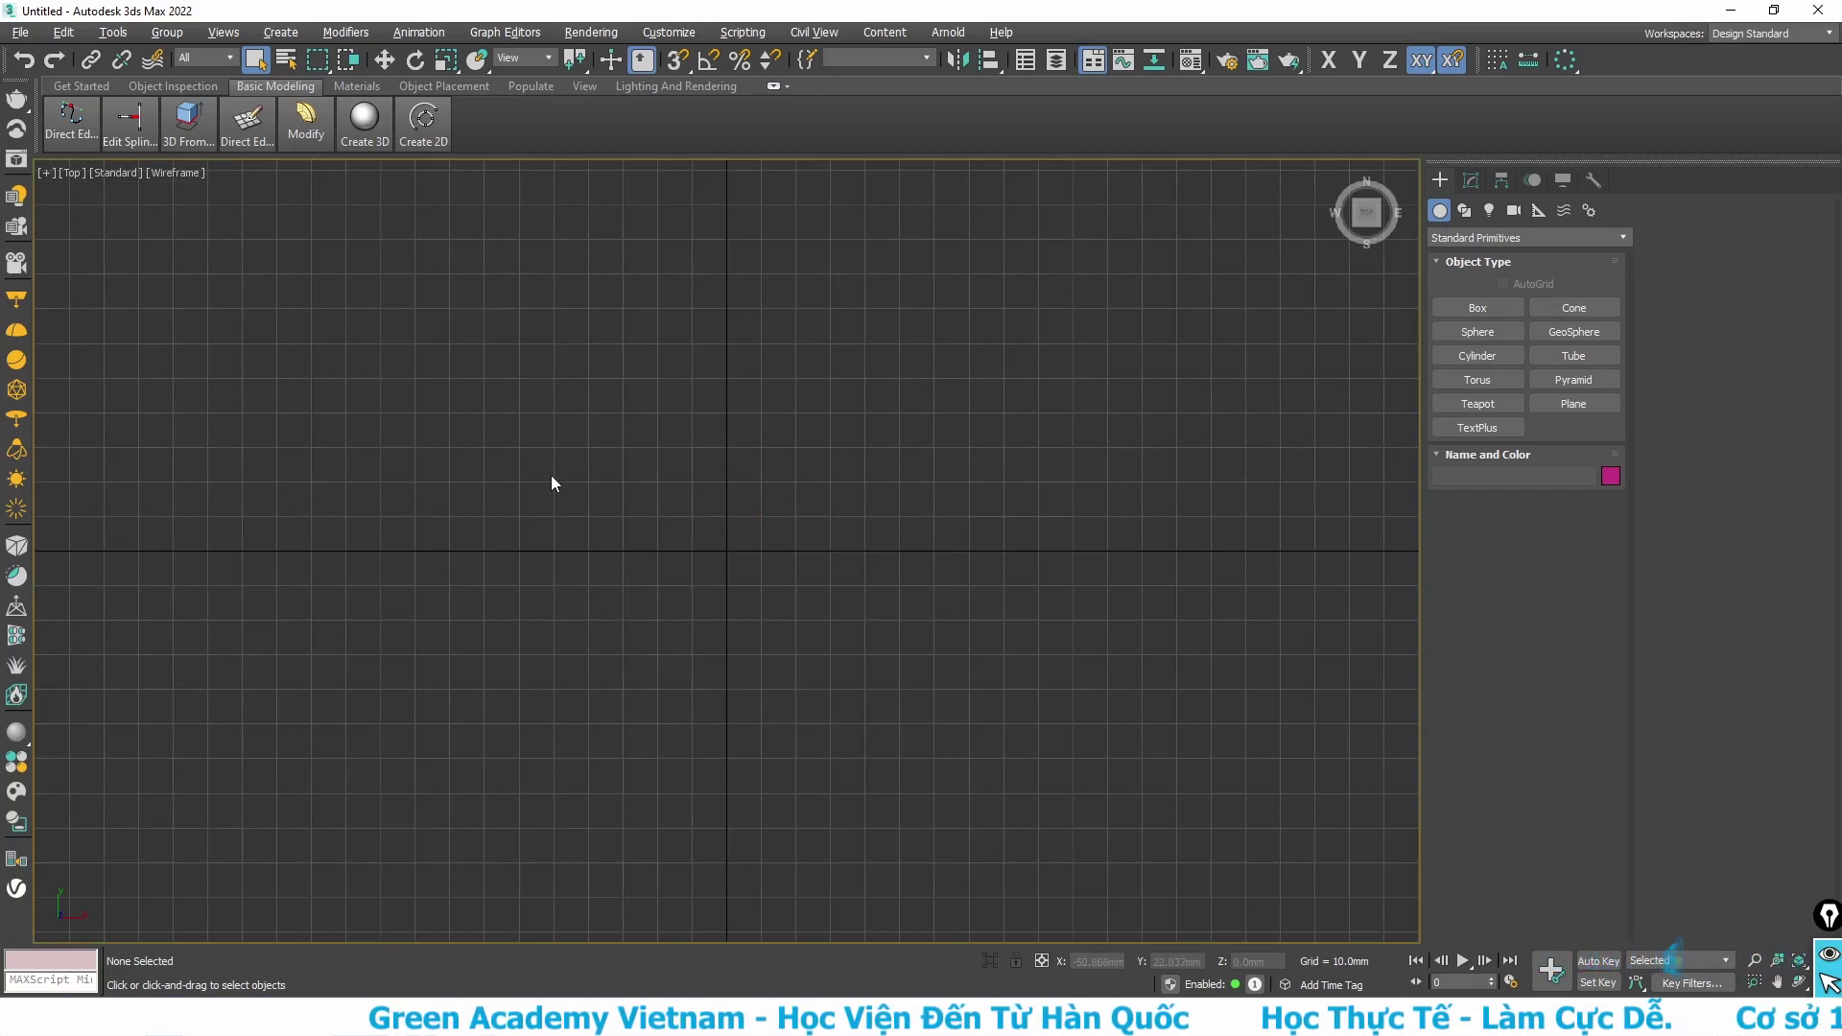
key("g")
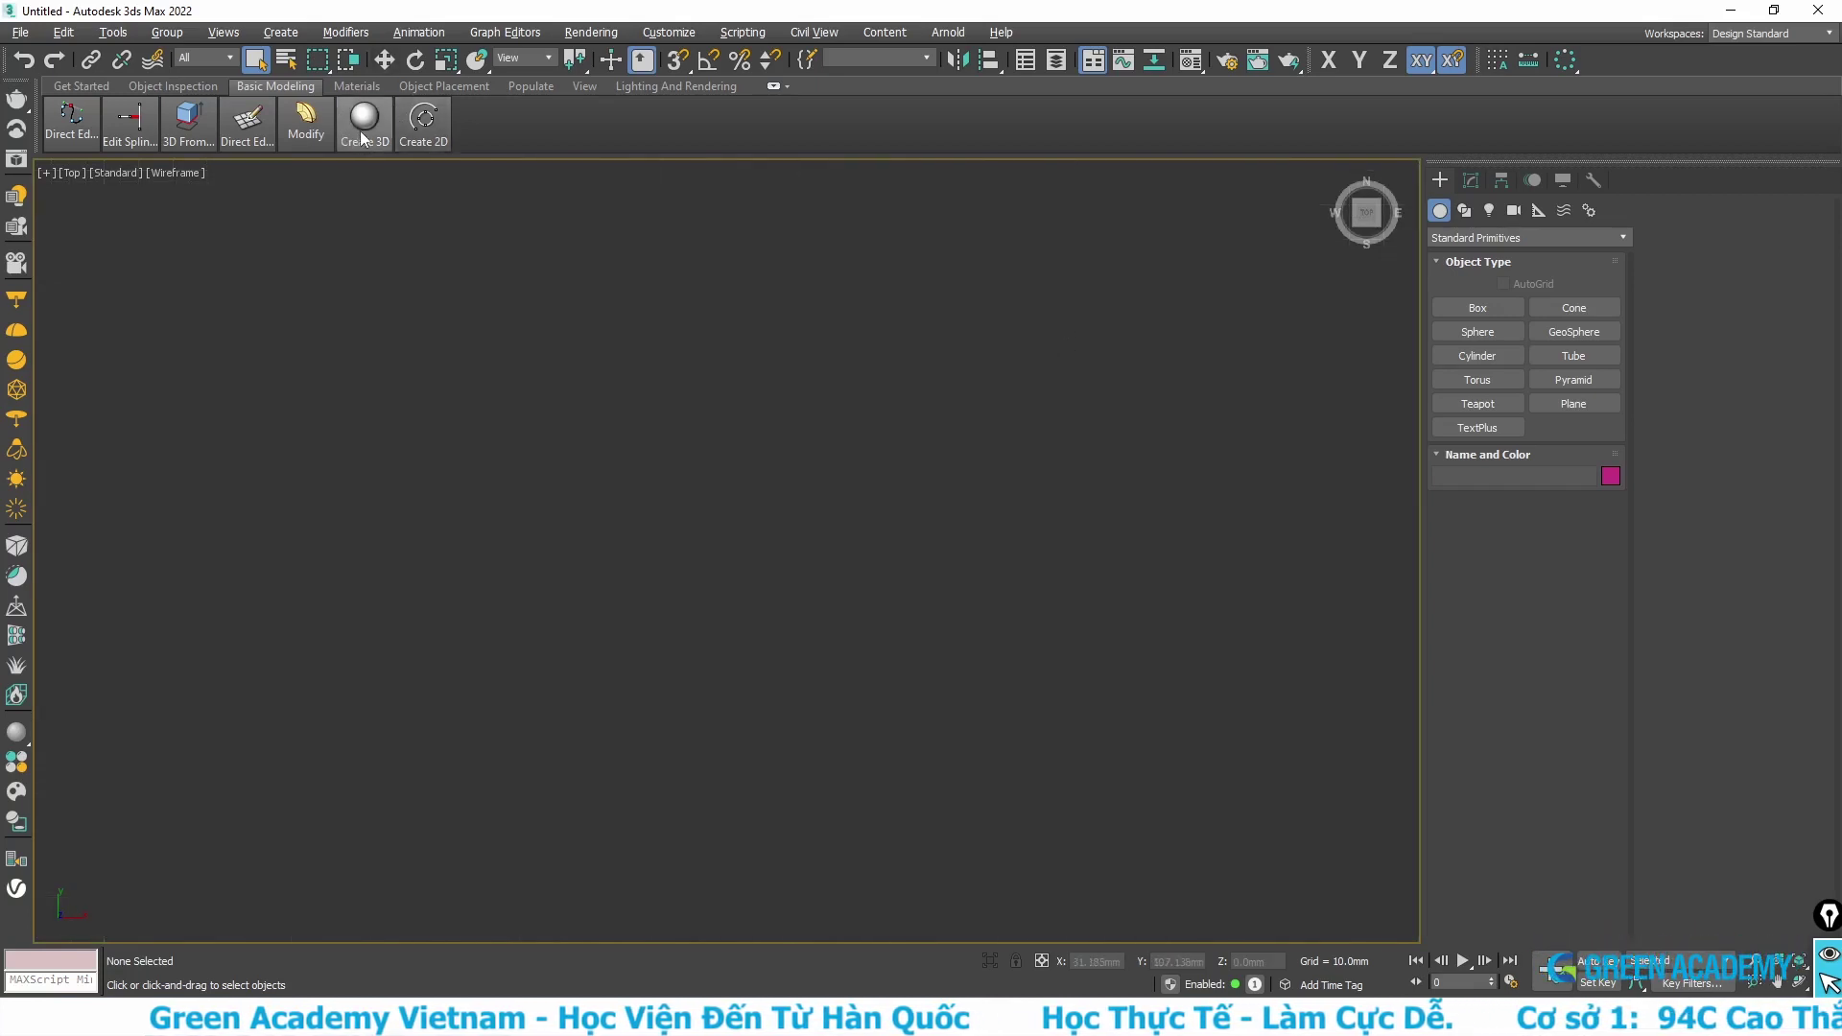
left_click(362, 139)
left_click(369, 174)
left_click_drag(624, 256, 1110, 904)
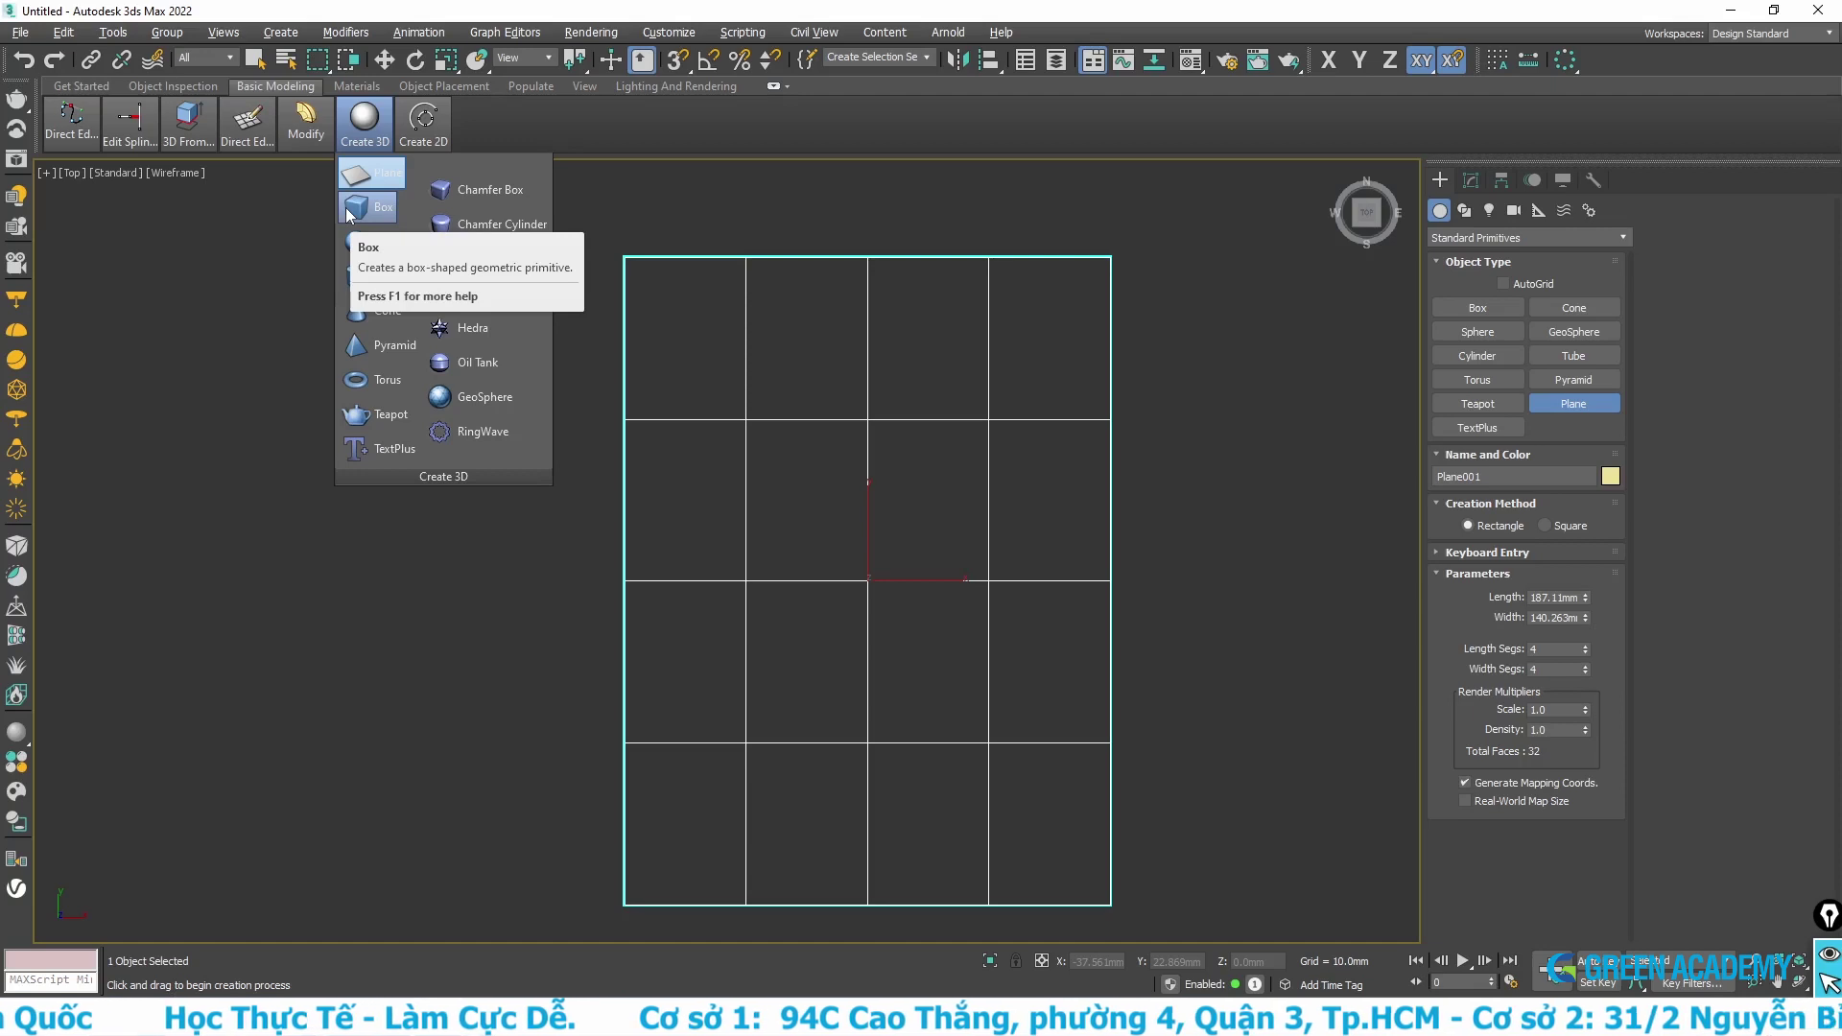
left_click(682, 272)
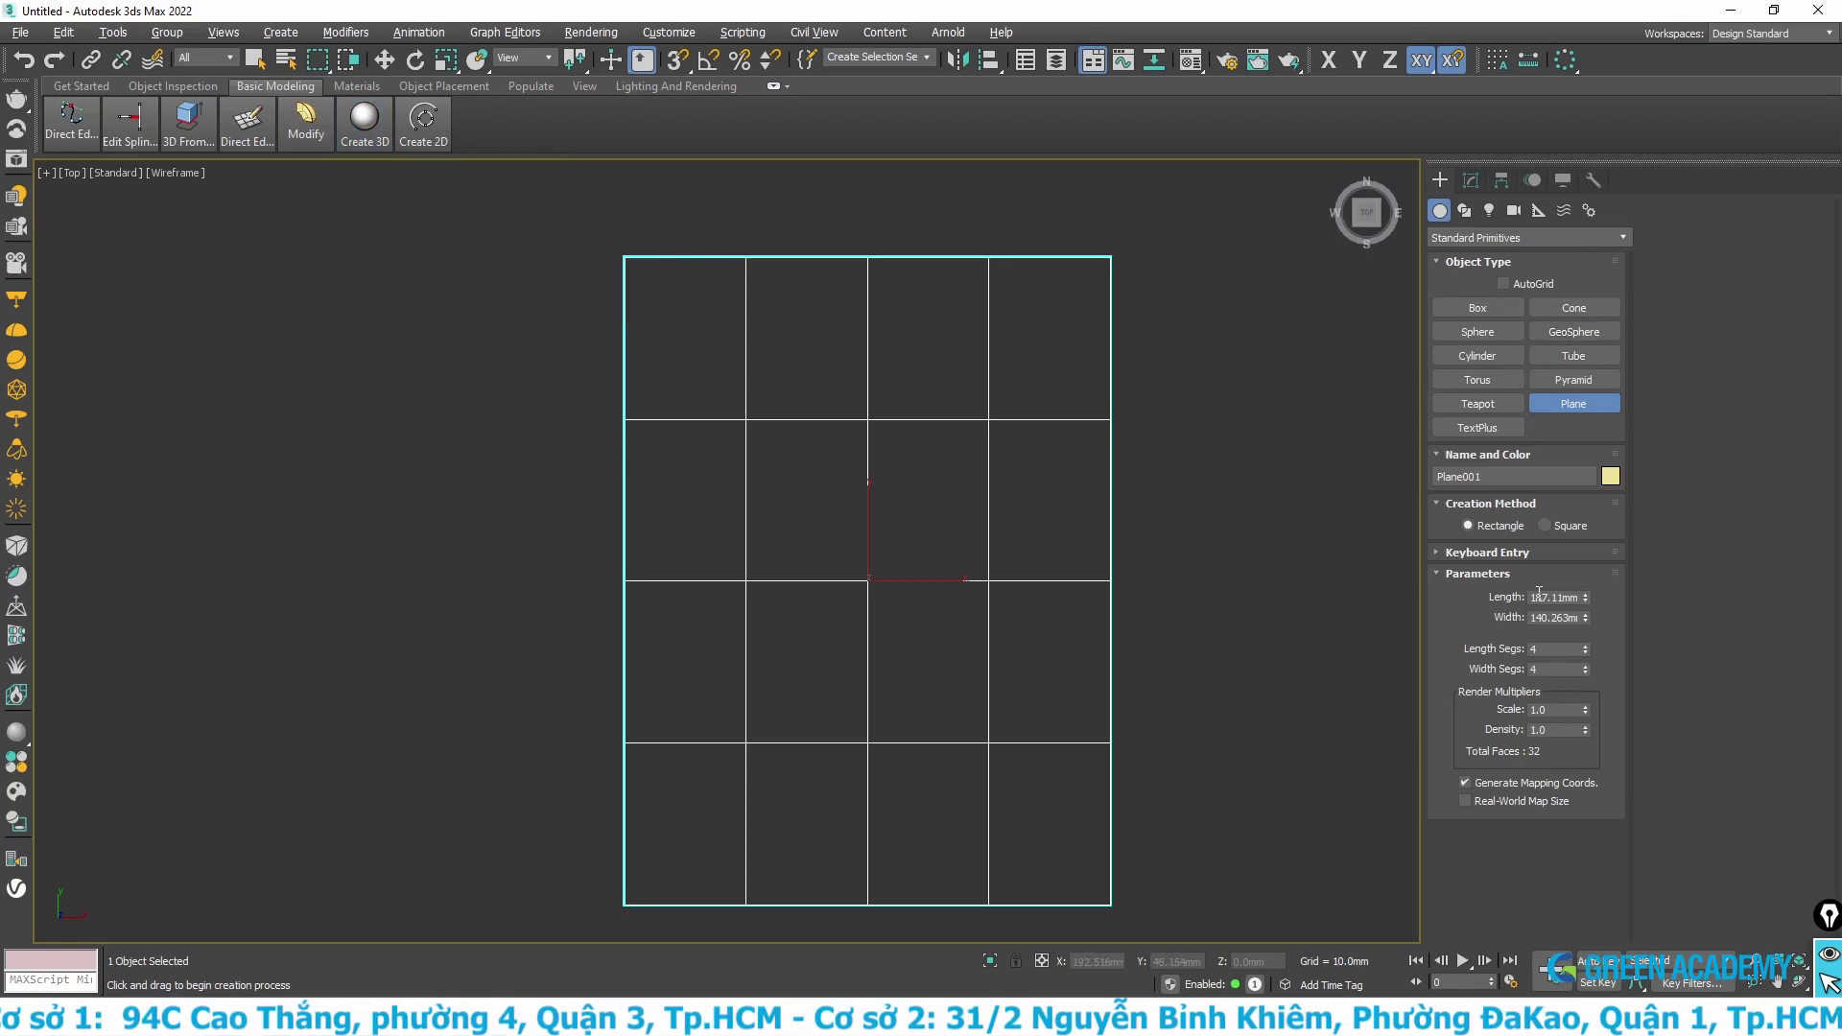
Step: Set the plane to 10000 mm length and 5000 mm width, then view it in Perspective
left_click_drag(1533, 597, 1687, 602)
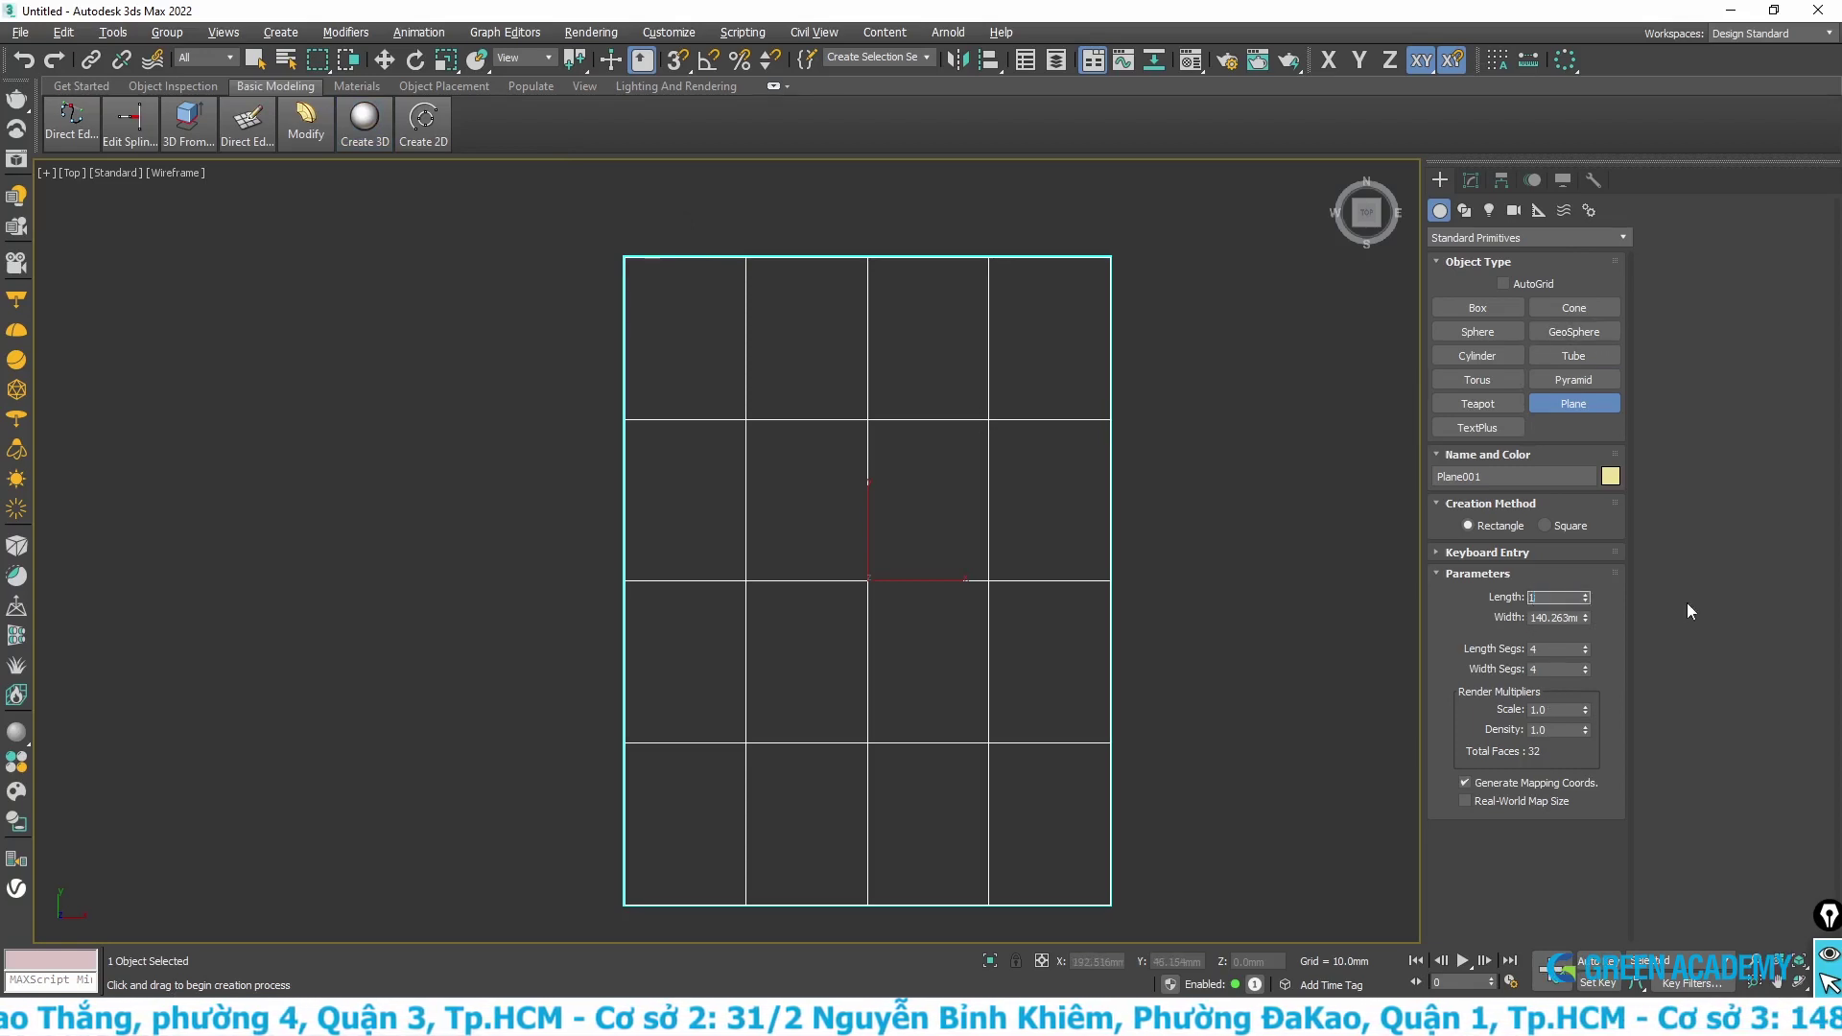
type("100")
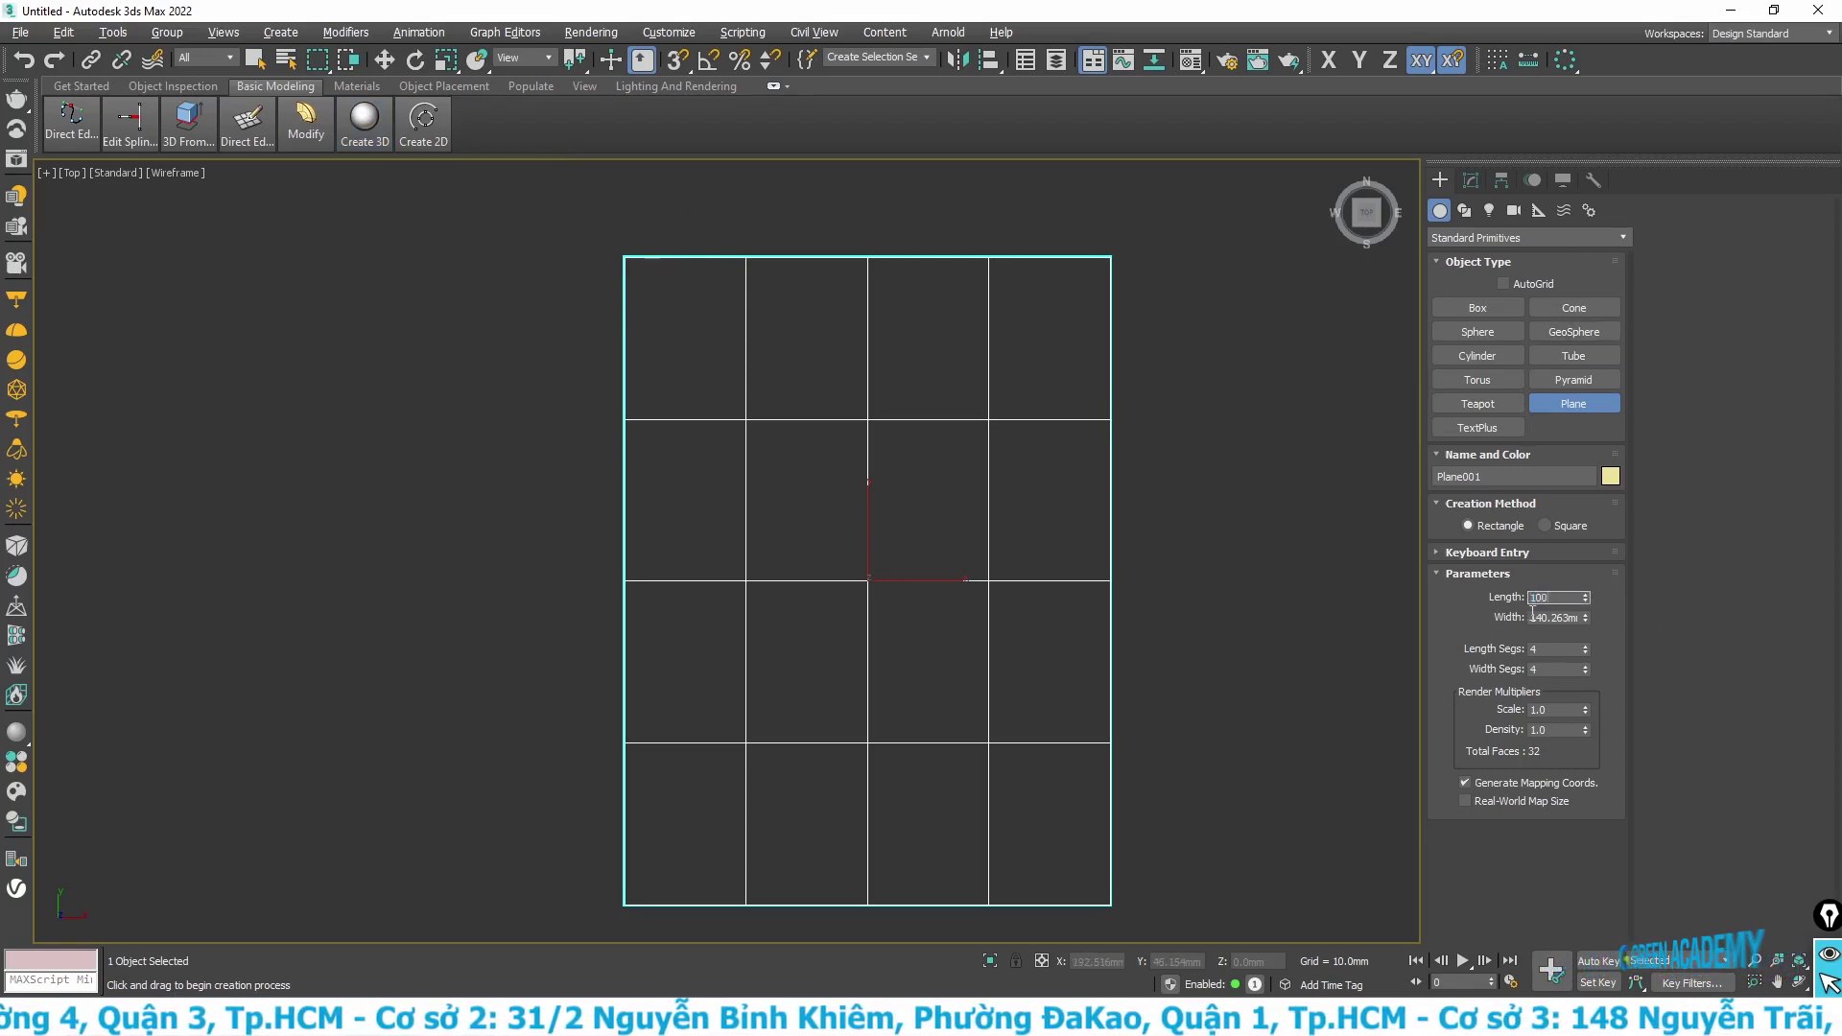
type("00")
key("Tab")
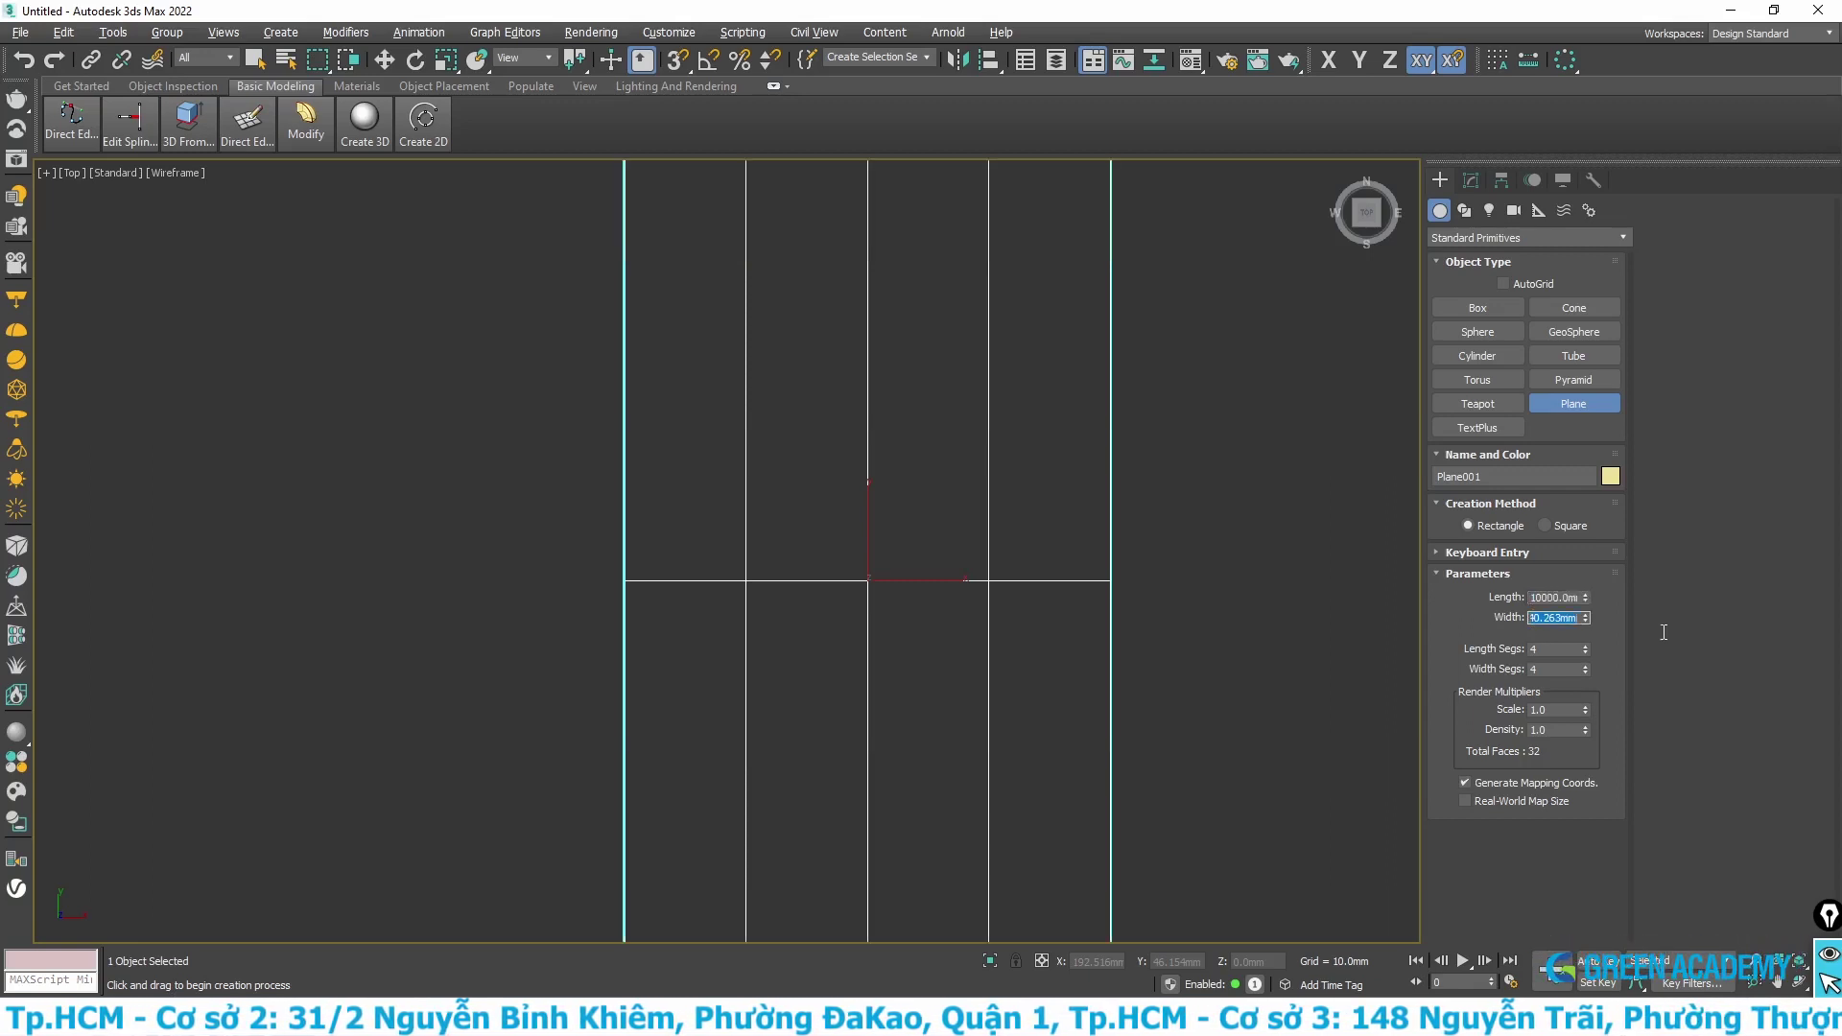
type("5000")
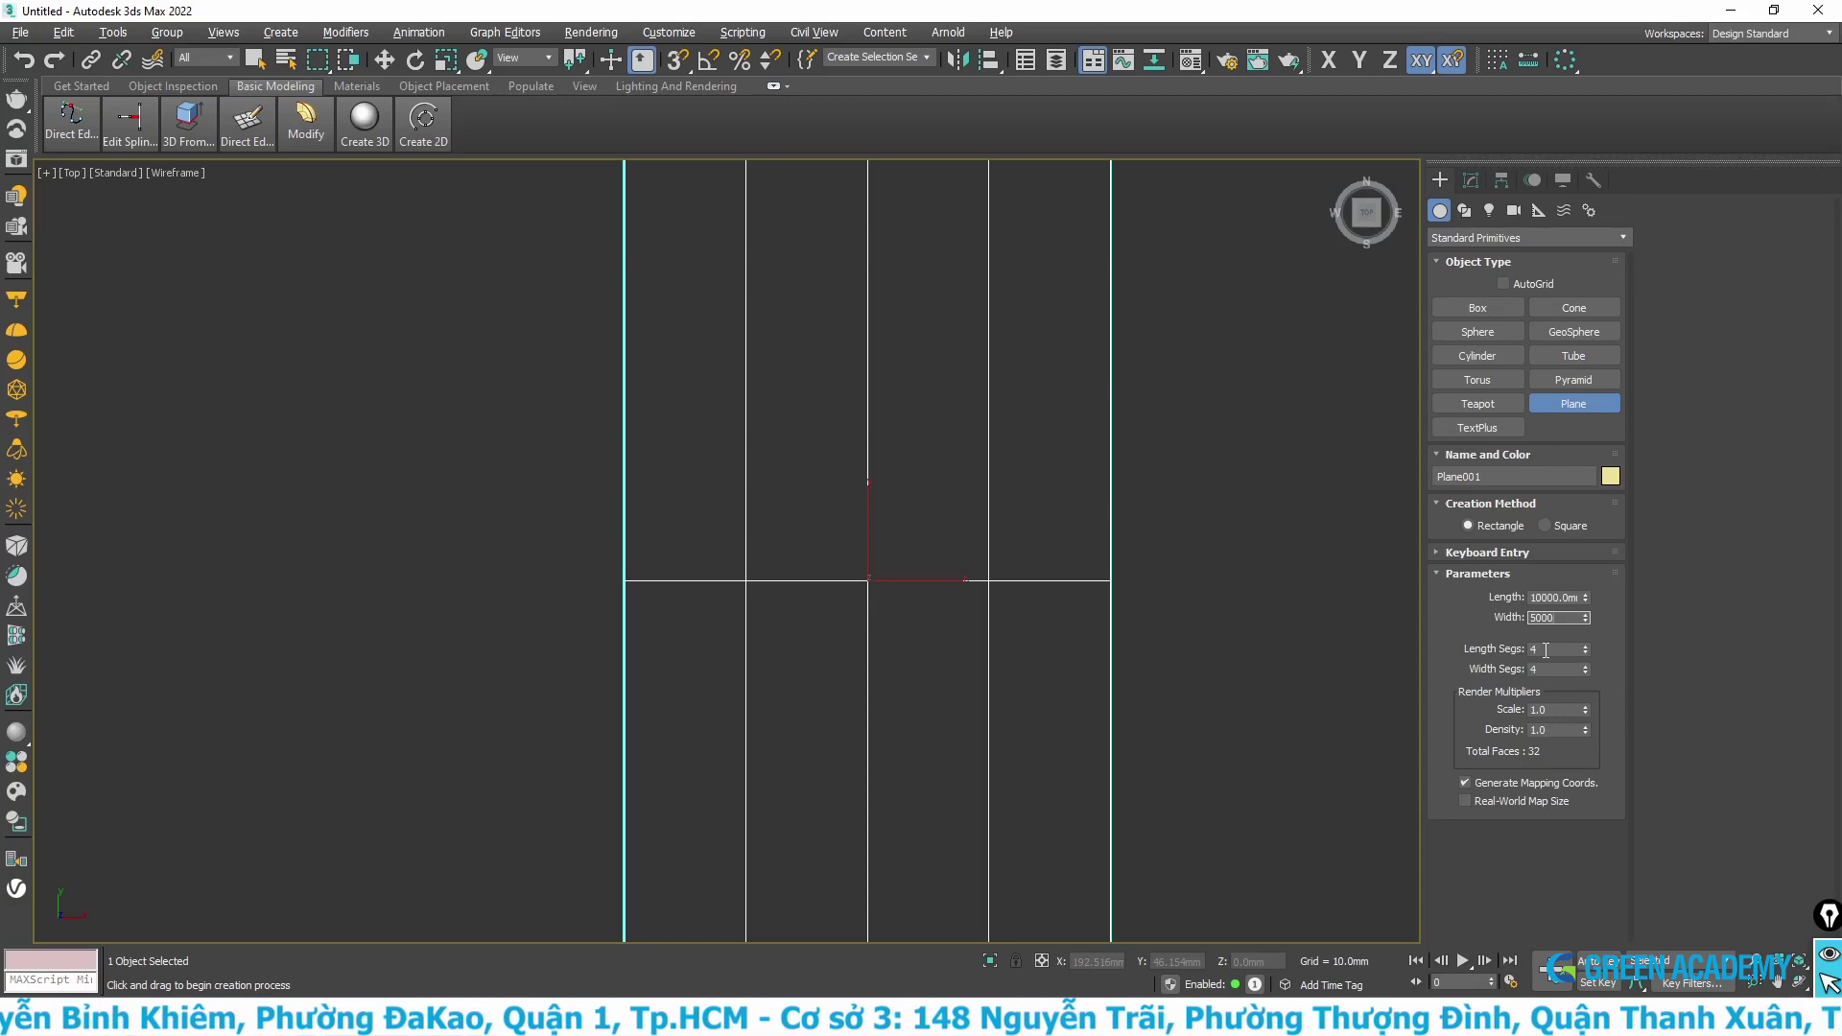
left_click(384, 60)
scroll(648, 332, "down", 5)
key("p")
key("z")
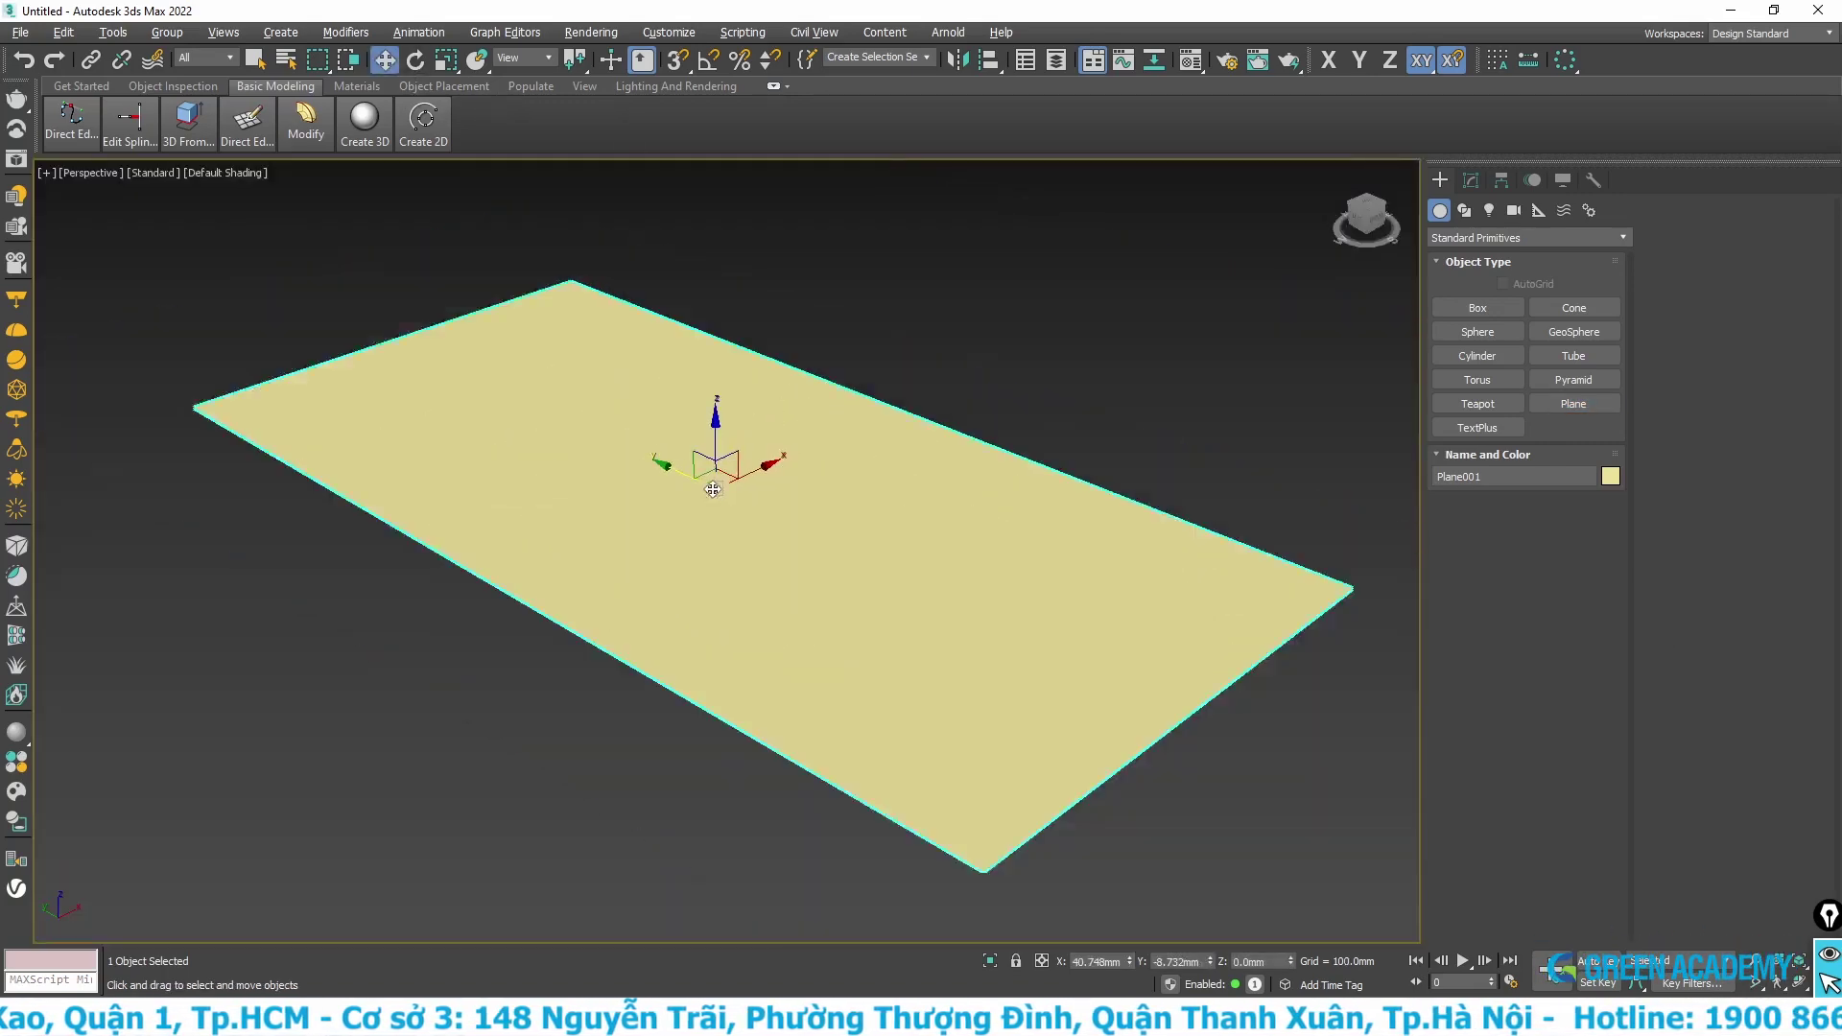
scroll(721, 472, "up", 2)
scroll(672, 423, "up", 1)
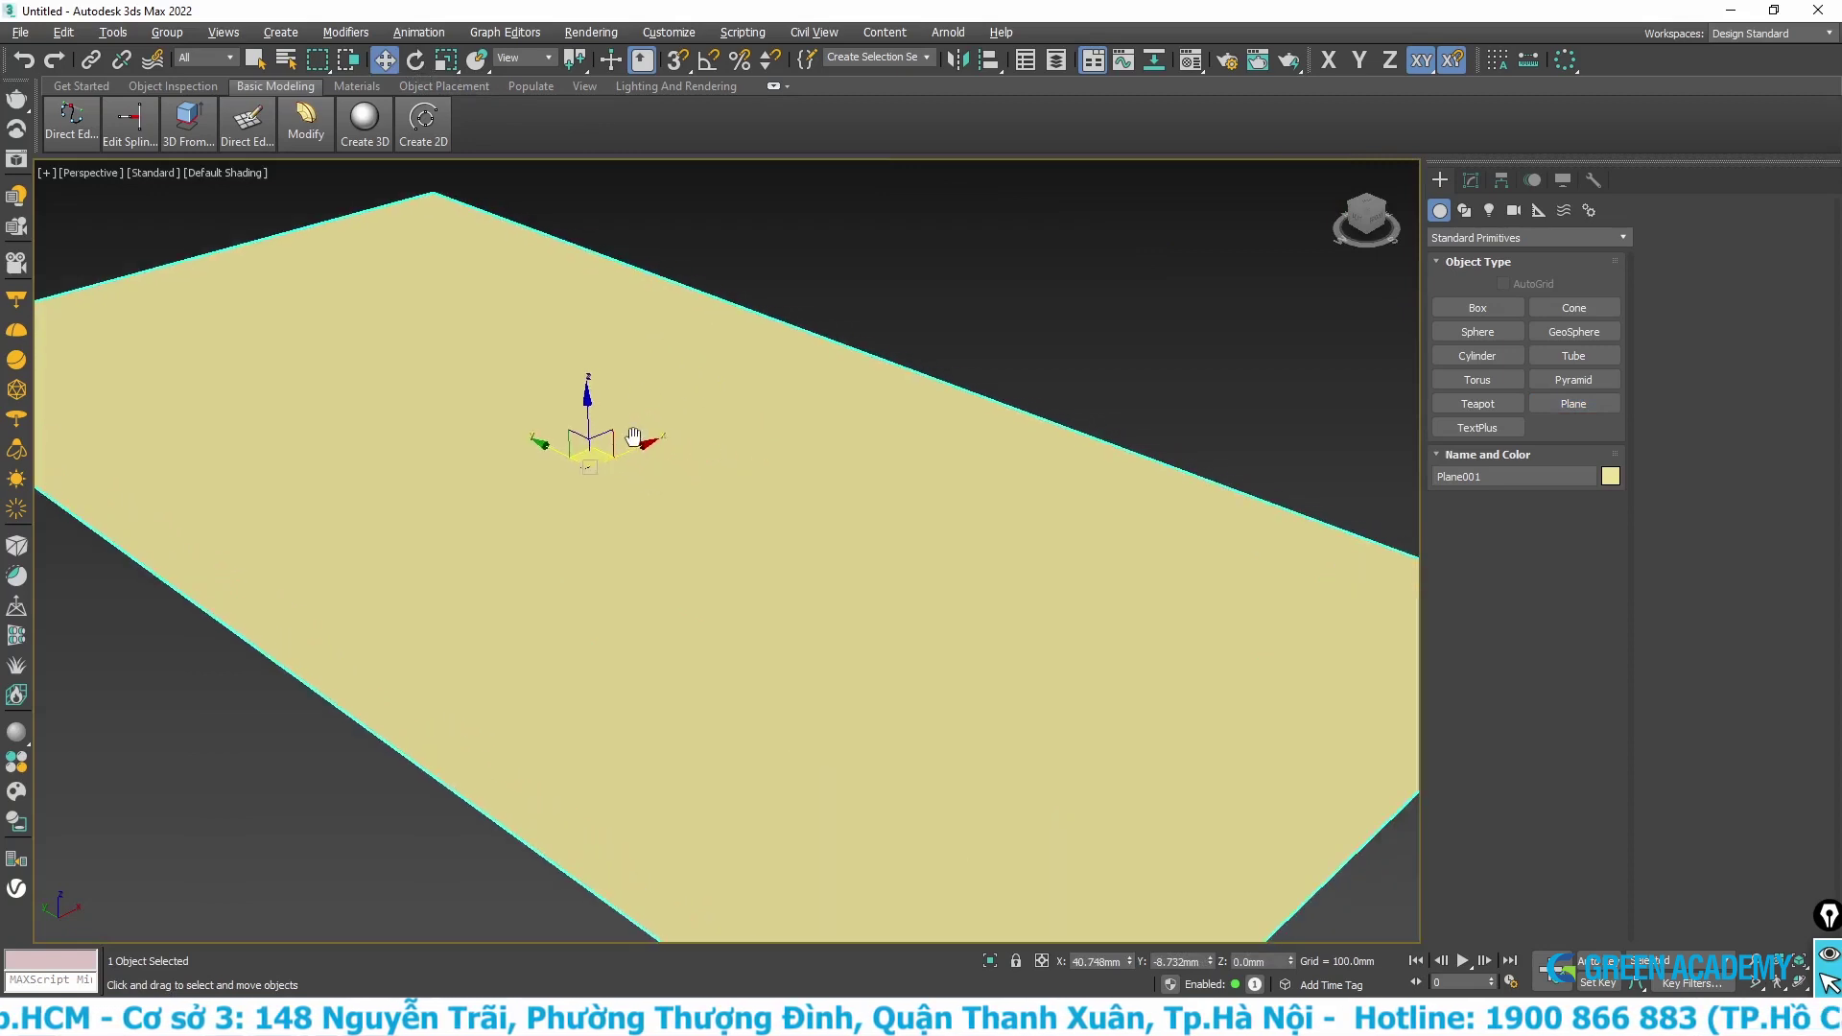
scroll(624, 384, "up", 1)
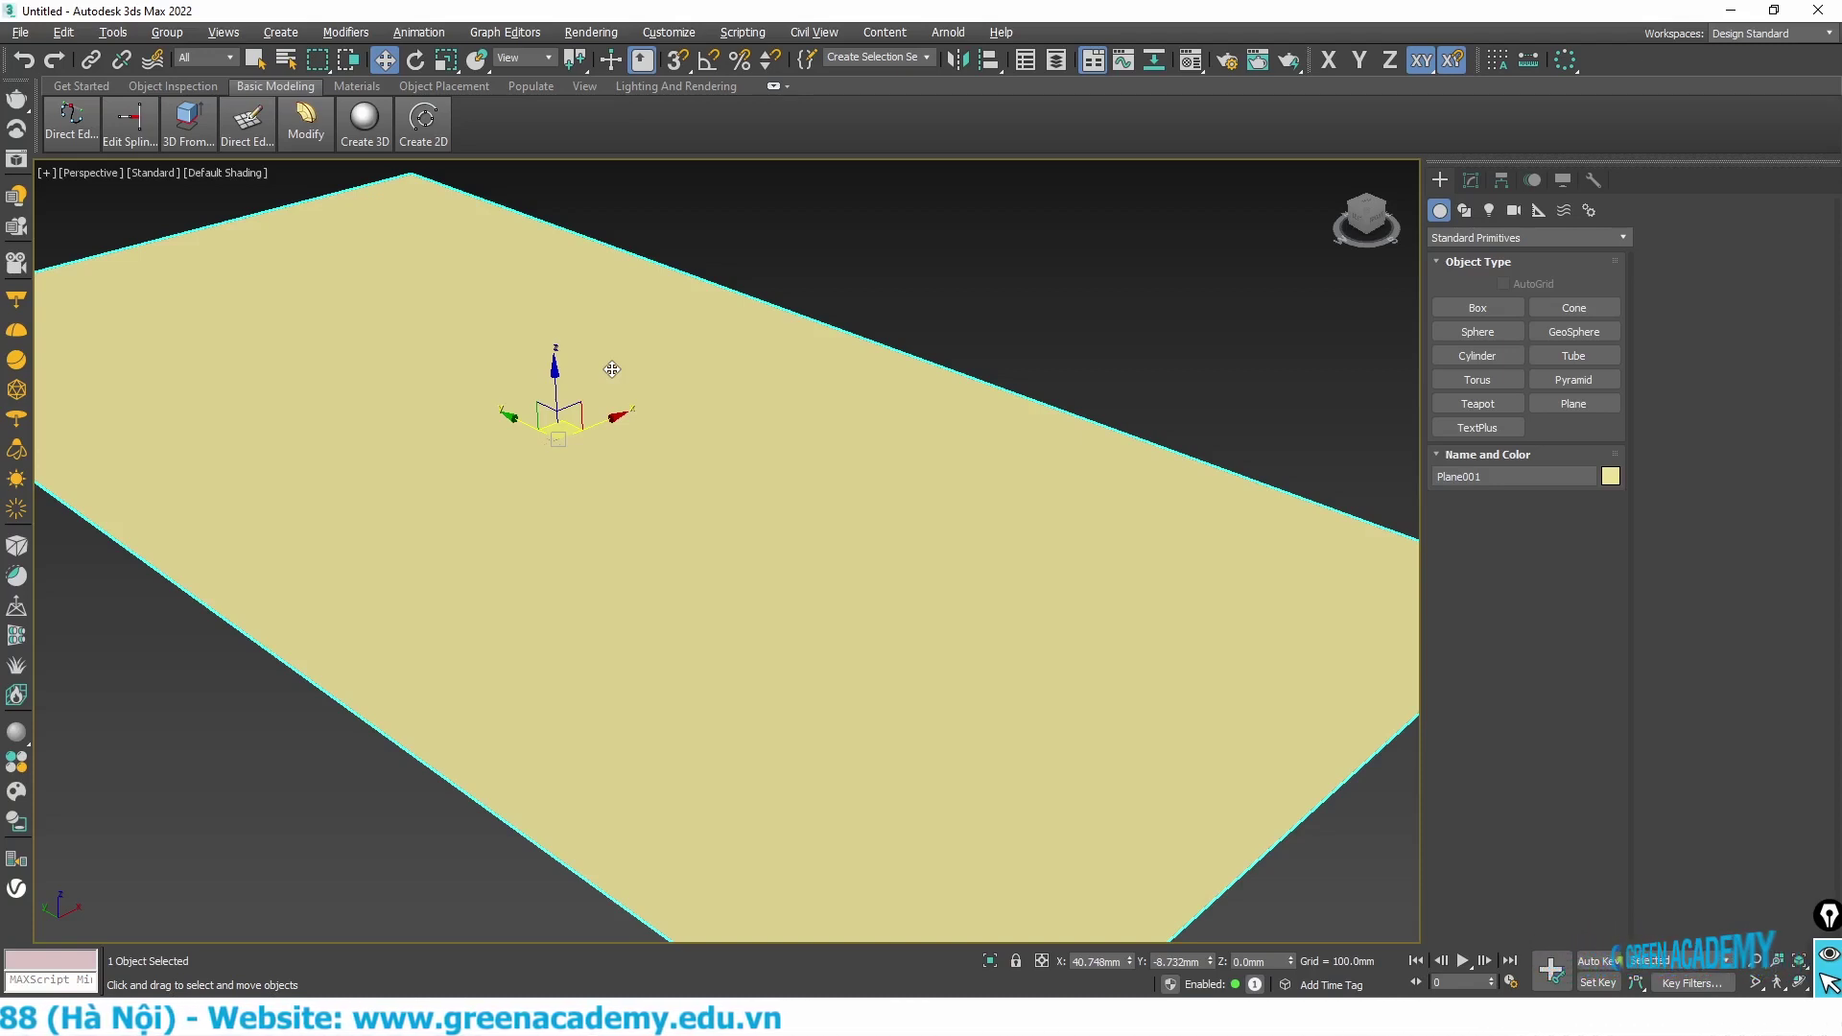
Step: Open Plane001's Modifier List, delete the accidentally applied Face Extrude, and reopen the list
left_click(1472, 182)
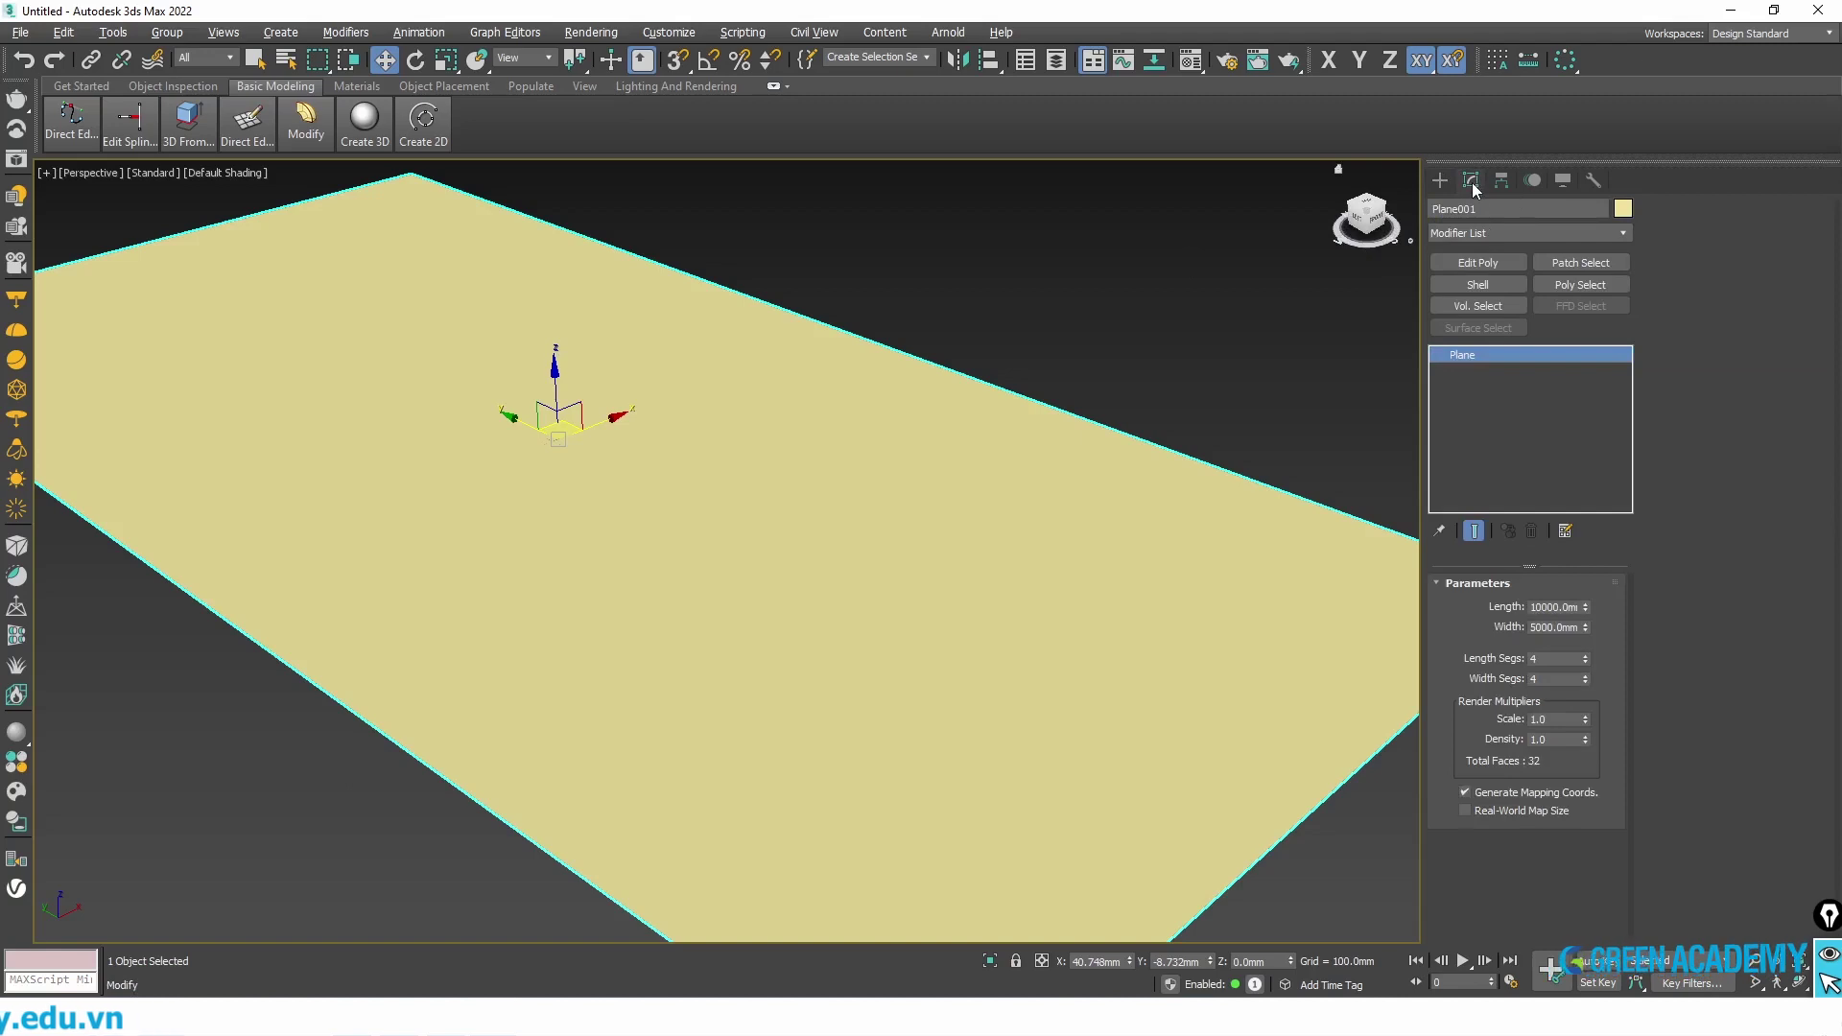
left_click(1493, 233)
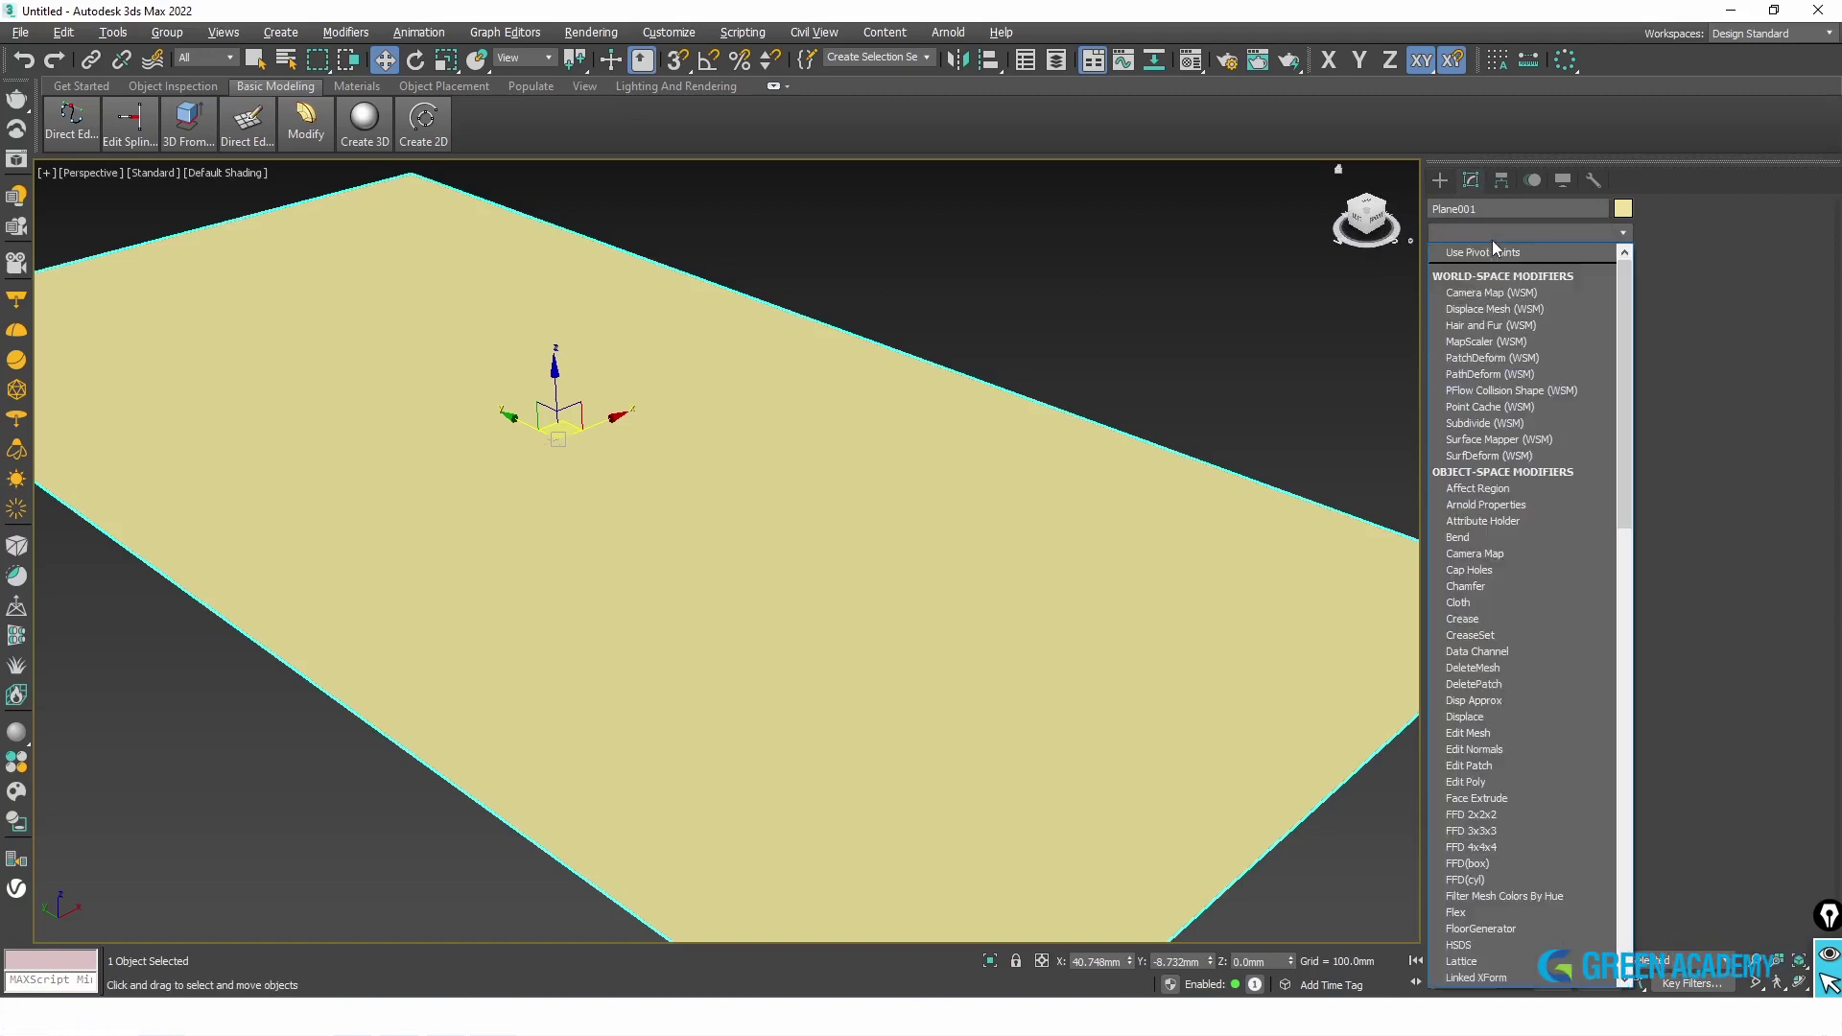
key("f")
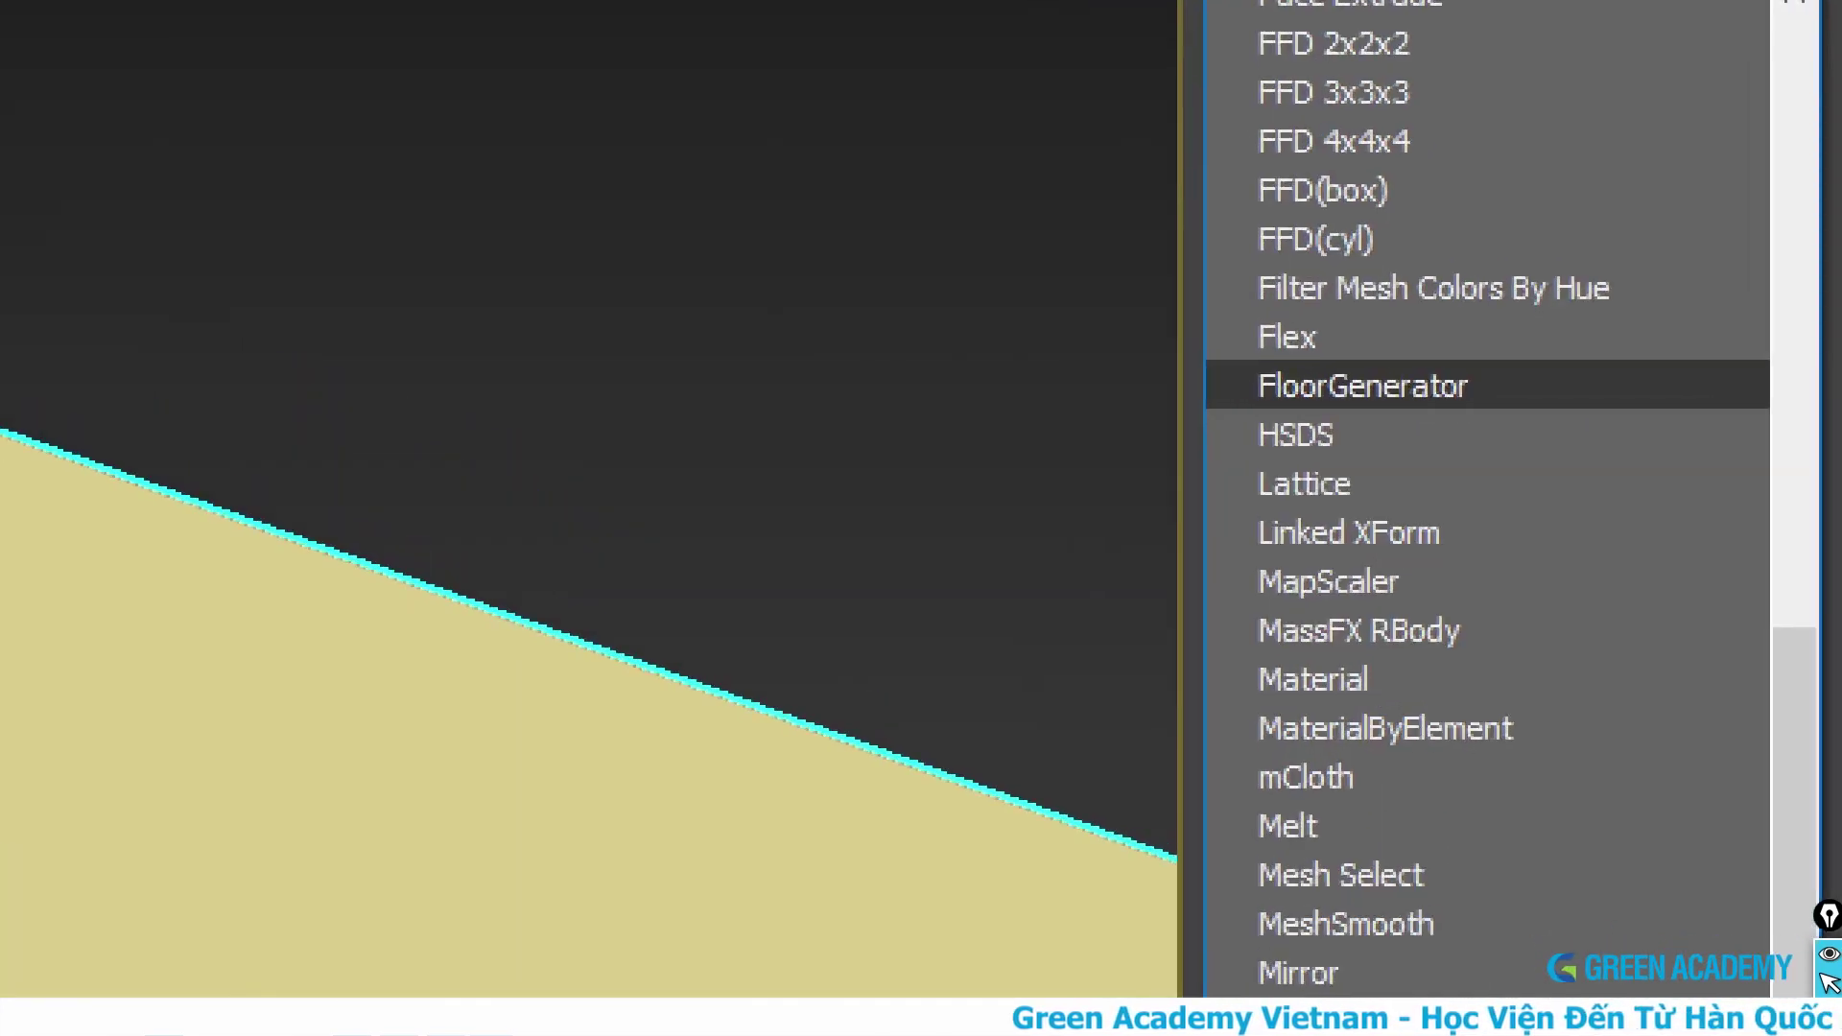
key("Return")
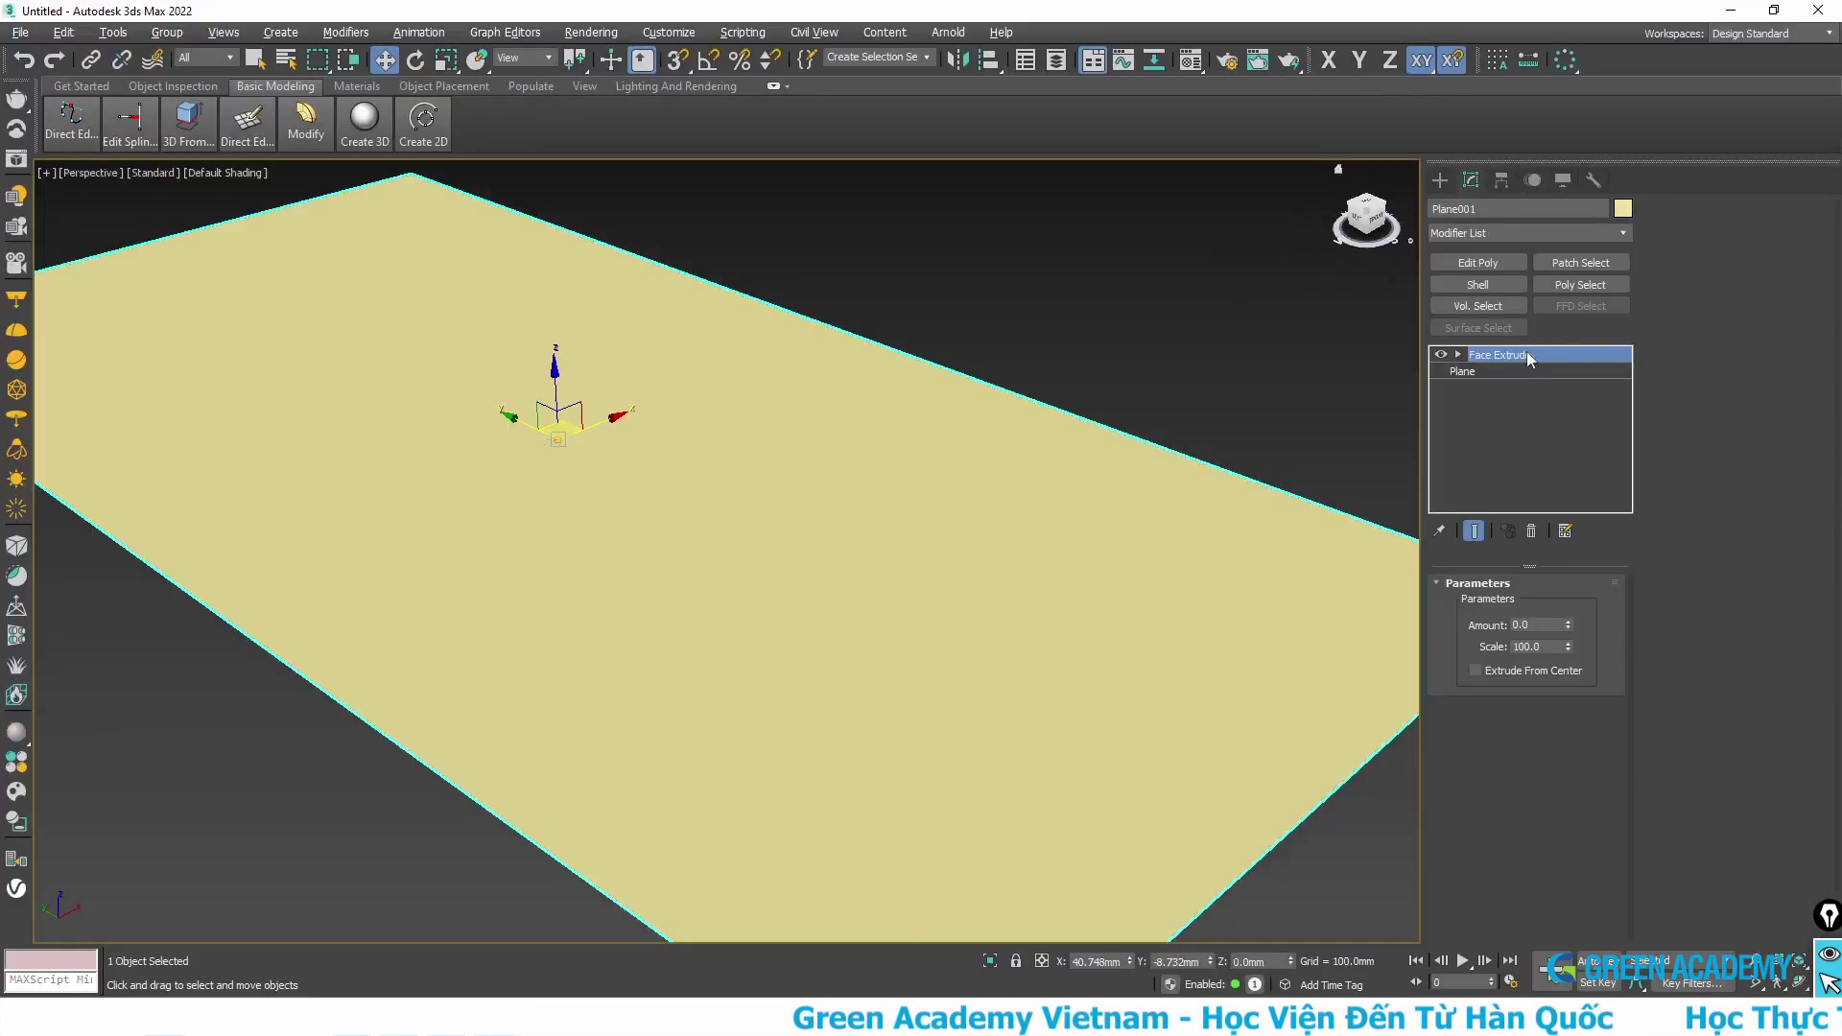
right_click(1530, 353)
left_click(1544, 374)
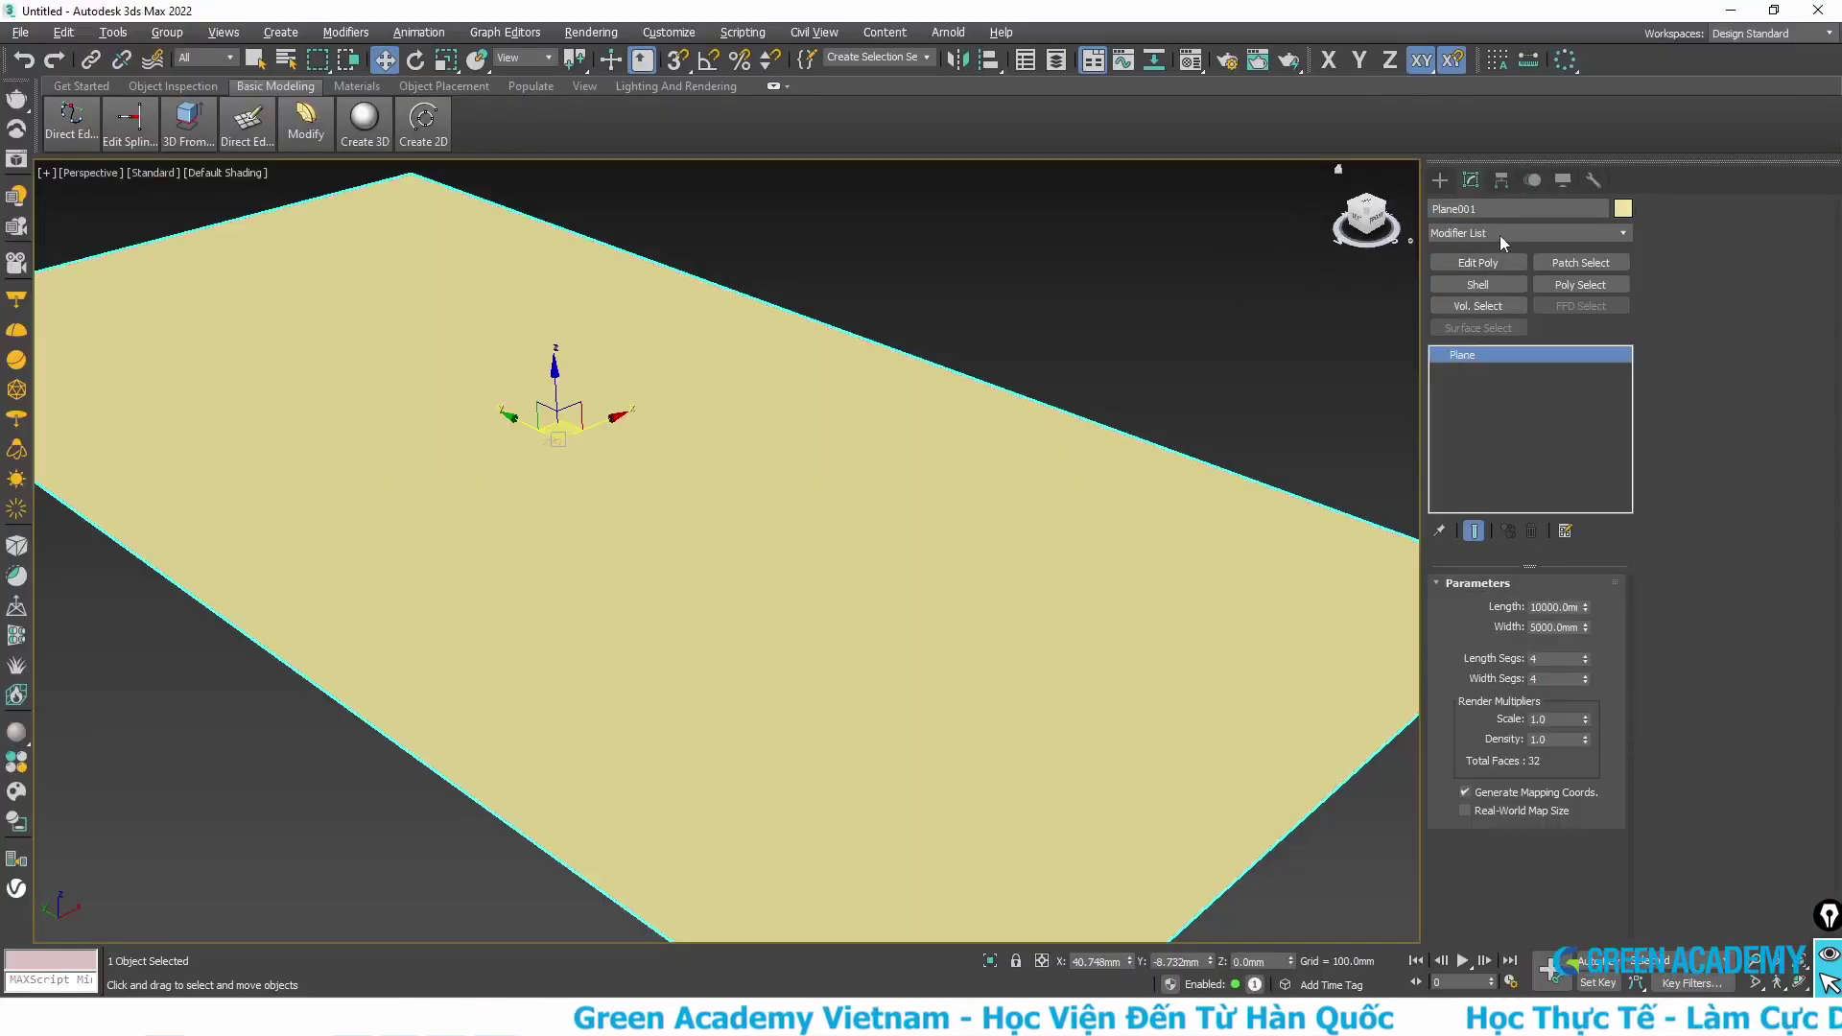
left_click(1499, 234)
Step: Apply the FloorGenerator modifier to Plane001 and show edged faces with F4
key("f")
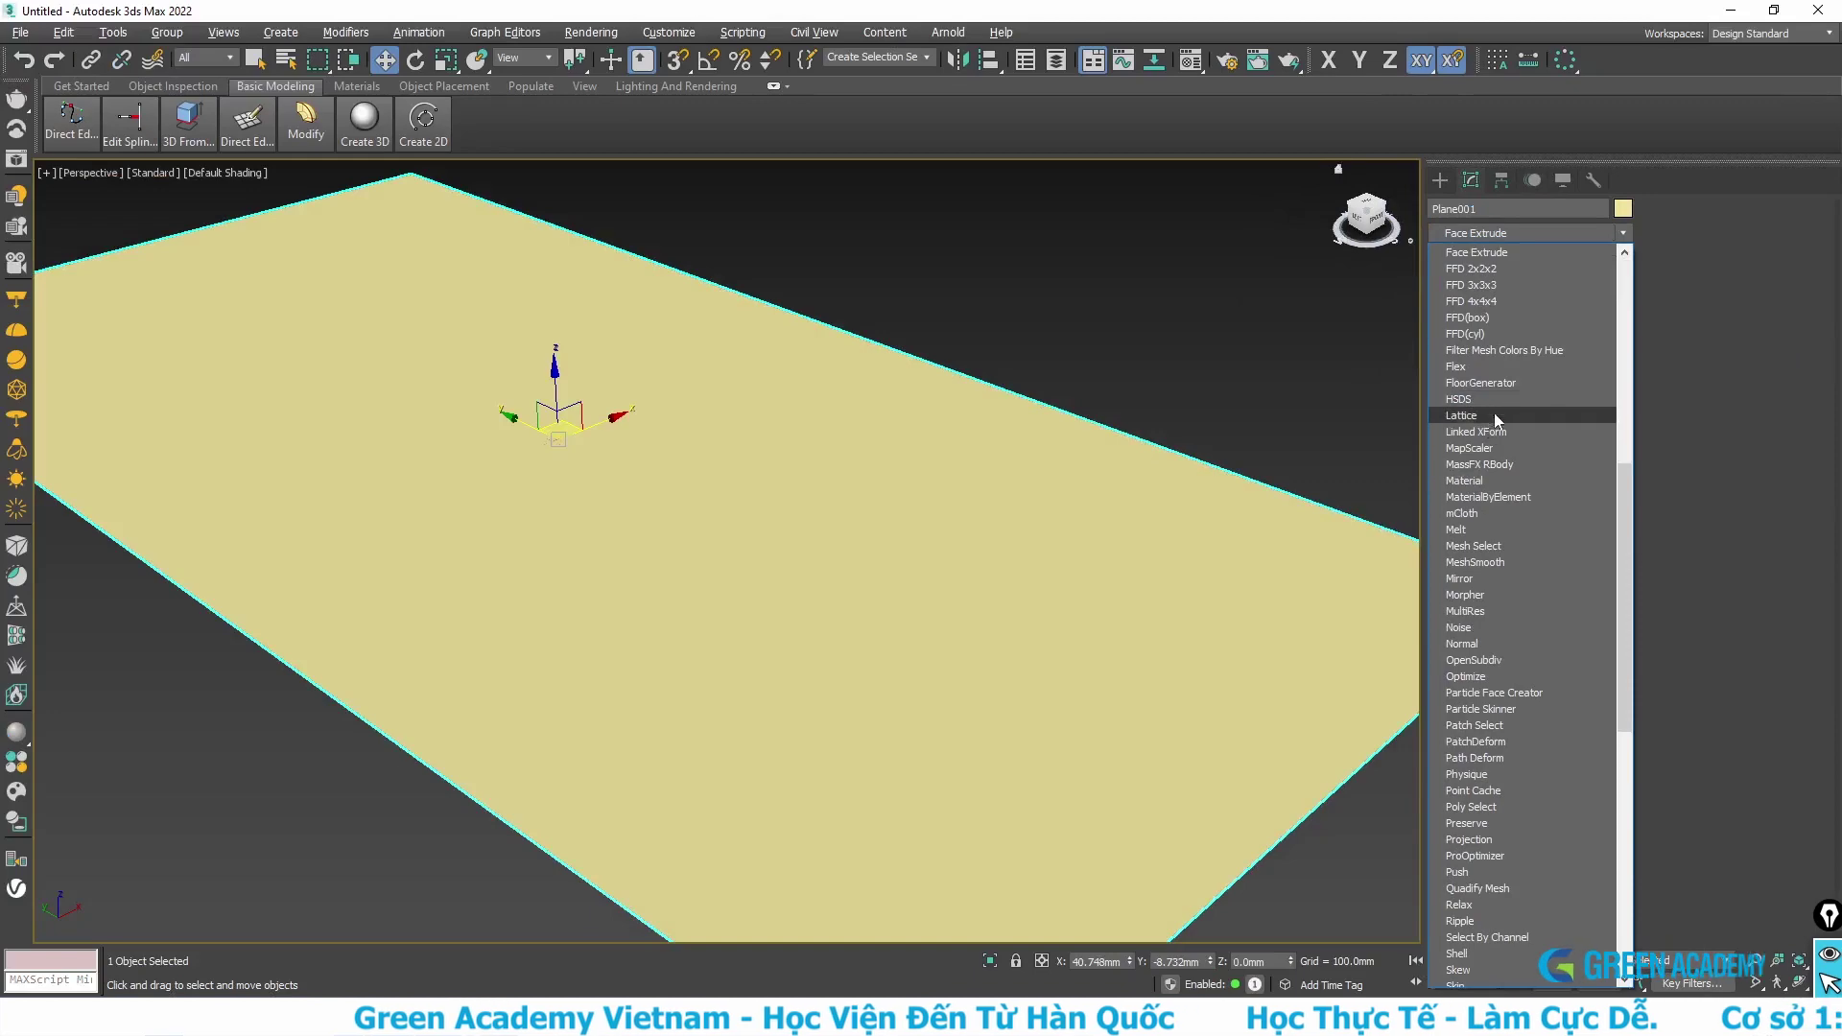
left_click(1506, 382)
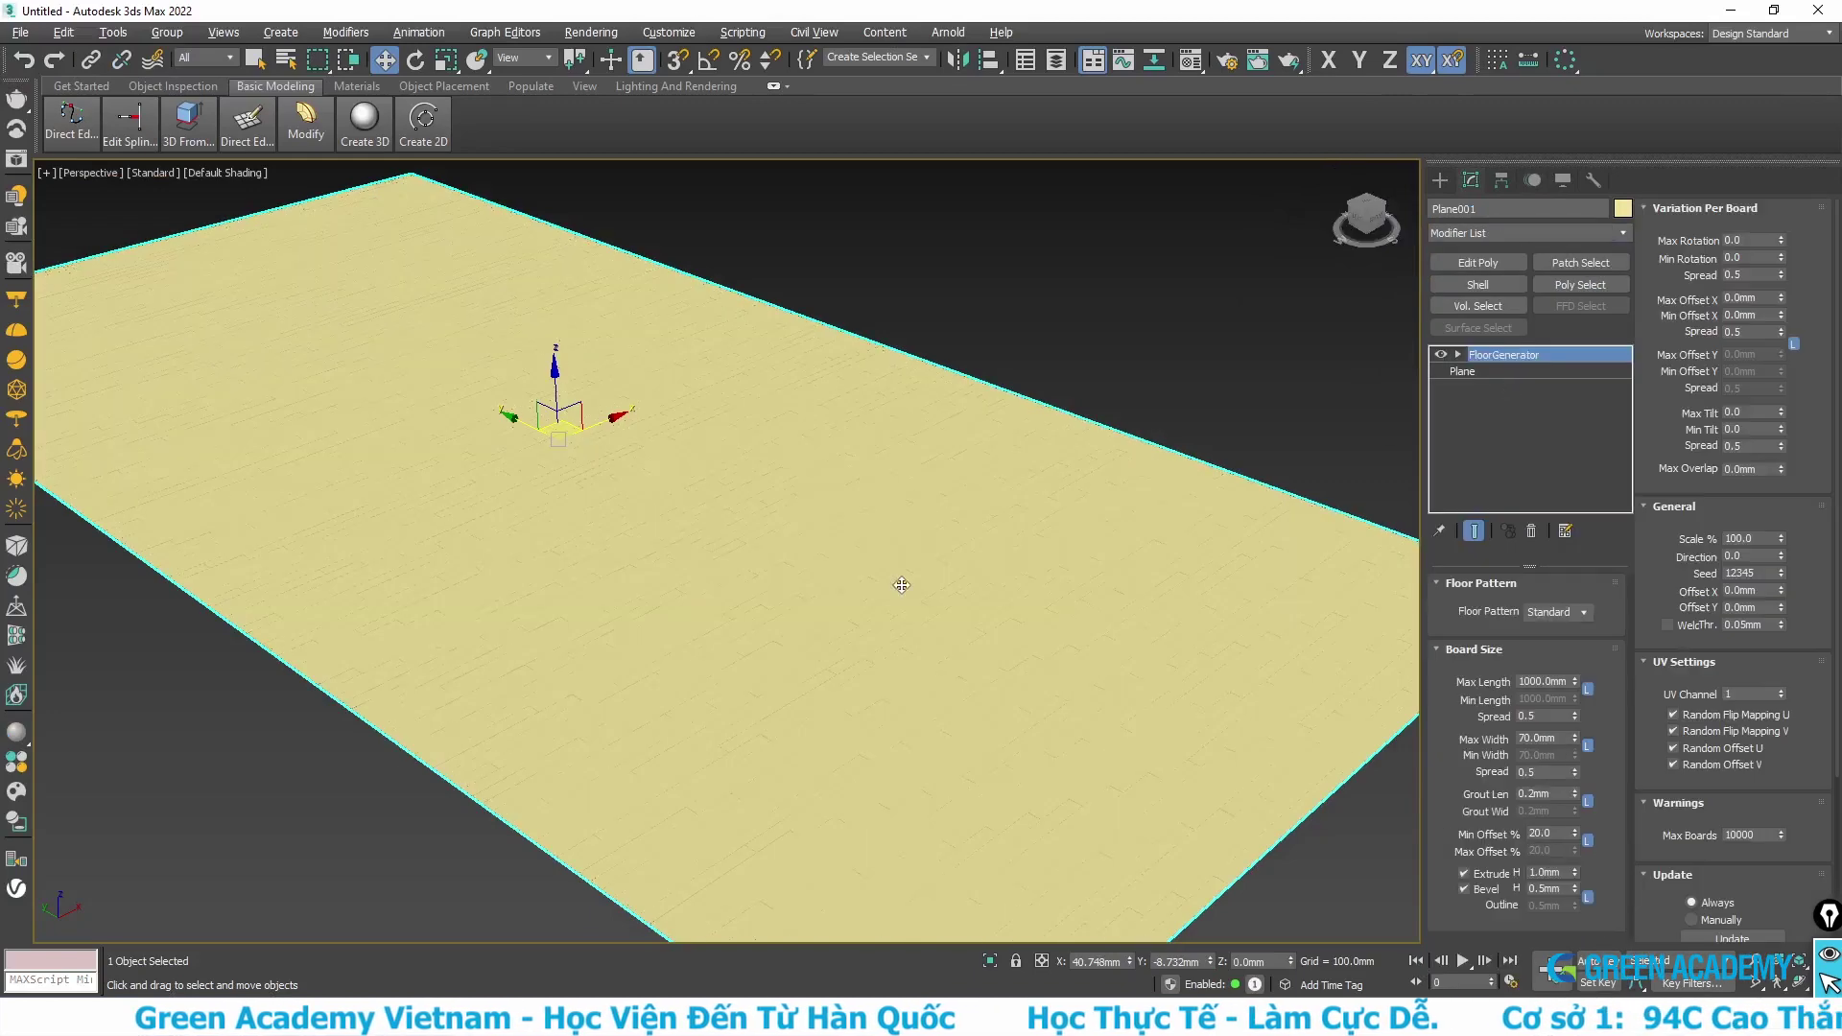
scroll(752, 732, "up", 5)
scroll(764, 720, "down", 1)
key("F4")
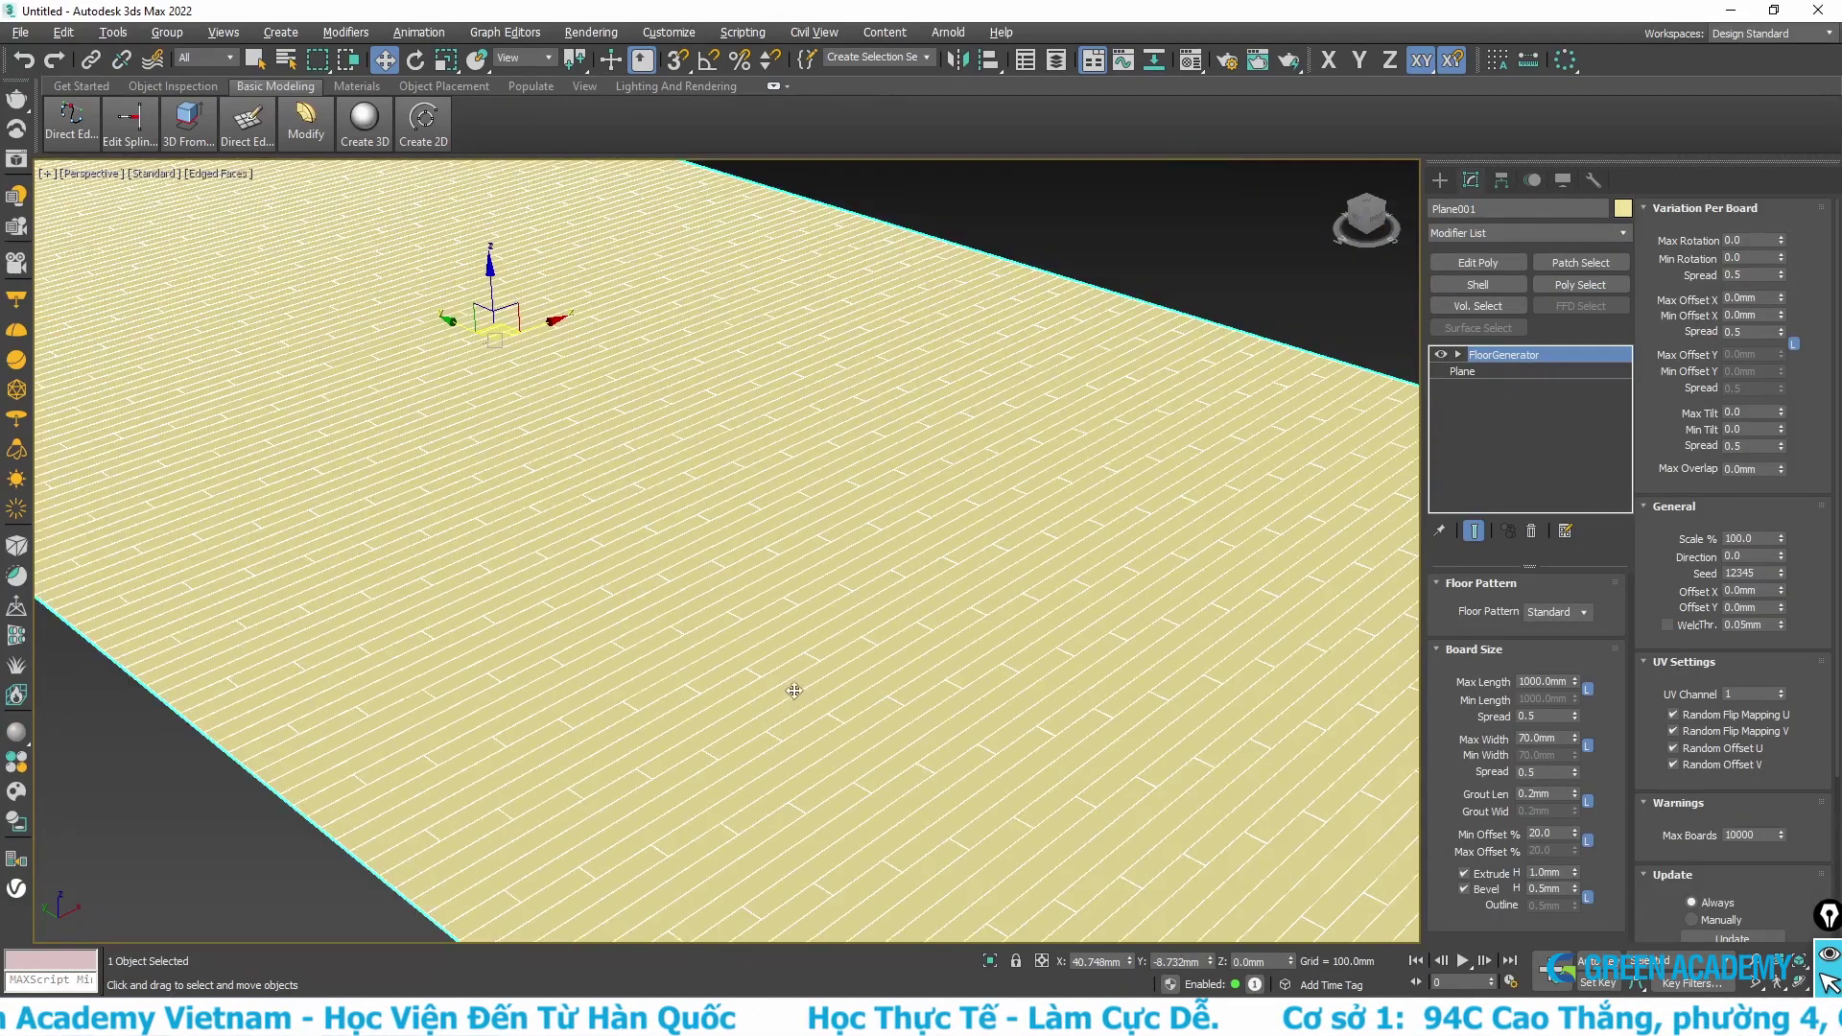
scroll(861, 661, "down", 2)
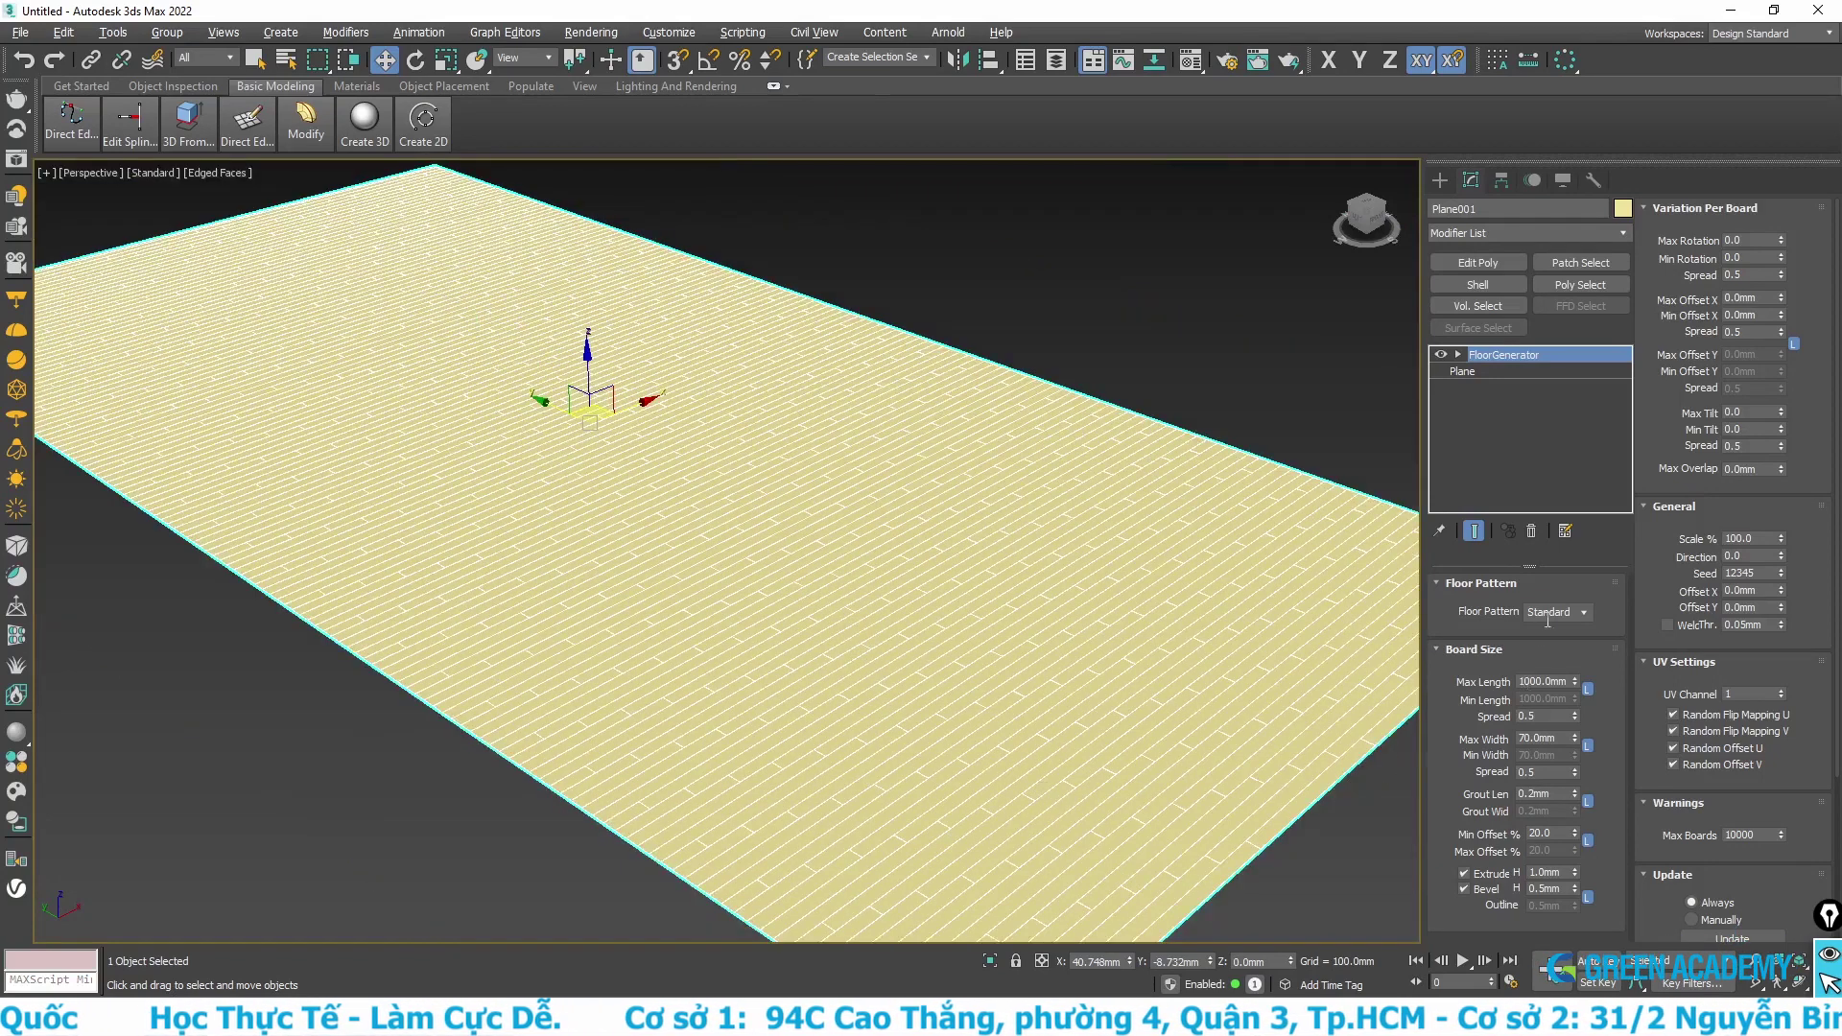
Step: Try the Herringbone, Chevron, Basket Weave and Hexagon floor patterns in turn
left_click(1585, 615)
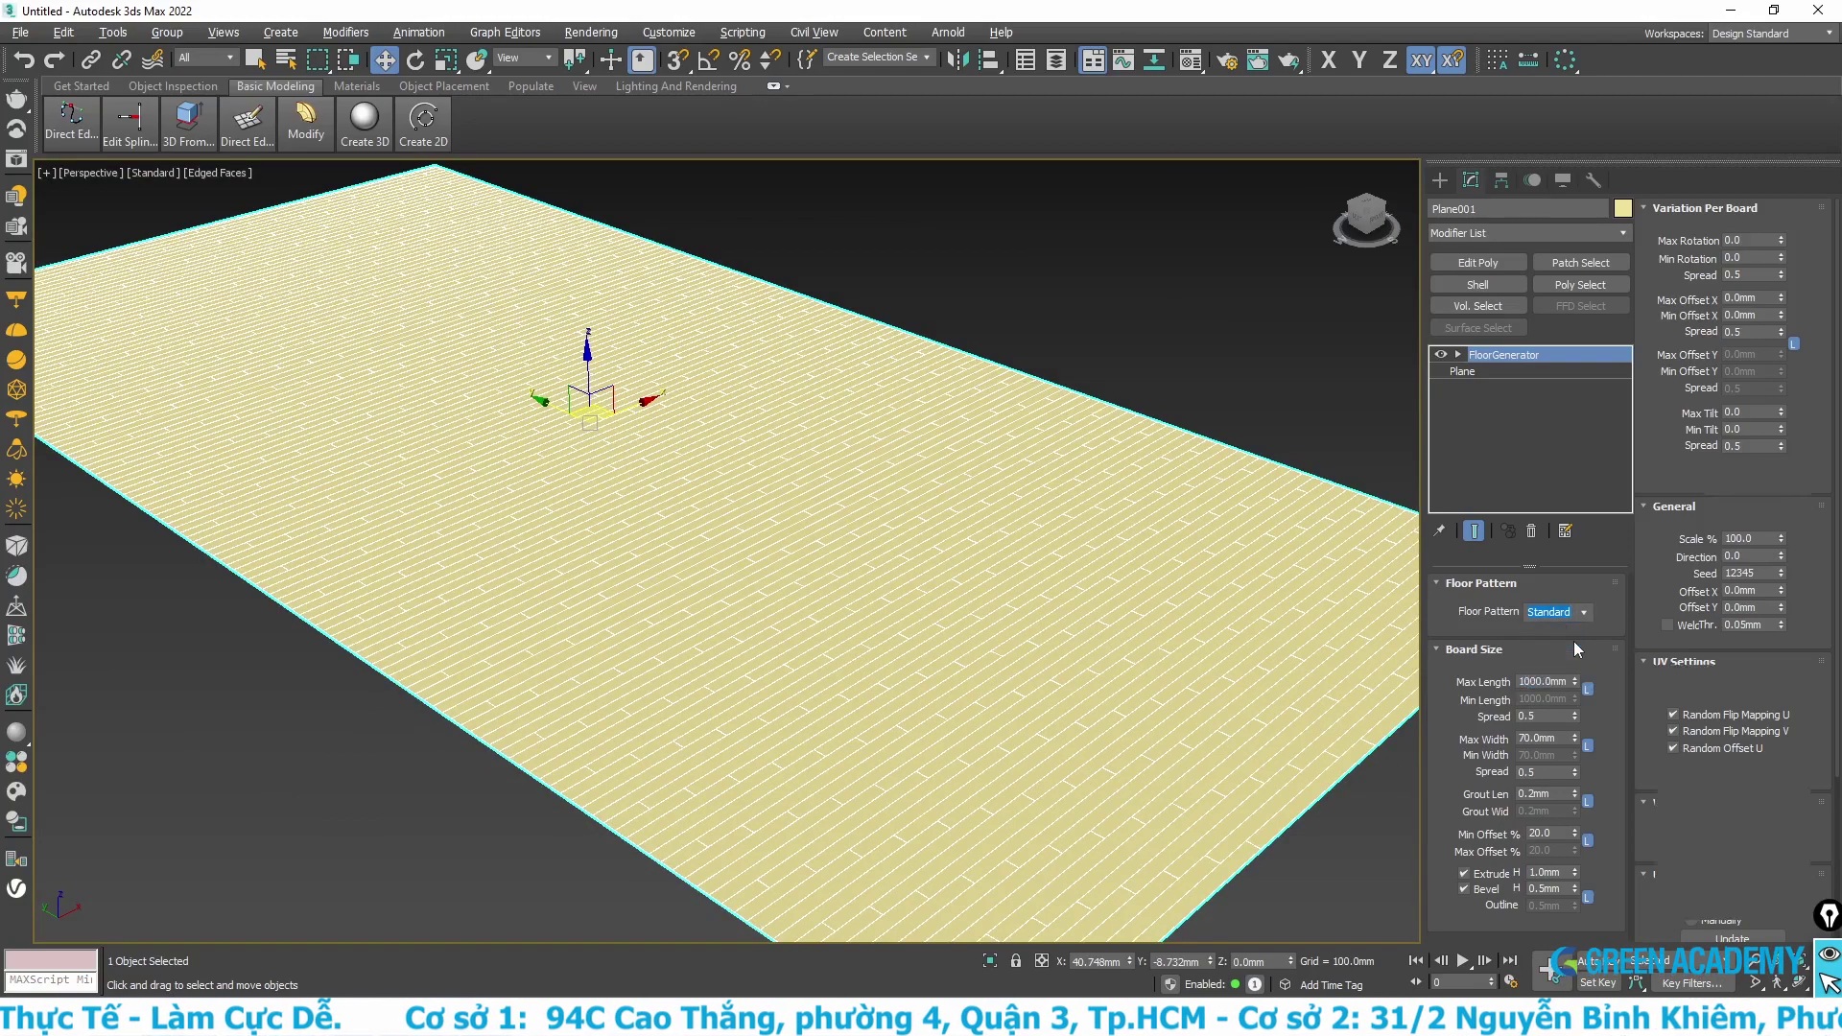
left_click(1574, 642)
scroll(959, 686, "up", 3)
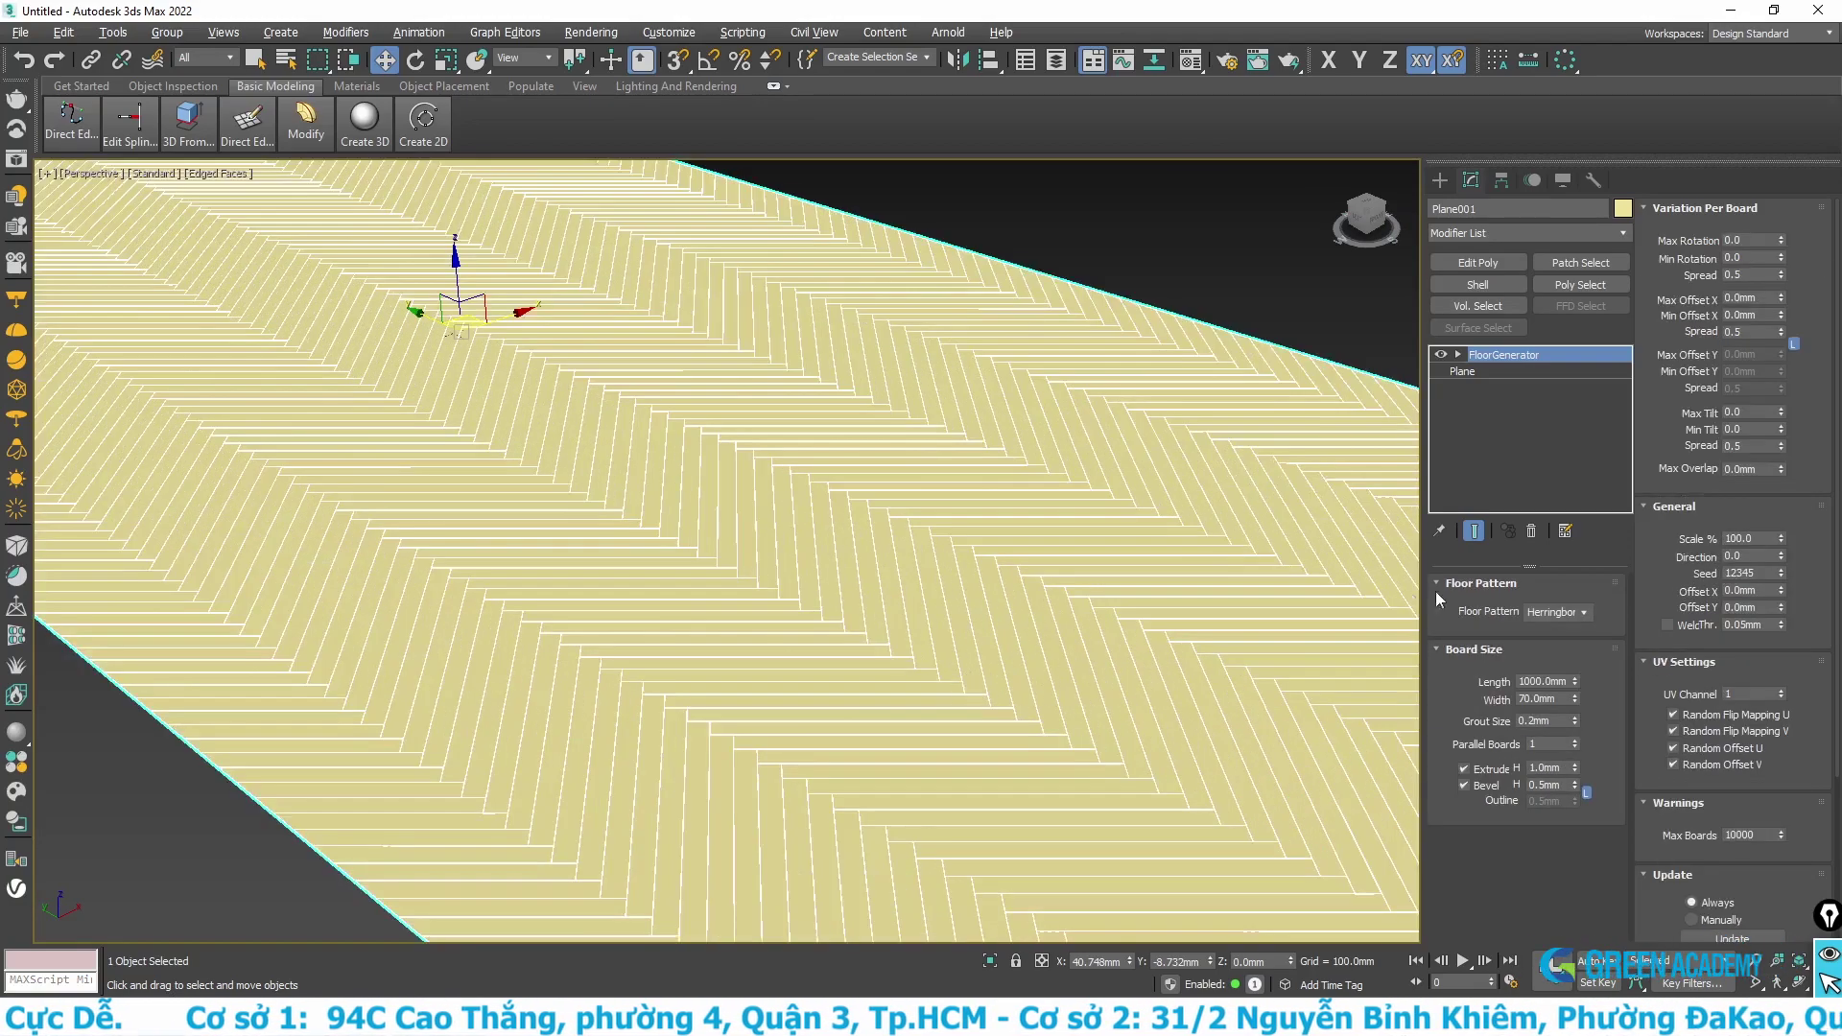
left_click(1585, 615)
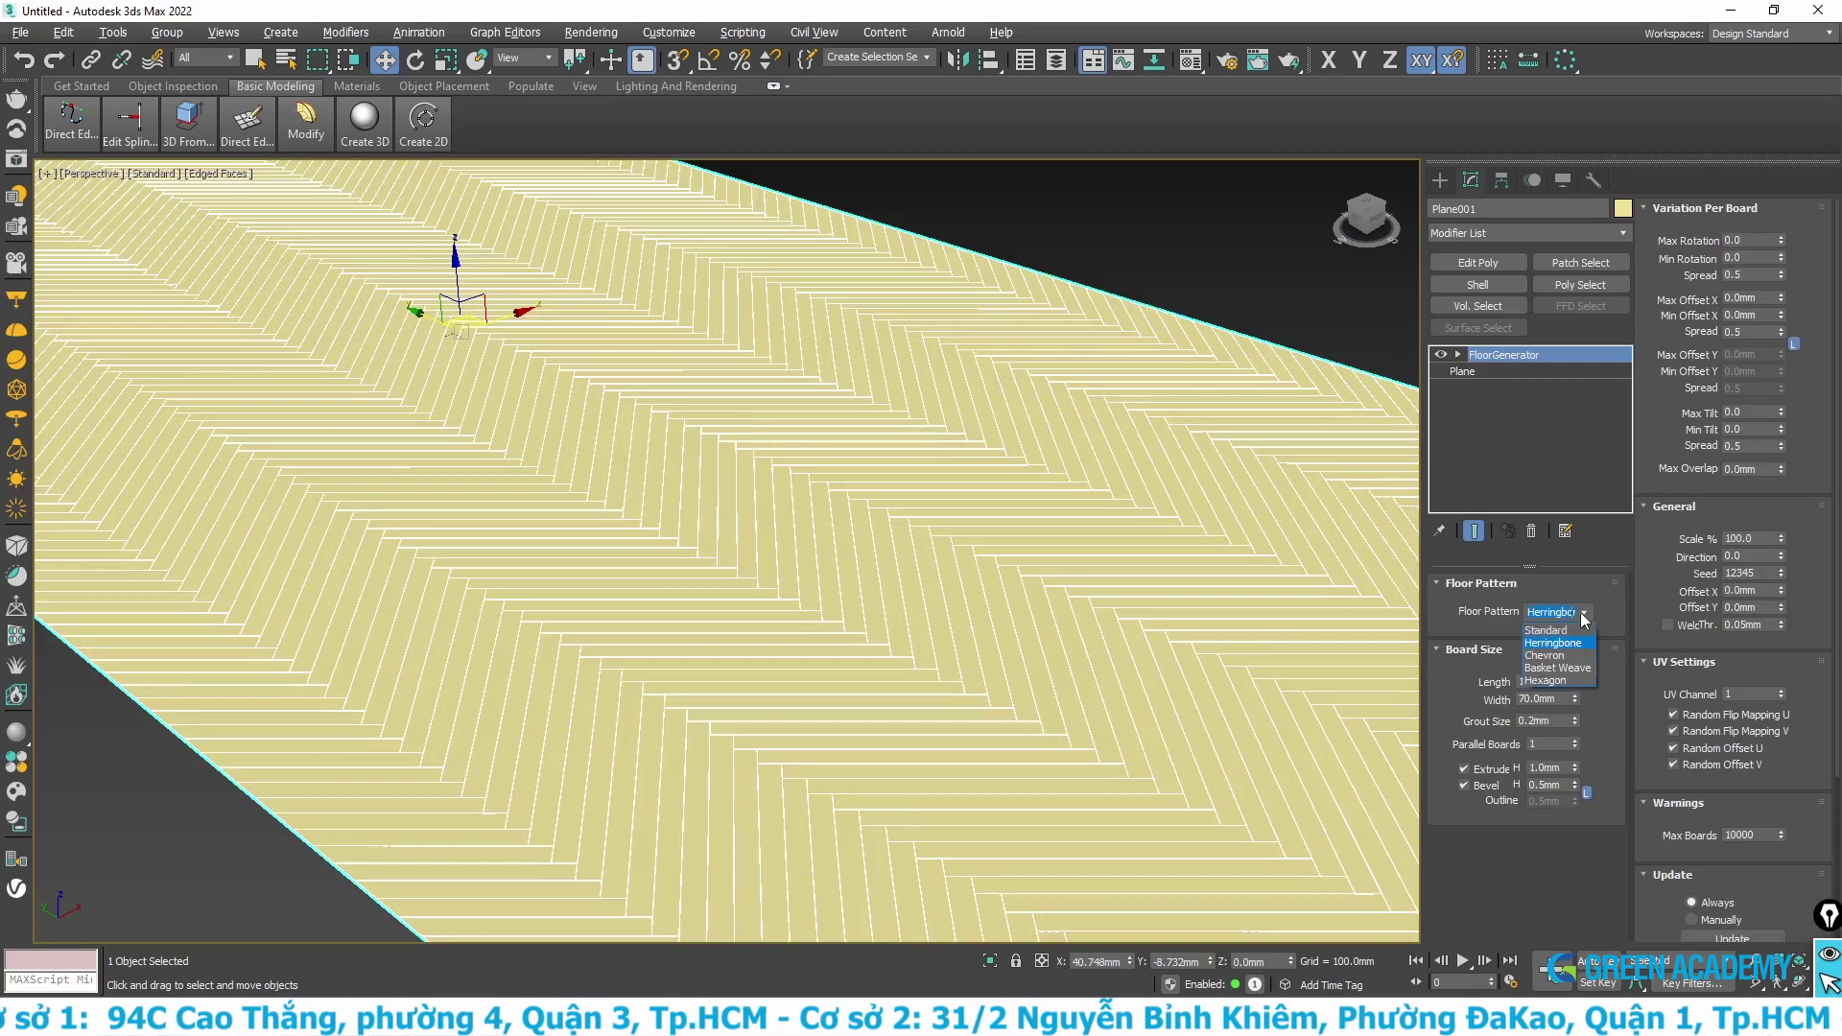
left_click(1566, 656)
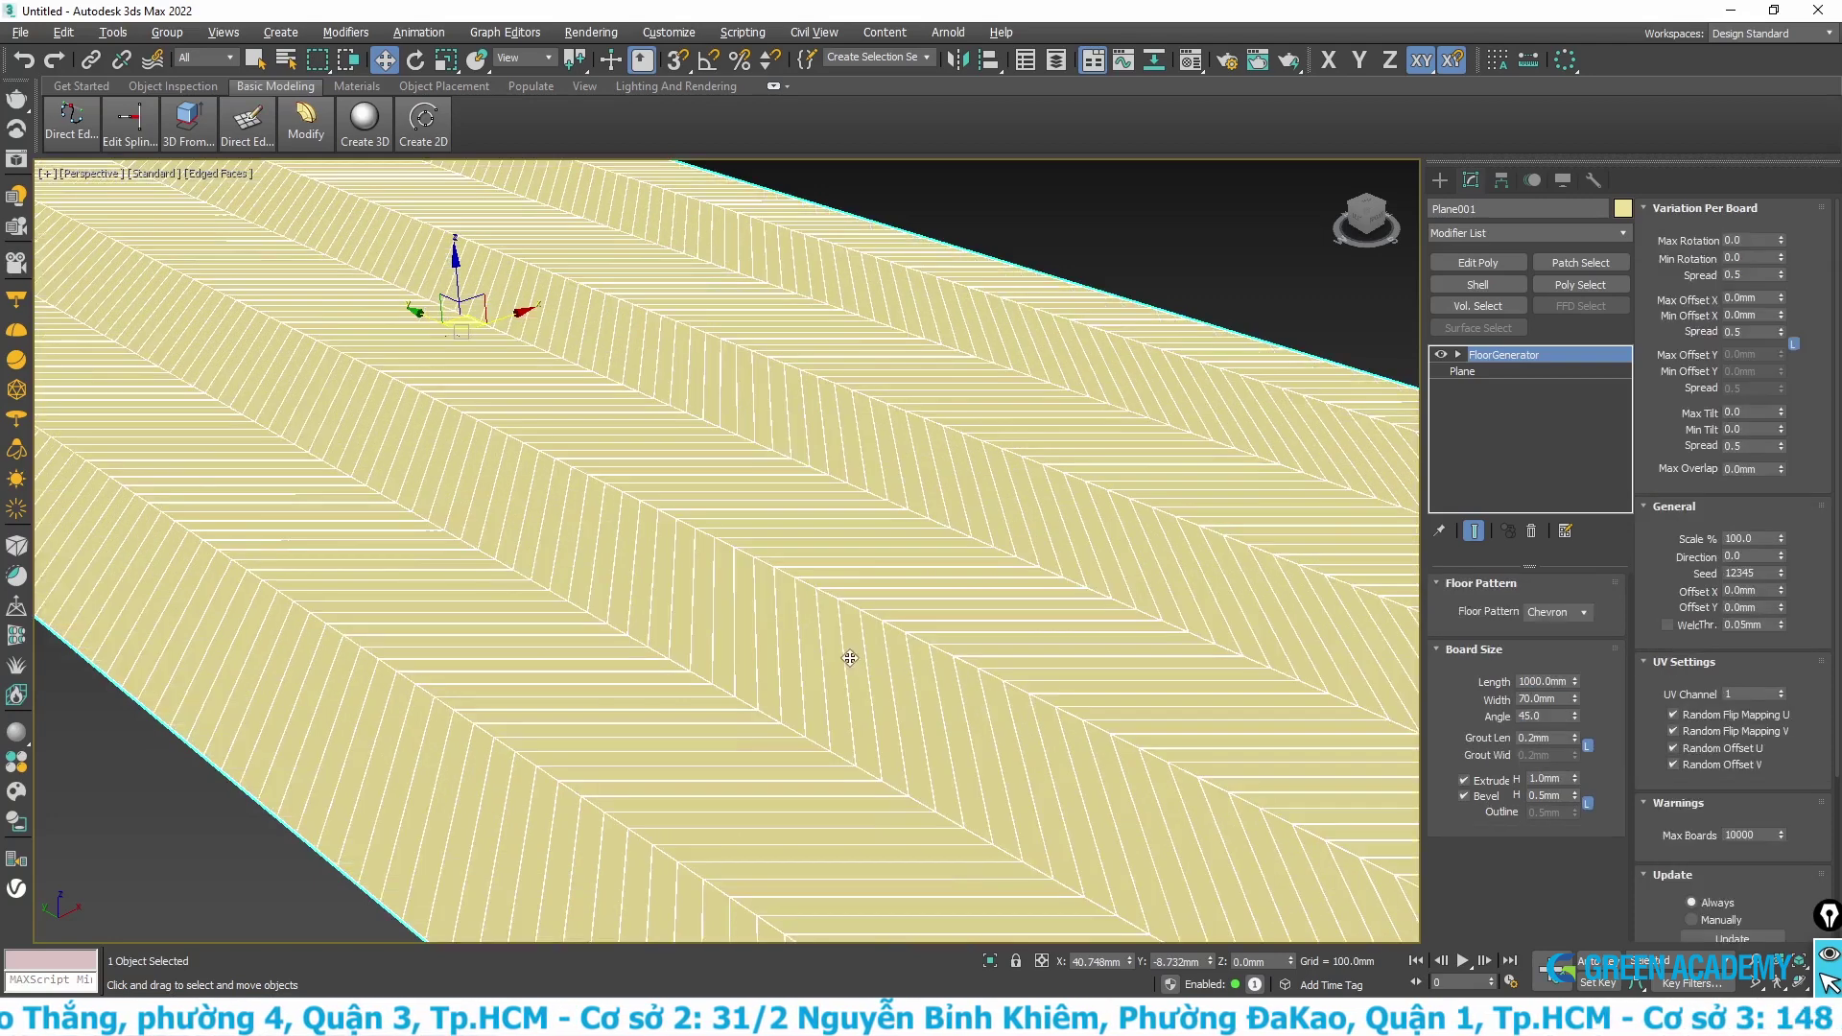
left_click(1585, 615)
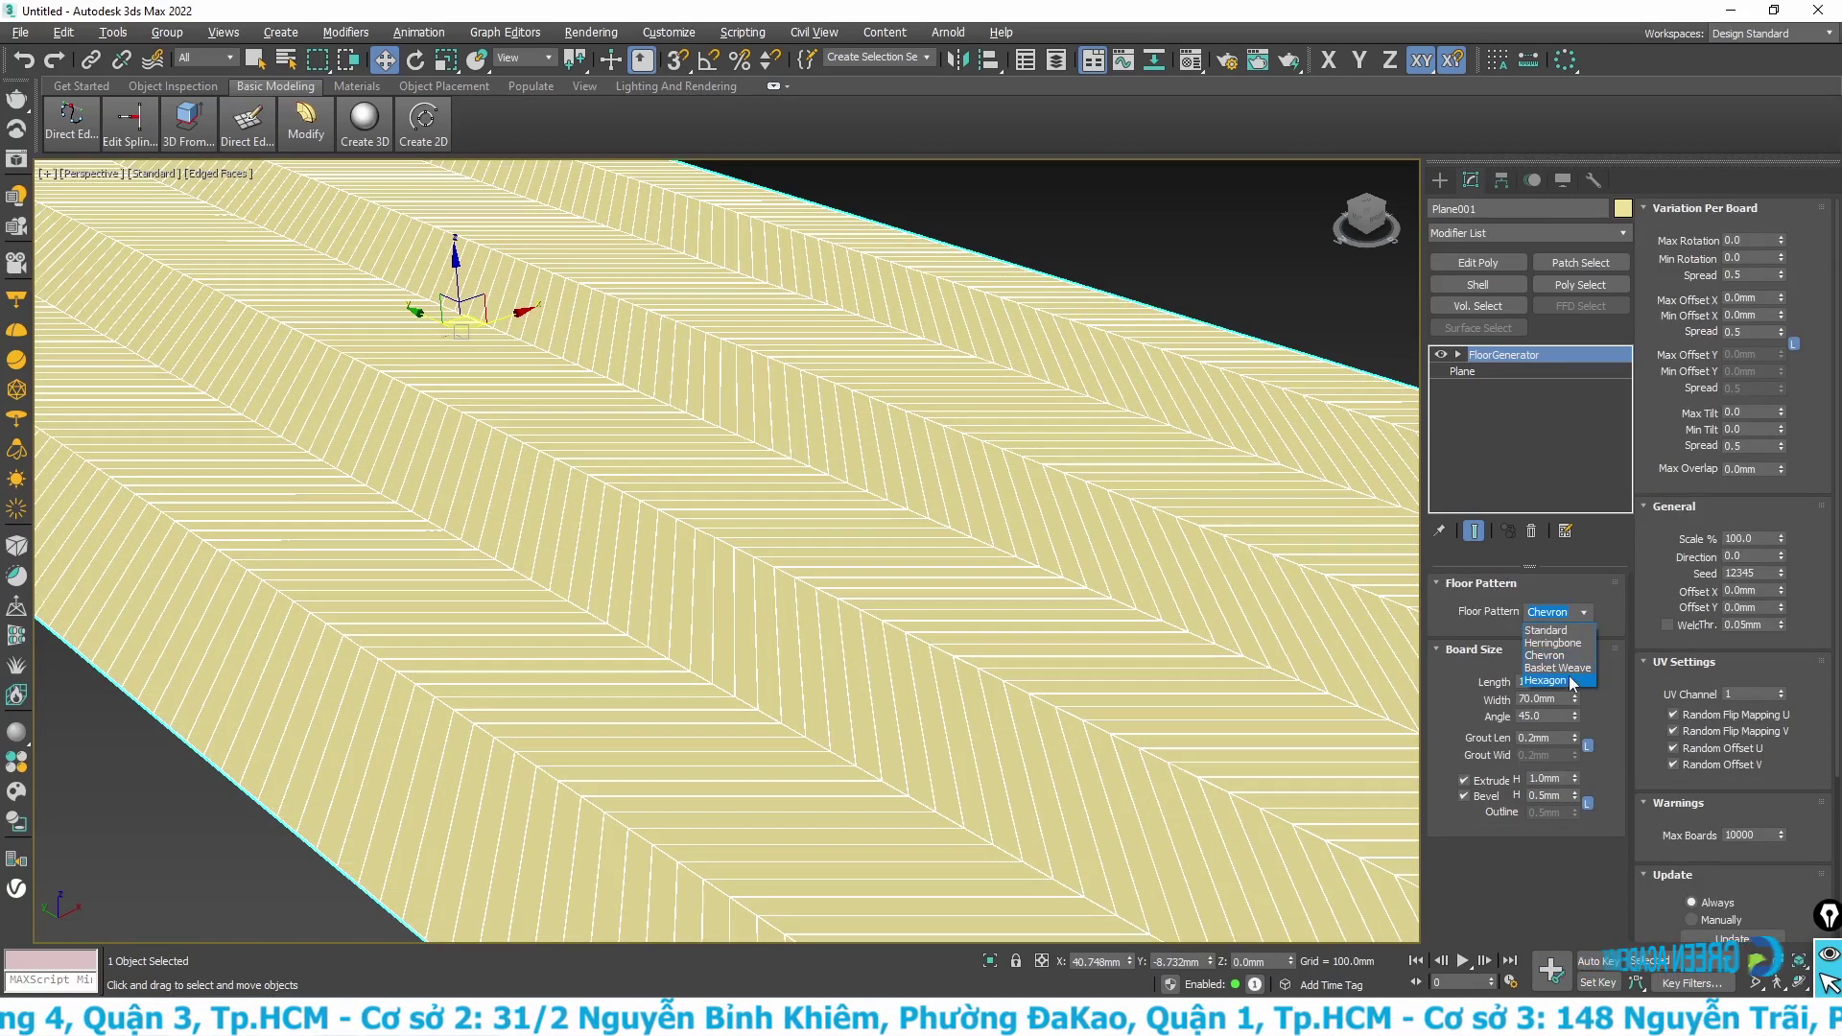
left_click(1574, 665)
key("Down")
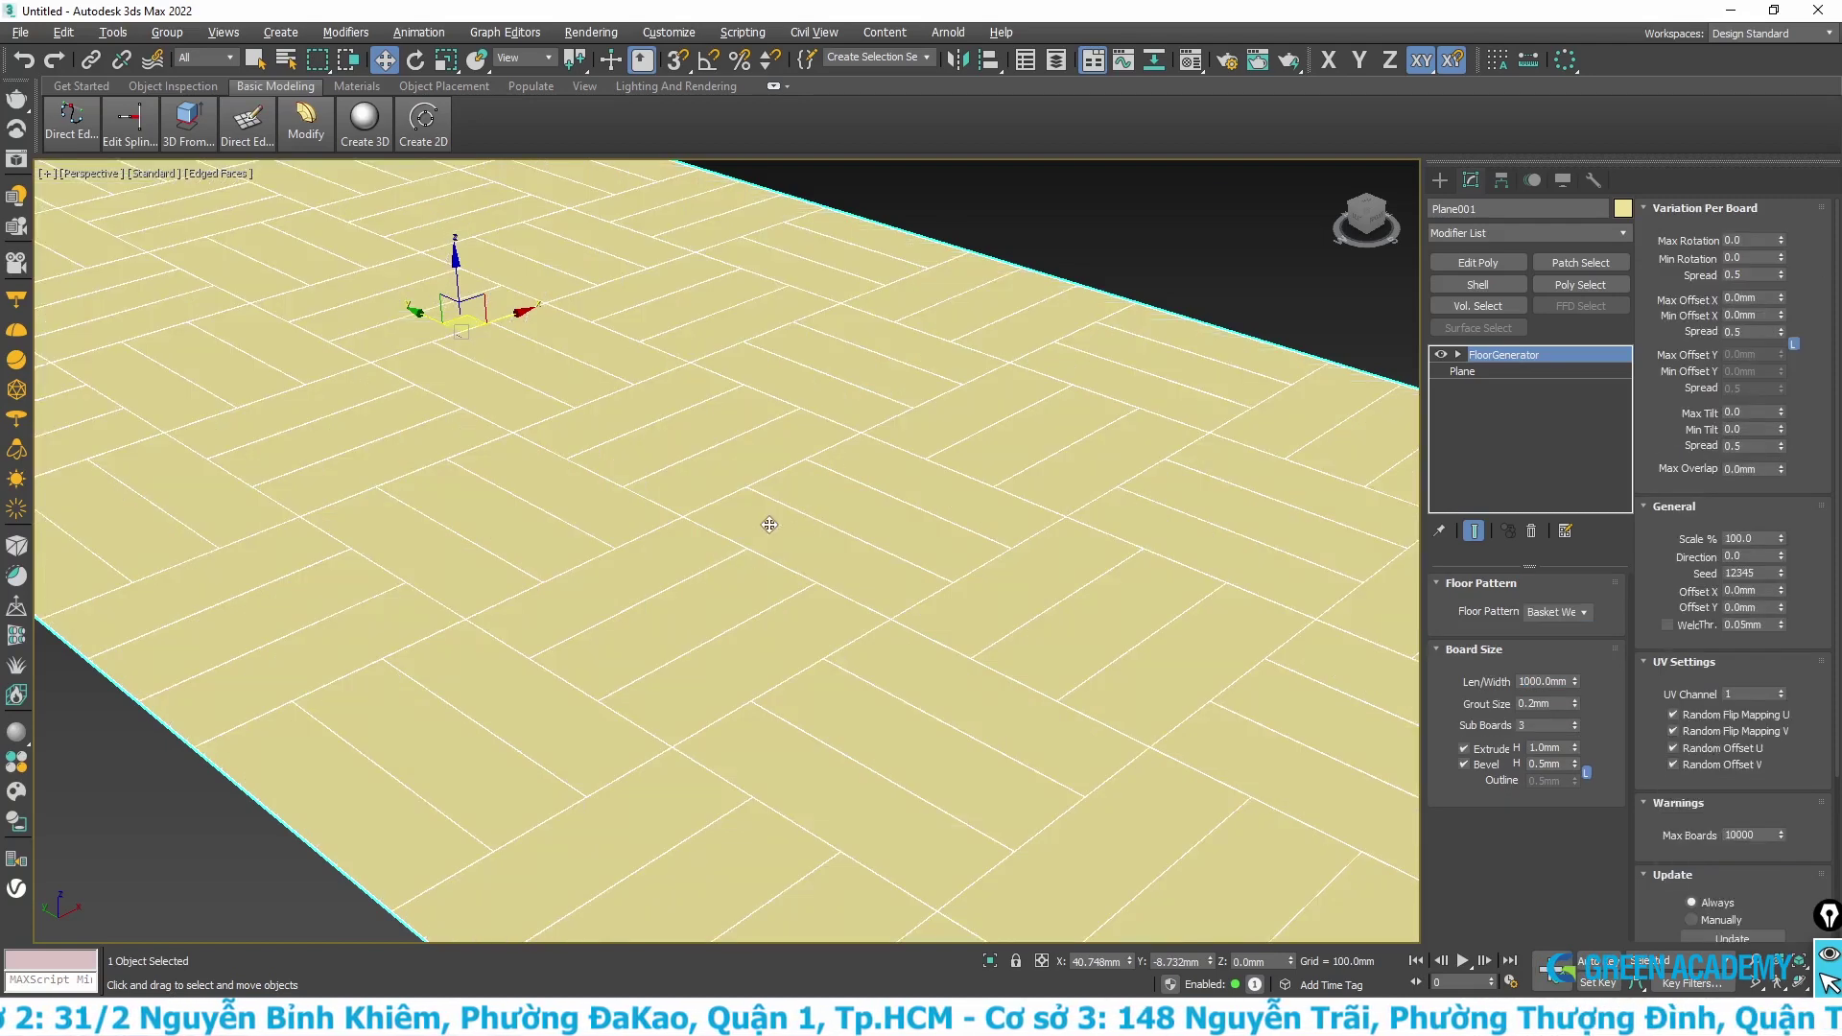
left_click(1582, 610)
left_click(1575, 679)
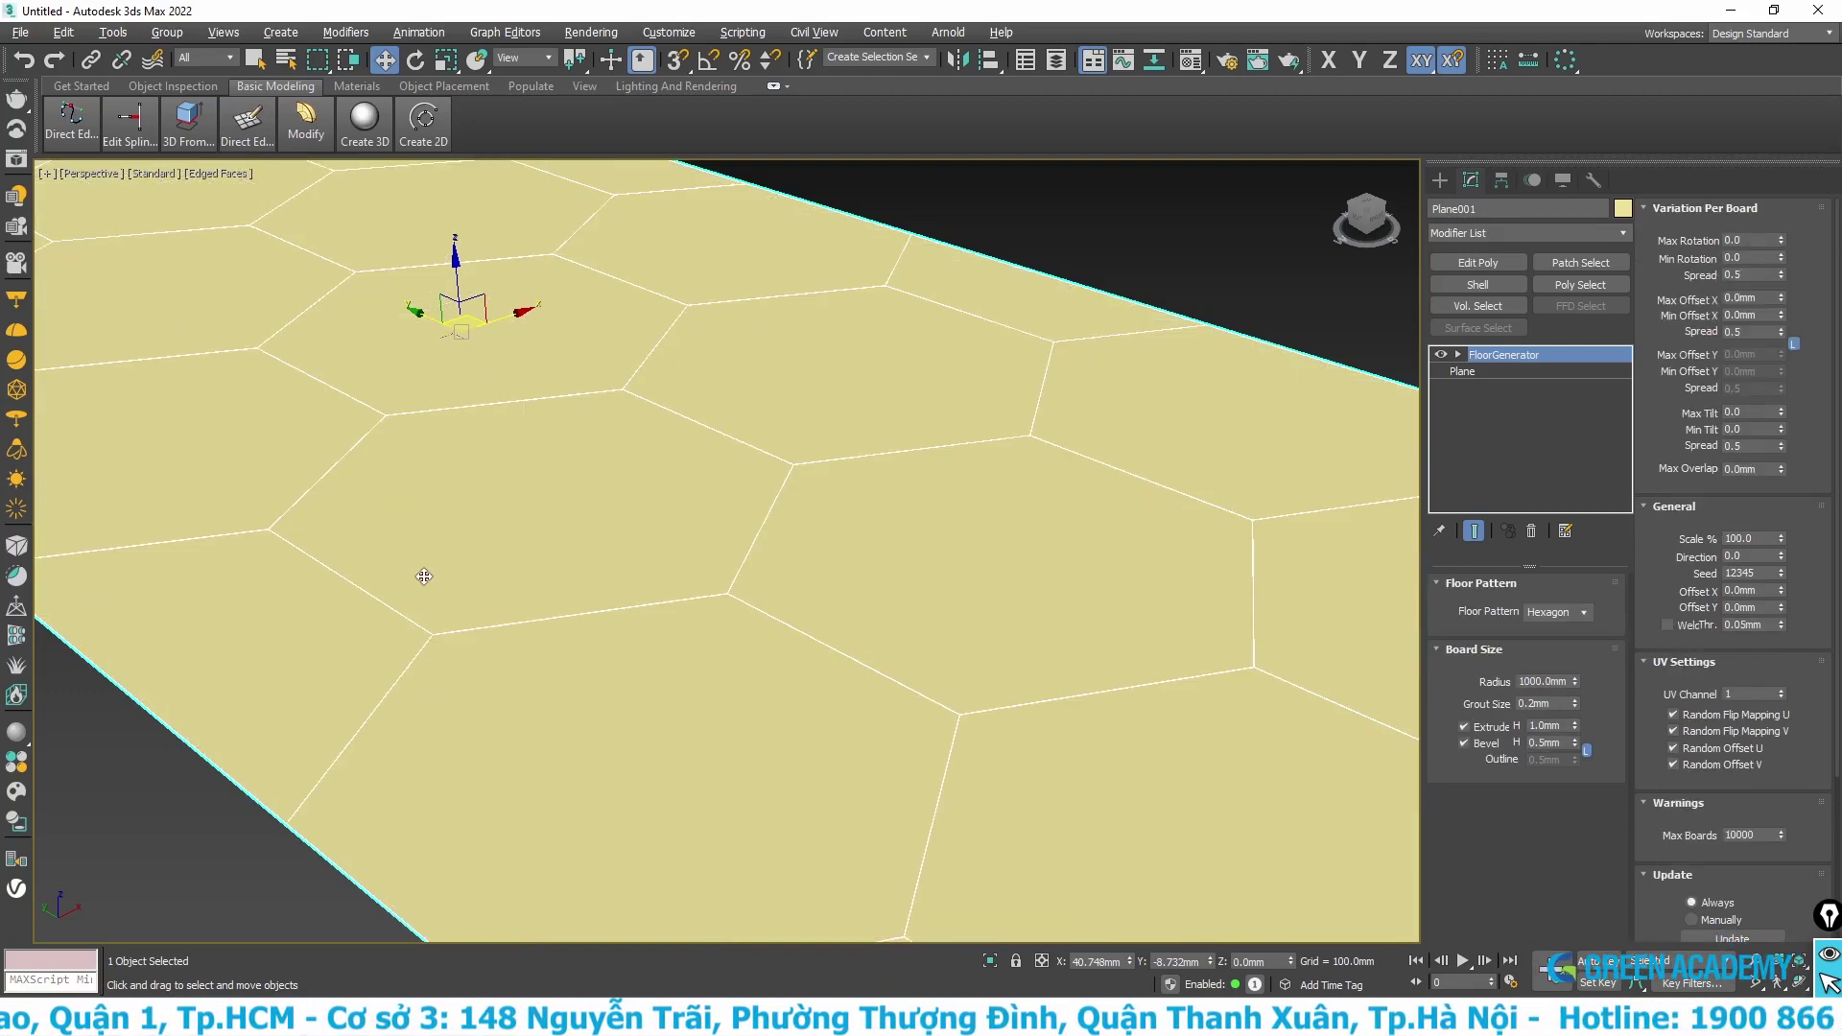
left_click(1585, 612)
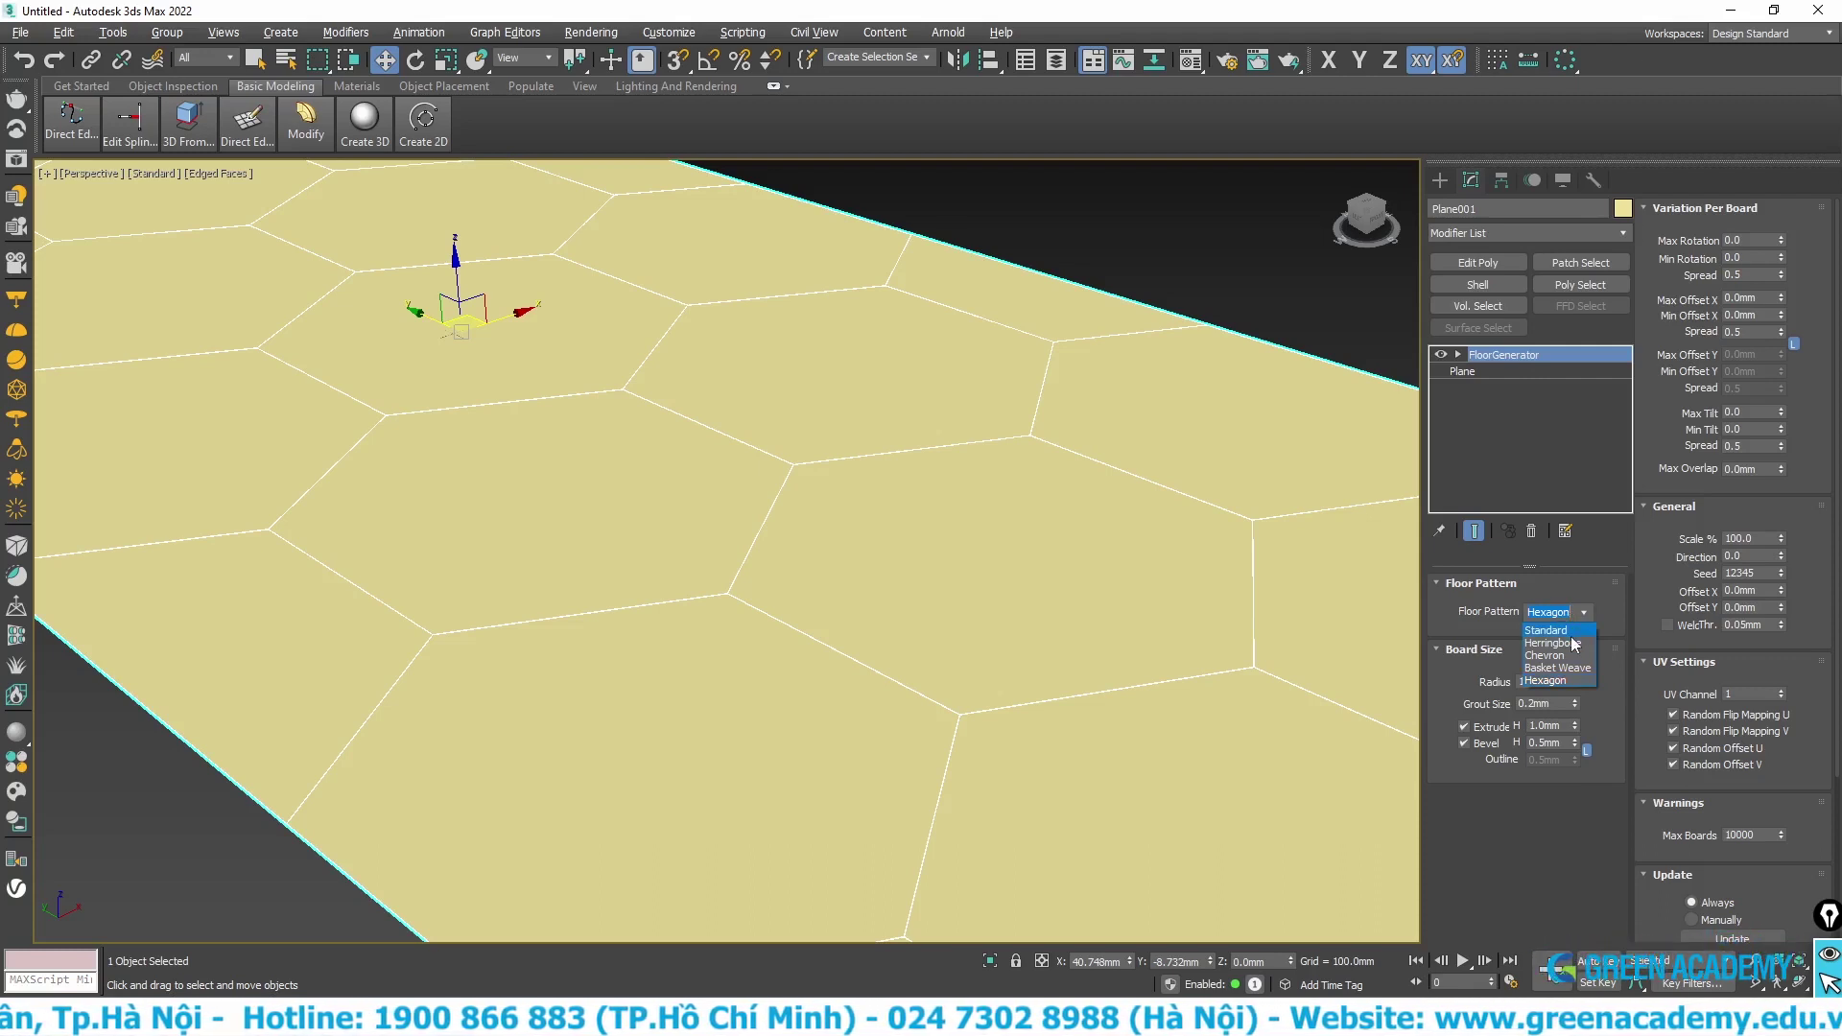
Step: Switch back to the Standard pattern with Max Length 1200 and Max Width 150 boards
key("Up")
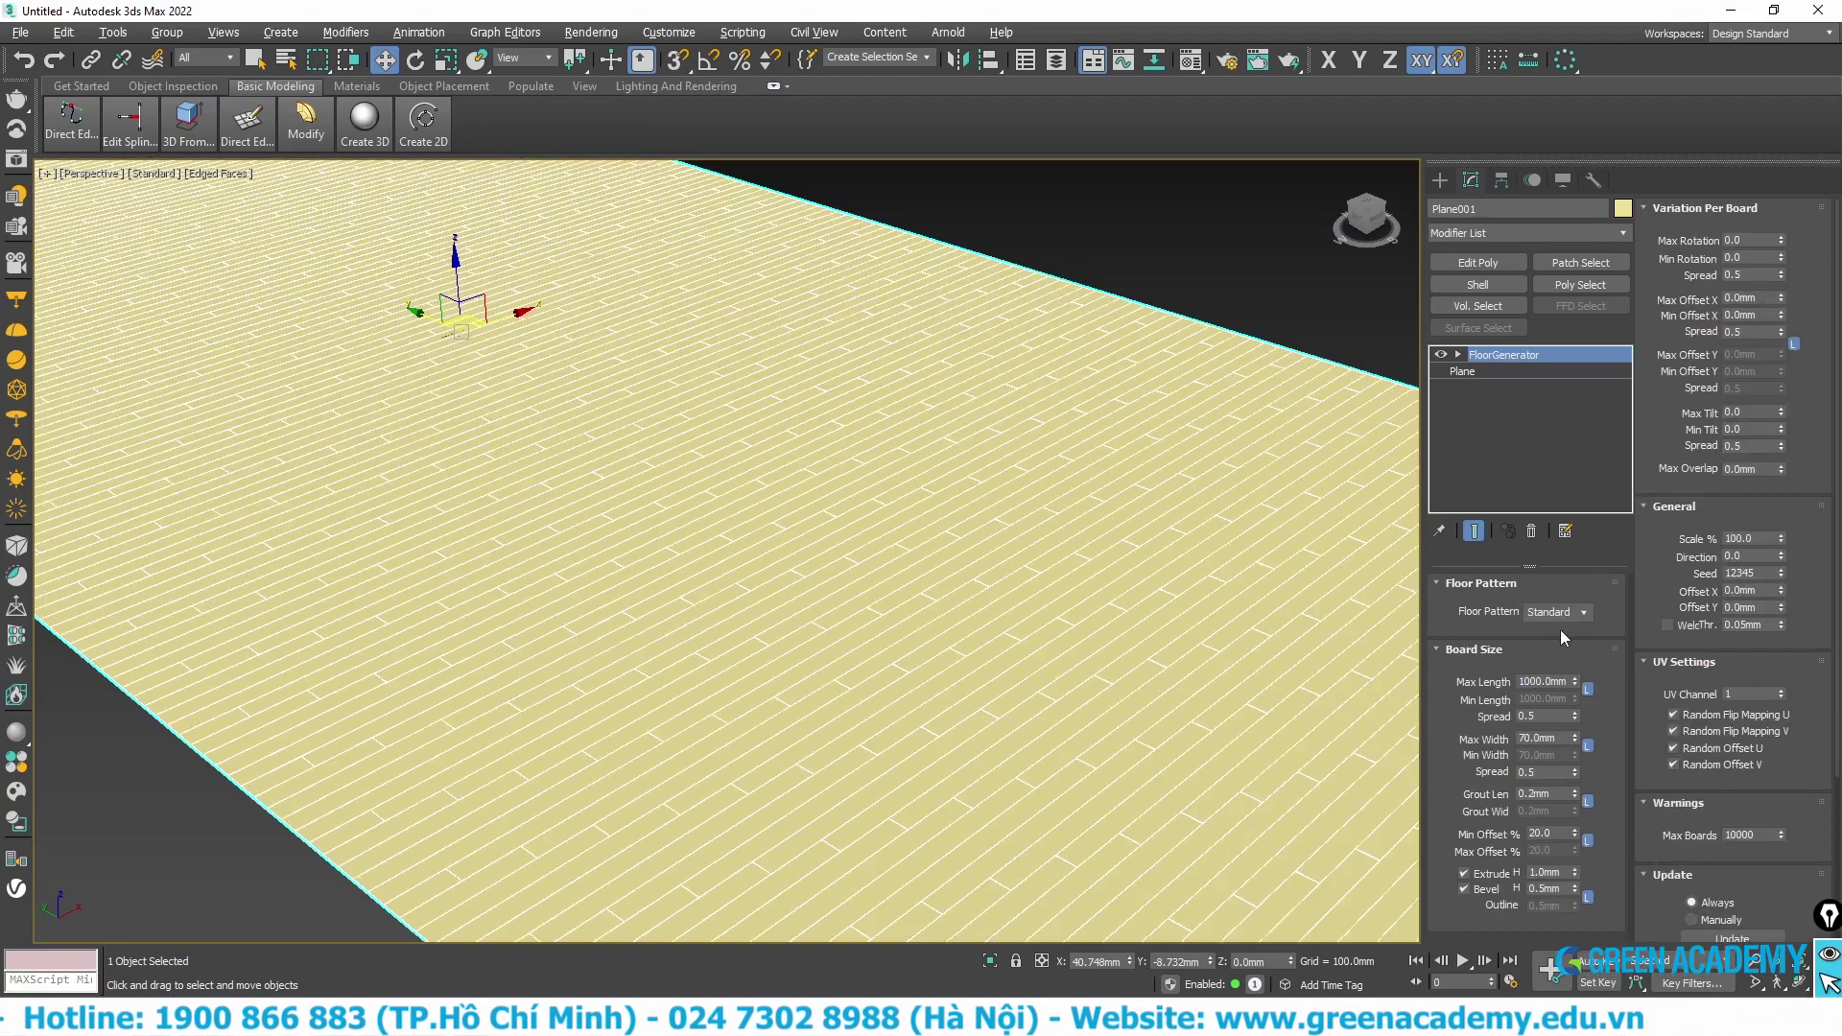
double_click(1517, 679)
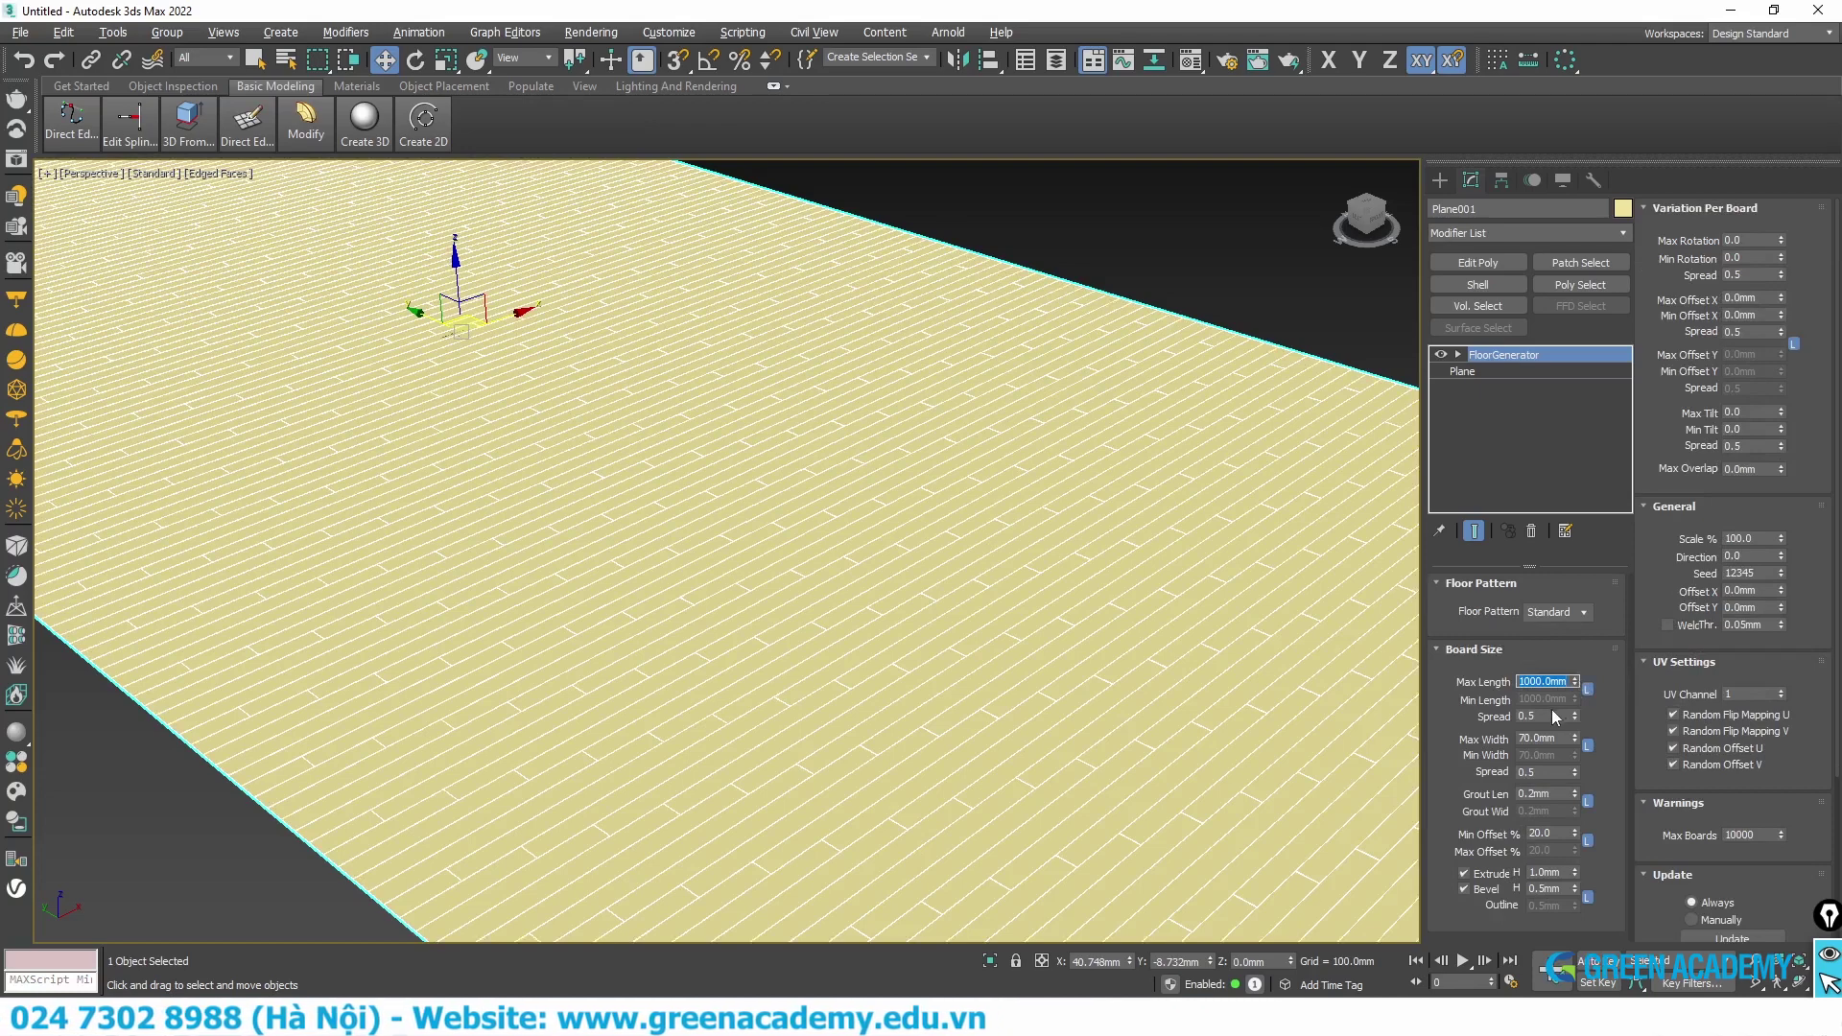
type("1200")
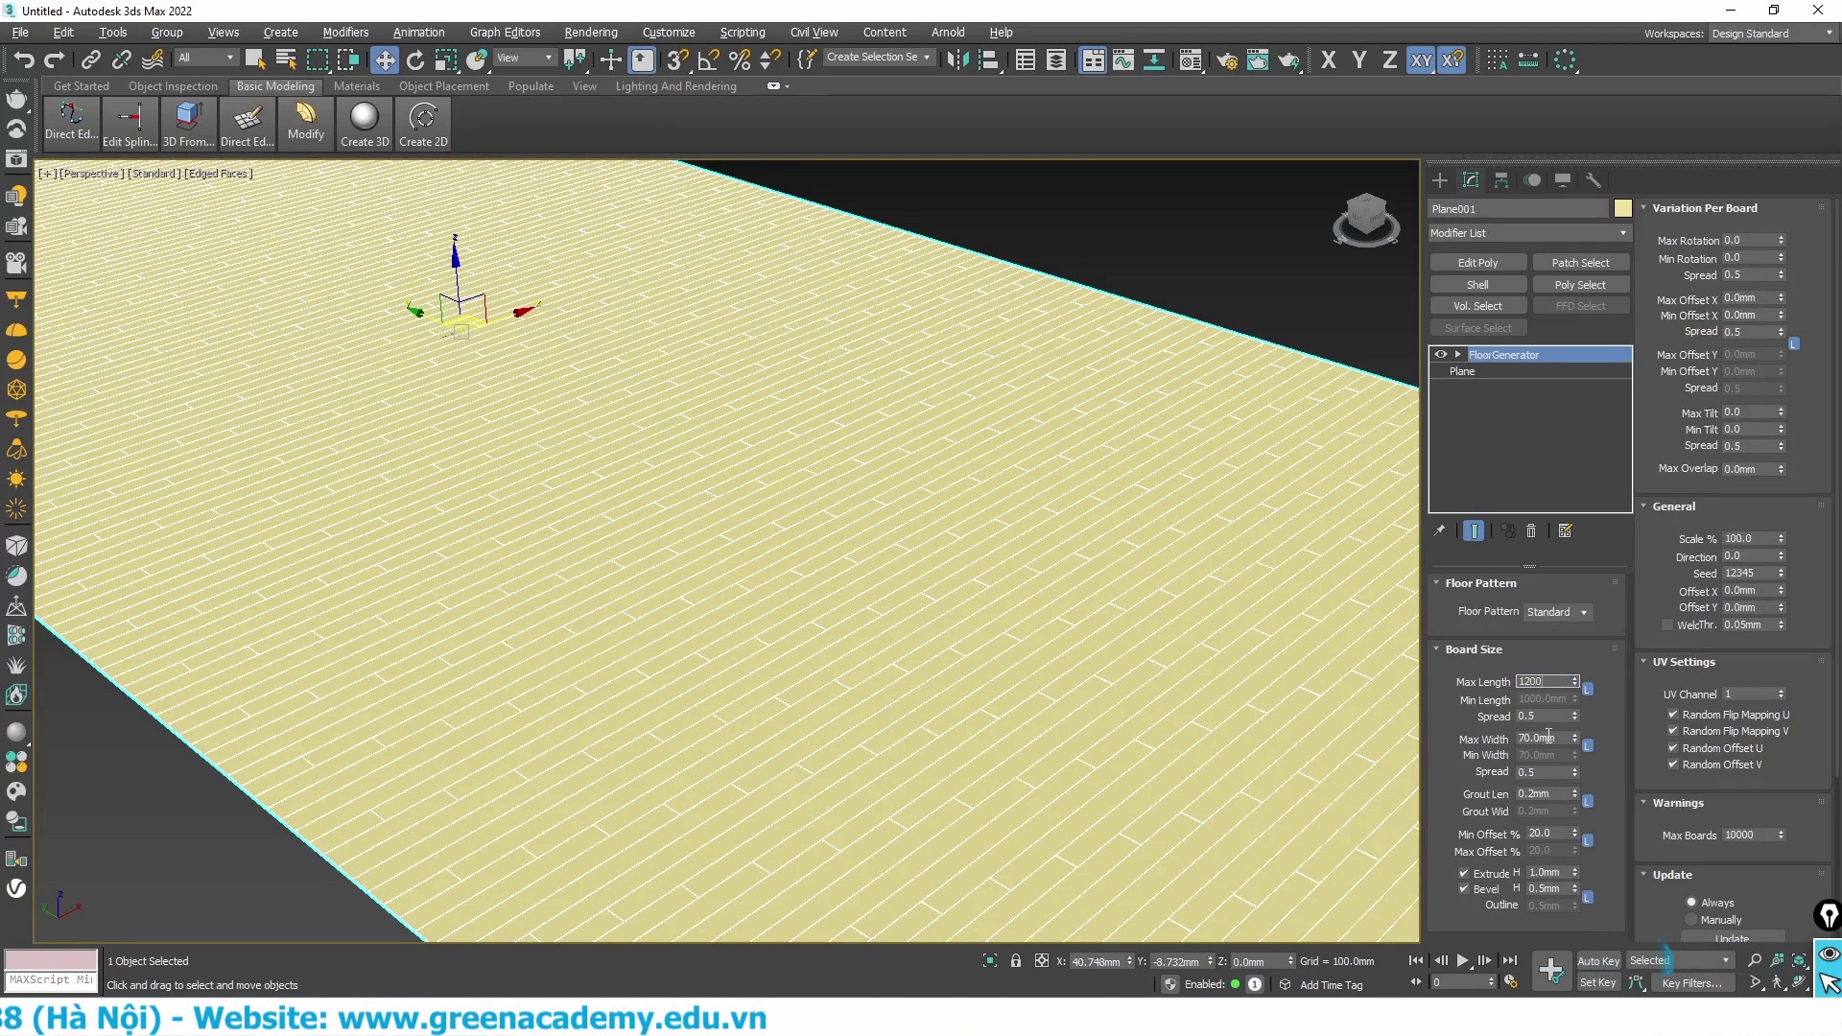
key("Tab")
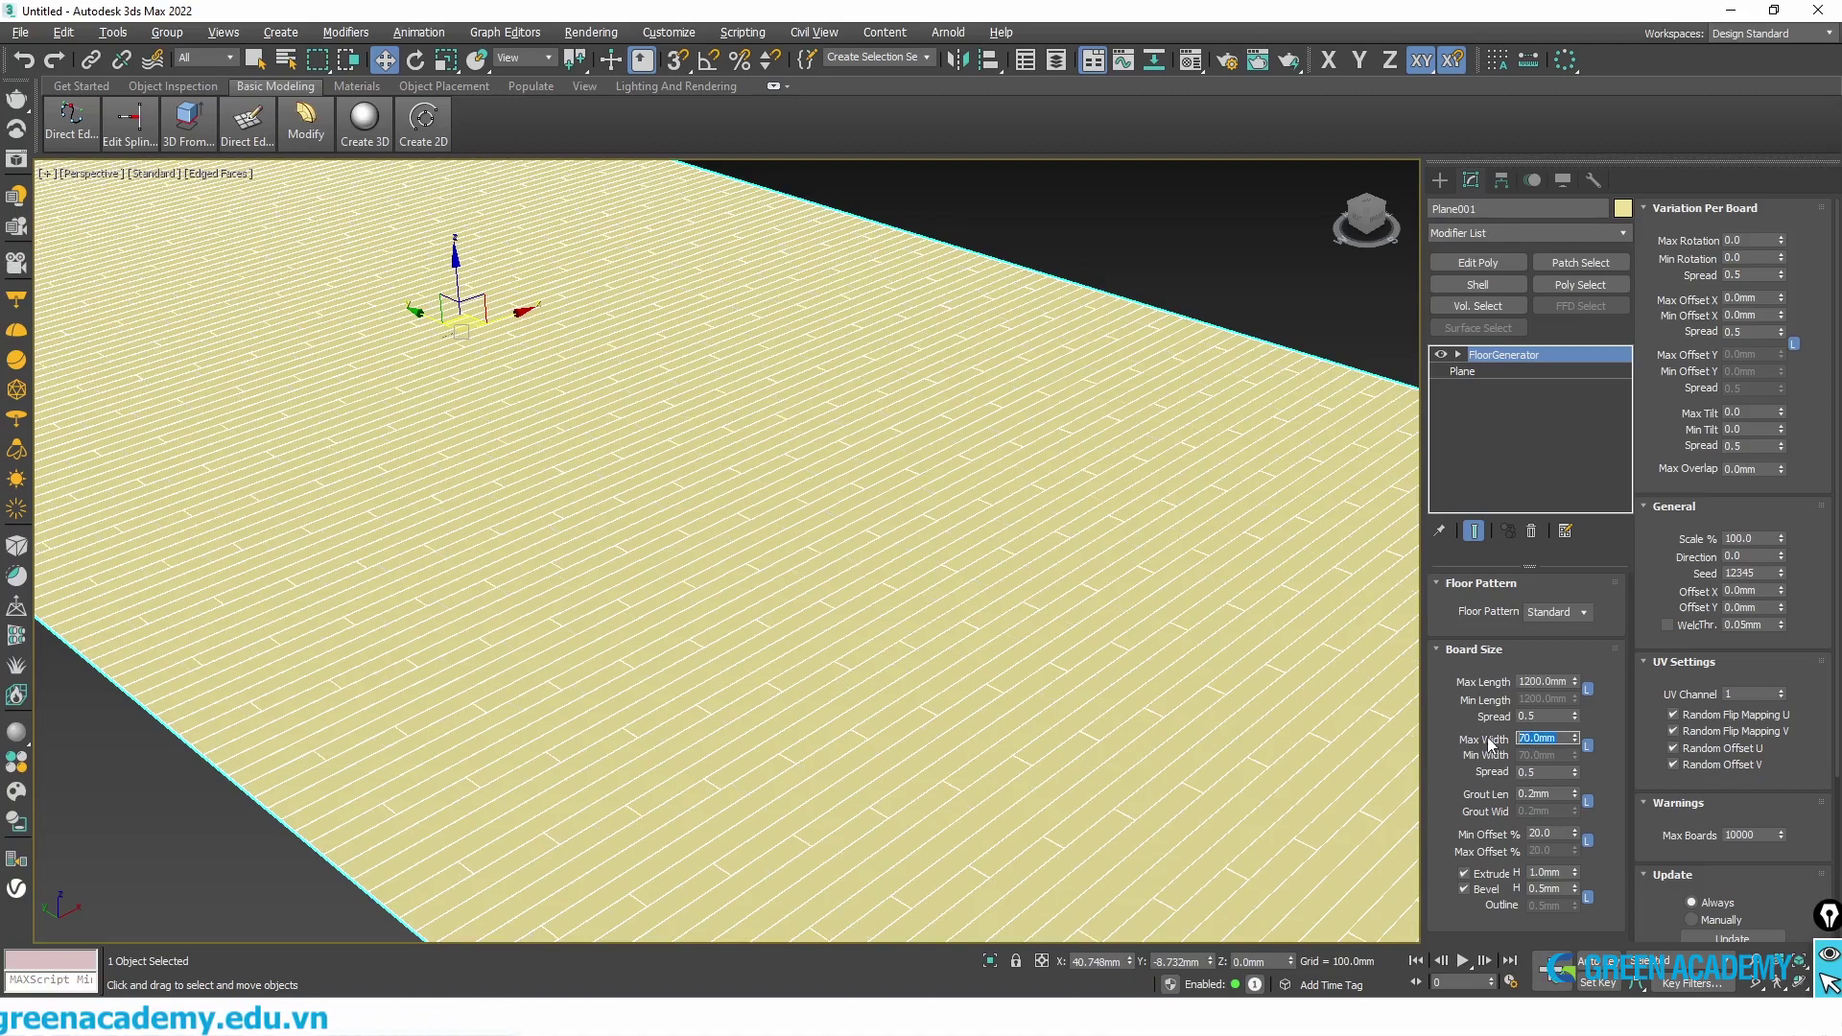
type("150")
key("Return")
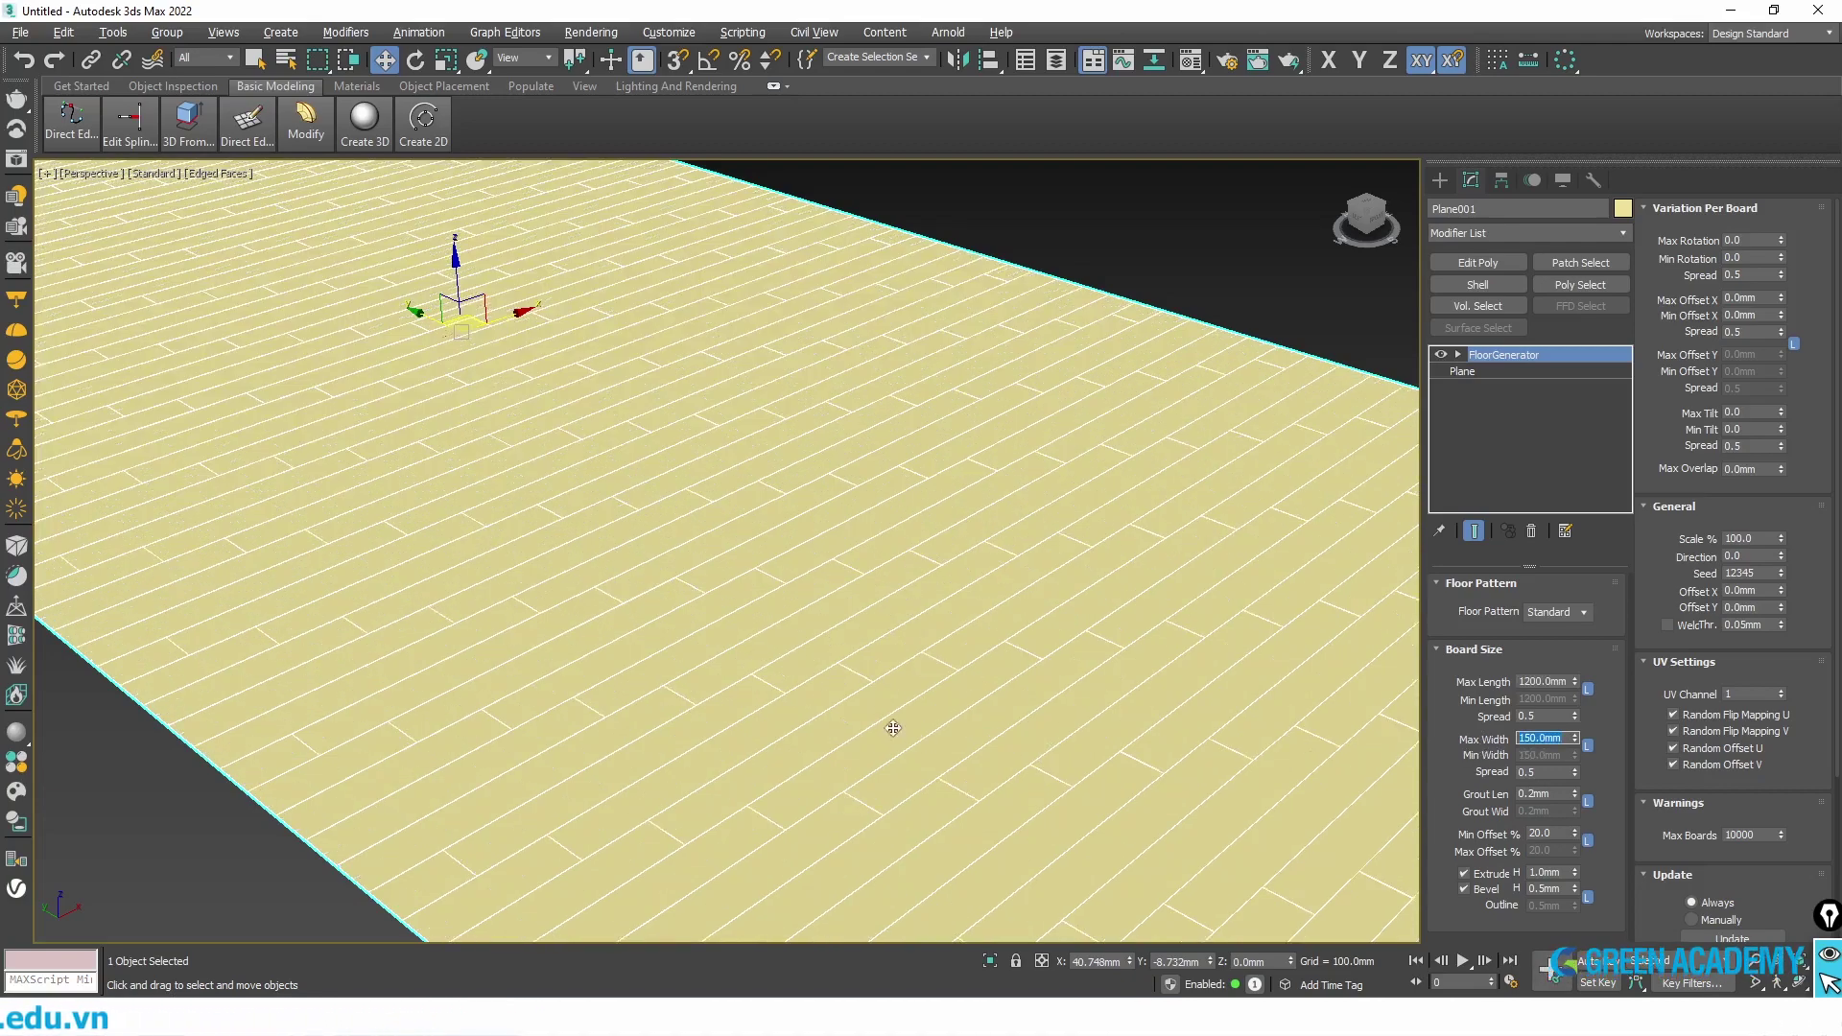
scroll(844, 710, "down", 3)
scroll(835, 672, "up", 2)
scroll(991, 660, "down", 2)
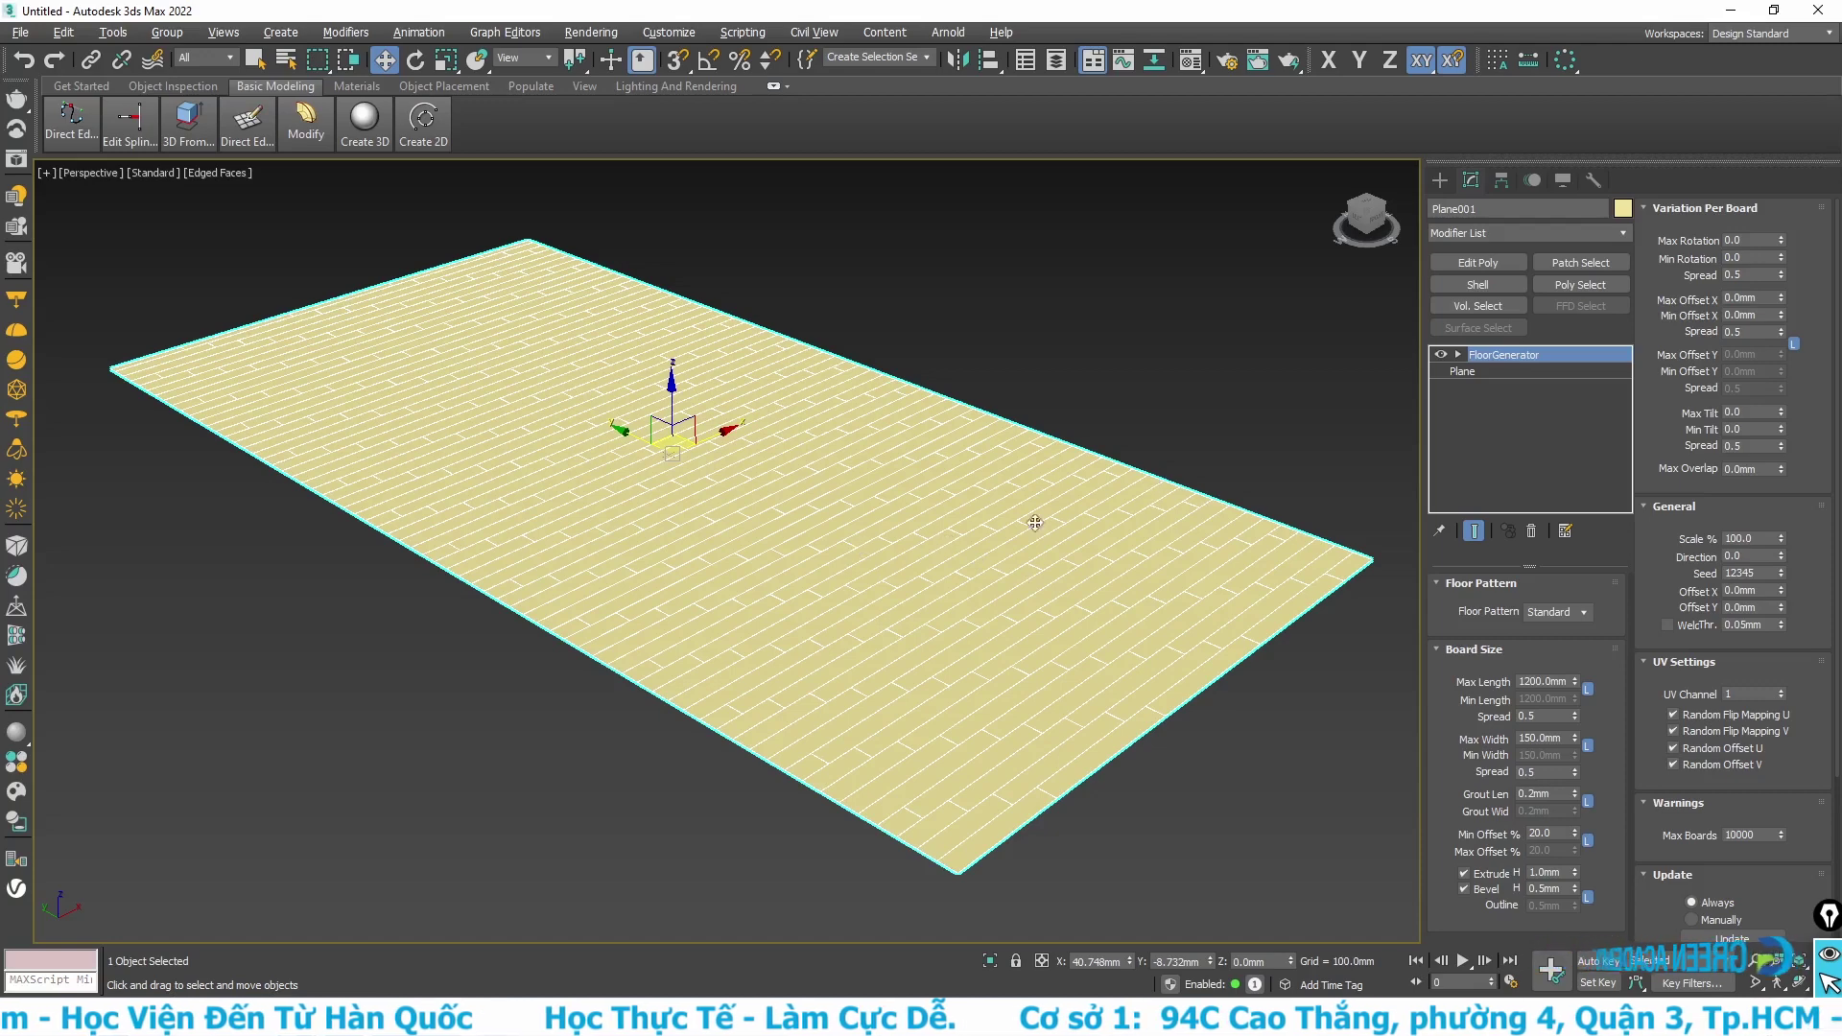
Step: Select FloorGenerator's Center sub-object and test-rotate the boards with angle snap, cancelling the rotation
left_click(1458, 355)
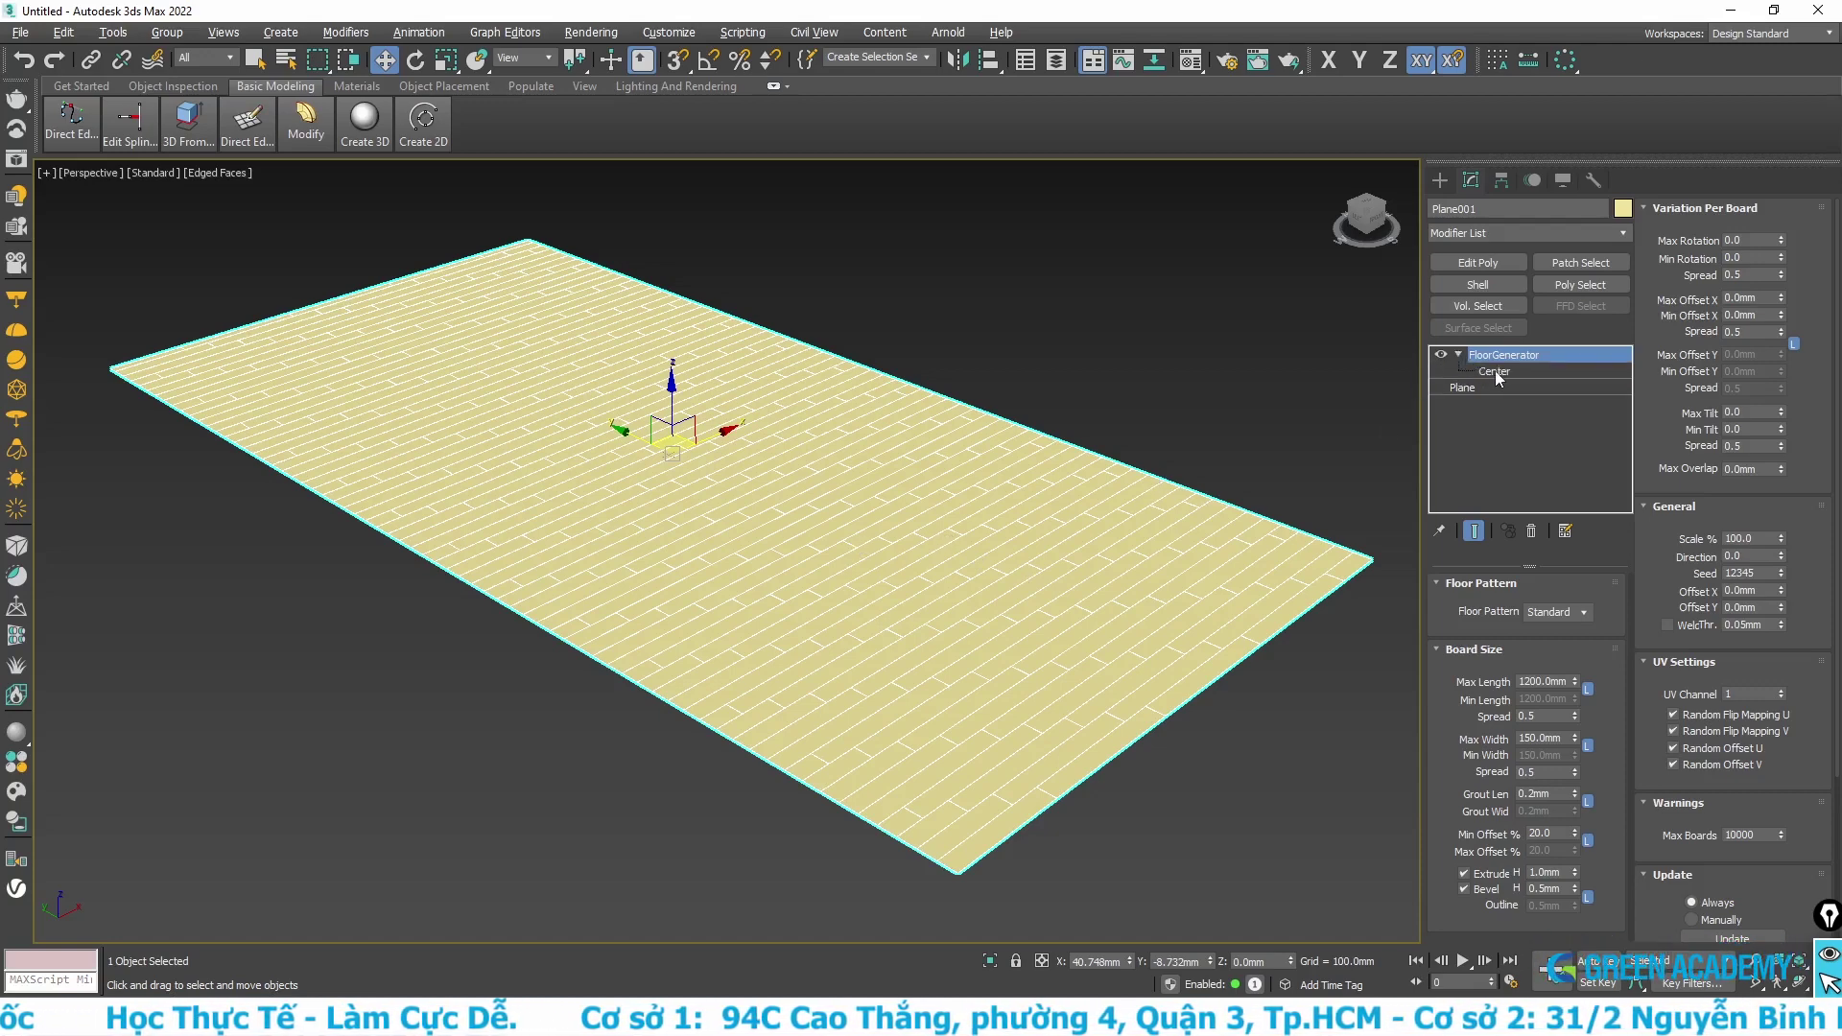
left_click(1495, 370)
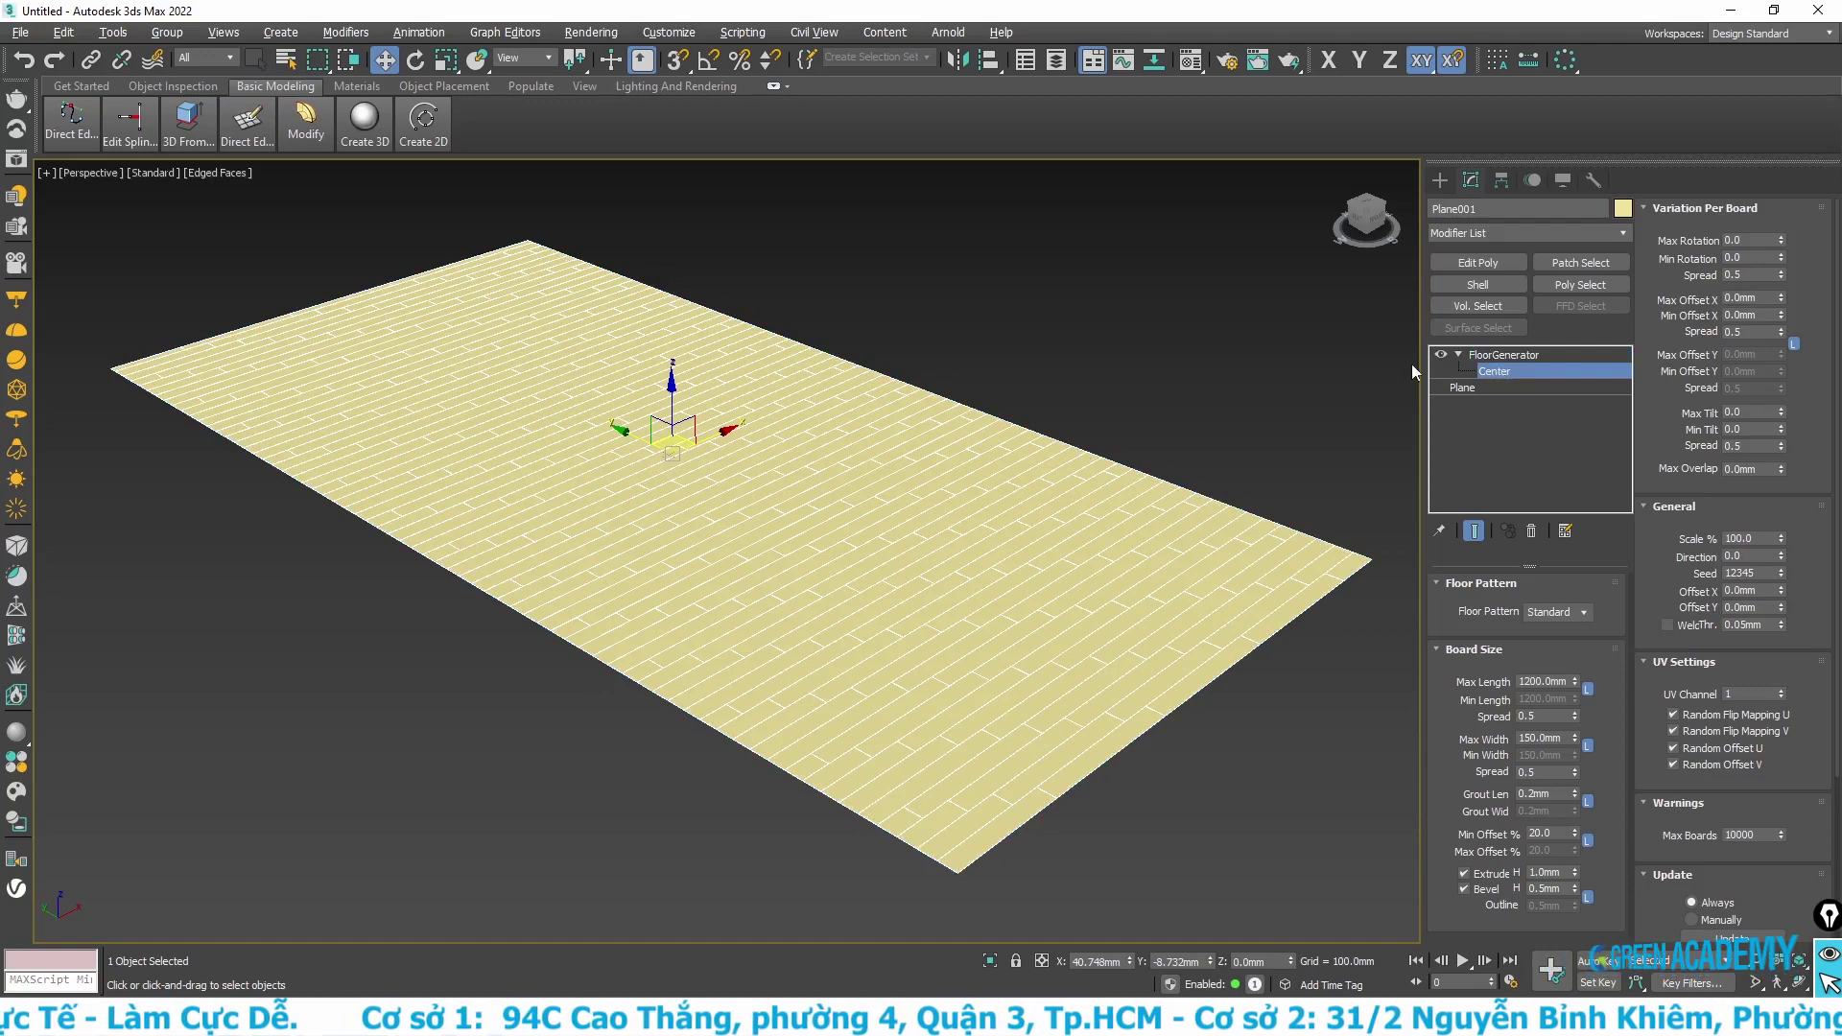
left_click(416, 59)
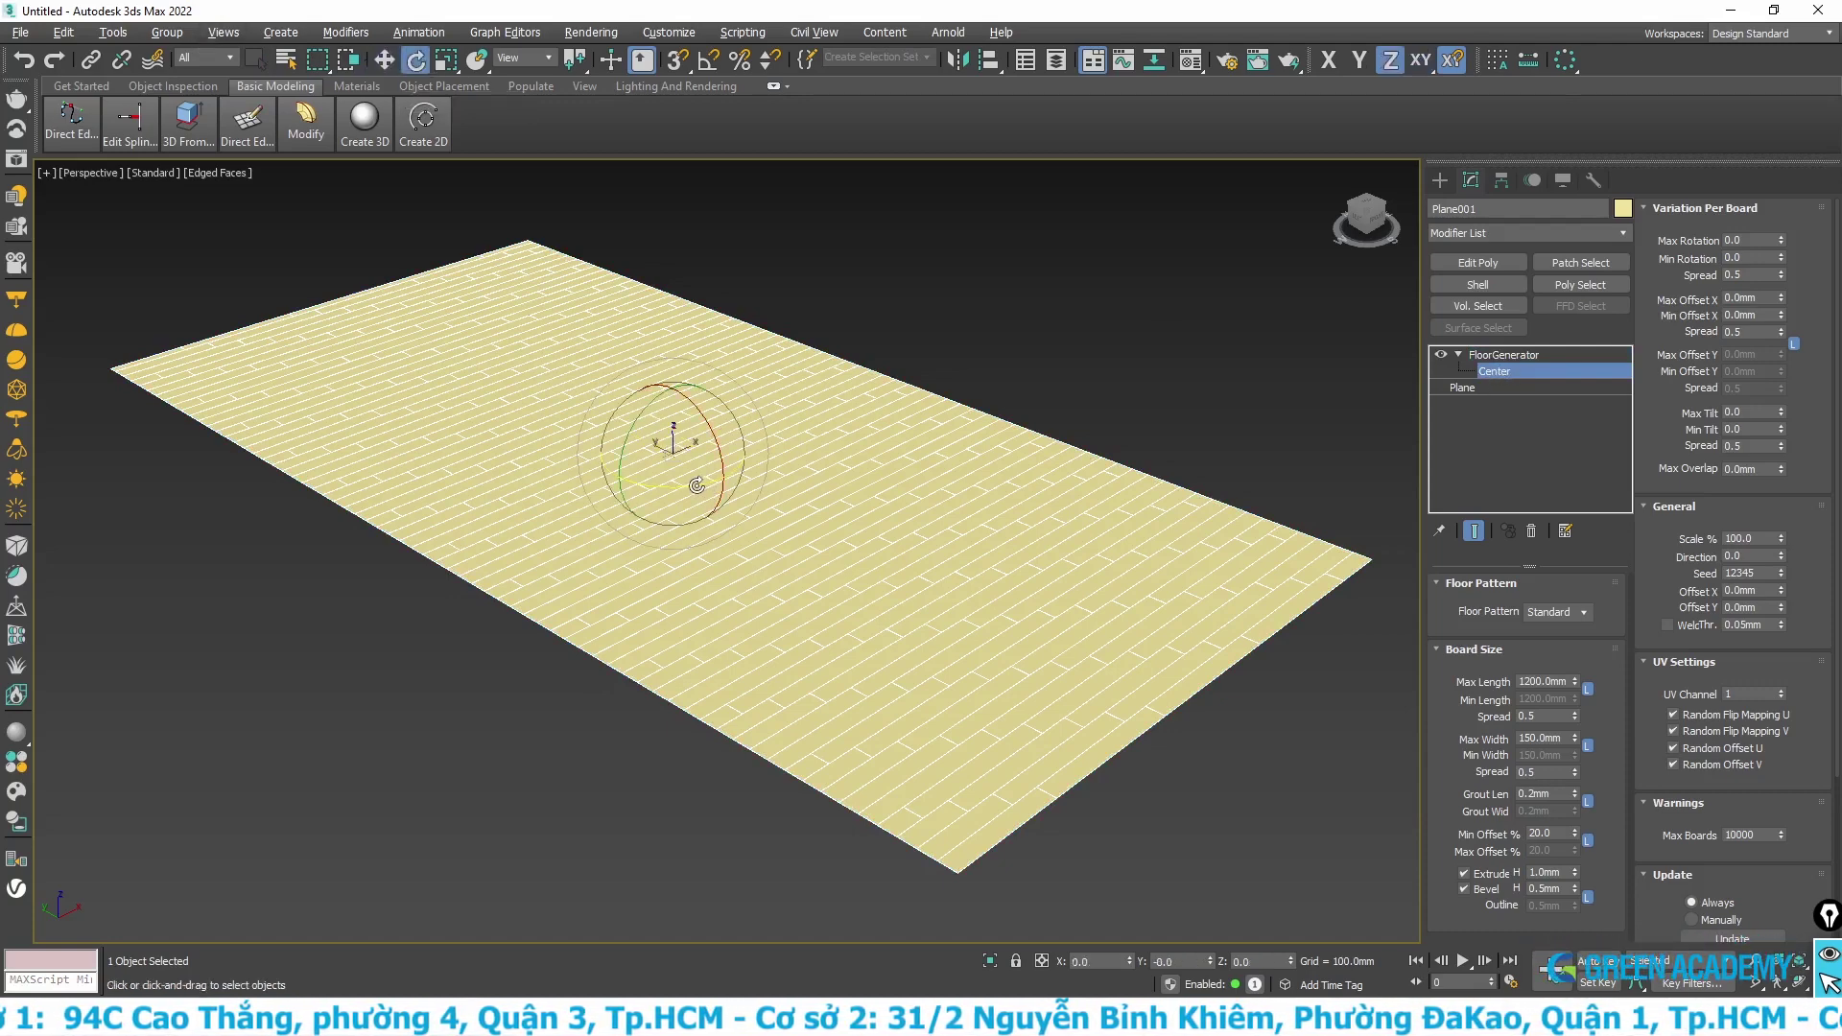
left_click_drag(697, 484, 860, 476)
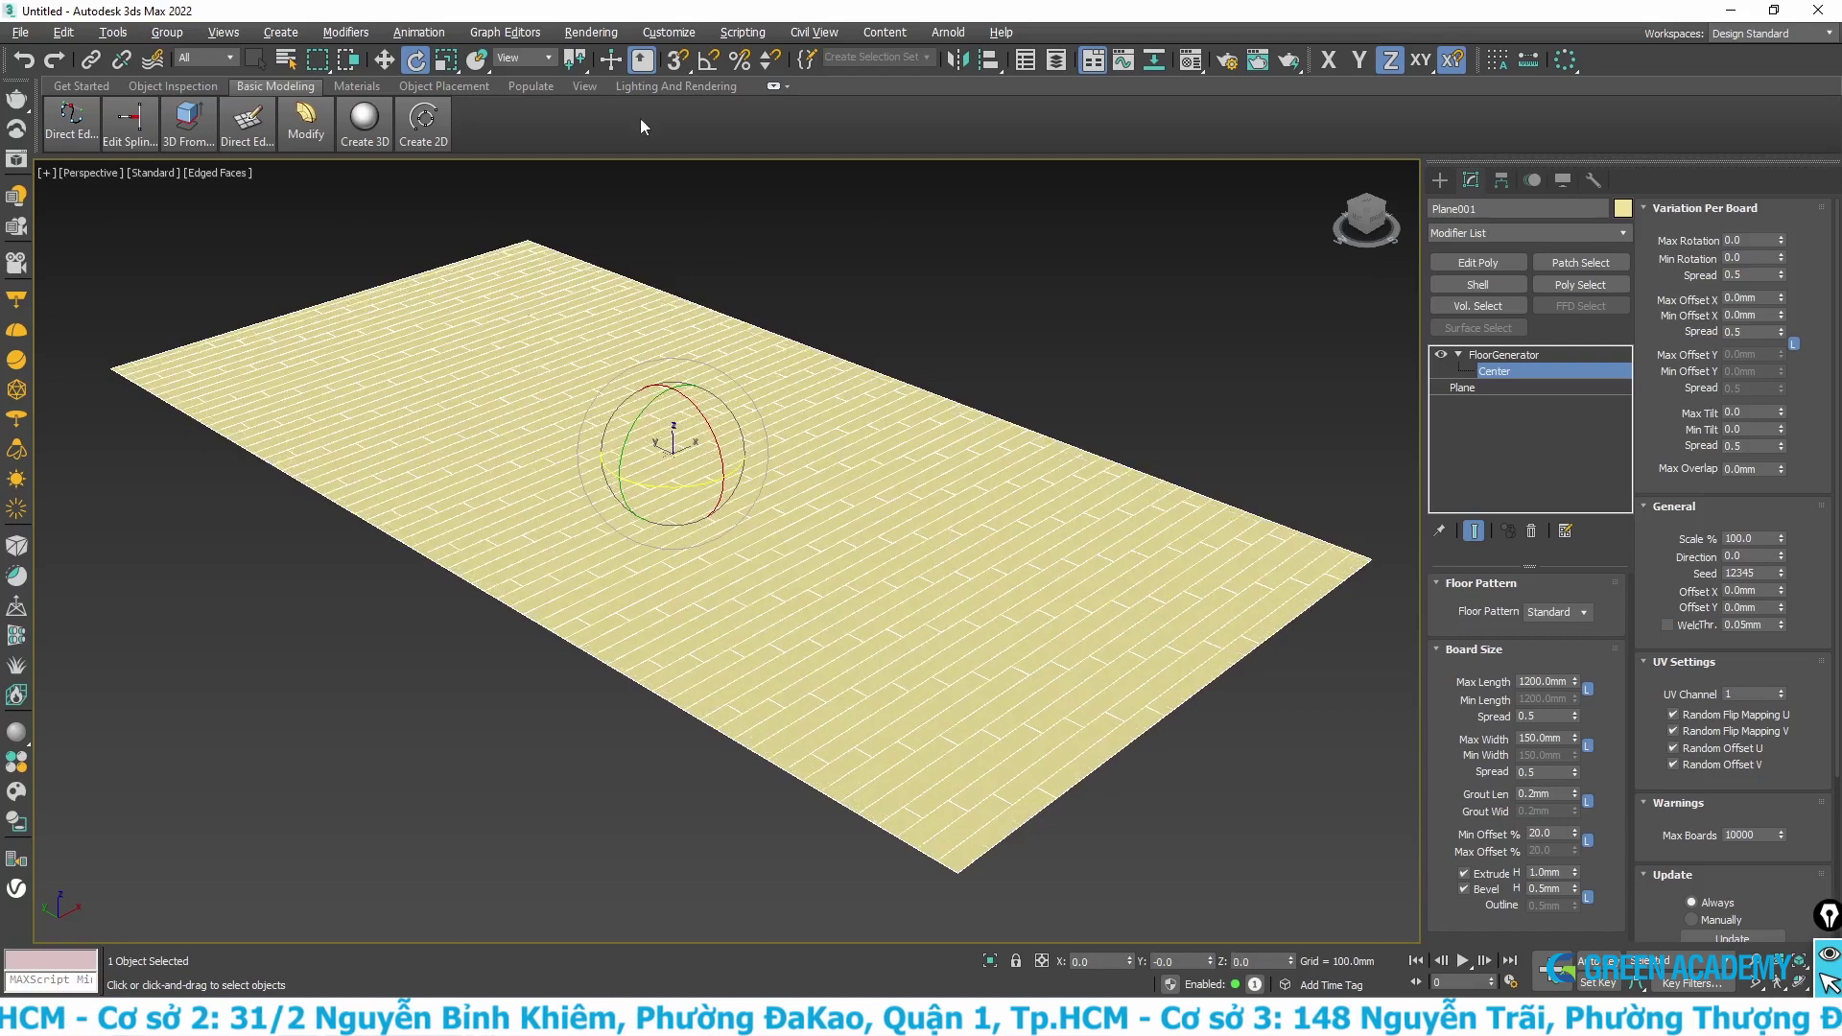
left_click(707, 61)
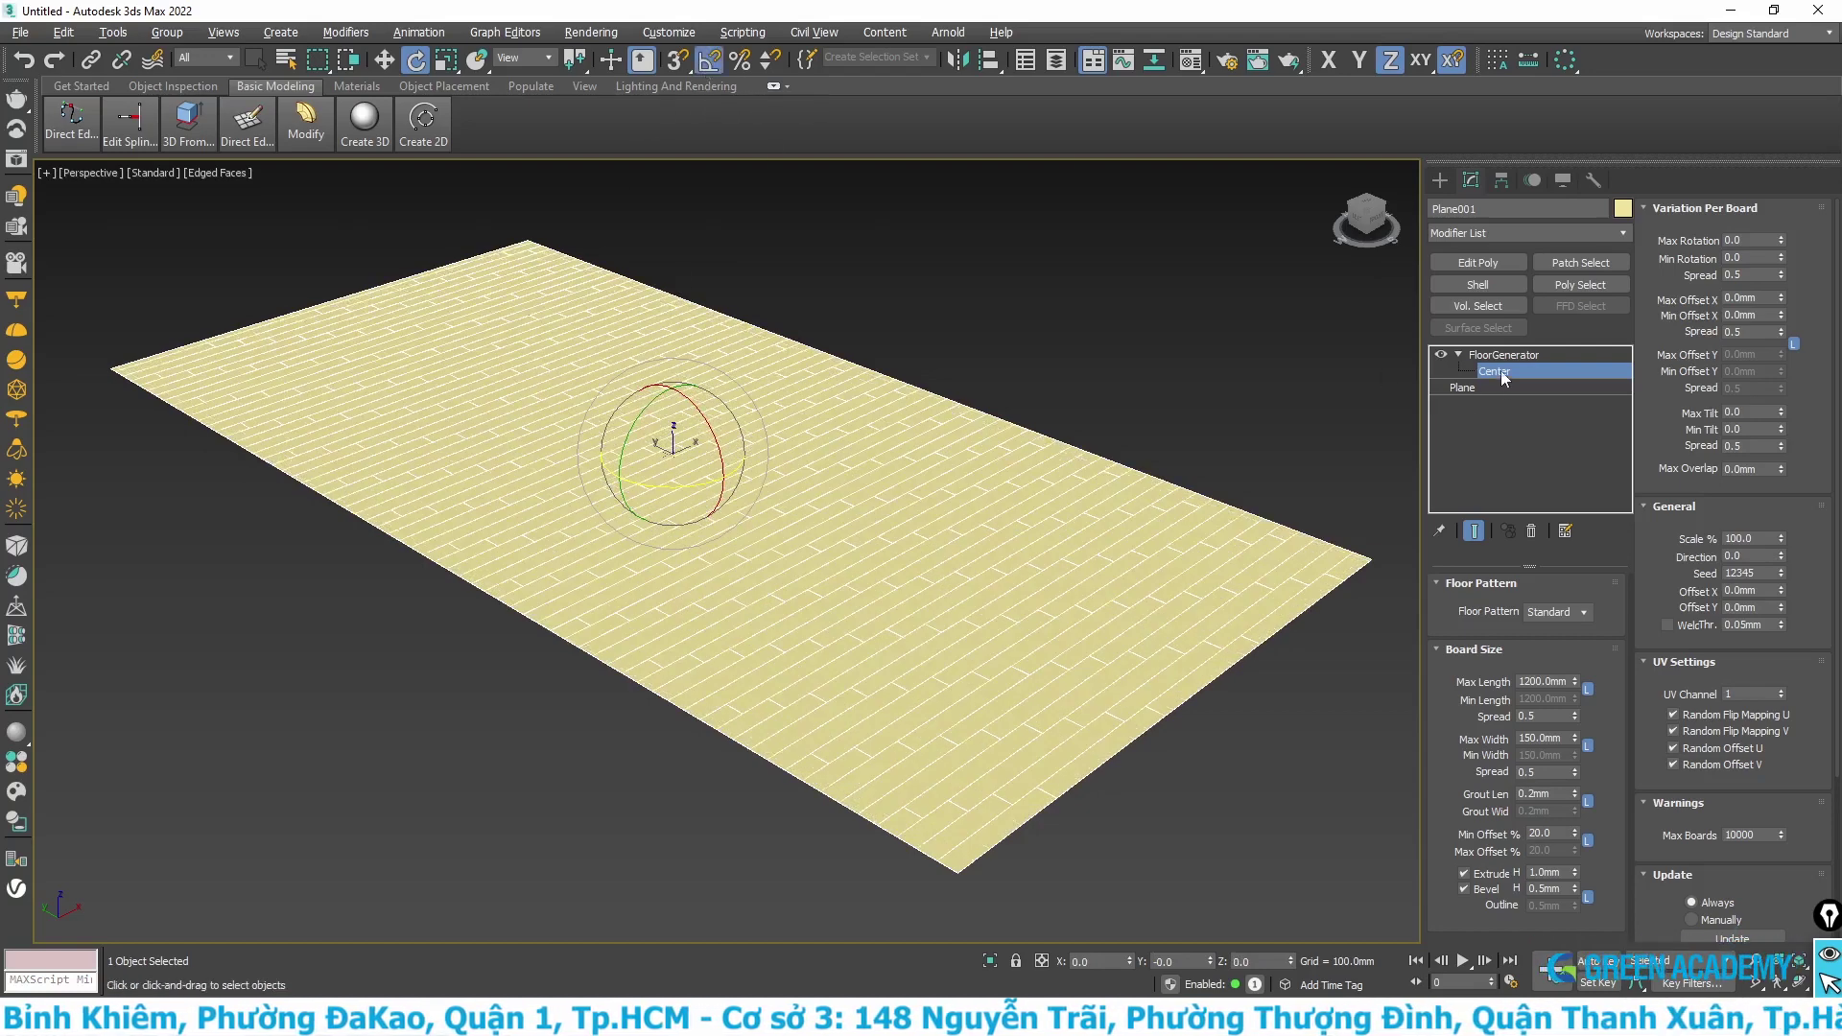
scroll(1083, 435, "up", 5)
scroll(924, 549, "down", 3)
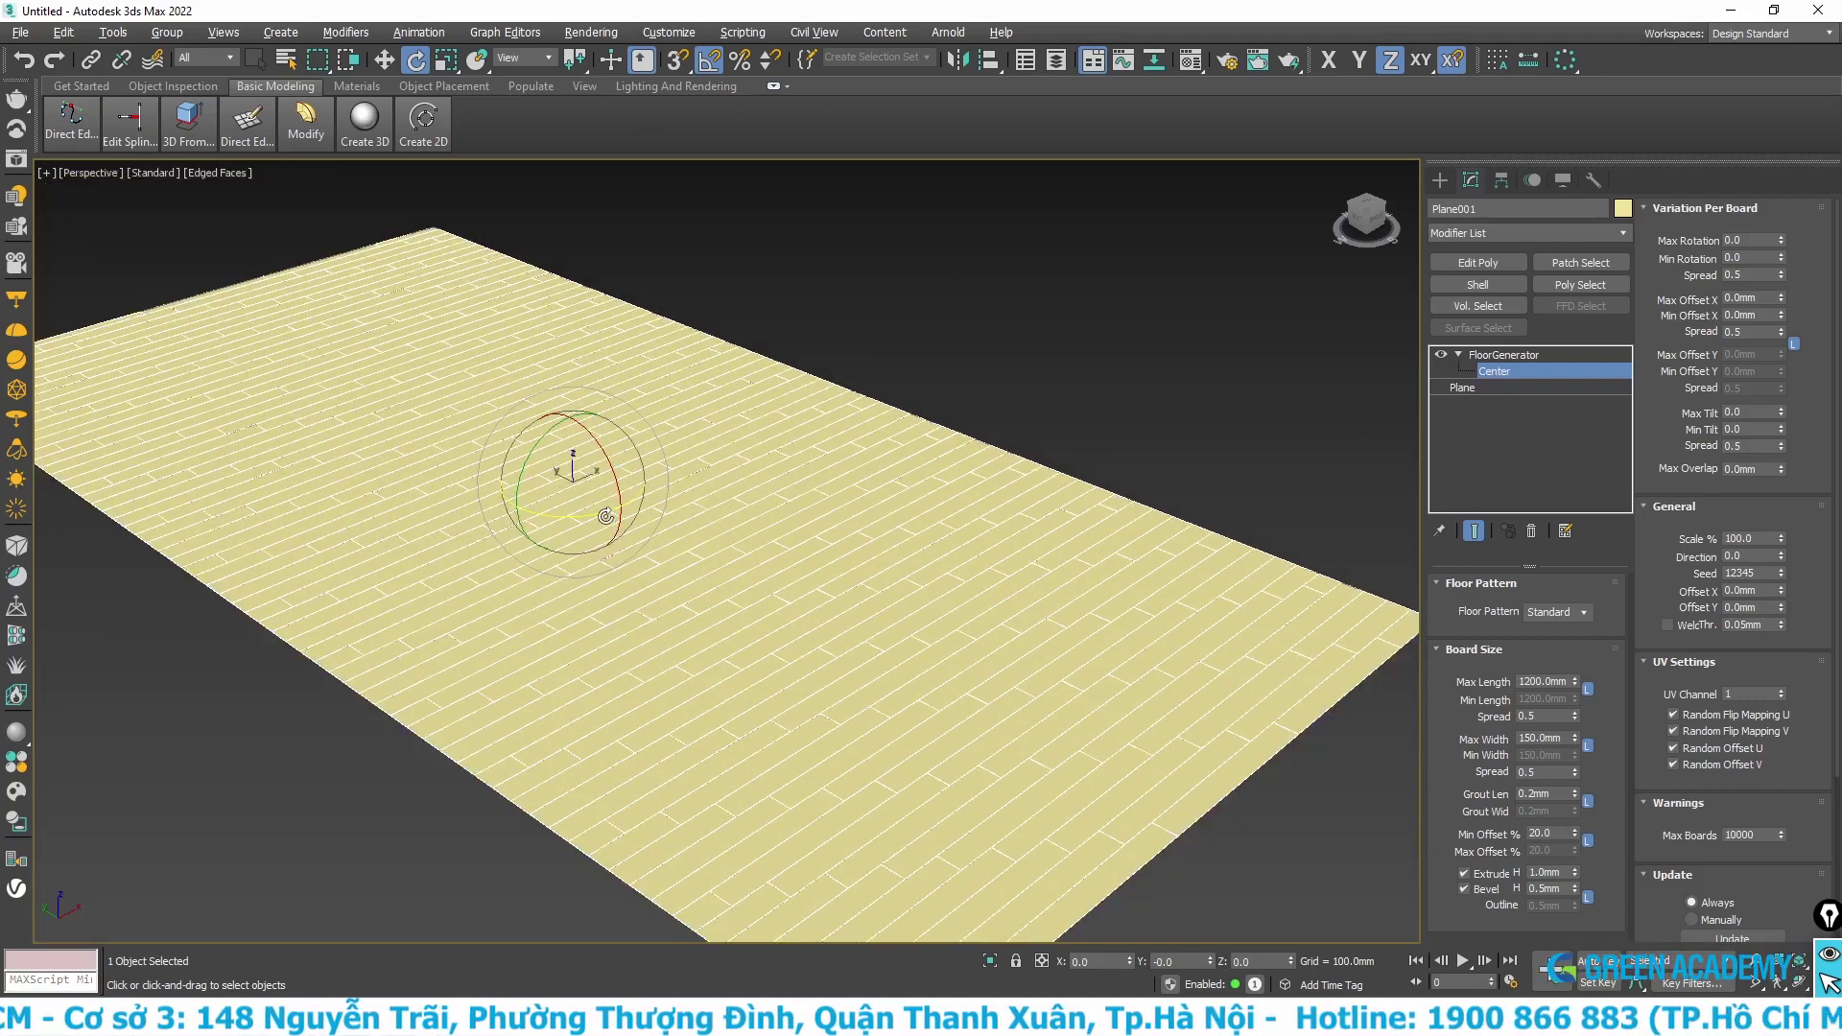
left_click_drag(604, 515, 697, 504)
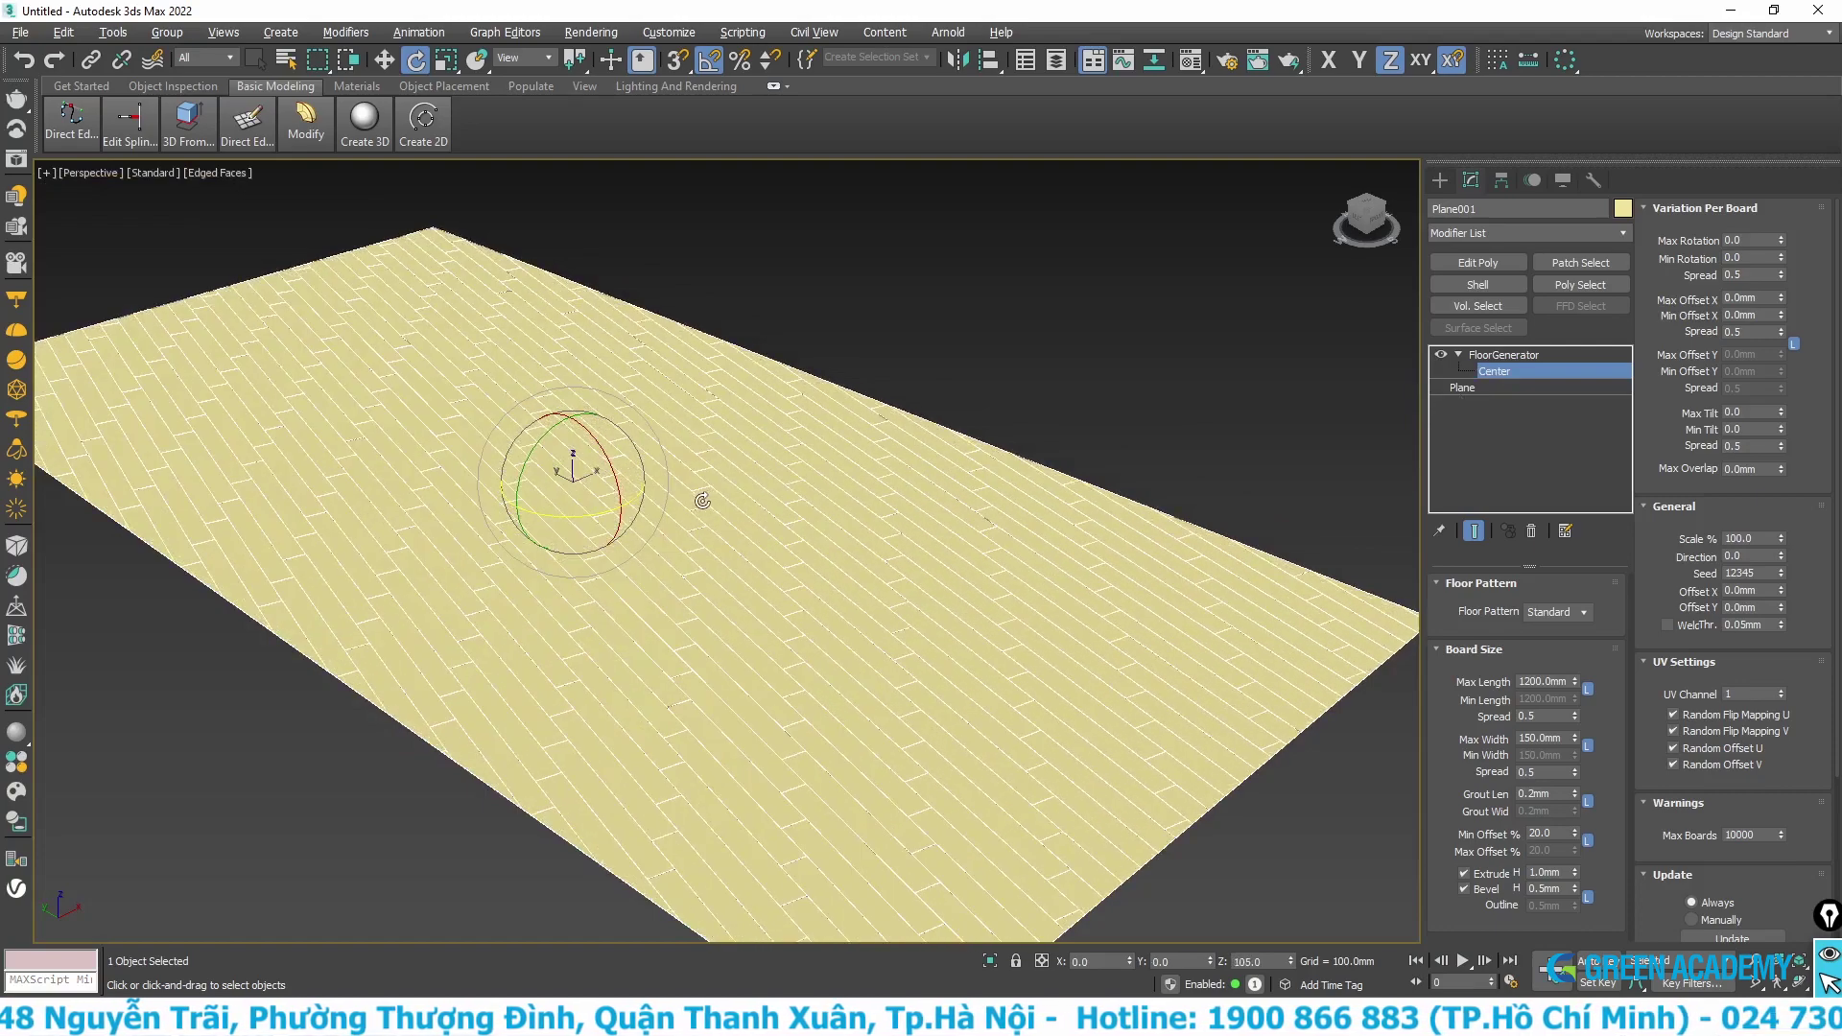
right_click(697, 504)
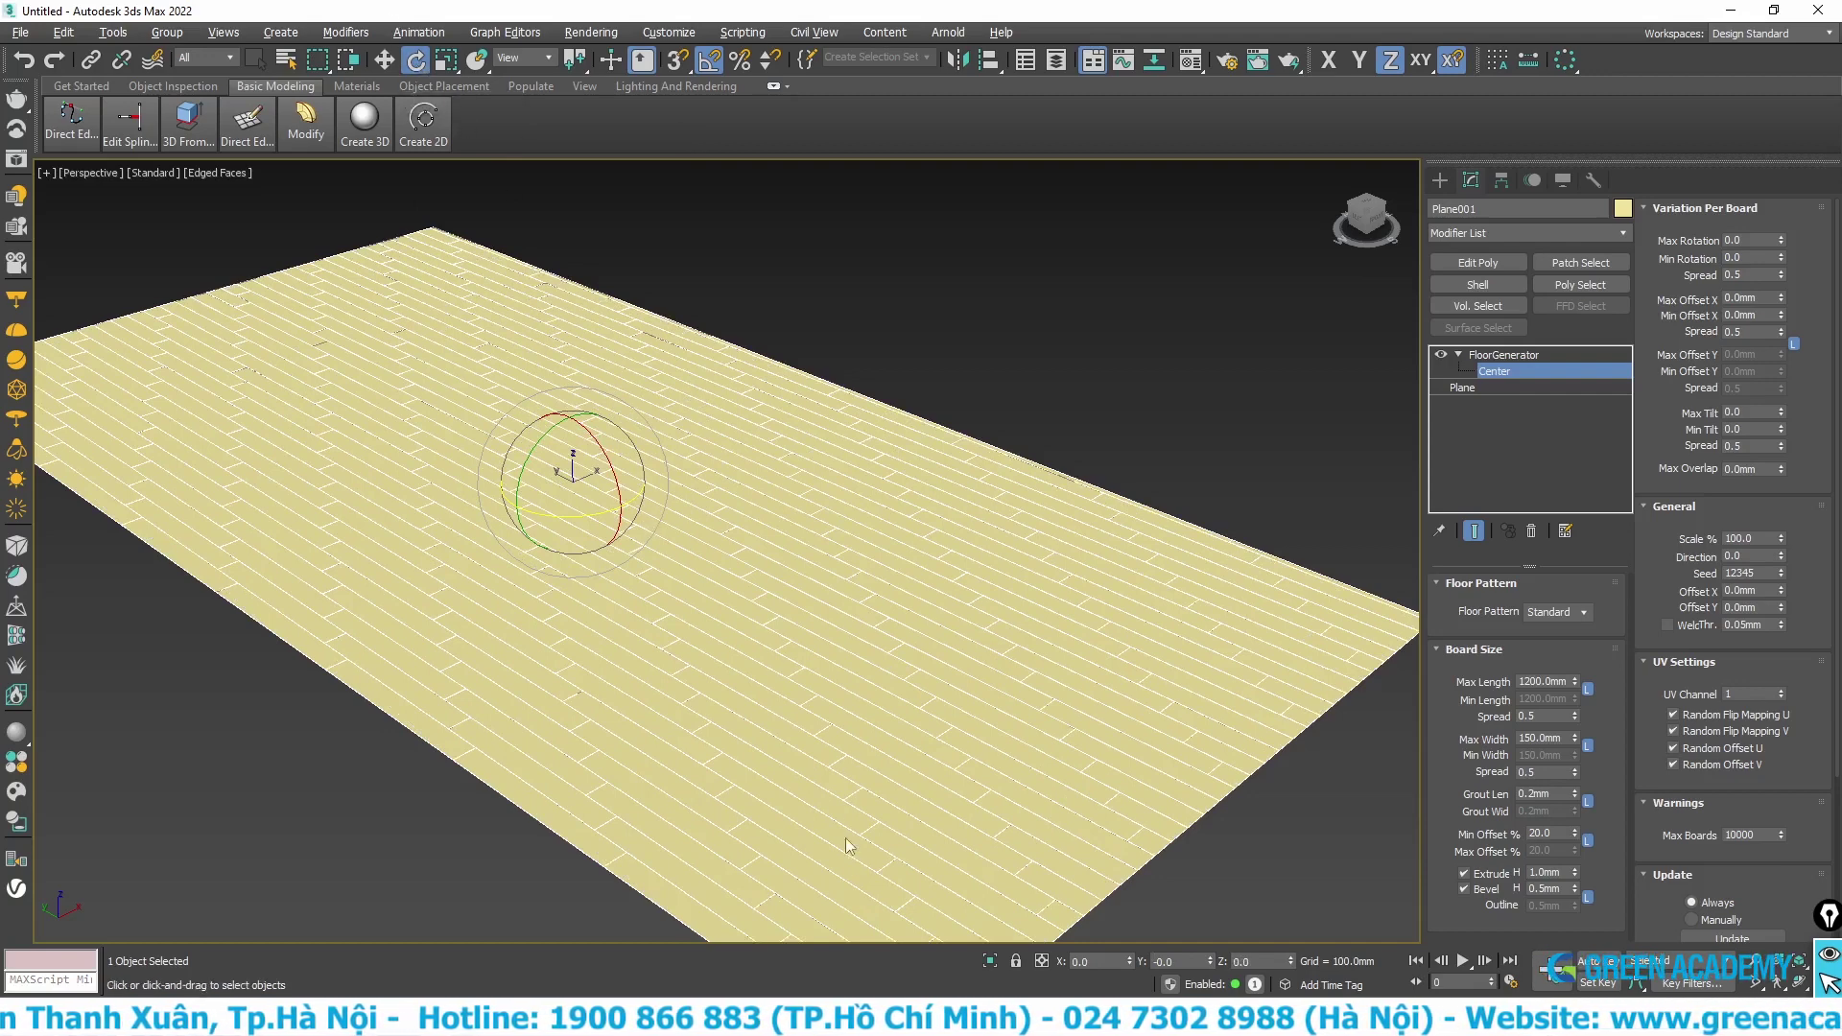
Step: Set the FloorGenerator board length and width both to 600 mm for square tiles
left_click(384, 60)
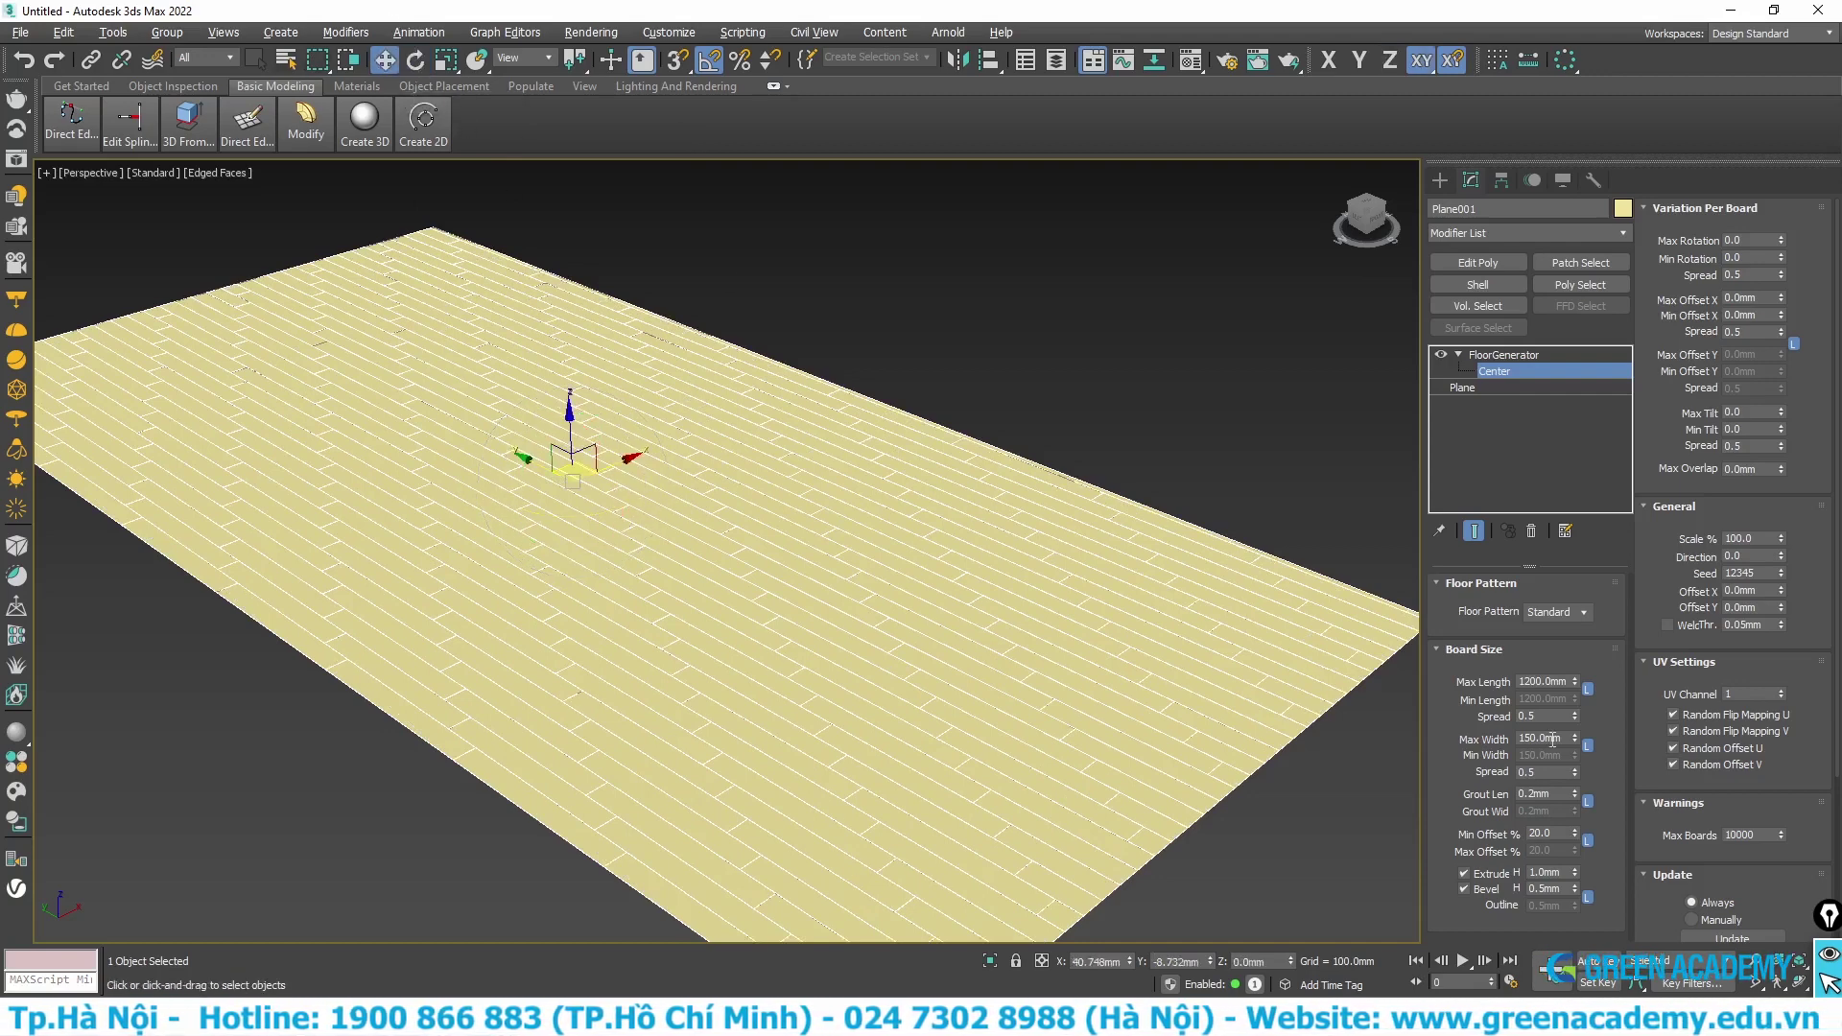
double_click(1561, 739)
type("2")
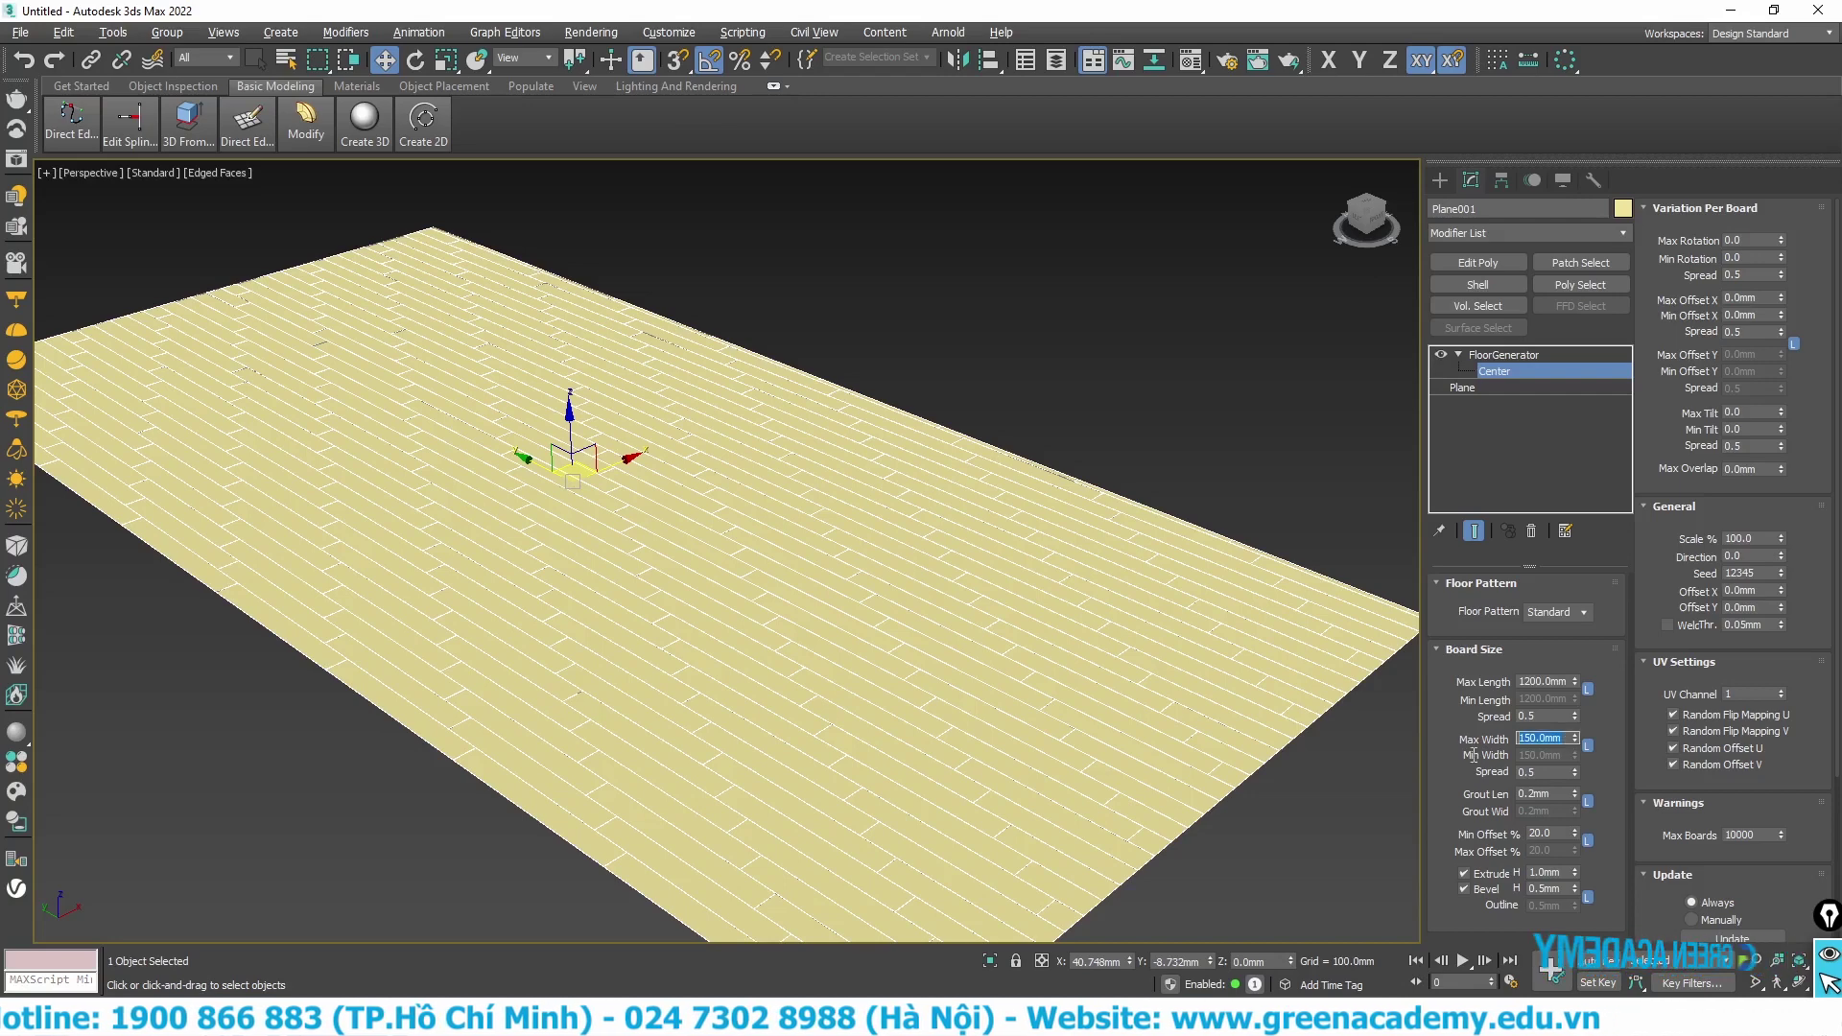
type("00")
key("Return")
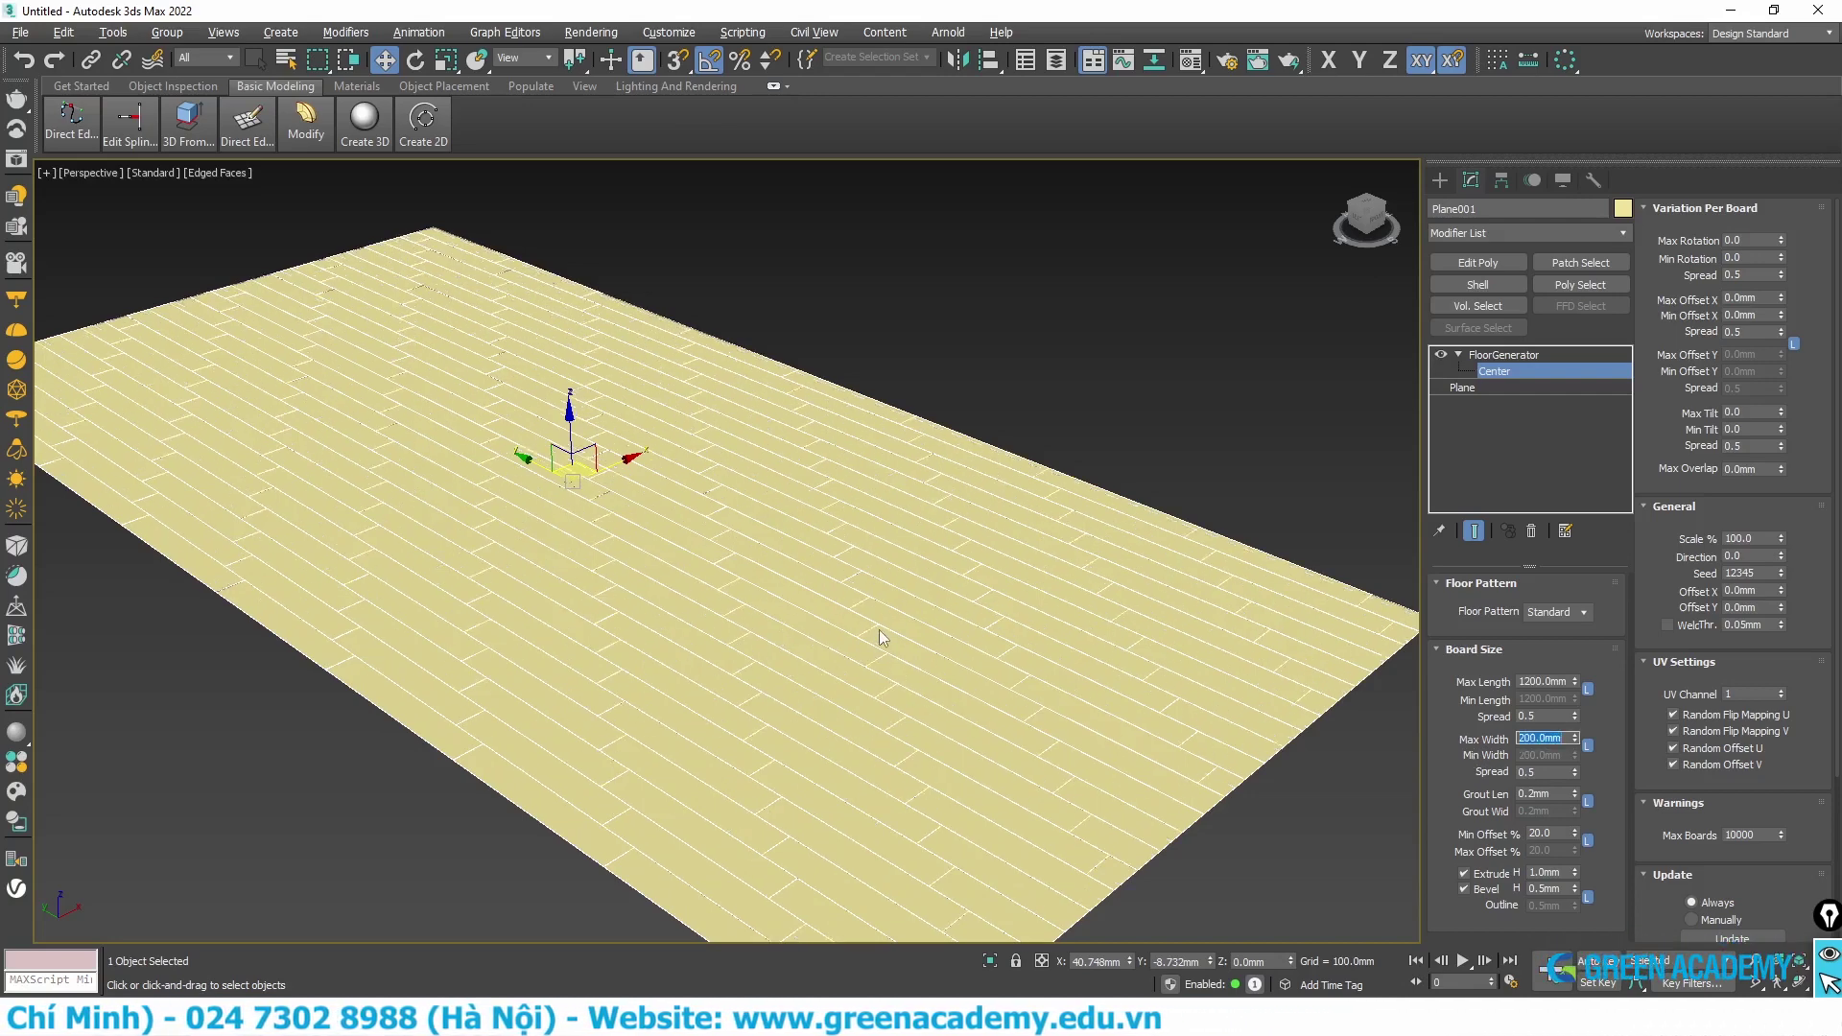
middle_click_drag(987, 841, 929, 659, "alt")
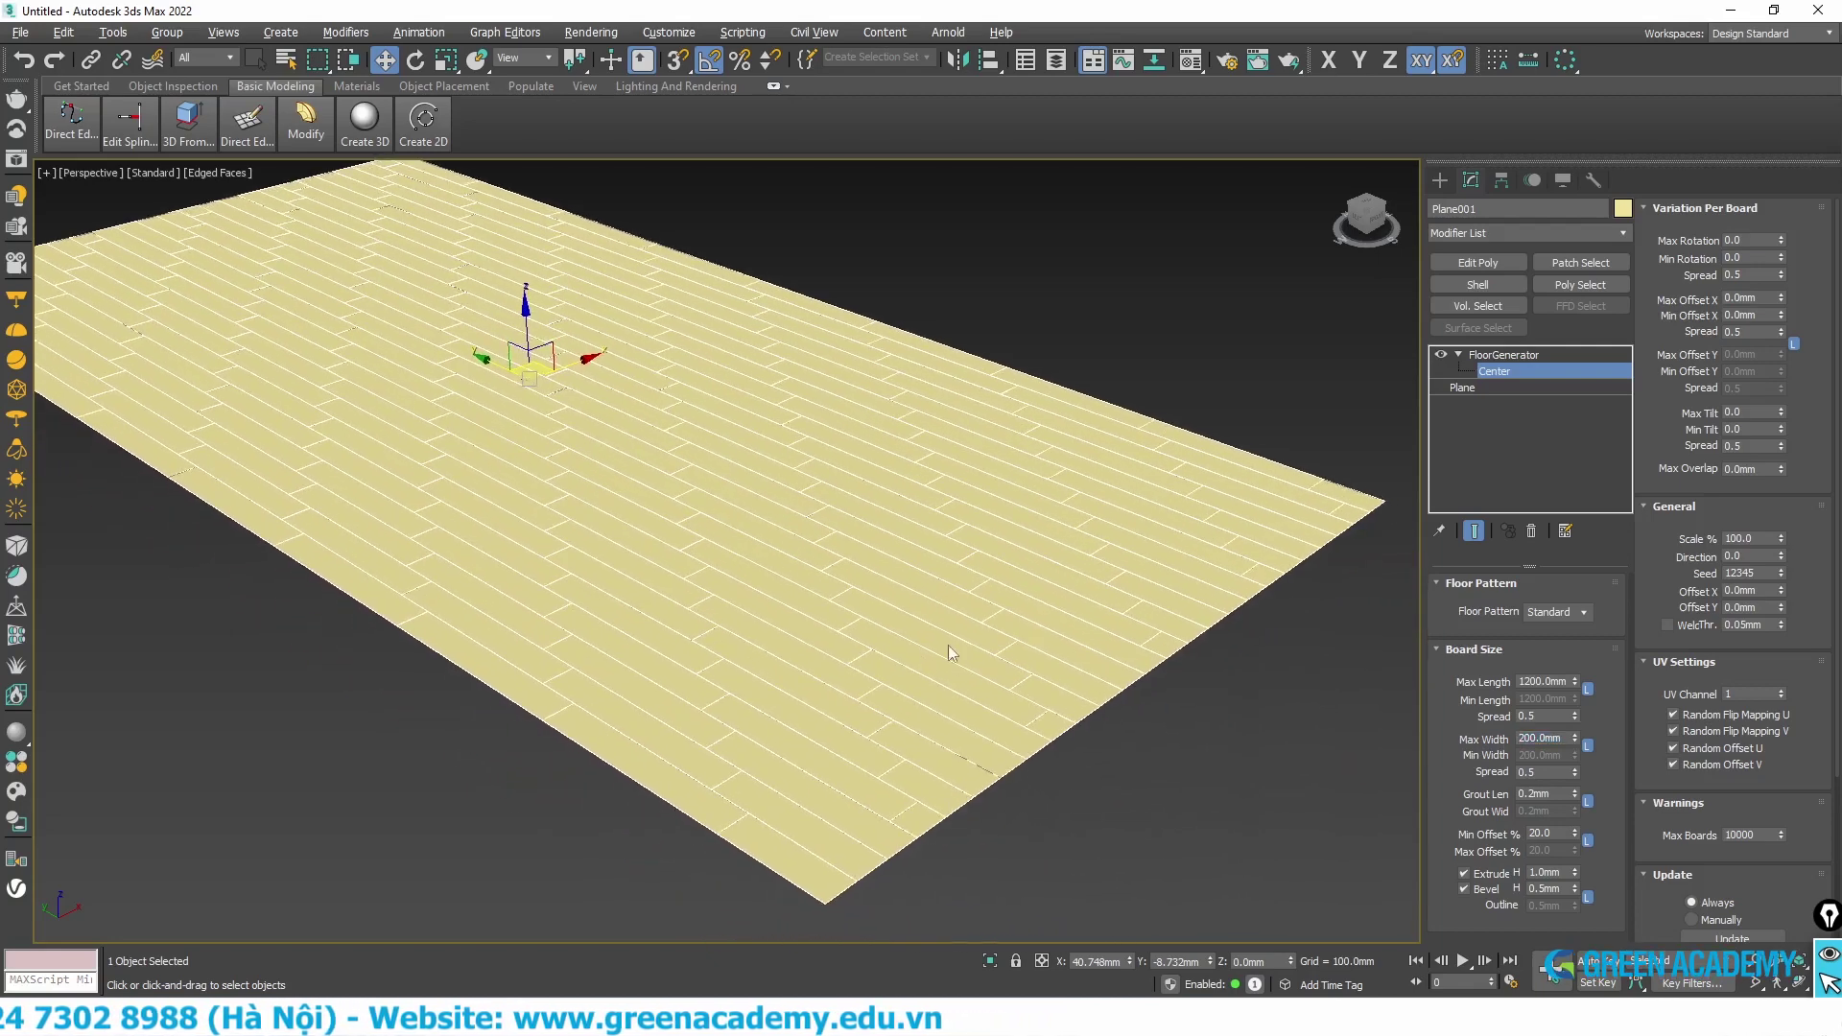
double_click(1521, 681)
type("300")
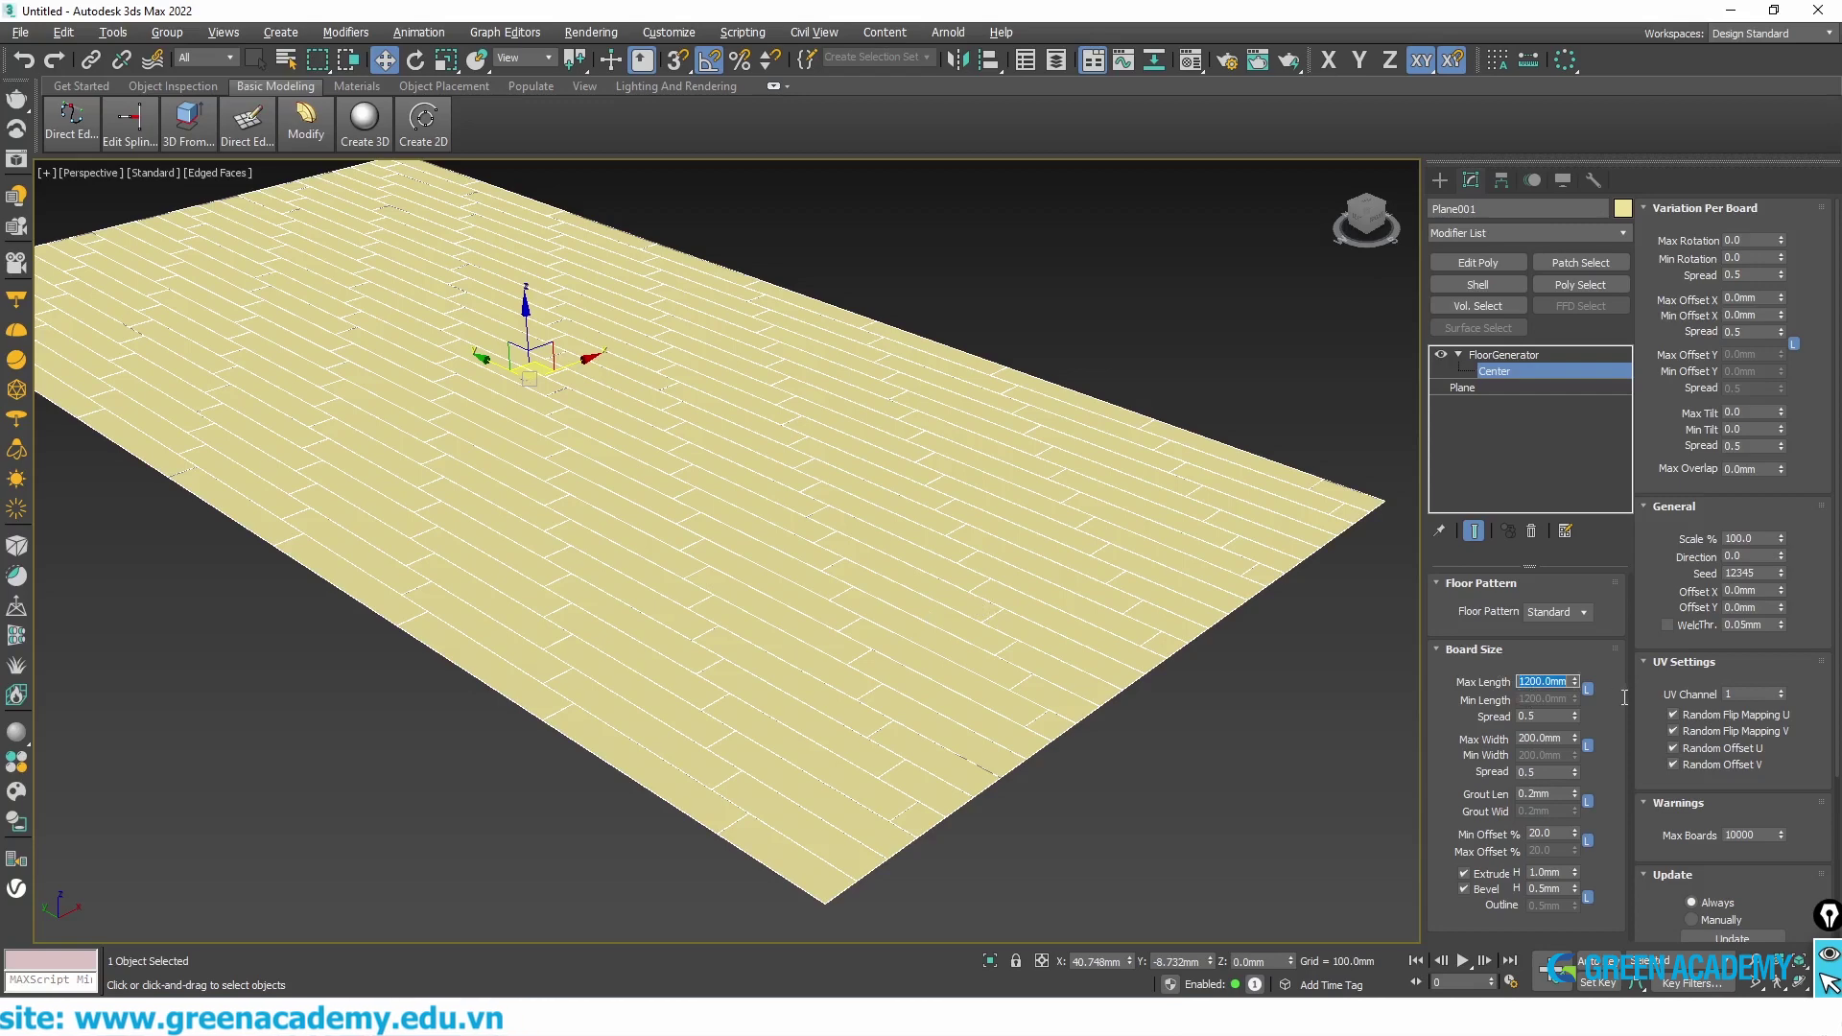
double_click(1565, 738)
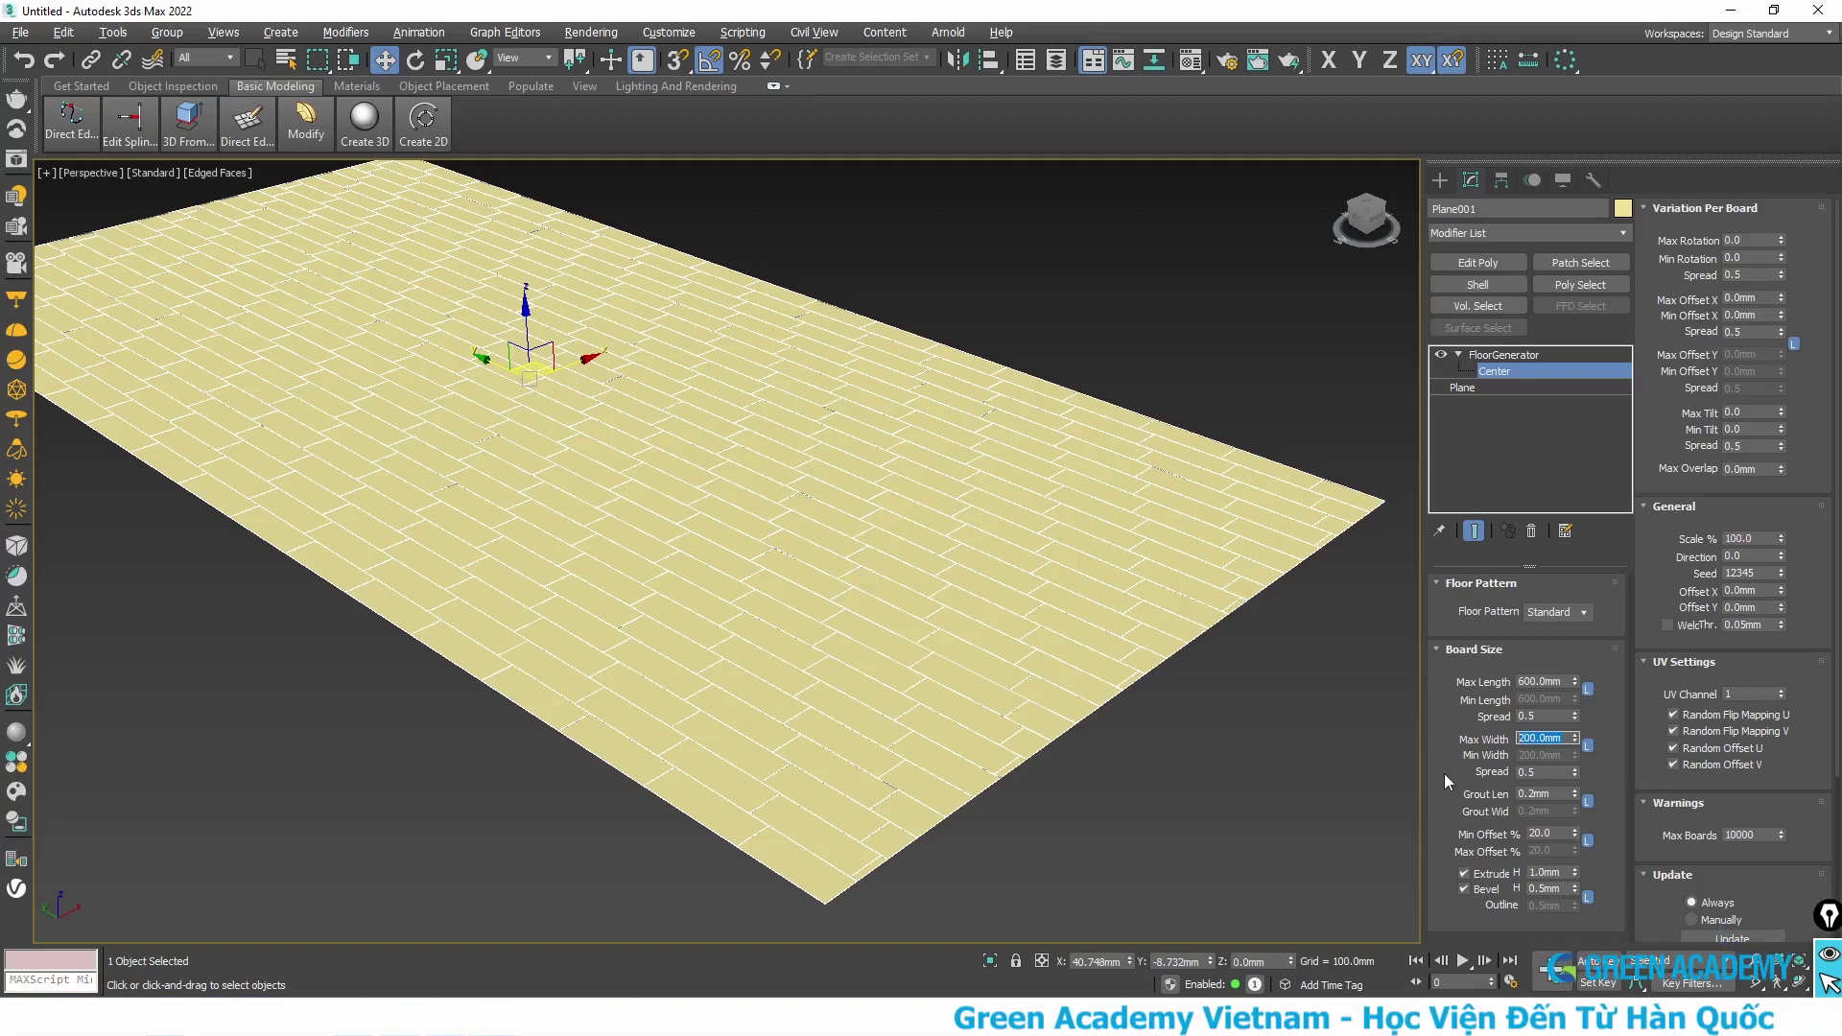
type("600")
key("Return")
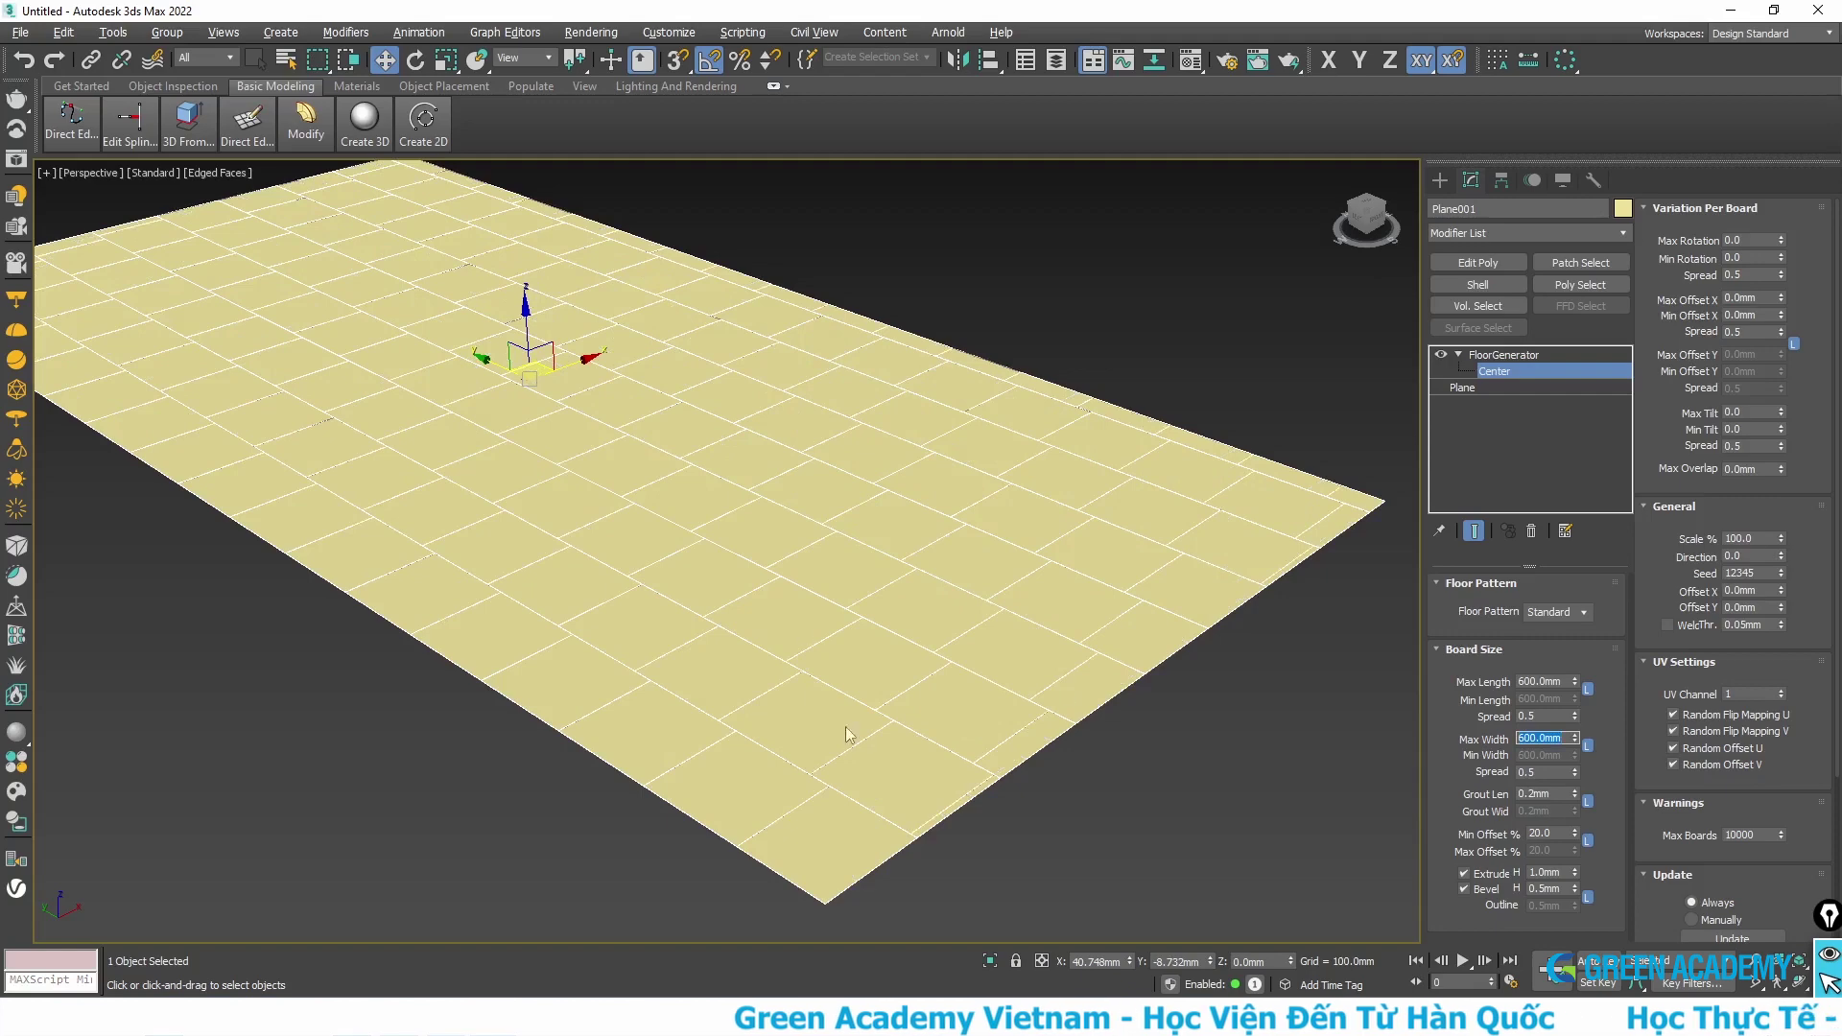
scroll(786, 680, "up", 2)
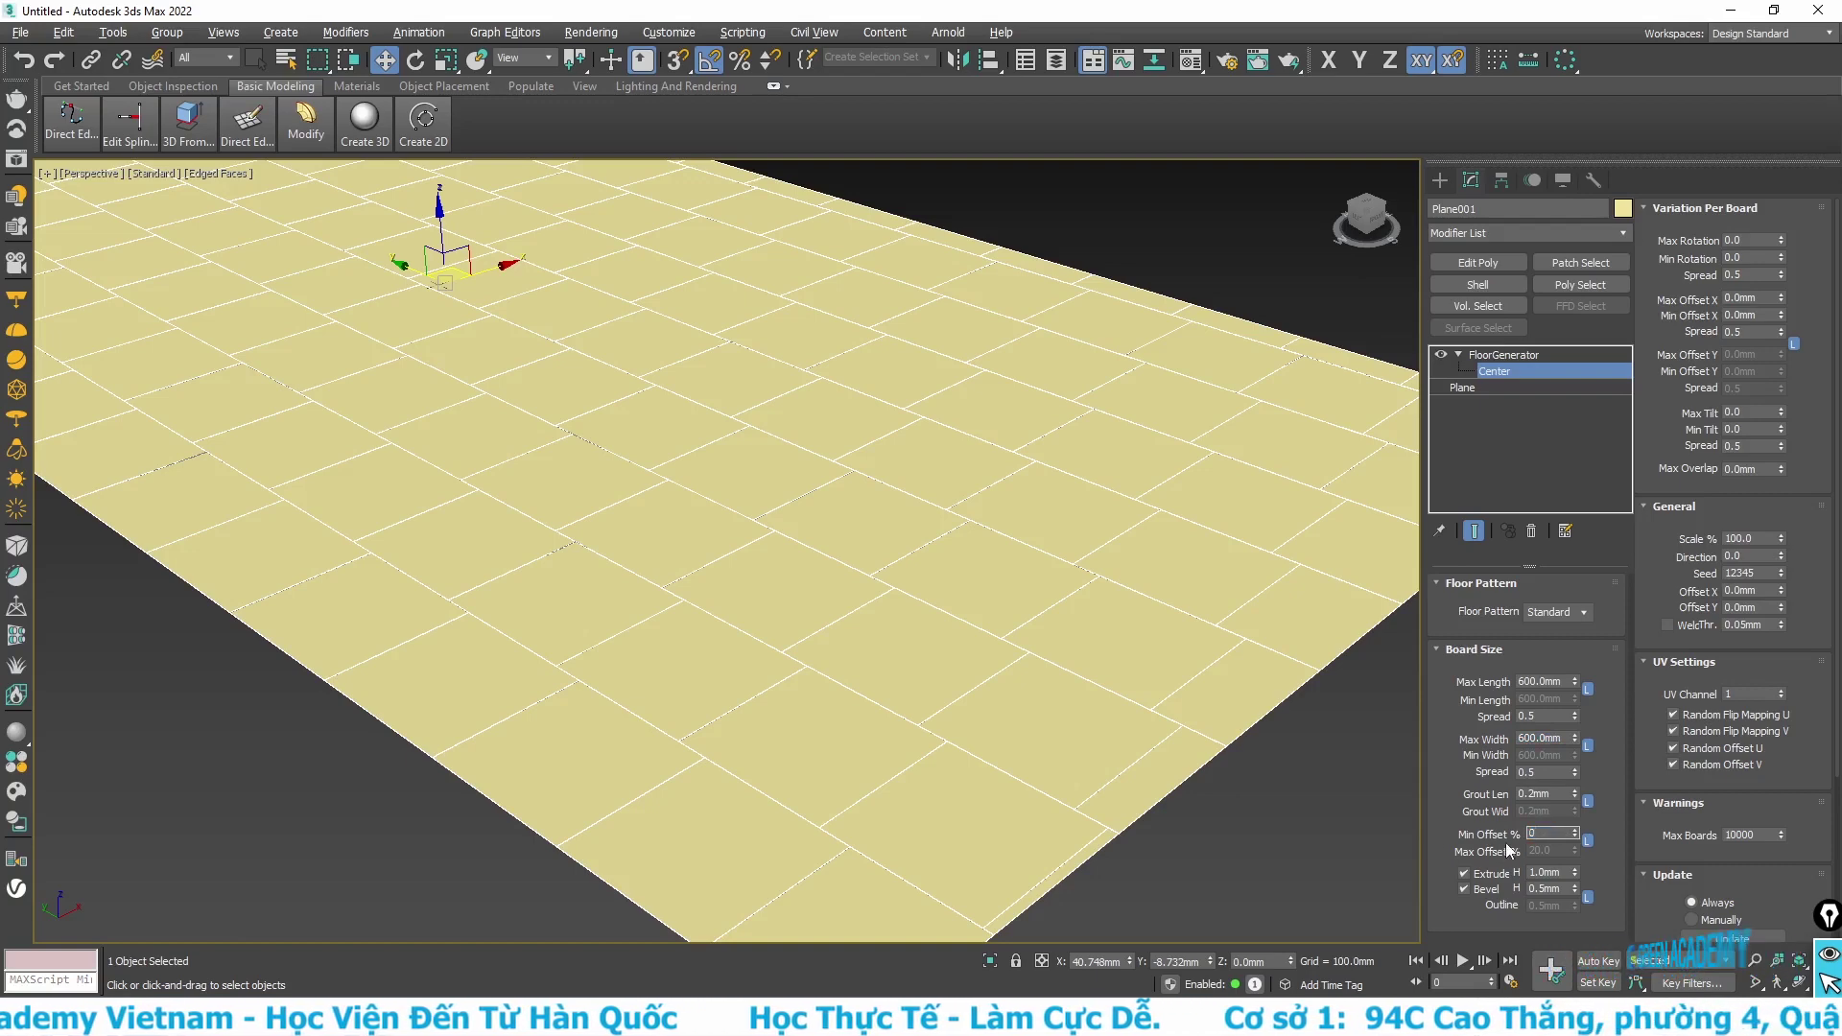
middle_click_drag(811, 724, 787, 758)
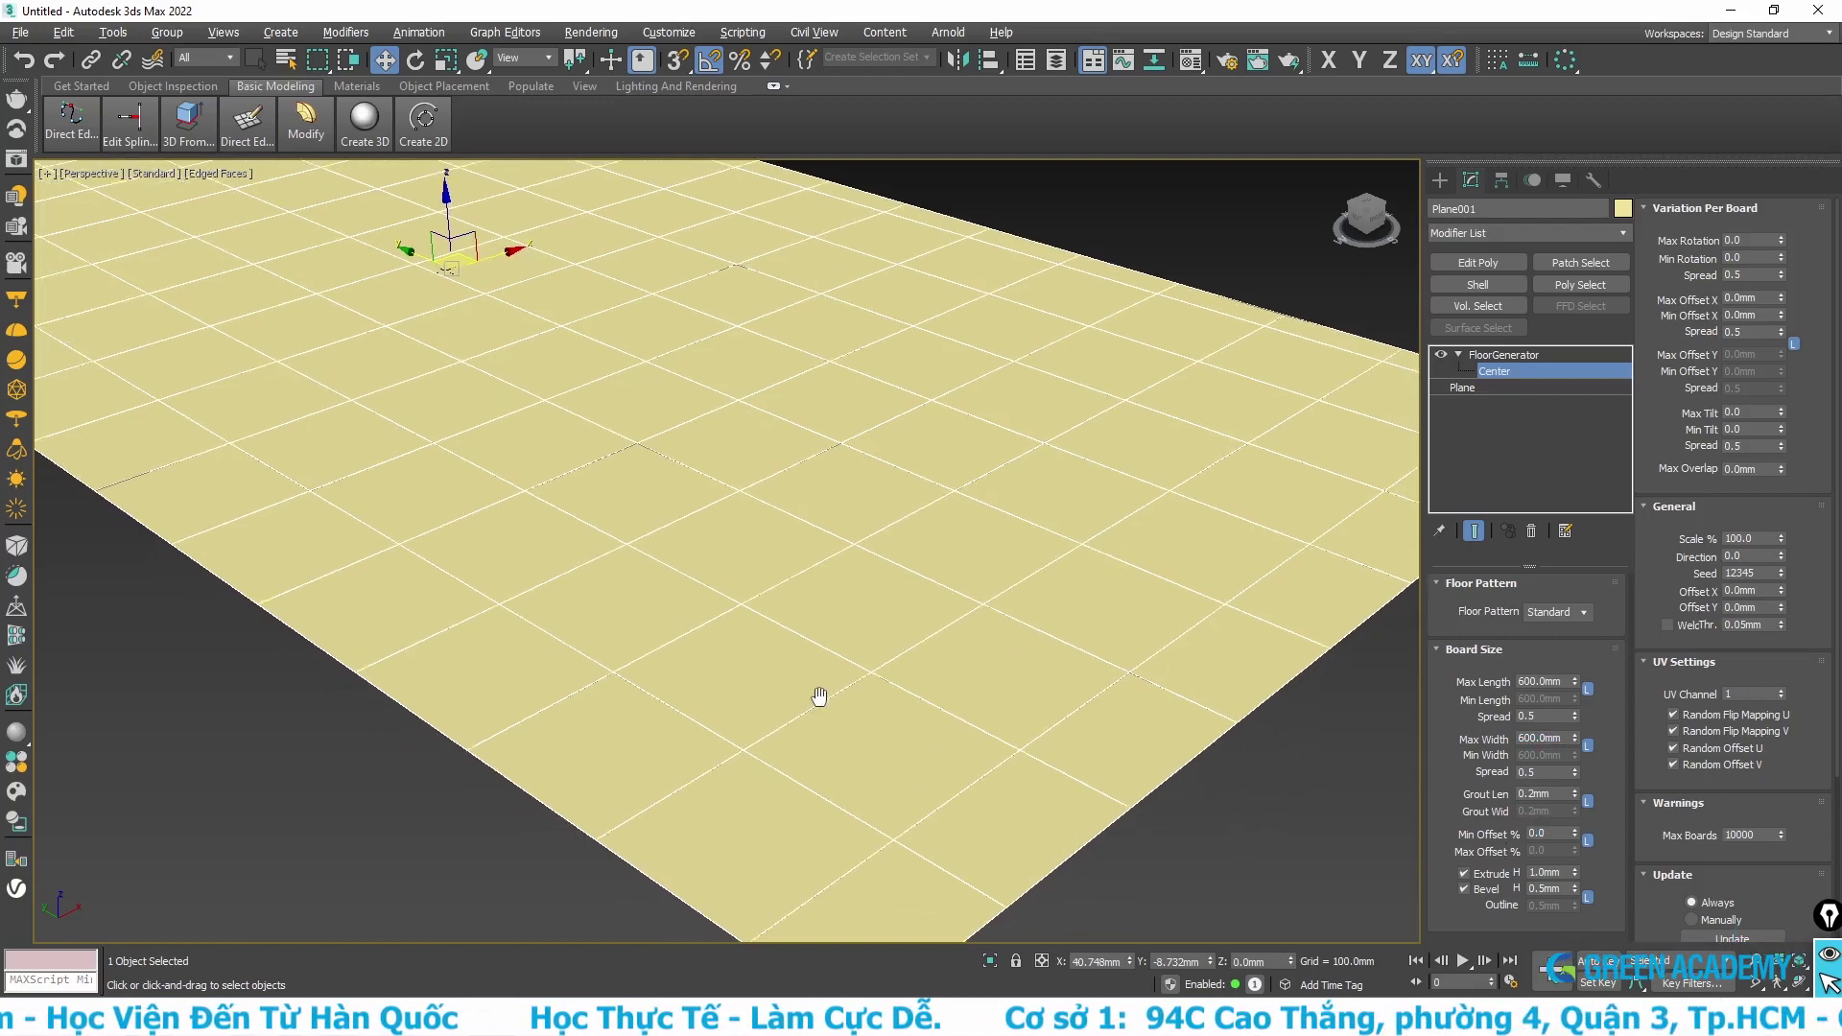
scroll(778, 710, "down", 3)
scroll(837, 758, "up", 4)
scroll(838, 768, "up", 4)
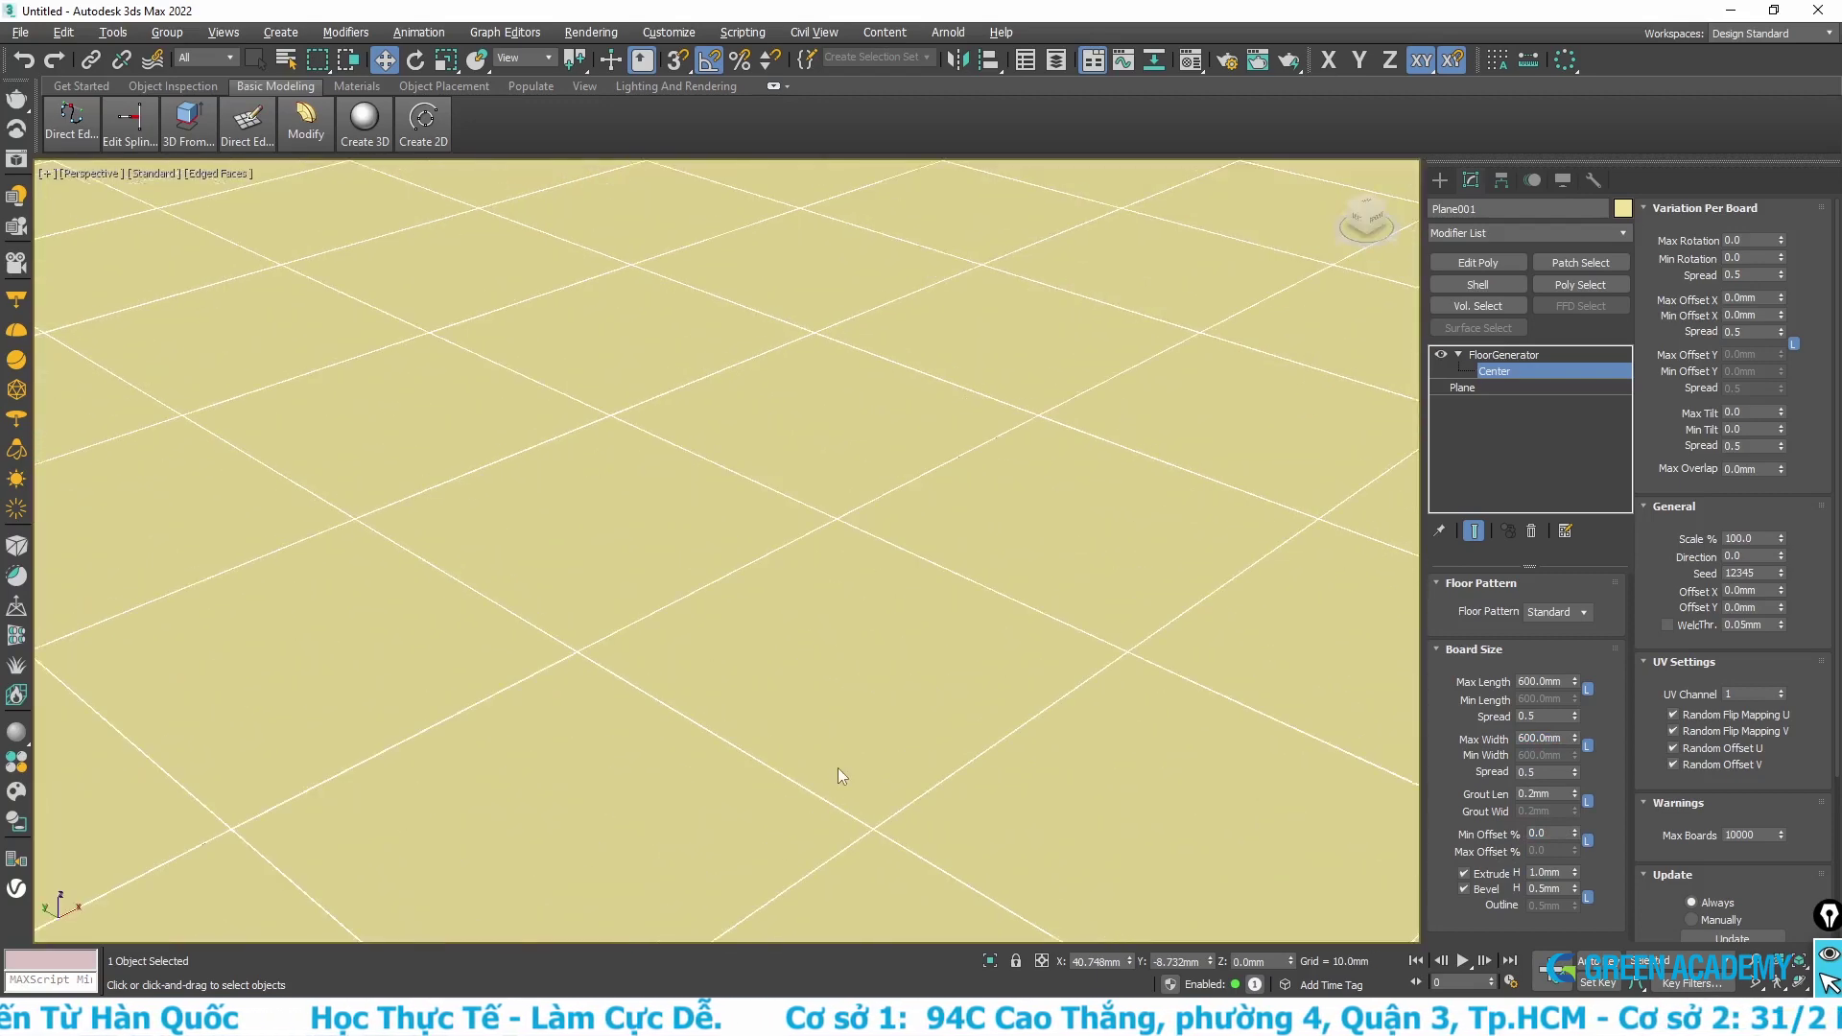
scroll(838, 768, "up", 3)
scroll(726, 620, "up", 2)
scroll(702, 595, "up", 3)
scroll(708, 727, "up", 3)
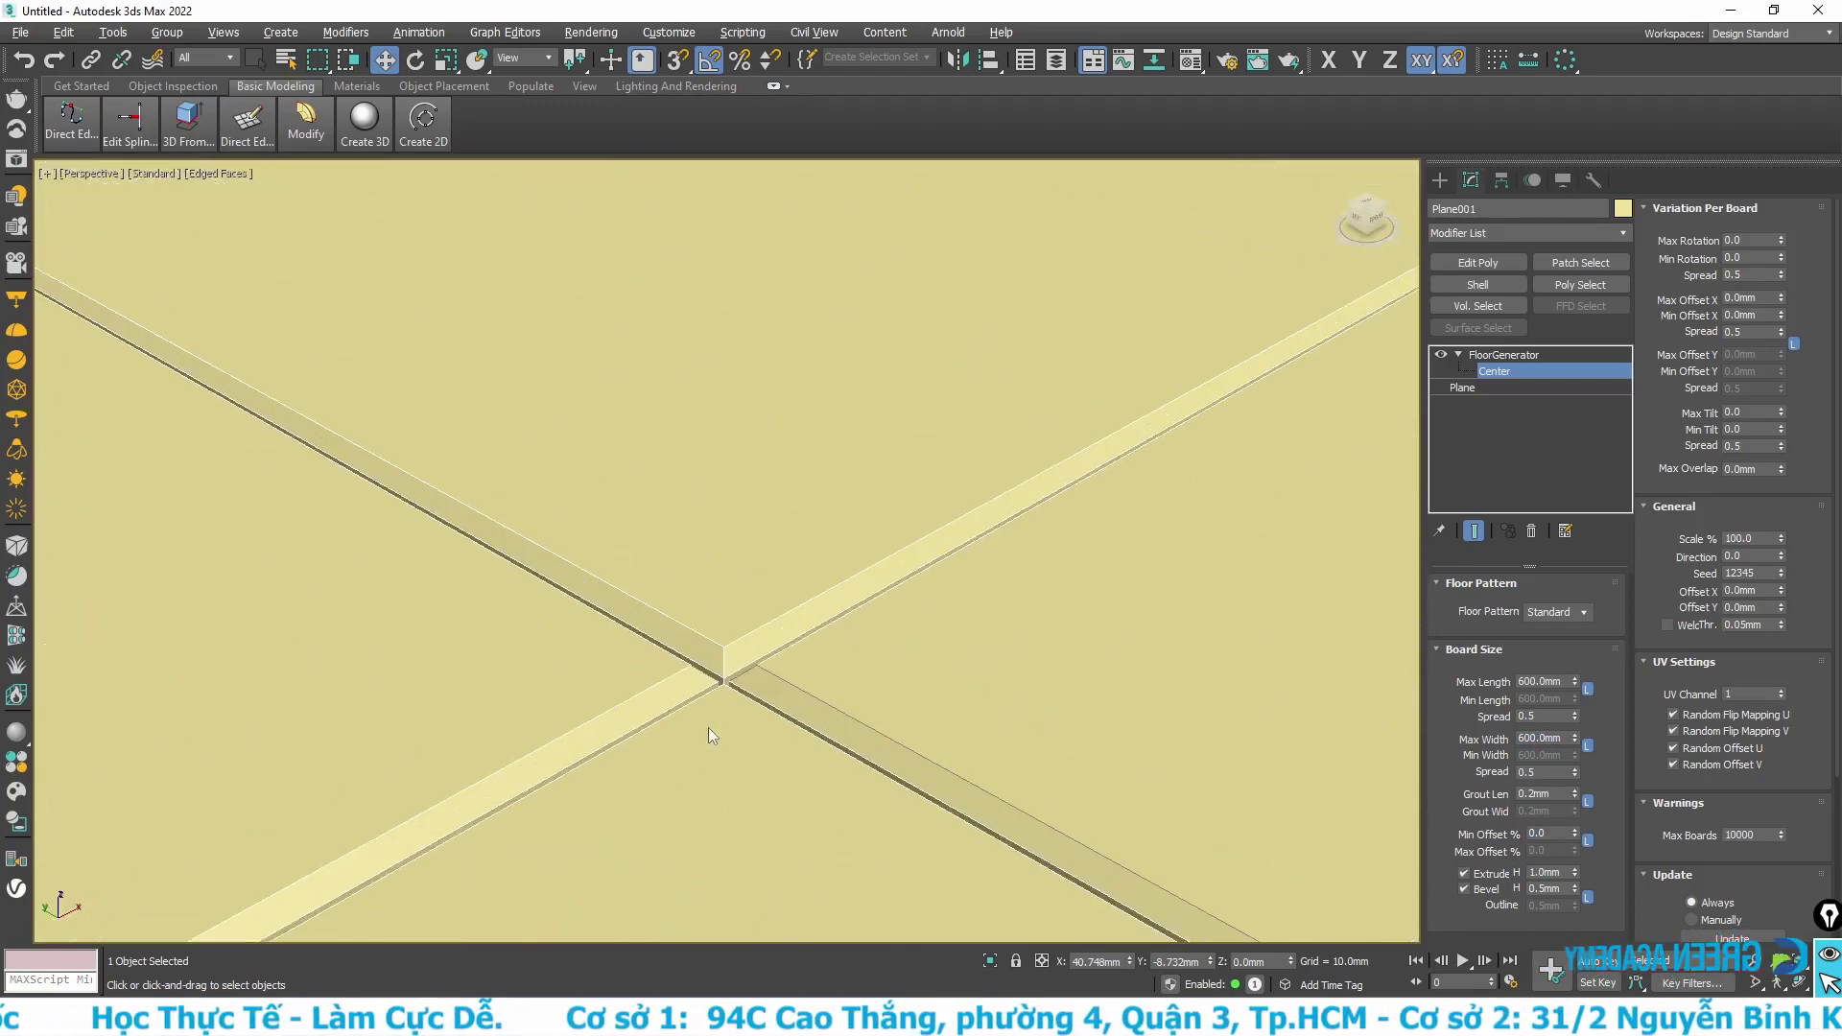
scroll(711, 725, "up", 3)
scroll(711, 726, "up", 3)
scroll(704, 635, "up", 3)
scroll(700, 647, "up", 2)
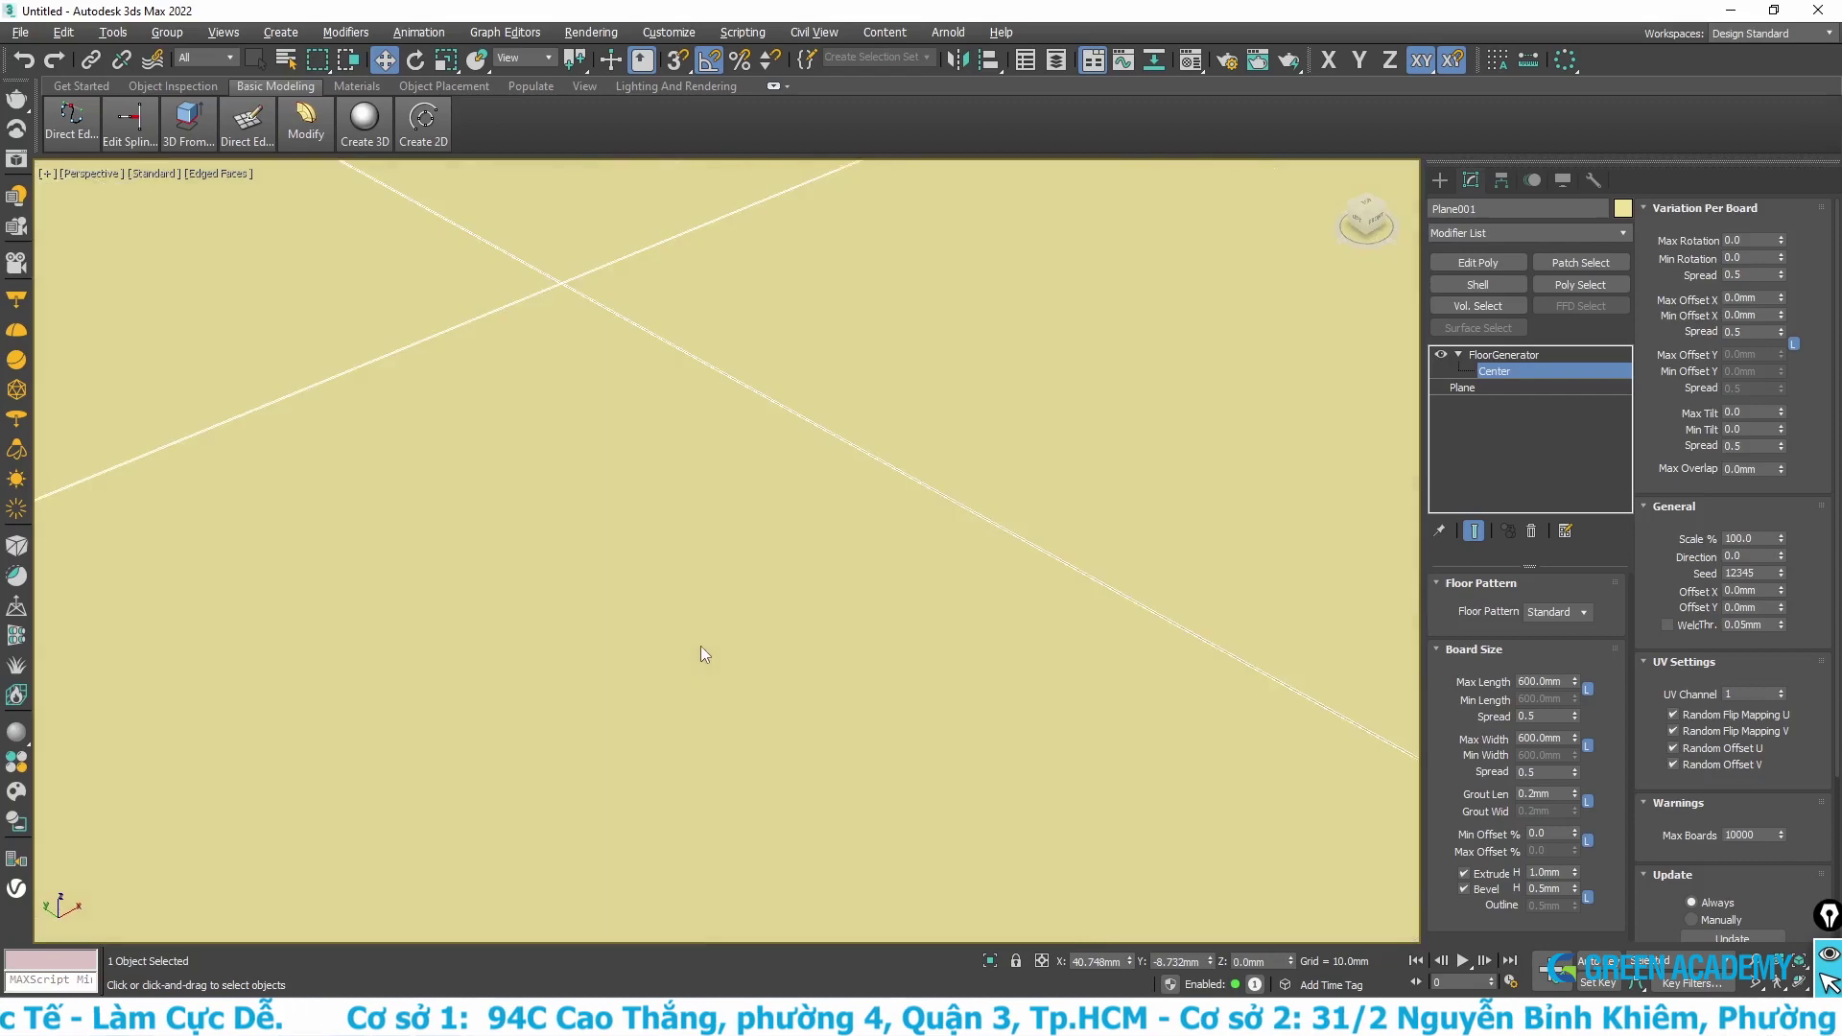
scroll(688, 604, "down", 5)
scroll(595, 752, "up", 4)
scroll(706, 600, "up", 2)
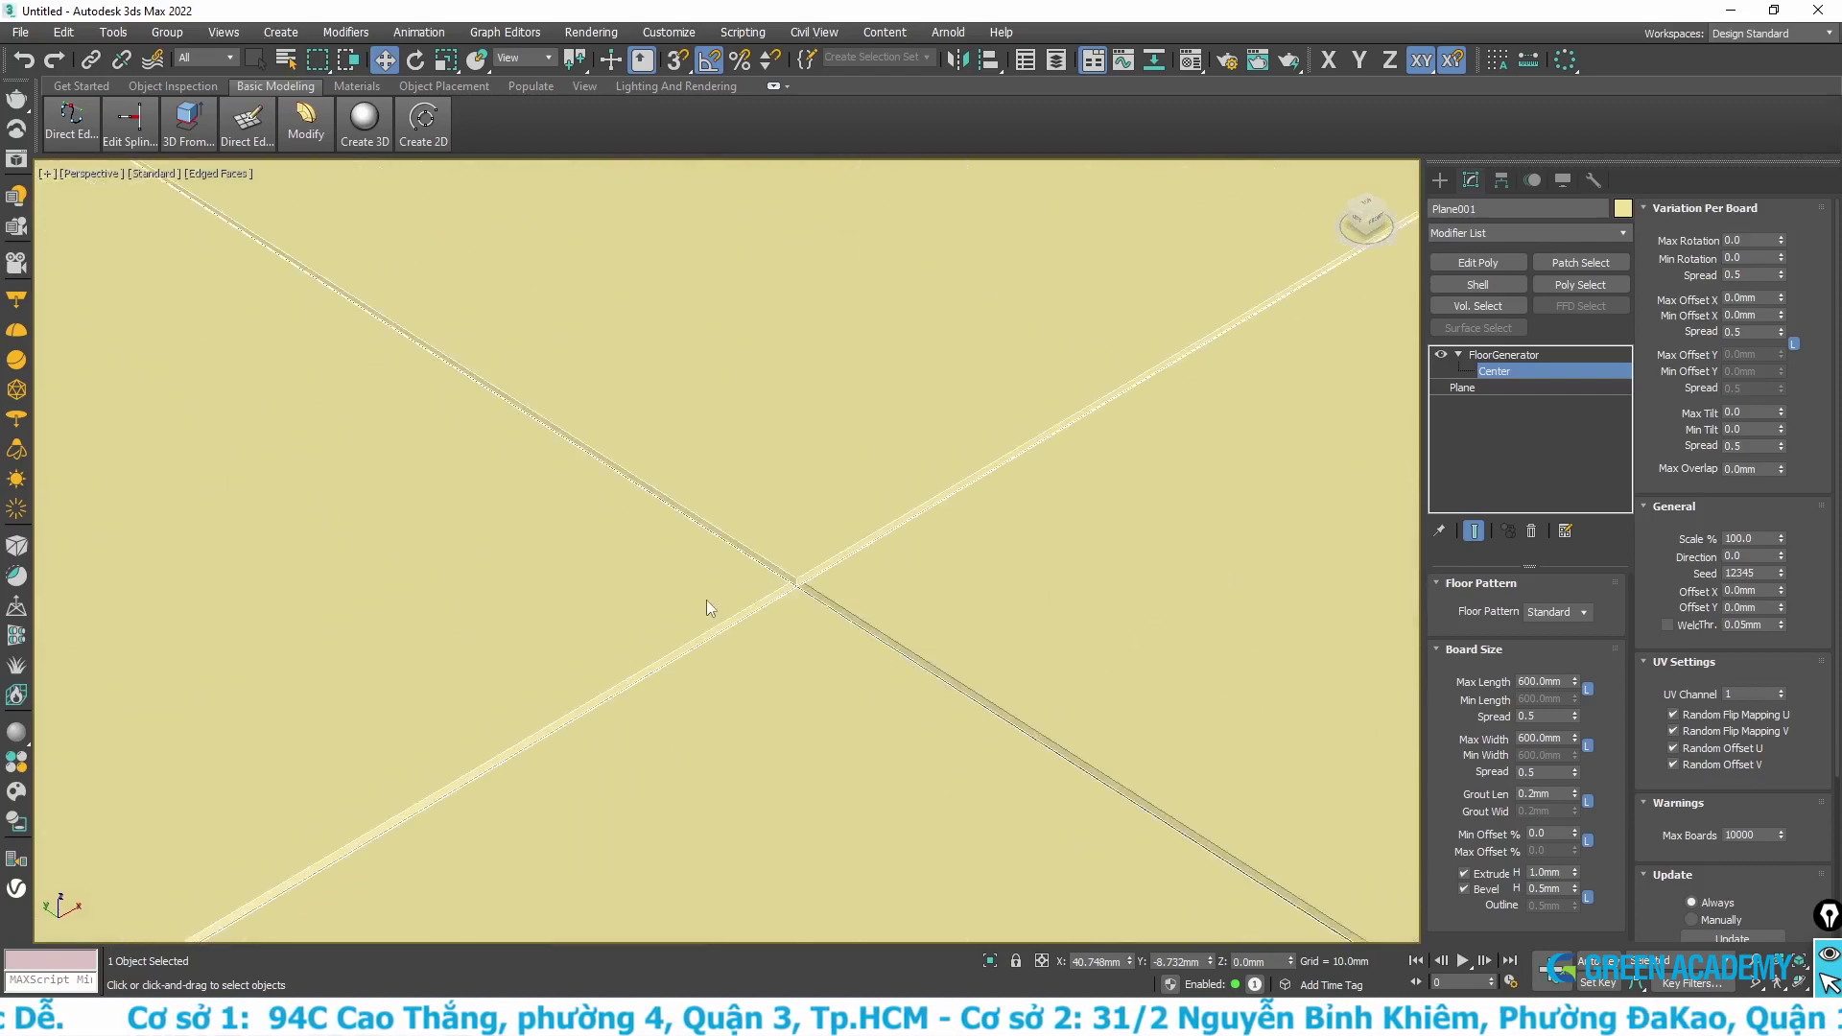
scroll(814, 563, "up", 2)
scroll(813, 562, "up", 2)
scroll(901, 505, "up", 2)
scroll(770, 510, "up", 2)
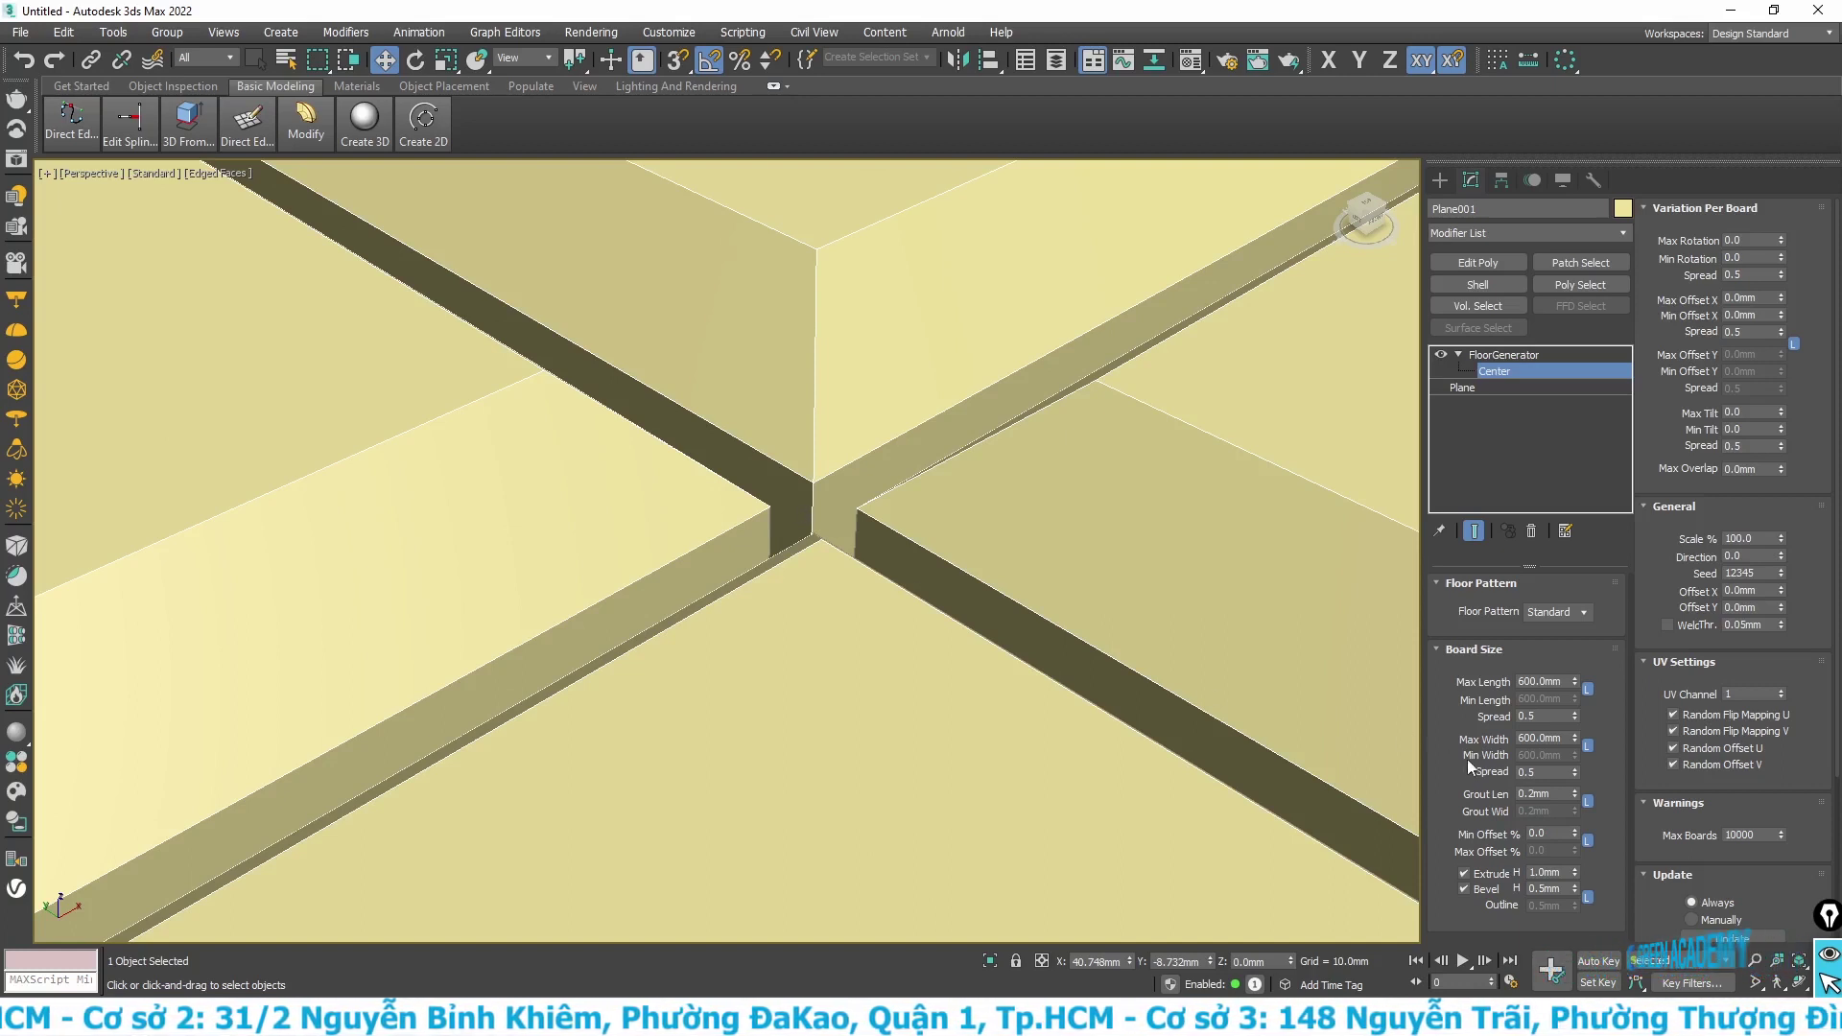
double_click(1552, 716)
type("0")
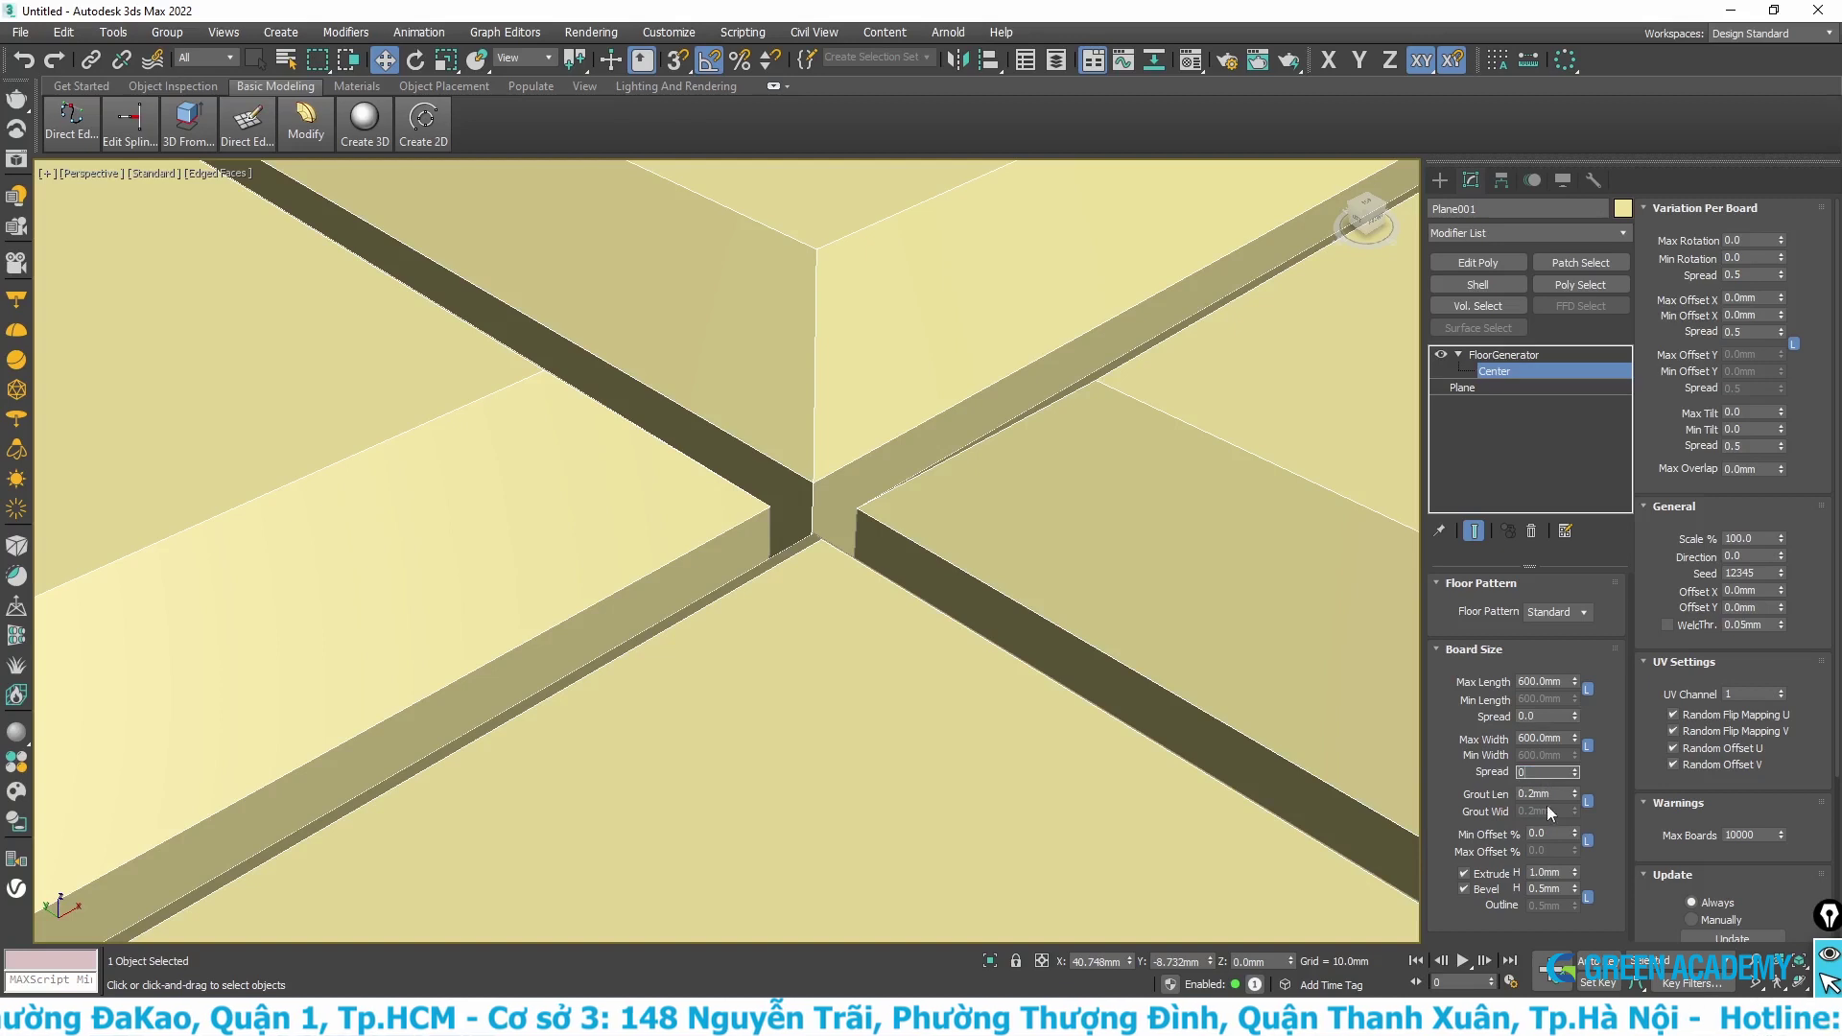
key("Tab")
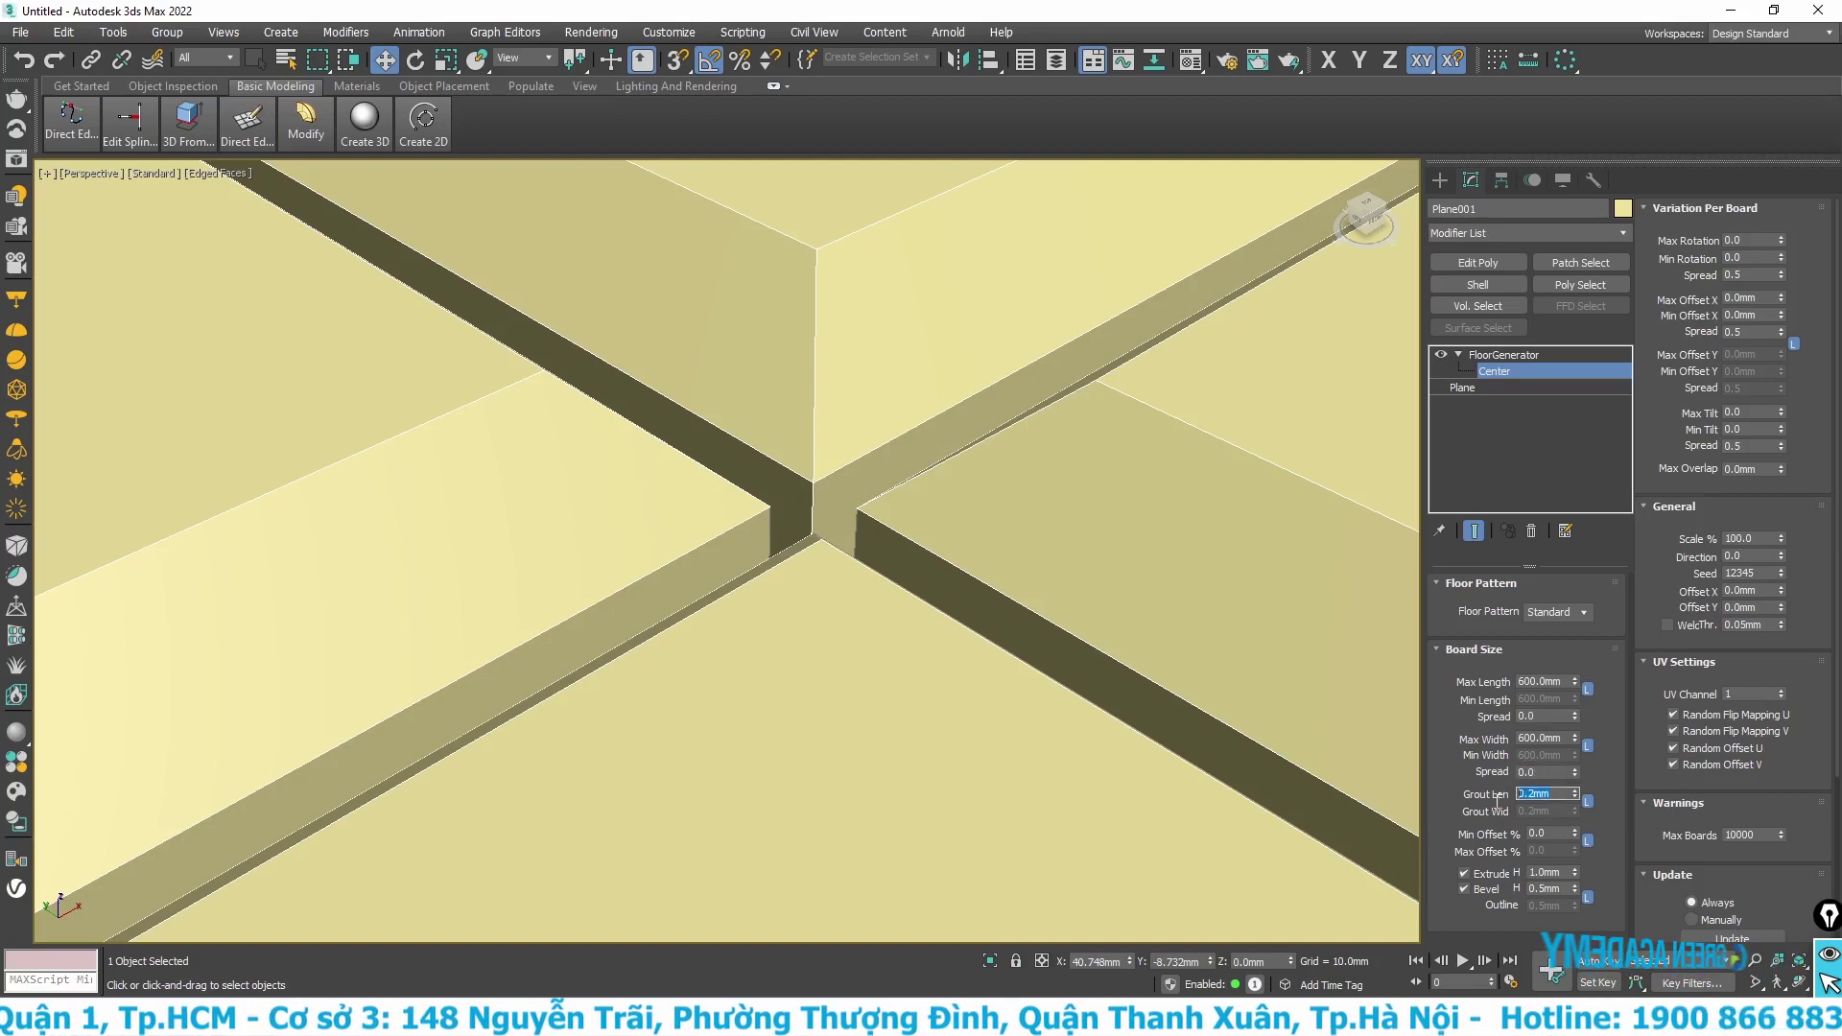
type("0")
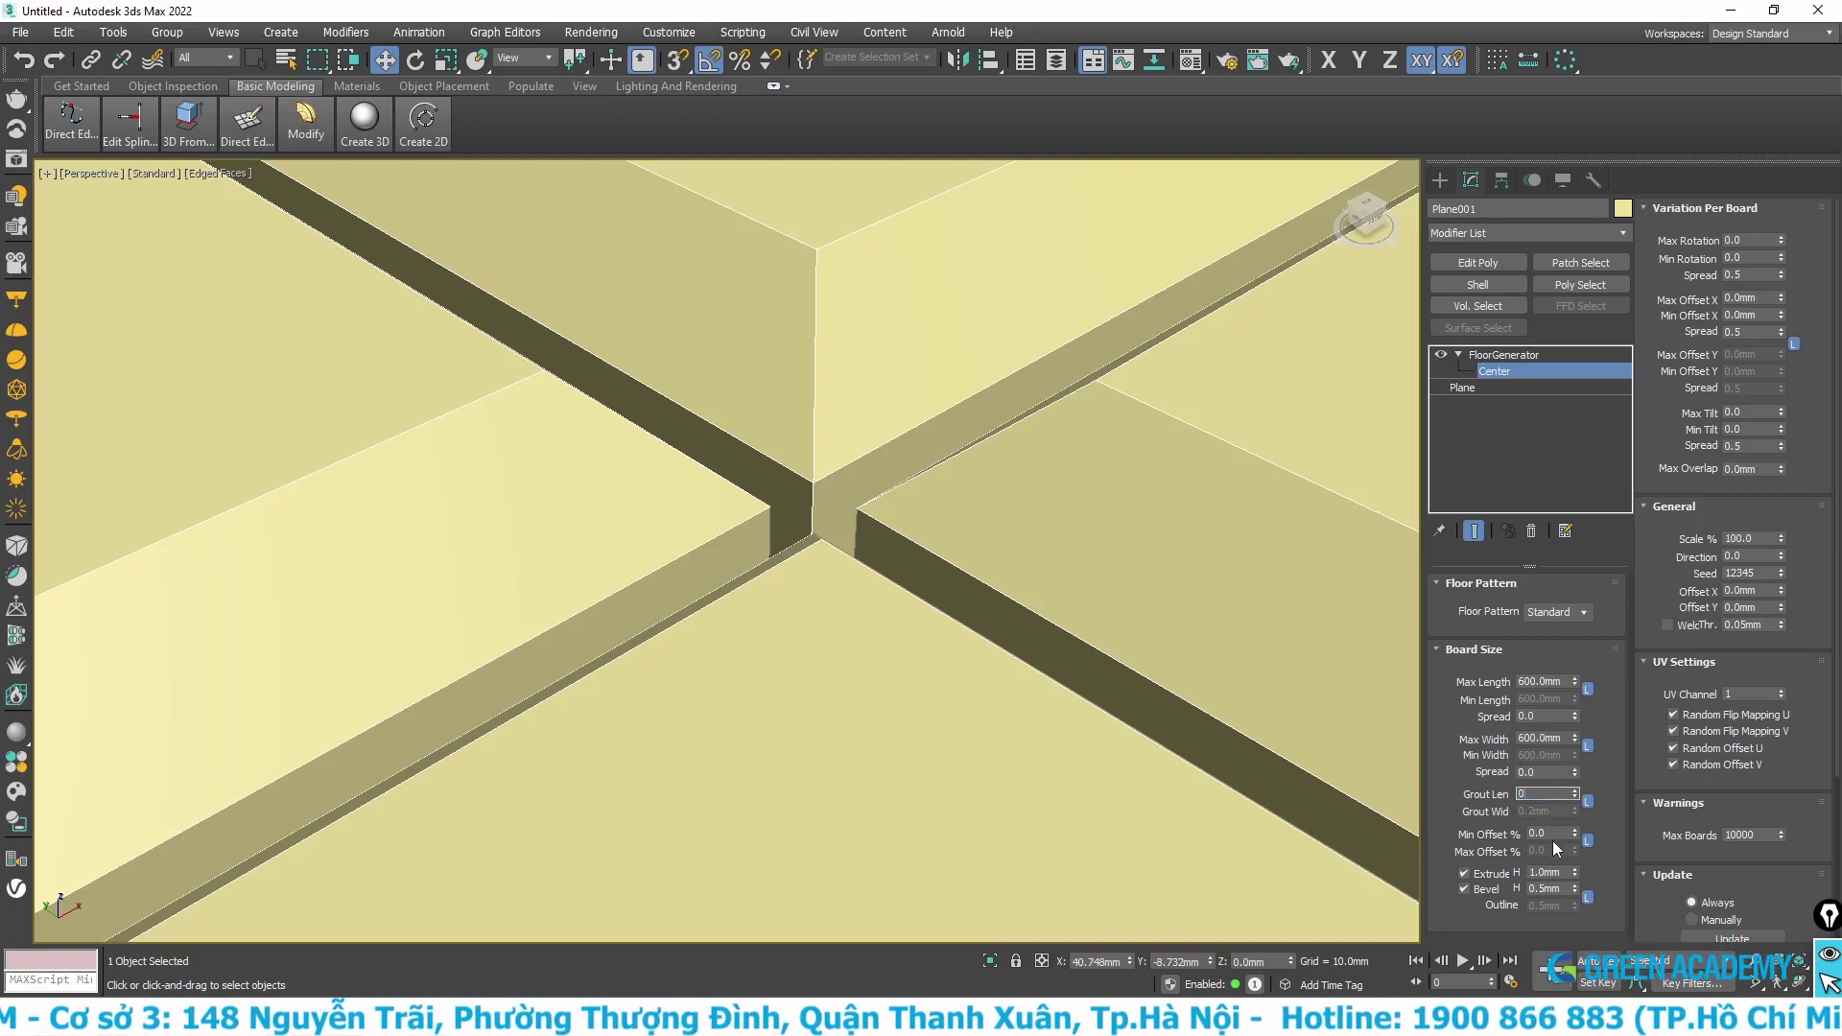
left_click(1554, 833)
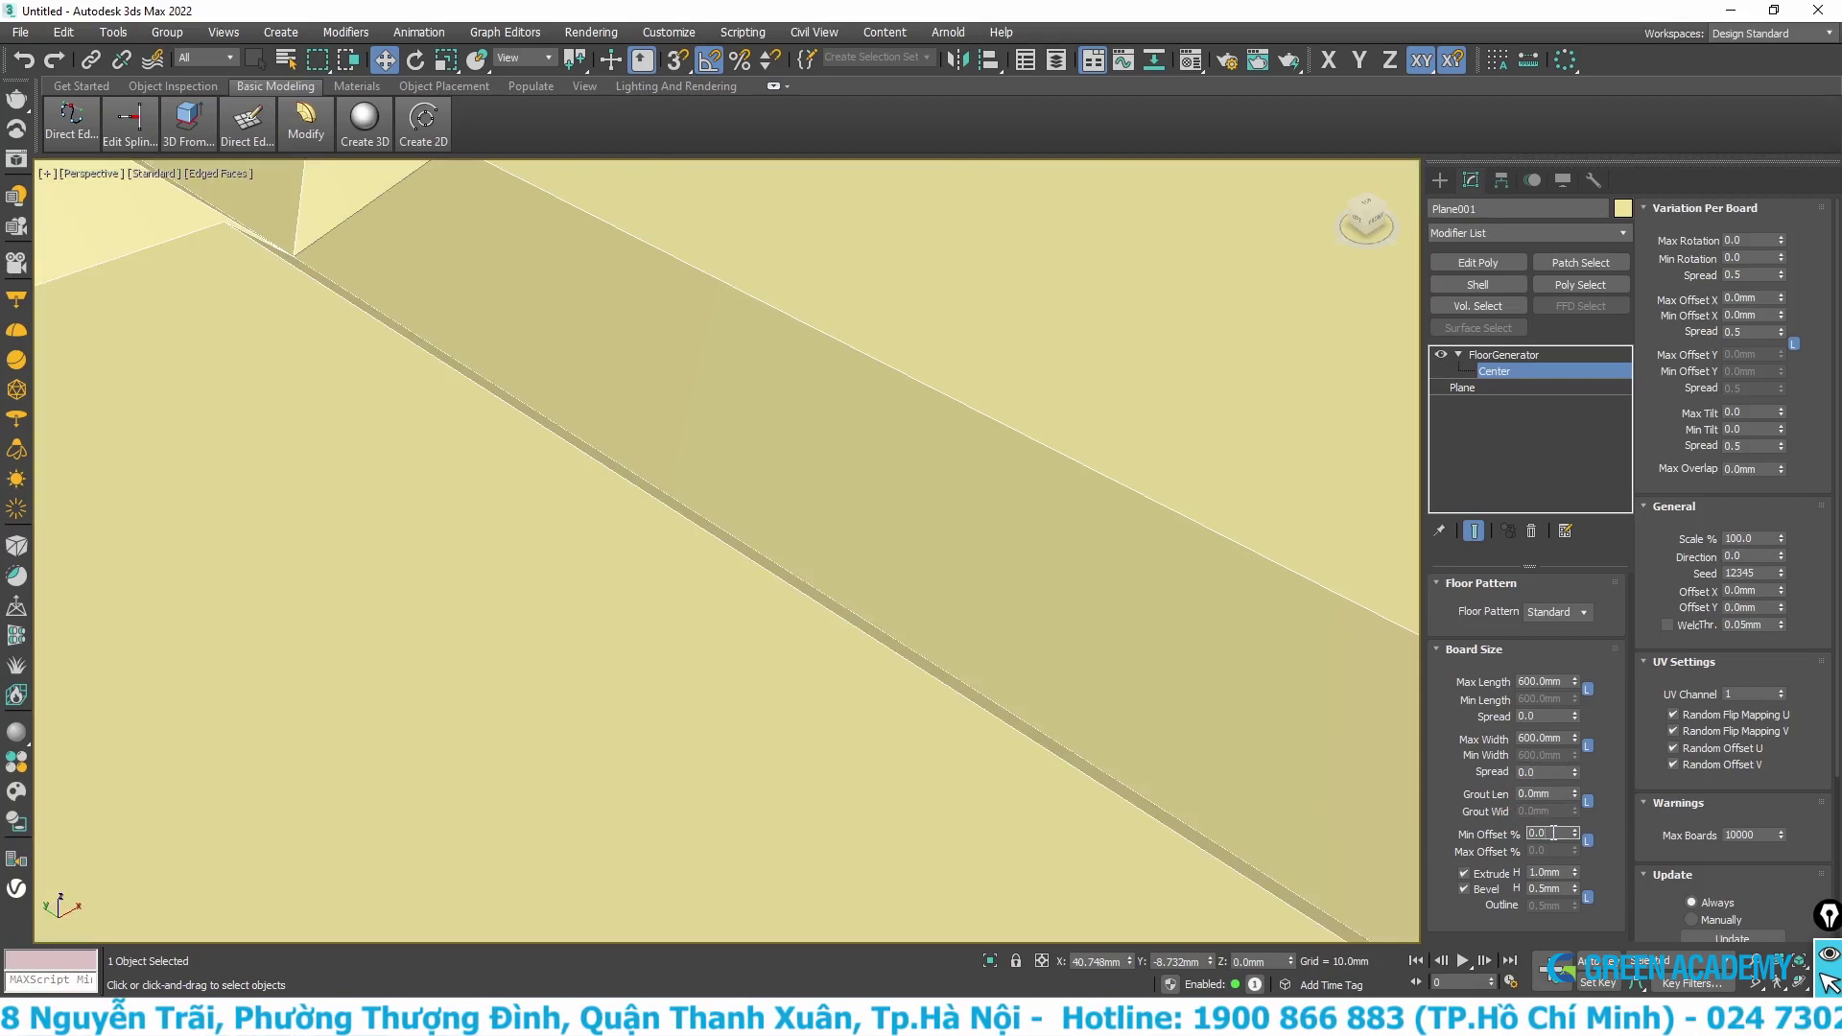
left_click(1546, 722)
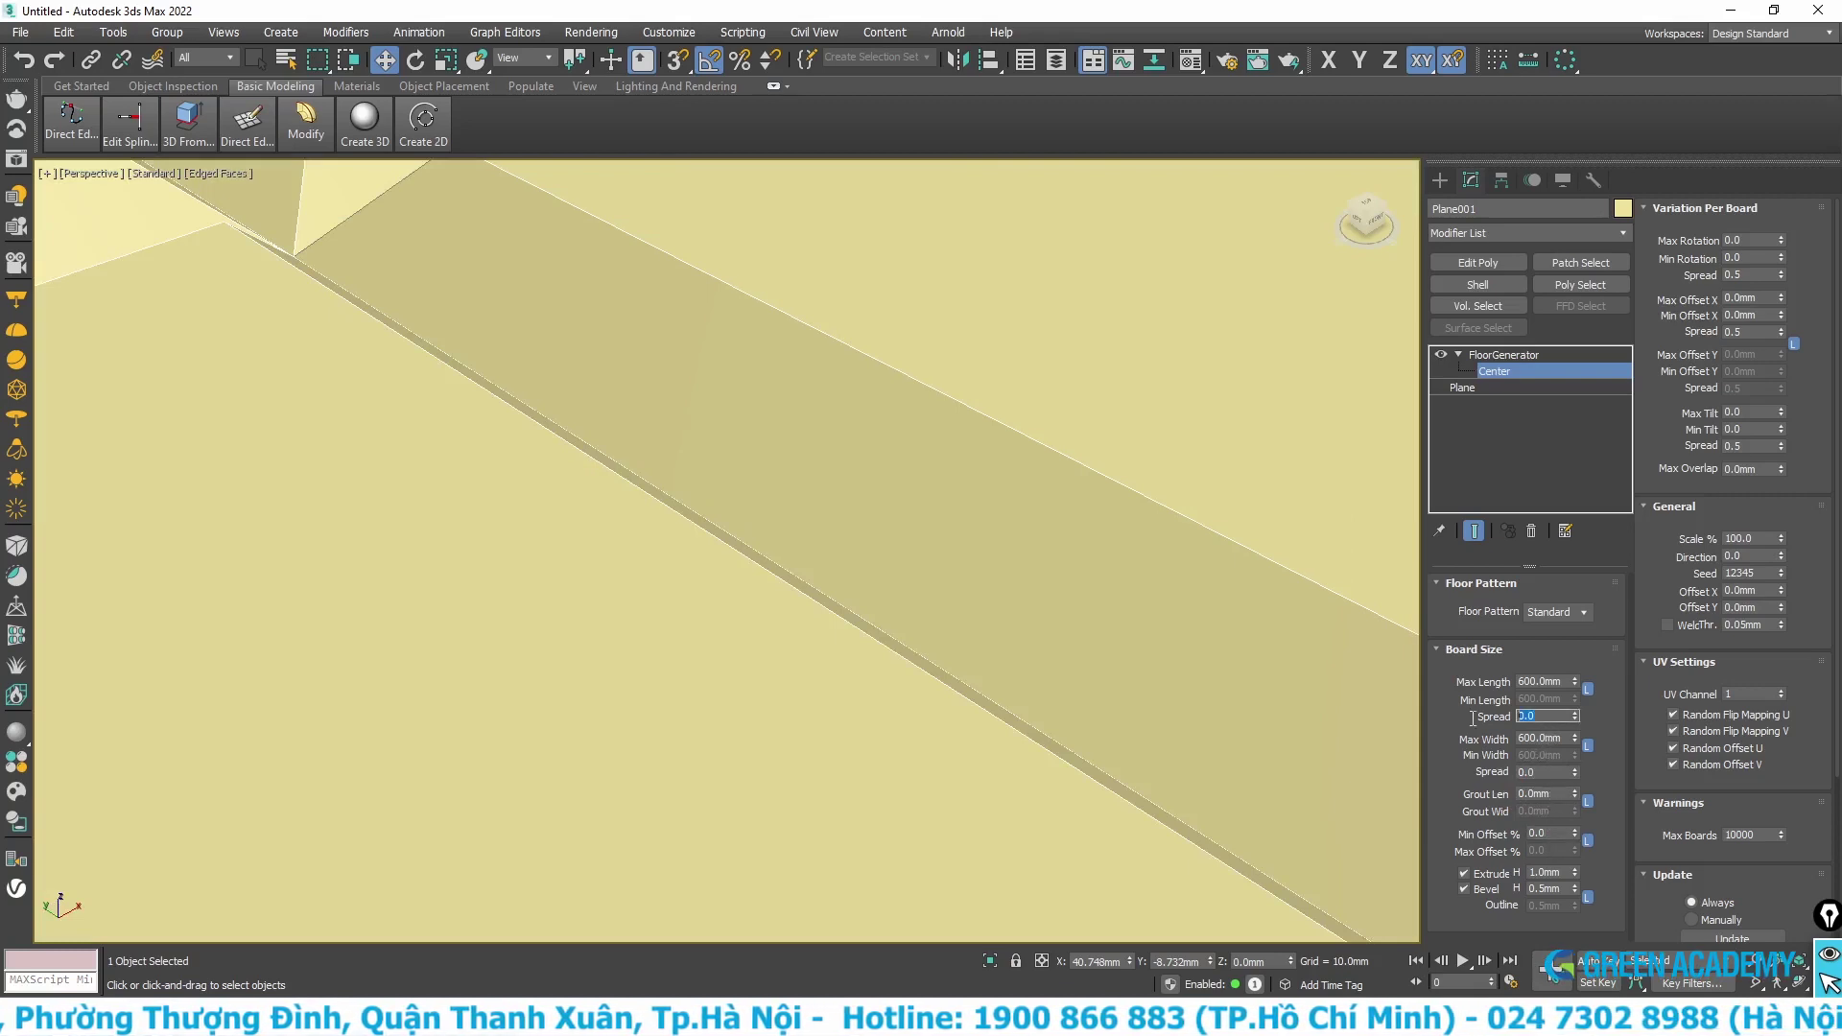
type(".5")
left_click(1544, 767)
type(".5")
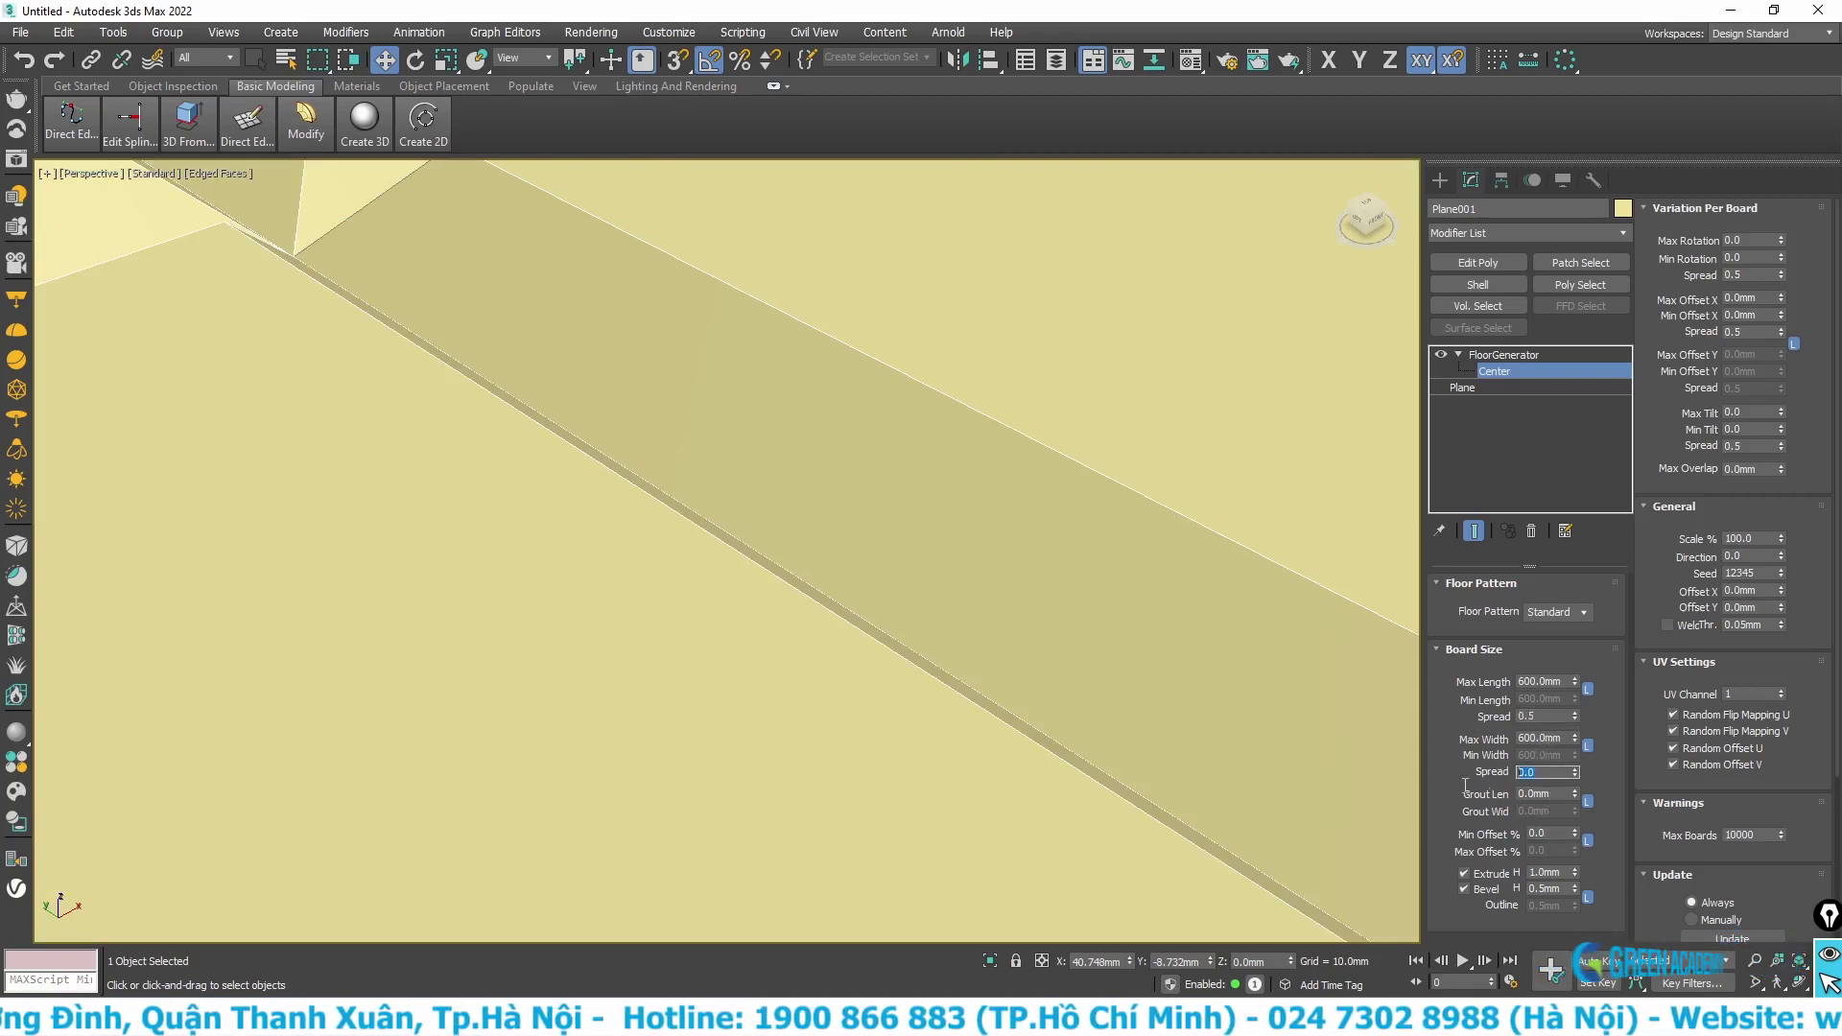
key("Tab")
type(".2")
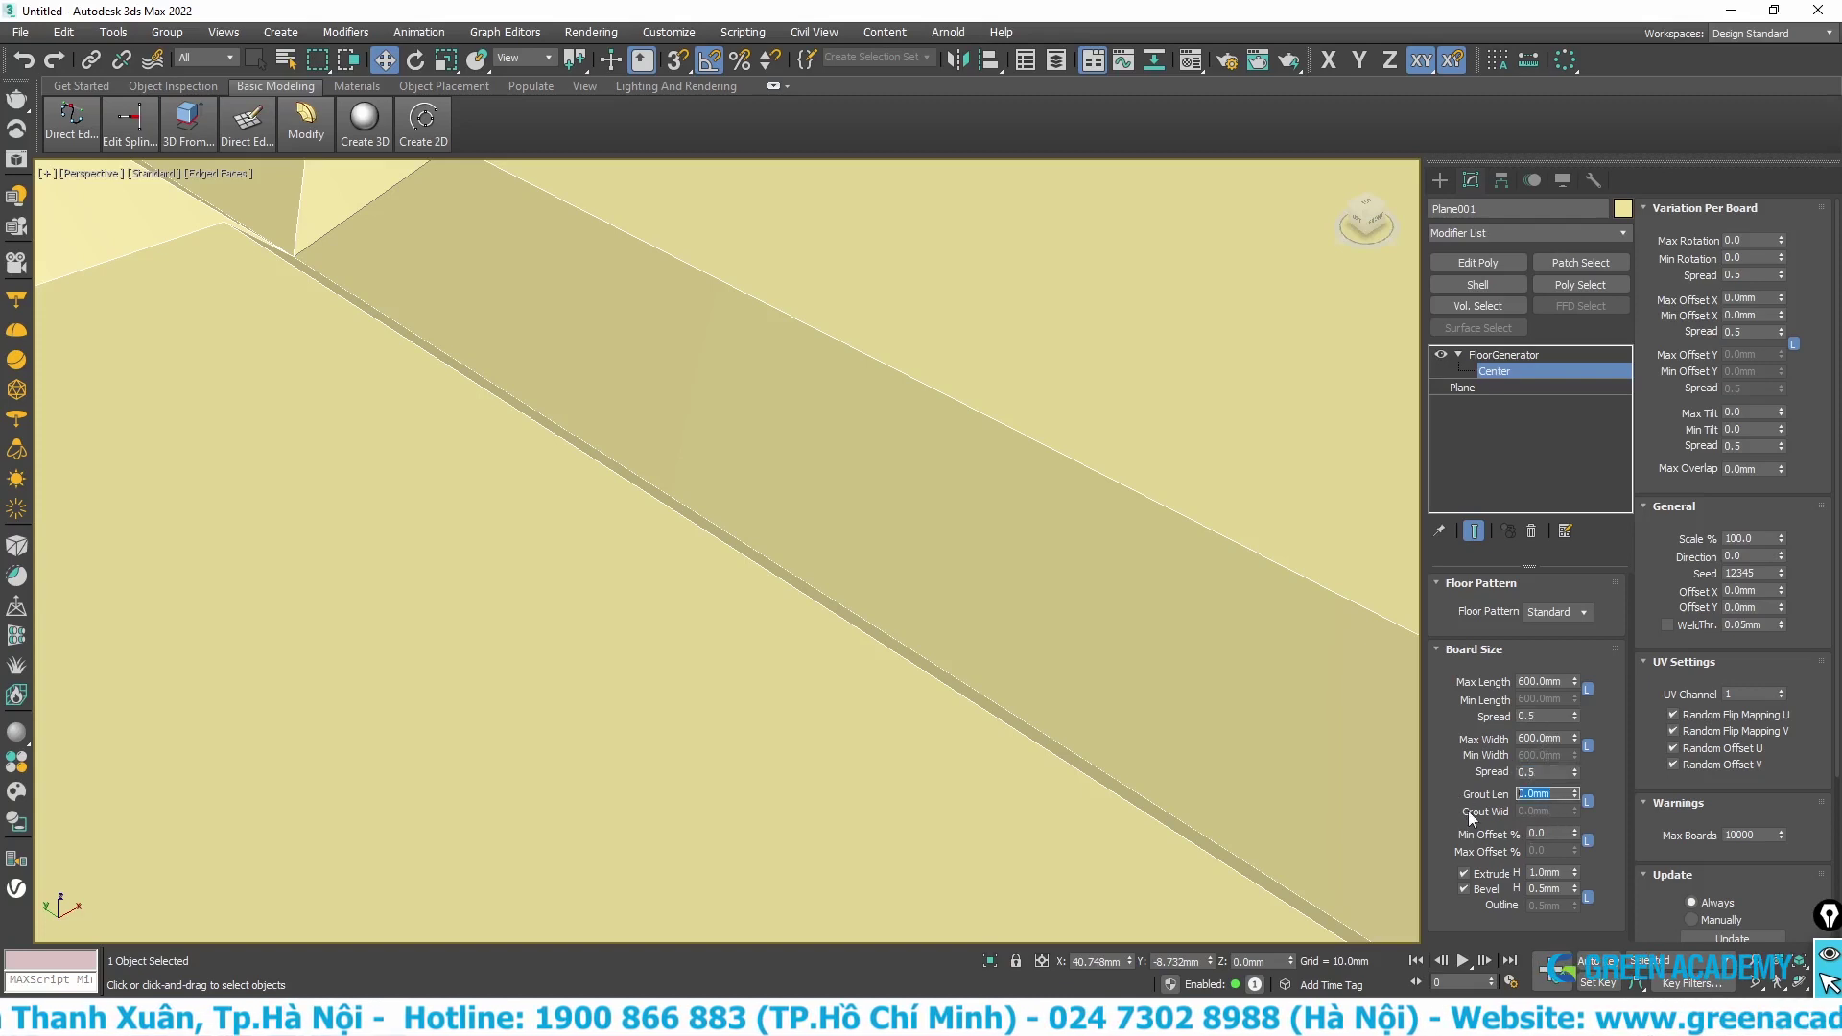
left_click(1551, 766)
scroll(902, 630, "down", 2)
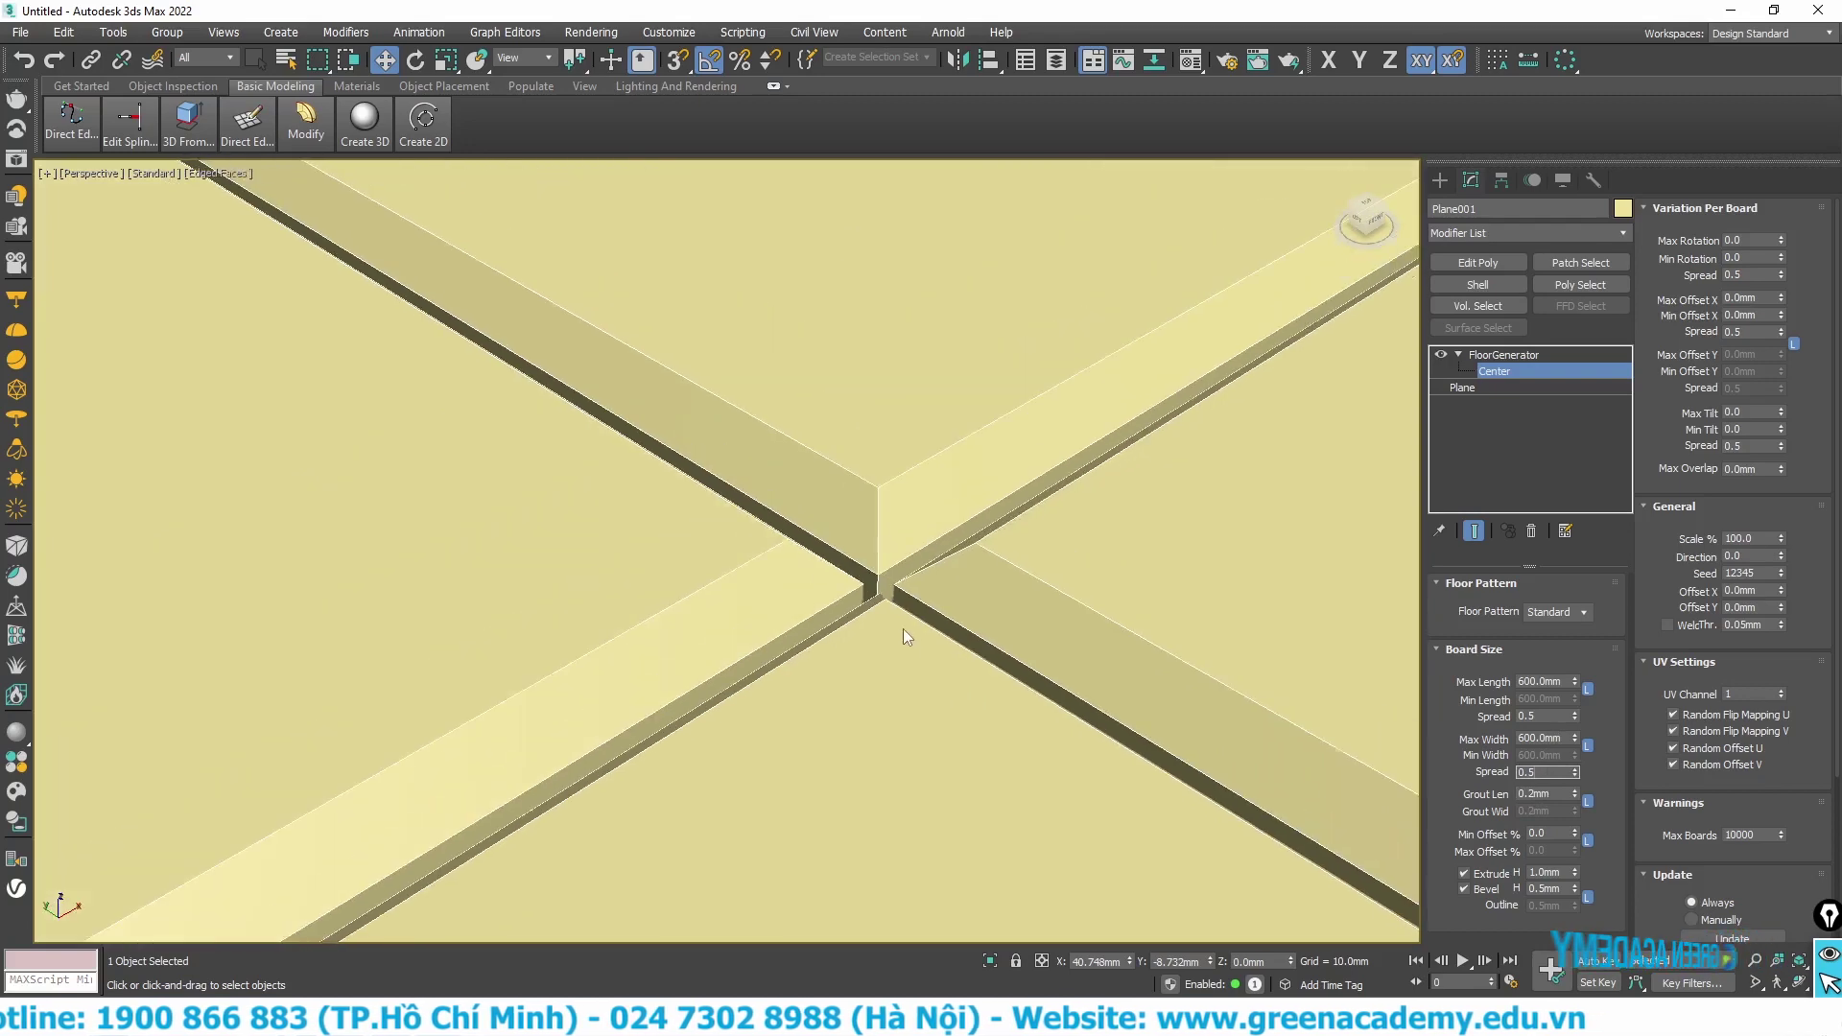
scroll(902, 629, "down", 1)
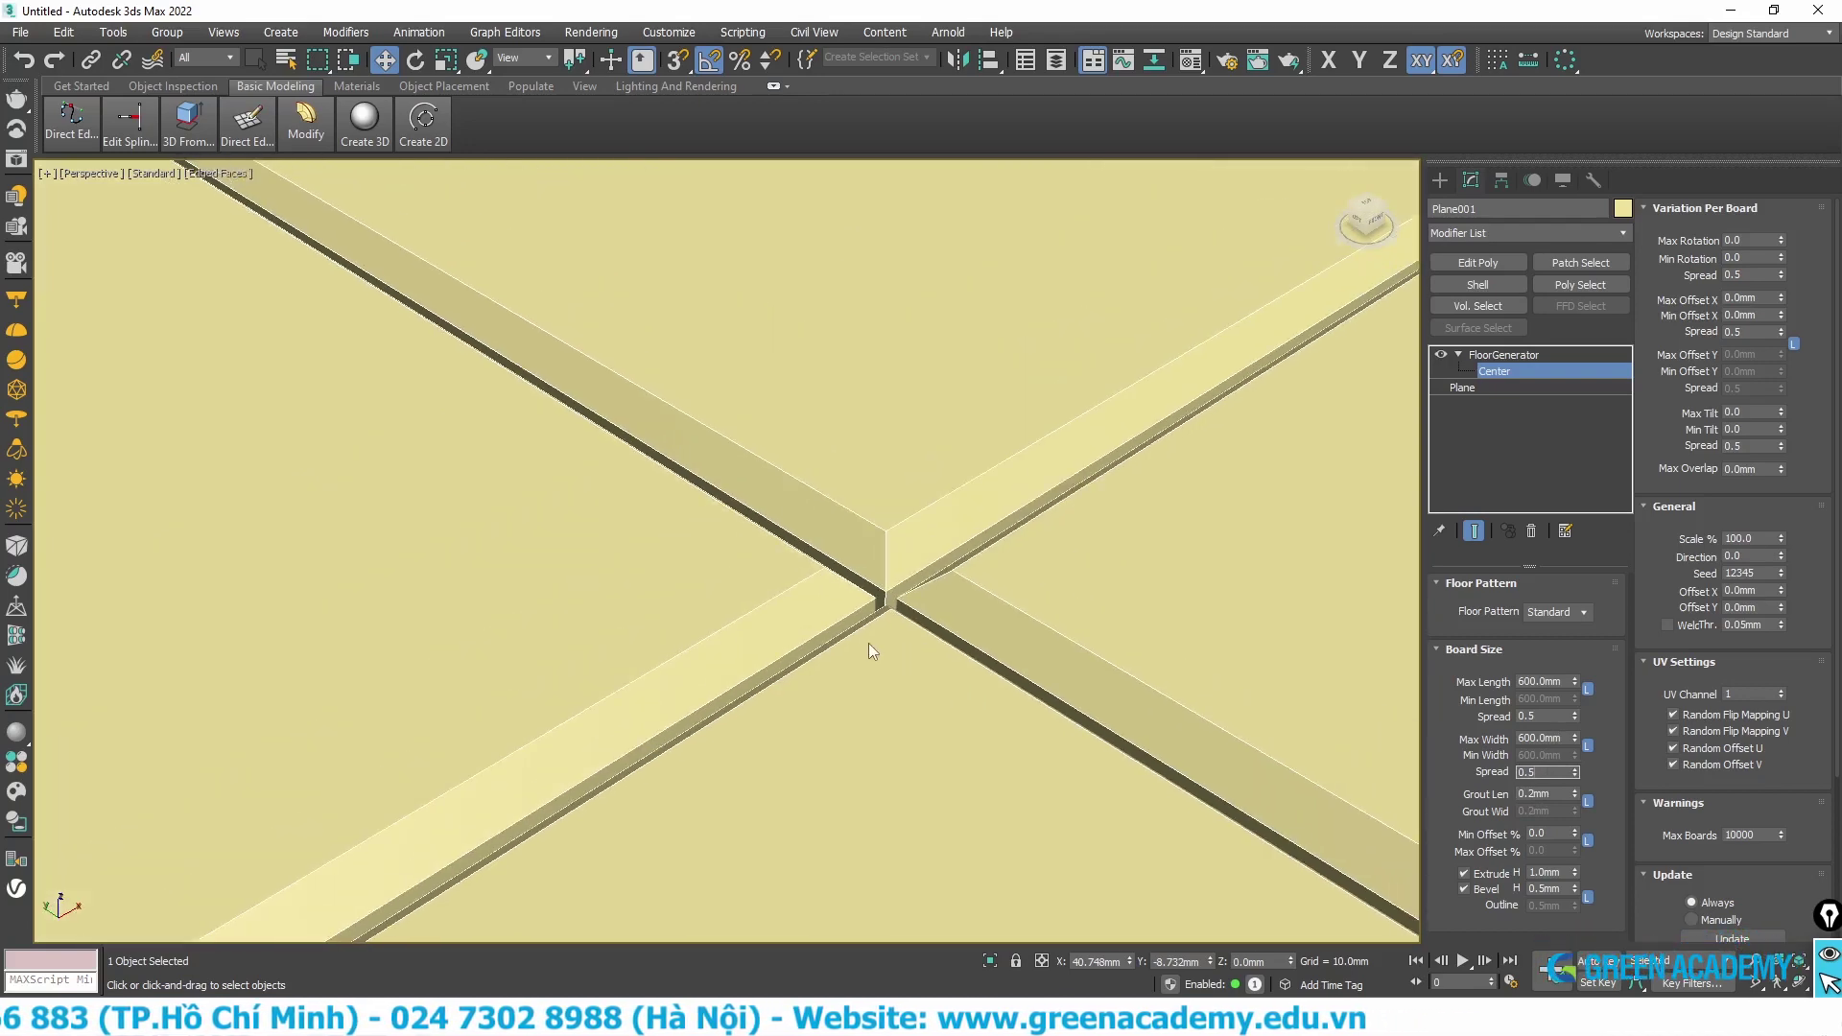
scroll(873, 638, "up", 1)
scroll(892, 626, "up", 1)
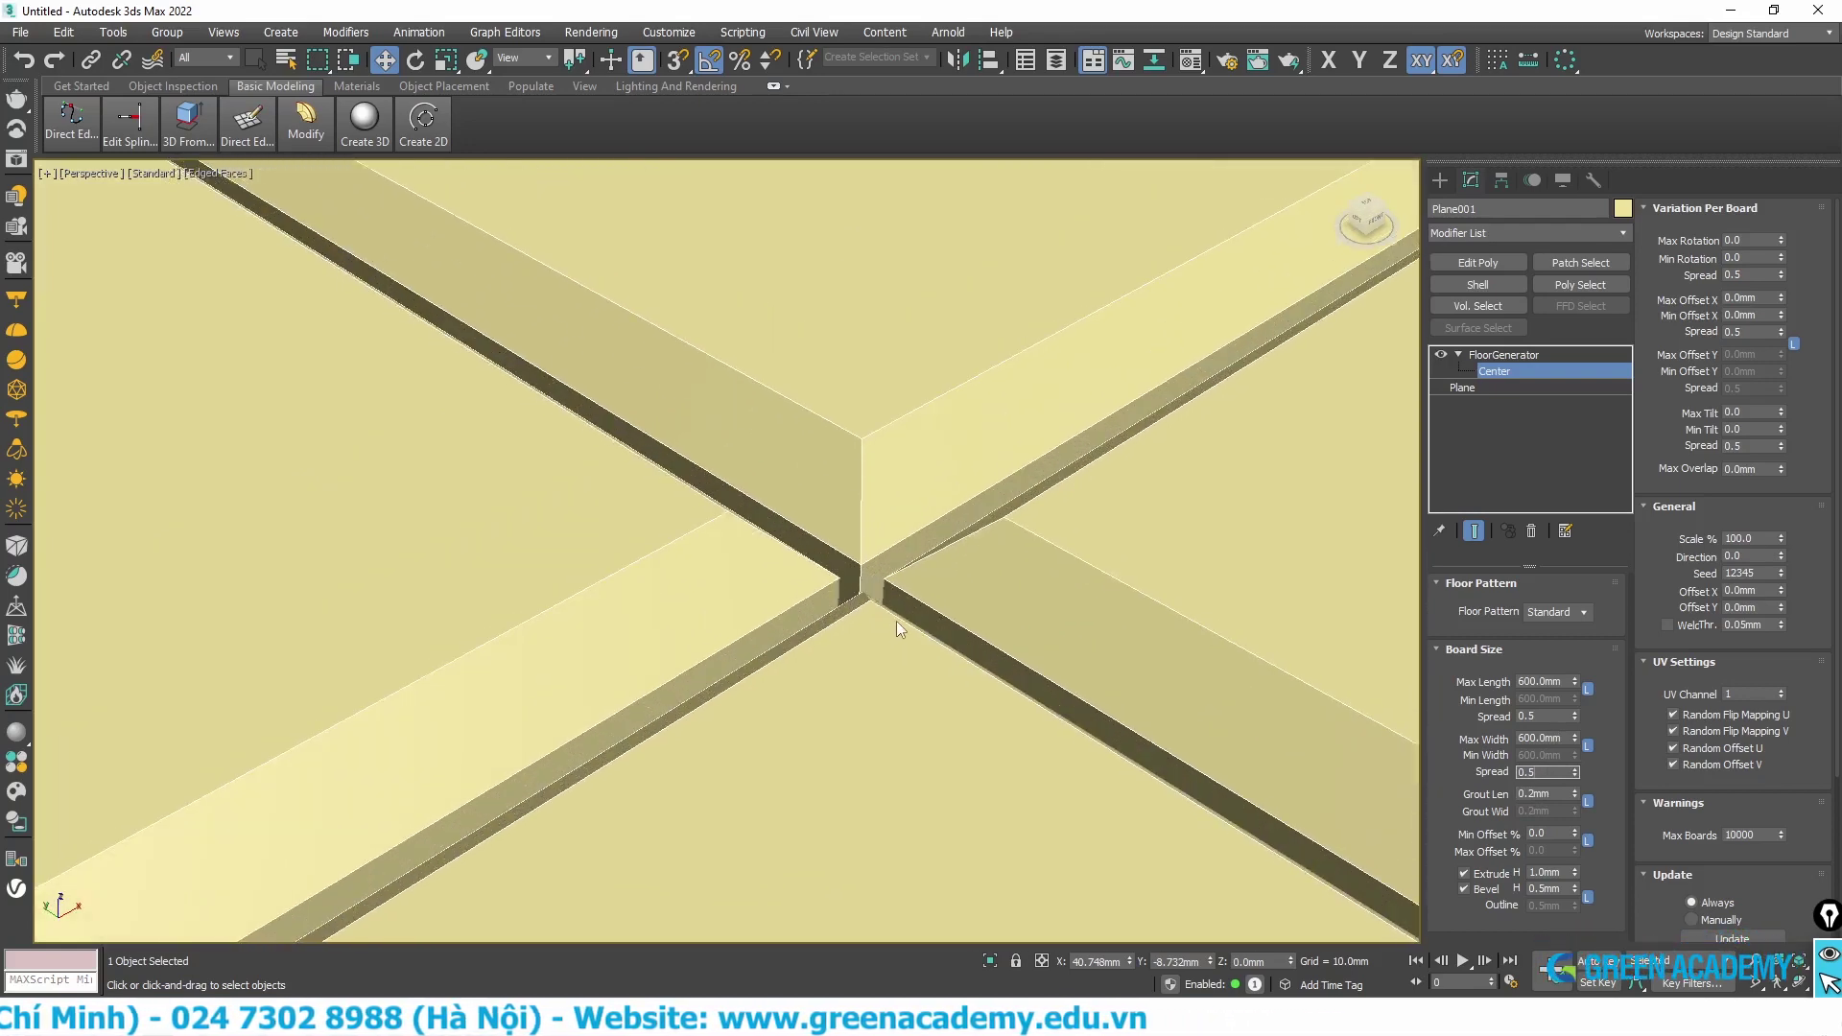
scroll(899, 620, "up", 2)
scroll(900, 620, "down", 2)
scroll(900, 620, "down", 2)
scroll(892, 656, "down", 1)
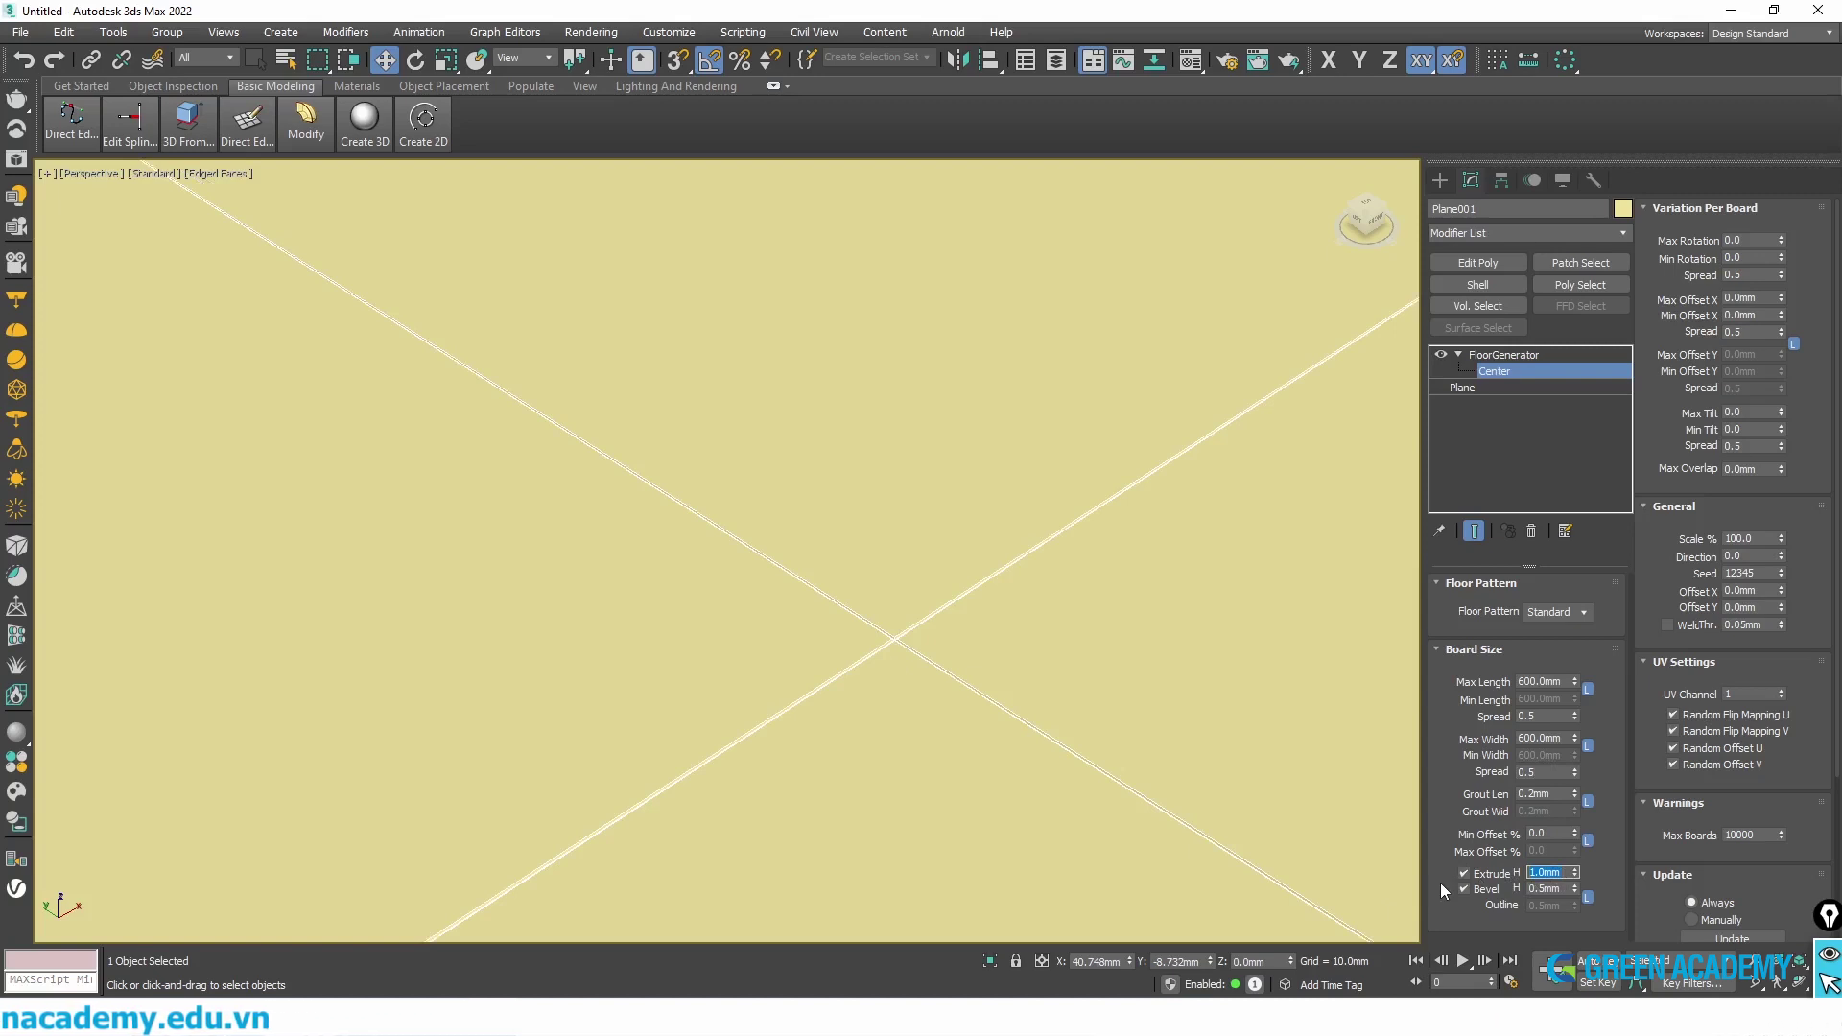
Step: Set the FloorGenerator board extrude height to 8.0 mm
type("8")
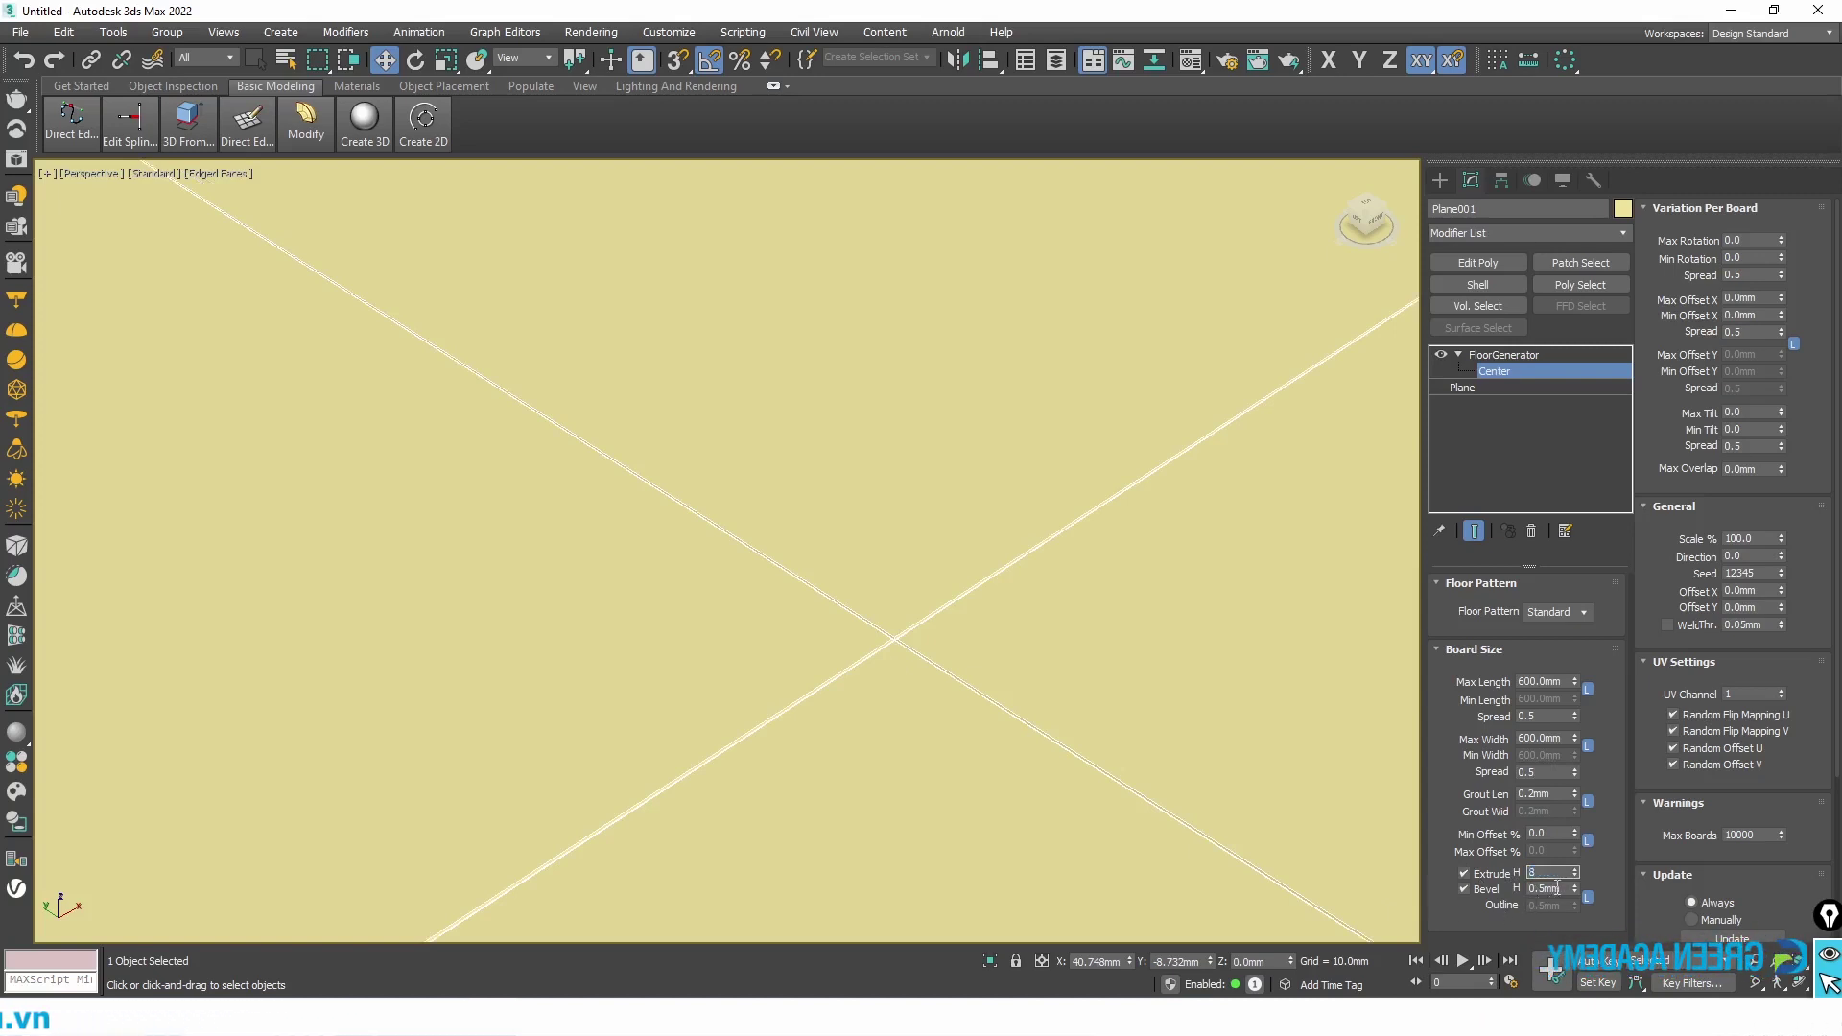
left_click(1561, 888)
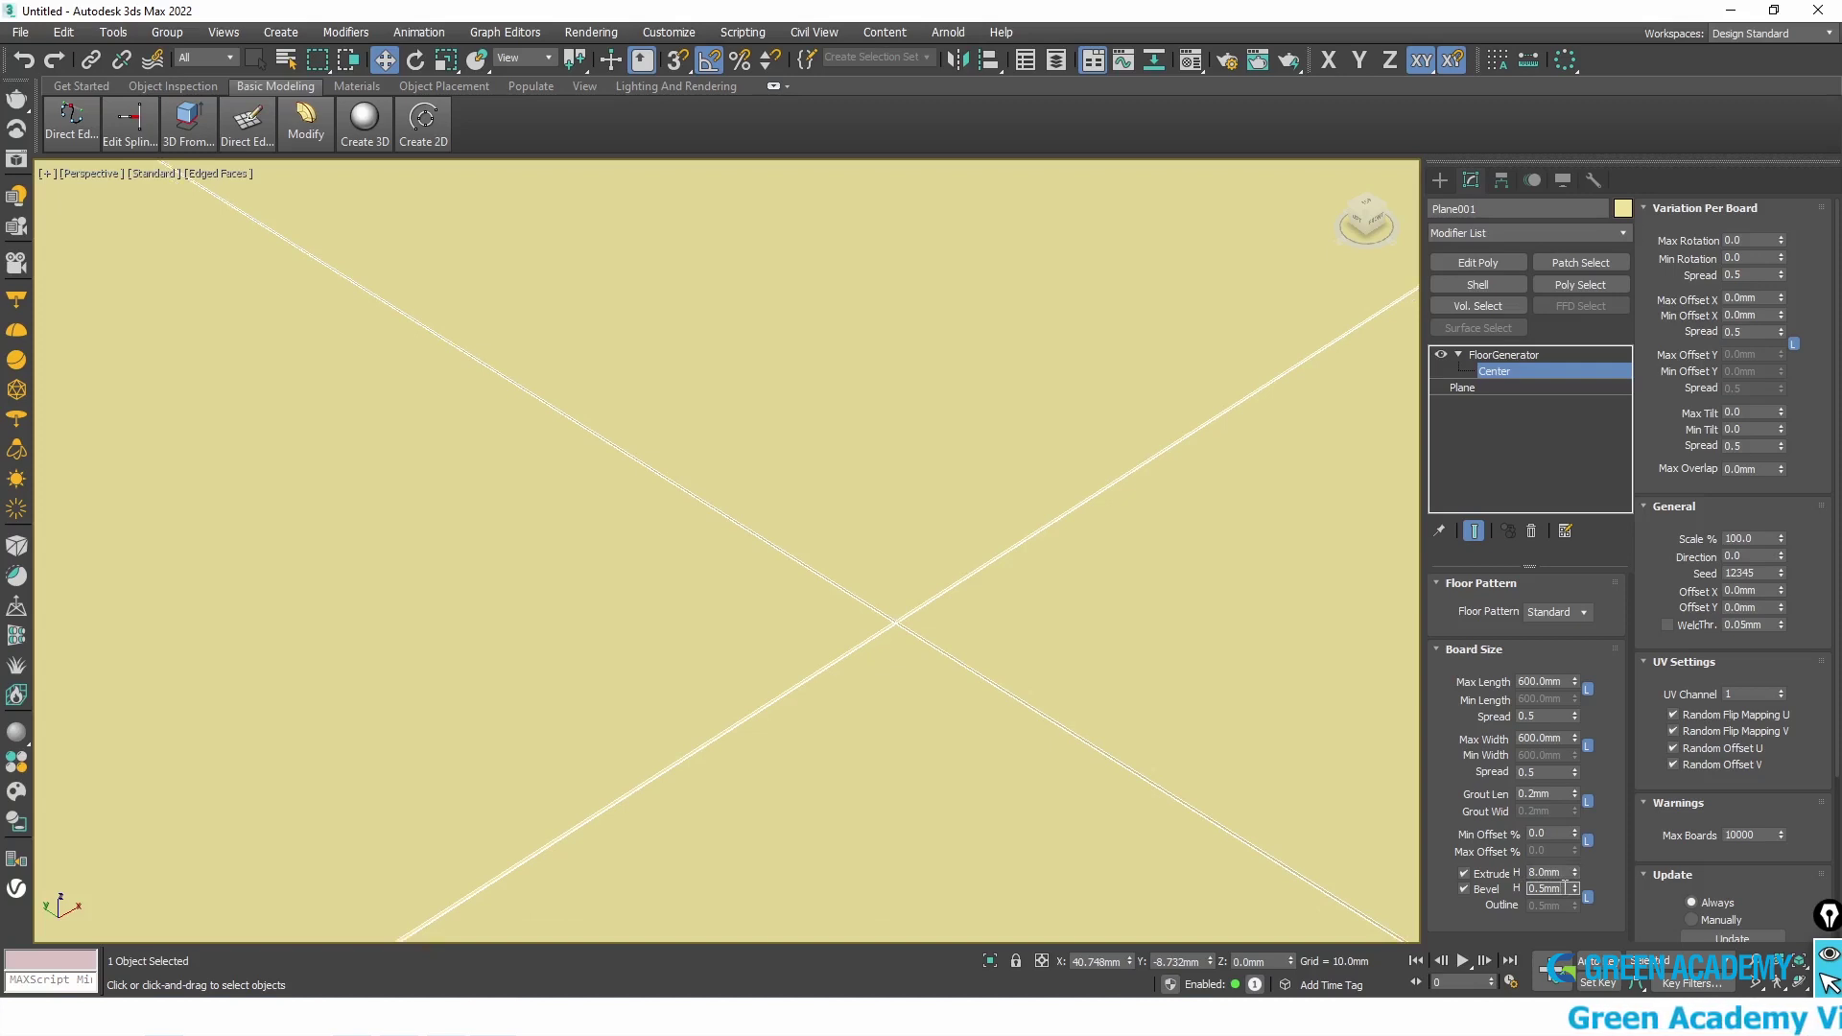
left_click_drag(1565, 888, 1486, 888)
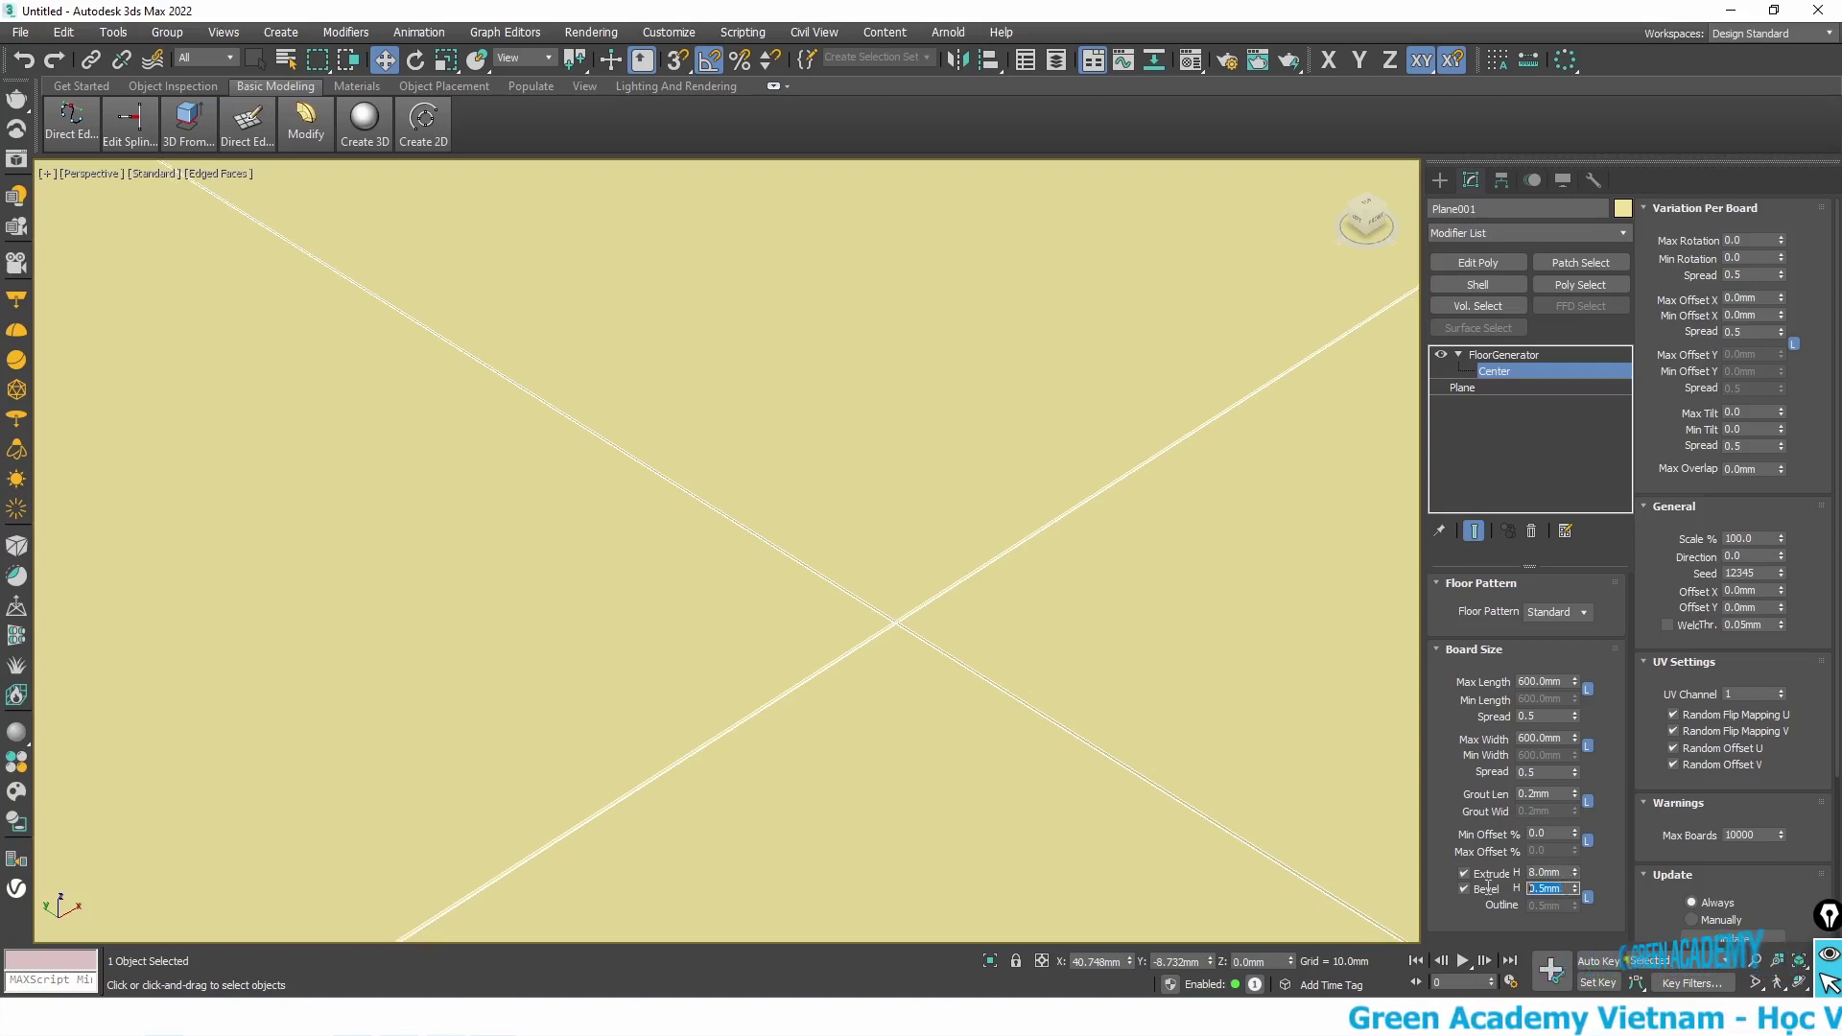
scroll(919, 631, "up", 3)
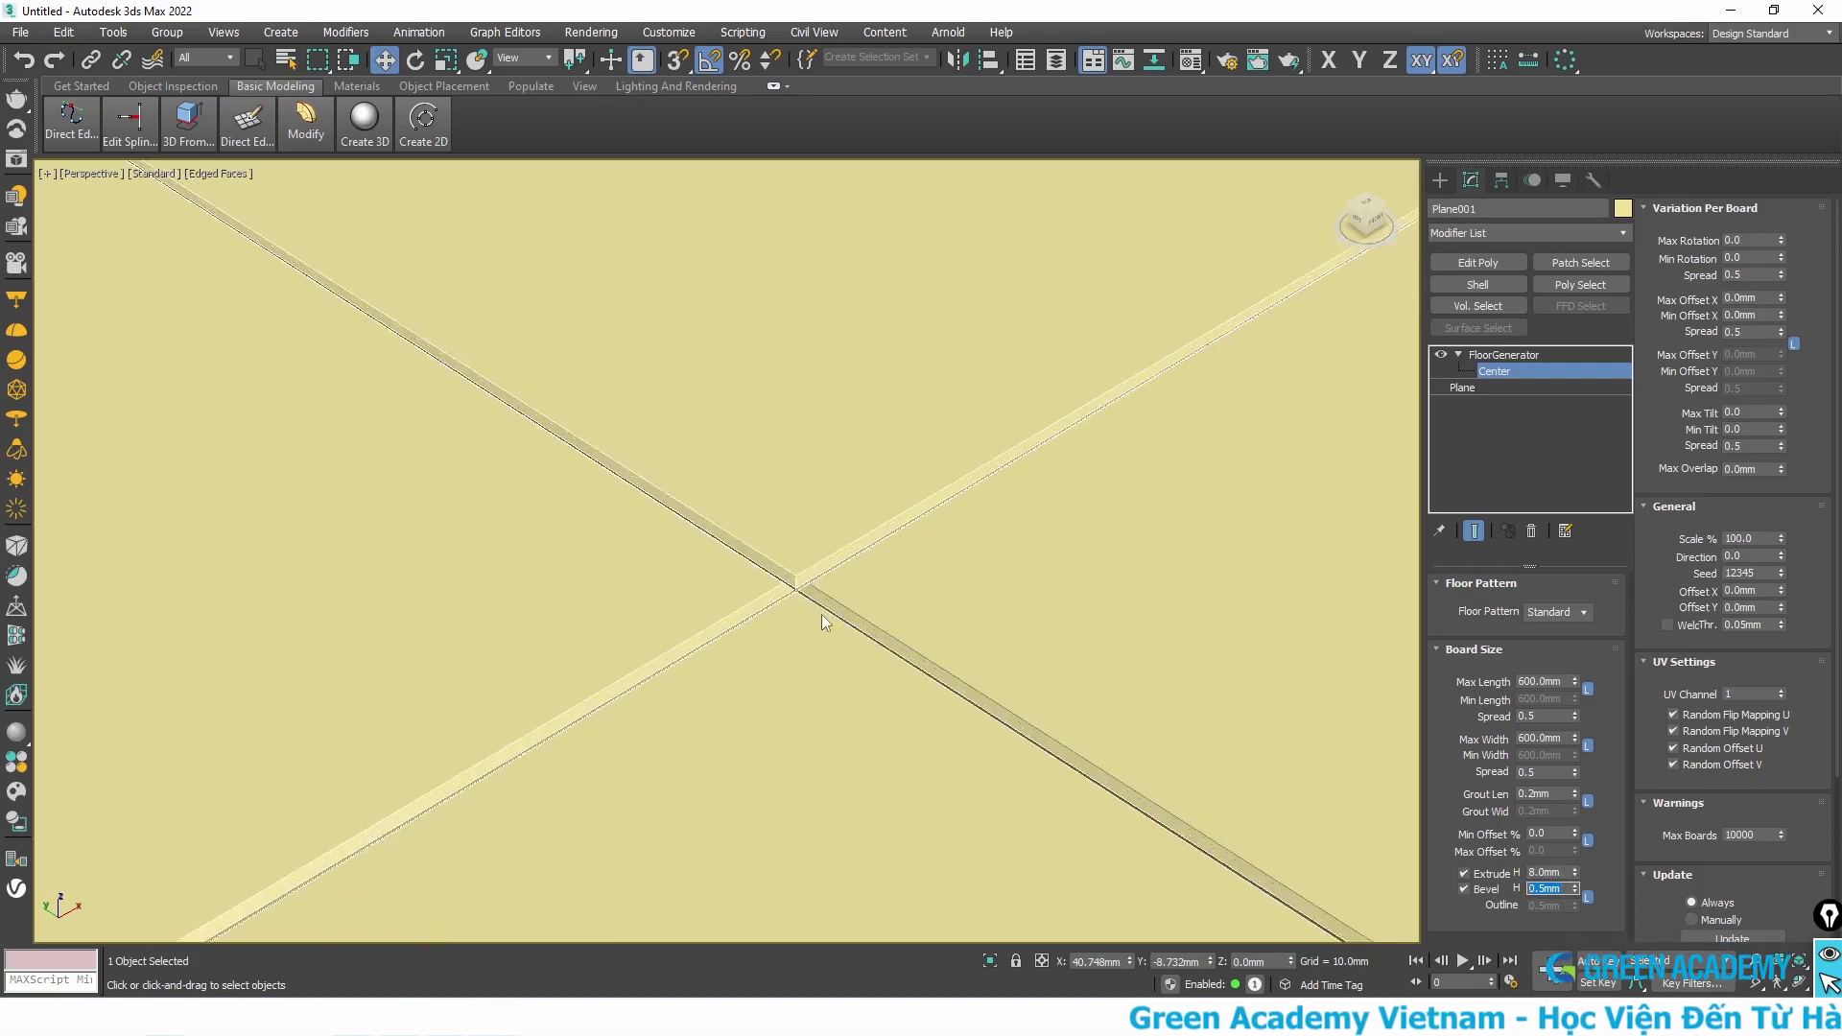
scroll(821, 614, "up", 2)
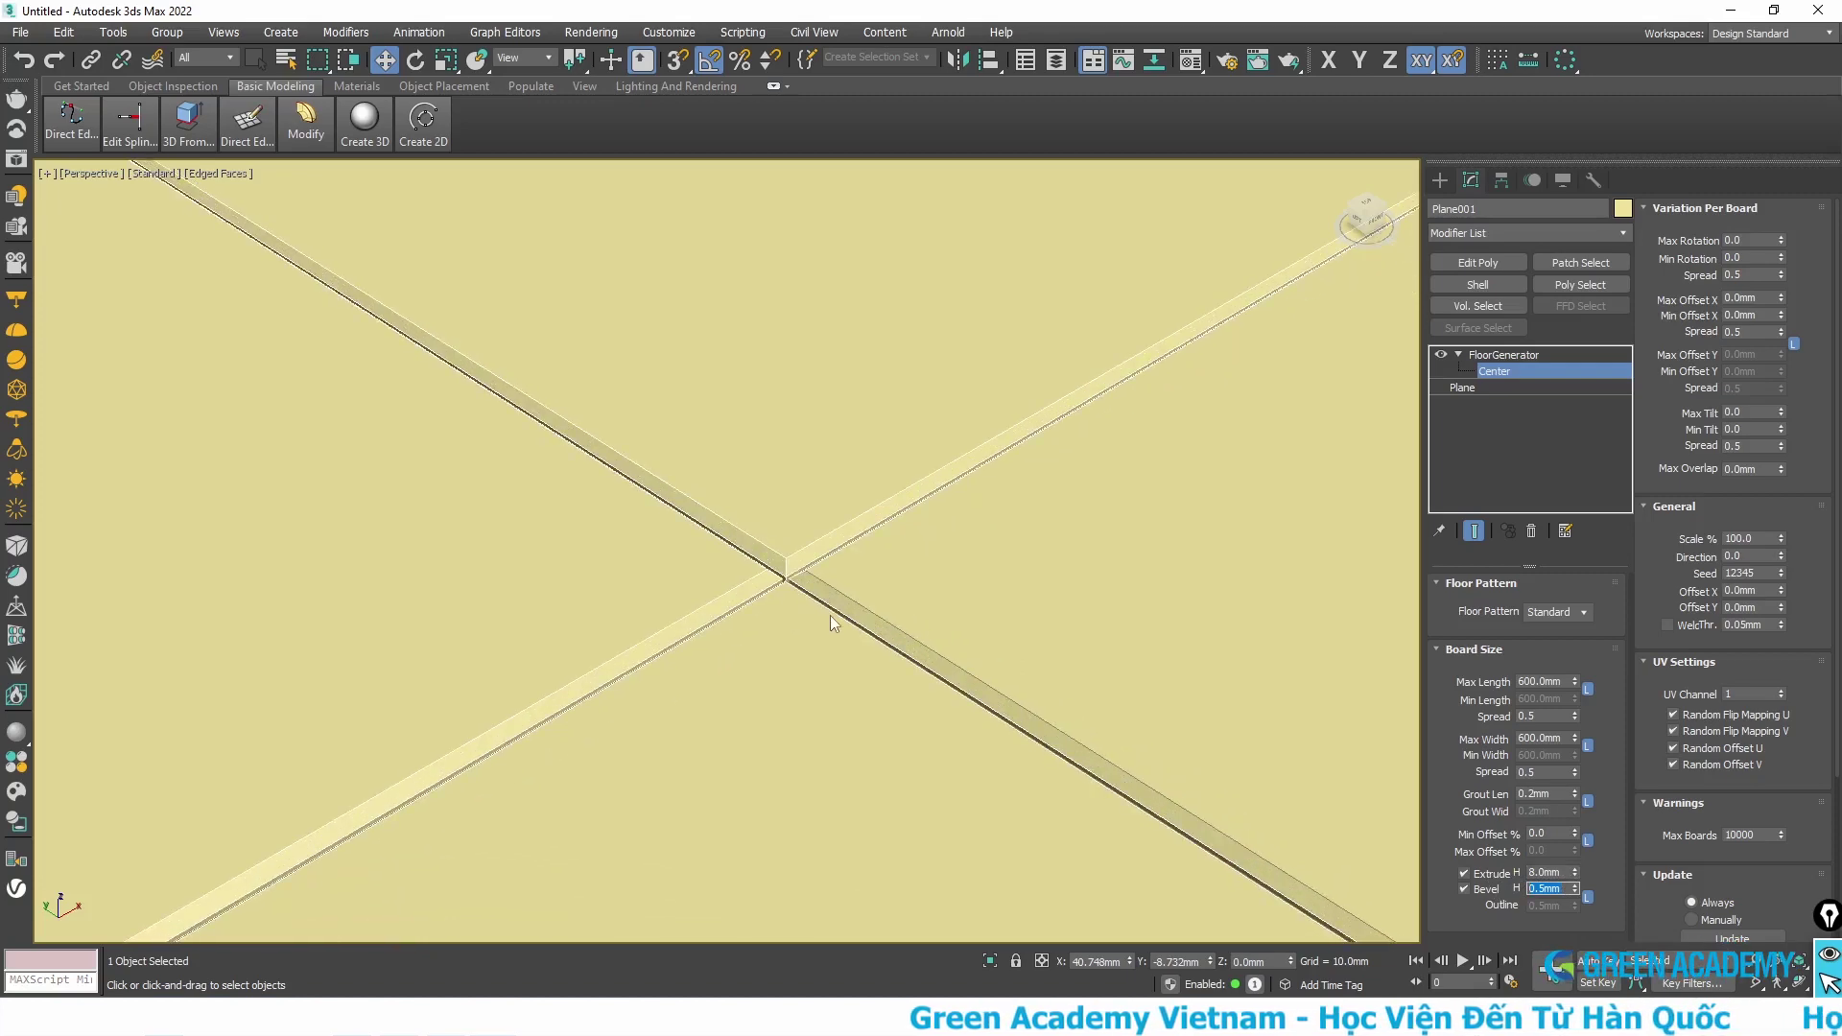
scroll(796, 562, "up", 2)
scroll(796, 562, "up", 2)
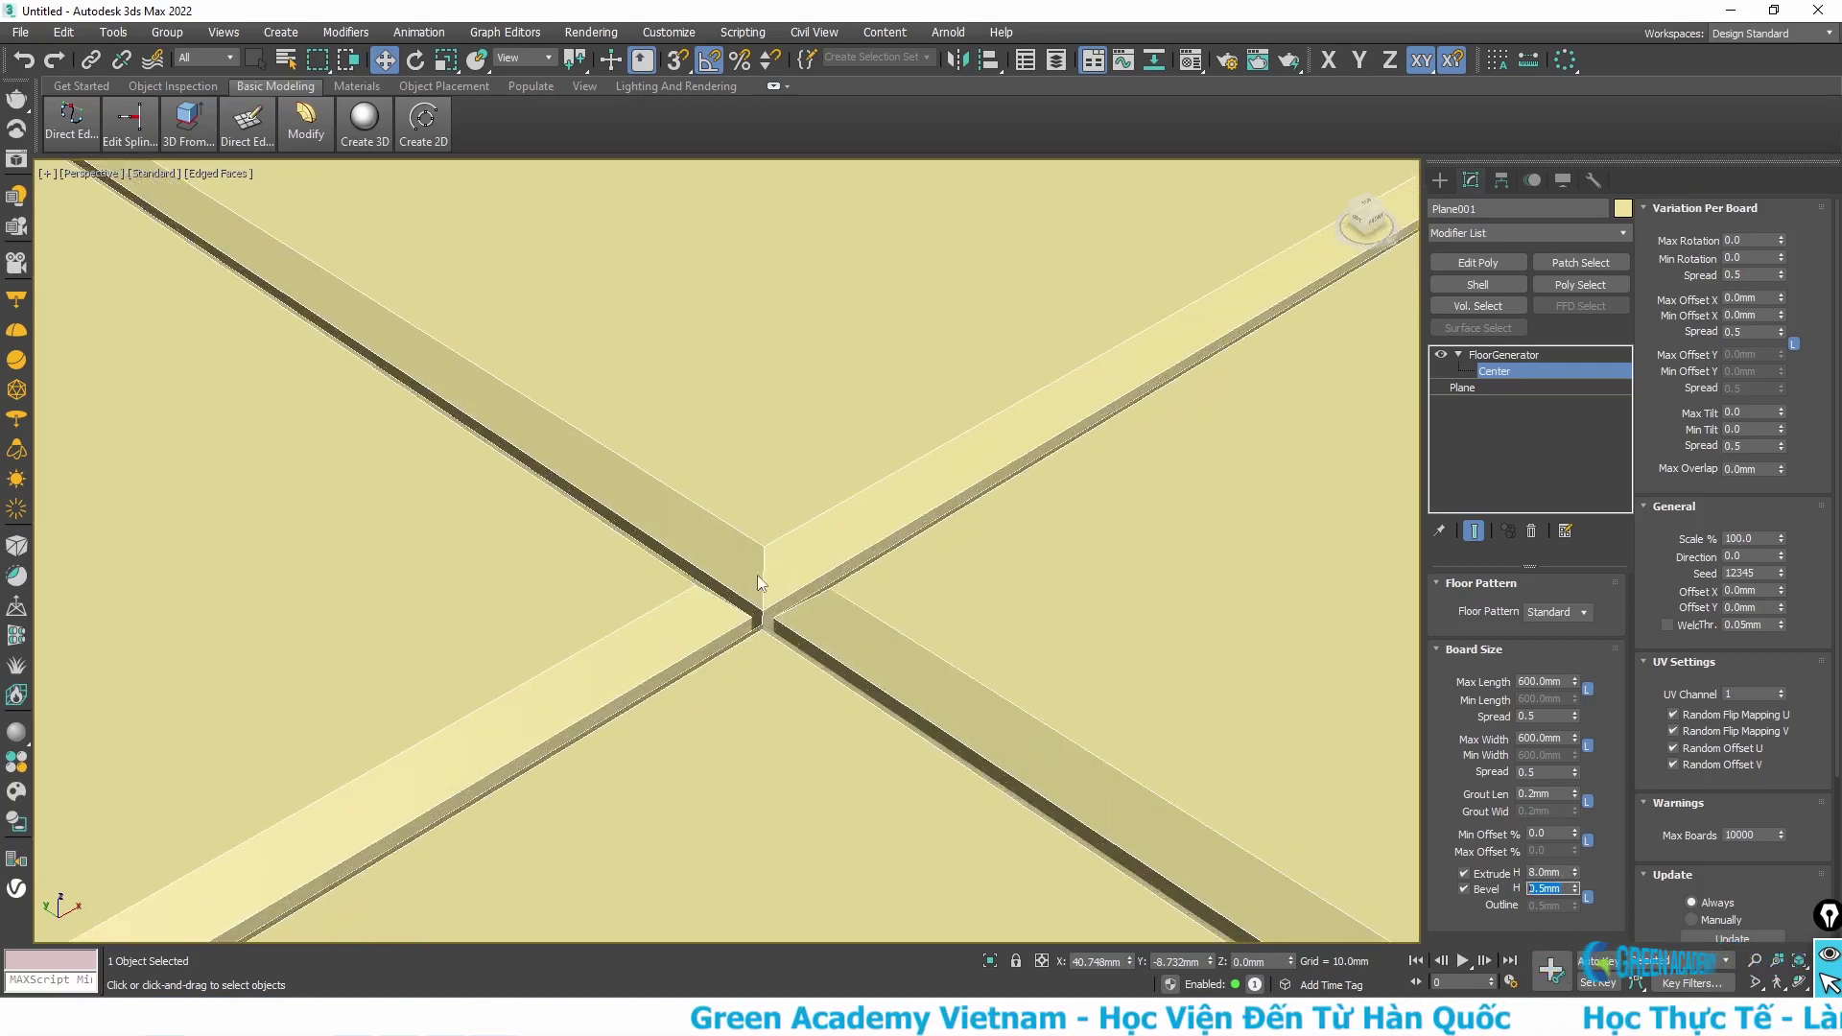
scroll(802, 564, "up", 2)
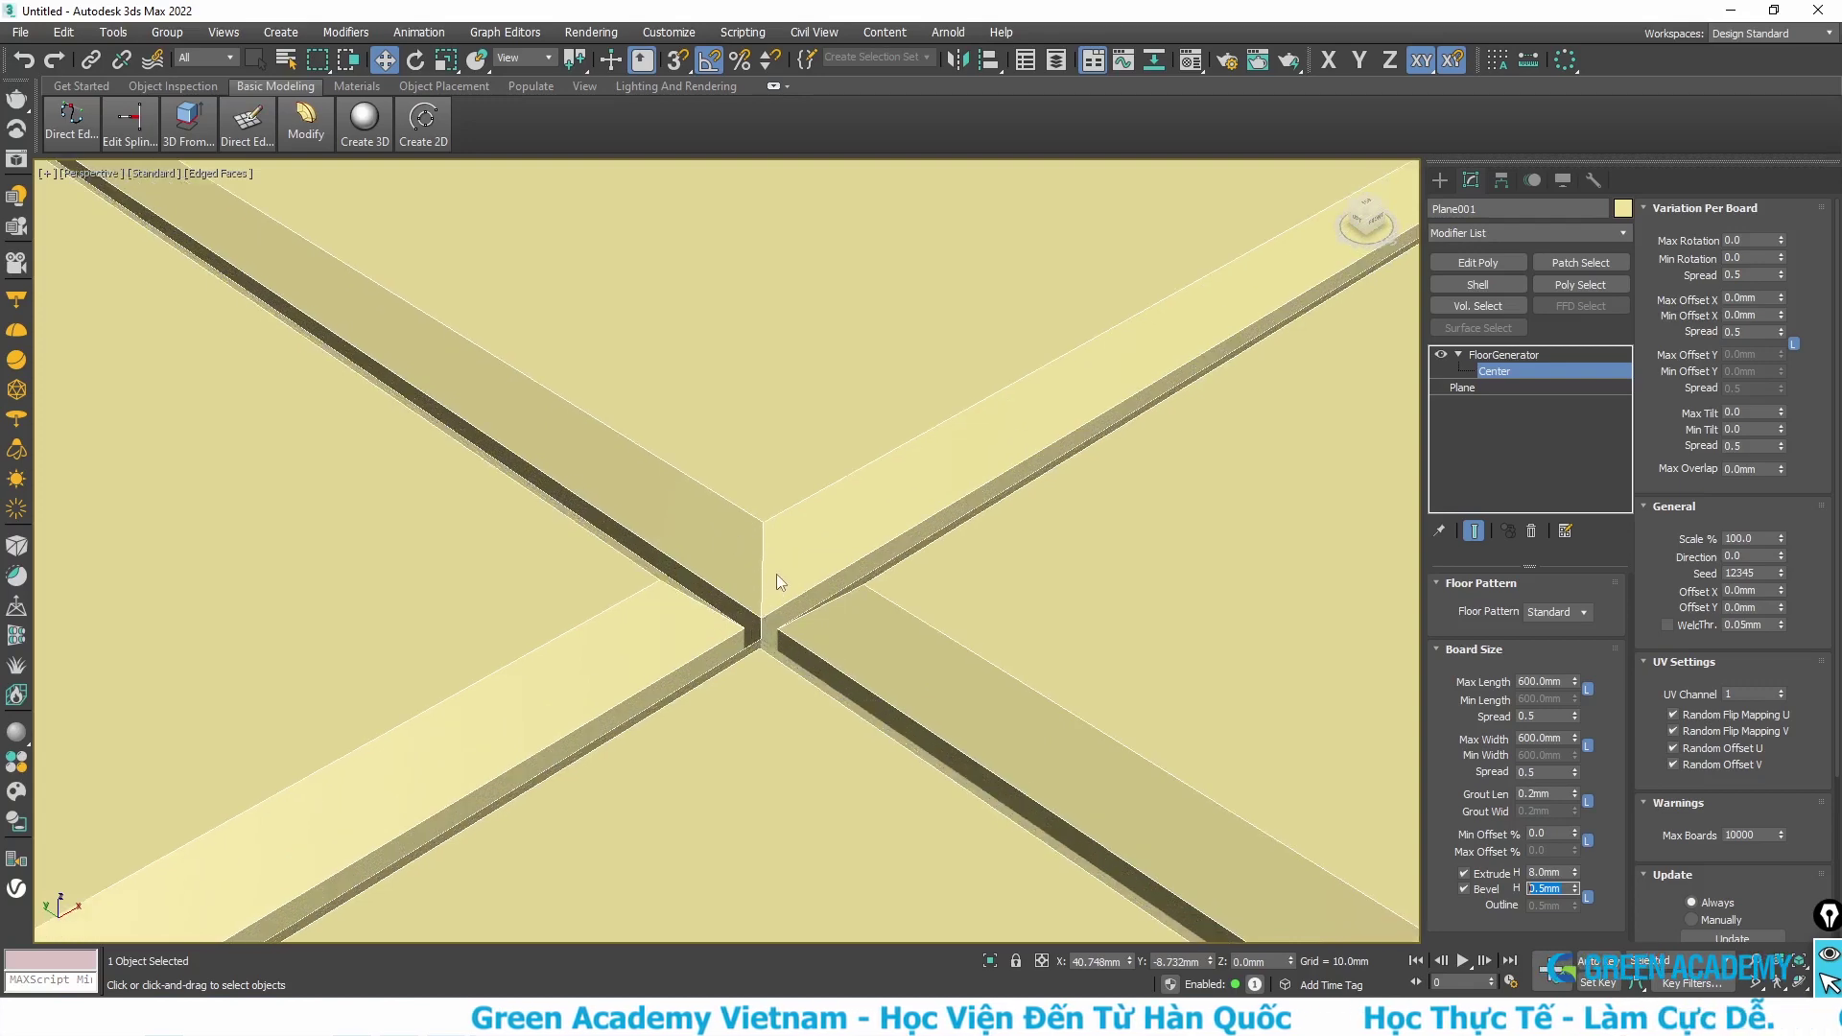
scroll(775, 574, "down", 2)
scroll(776, 574, "down", 2)
scroll(776, 576, "down", 2)
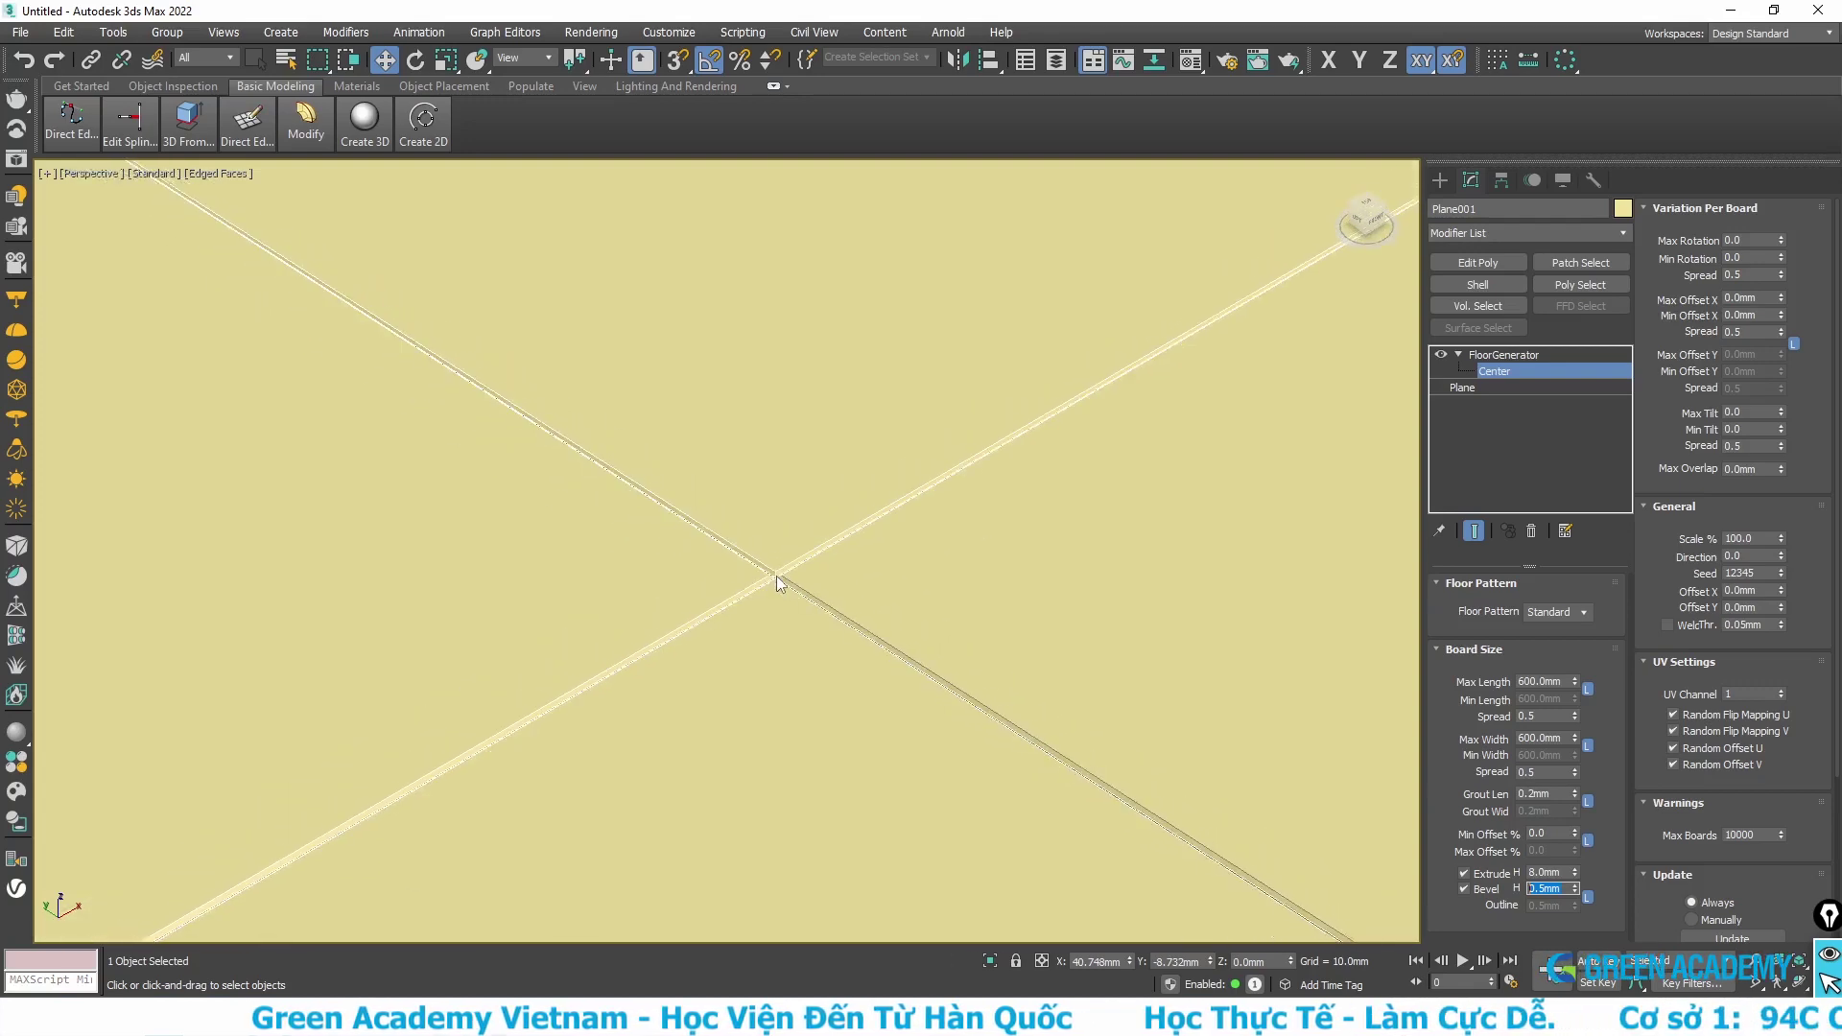
scroll(786, 599, "down", 1)
scroll(788, 601, "down", 1)
scroll(792, 608, "down", 2)
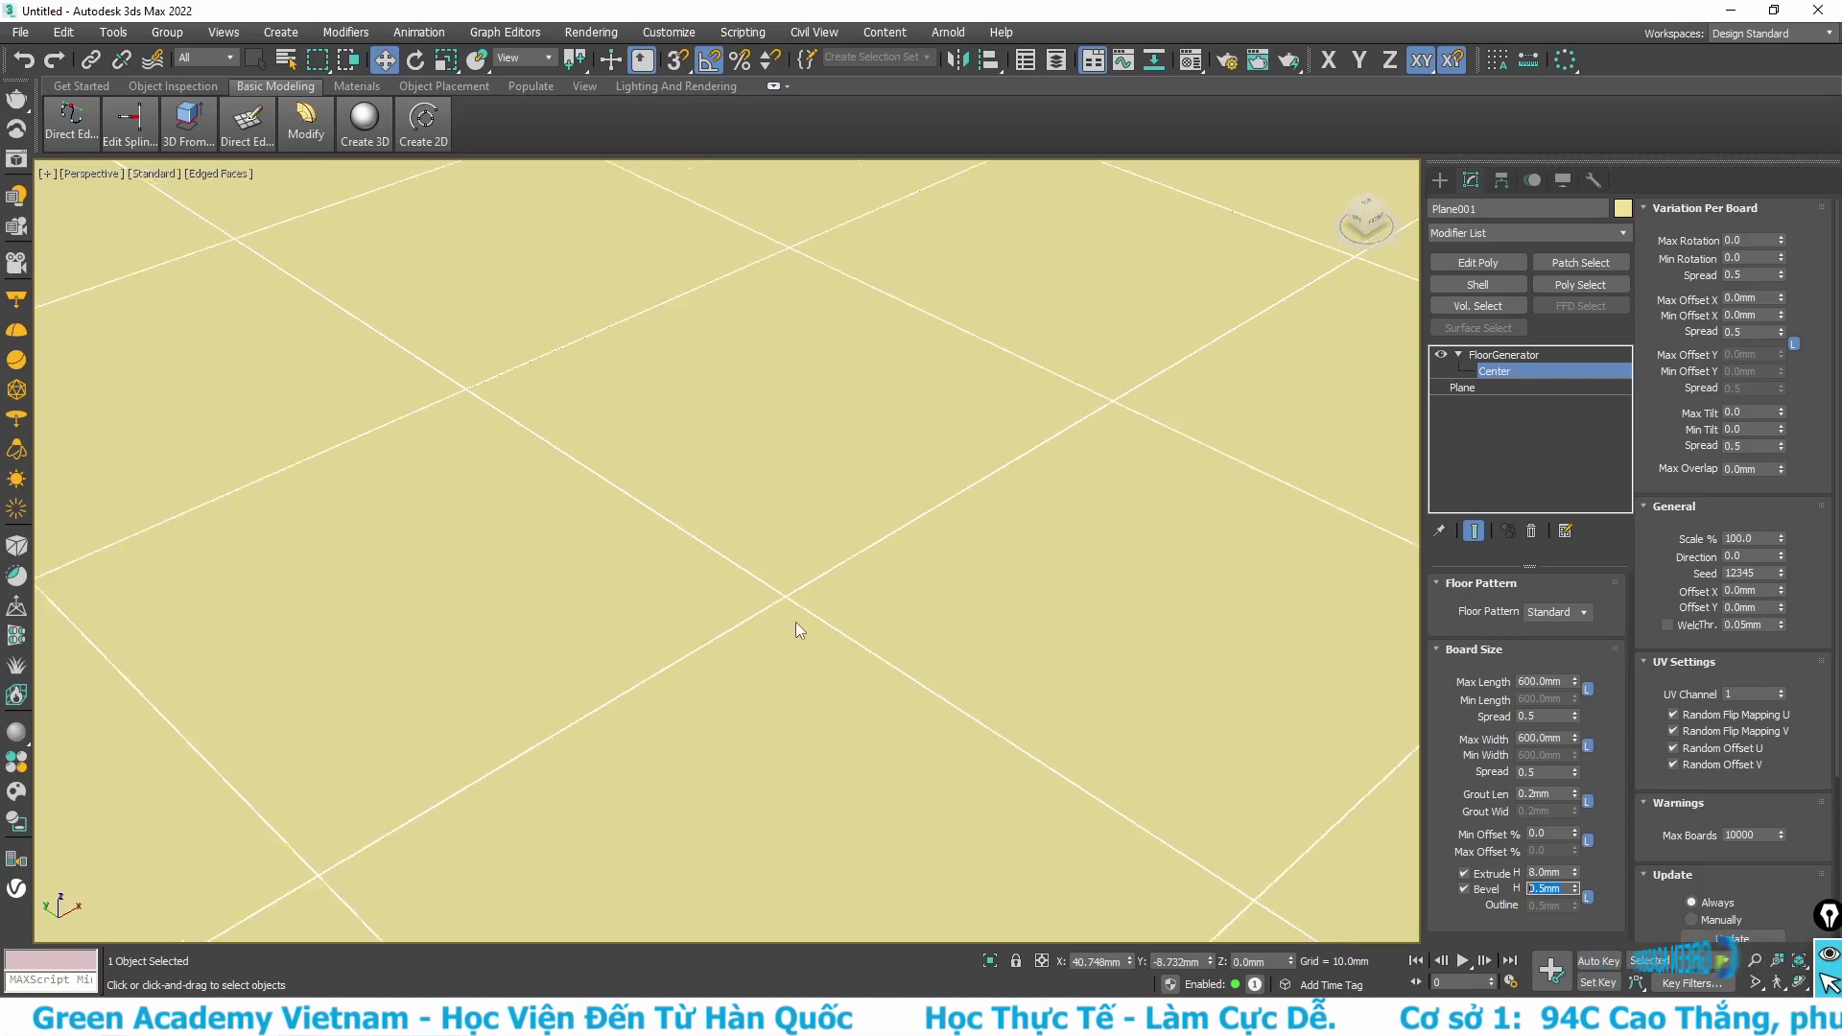
scroll(796, 623, "down", 1)
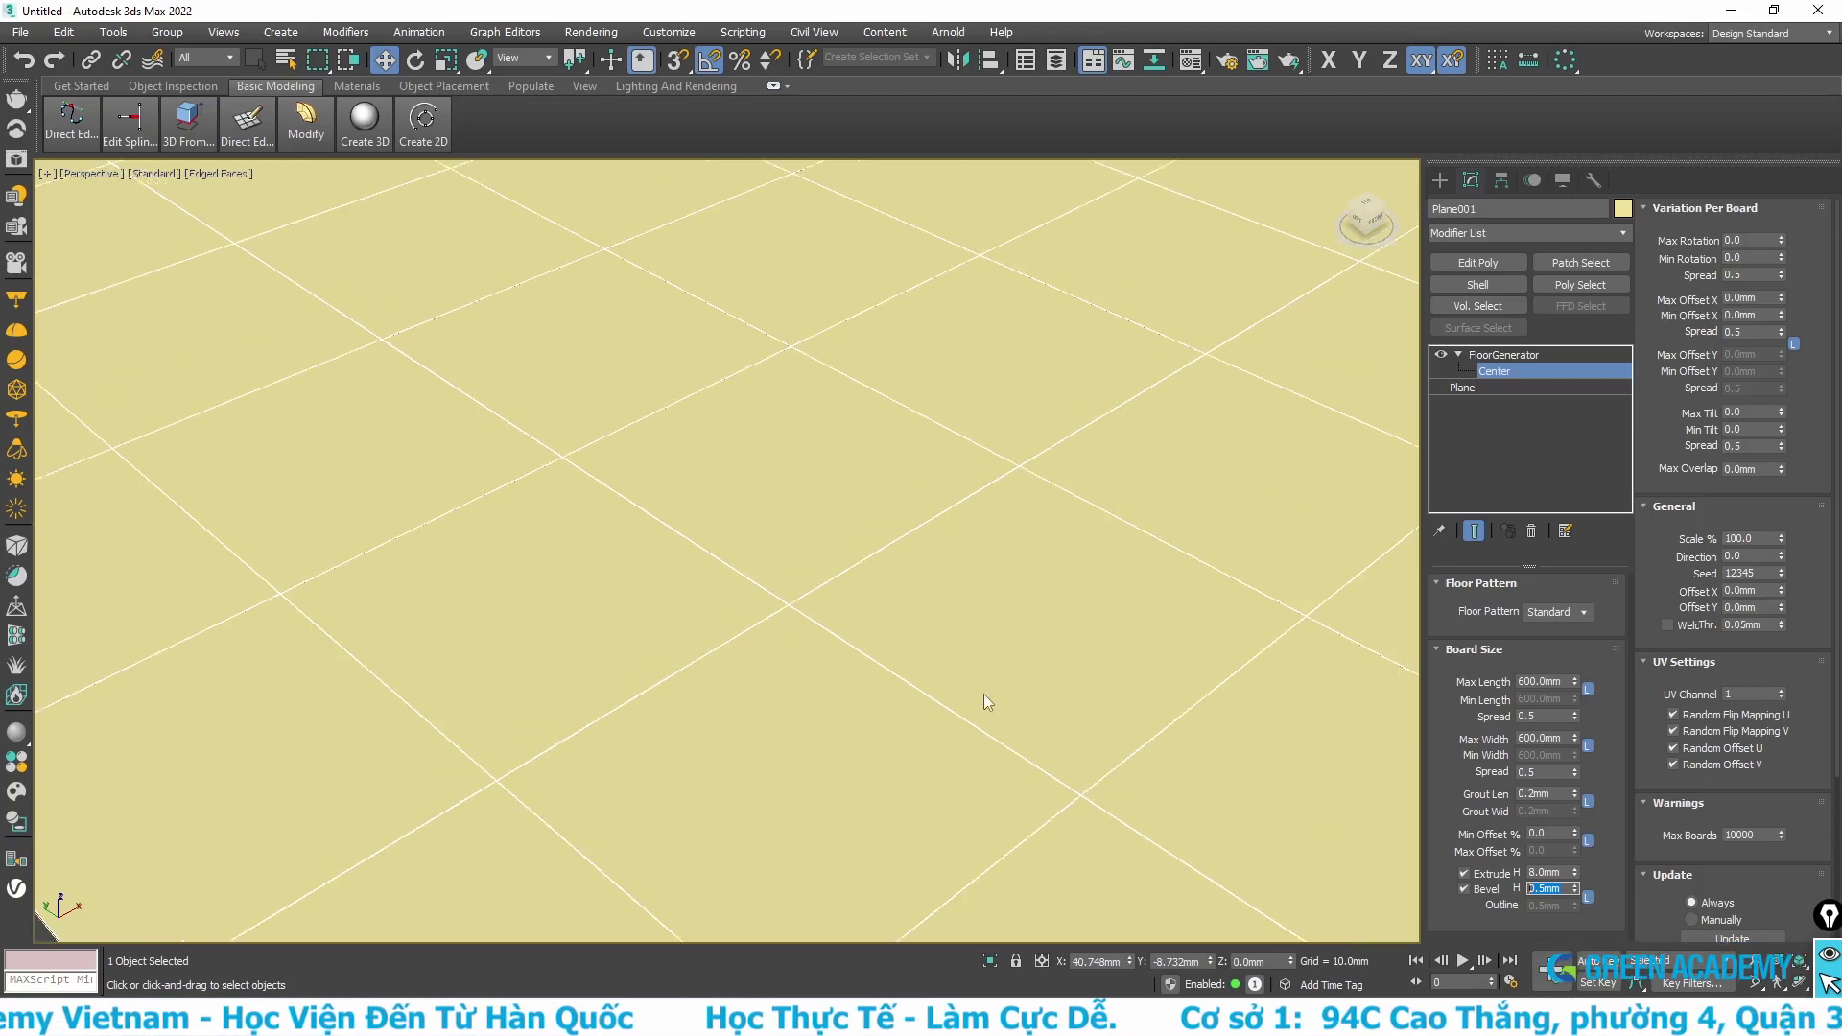
scroll(983, 696, "down", 2)
scroll(981, 699, "down", 1)
Step: Make the base Plane current, deselect the floor, and switch to Top view
mouse_move(1023, 709)
middle_mouse_down()
mouse_move(844, 692)
mouse_move(796, 708)
middle_mouse_up()
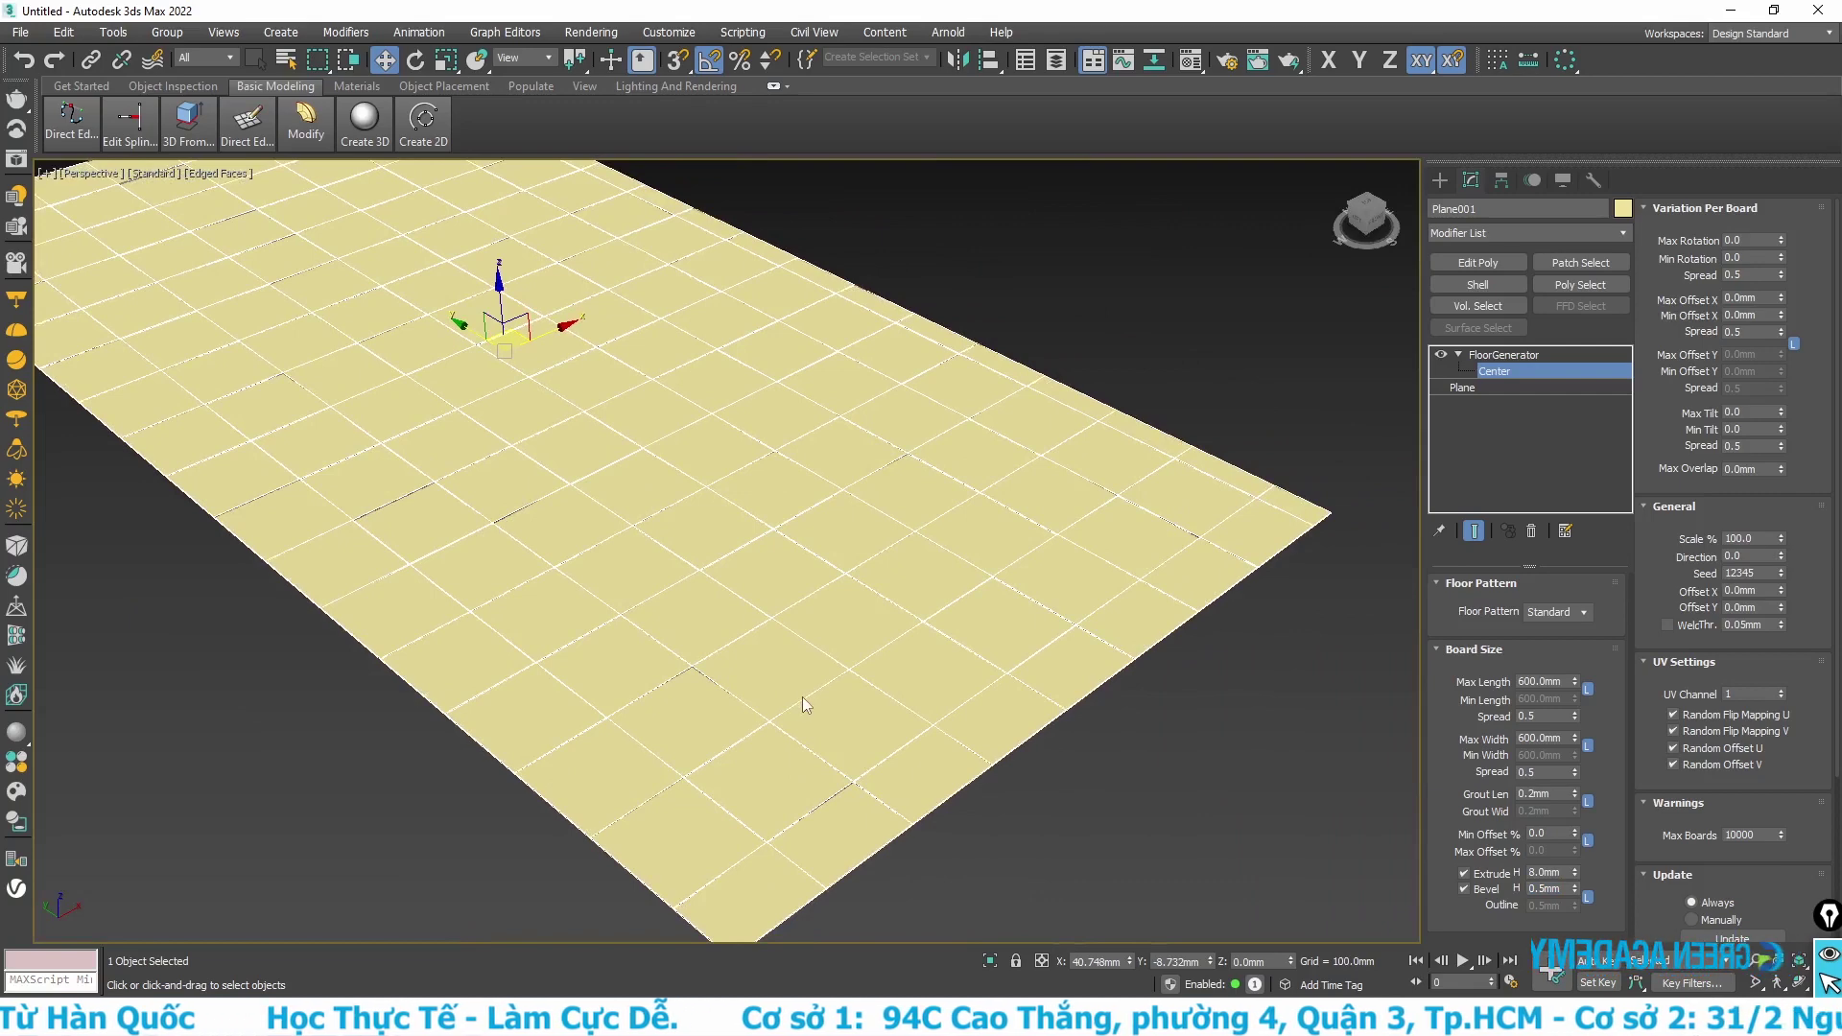
left_click(1461, 389)
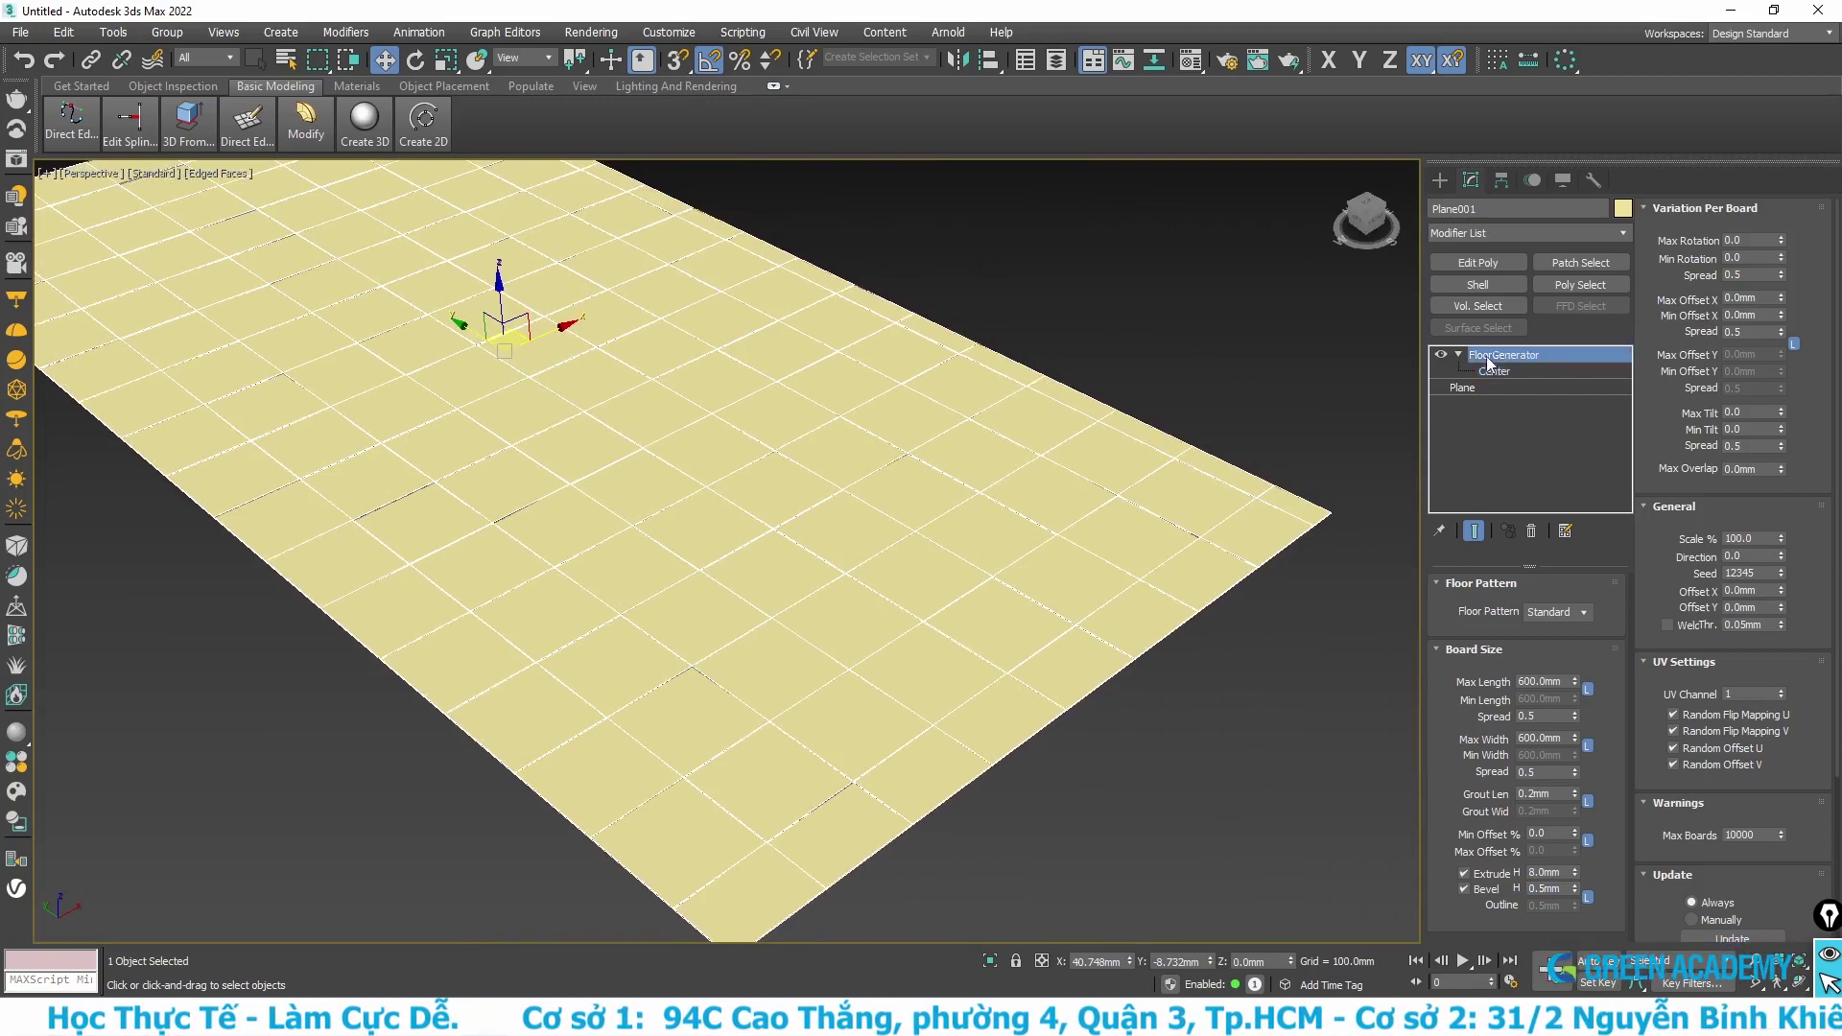
left_click(1069, 367)
scroll(732, 325, "down", 5)
mouse_move(768, 441)
middle_mouse_down()
mouse_move(850, 541)
mouse_move(677, 520)
middle_mouse_up()
key("t")
scroll(675, 539, "down", 3)
scroll(675, 497, "down", 3)
Step: Draw a box beside the tiled plane
left_click(365, 120)
left_click(363, 213)
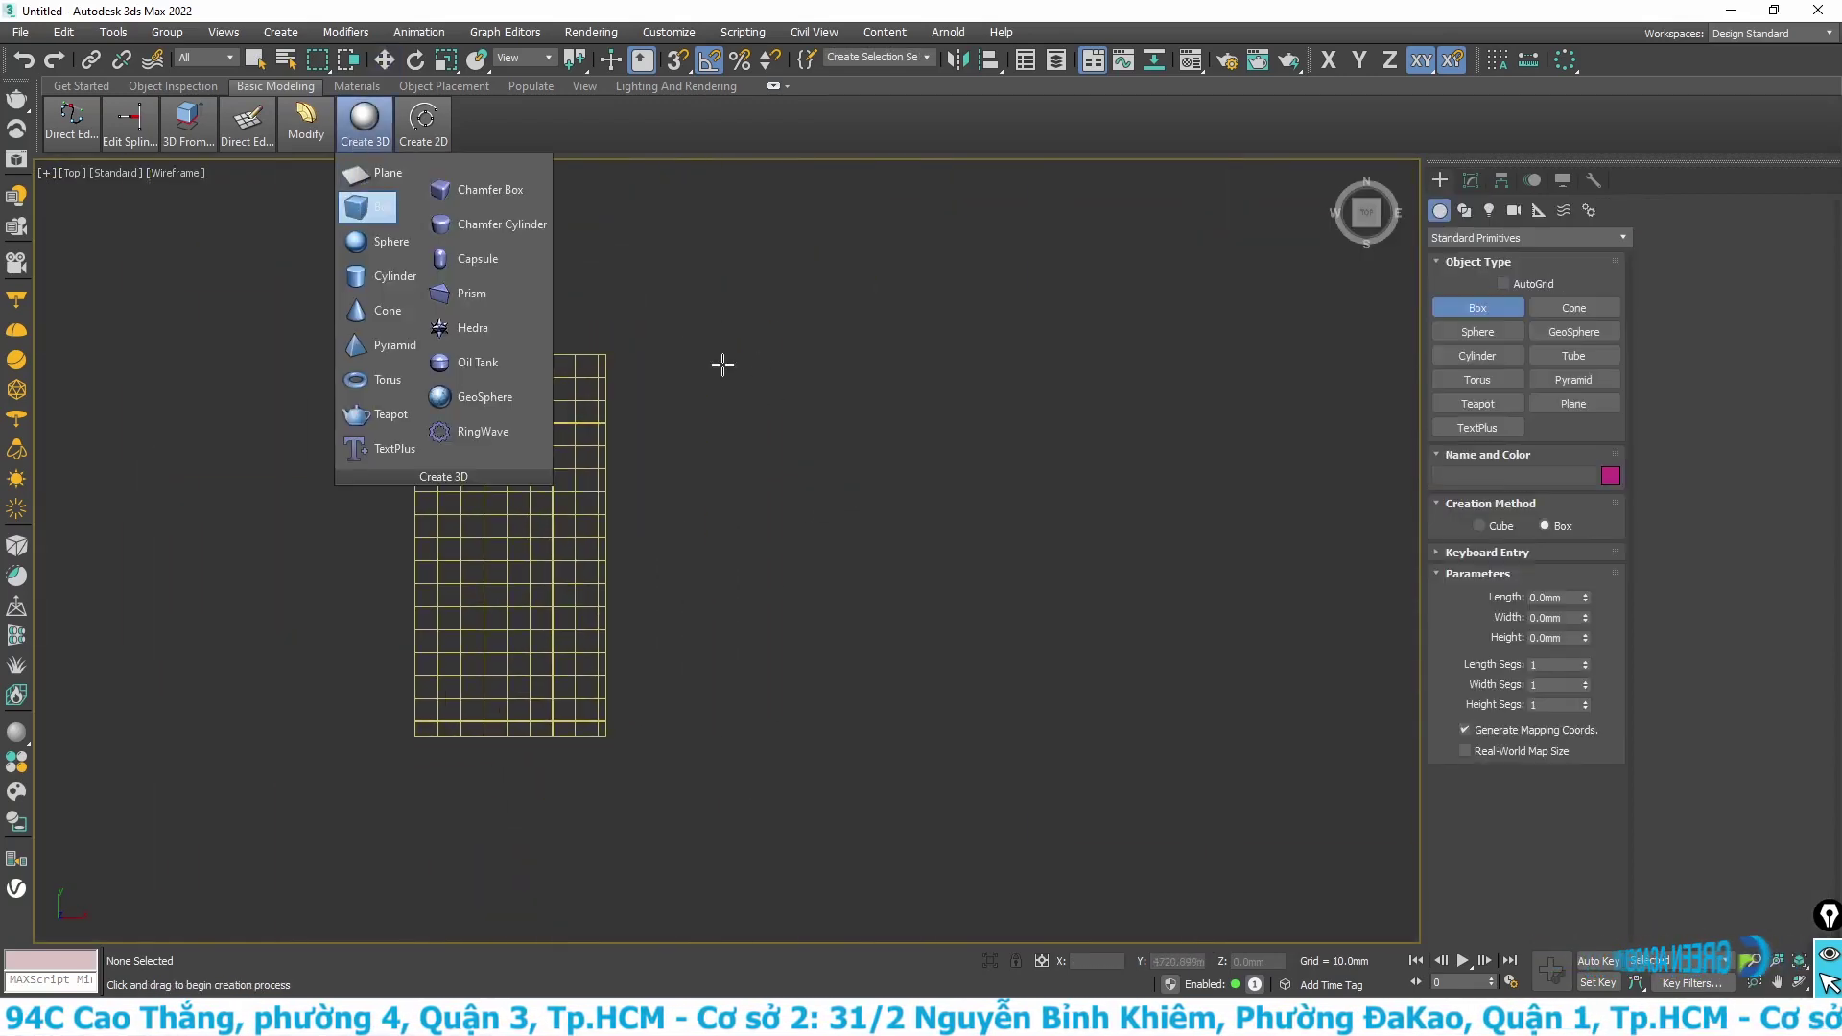
left_click_drag(662, 349, 891, 739)
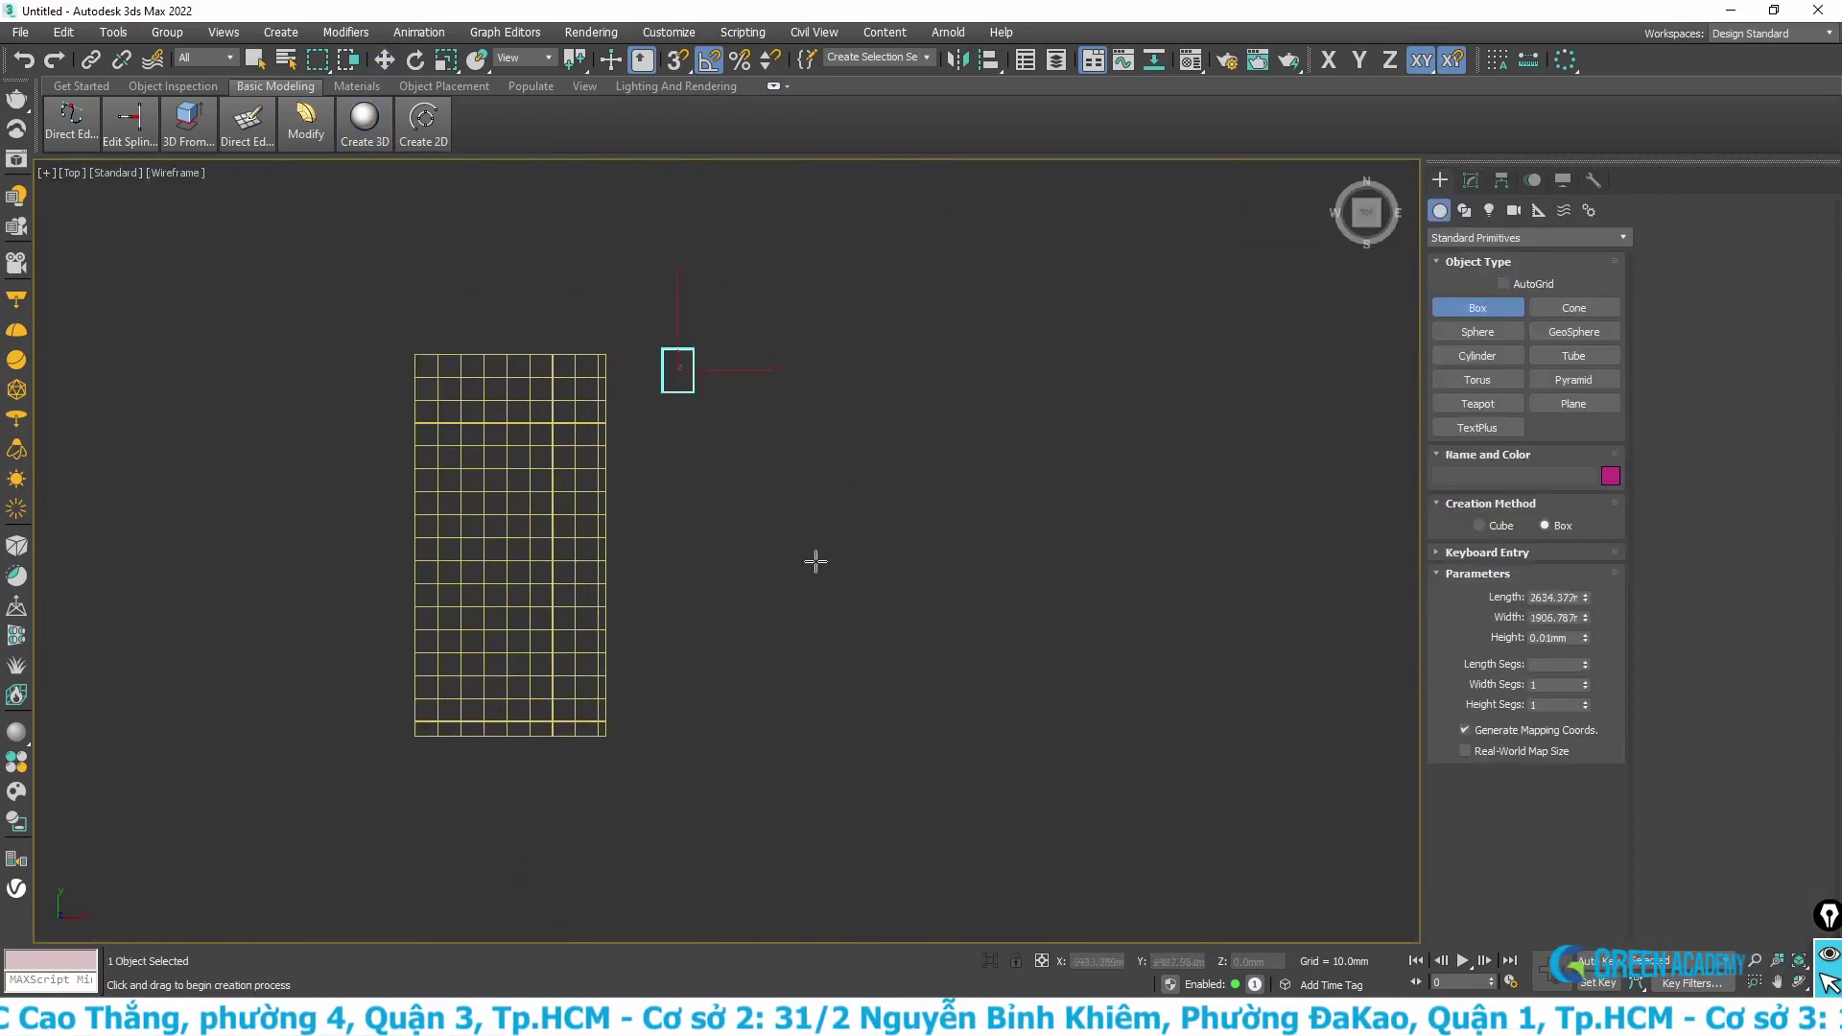
left_click(884, 760)
Step: Set the box to length 10000, width 5000 and height 100 mm
left_click_drag(1534, 596, 1692, 595)
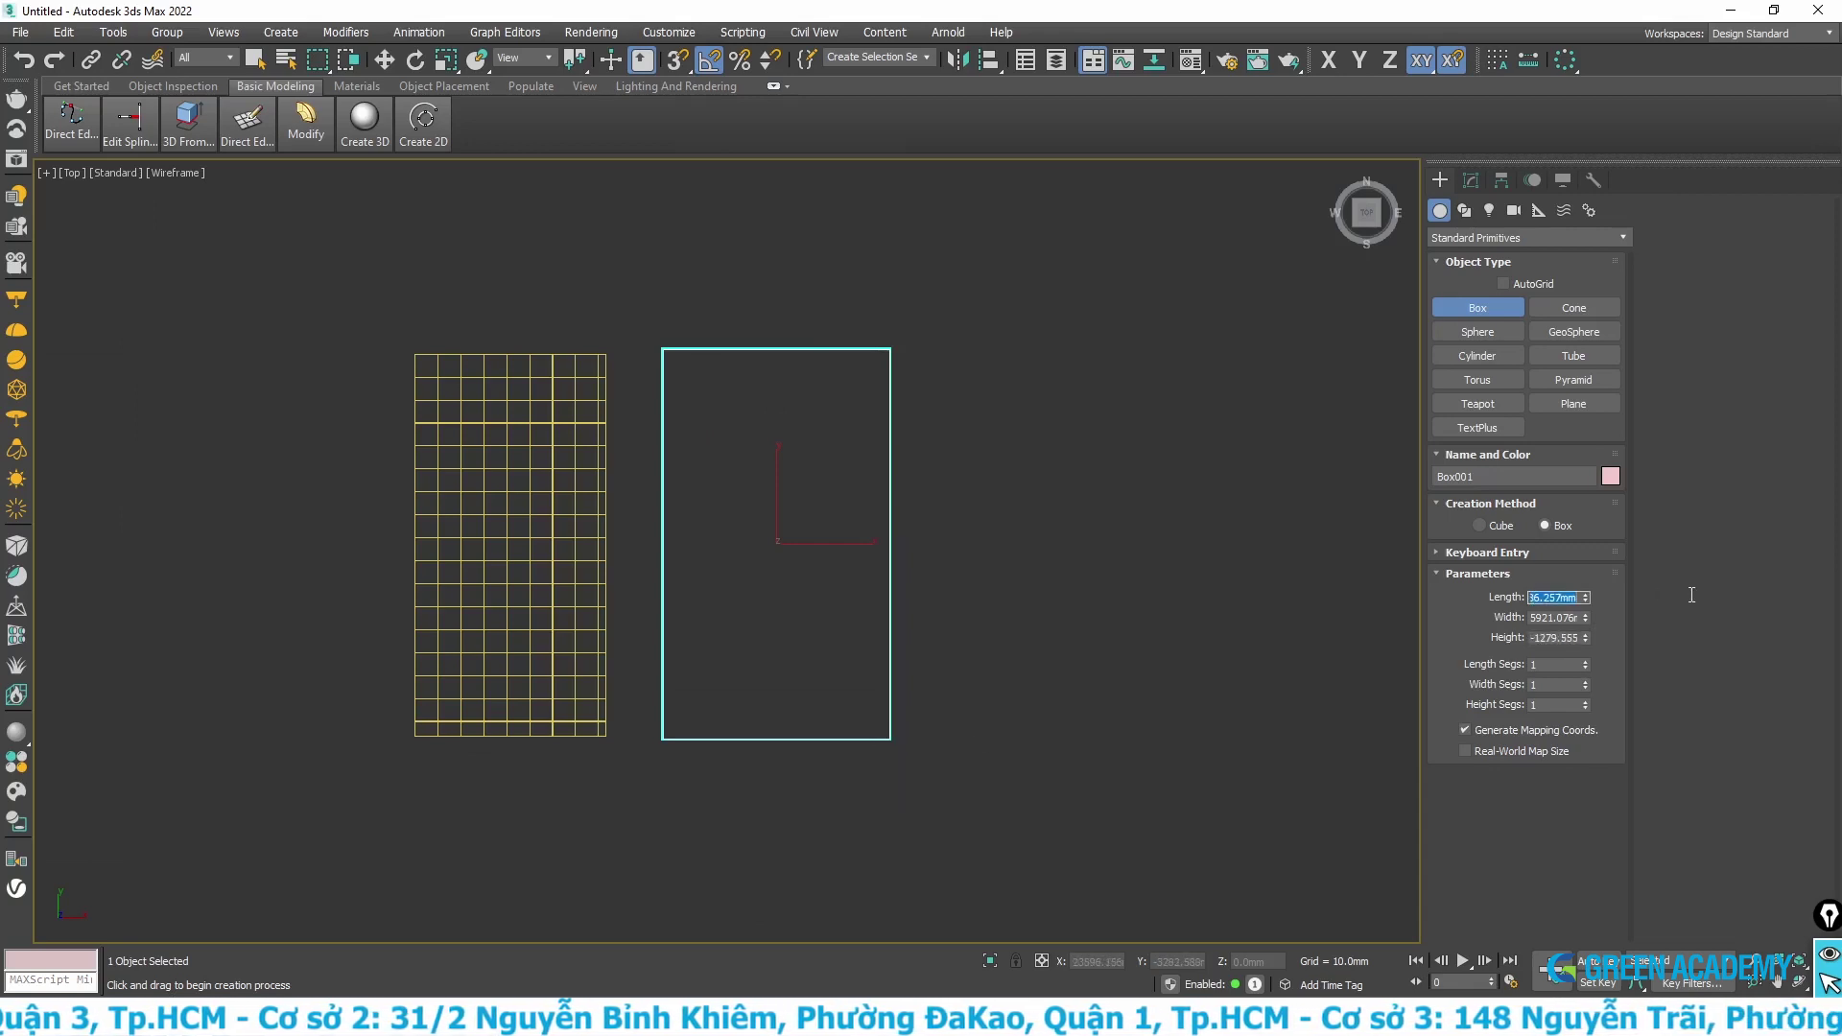
type("0000")
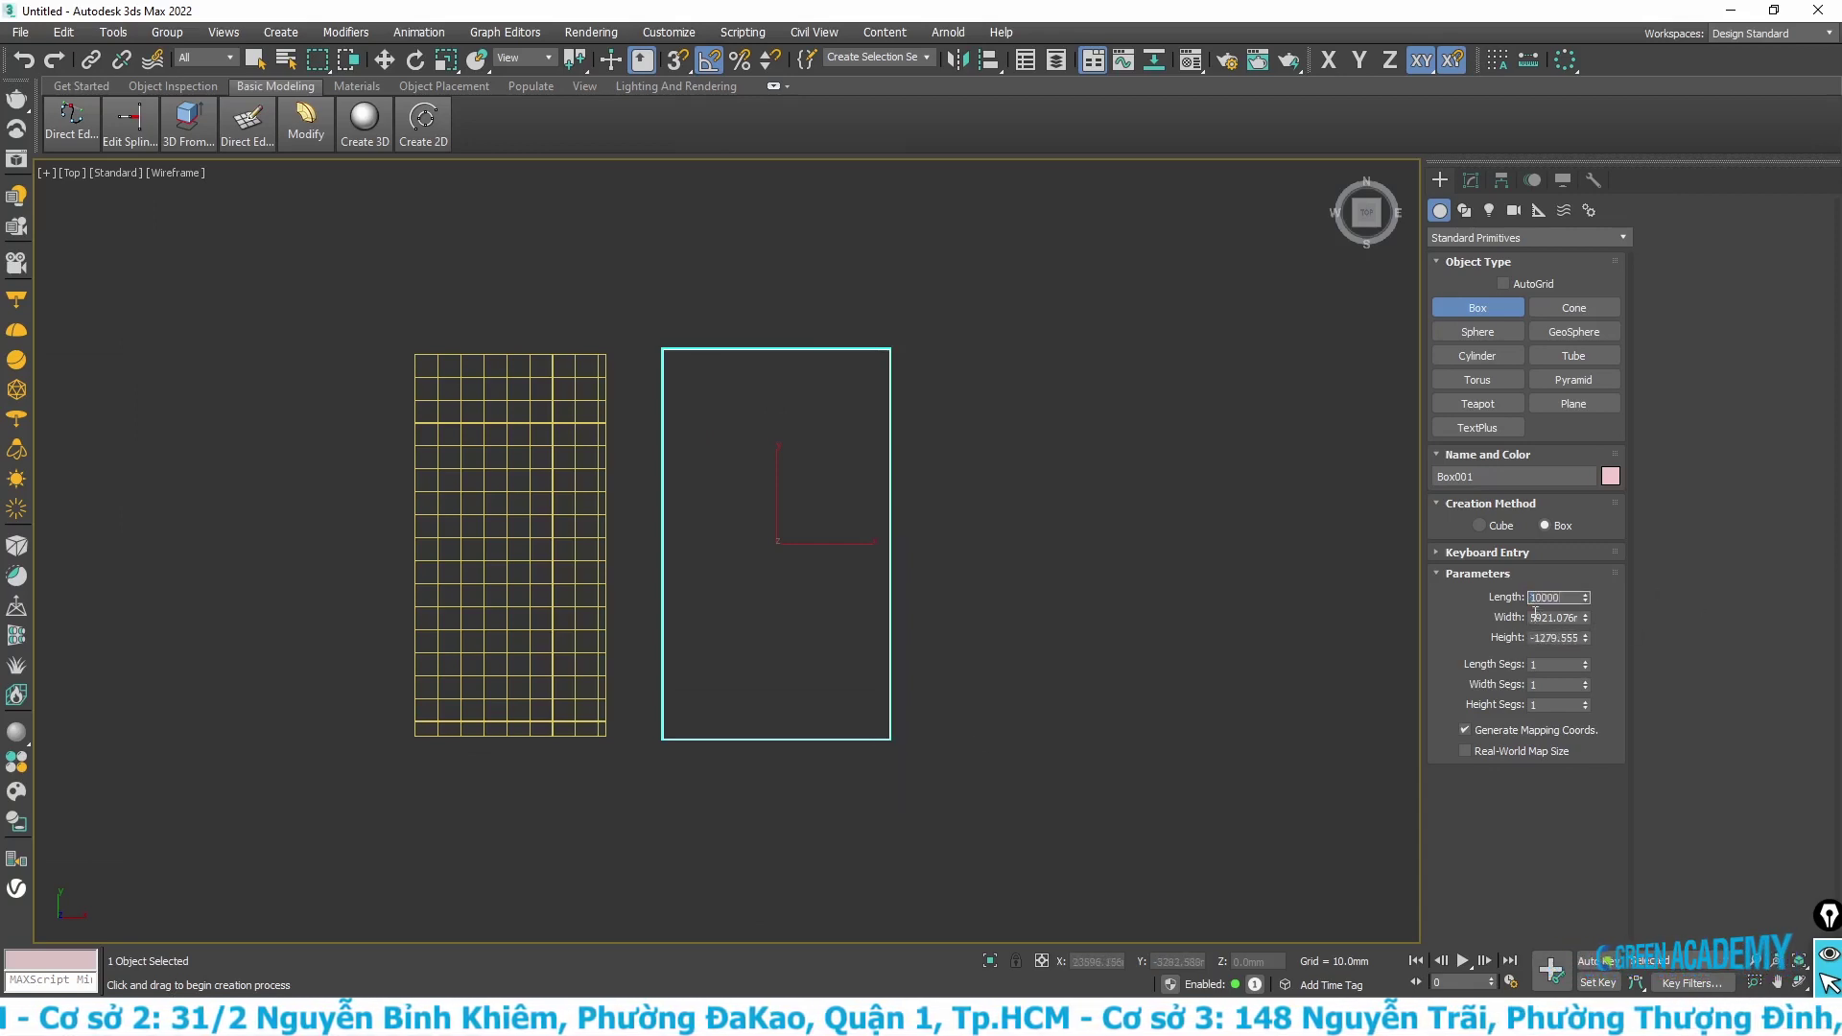
key("Tab")
type("50")
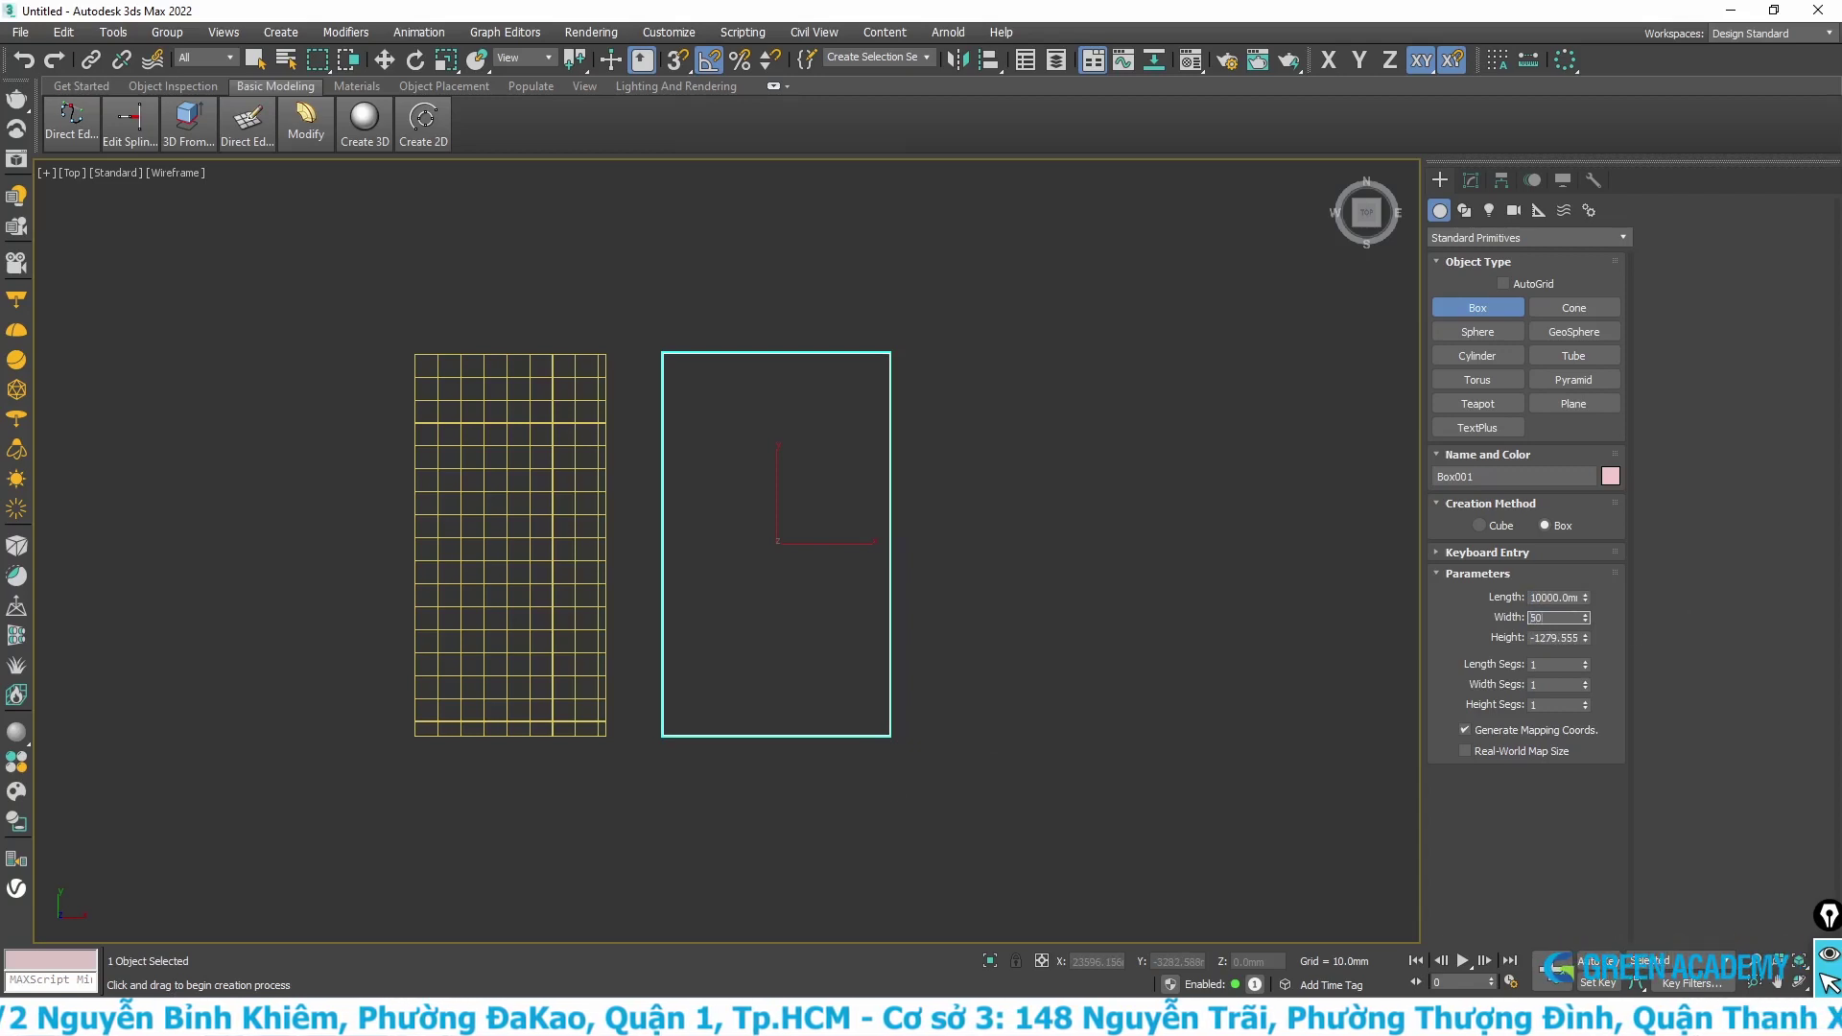
key("Tab")
key("BackSpace")
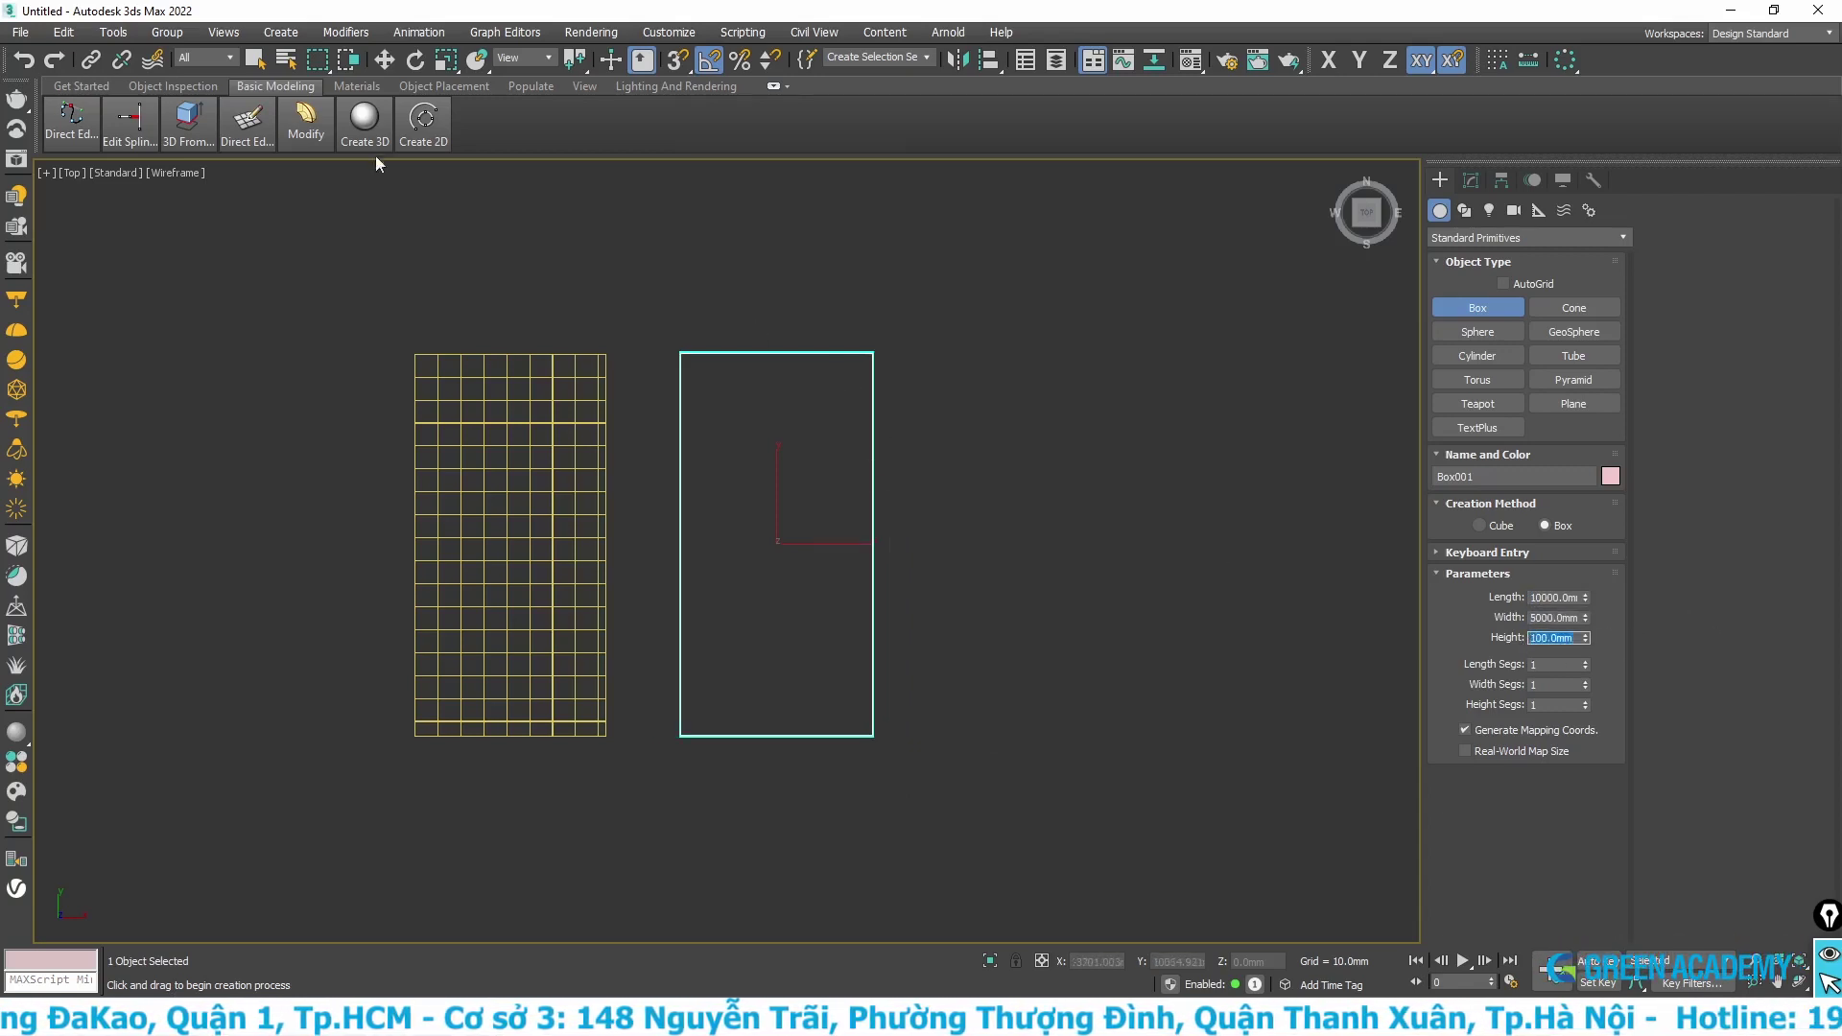
Step: Exit box creation and move the box along X over the tiled plane
left_click(422, 125)
right_click(672, 358)
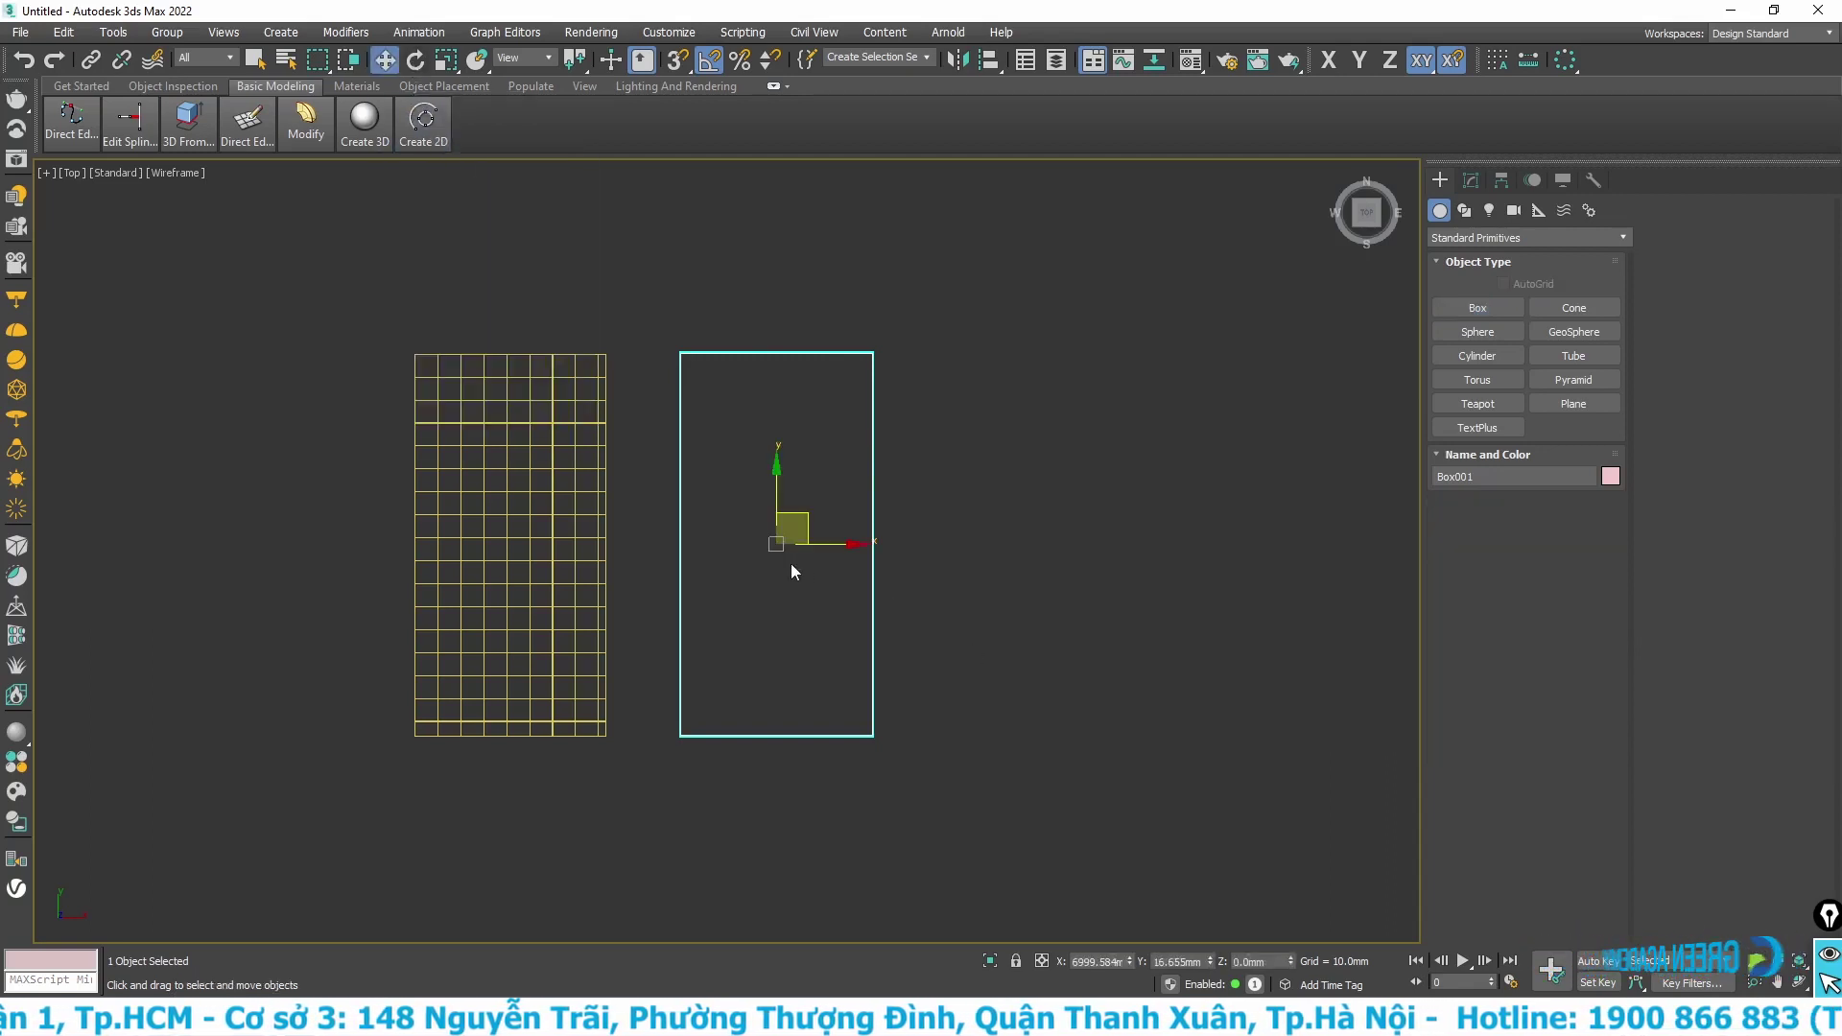
left_click_drag(824, 542, 558, 538)
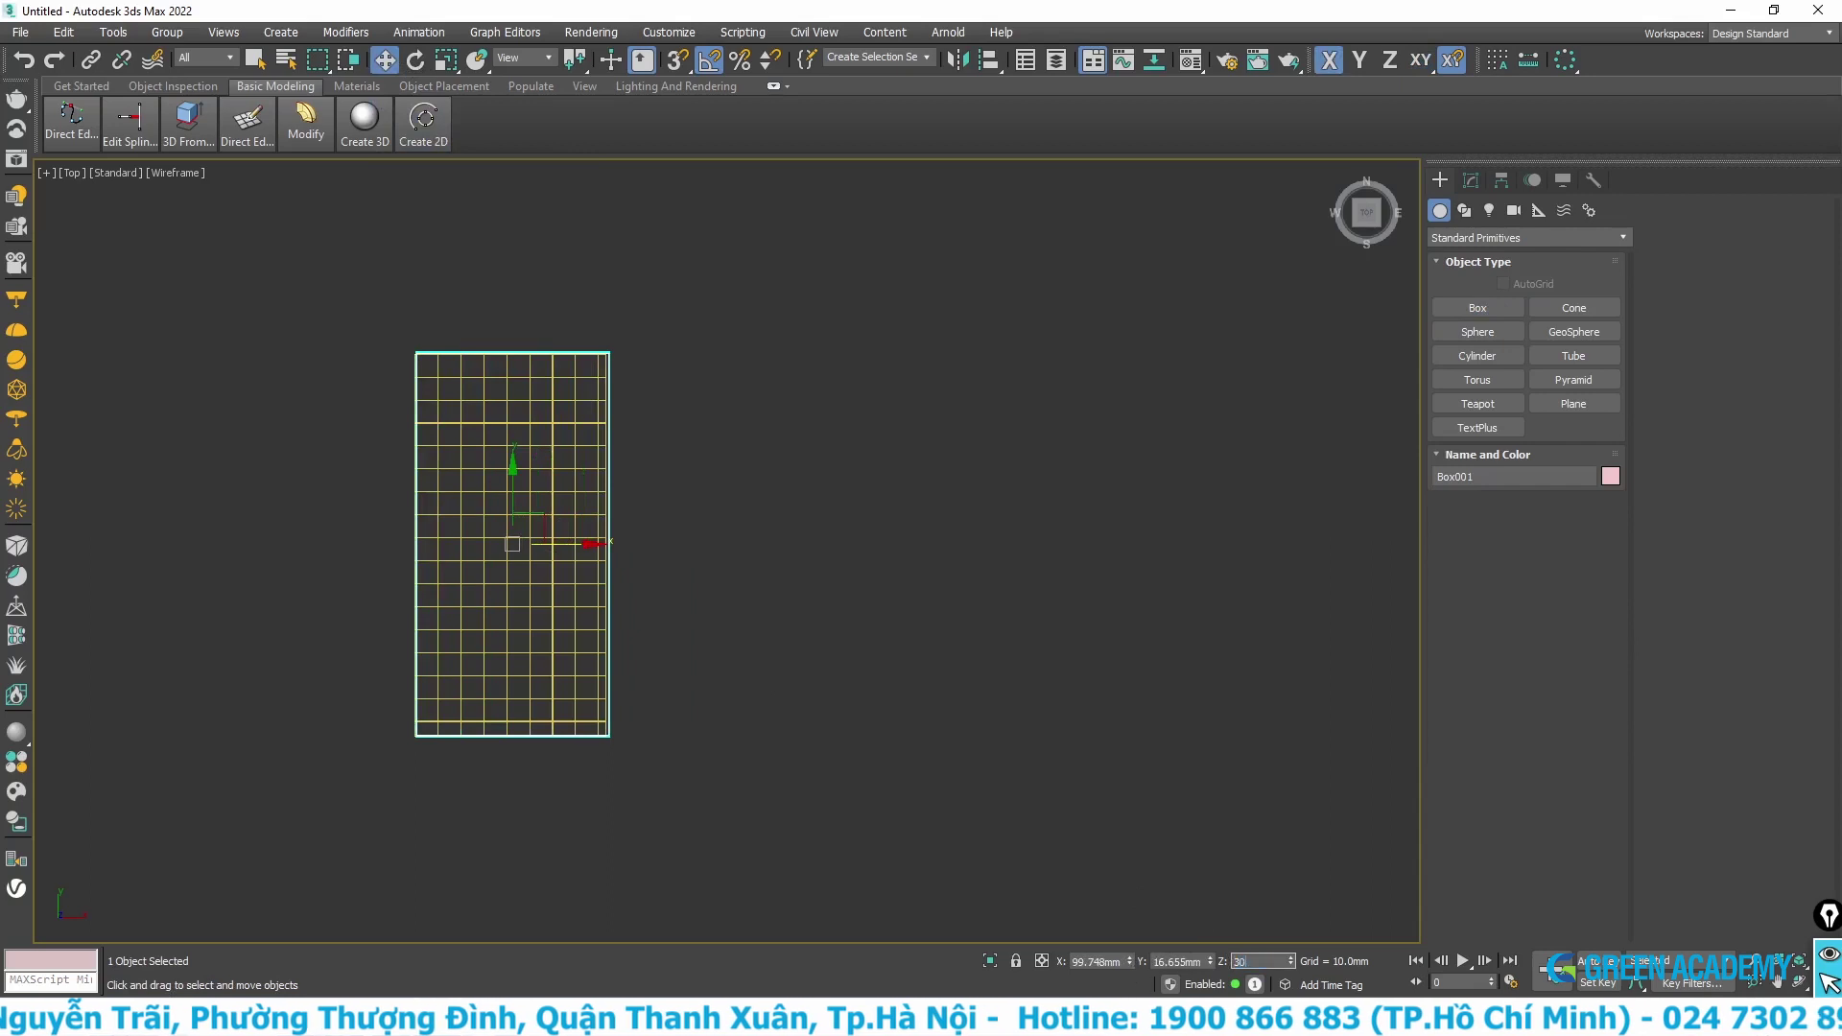
Step: In Perspective view, give Box001 3 length segments and 2 width segments
key("p")
scroll(720, 362, "up", 3)
middle_click_drag(720, 362, 751, 634)
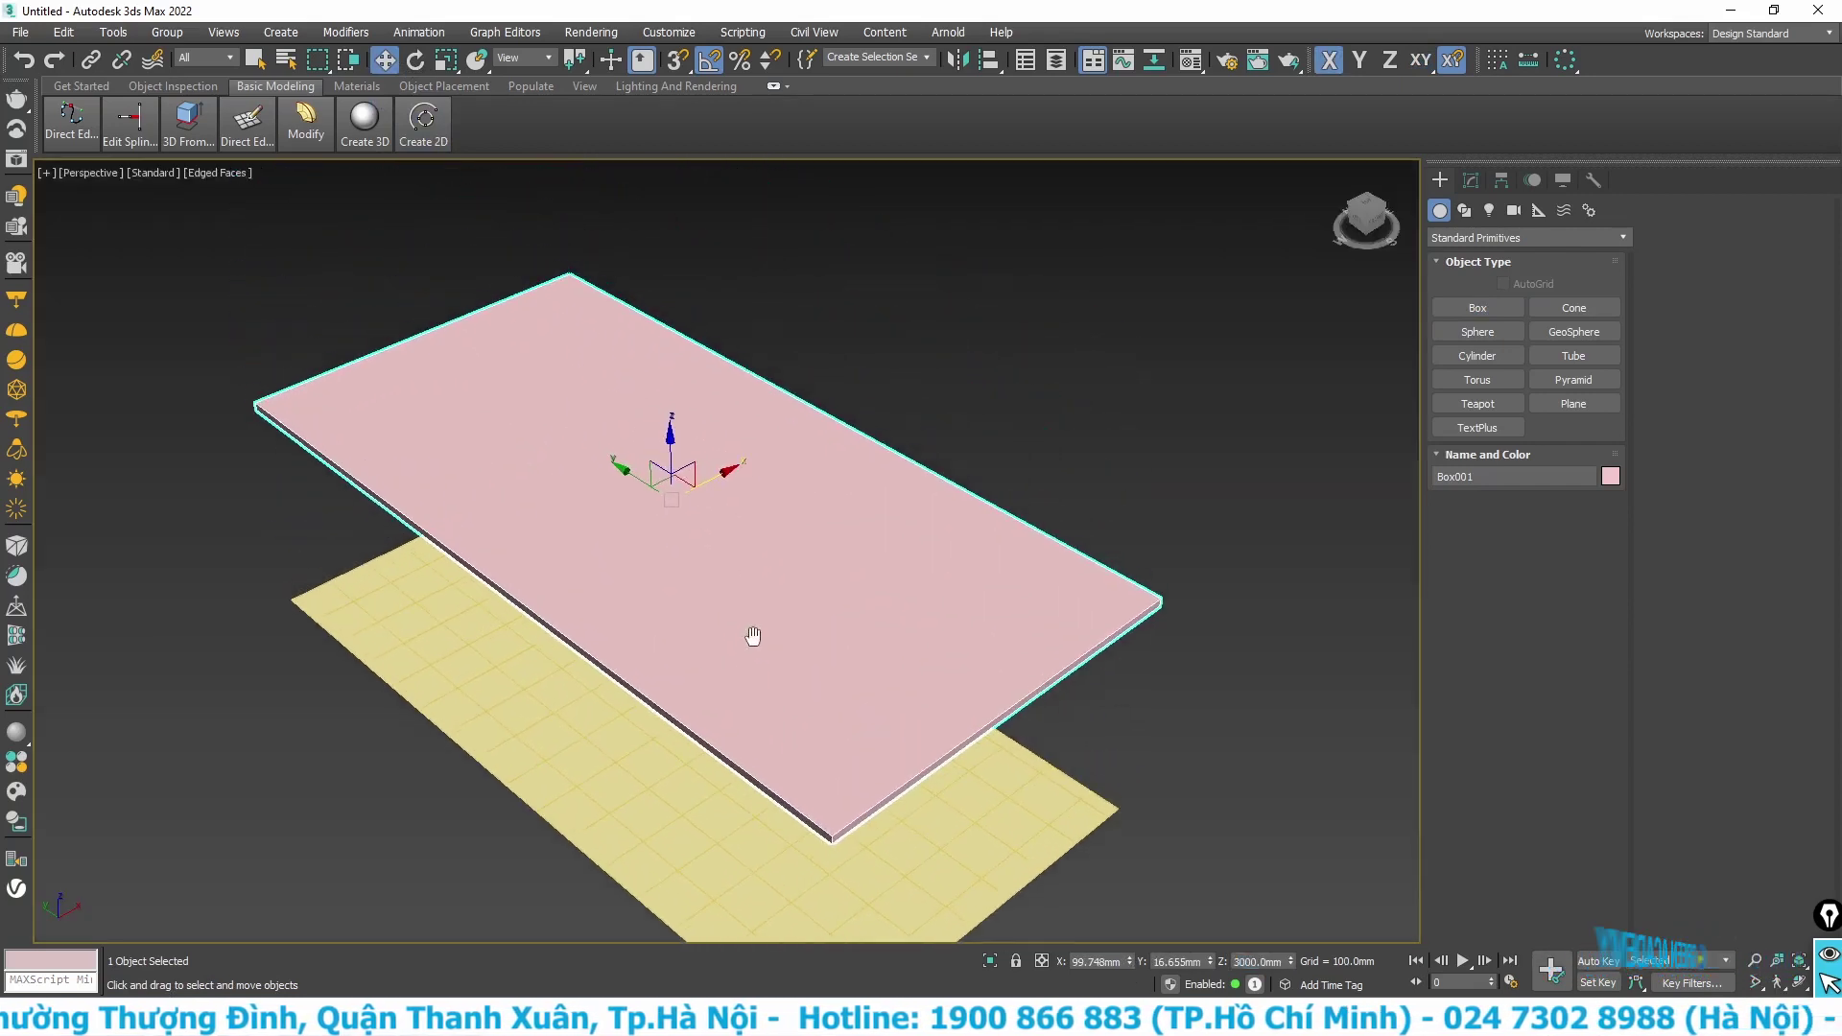
scroll(658, 707, "up", 1)
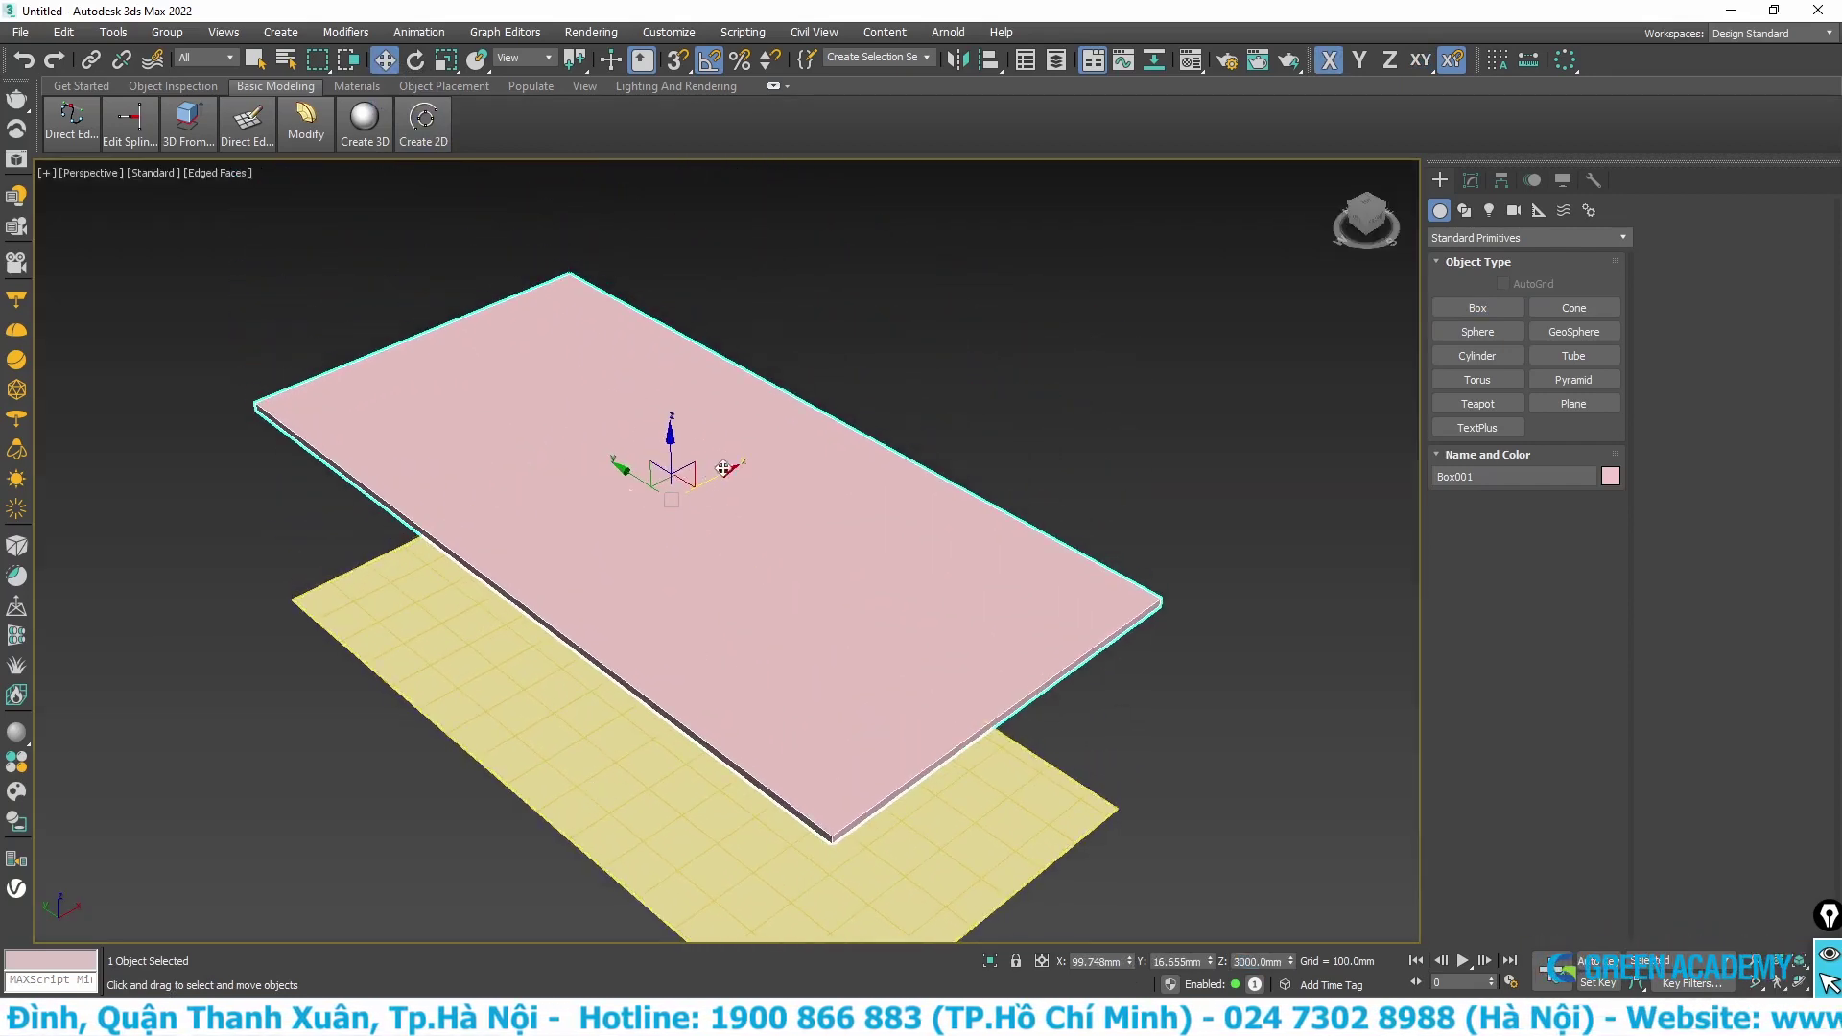
scroll(699, 413, "up", 2)
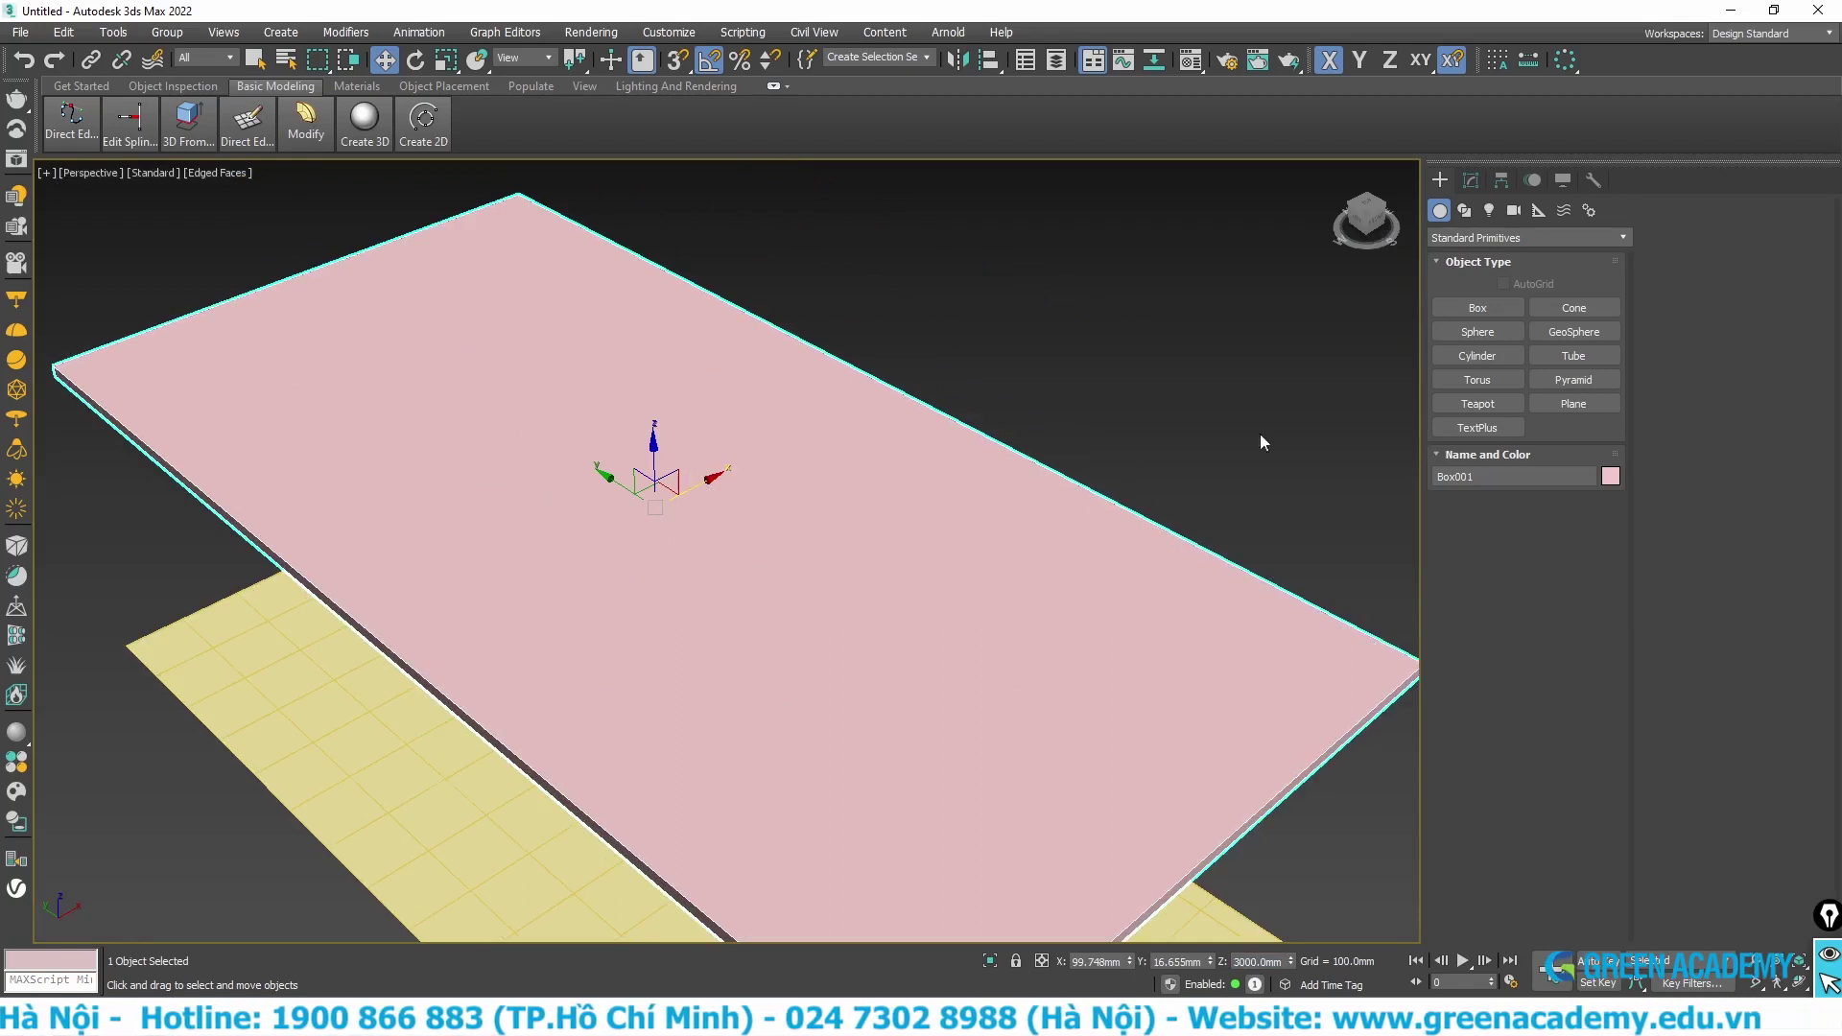
left_click(1471, 180)
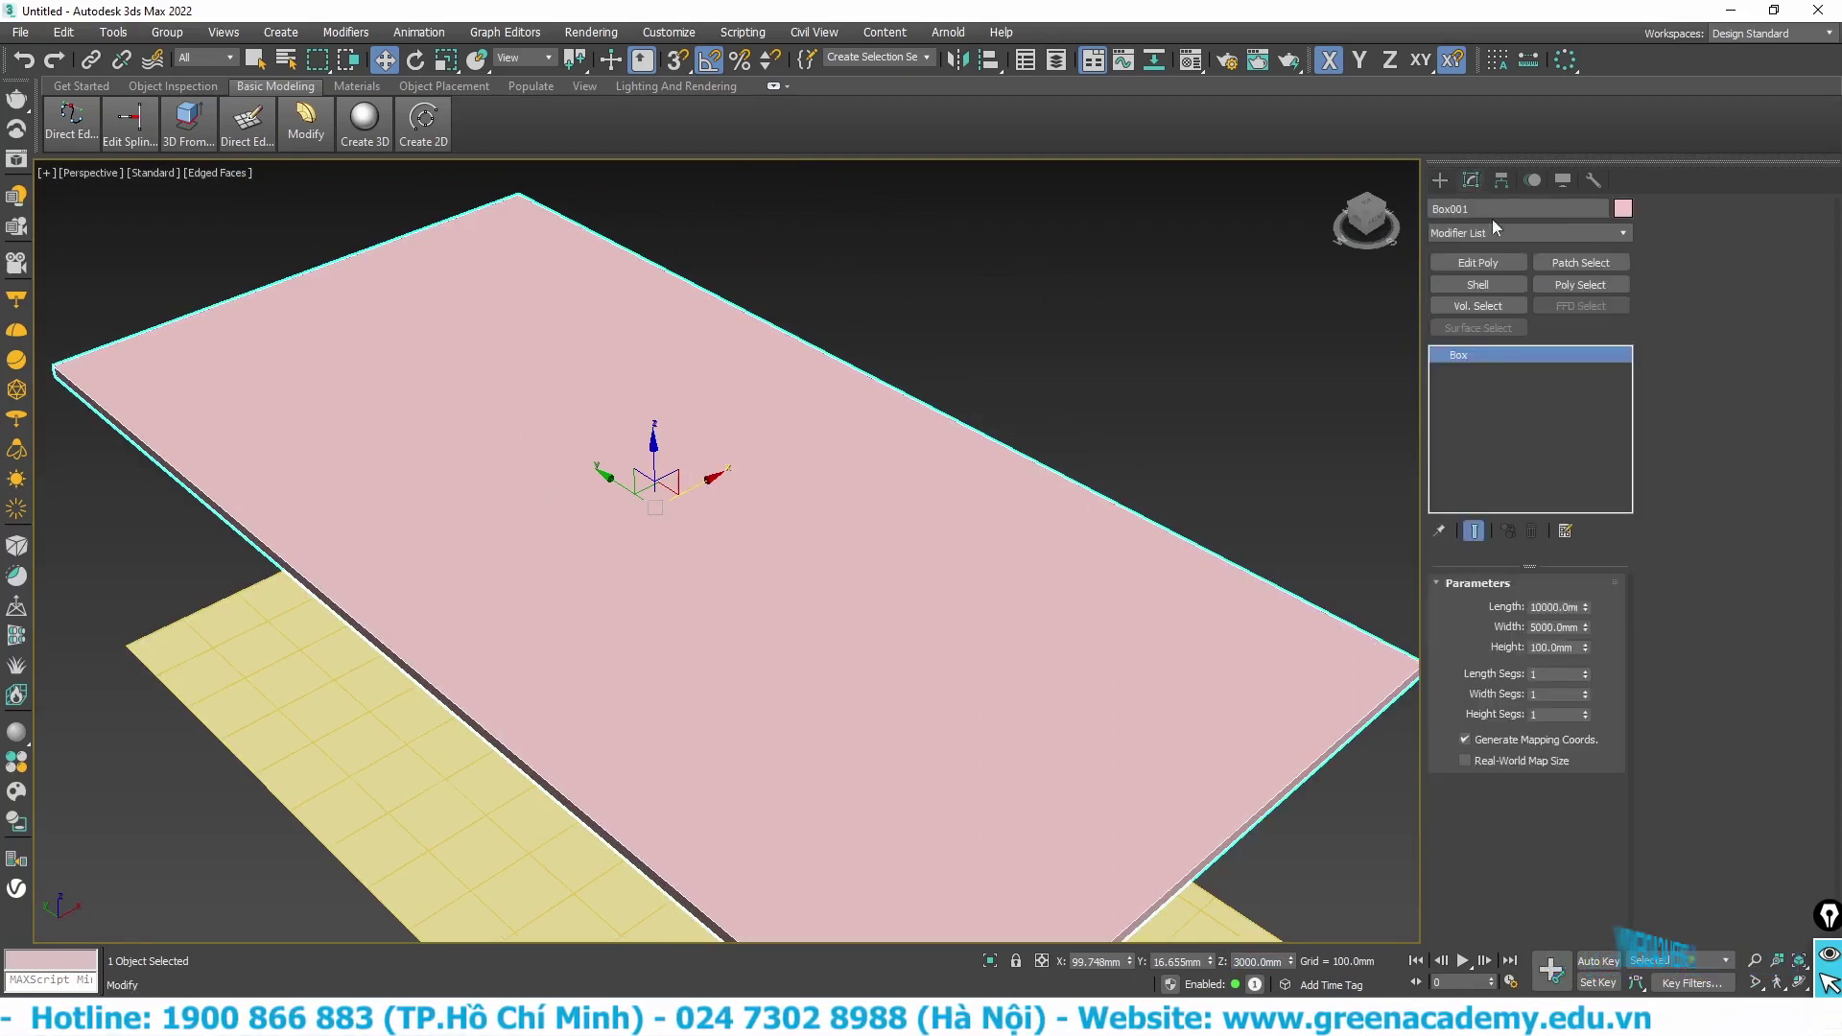
left_click(1584, 672)
left_click(1584, 671)
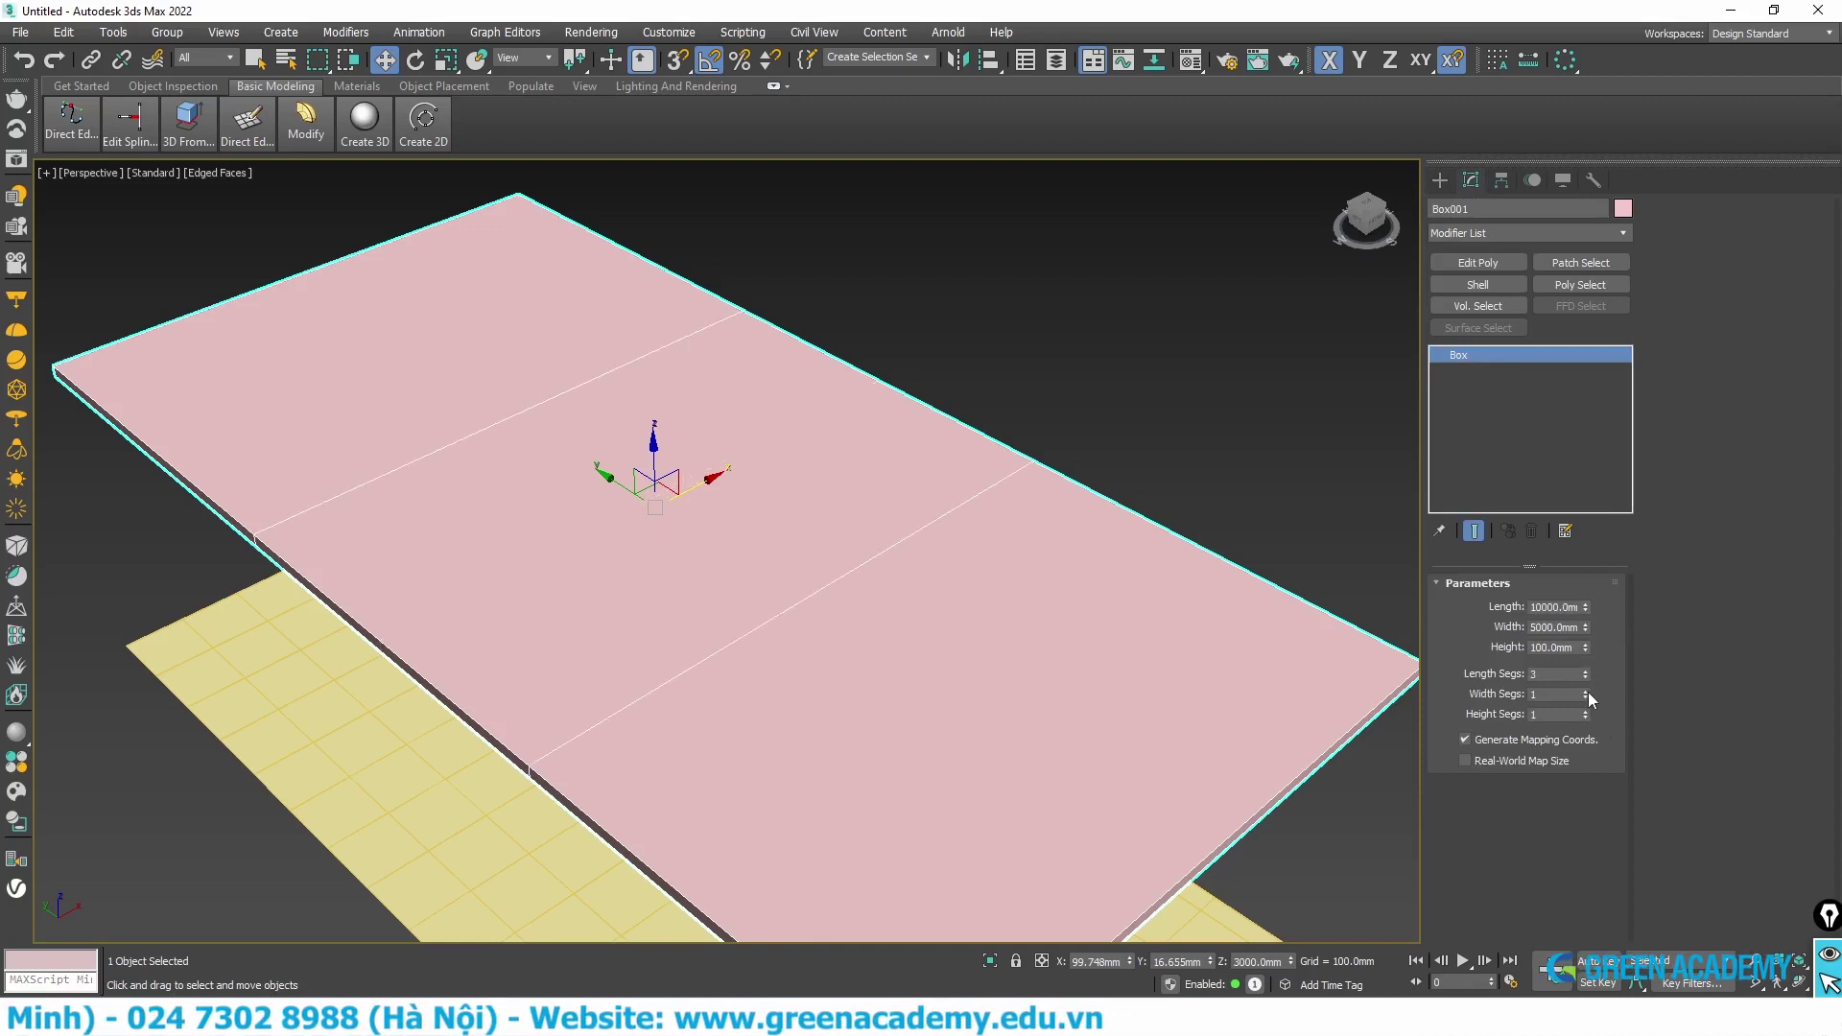
left_click(1587, 692)
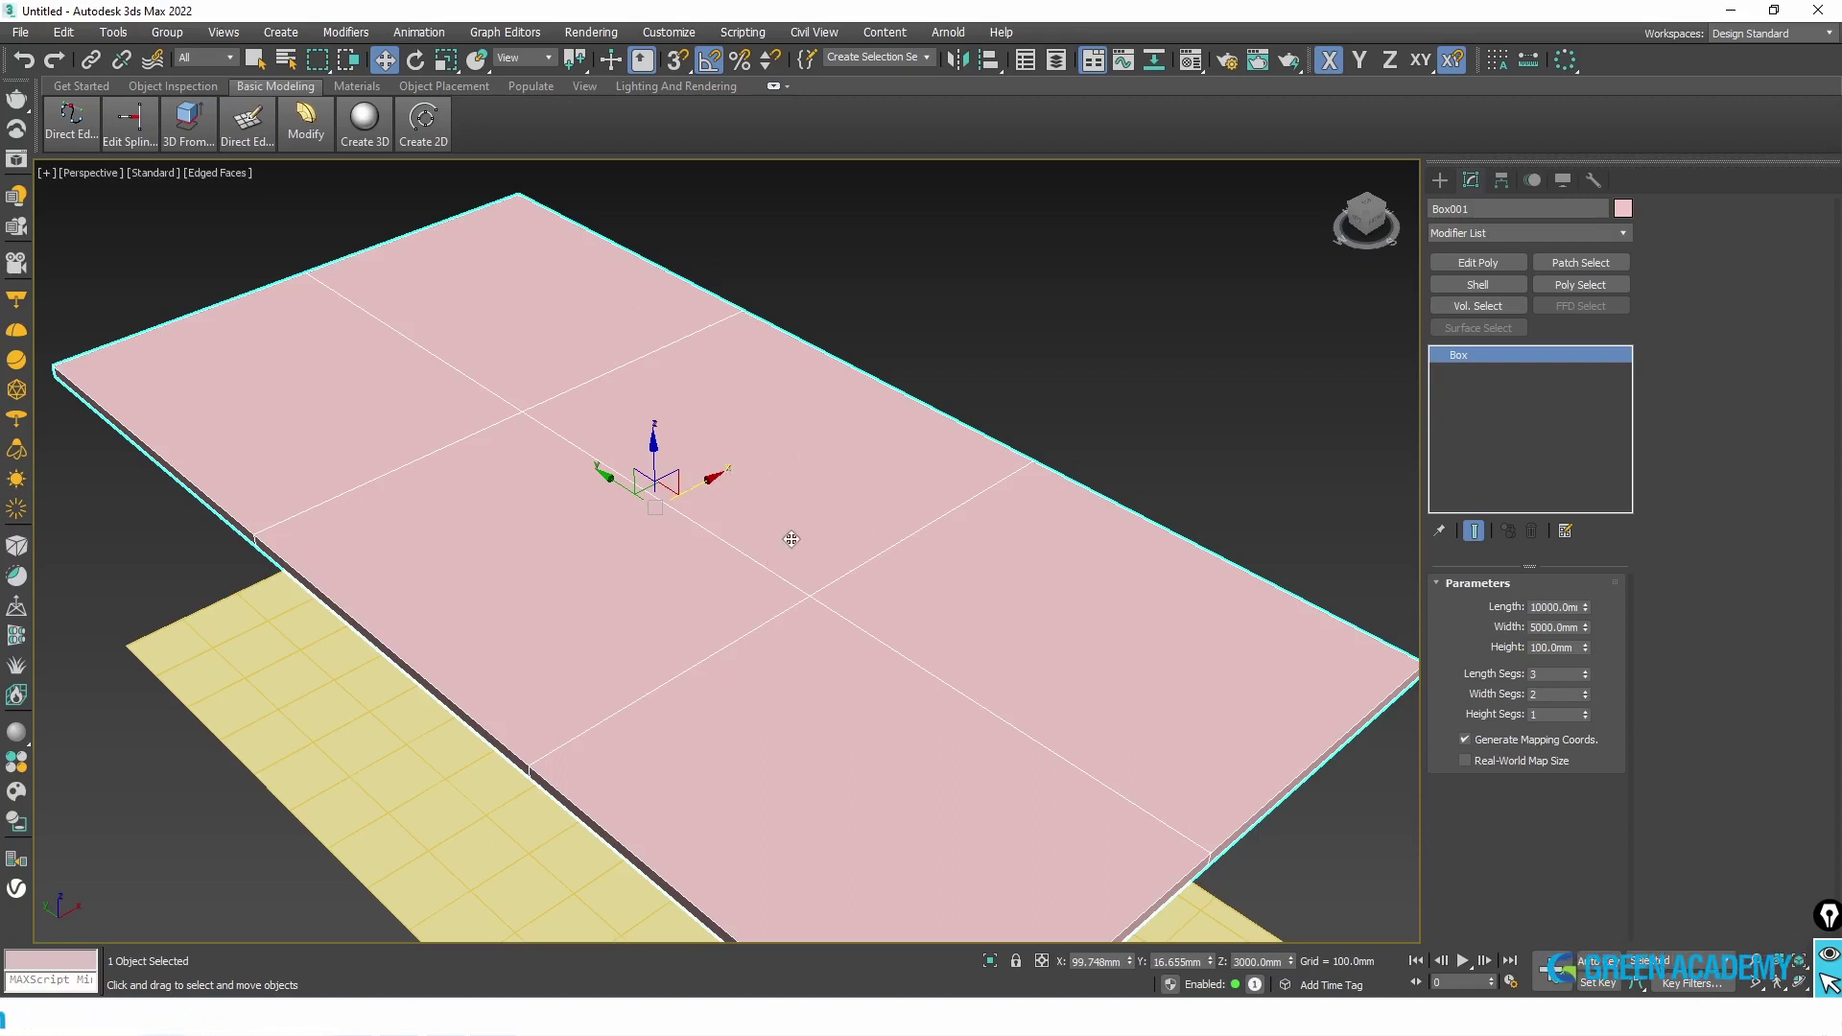
Step: Convert the slab to Editable Poly and delete its middle far-side polygon
right_click(826, 512)
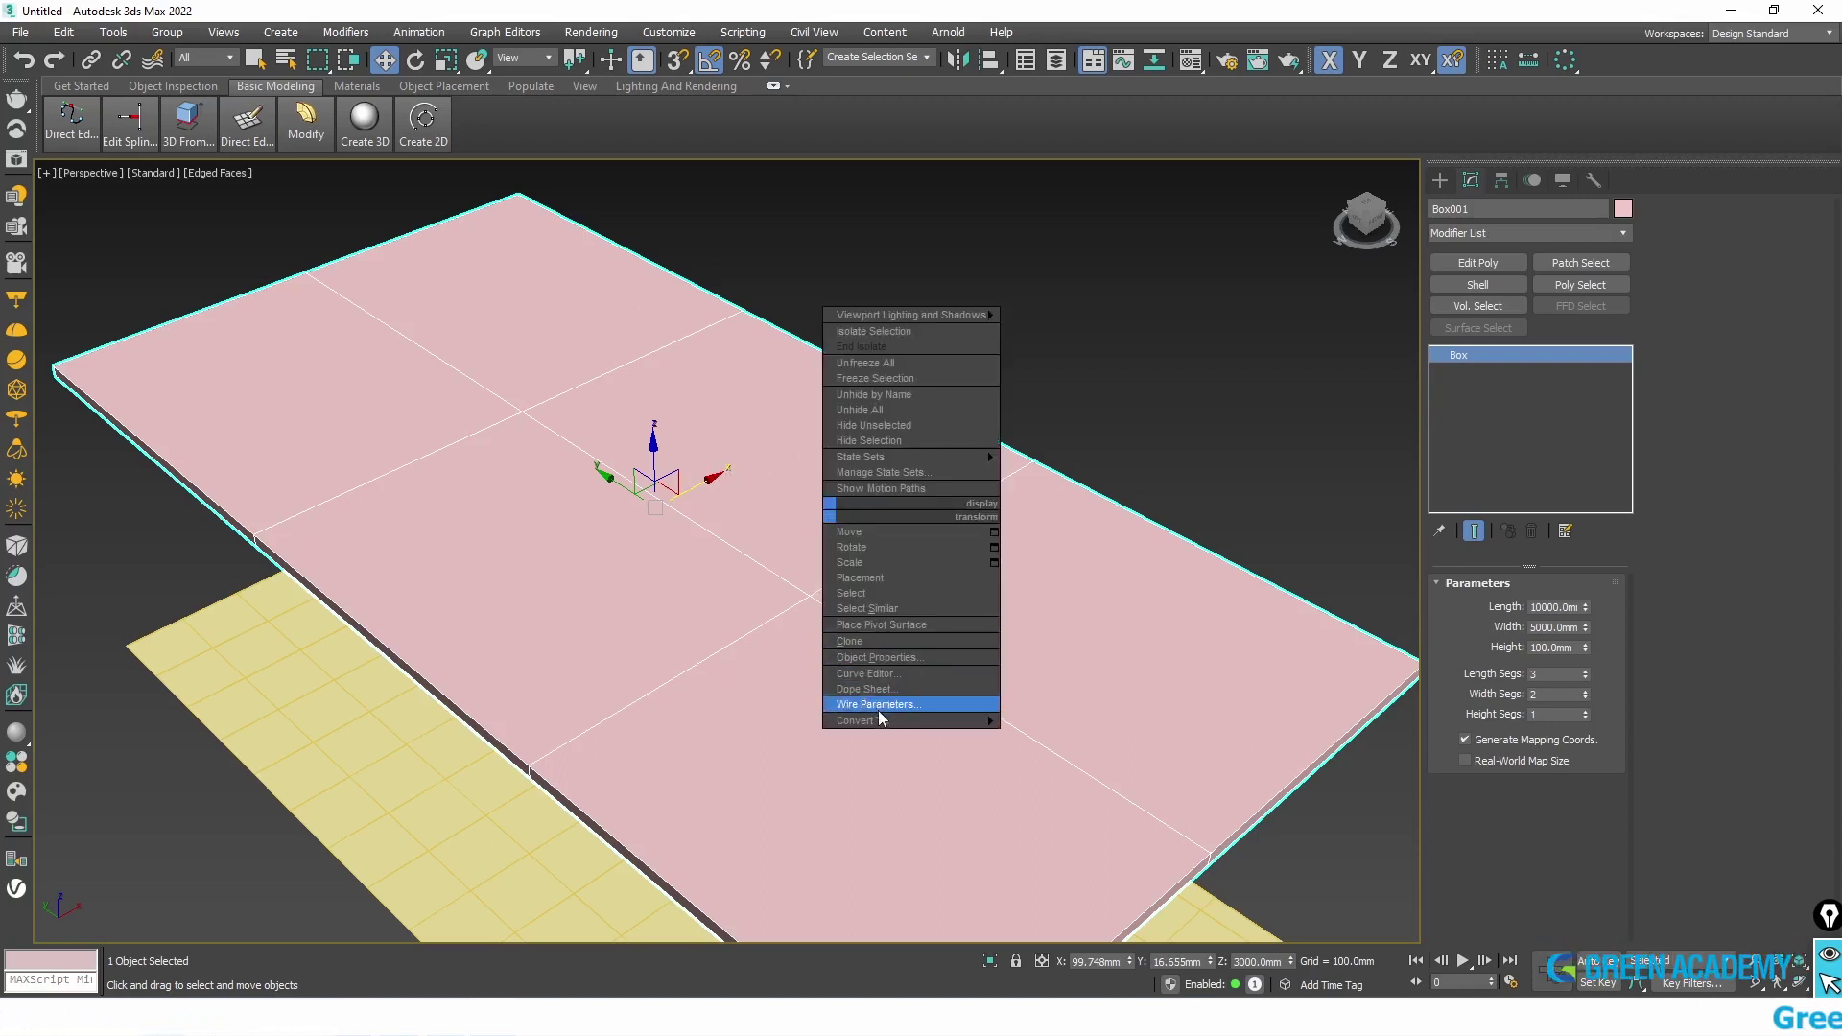
left_click(1055, 736)
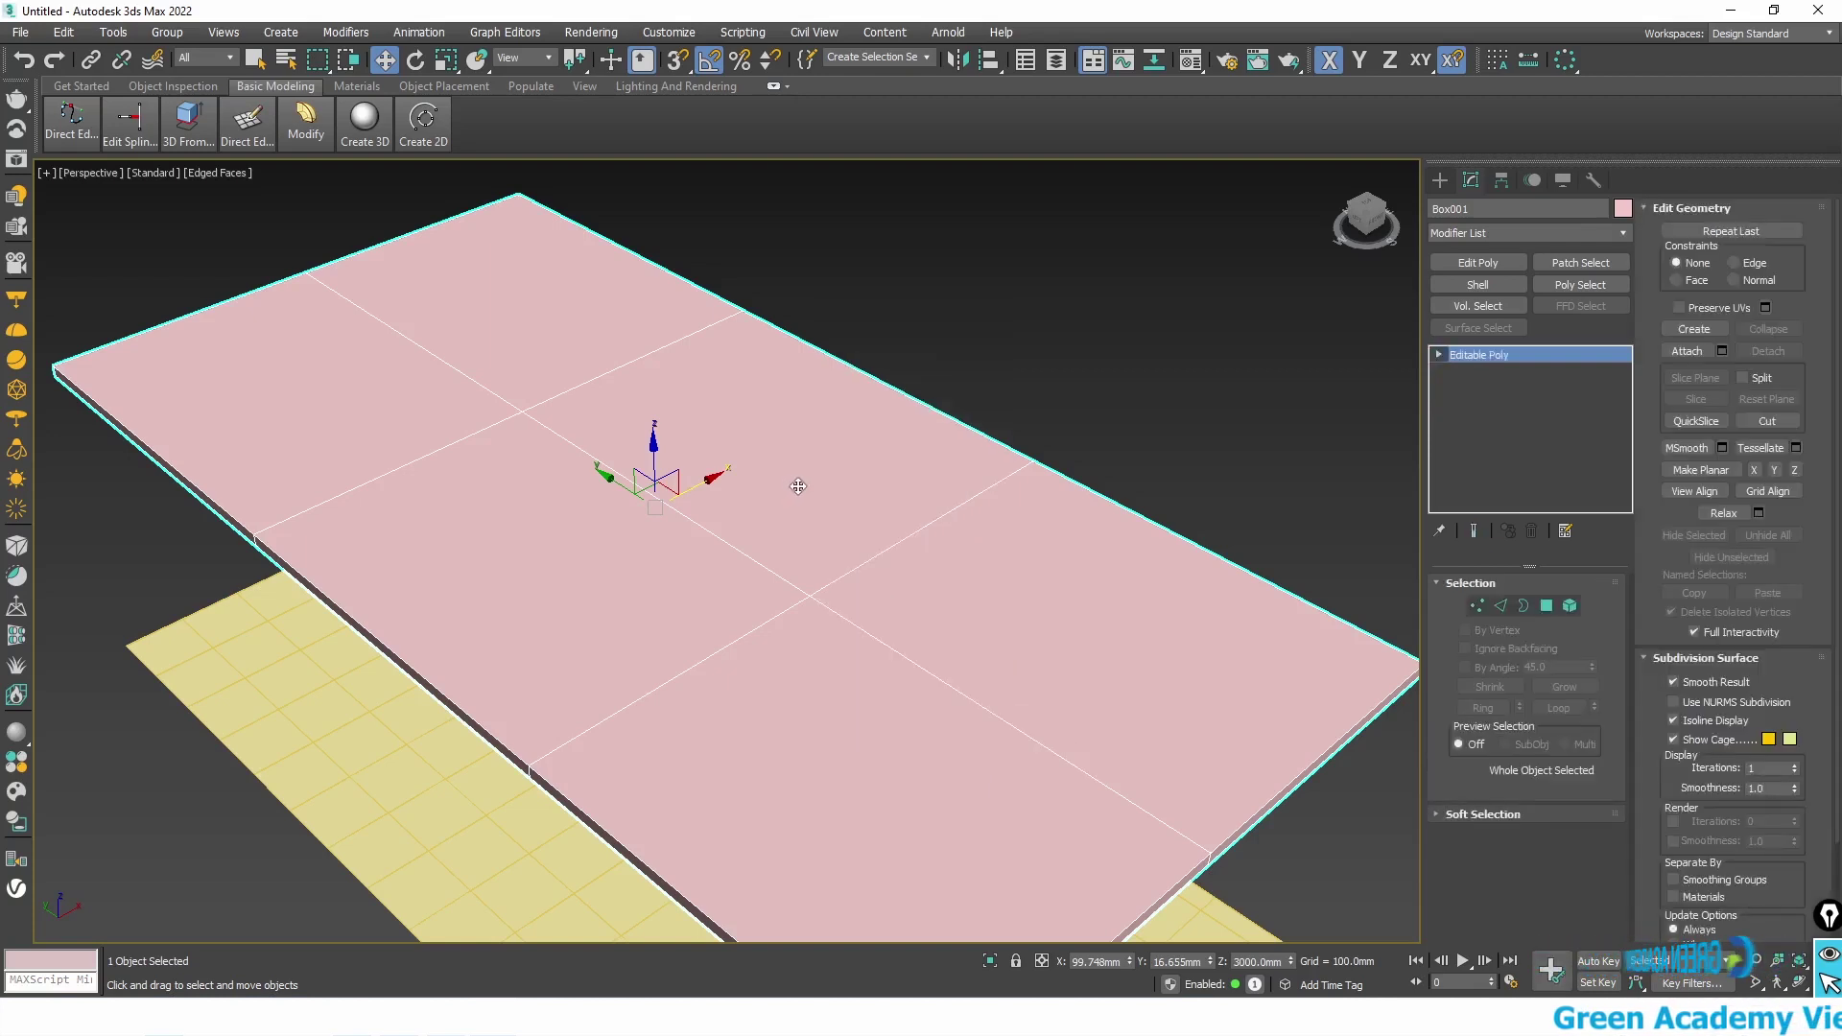
key("4")
left_click(813, 455)
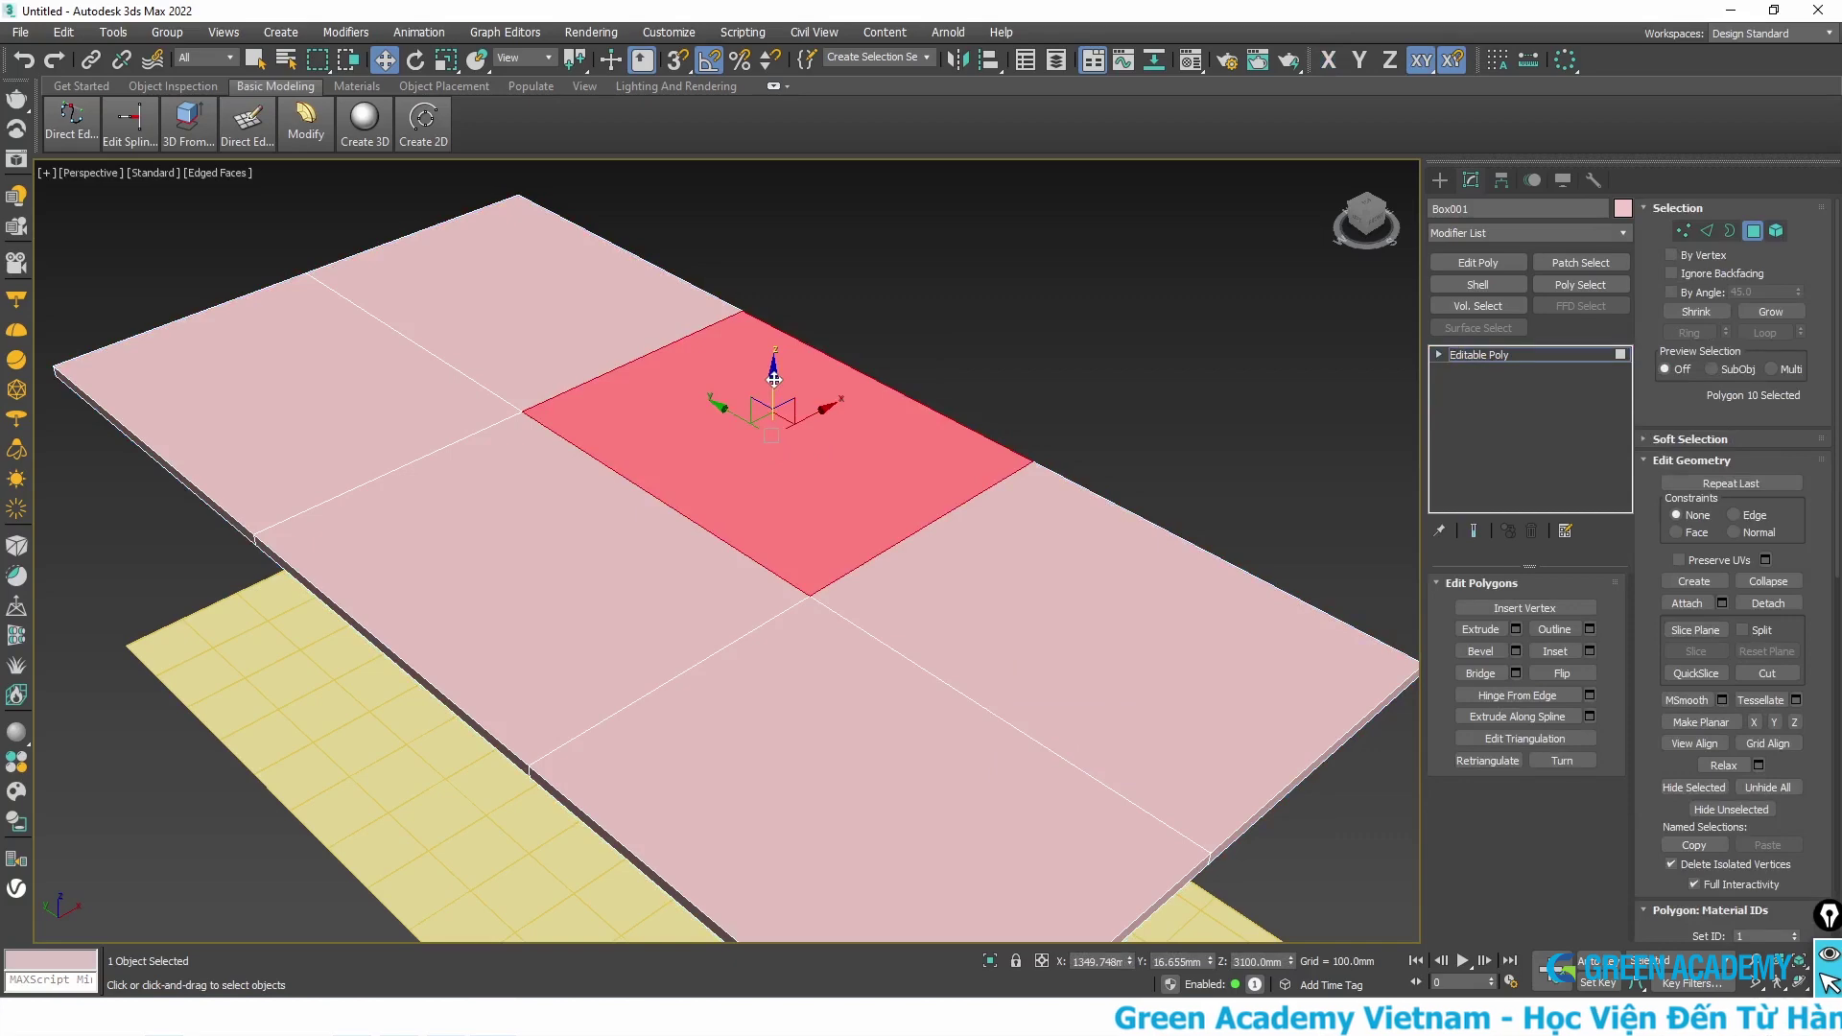
key("Delete")
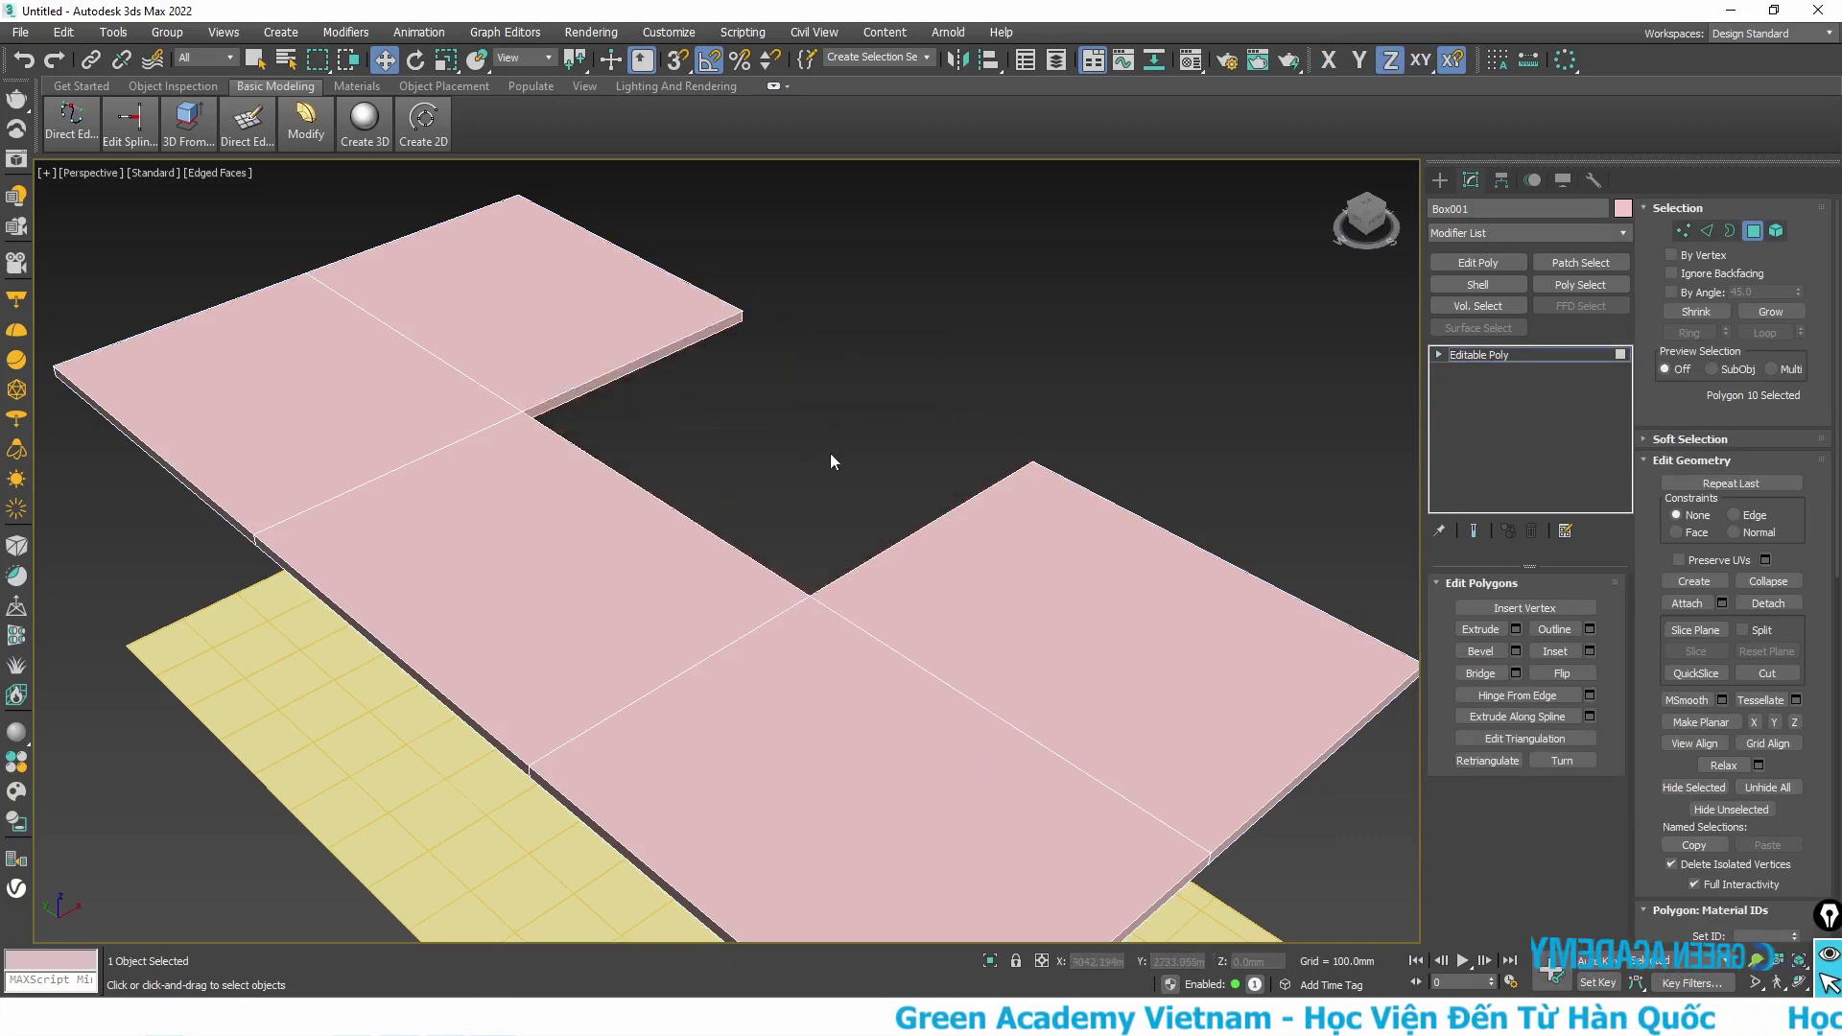
Step: Orbit and zoom around the slab to inspect the removed panel
scroll(810, 468, "up", 5)
middle_click_drag(809, 469, 647, 527, "alt")
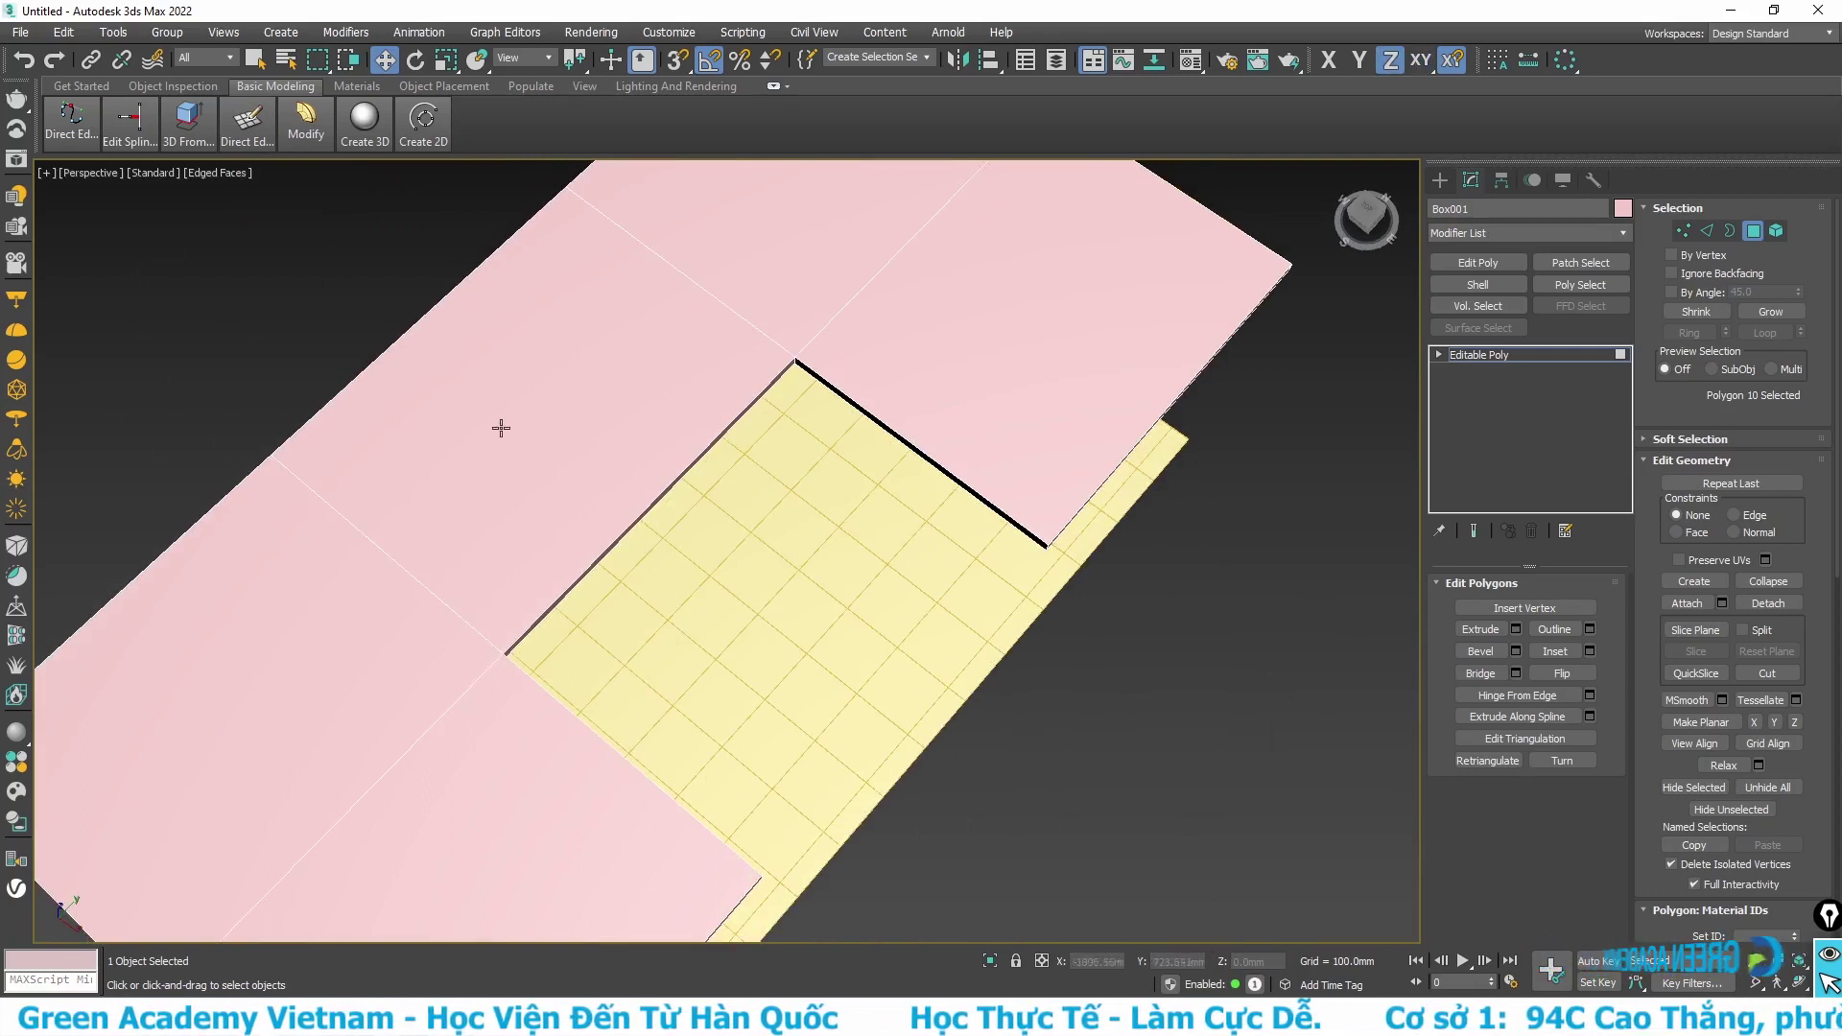
scroll(566, 424, "down", 2)
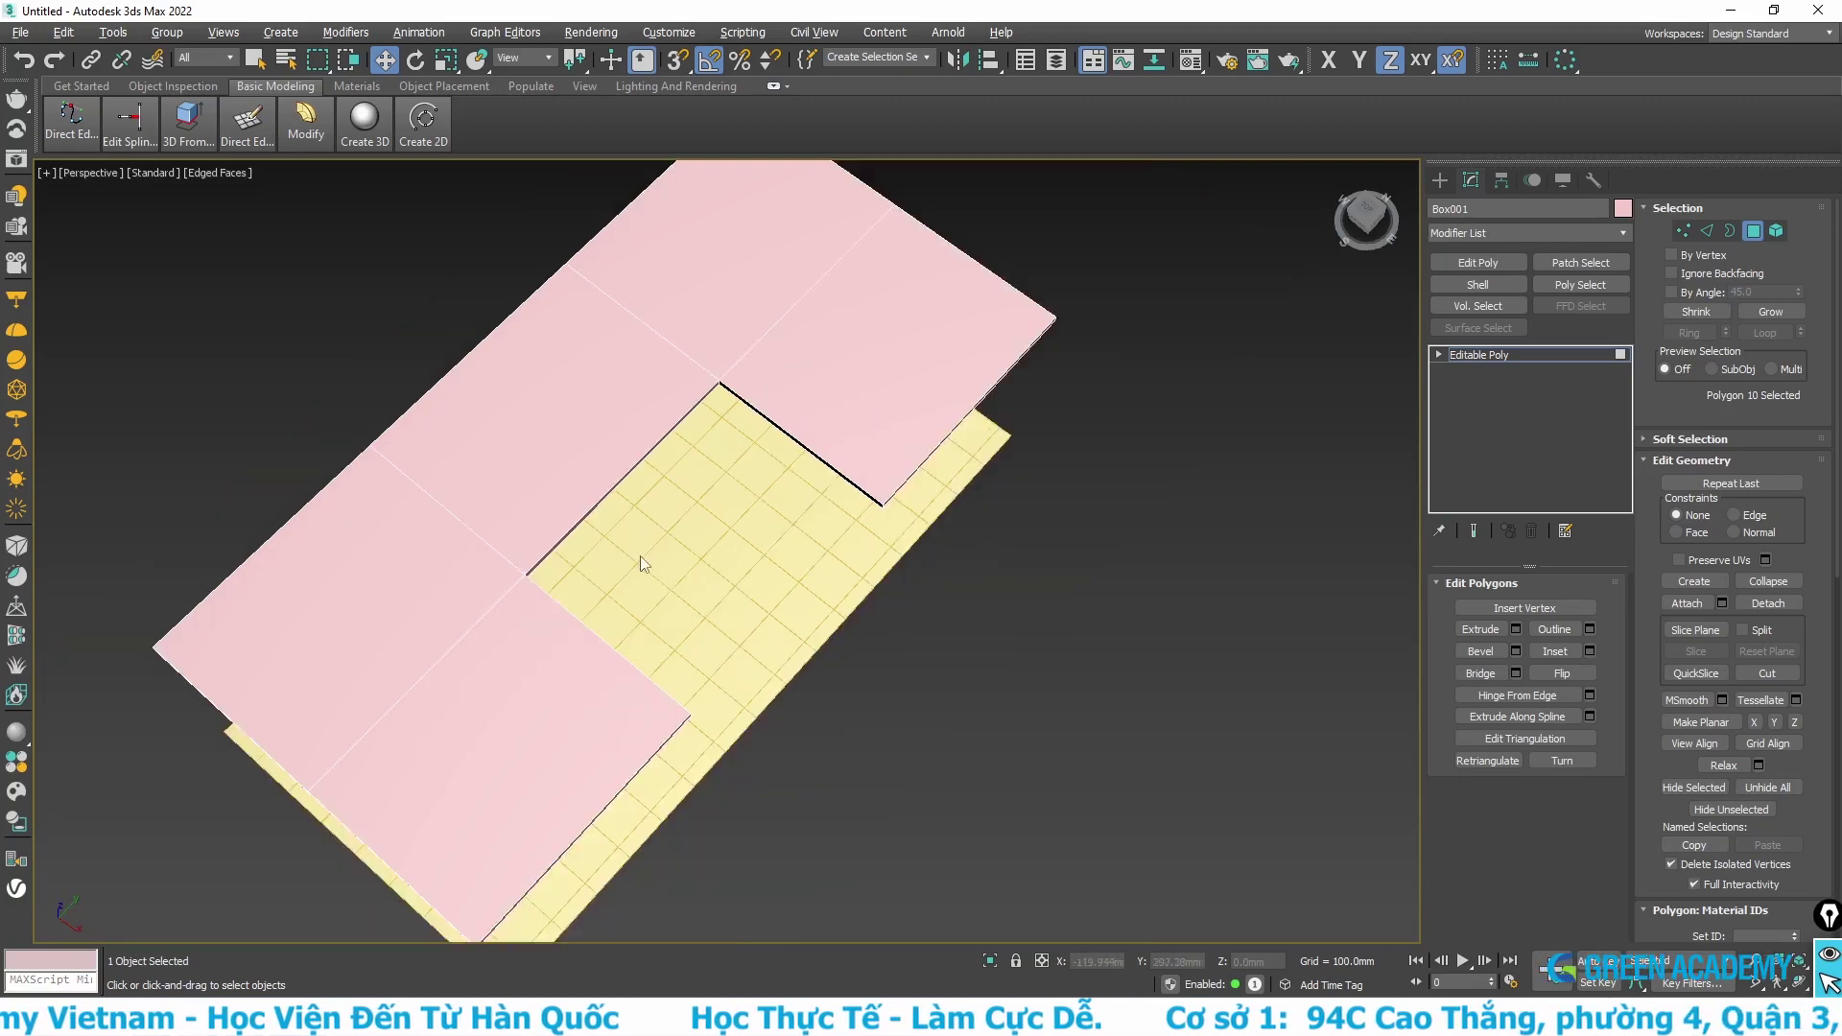
middle_click_drag(641, 564, 691, 493, "alt")
scroll(690, 508, "up", 3)
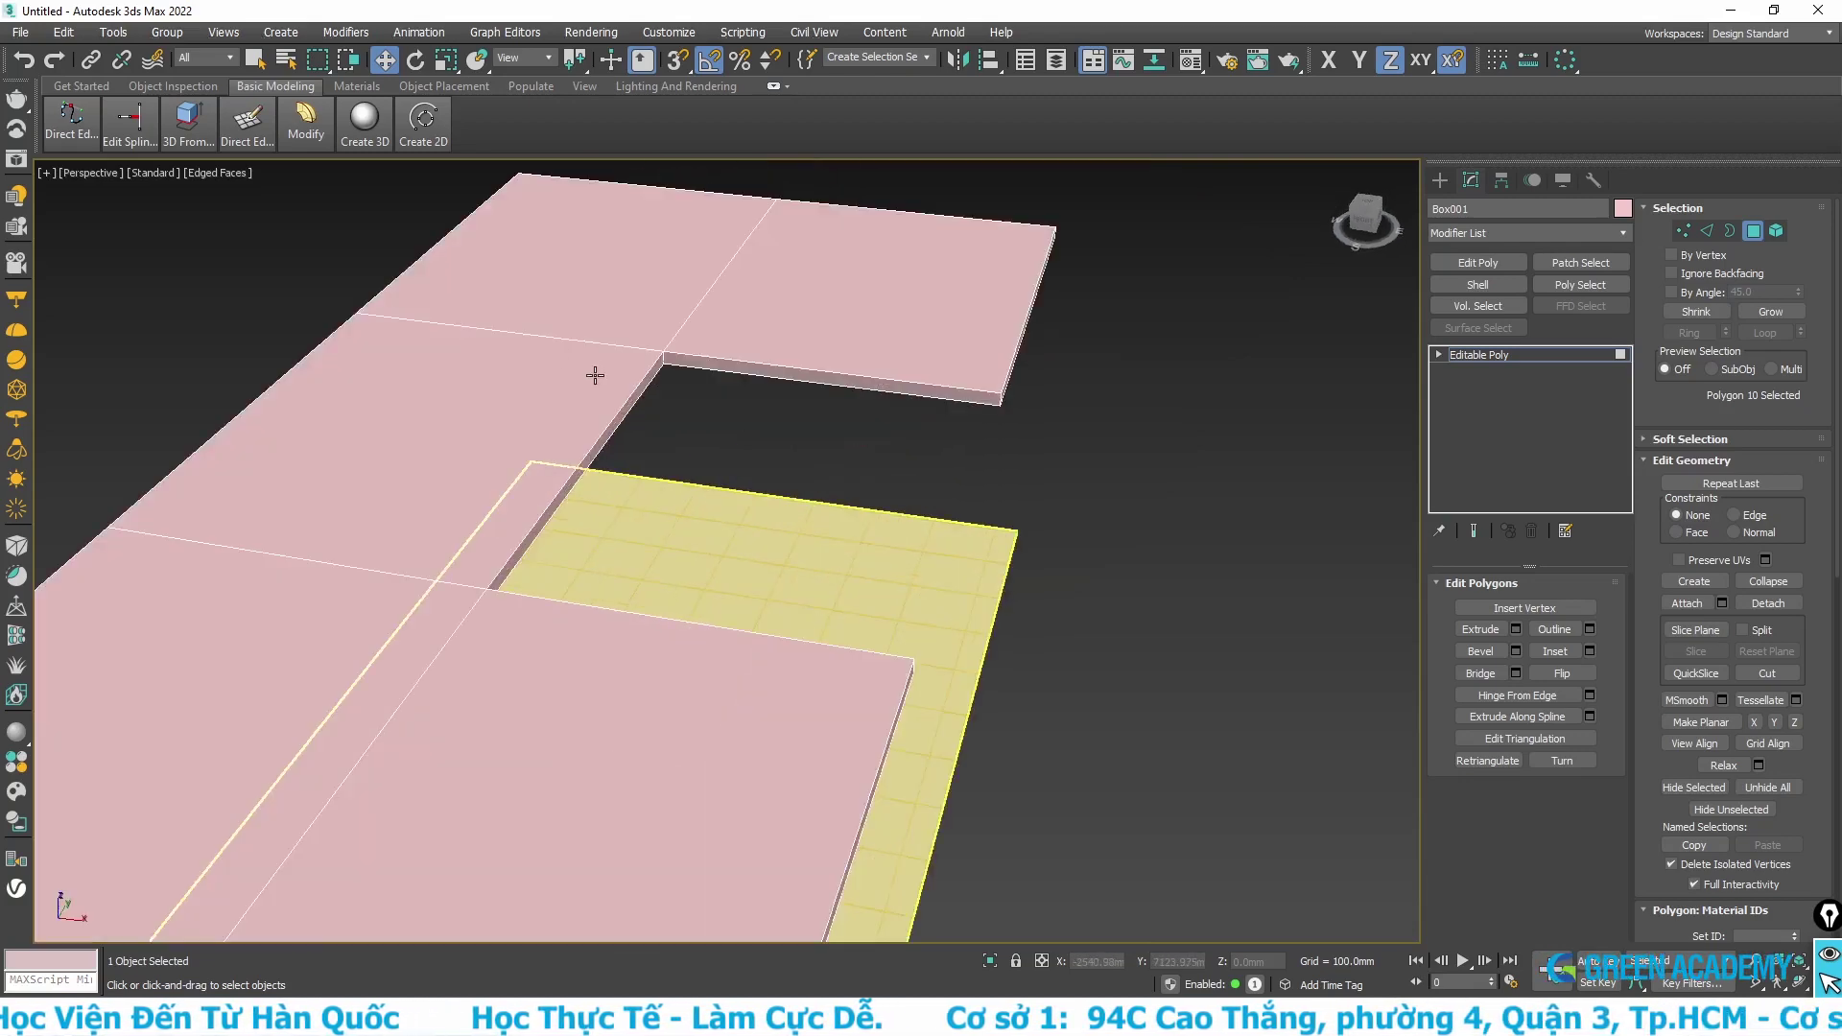
scroll(595, 379, "down", 2)
scroll(597, 389, "down", 1)
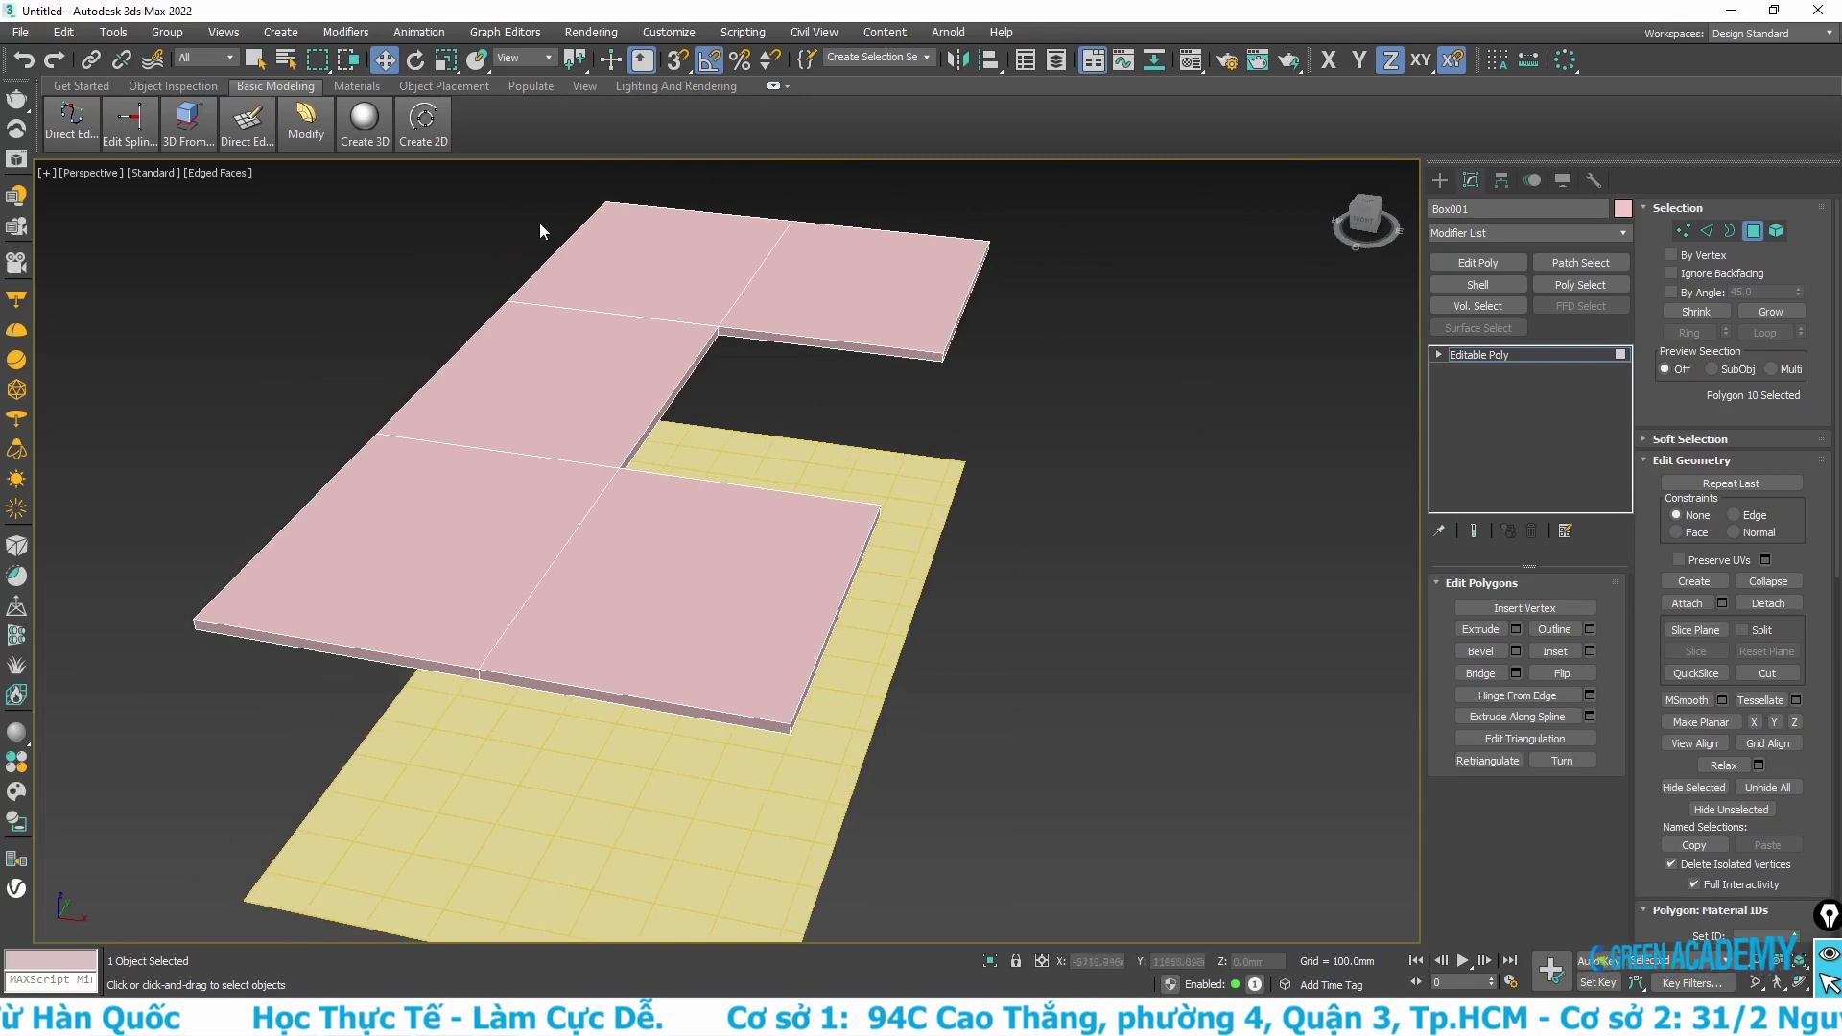
left_click(423, 123)
Step: Abandon a started Line spline and return to the Move tool
left_click(427, 207)
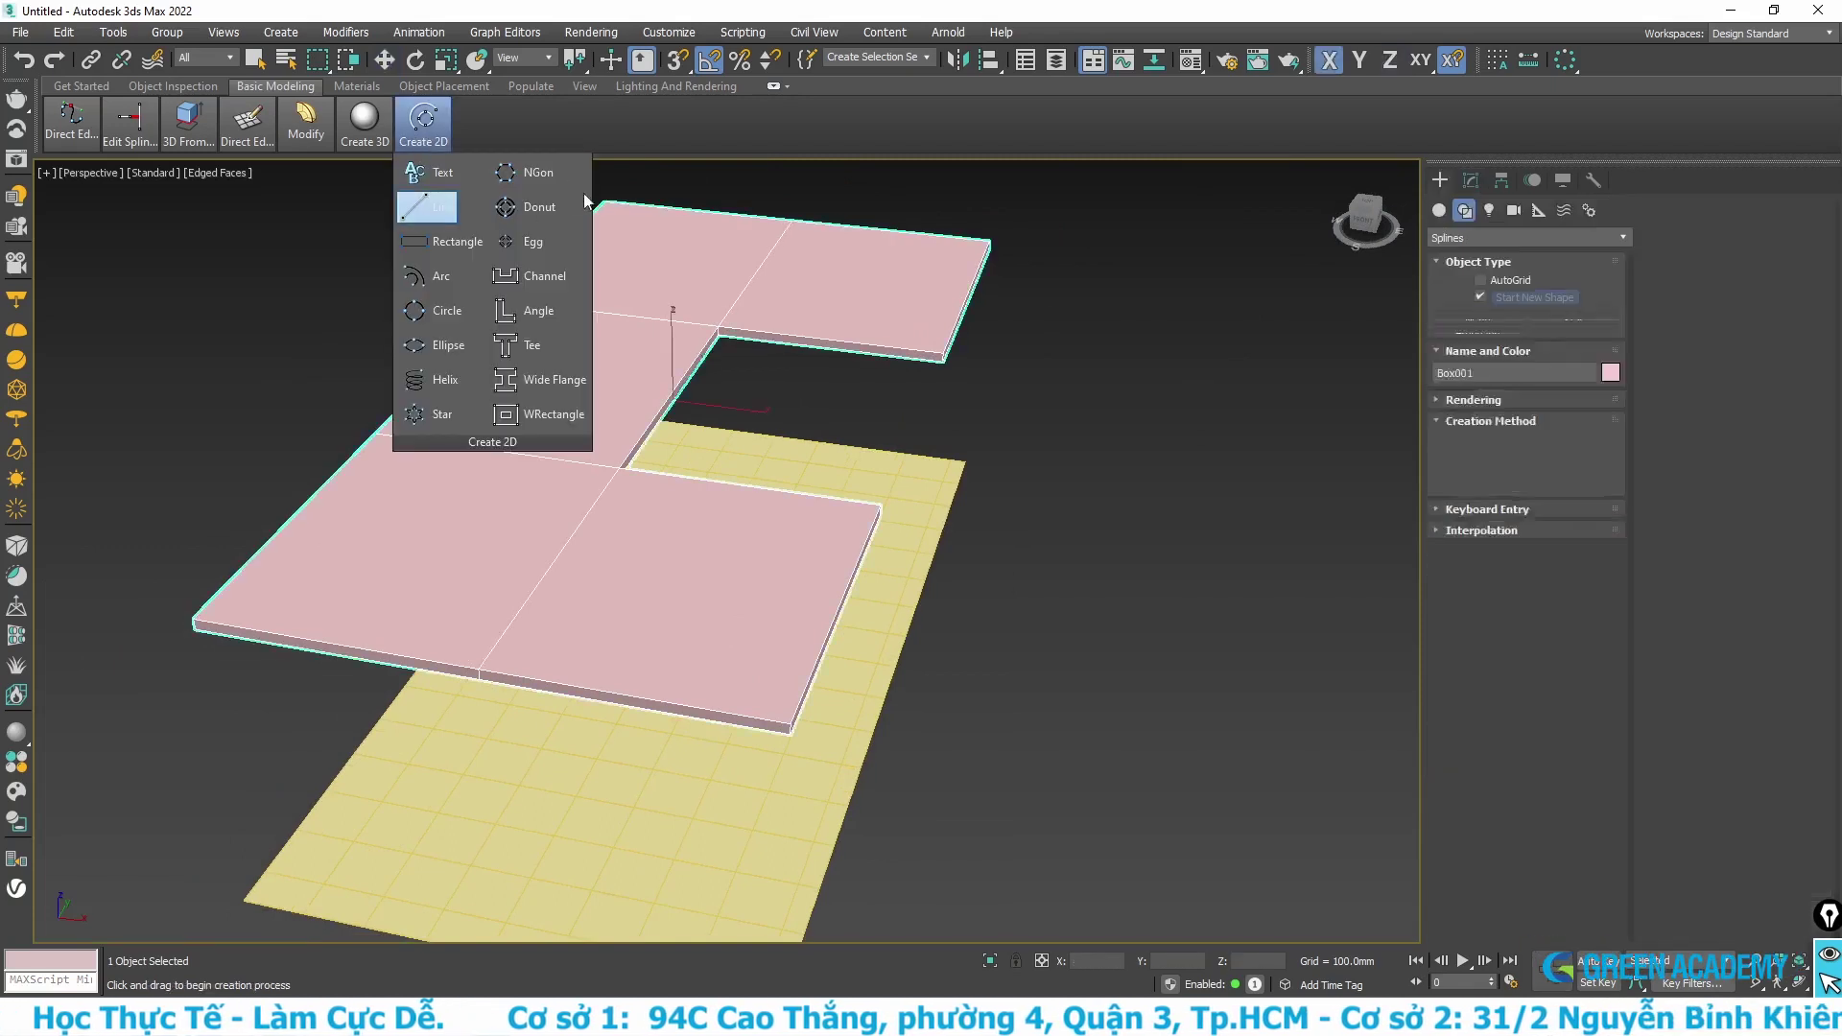
left_click(605, 200)
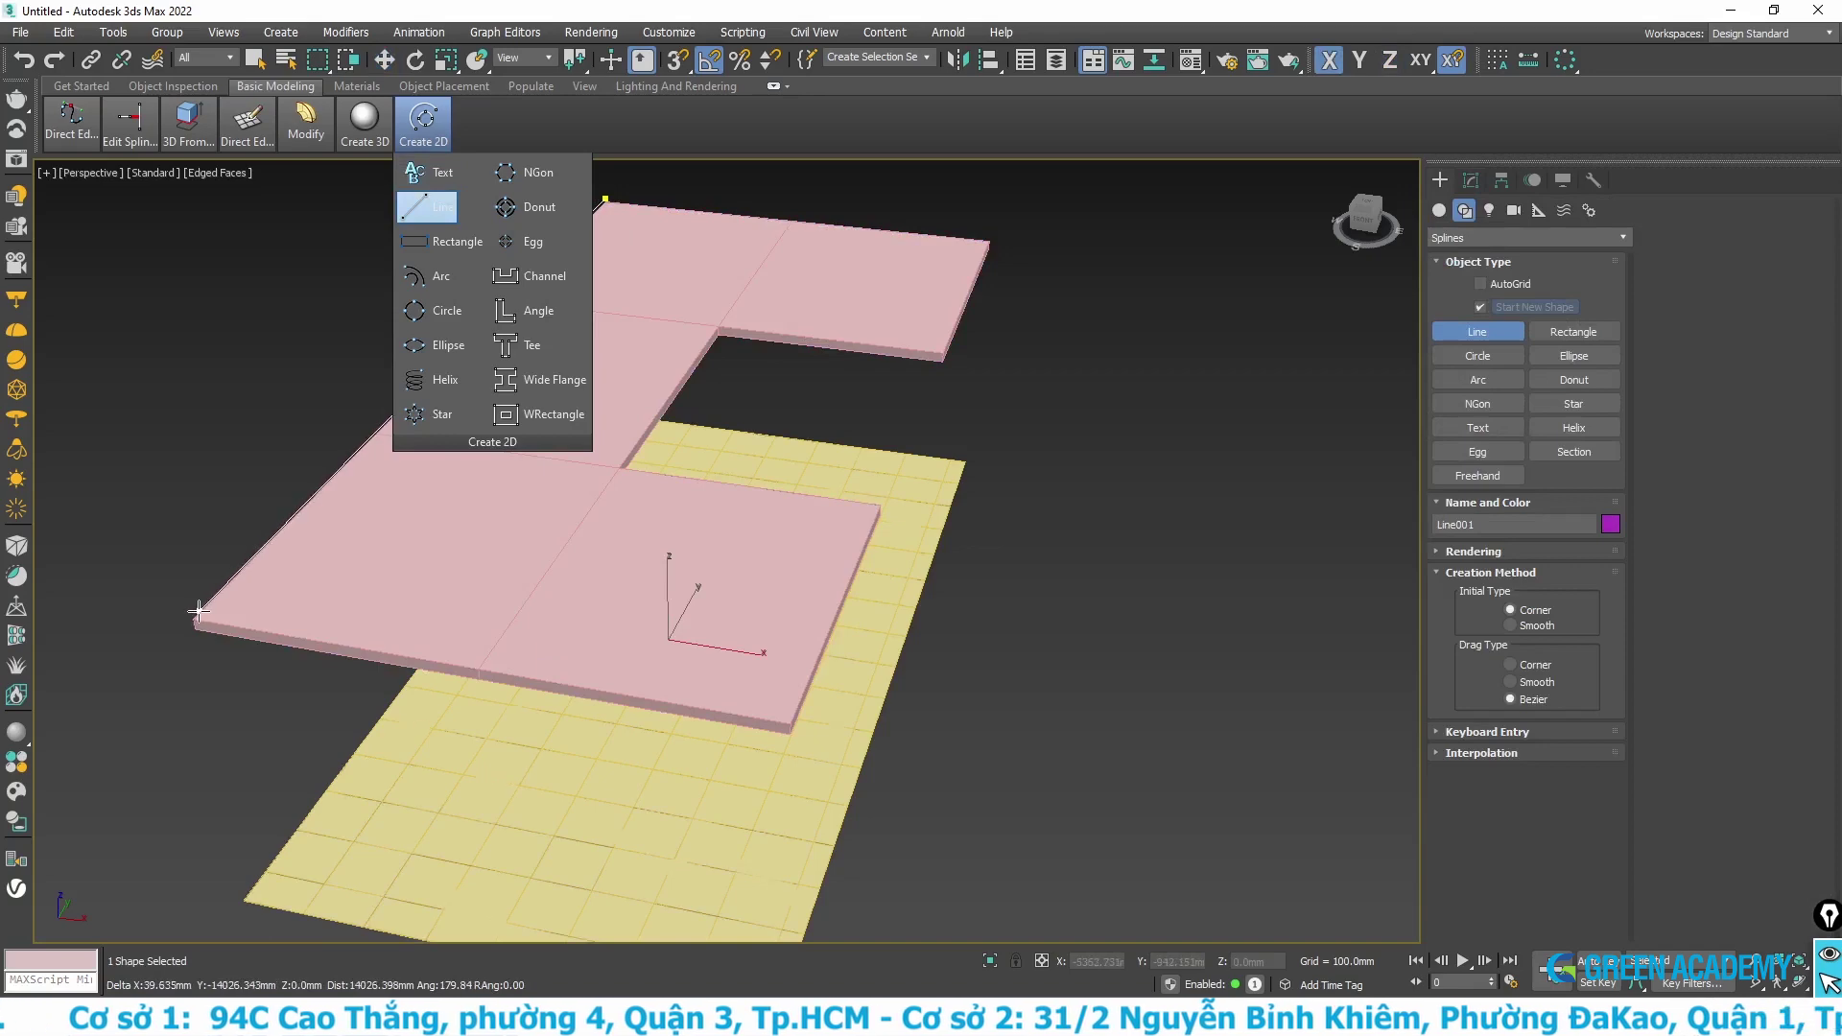
right_click(198, 575)
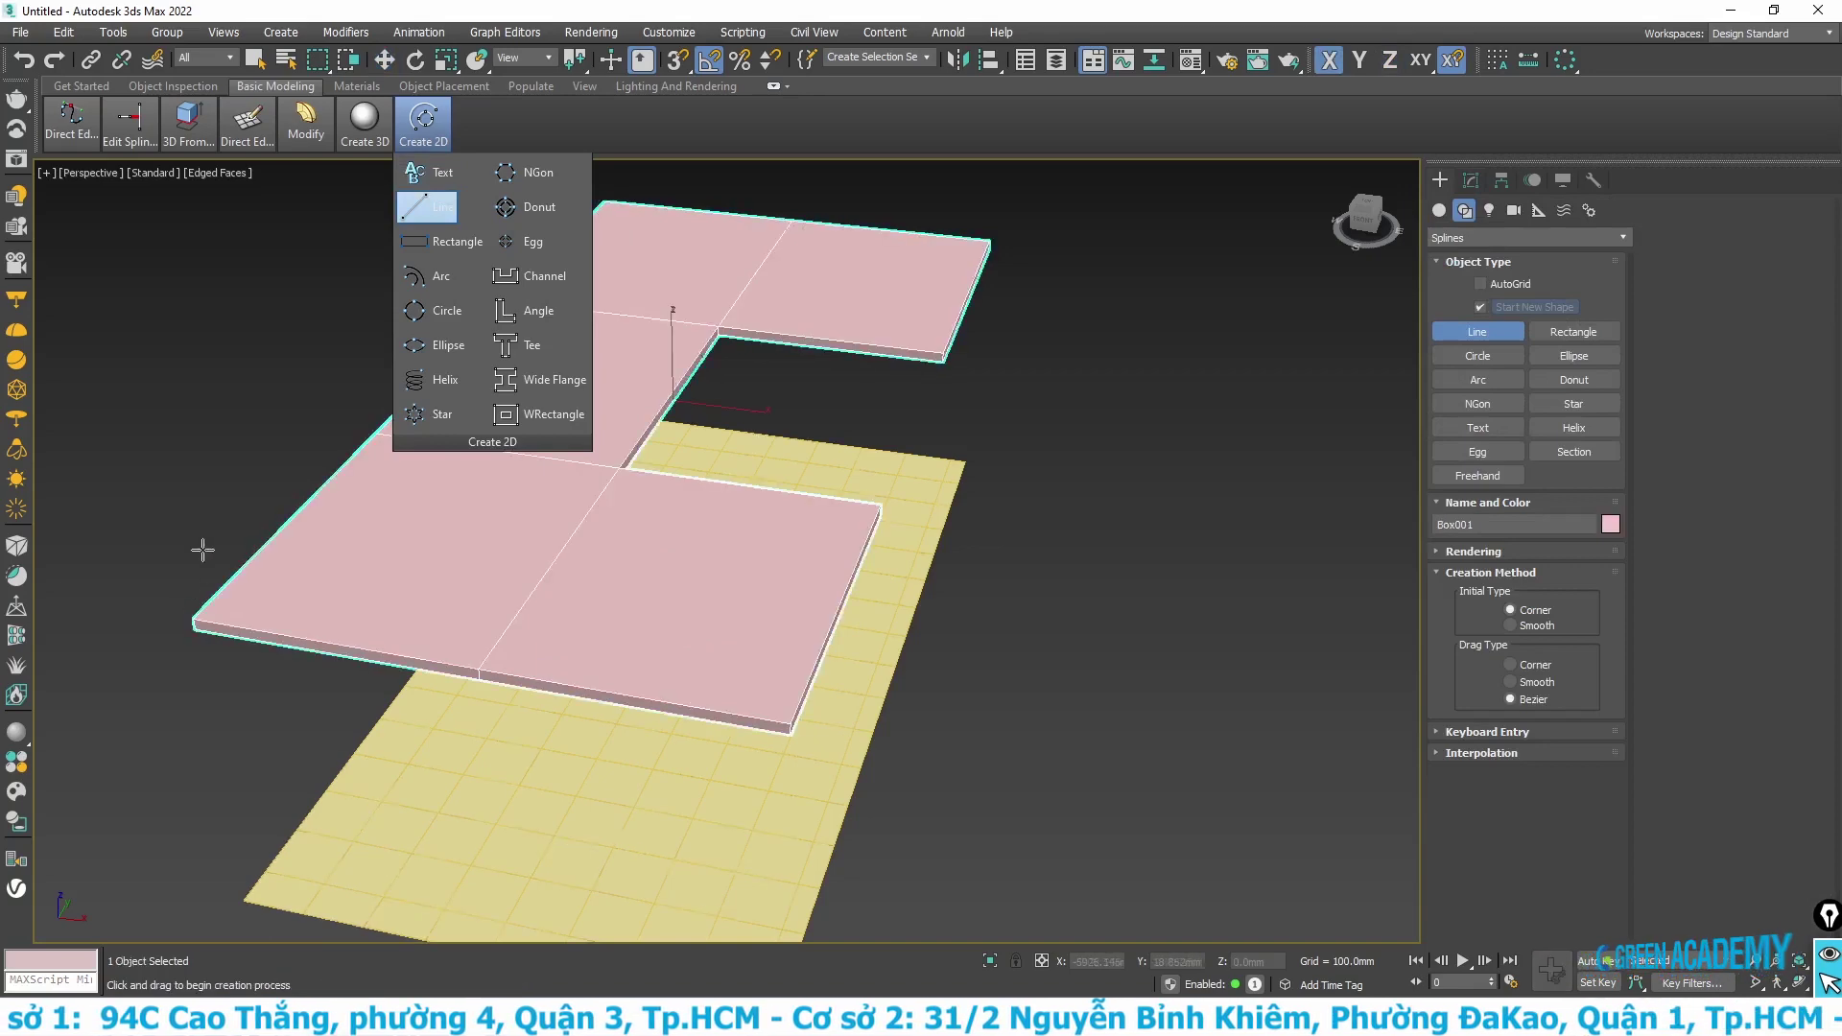
left_click(384, 60)
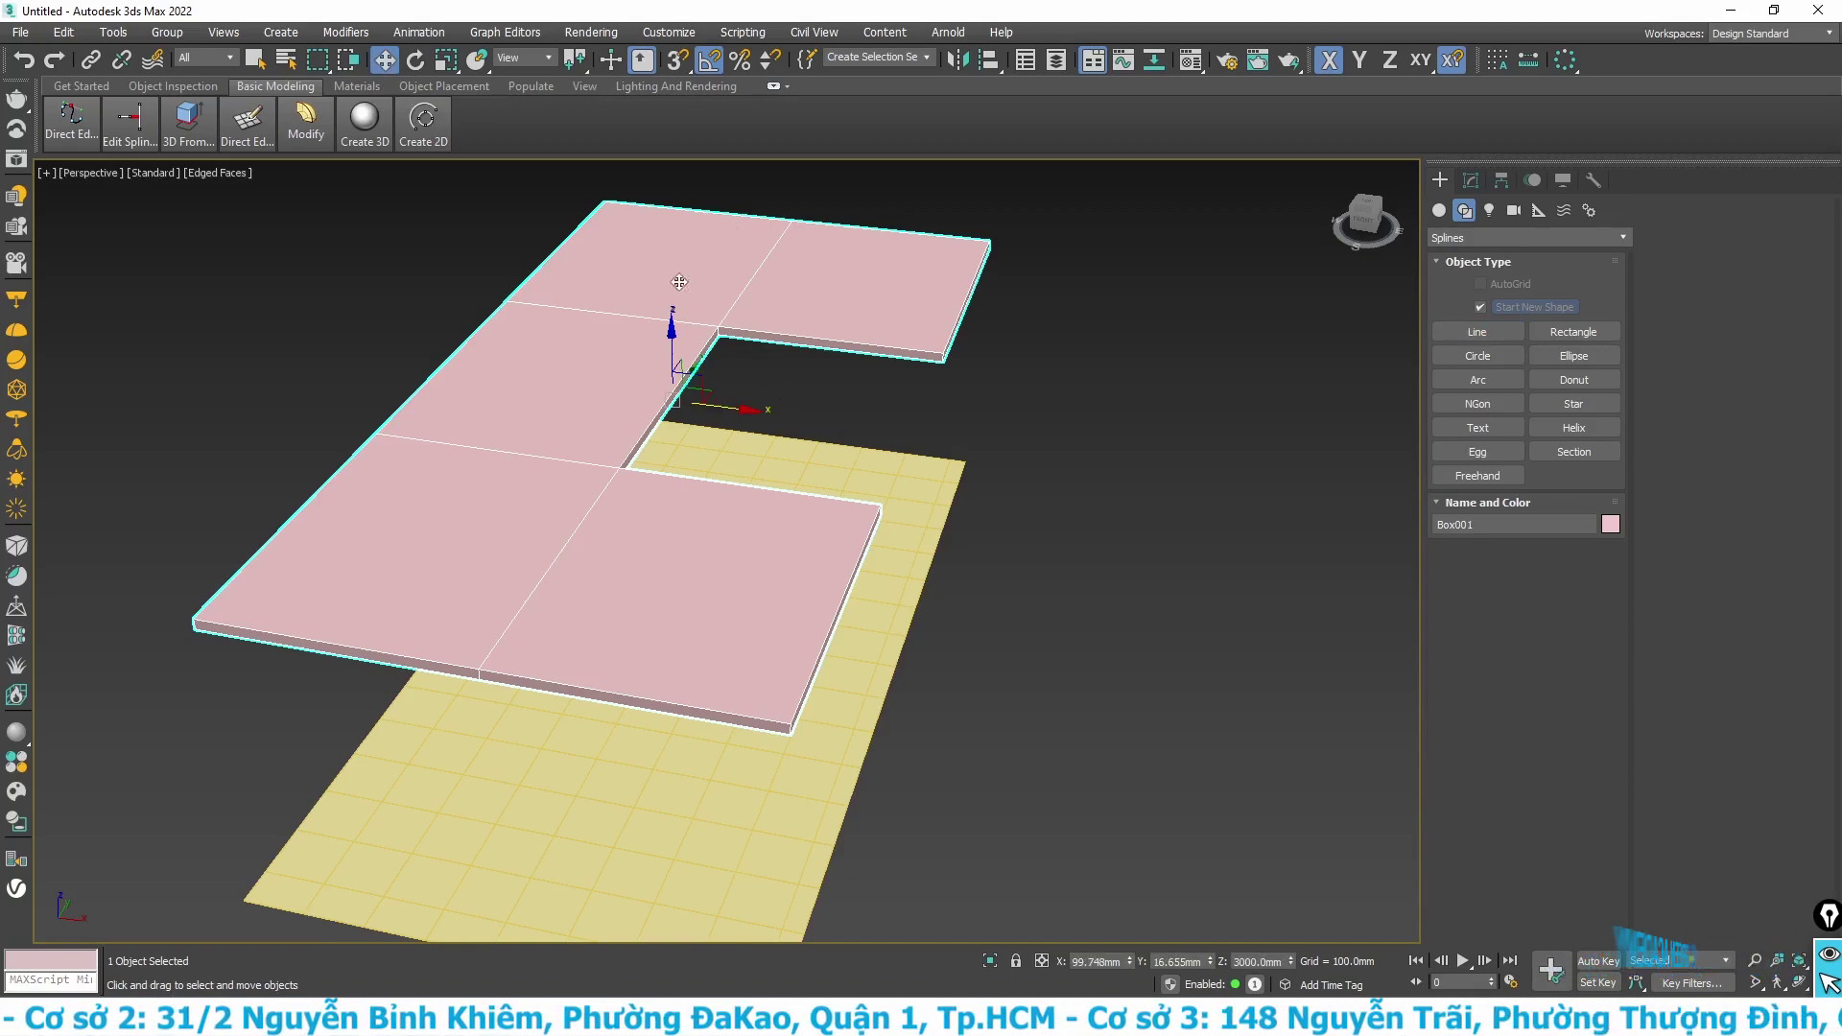
Step: Show Box001's Editable Poly settings in the Modify panel
scroll(739, 384, "up", 3)
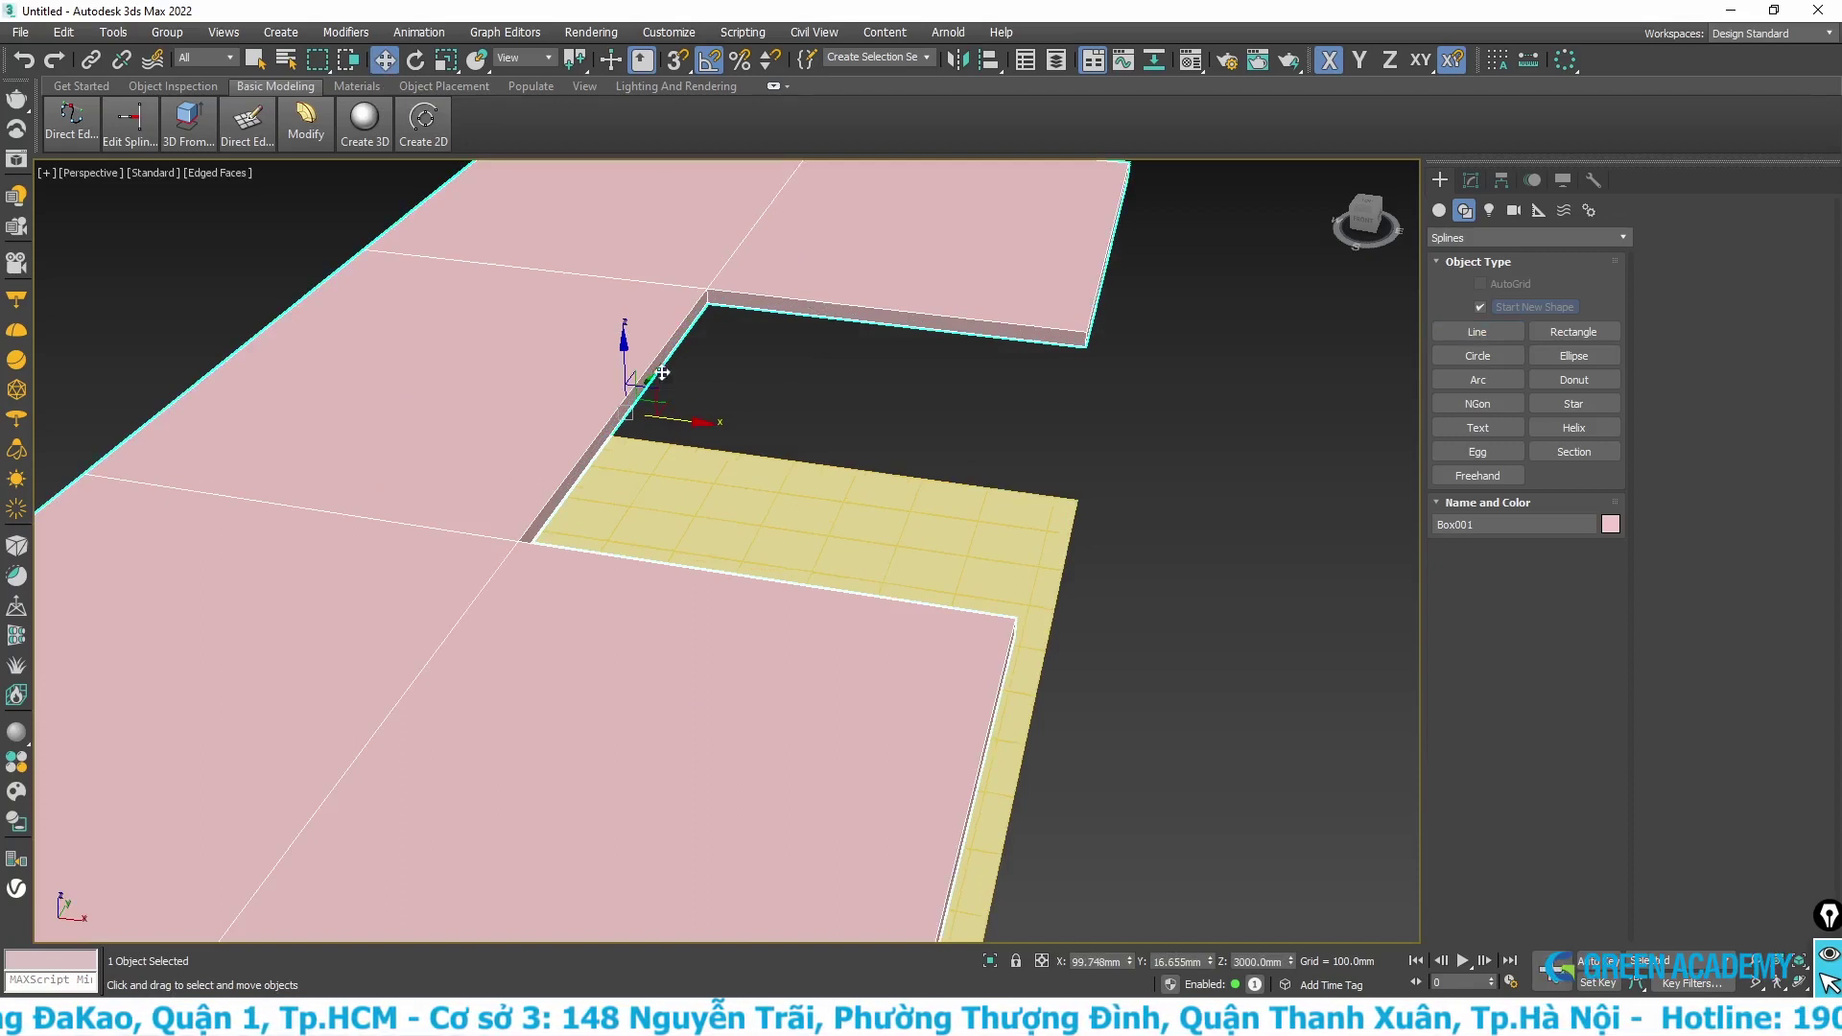
scroll(758, 394, "down", 2)
scroll(762, 427, "down", 2)
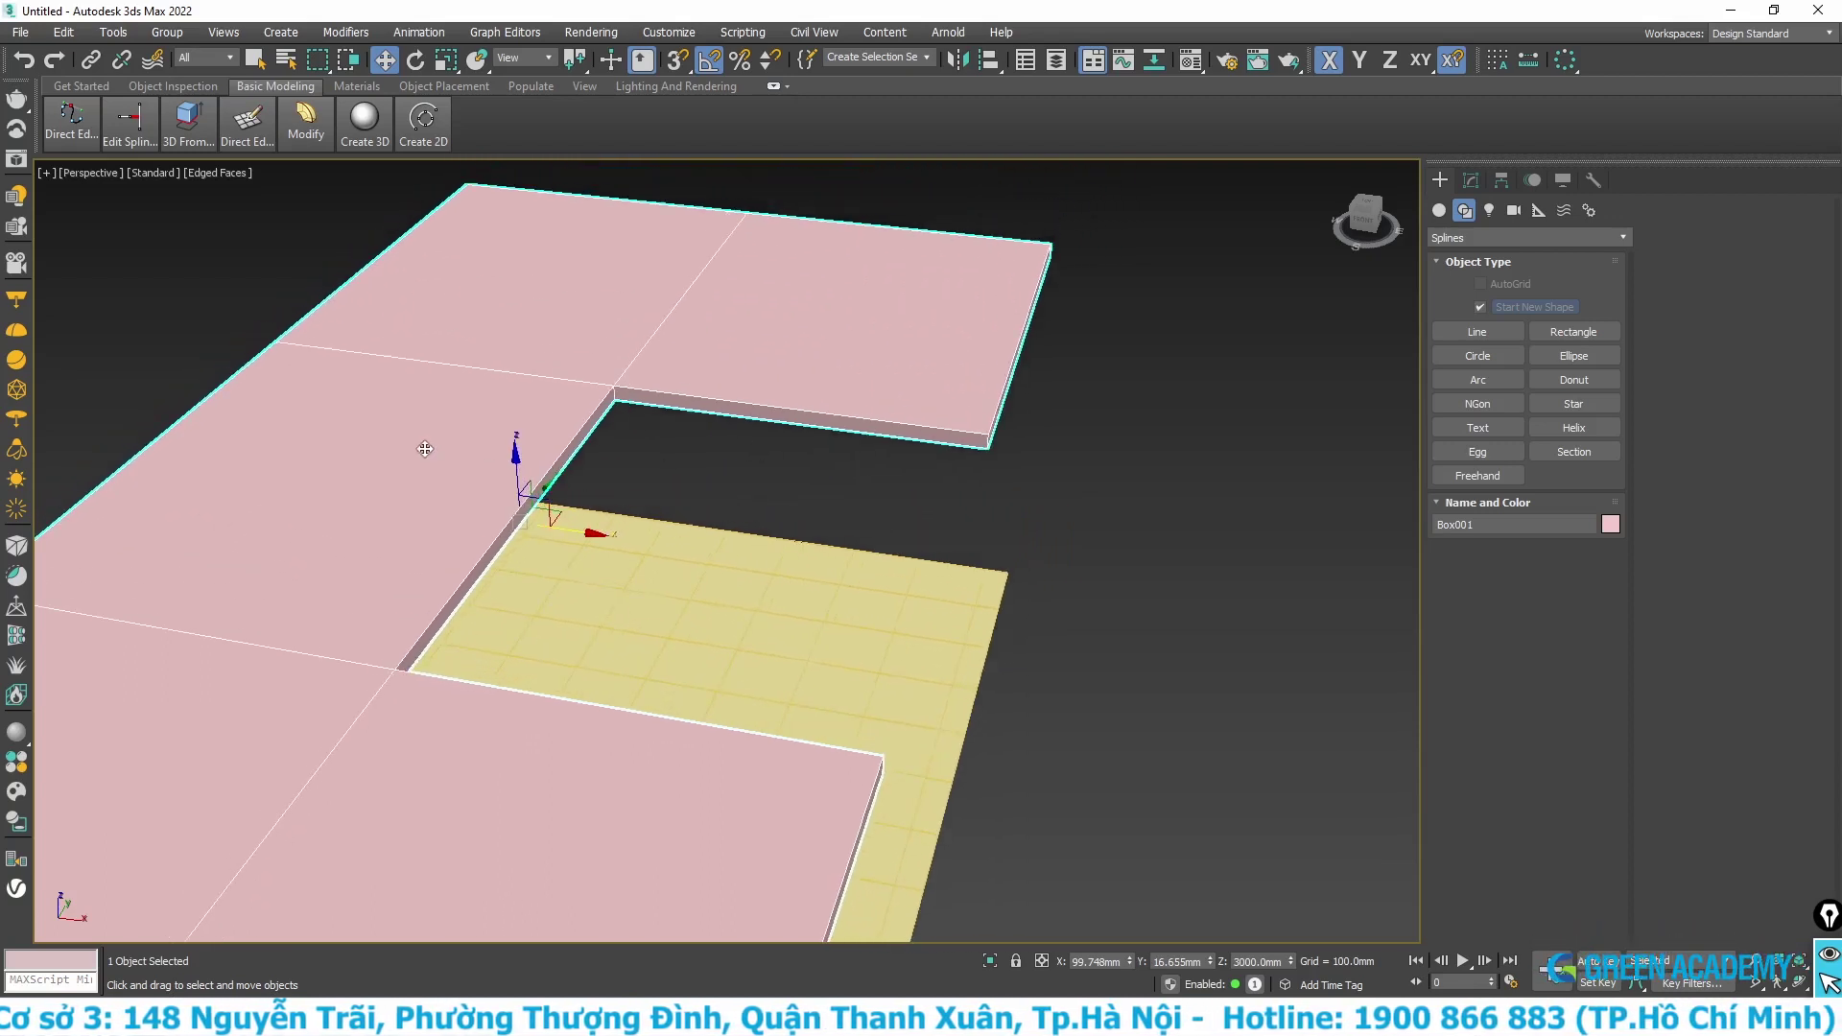
left_click(1469, 182)
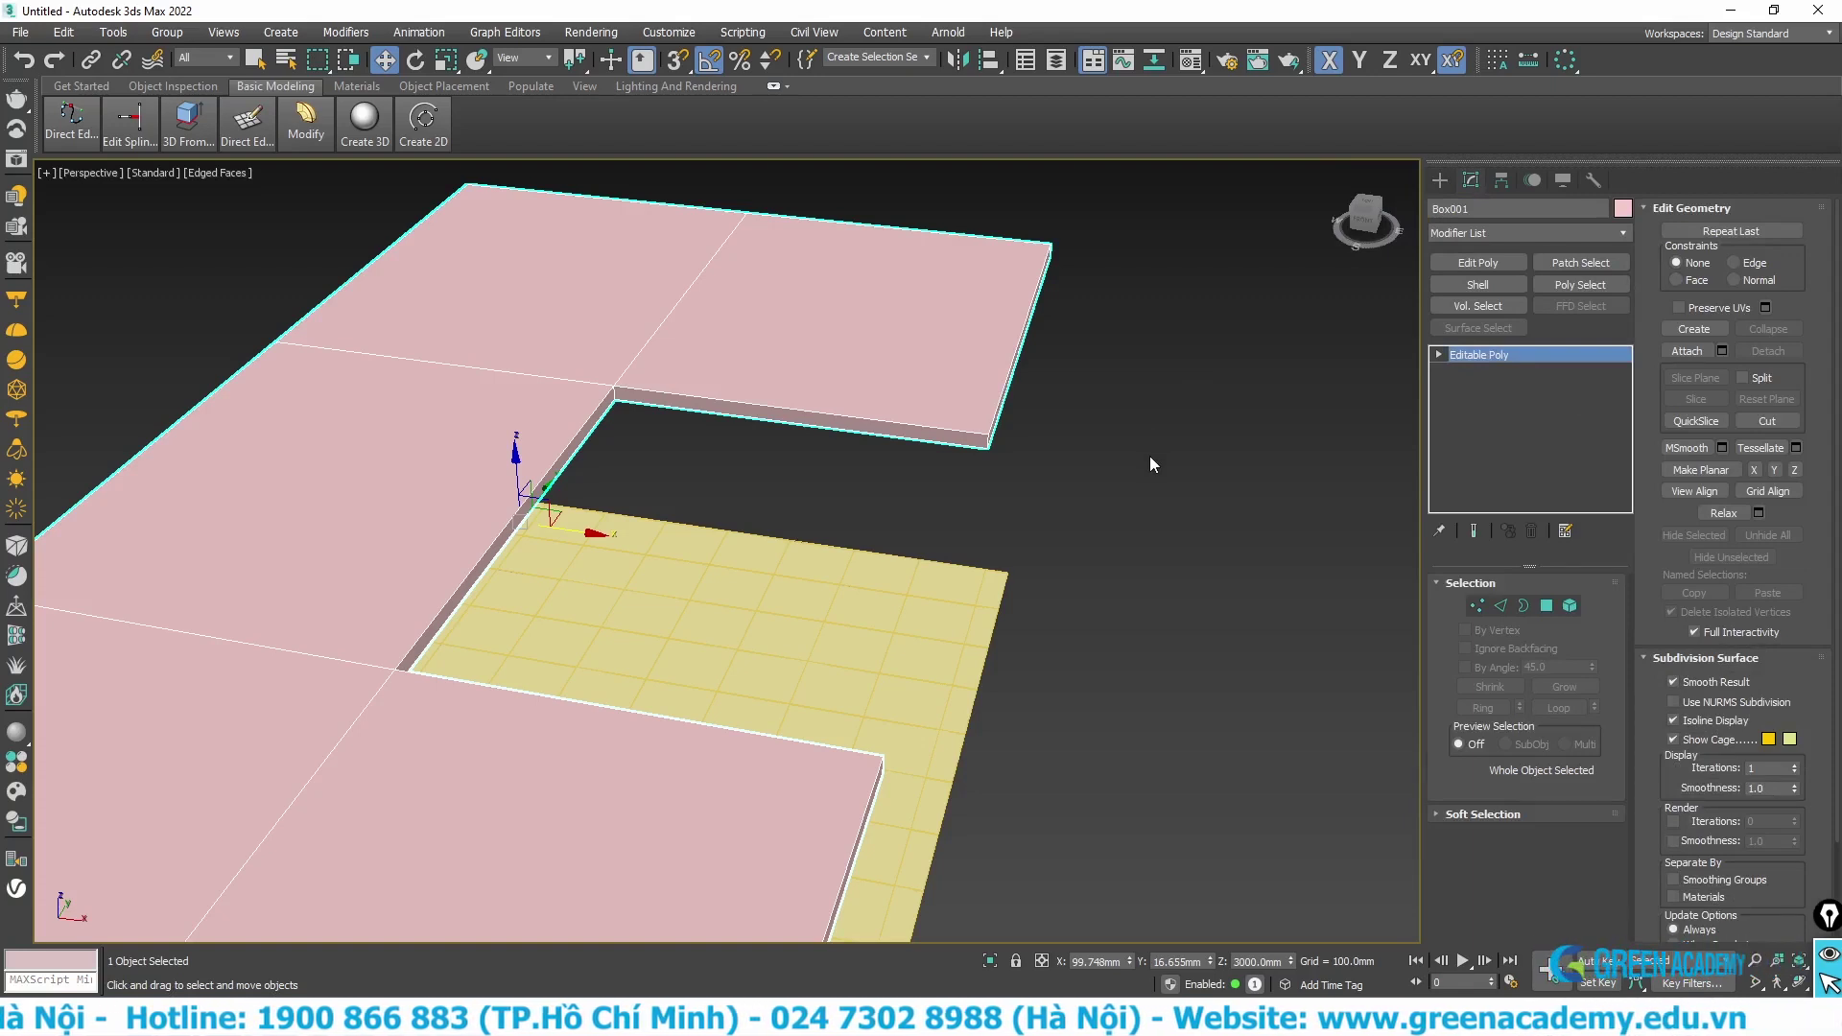
scroll(1156, 442, "down", 3)
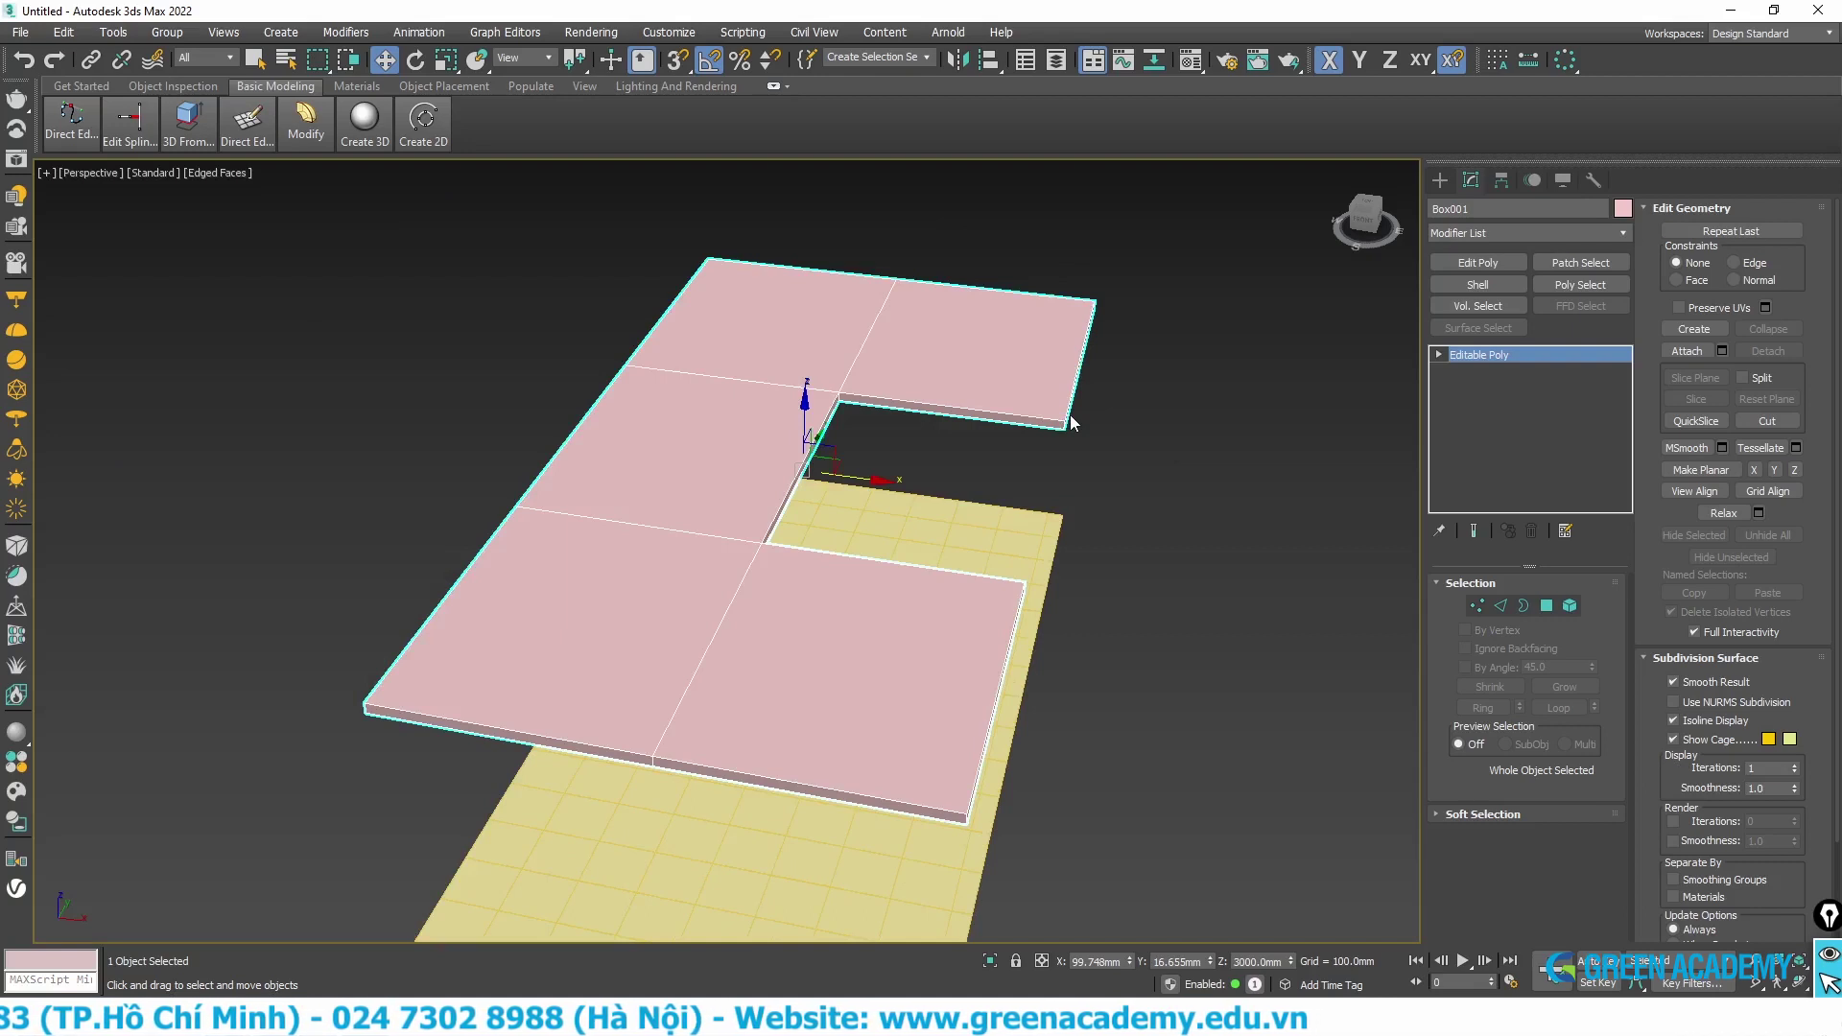
left_click_drag(702, 252, 721, 257)
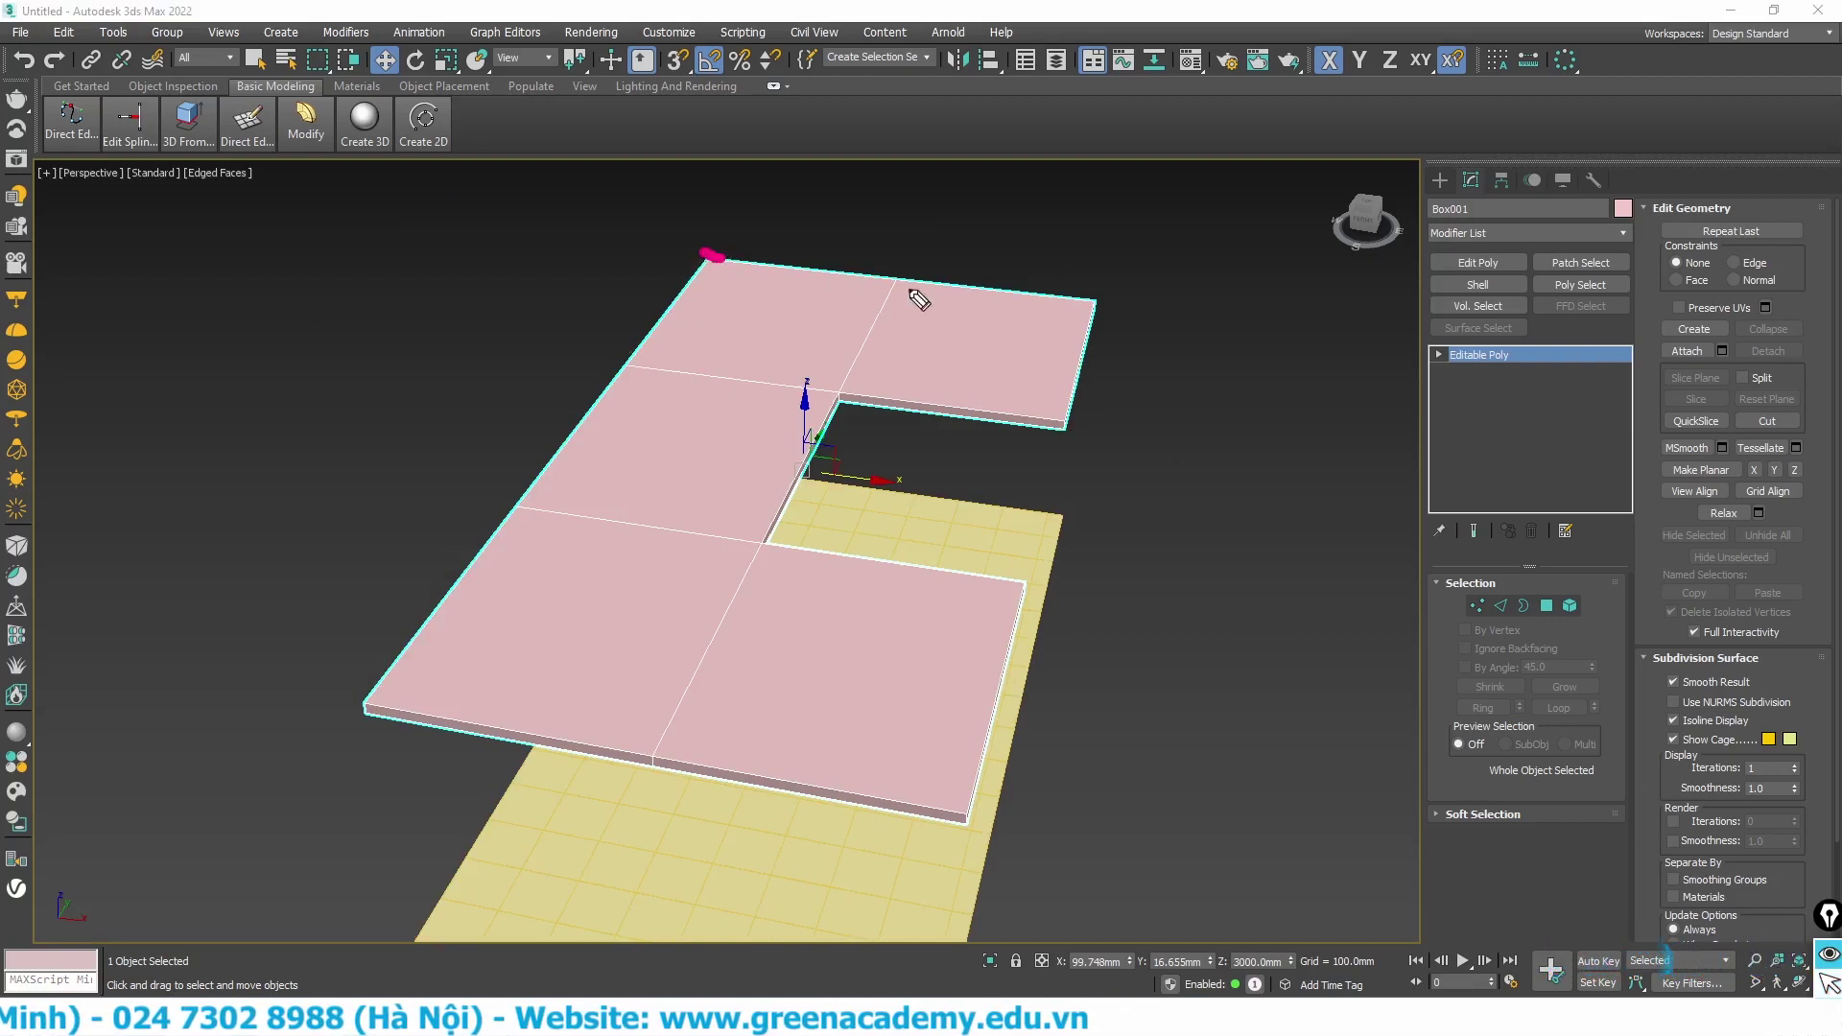
left_click_drag(1082, 292, 1094, 302)
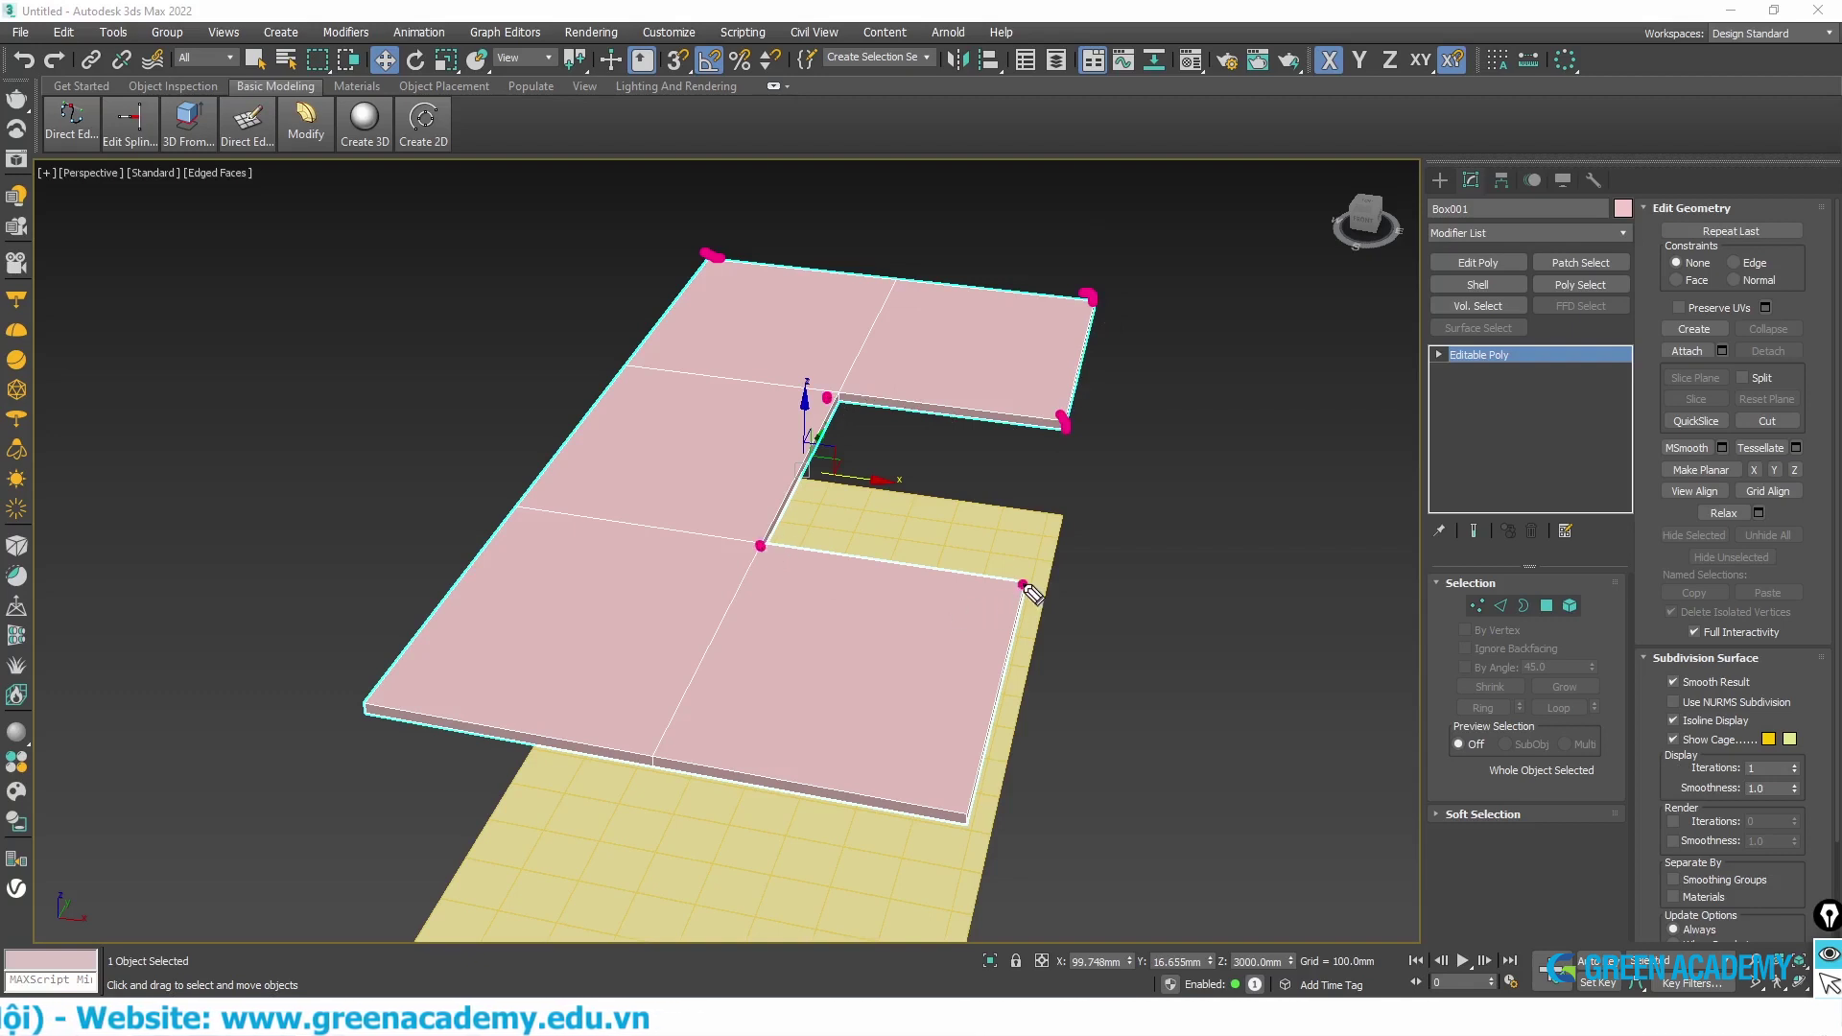
left_click(959, 814)
left_click(651, 756)
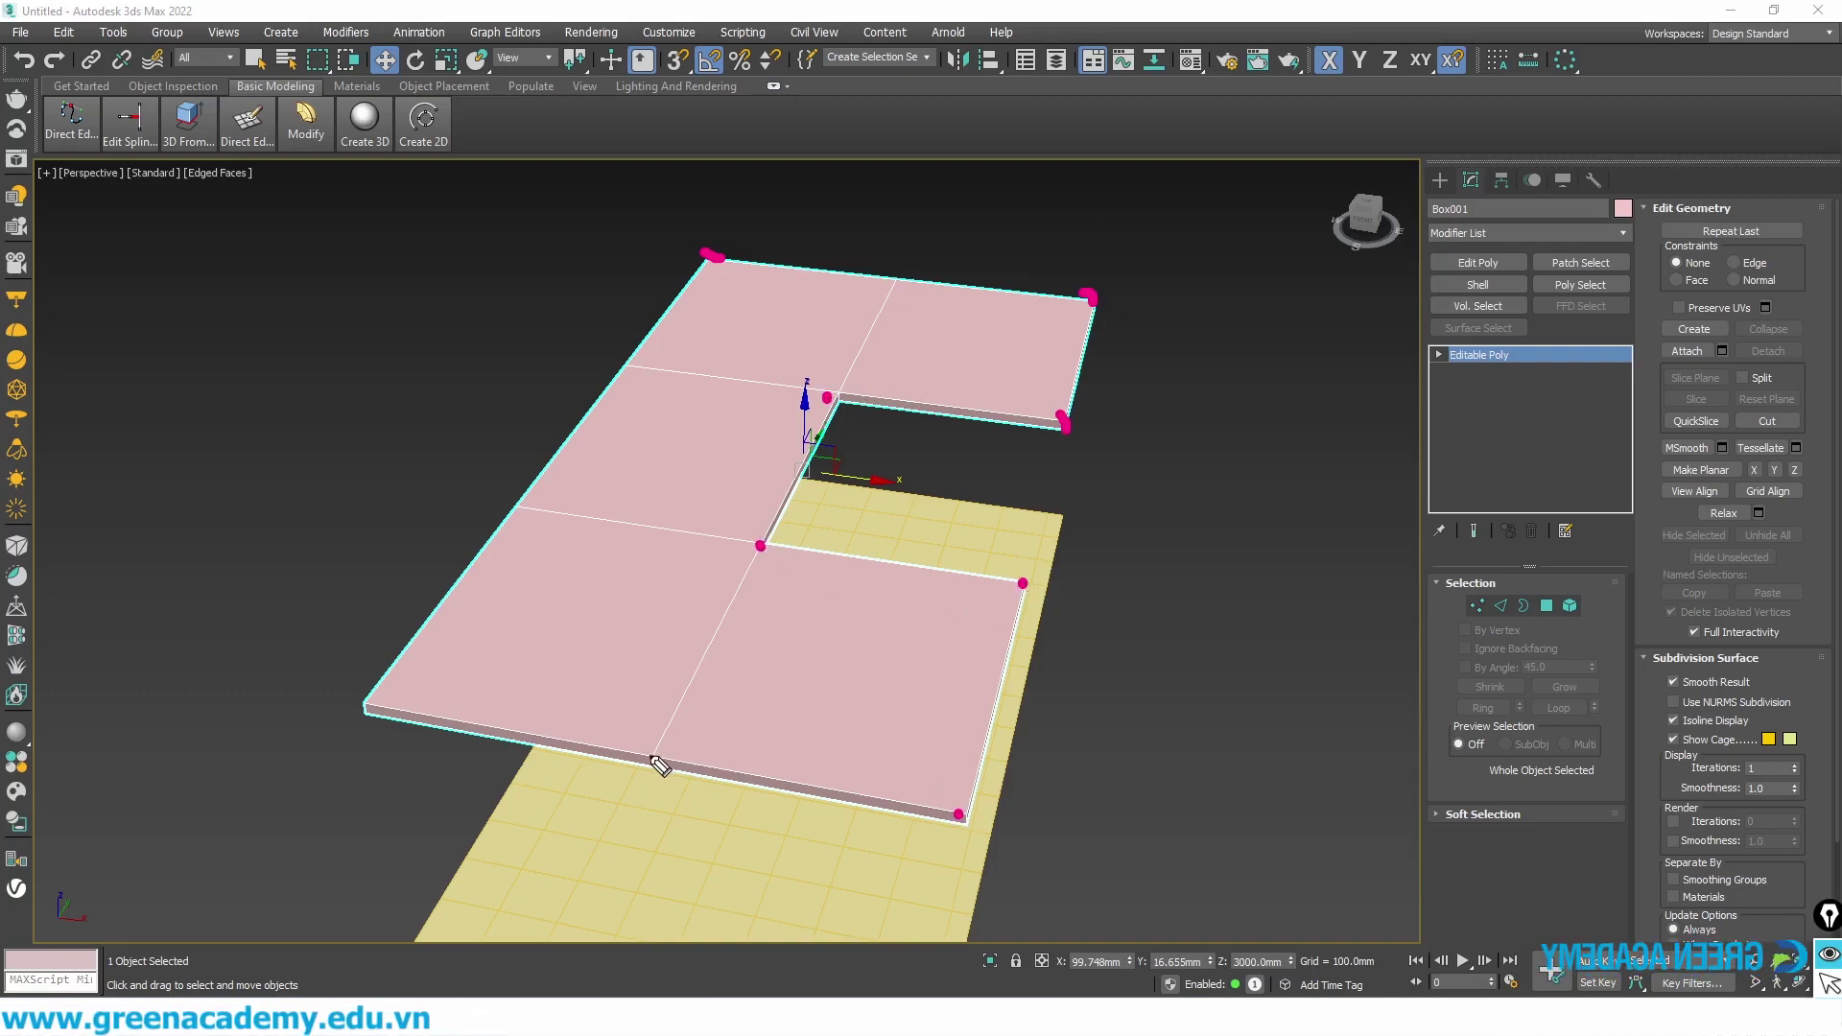
left_click(364, 708)
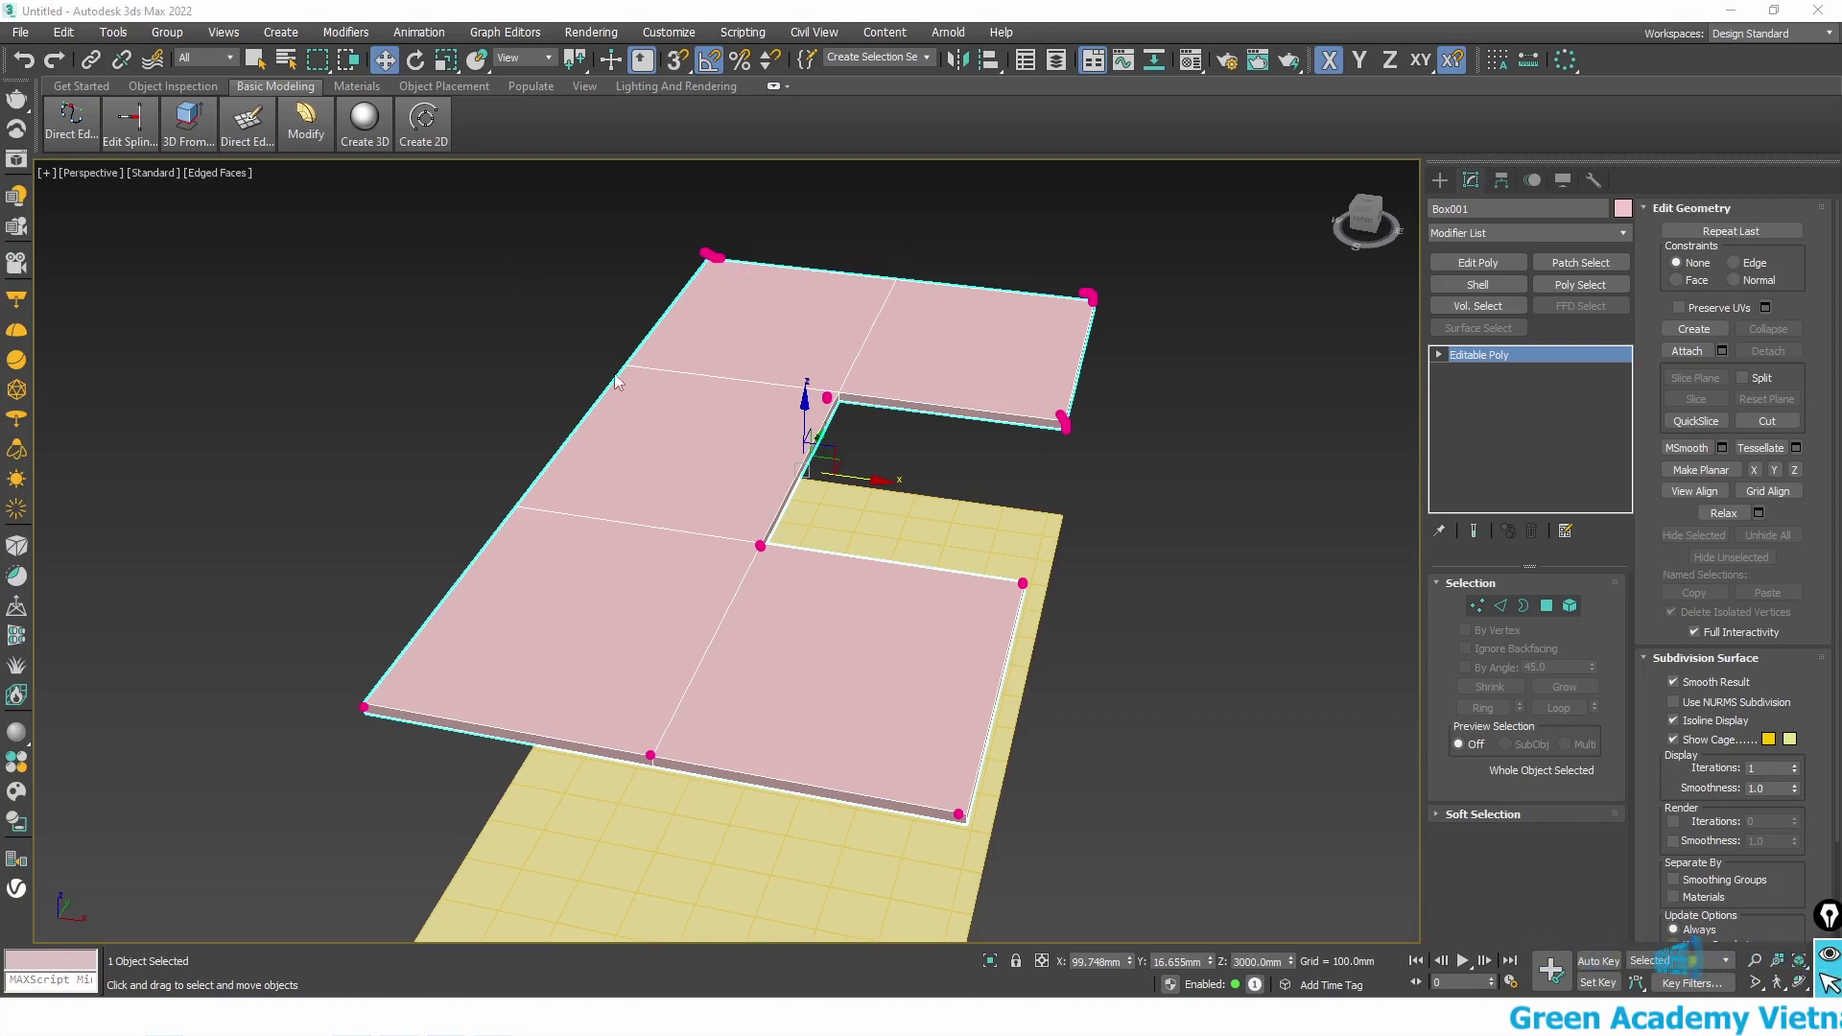
key("Escape")
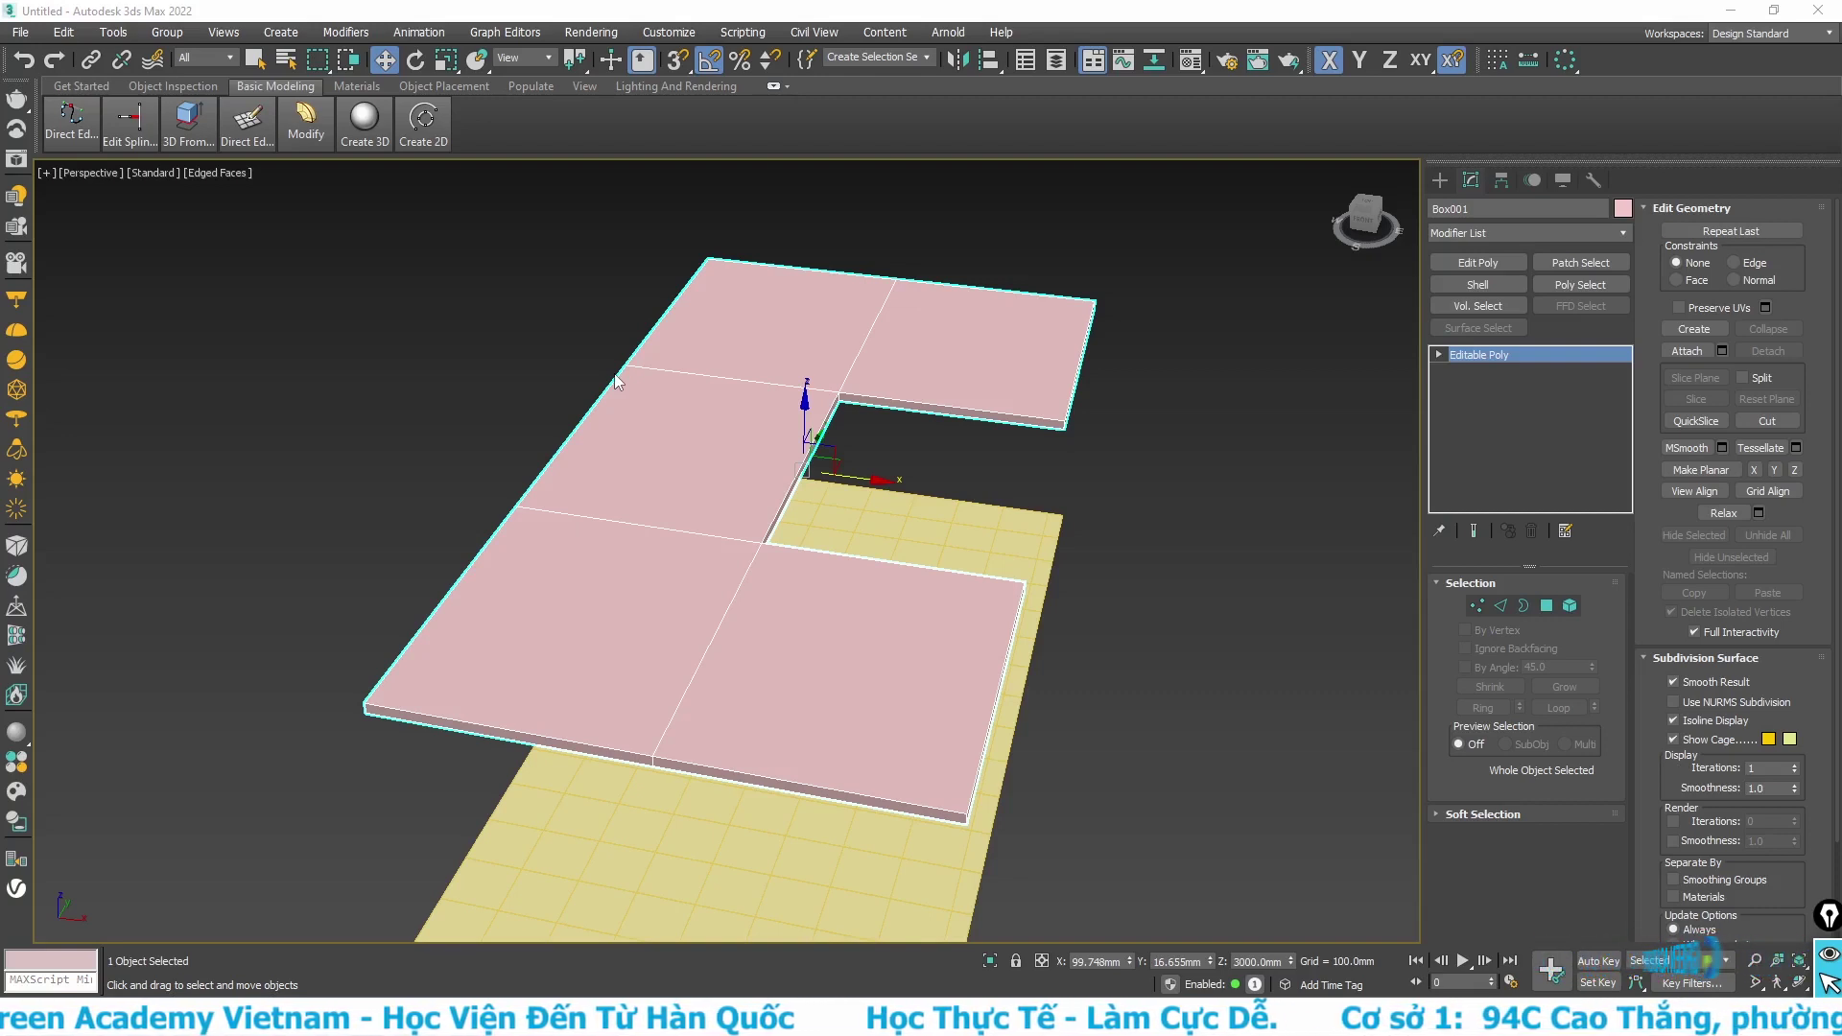
Step: At Polygon level, select the slab's five top polygons and start Detach
left_click(1546, 605)
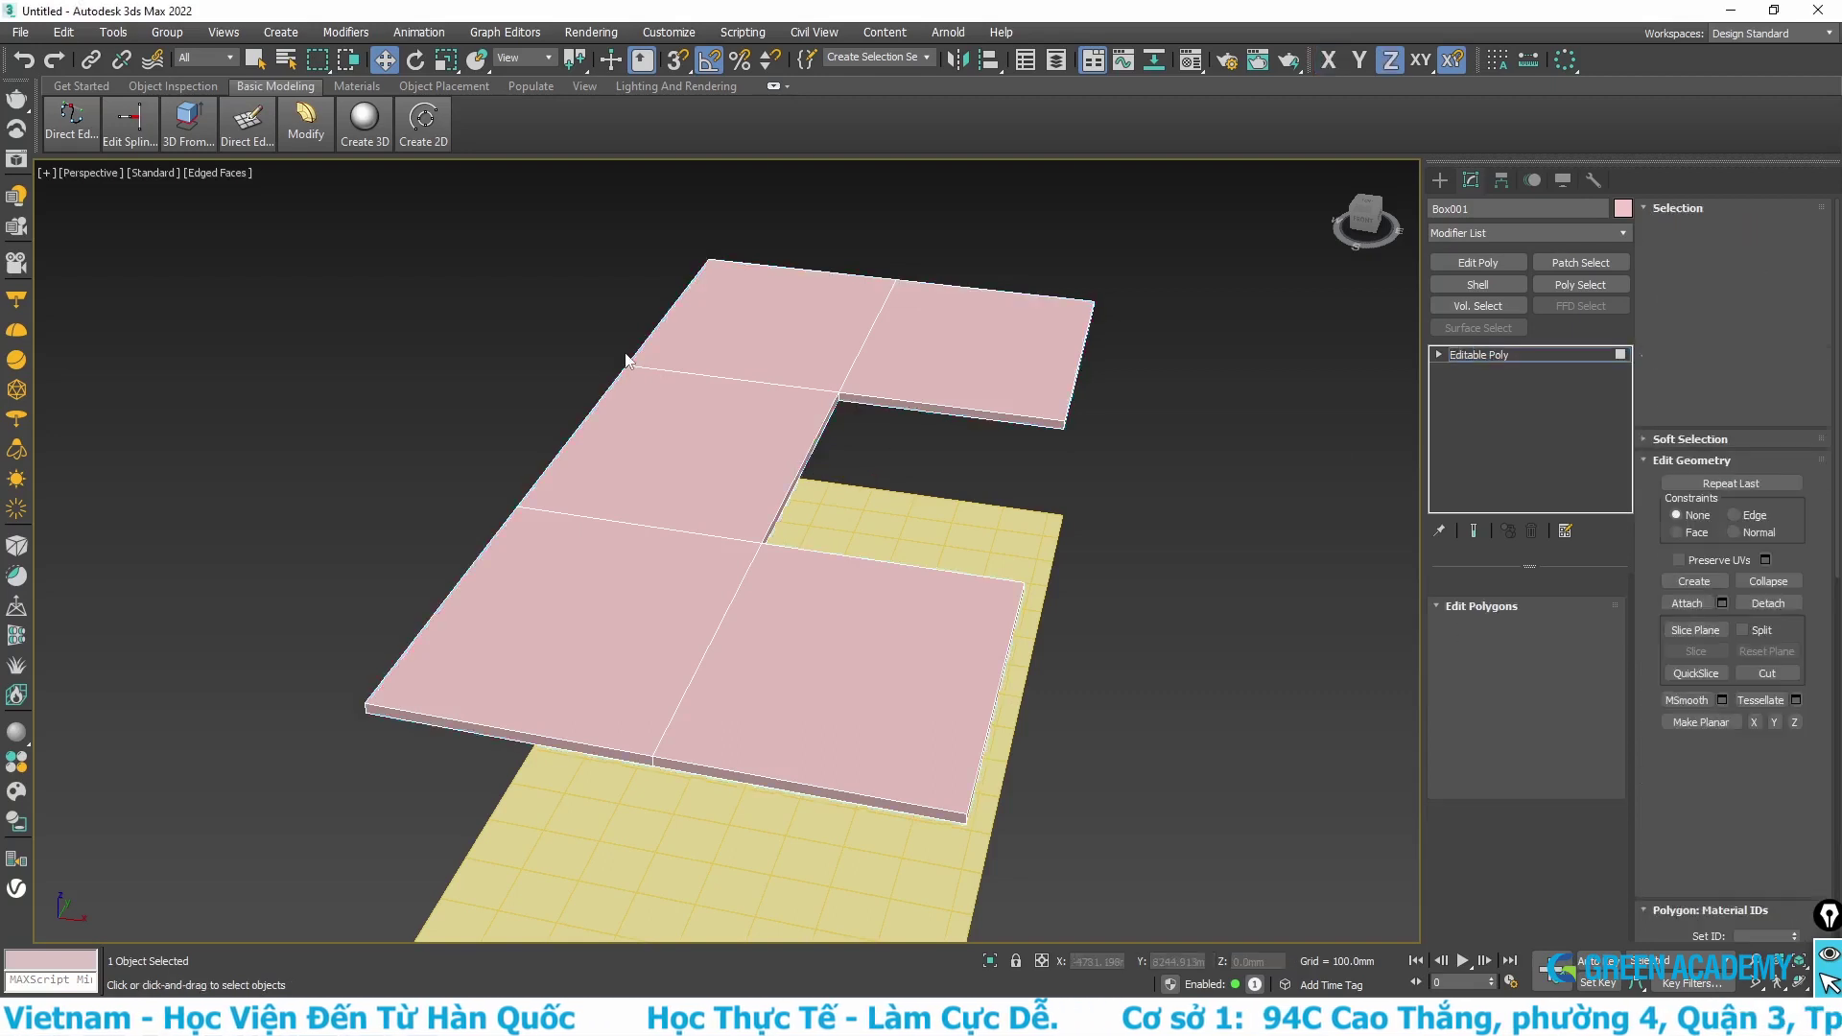
left_click(674, 420)
left_click(816, 315, "ctrl")
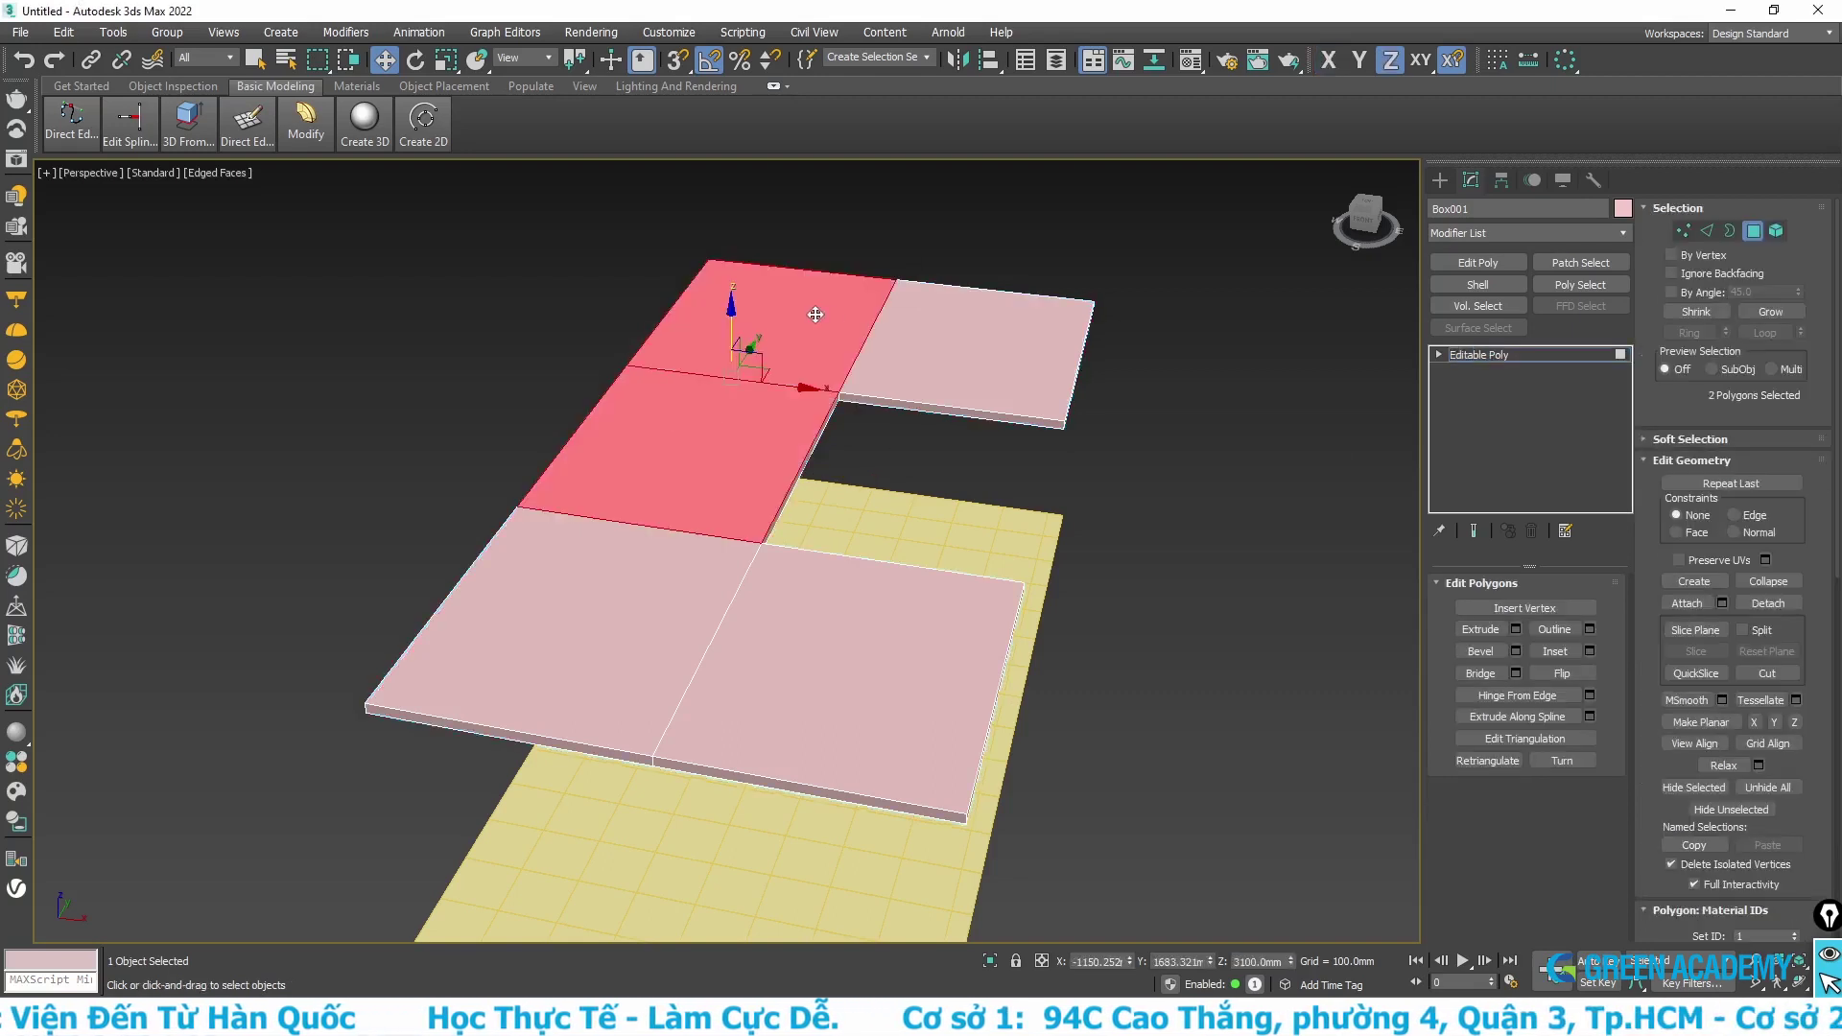
left_click(950, 338, "ctrl")
left_click(643, 610, "ctrl")
left_click(797, 637, "ctrl")
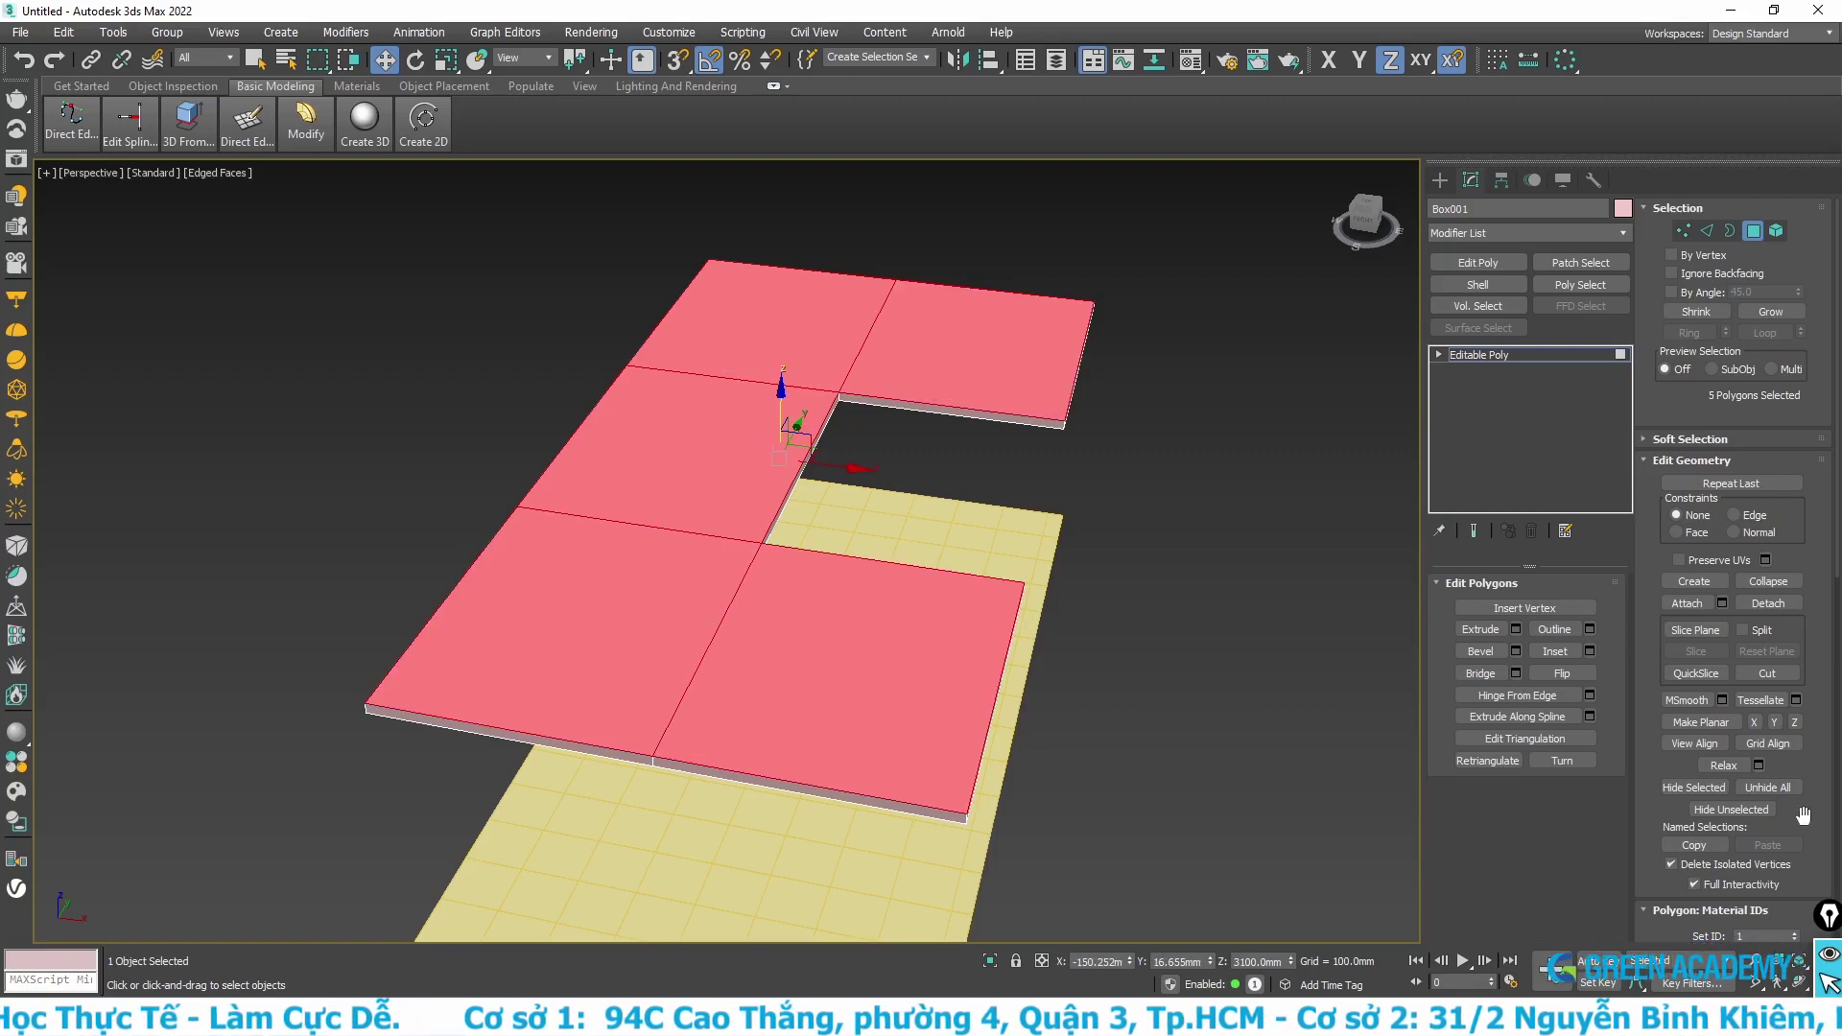
mouse_move(1670, 871)
left_mouse_down()
mouse_move(1676, 288)
mouse_move(1674, 751)
left_mouse_up()
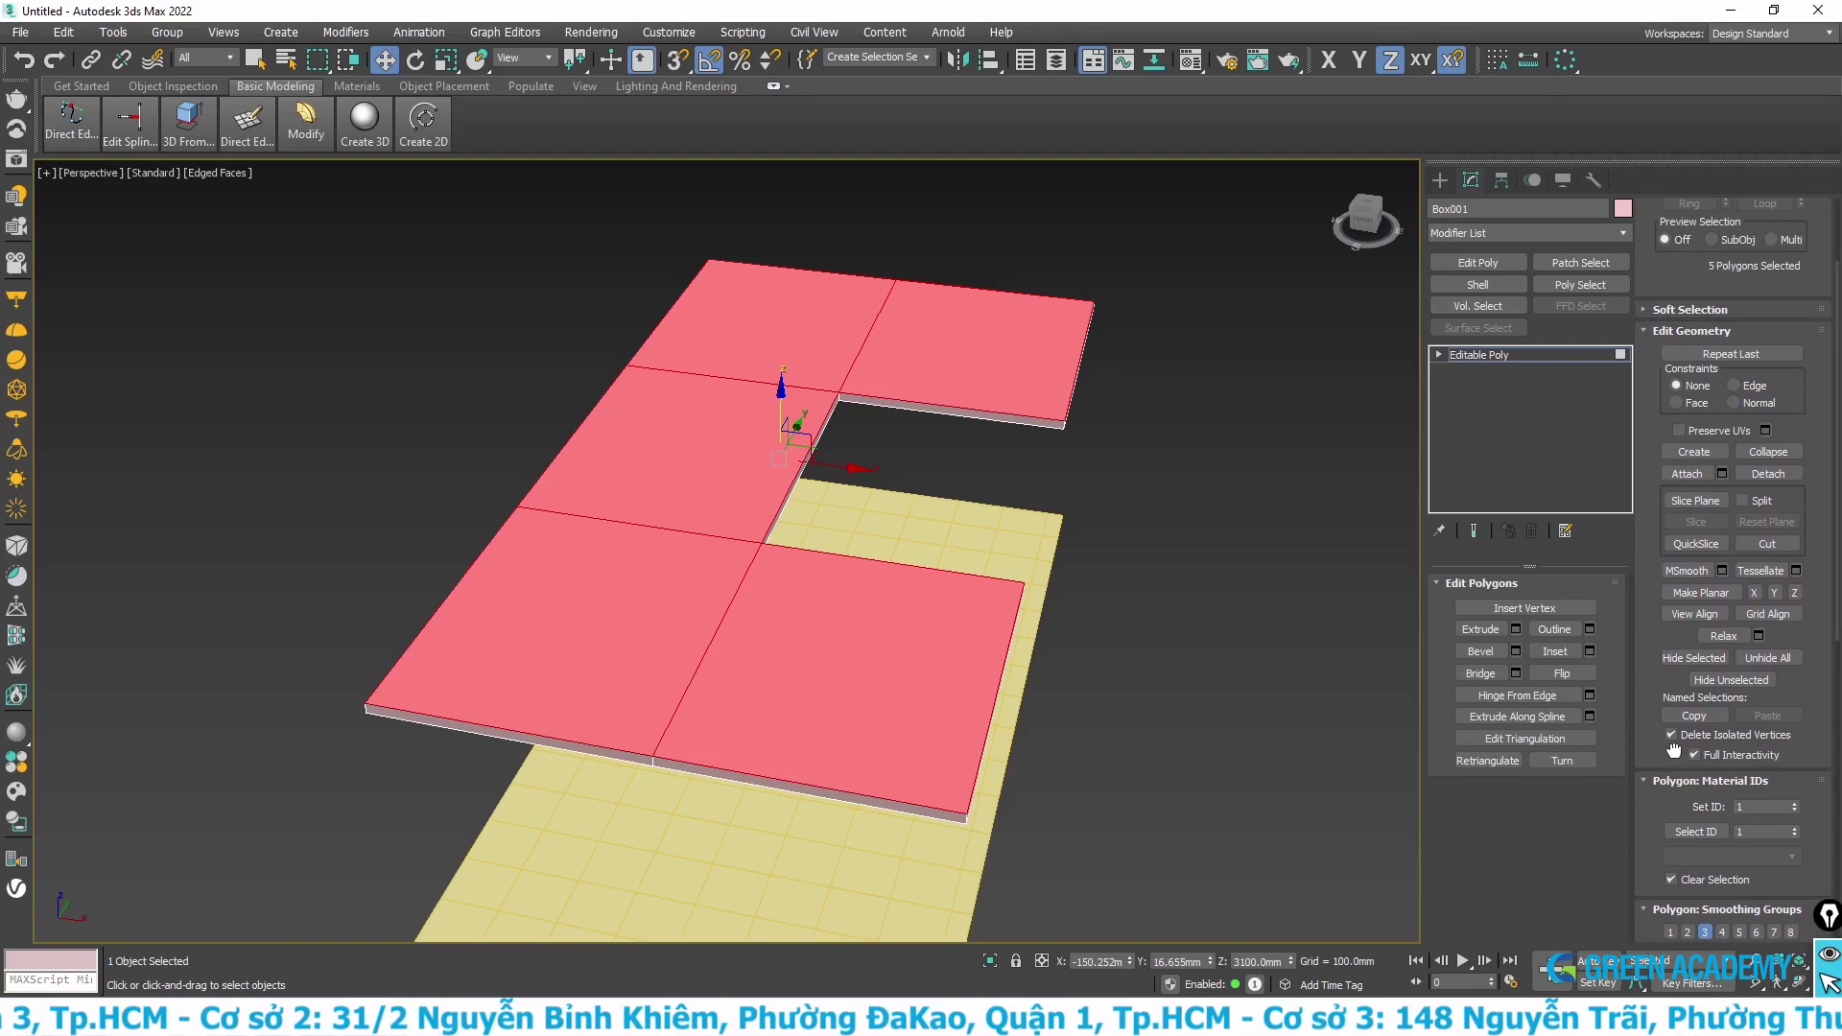
left_click(1781, 472)
type("San 1")
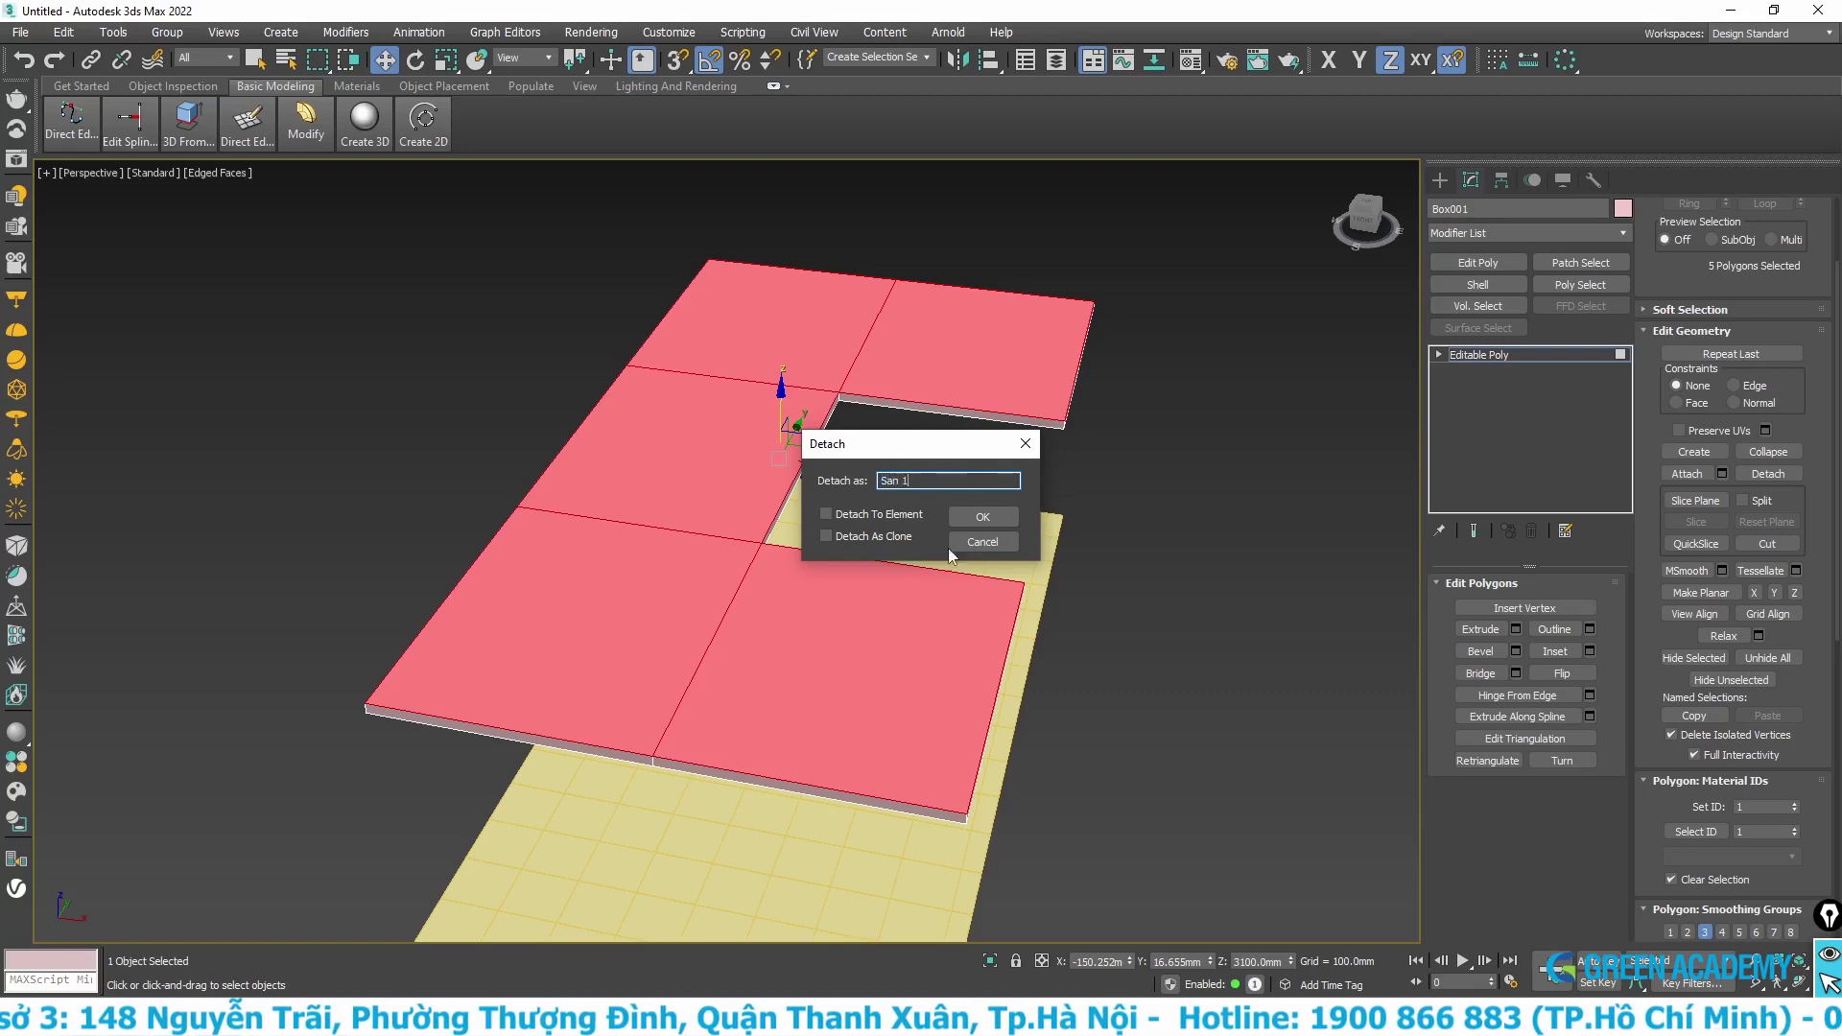
Step: Confirm detaching as San 1, leave polygon mode, and select San 1
left_click(986, 516)
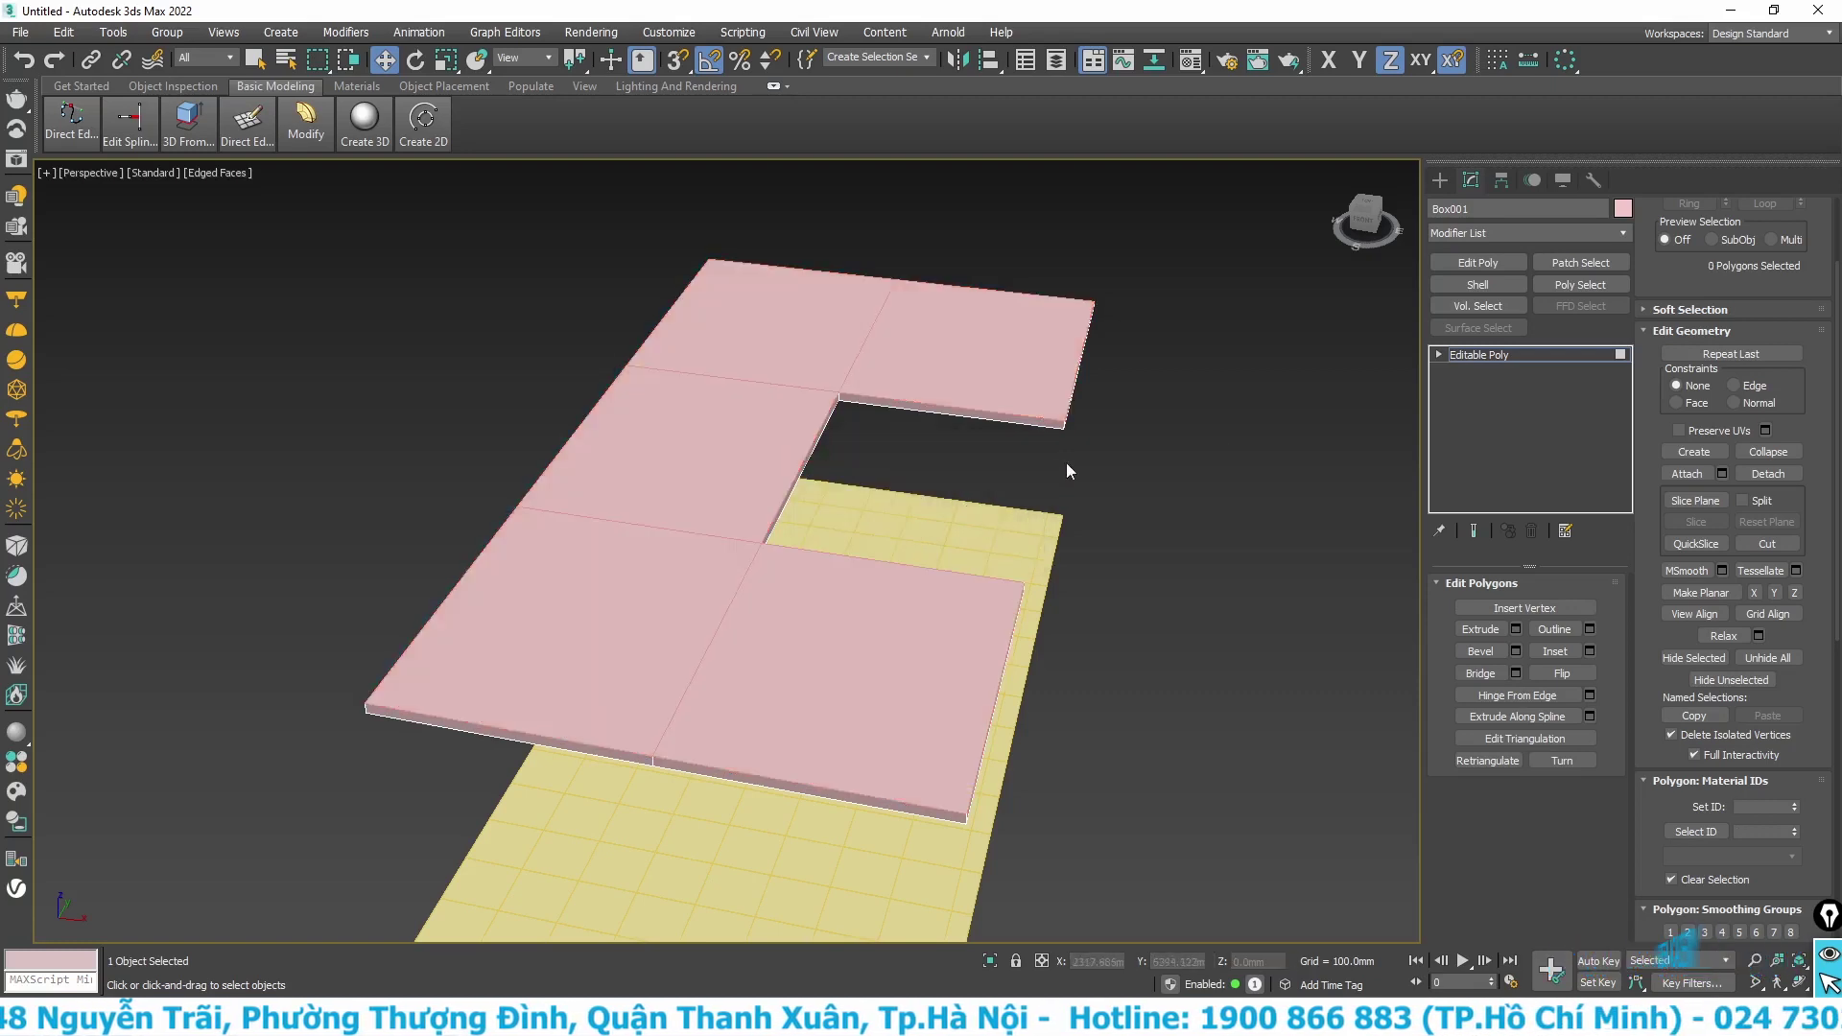
left_click(1482, 360)
left_click(1180, 412)
left_click(724, 480)
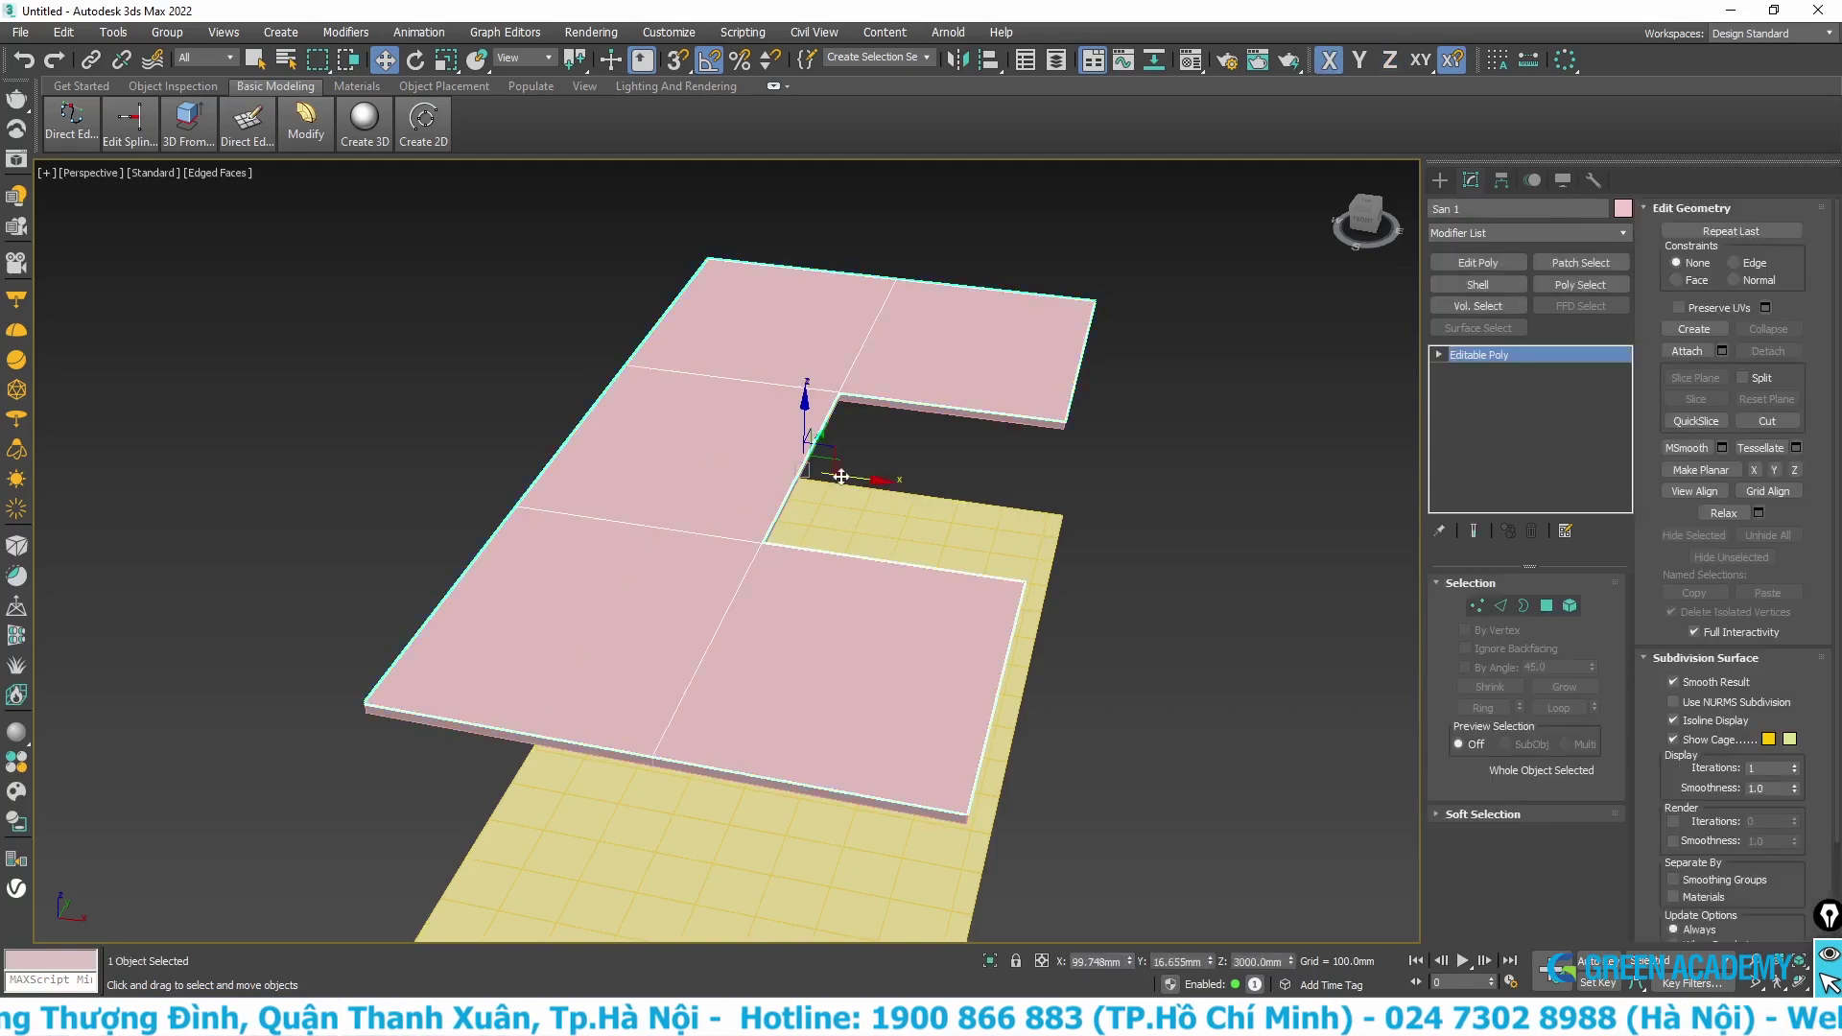
Step: Test-move San 1 sideways, then undo and cancel to keep it in place
left_click_drag(847, 480, 1300, 563, "shift")
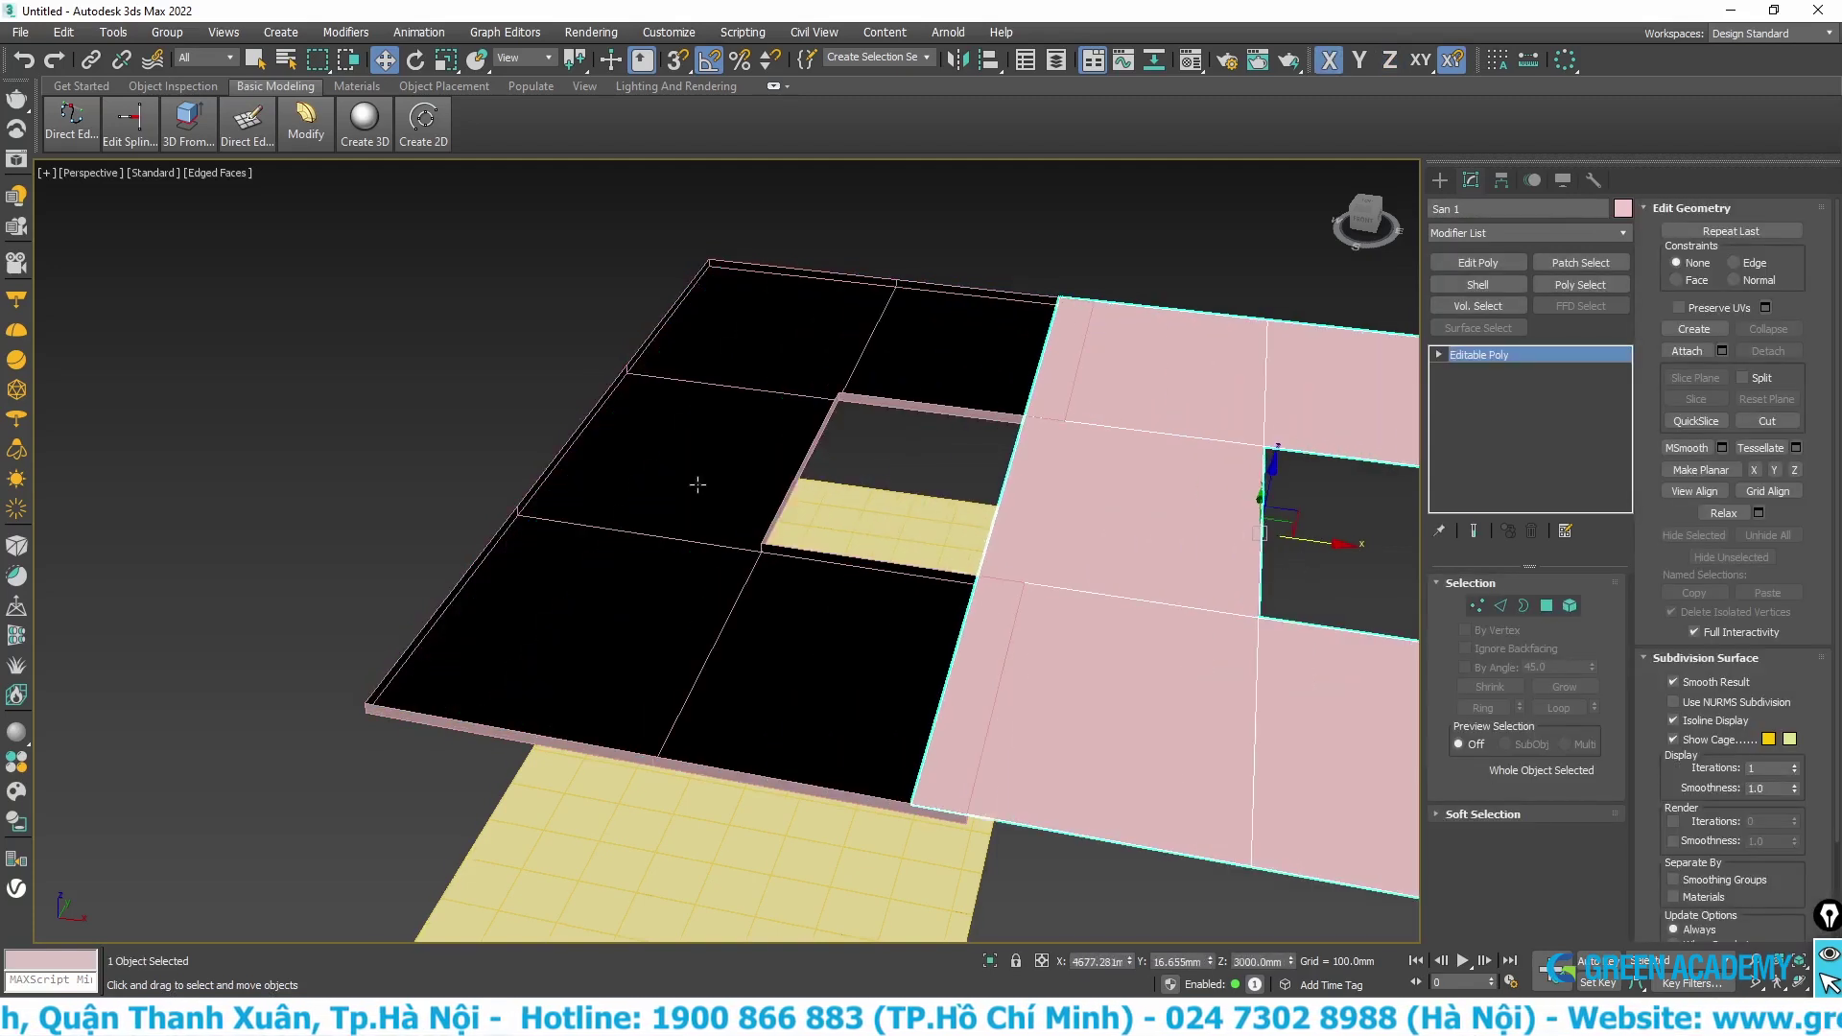
key("ctrl+z")
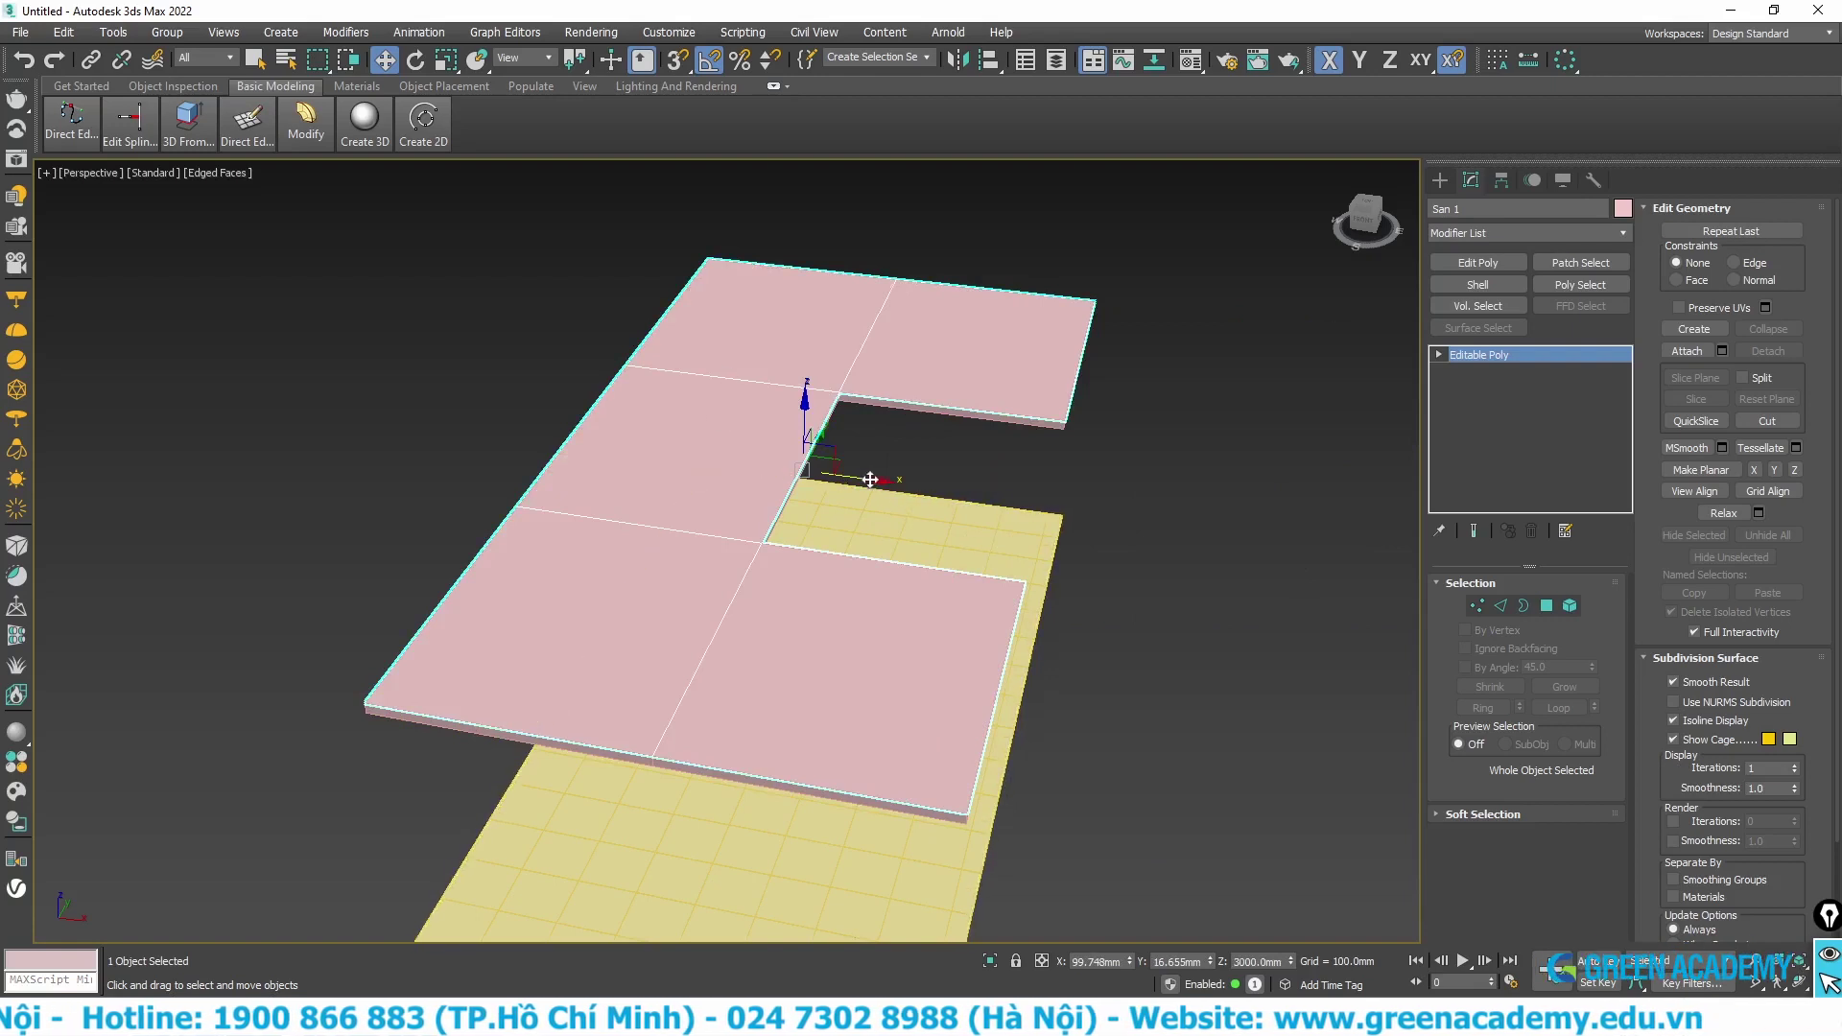
left_click_drag(870, 480, 415, 423, "shift")
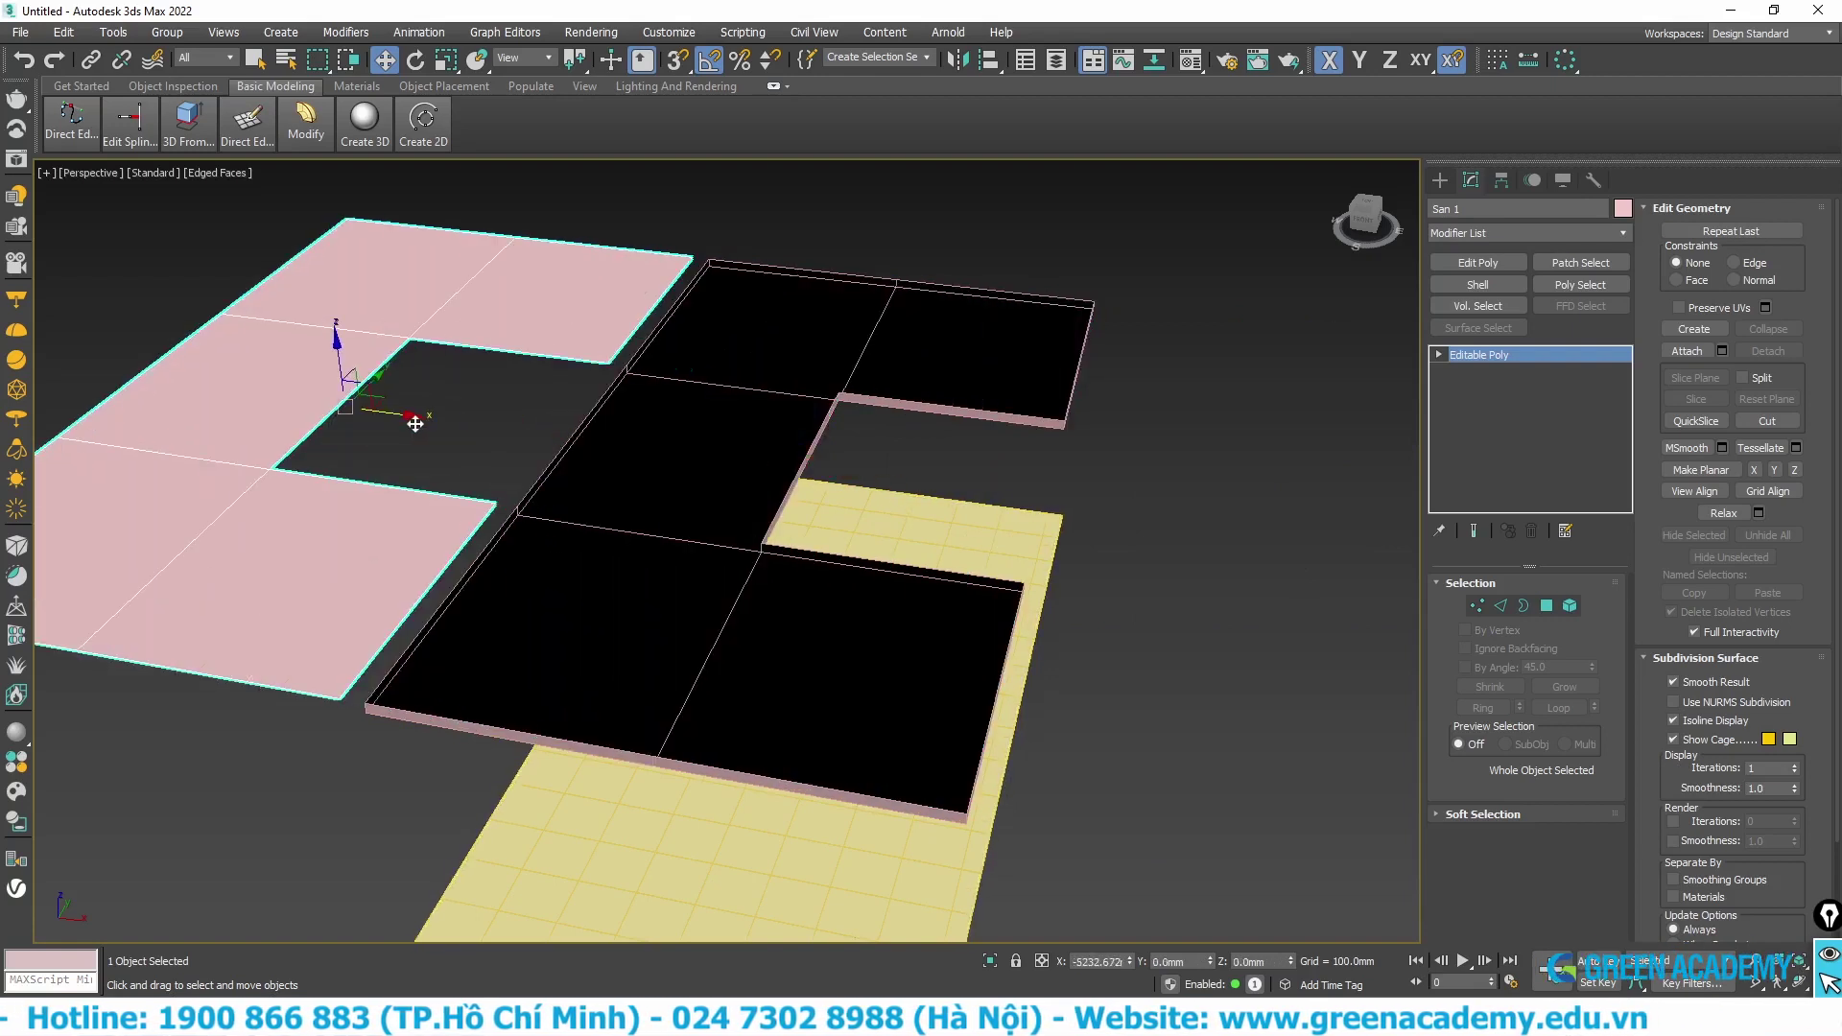
right_click(590, 463)
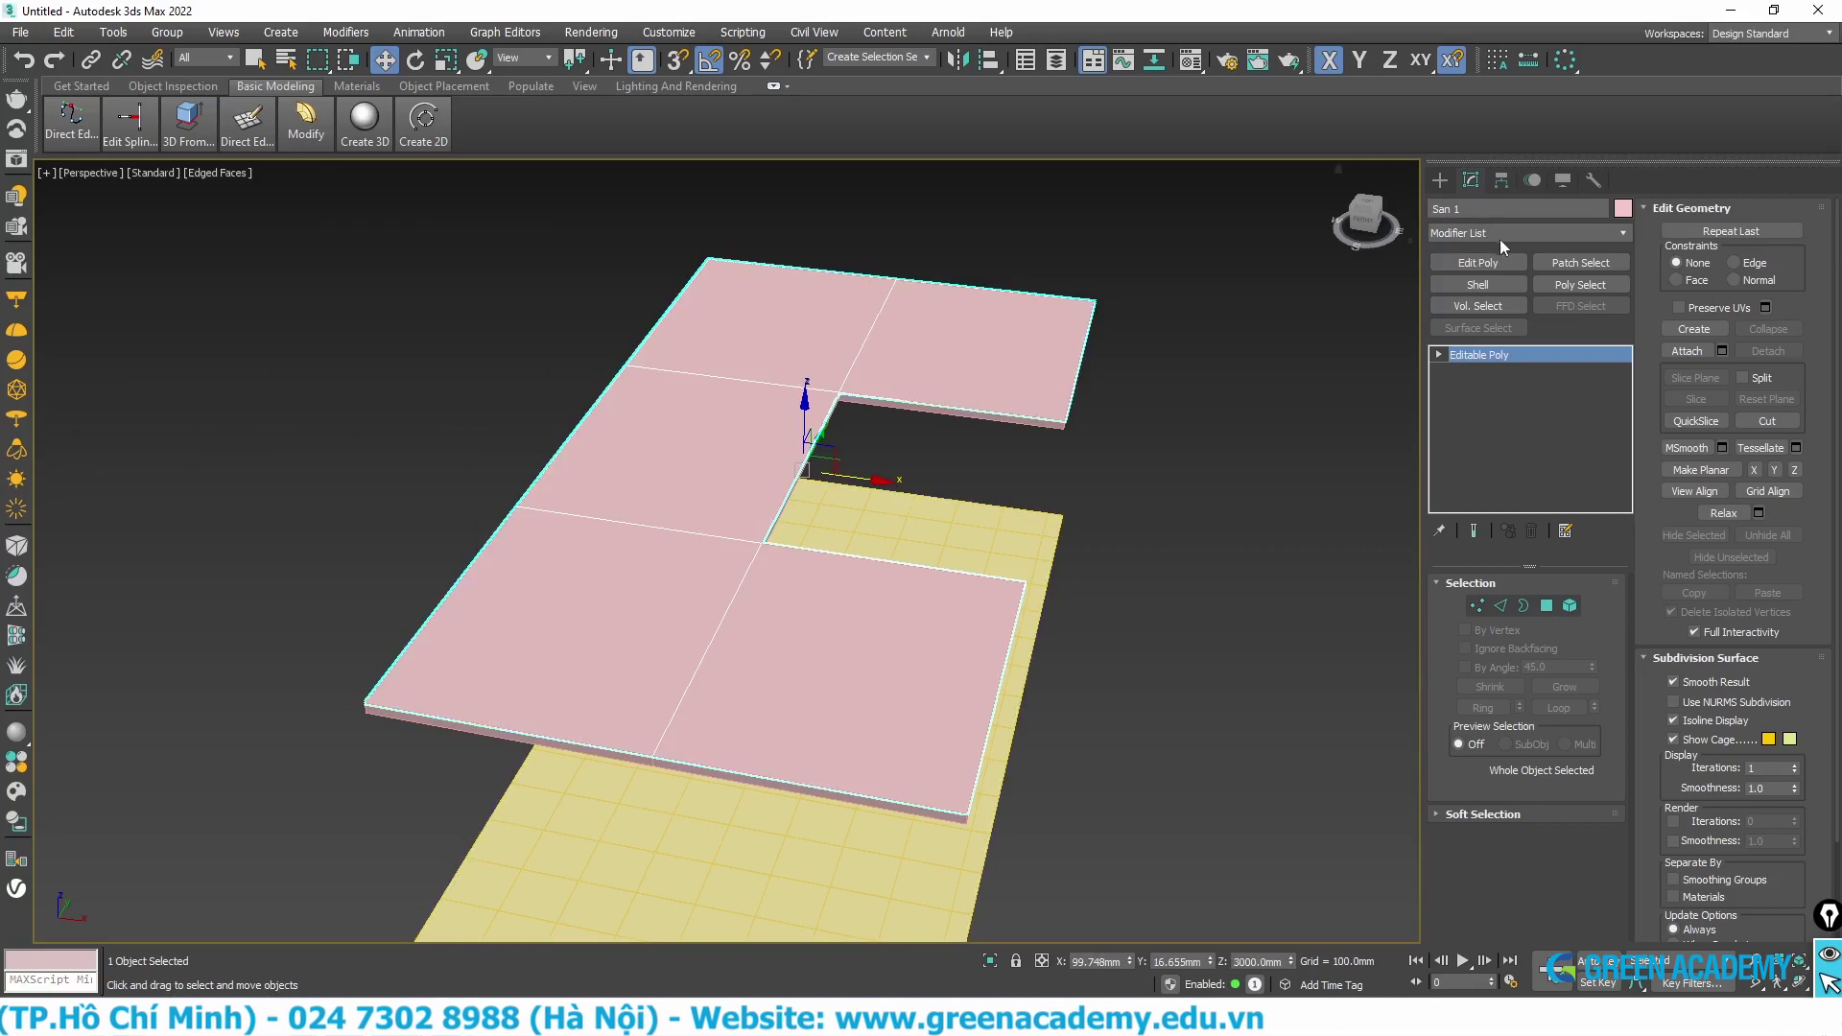
left_click(1501, 236)
Step: Apply the FloorGenerator modifier to San 1, then deselect it
key("f")
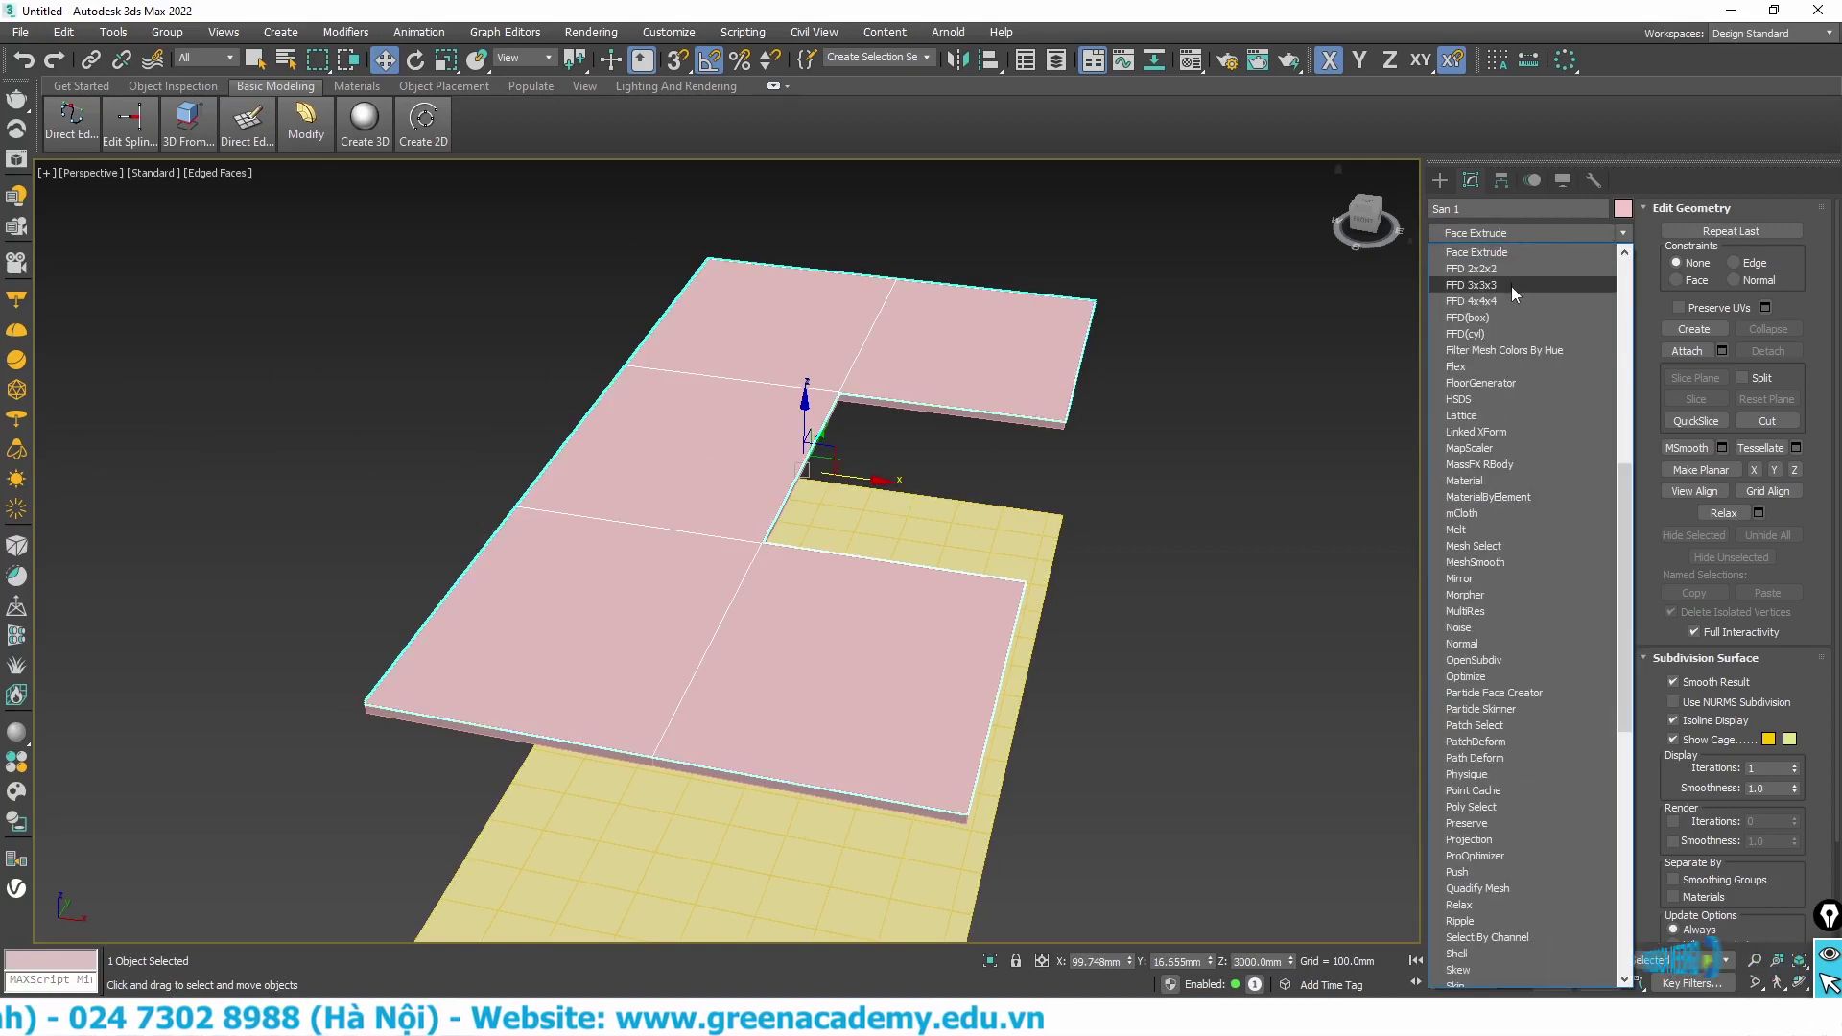
left_click(1488, 384)
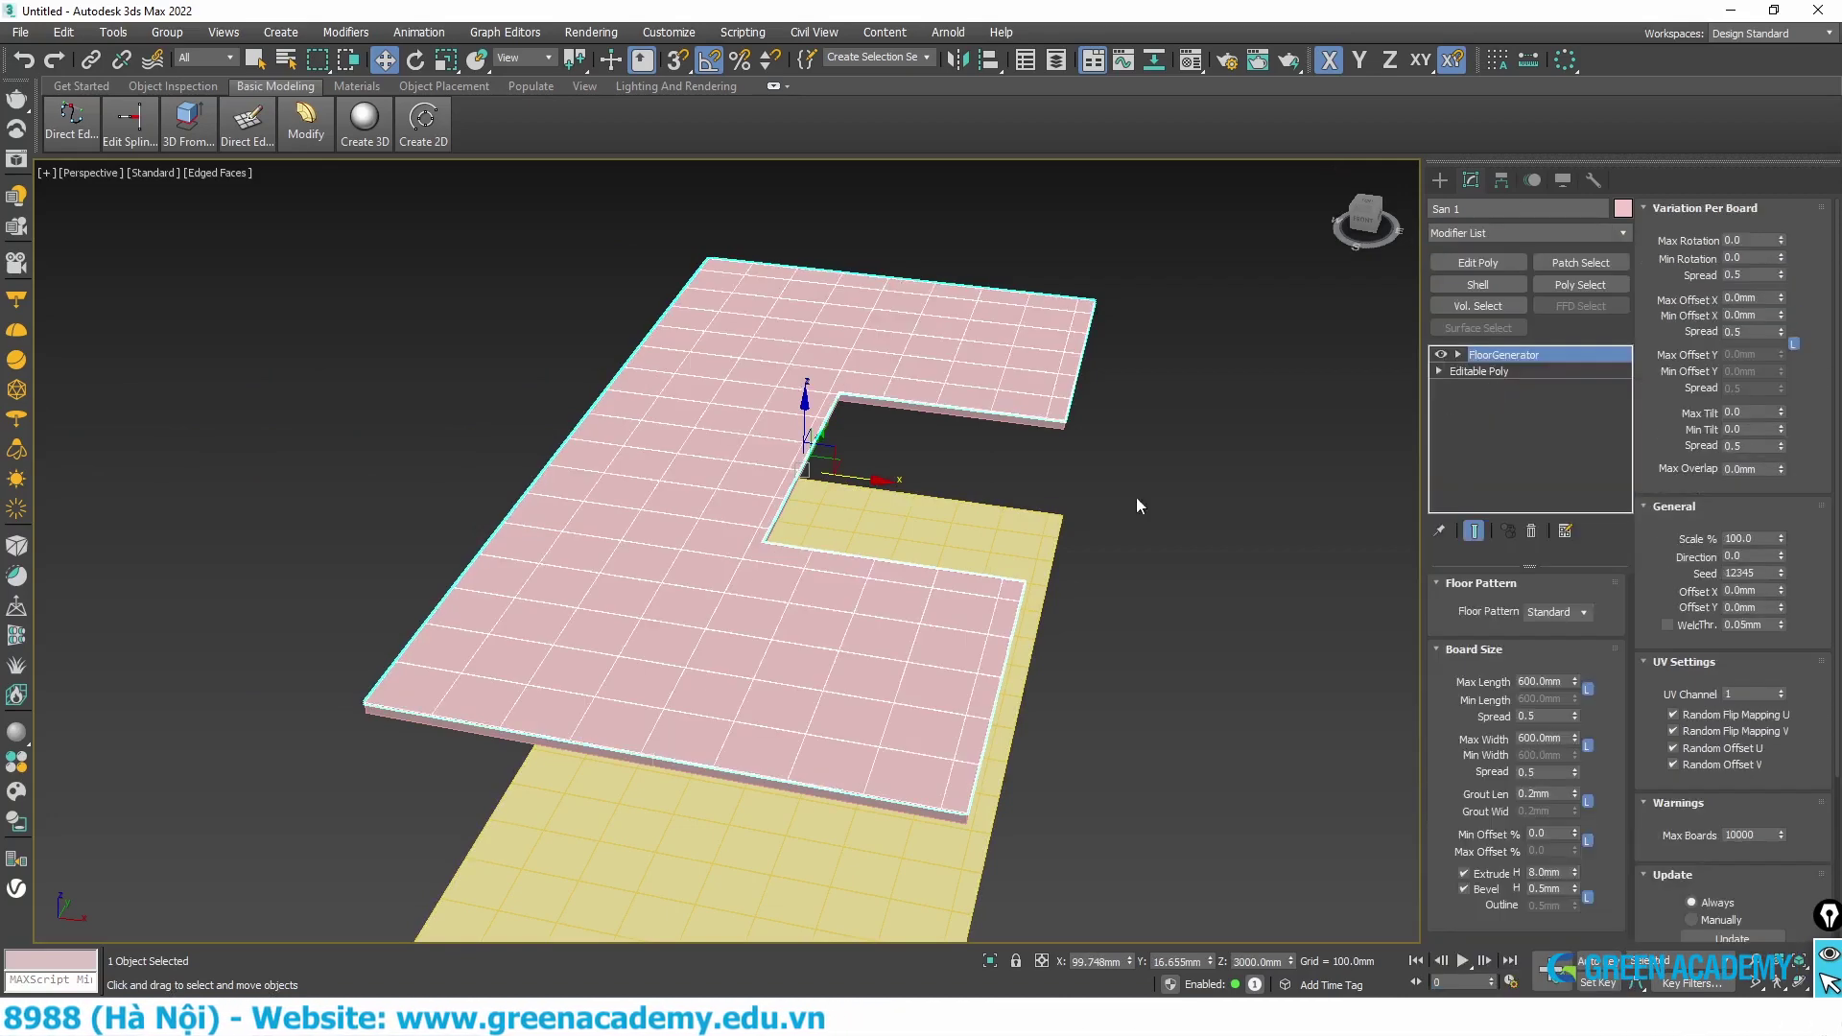
scroll(722, 534, "up", 2)
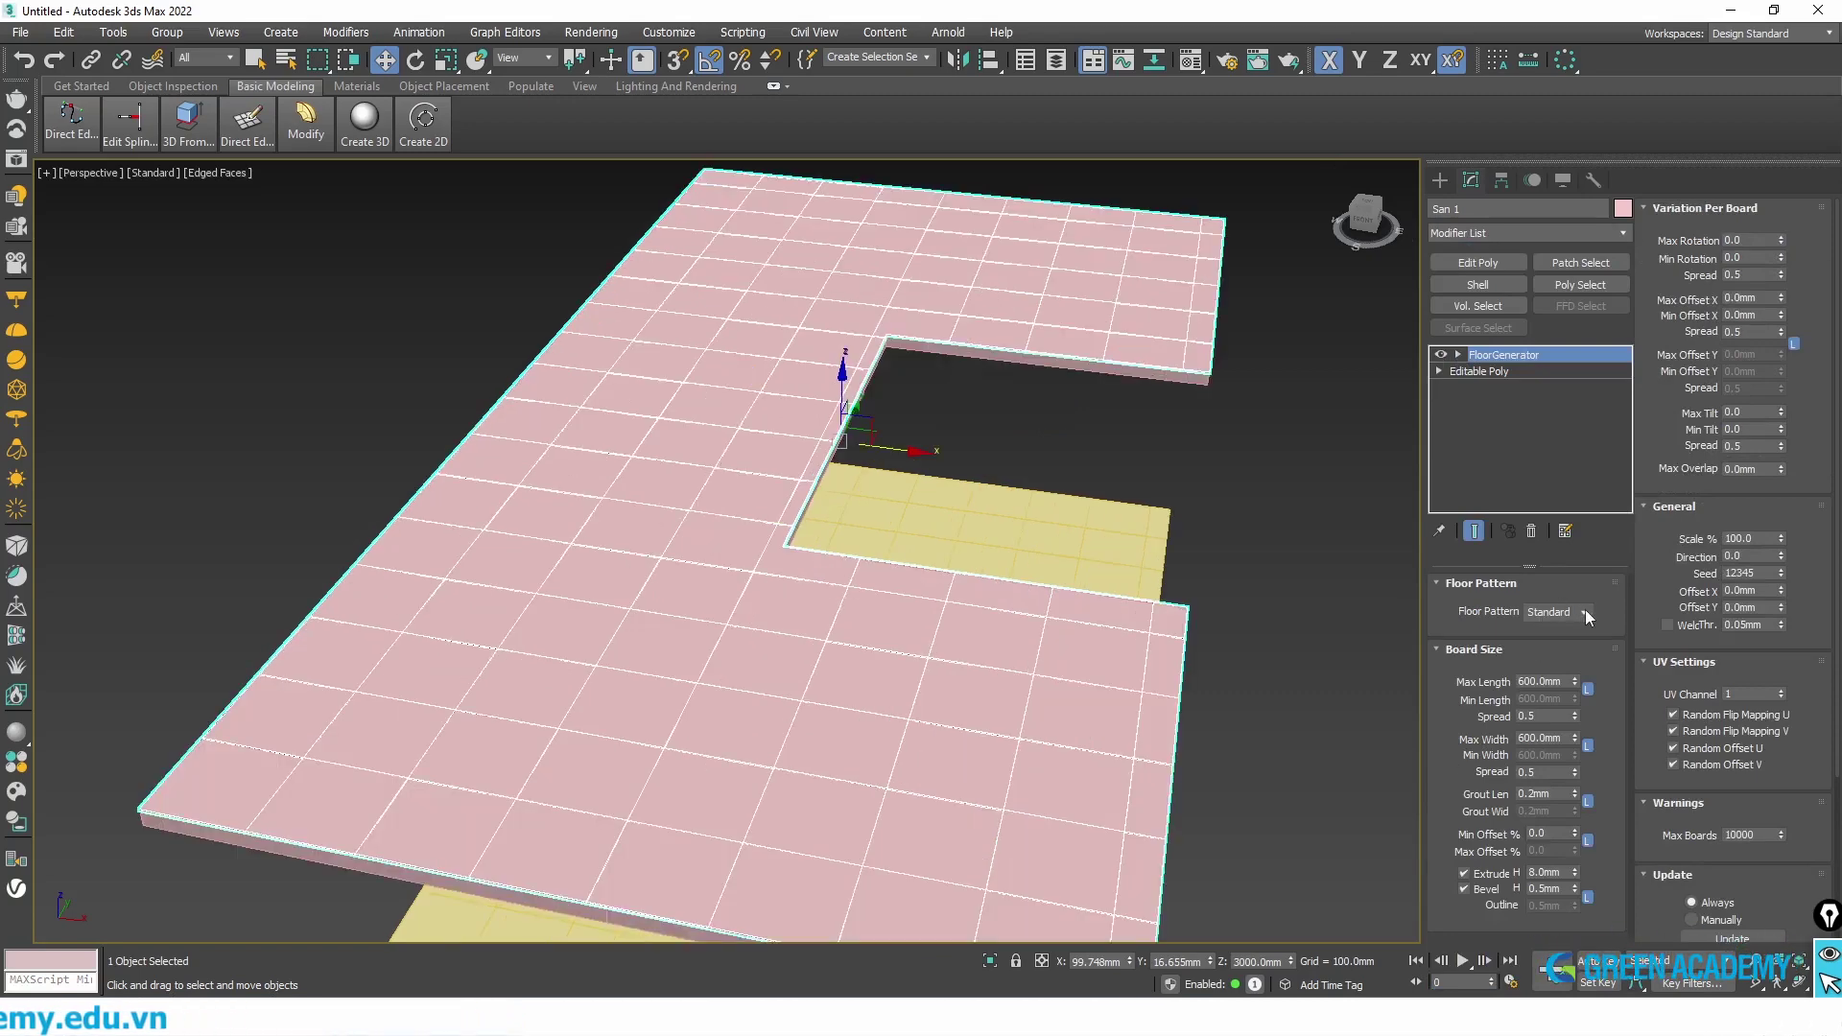
scroll(702, 477, "down", 2)
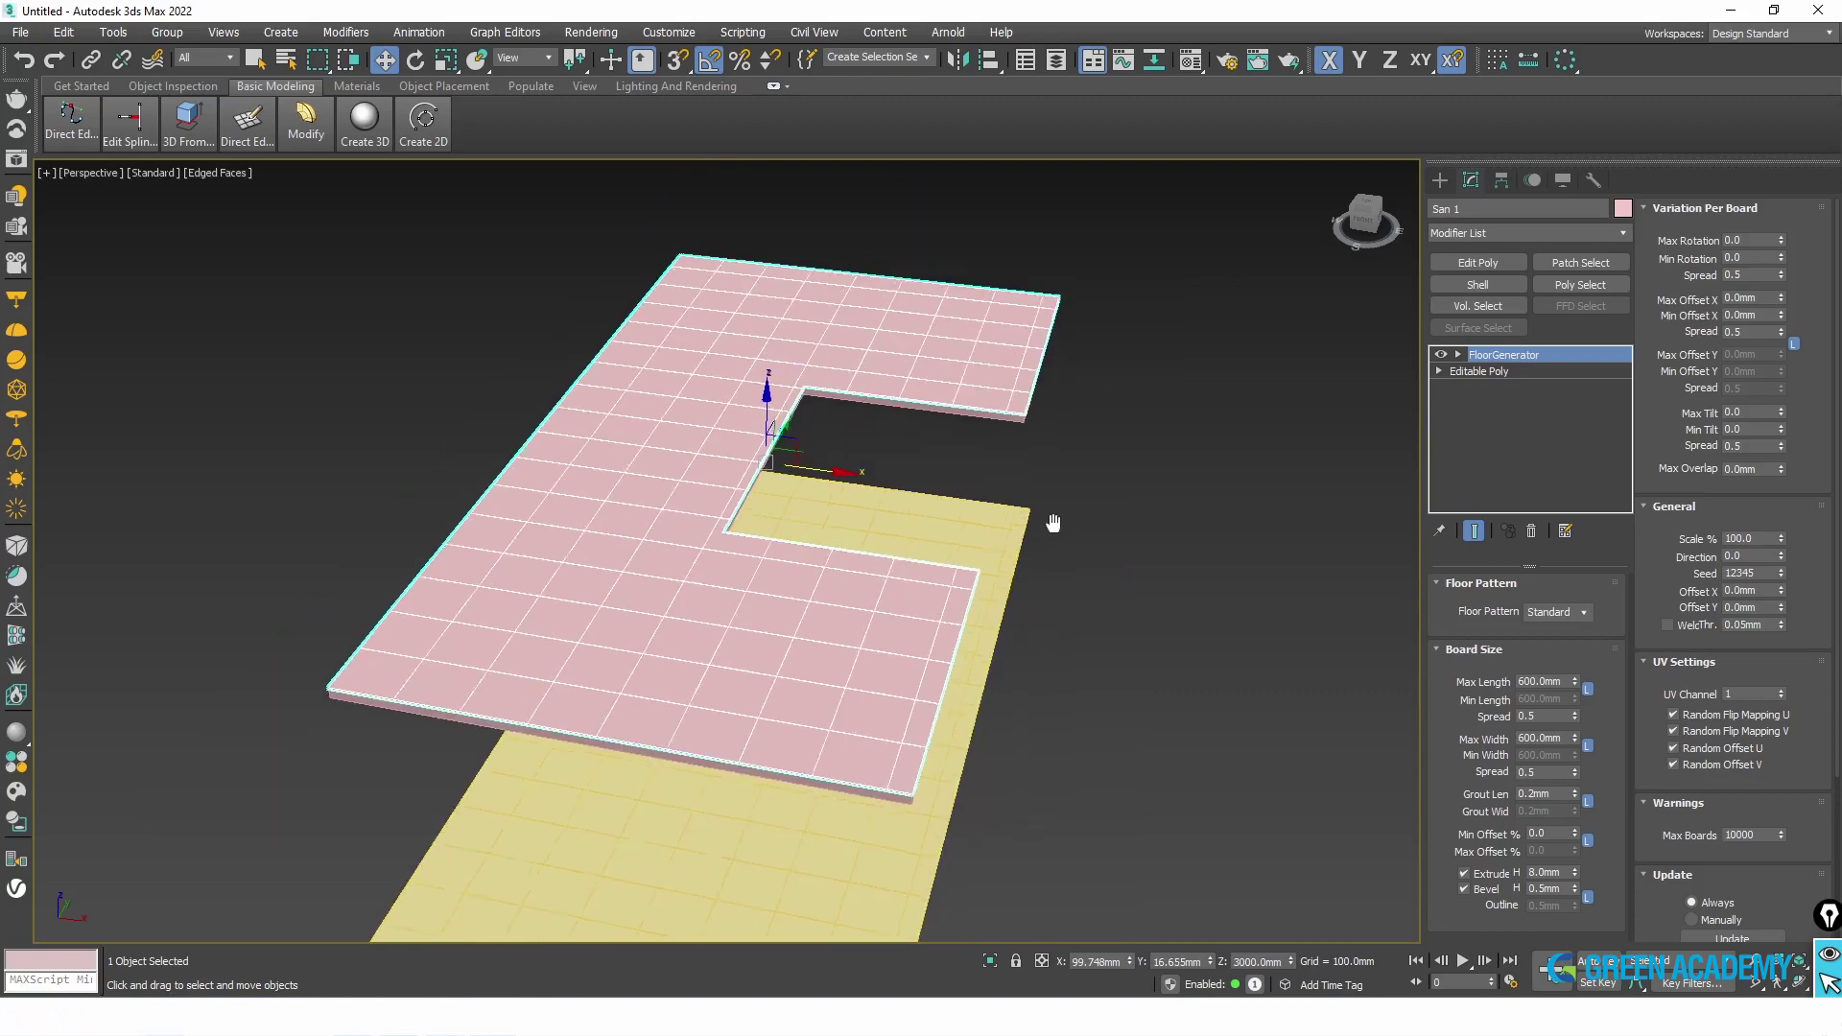
middle_click_drag(1049, 522, 1011, 520)
left_click(1011, 520)
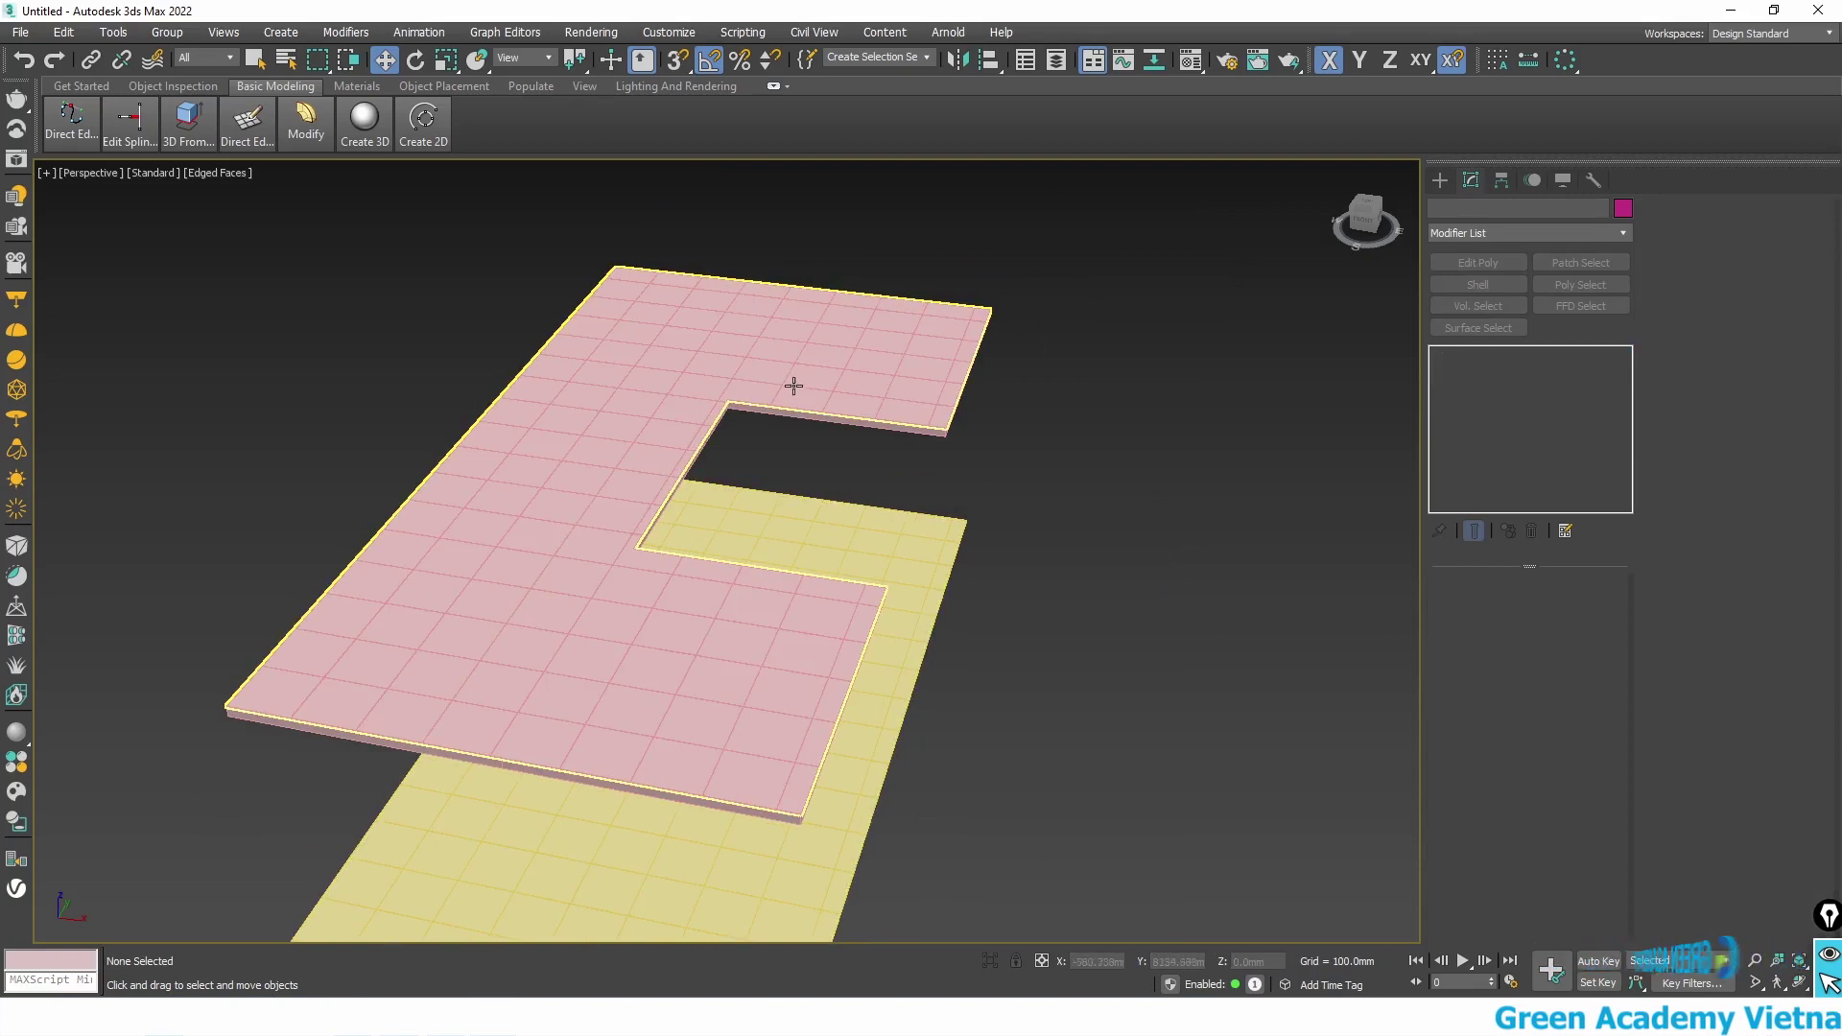
Step: Start a Line spline with vertex snapping on, then abandon the first attempt
left_click(386, 140)
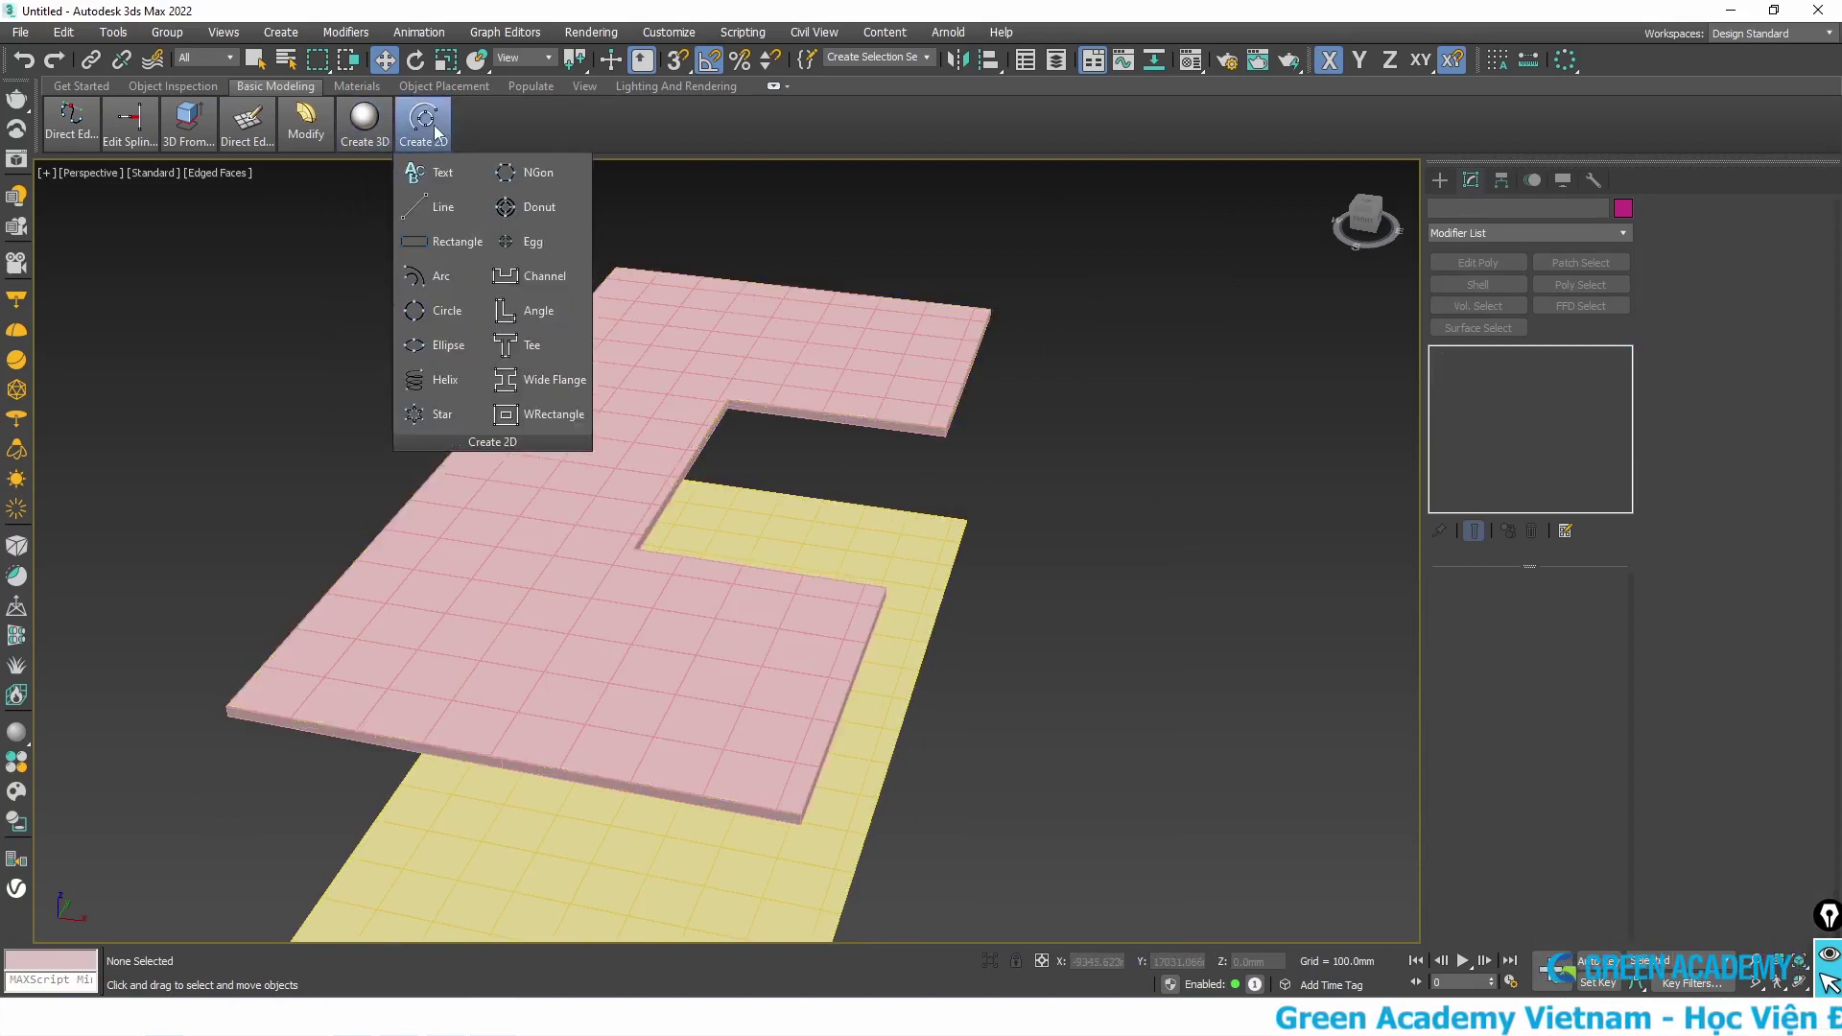
left_click(423, 124)
left_click(427, 206)
left_click(683, 64)
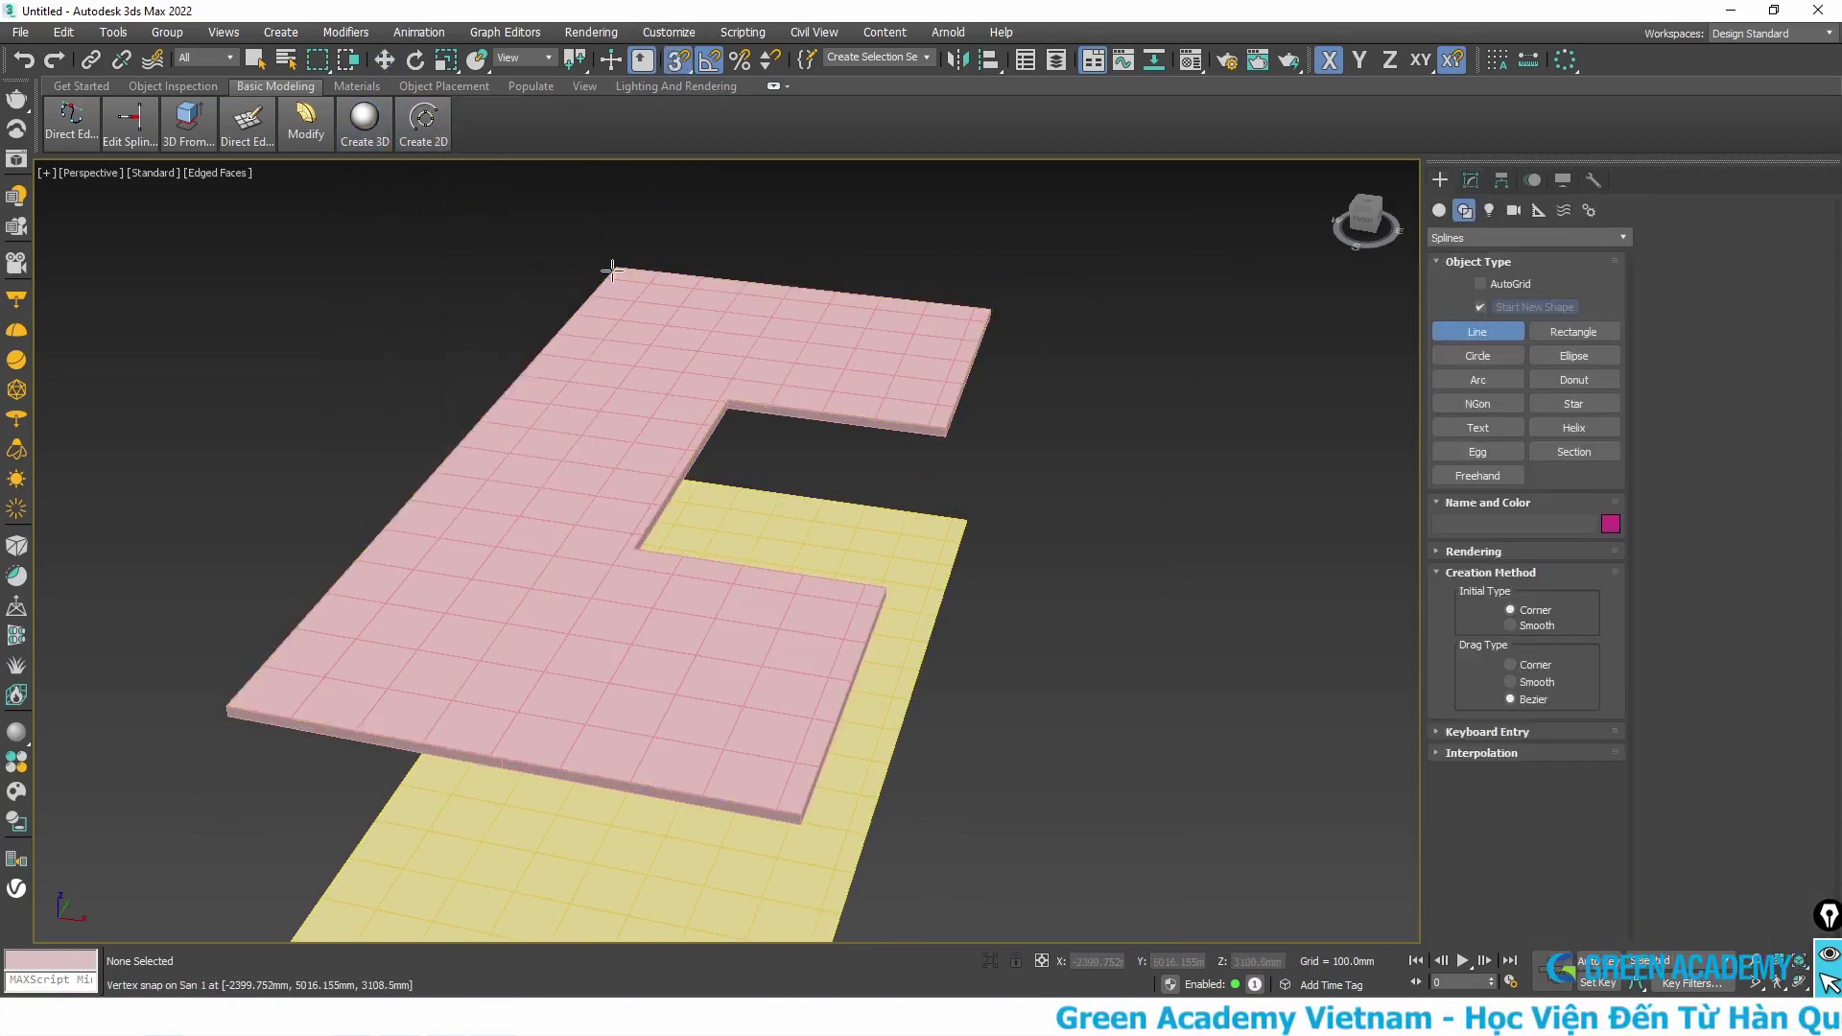
left_click(618, 265)
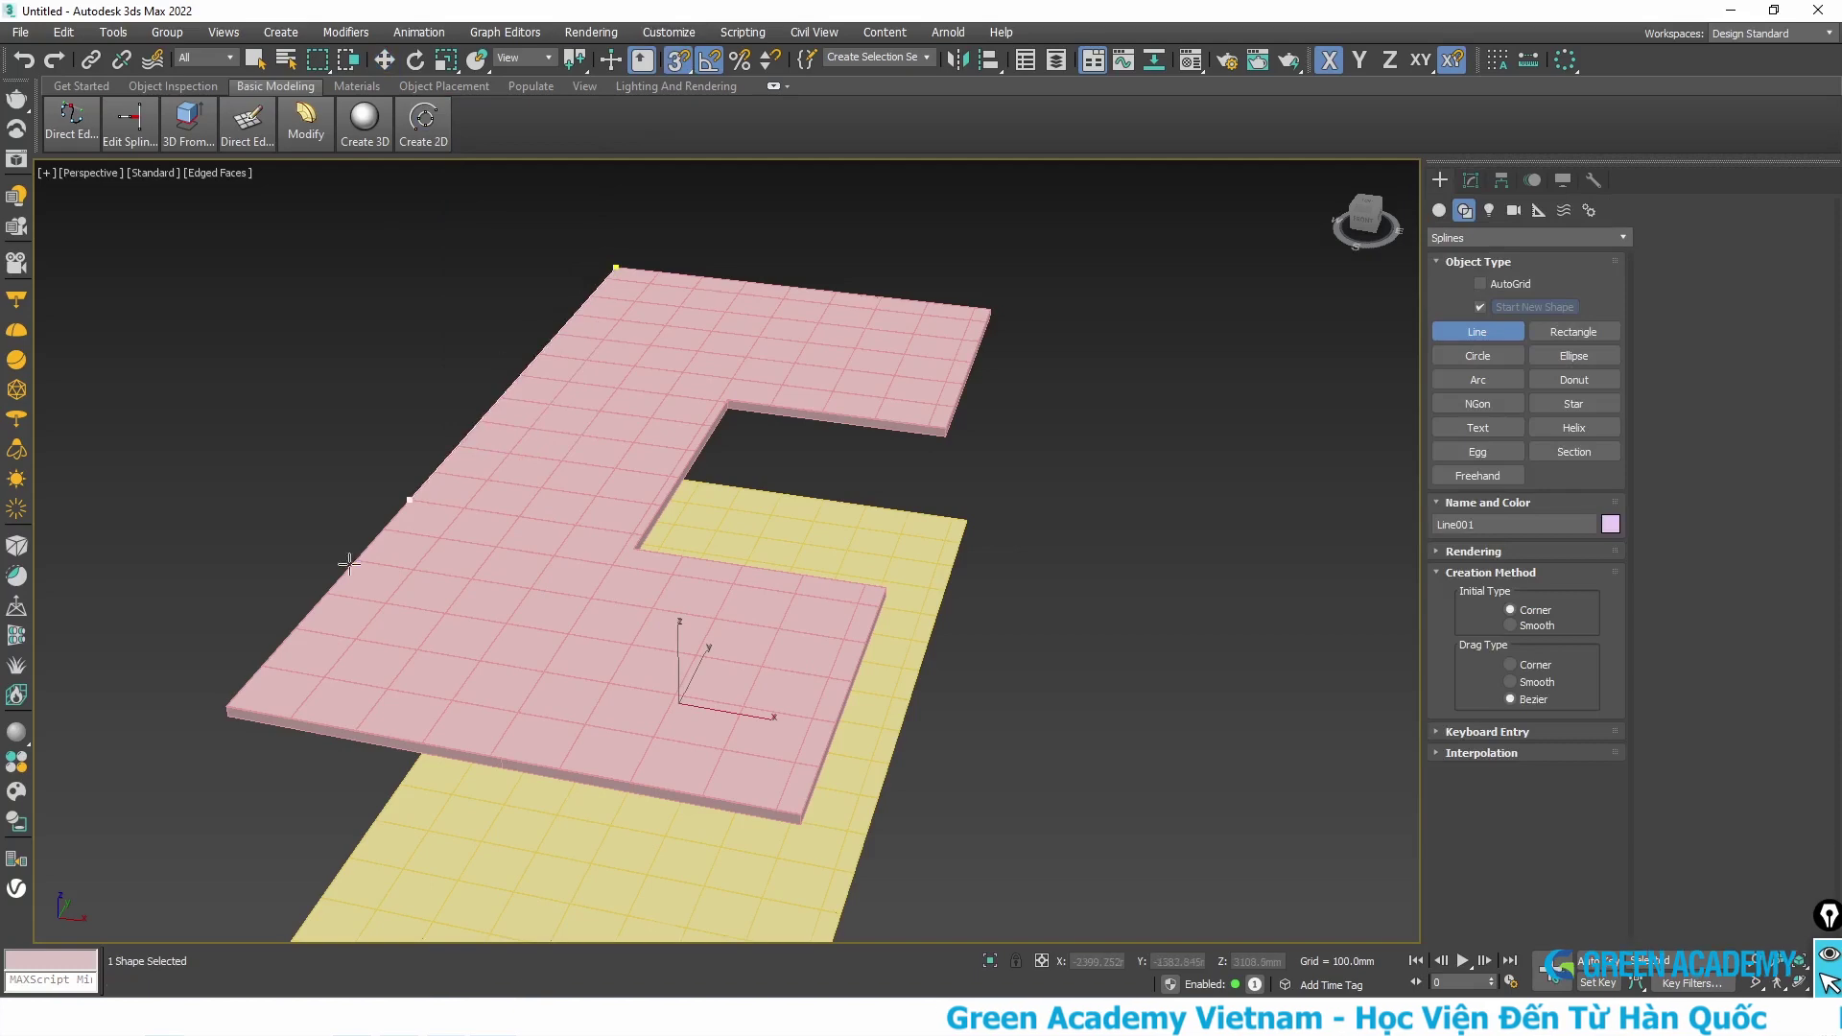
left_click(226, 705)
scroll(633, 279, "up", 5)
scroll(662, 221, "up", 5)
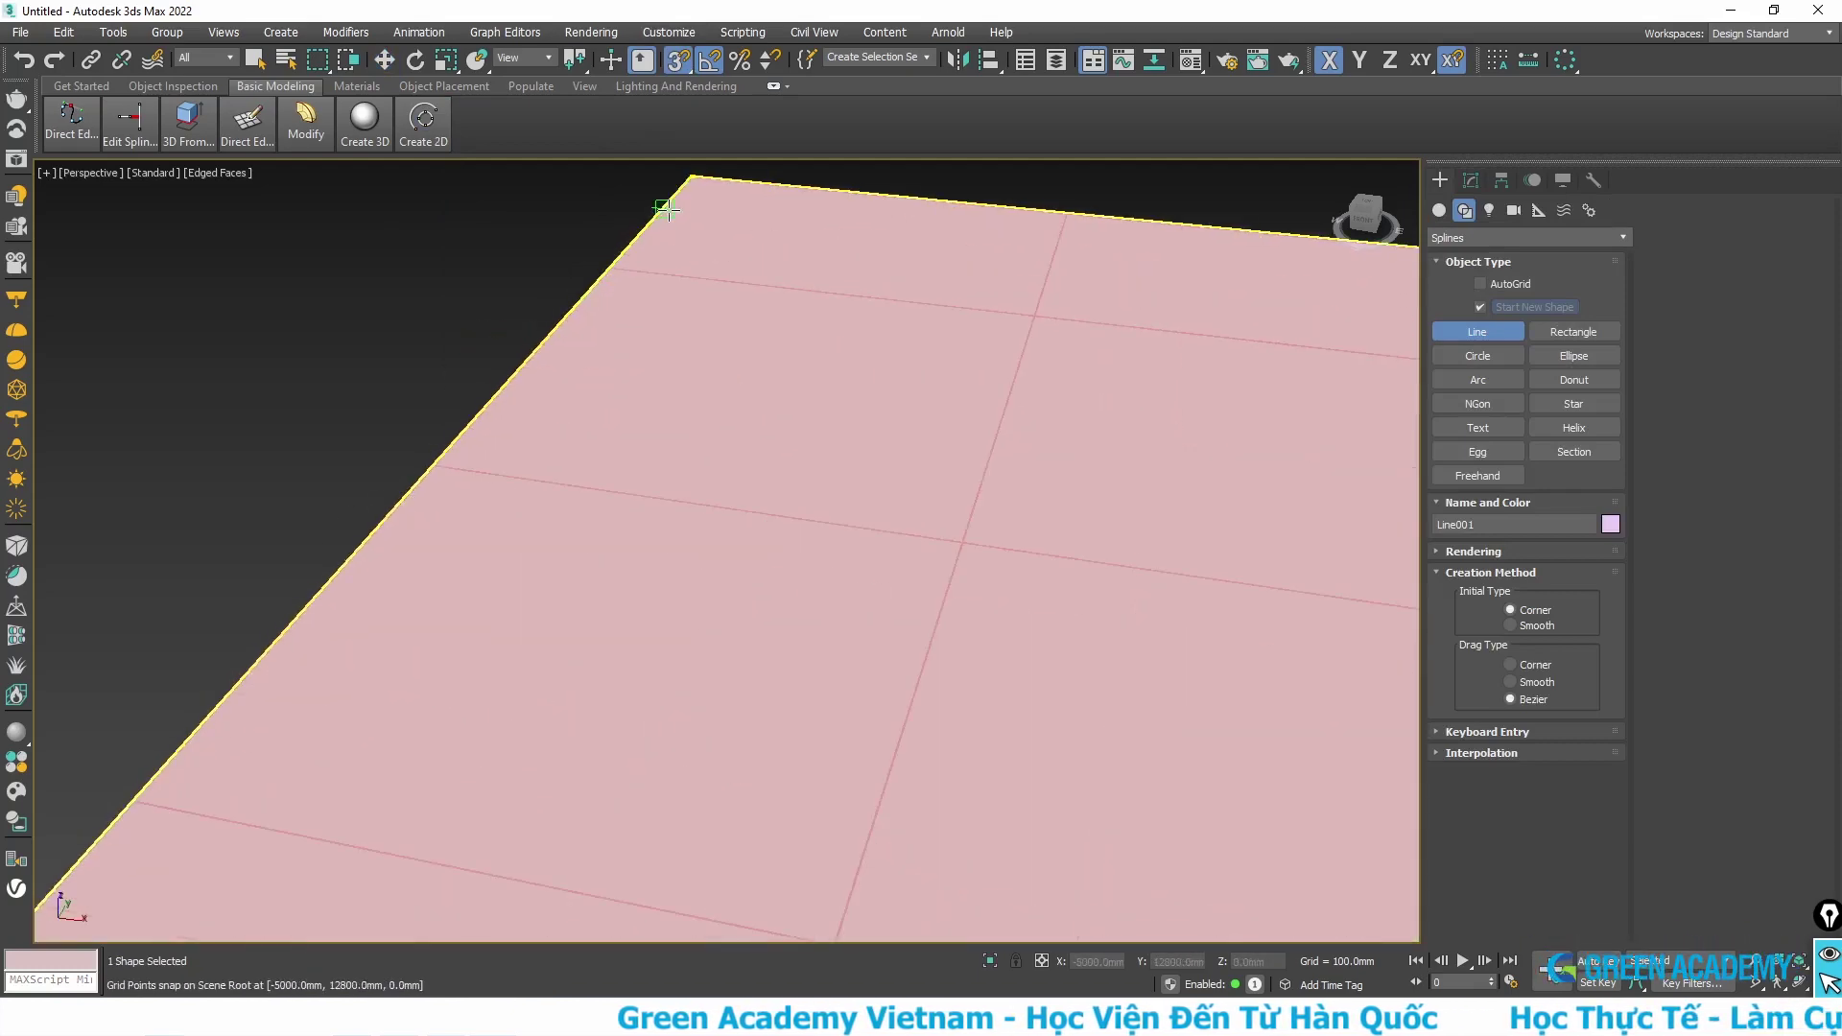
scroll(670, 209, "down", 5)
scroll(652, 247, "down", 3)
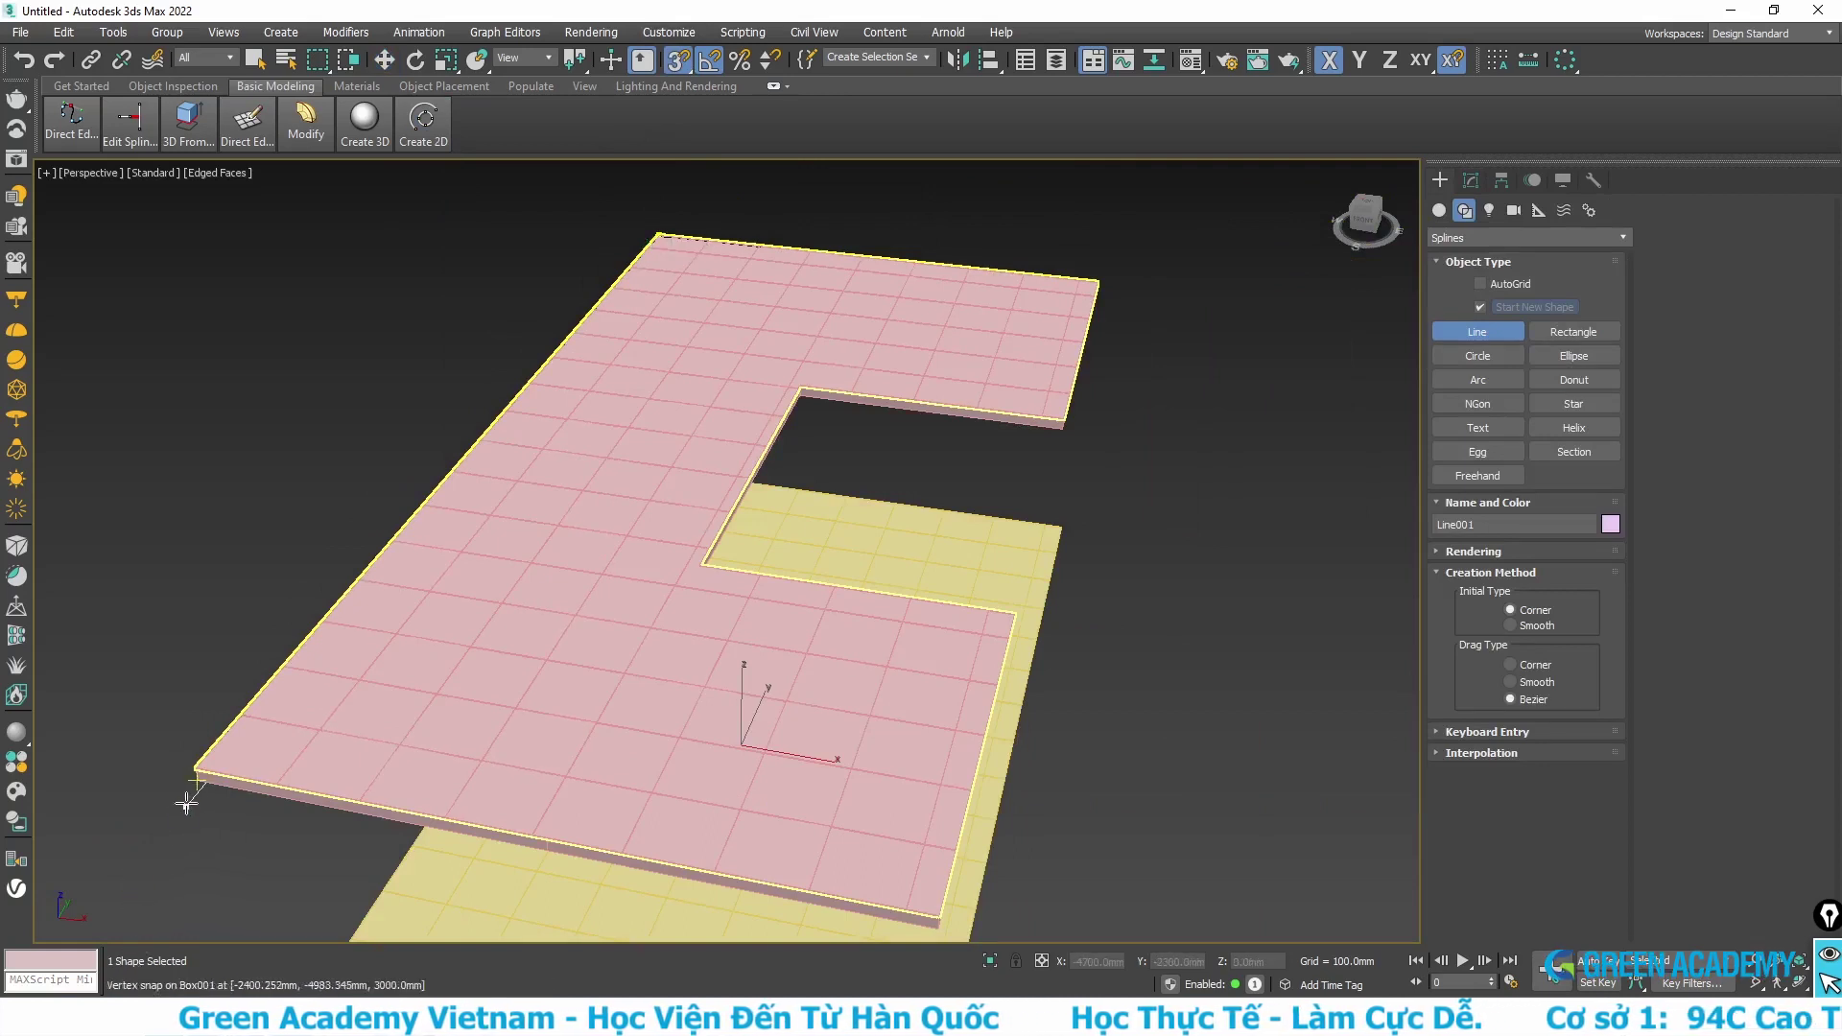
left_click(327, 638)
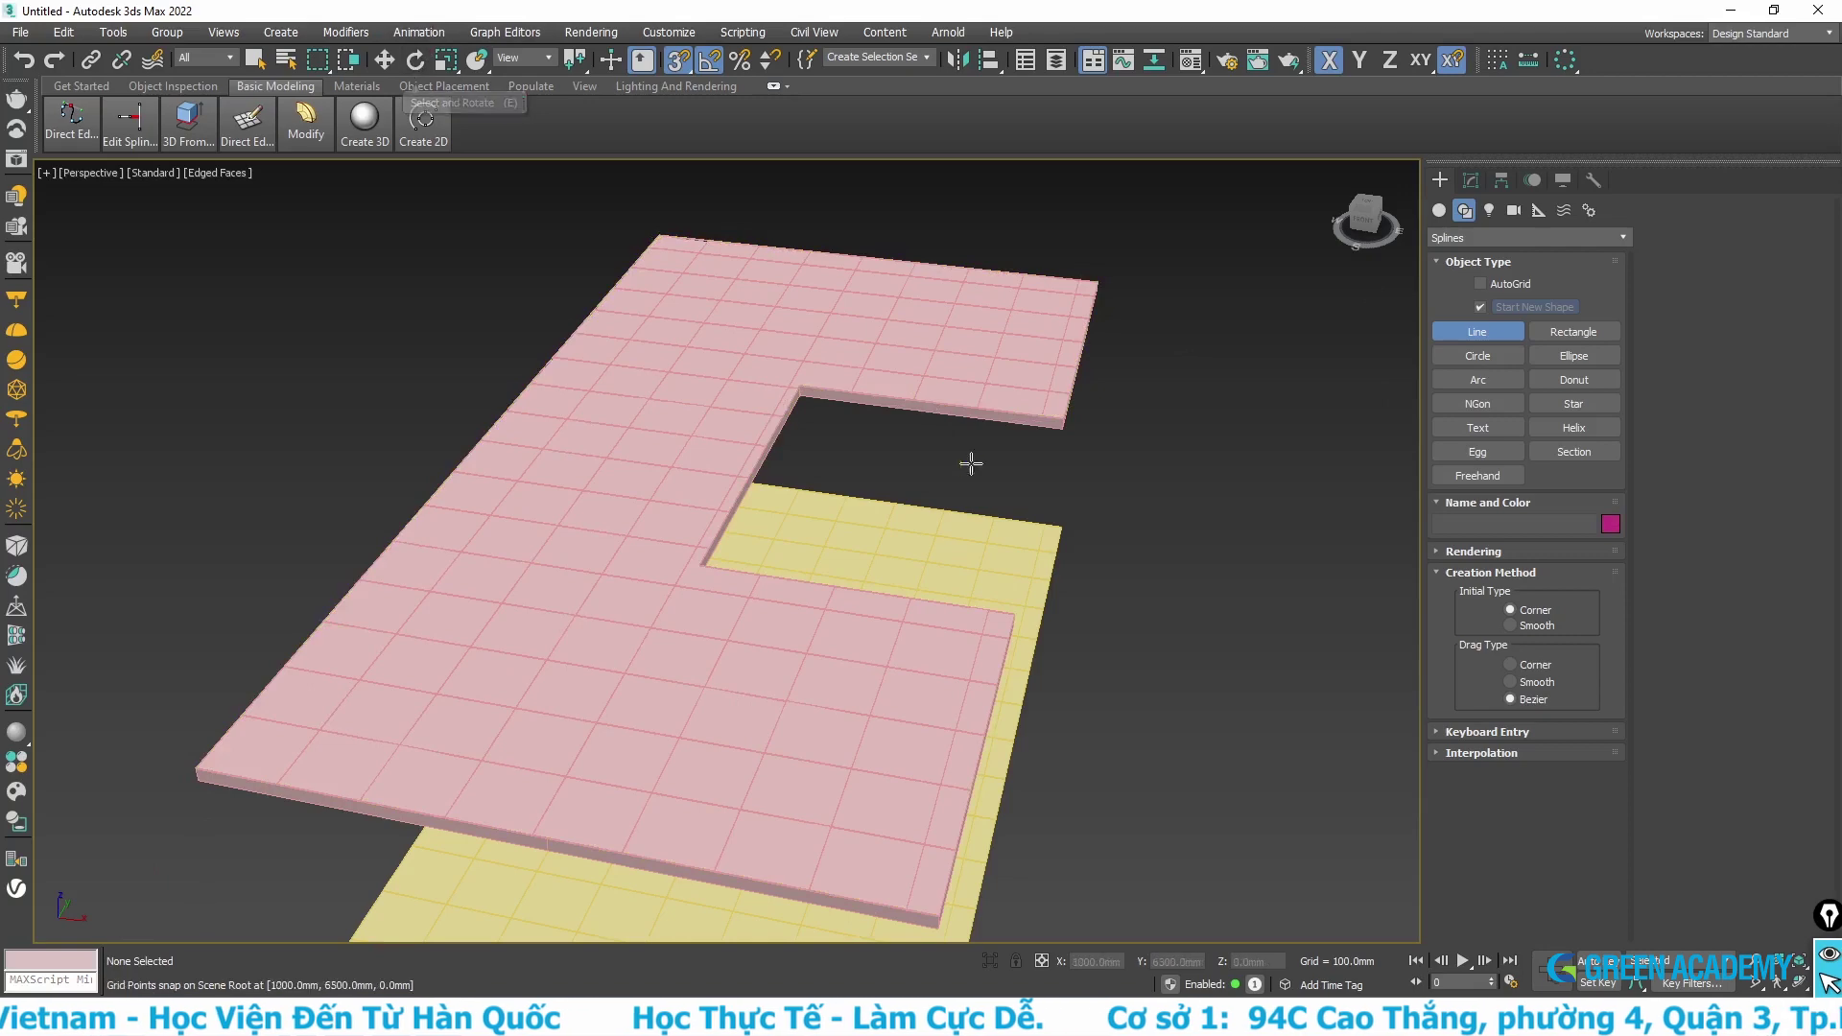
Step: In Top view, draw and close the irregular outline spline Line001
key("t")
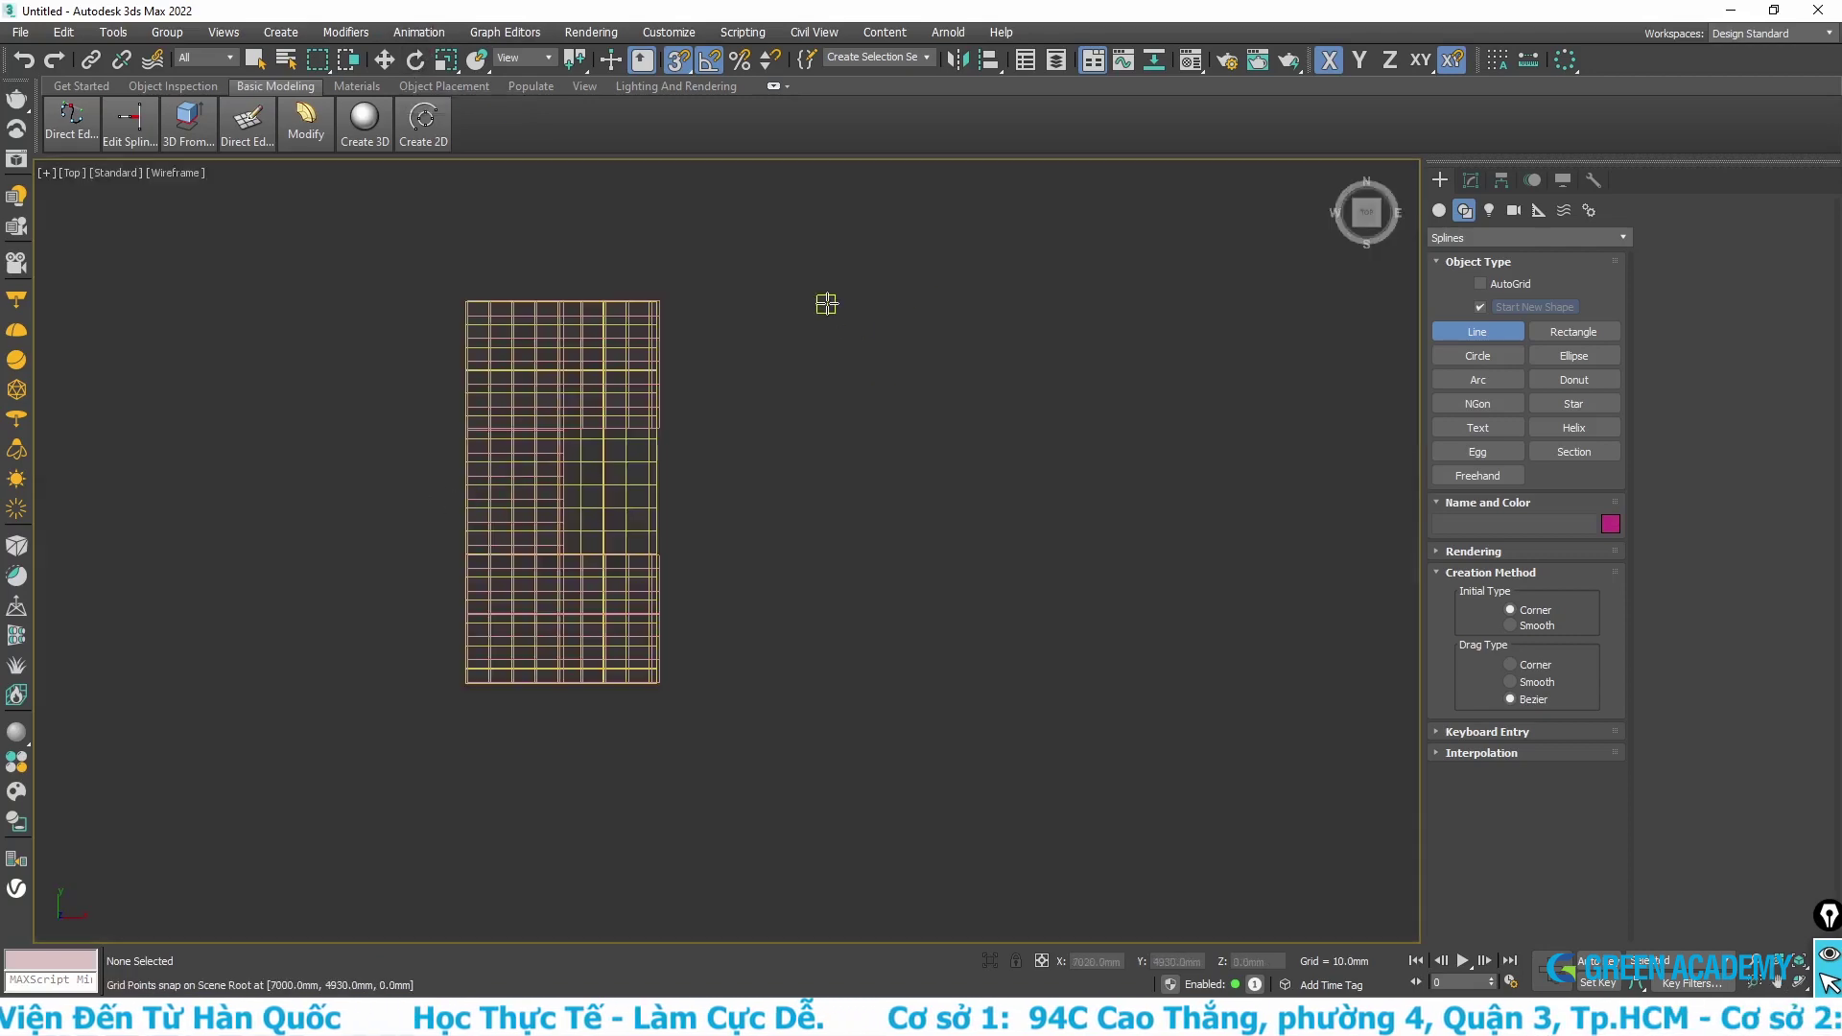
left_click(826, 304)
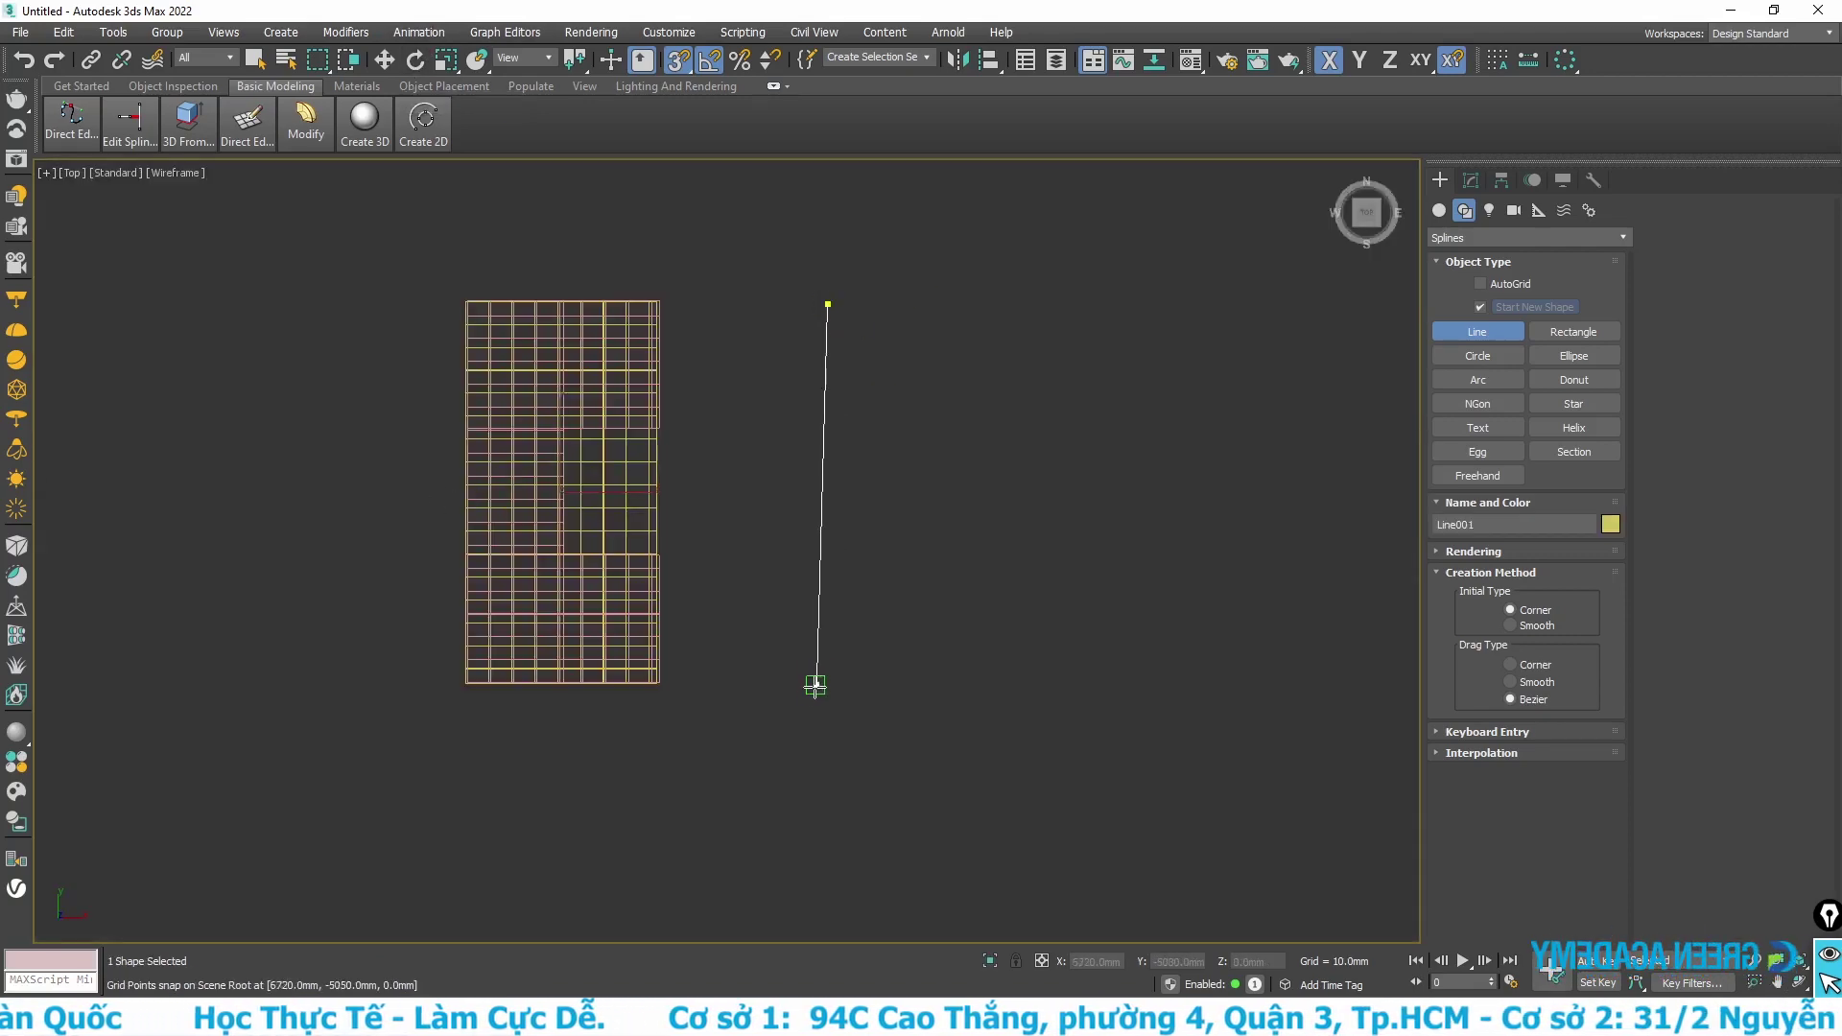
left_click(794, 704)
left_click(960, 755)
left_click(1191, 643)
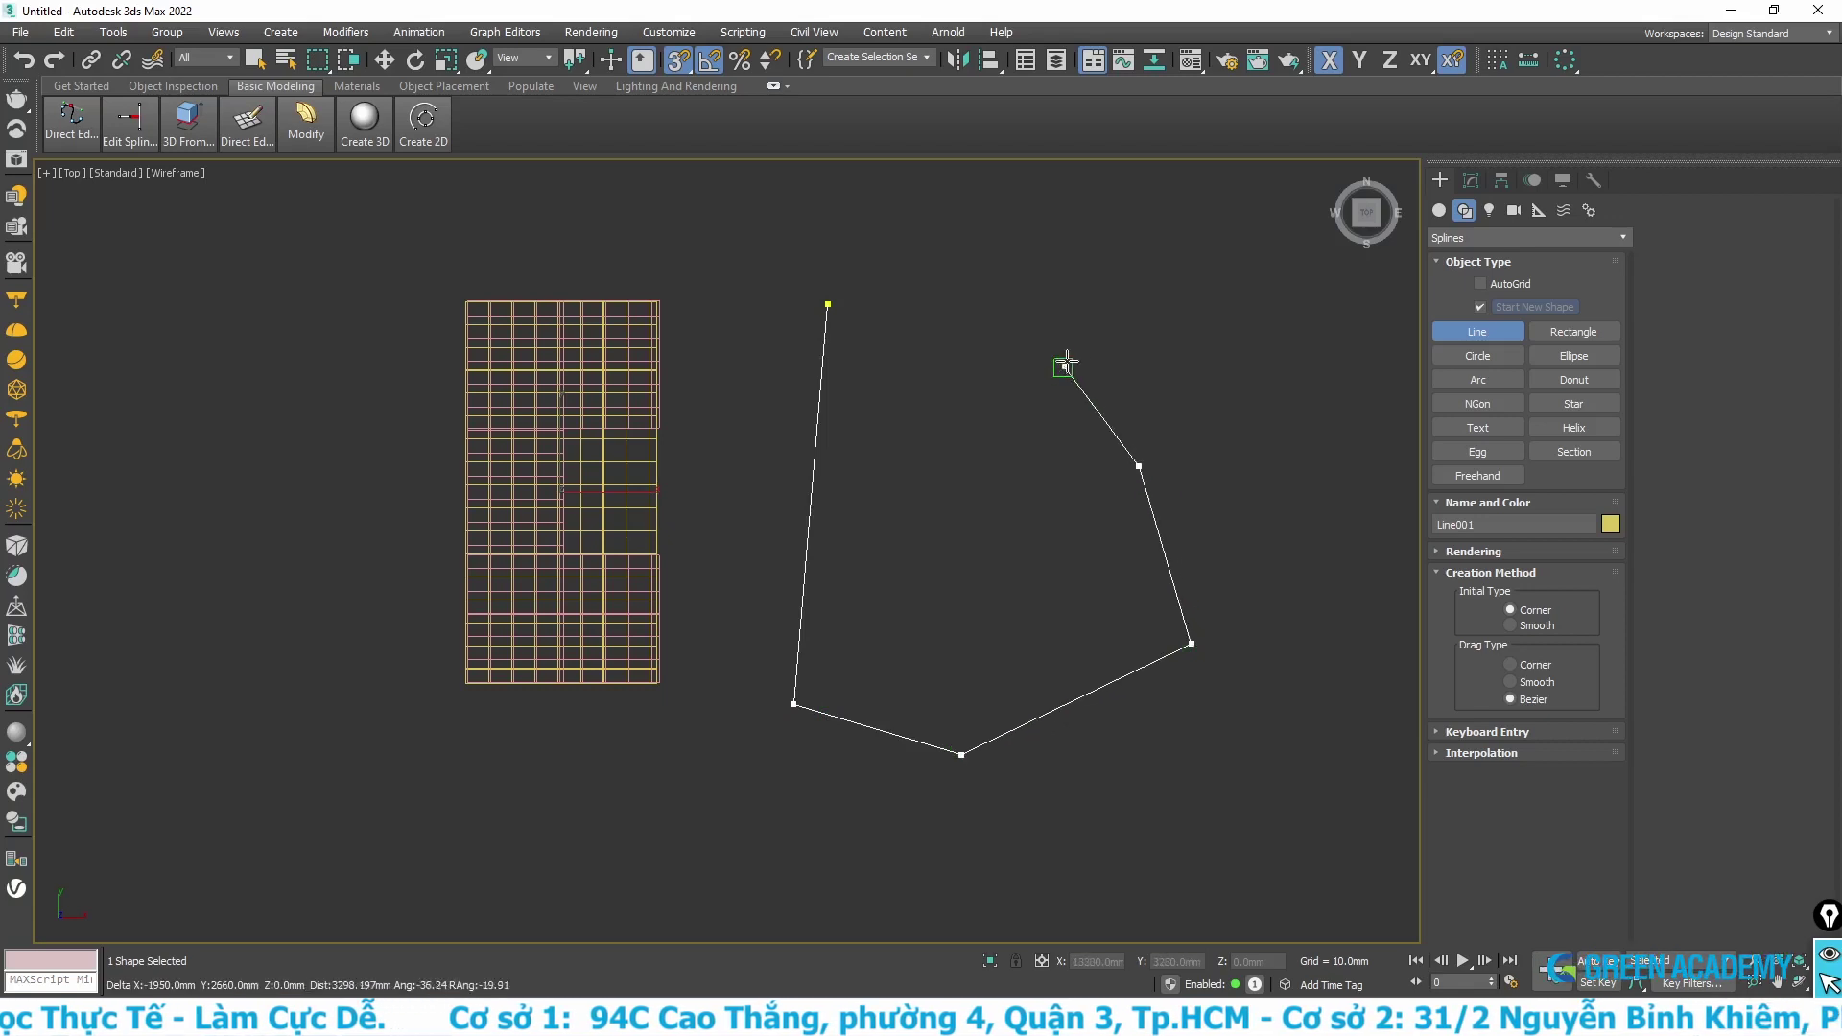
left_click(931, 282)
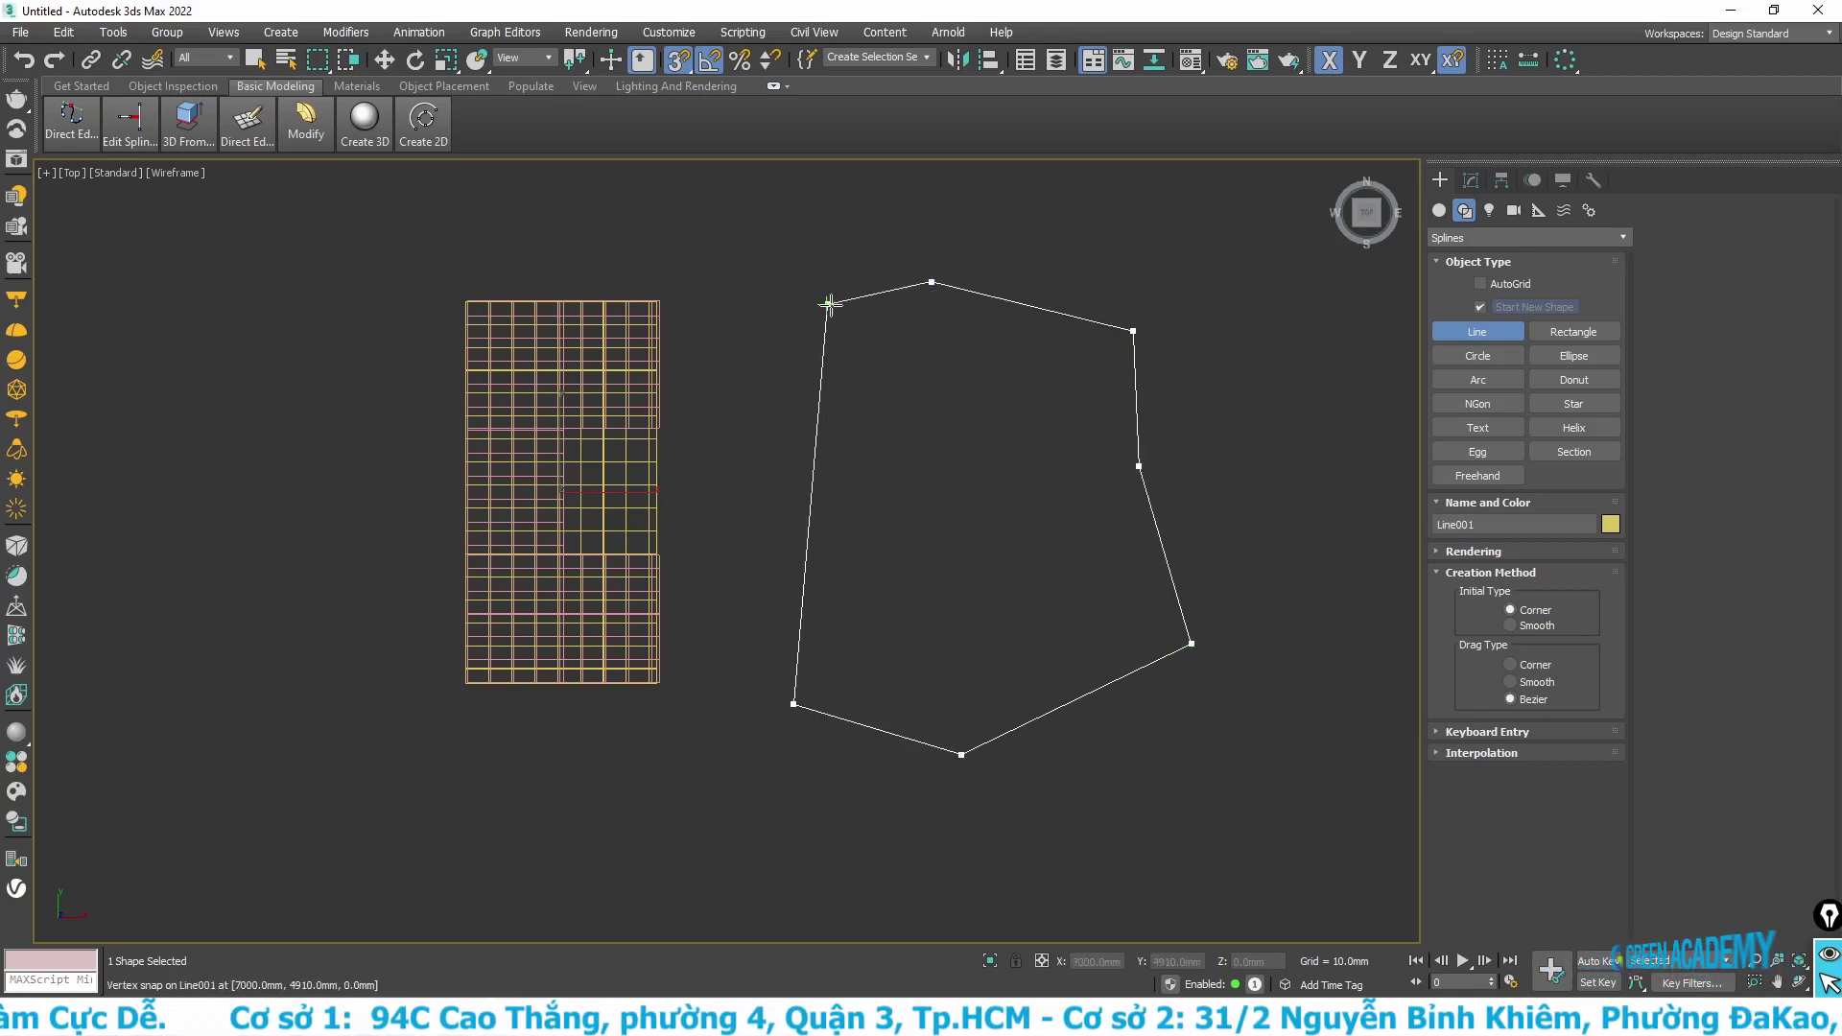
left_click(826, 305)
left_click(873, 523)
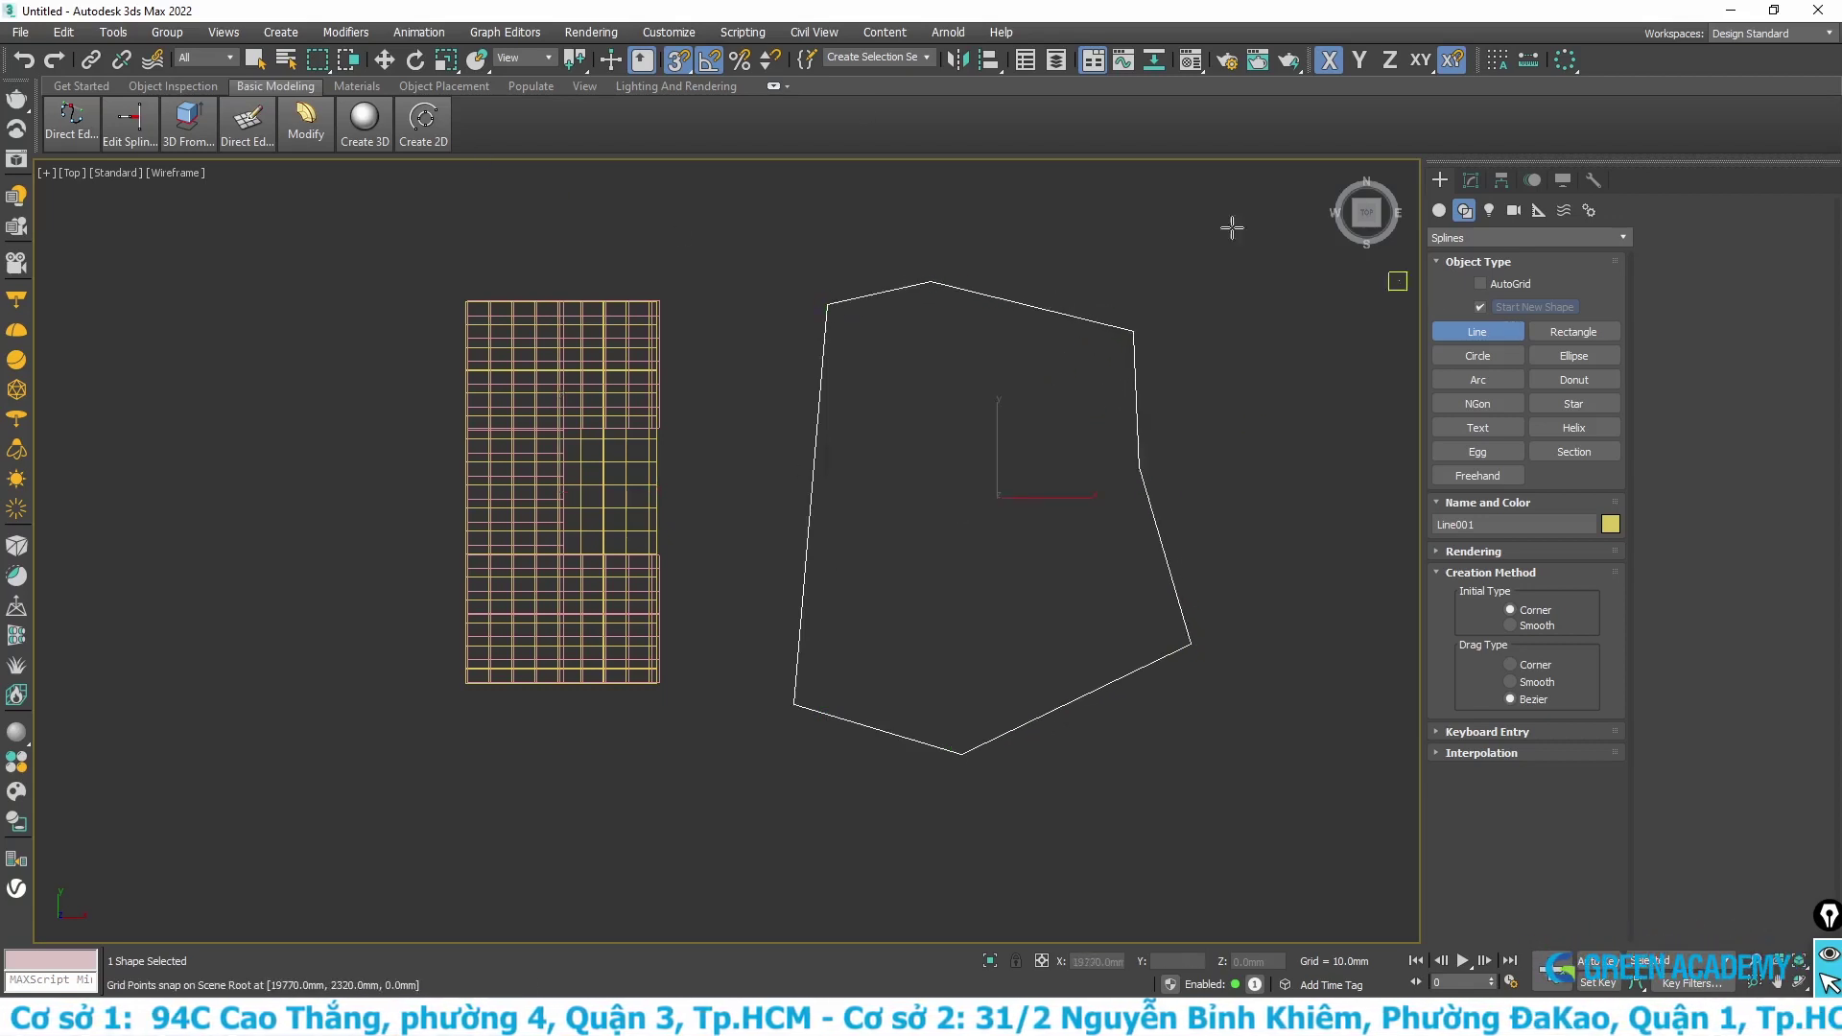
left_click(382, 60)
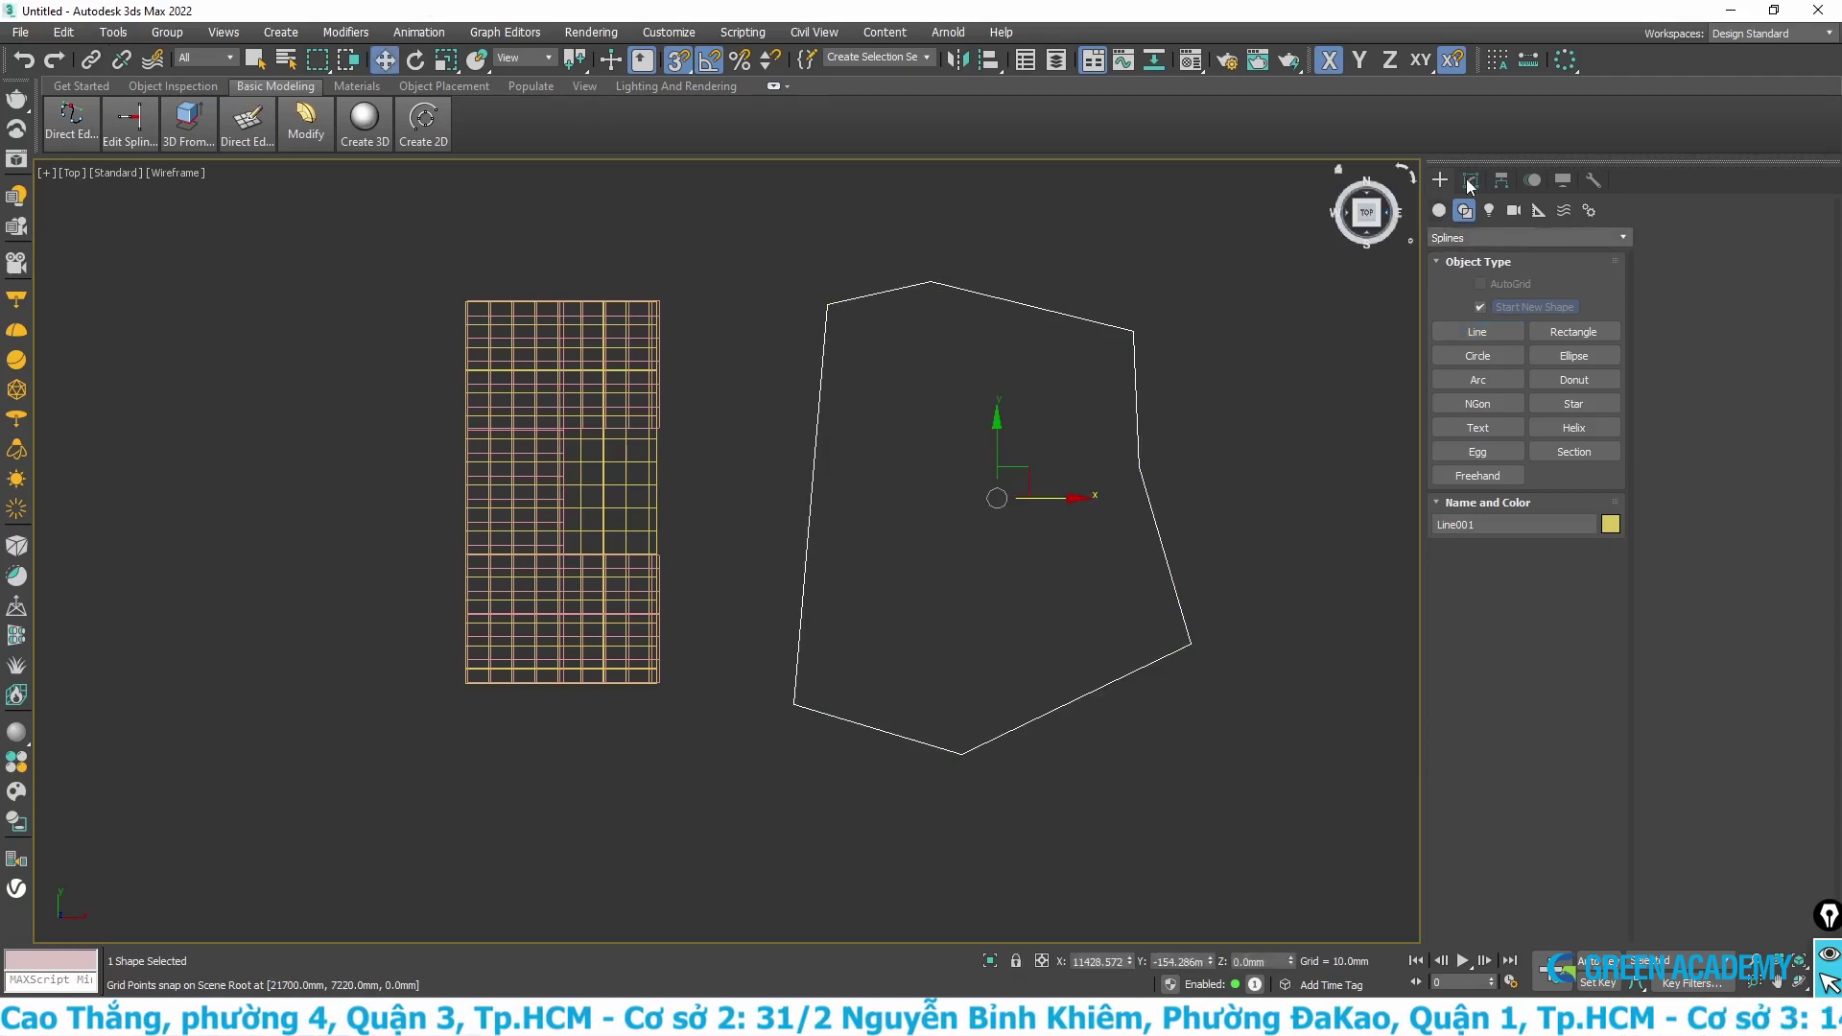
Step: Apply a Surface modifier to Line001 with a 1.0mm threshold and 5 steps
left_click(1471, 180)
left_click(1483, 232)
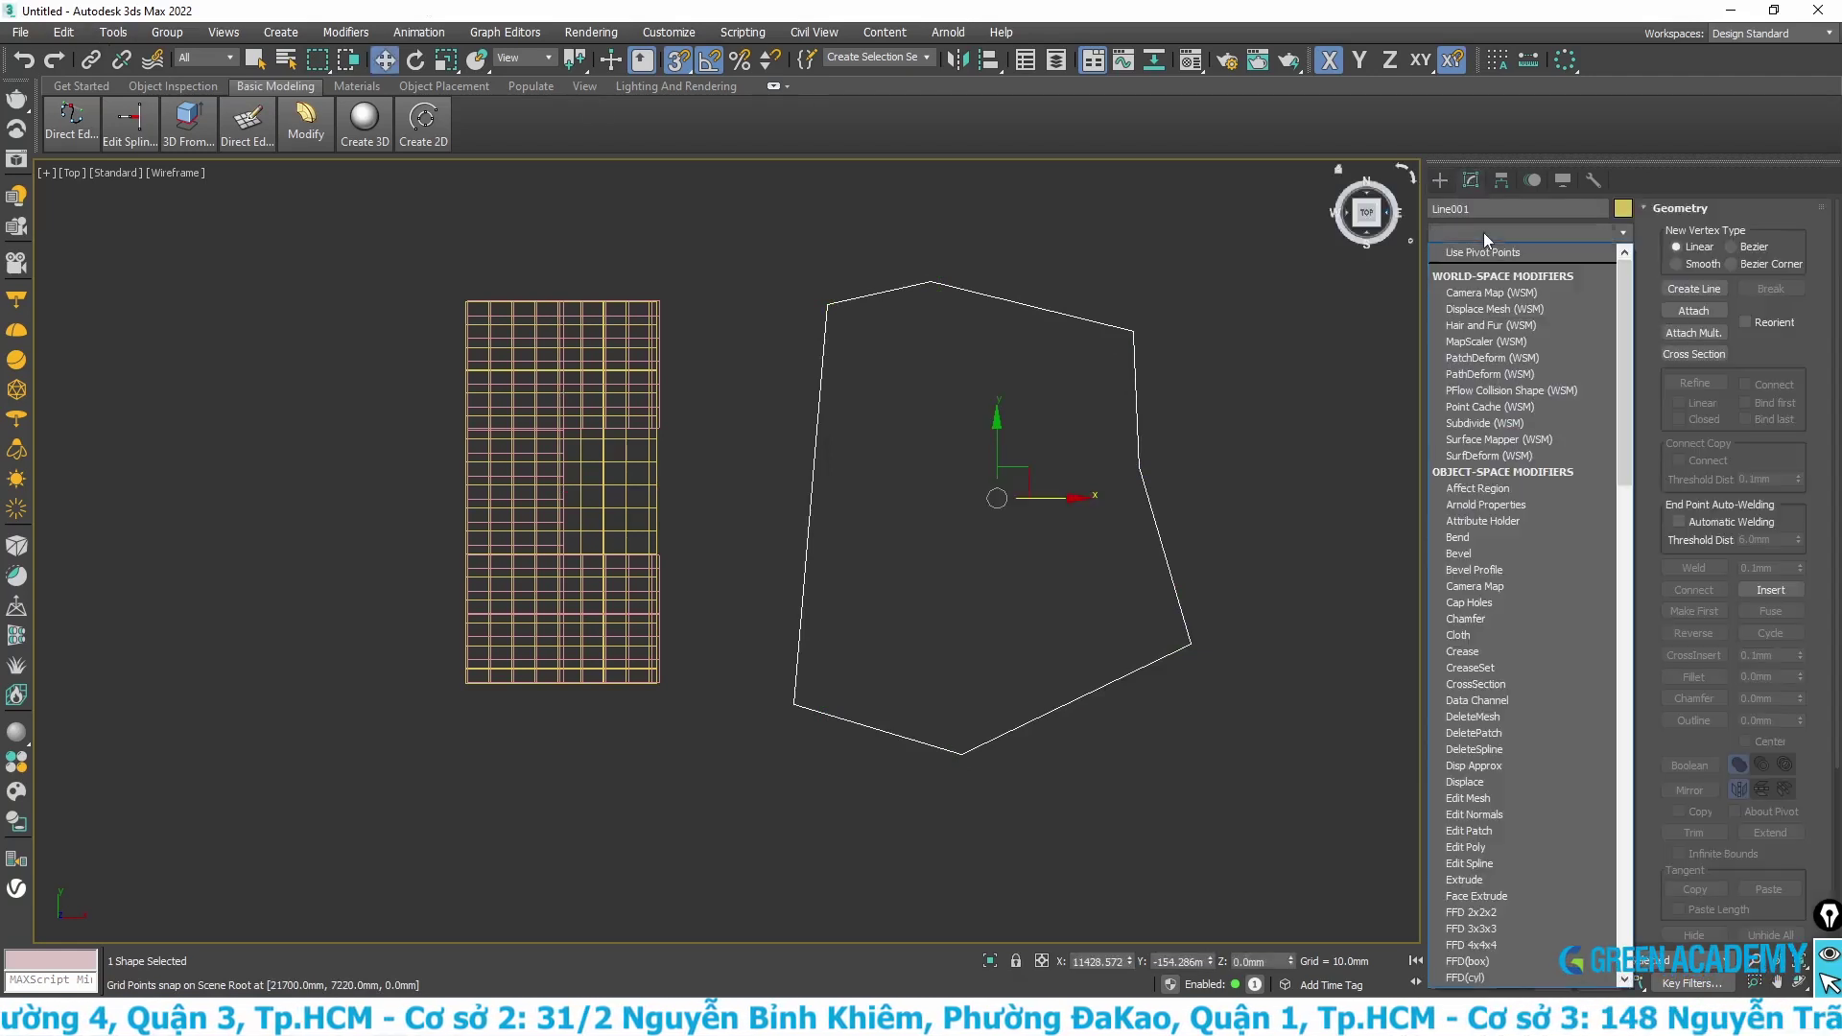
type("s")
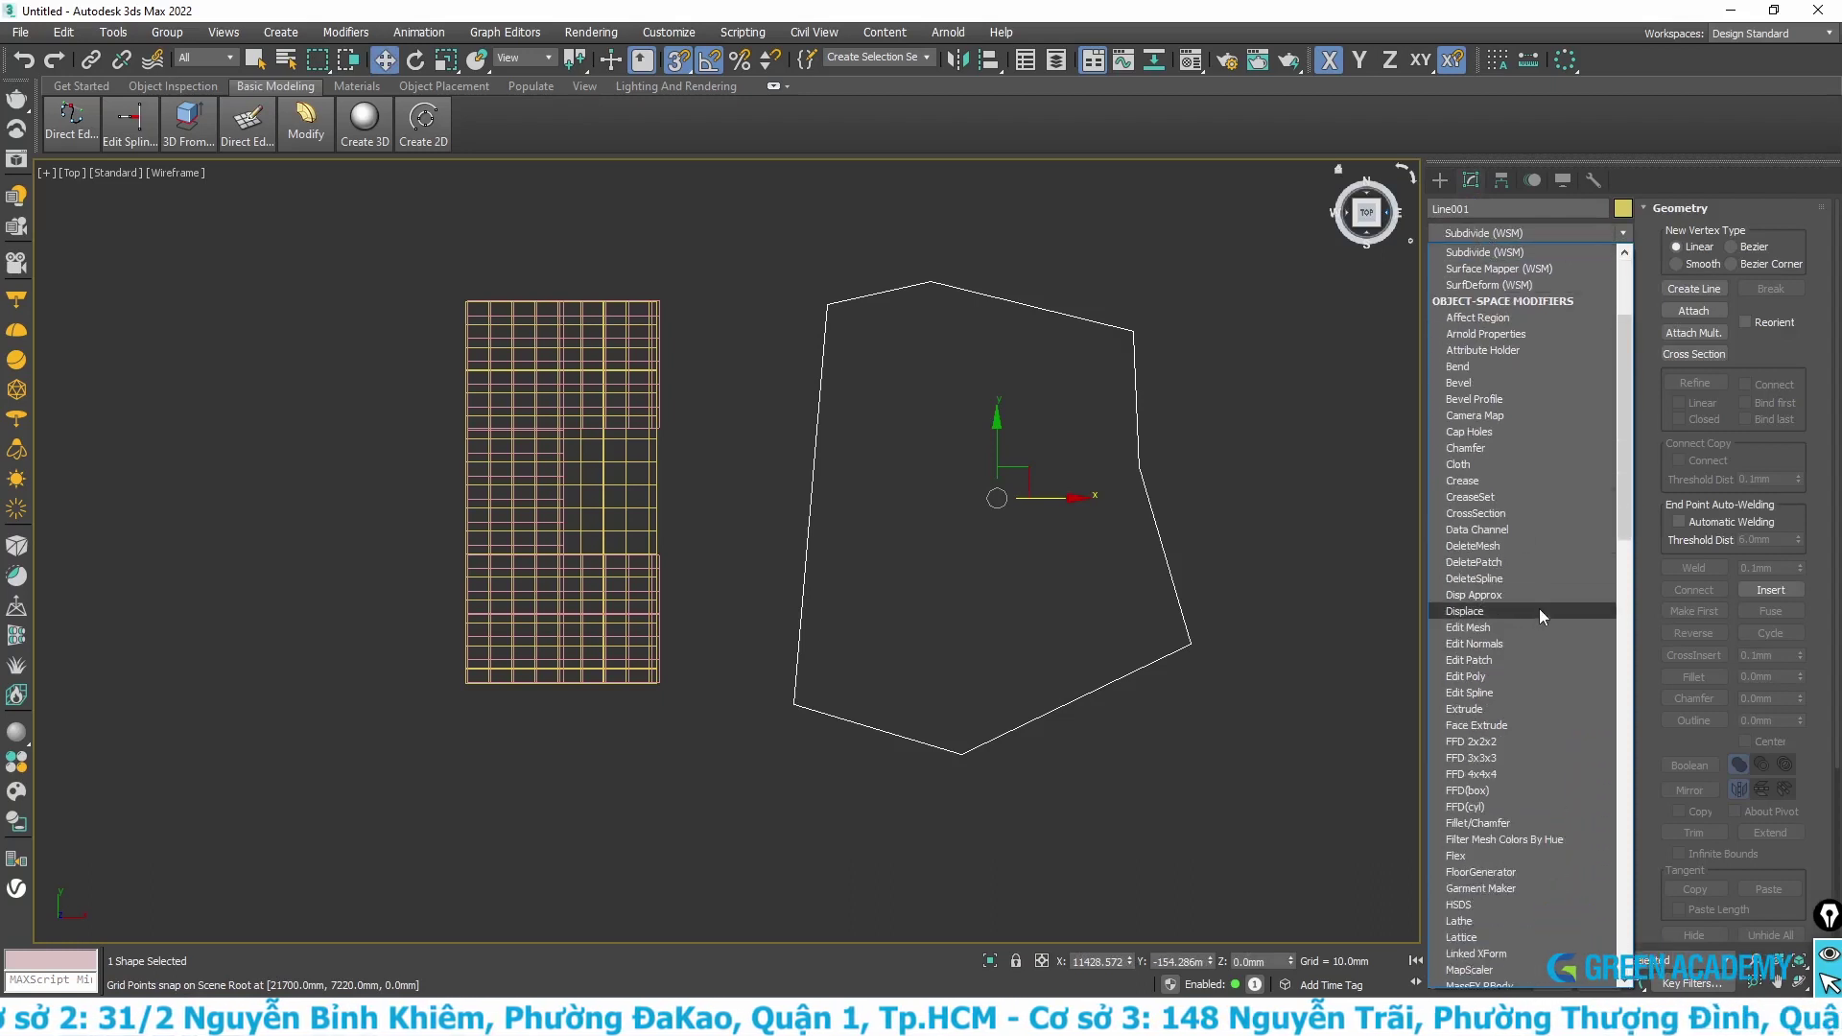
scroll(1539, 625, "down", 5)
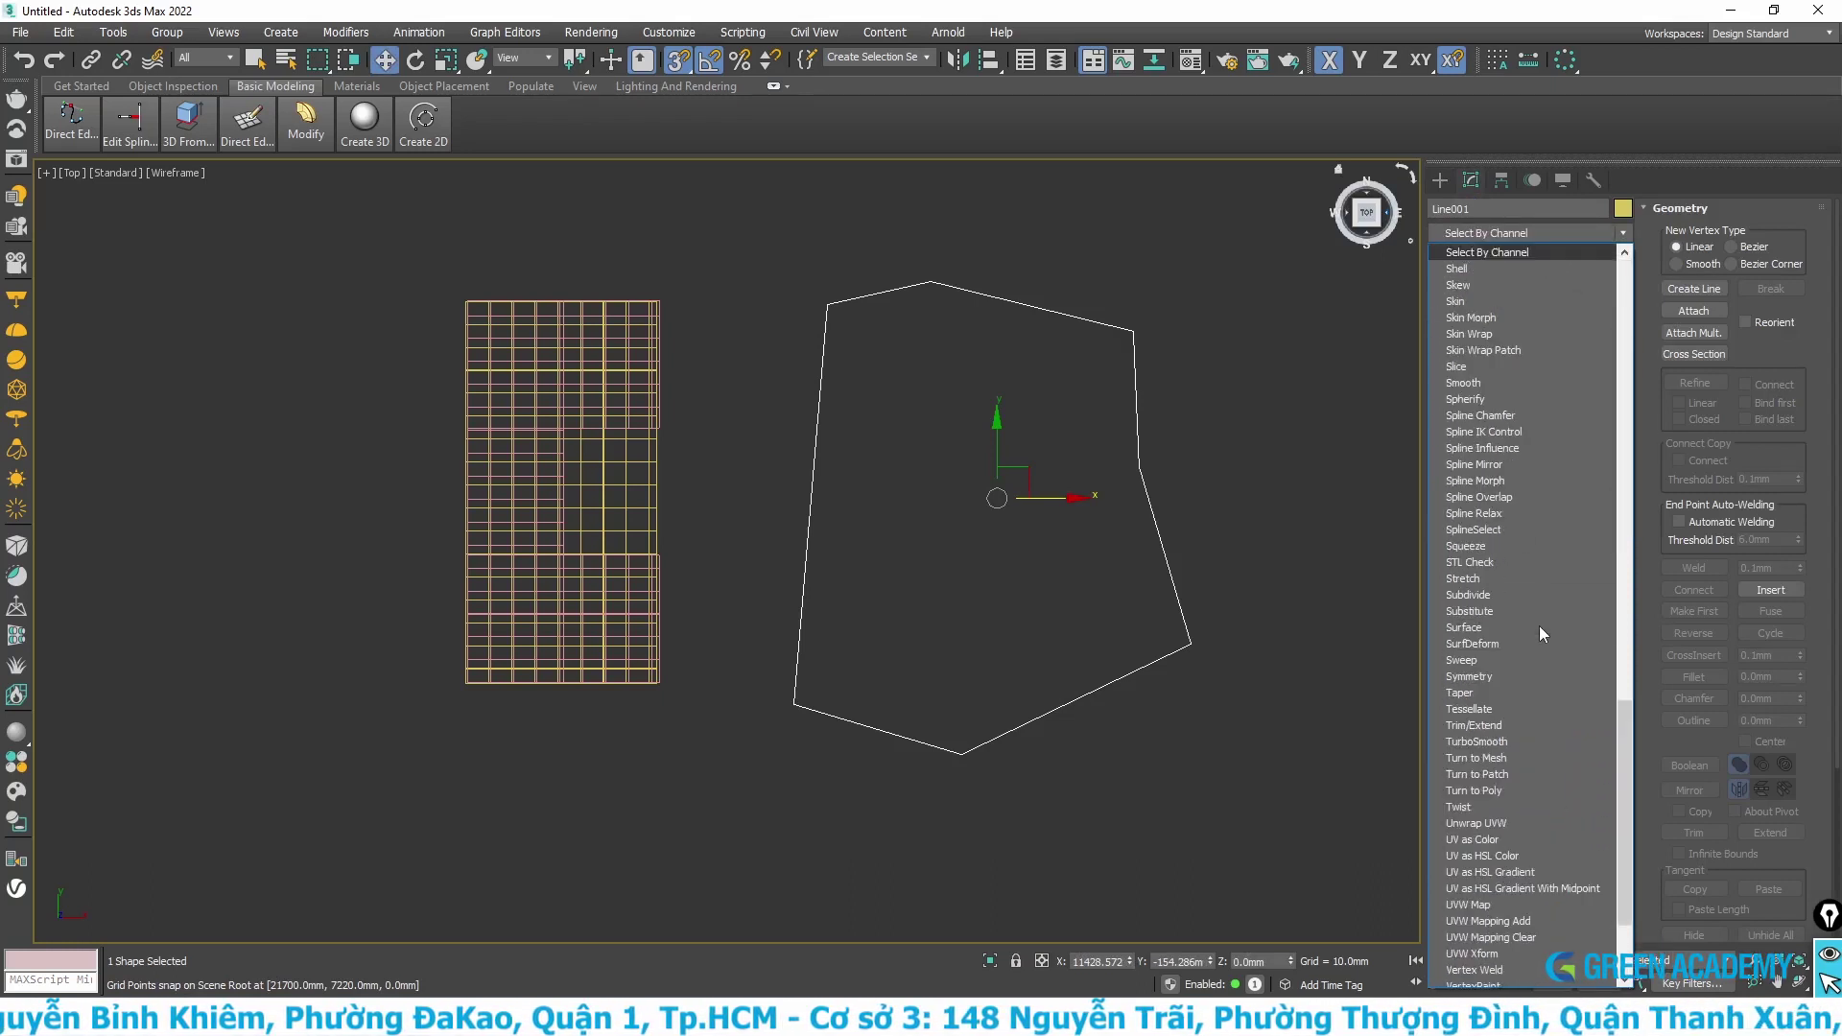
left_click(1497, 626)
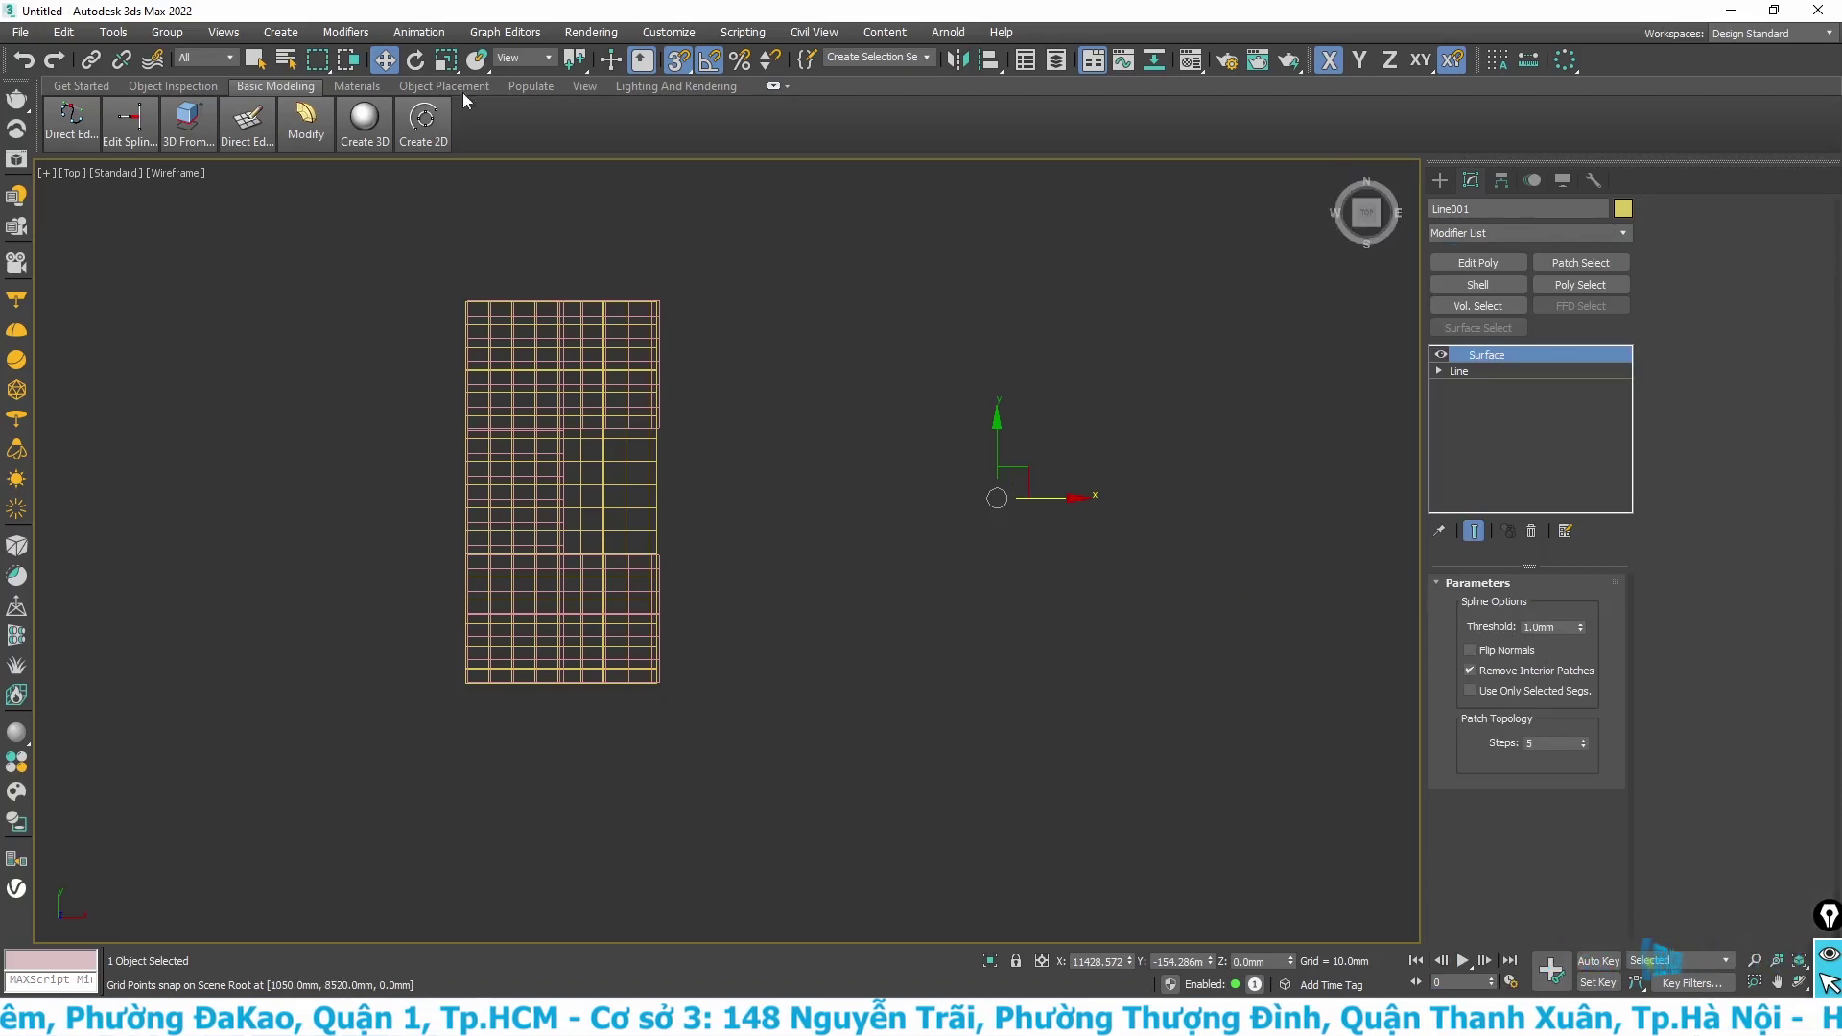
Step: Switch to a shaded Perspective view and turn 3D Snaps off
key("alt+w")
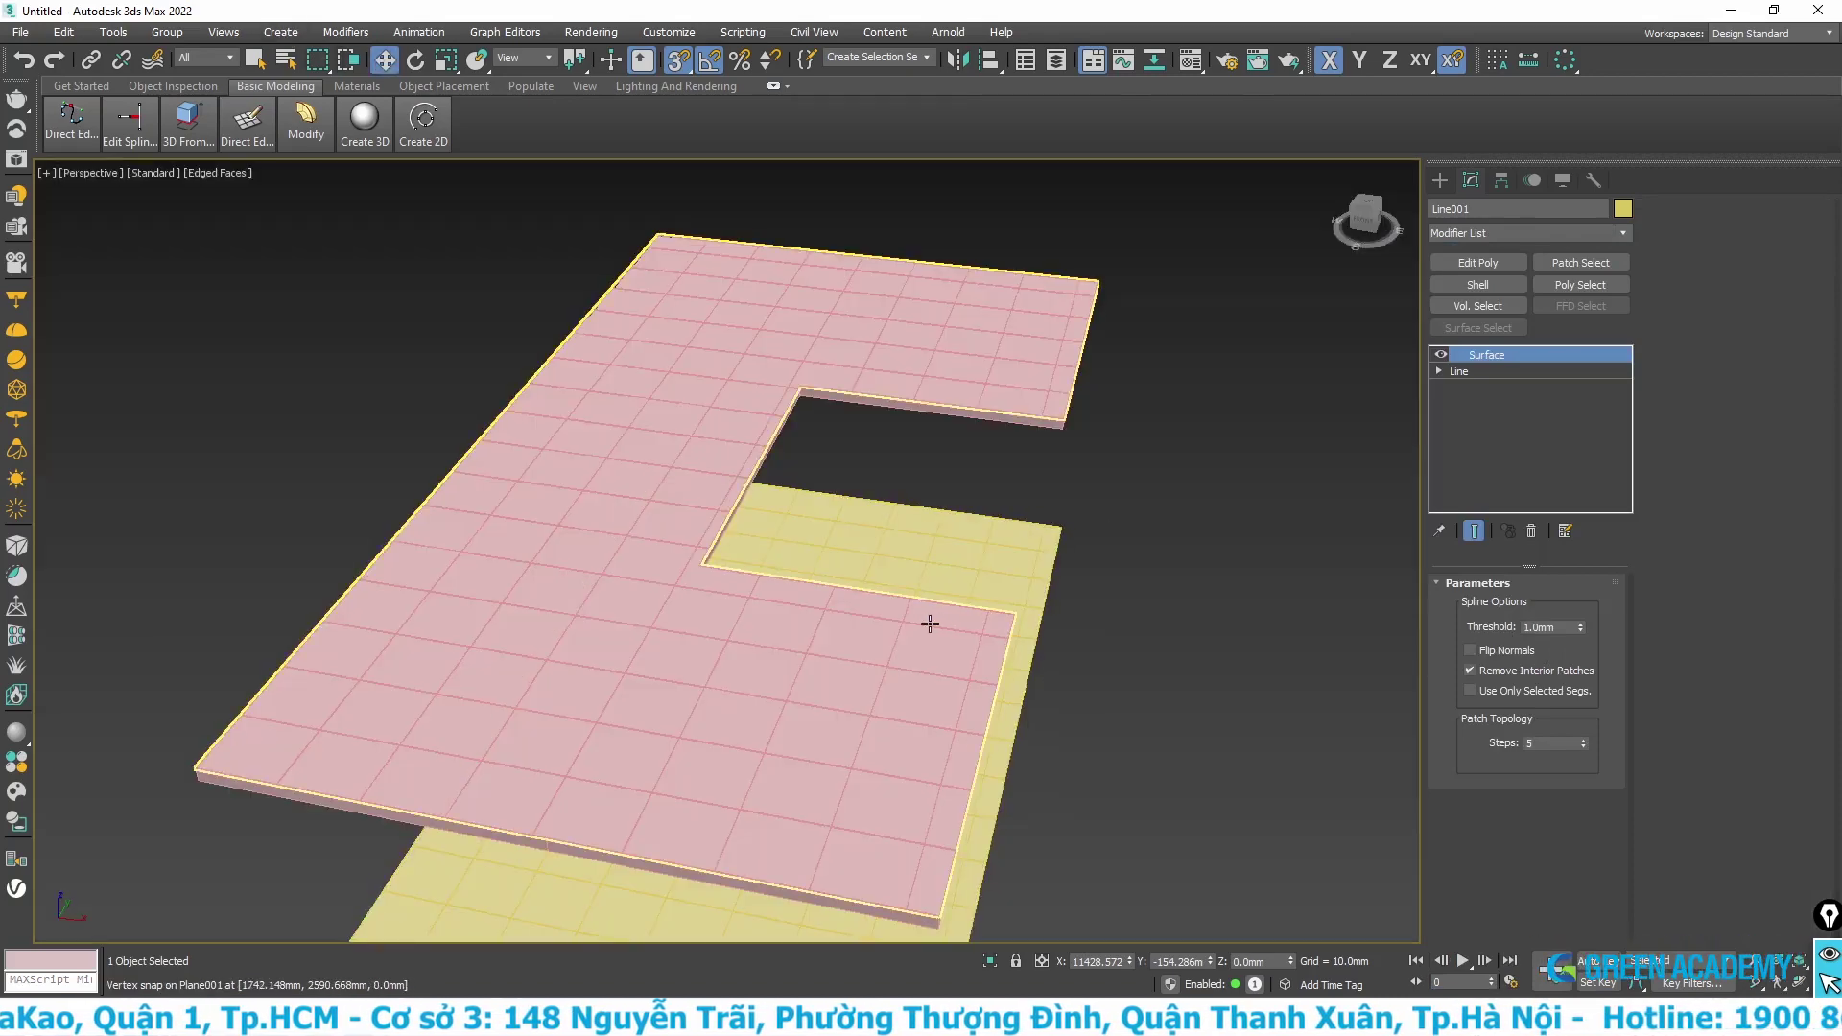
scroll(928, 616, "down", 5)
scroll(1009, 675, "up", 4)
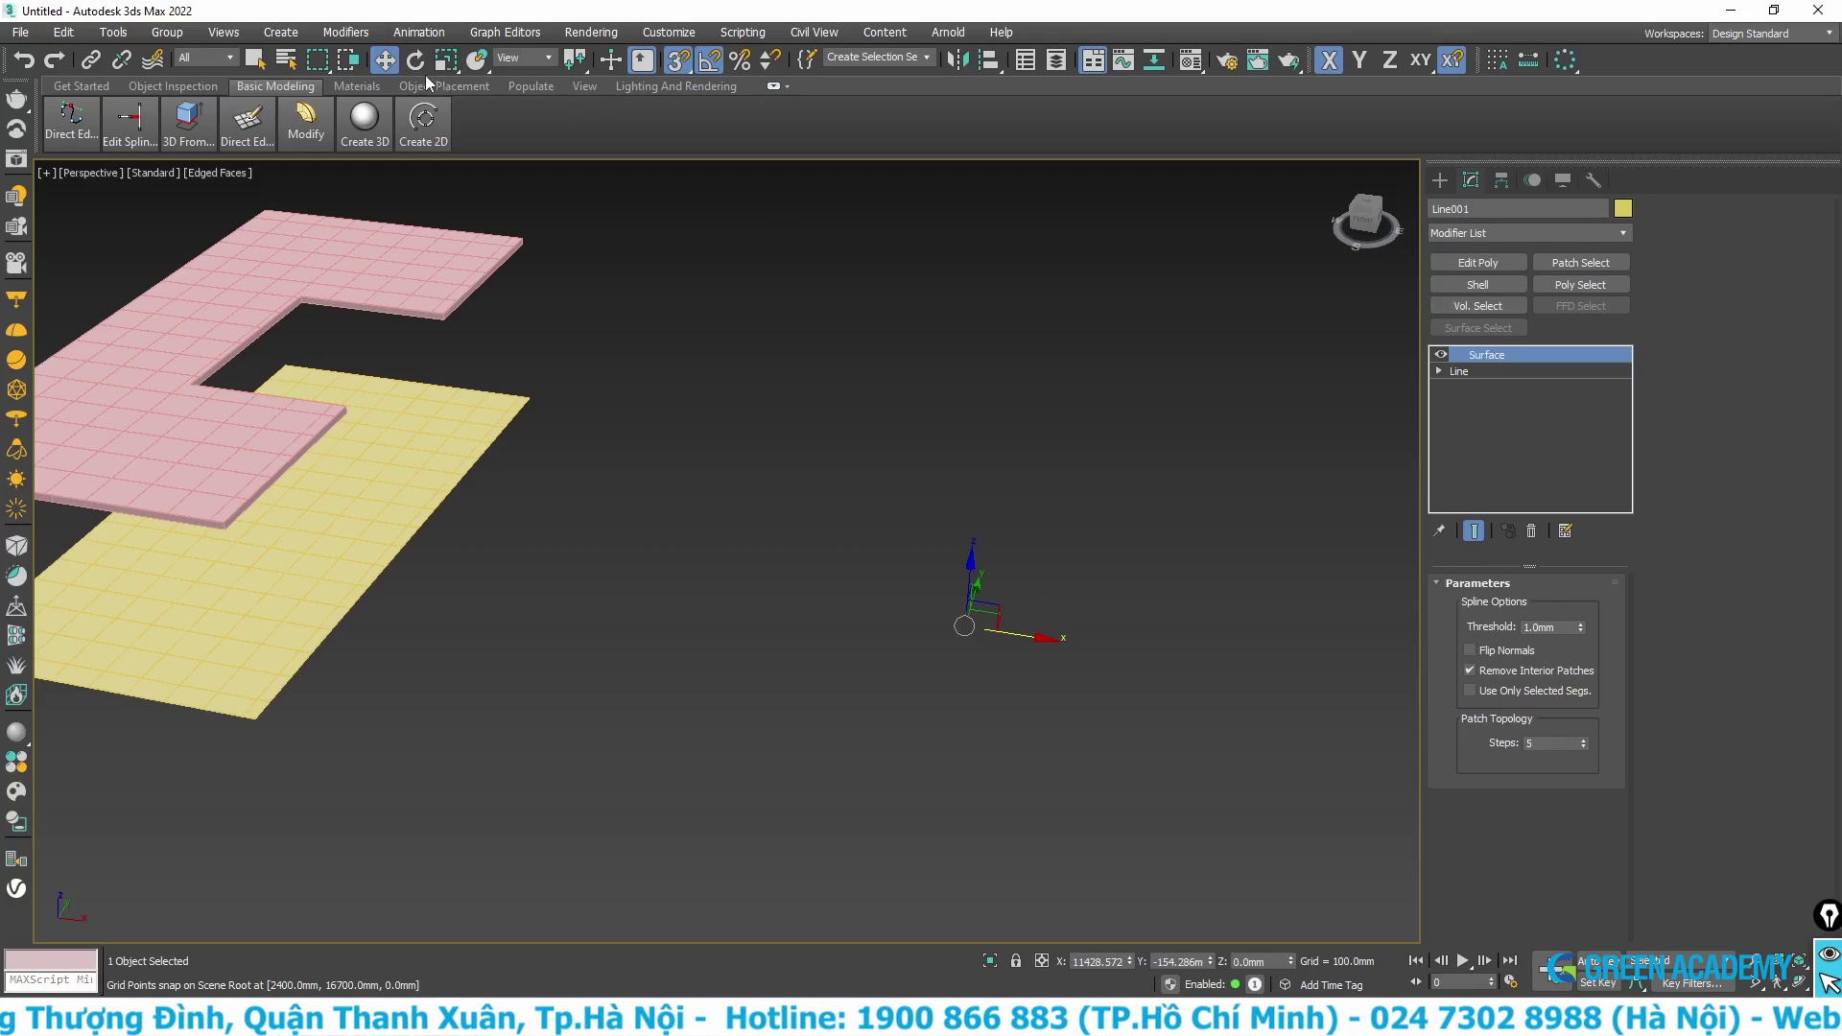
key("s")
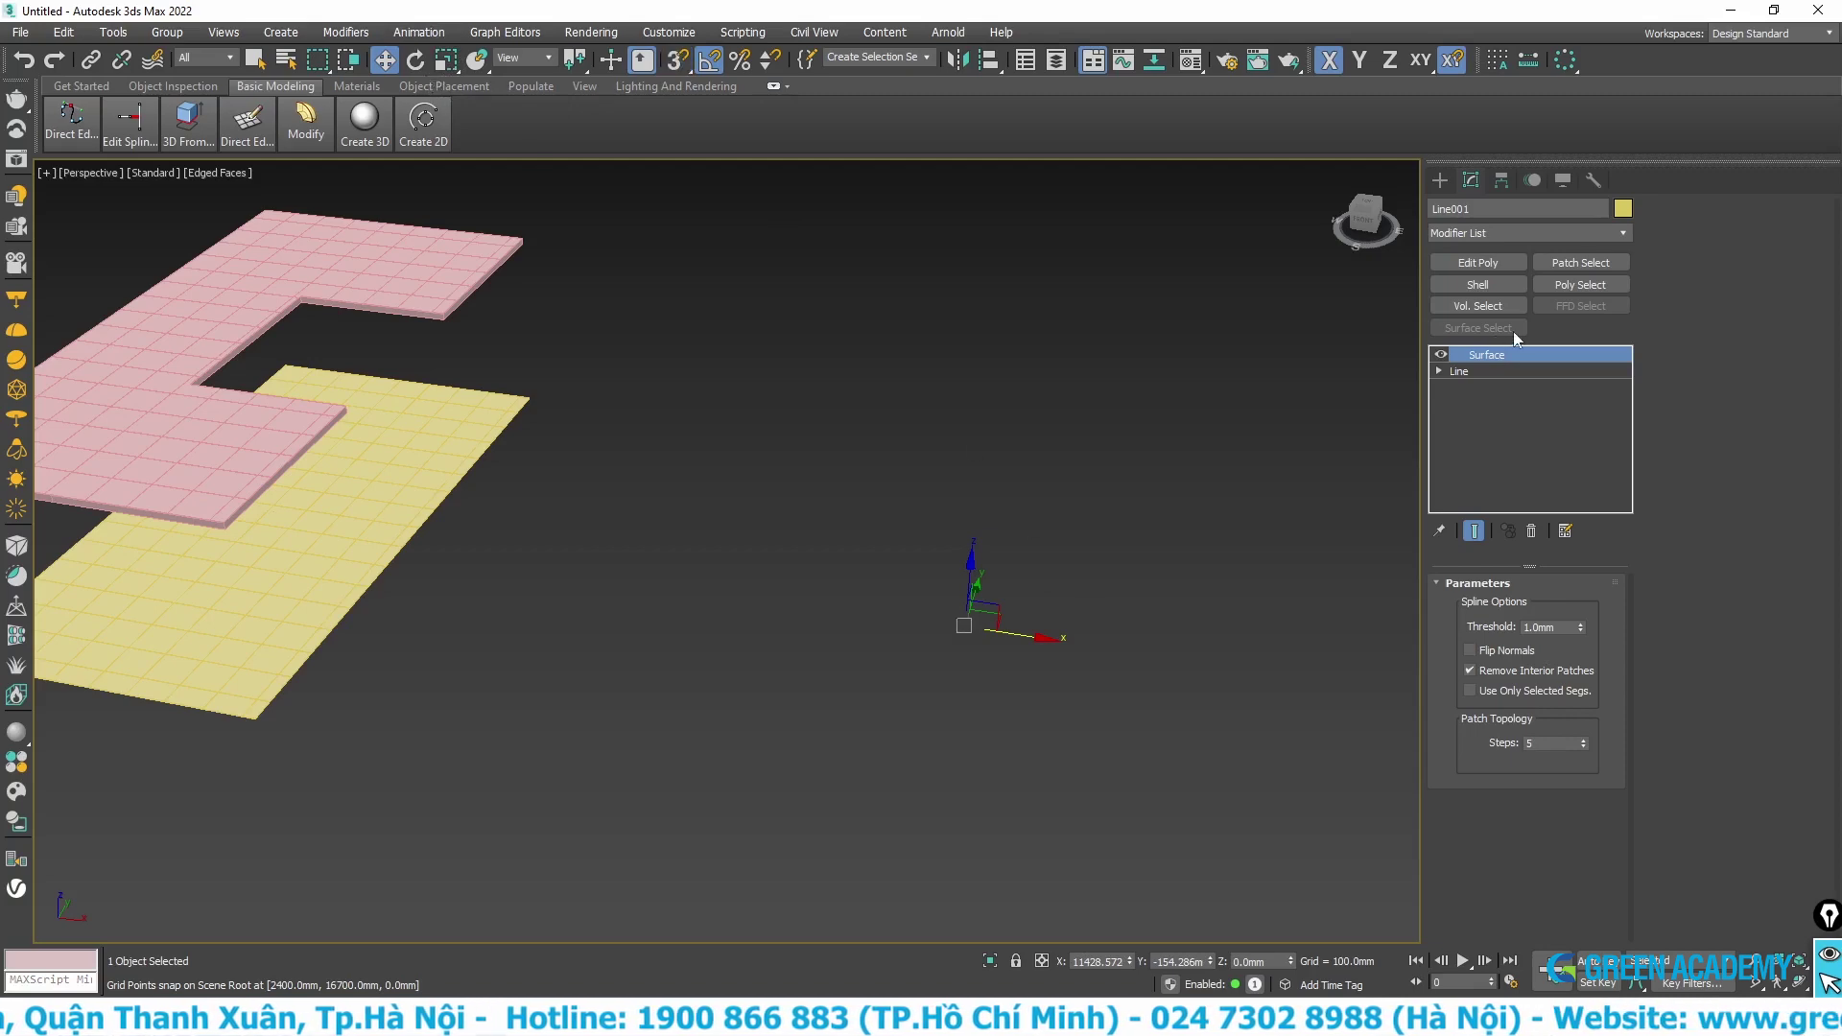
Step: Weld Line001's selected vertices, deselect them, and return to the Surface level
left_click(1439, 370)
left_click(1475, 386)
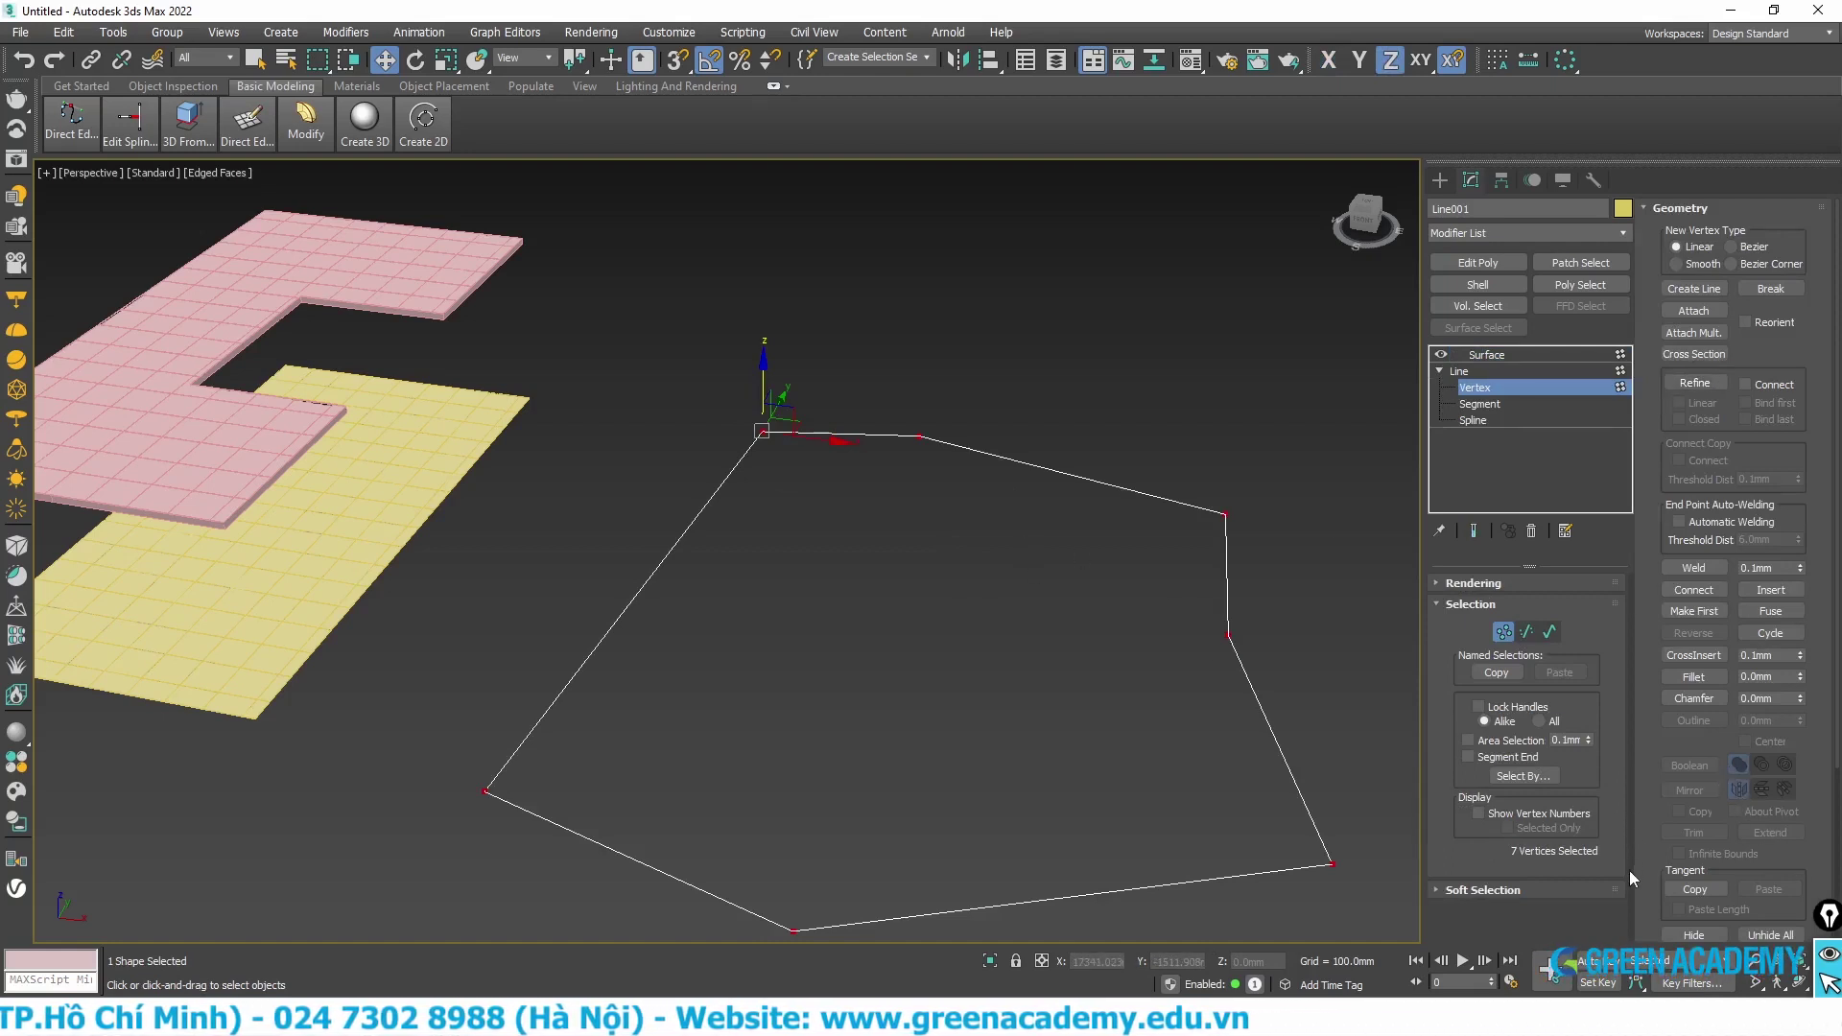
left_click(1695, 568)
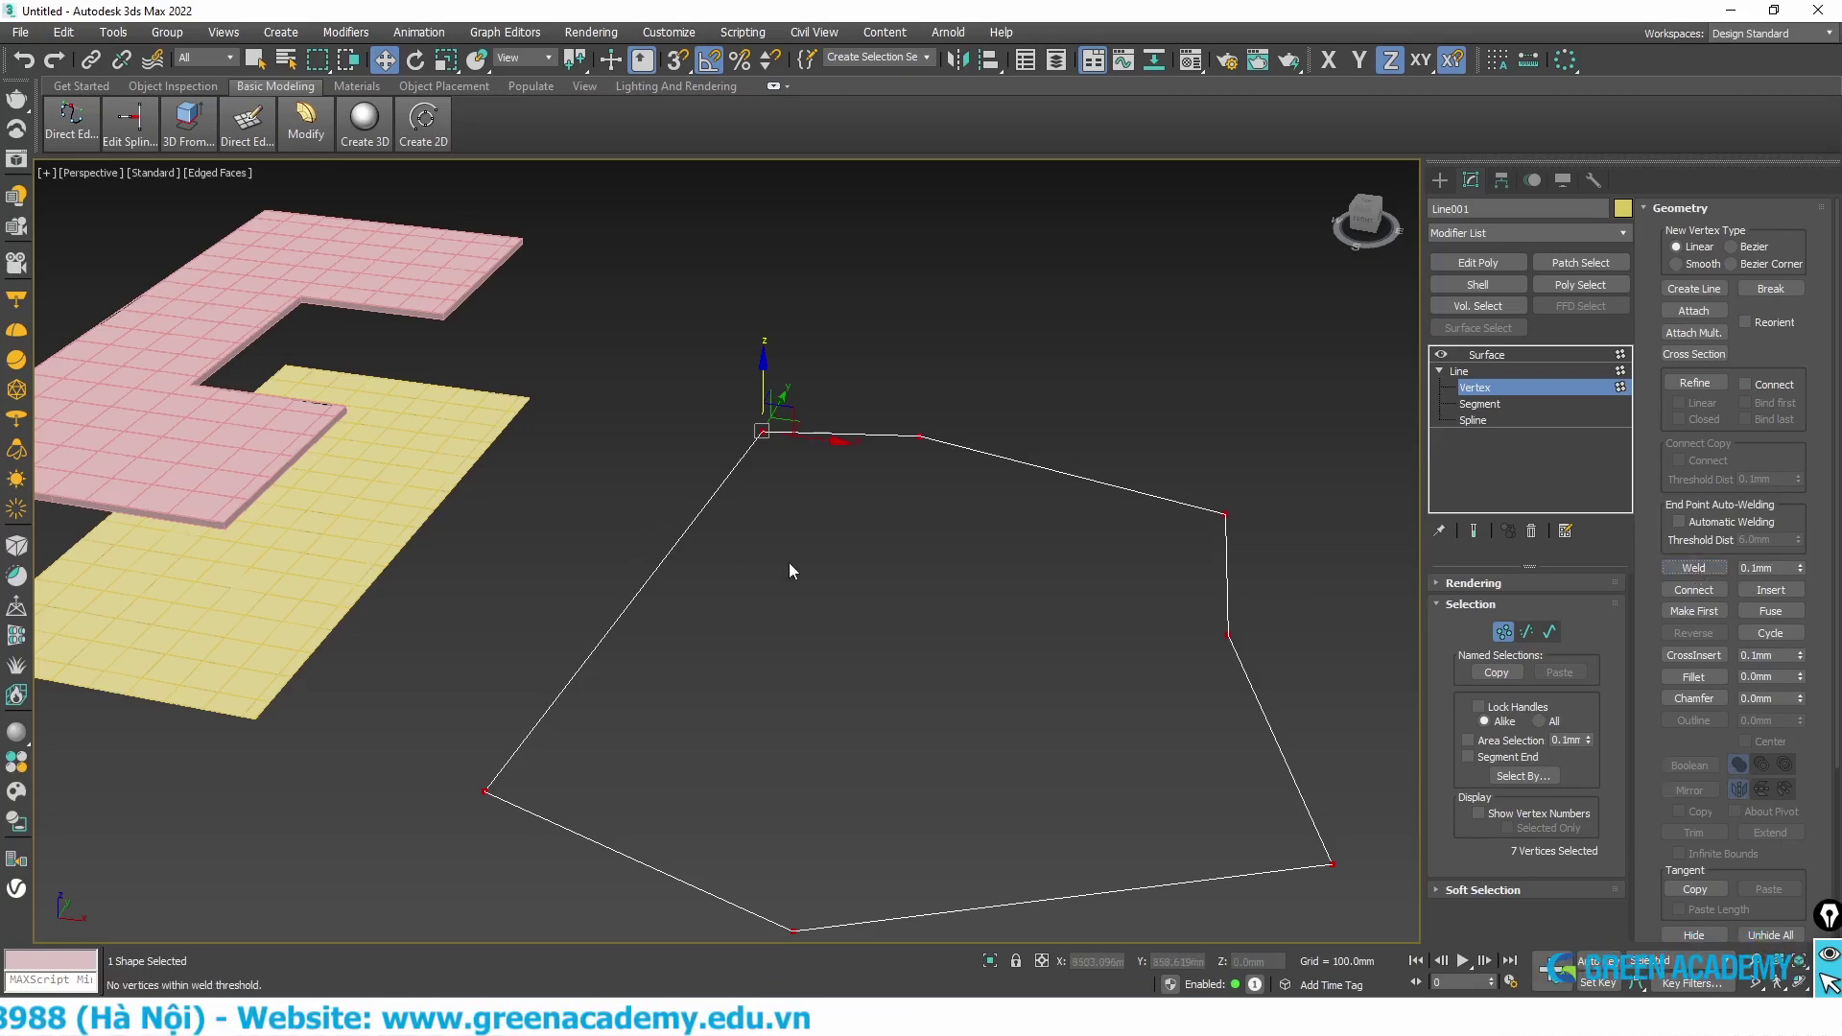
left_click(1378, 371)
left_click(1502, 351)
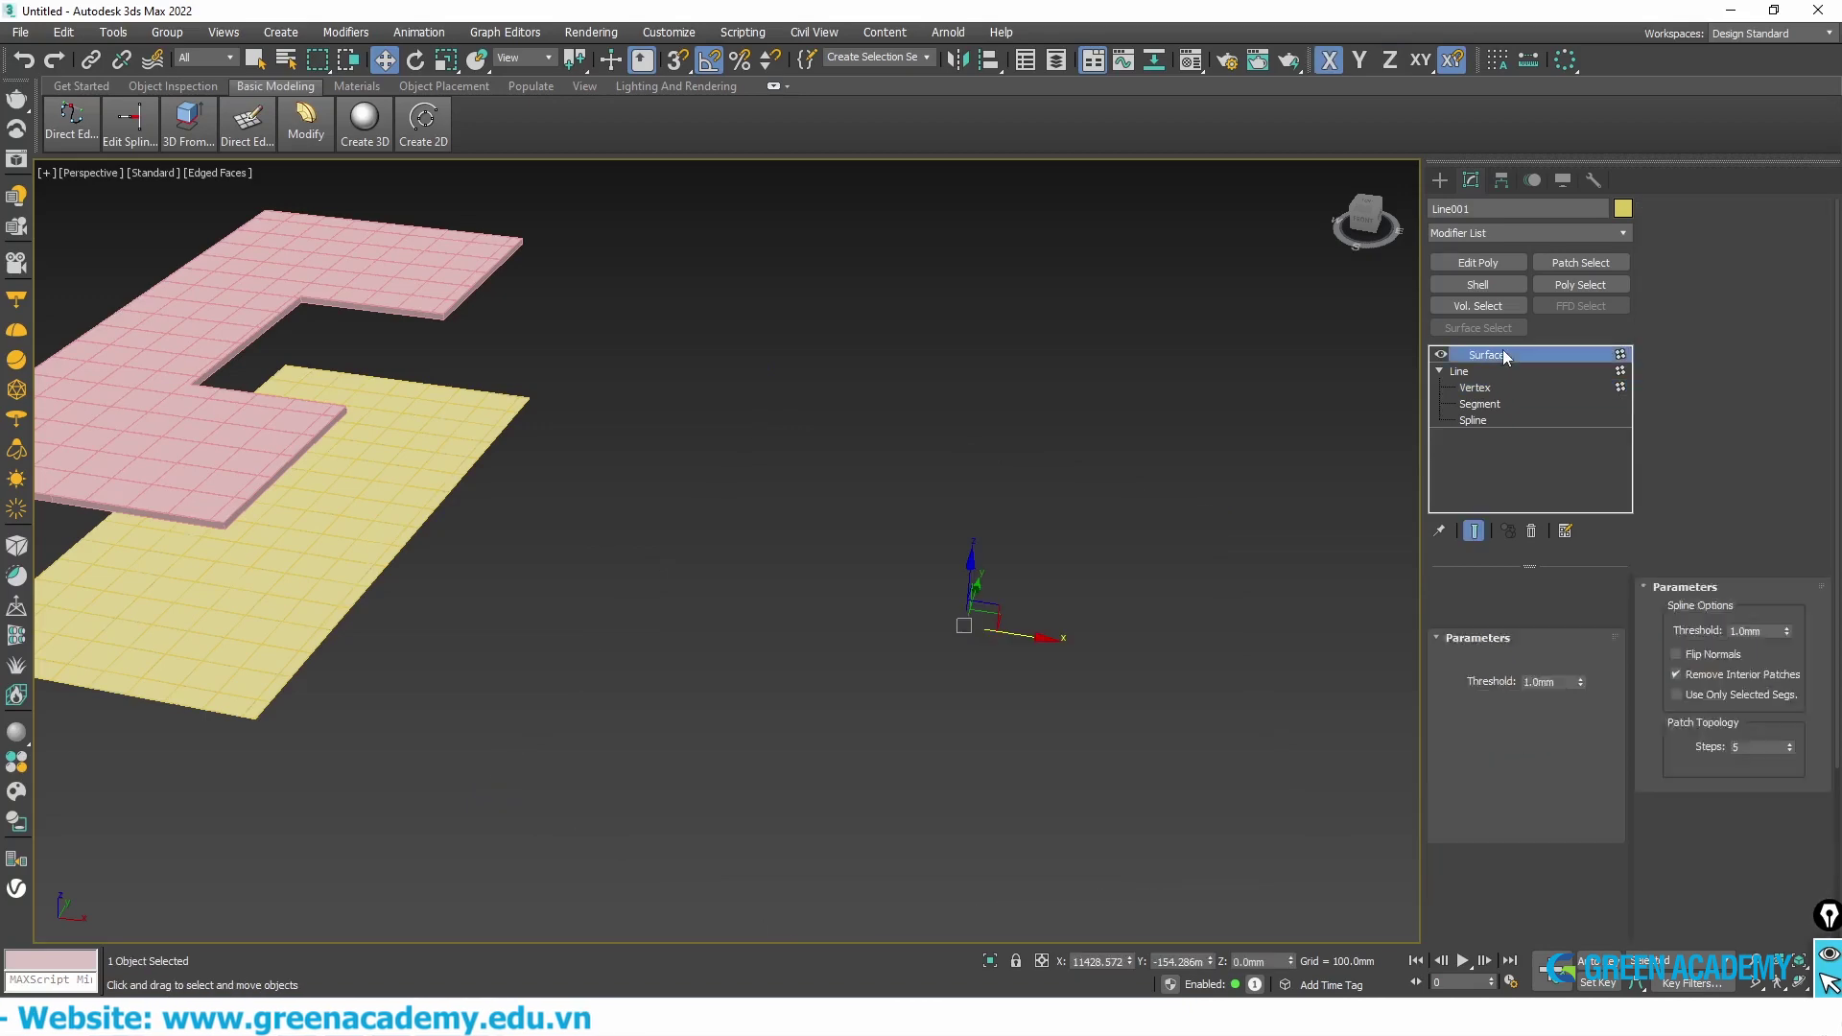
Step: Stack FloorGenerator above Surface on Line001 and accept the Input Mesh Warning
left_click(1520, 234)
type("f")
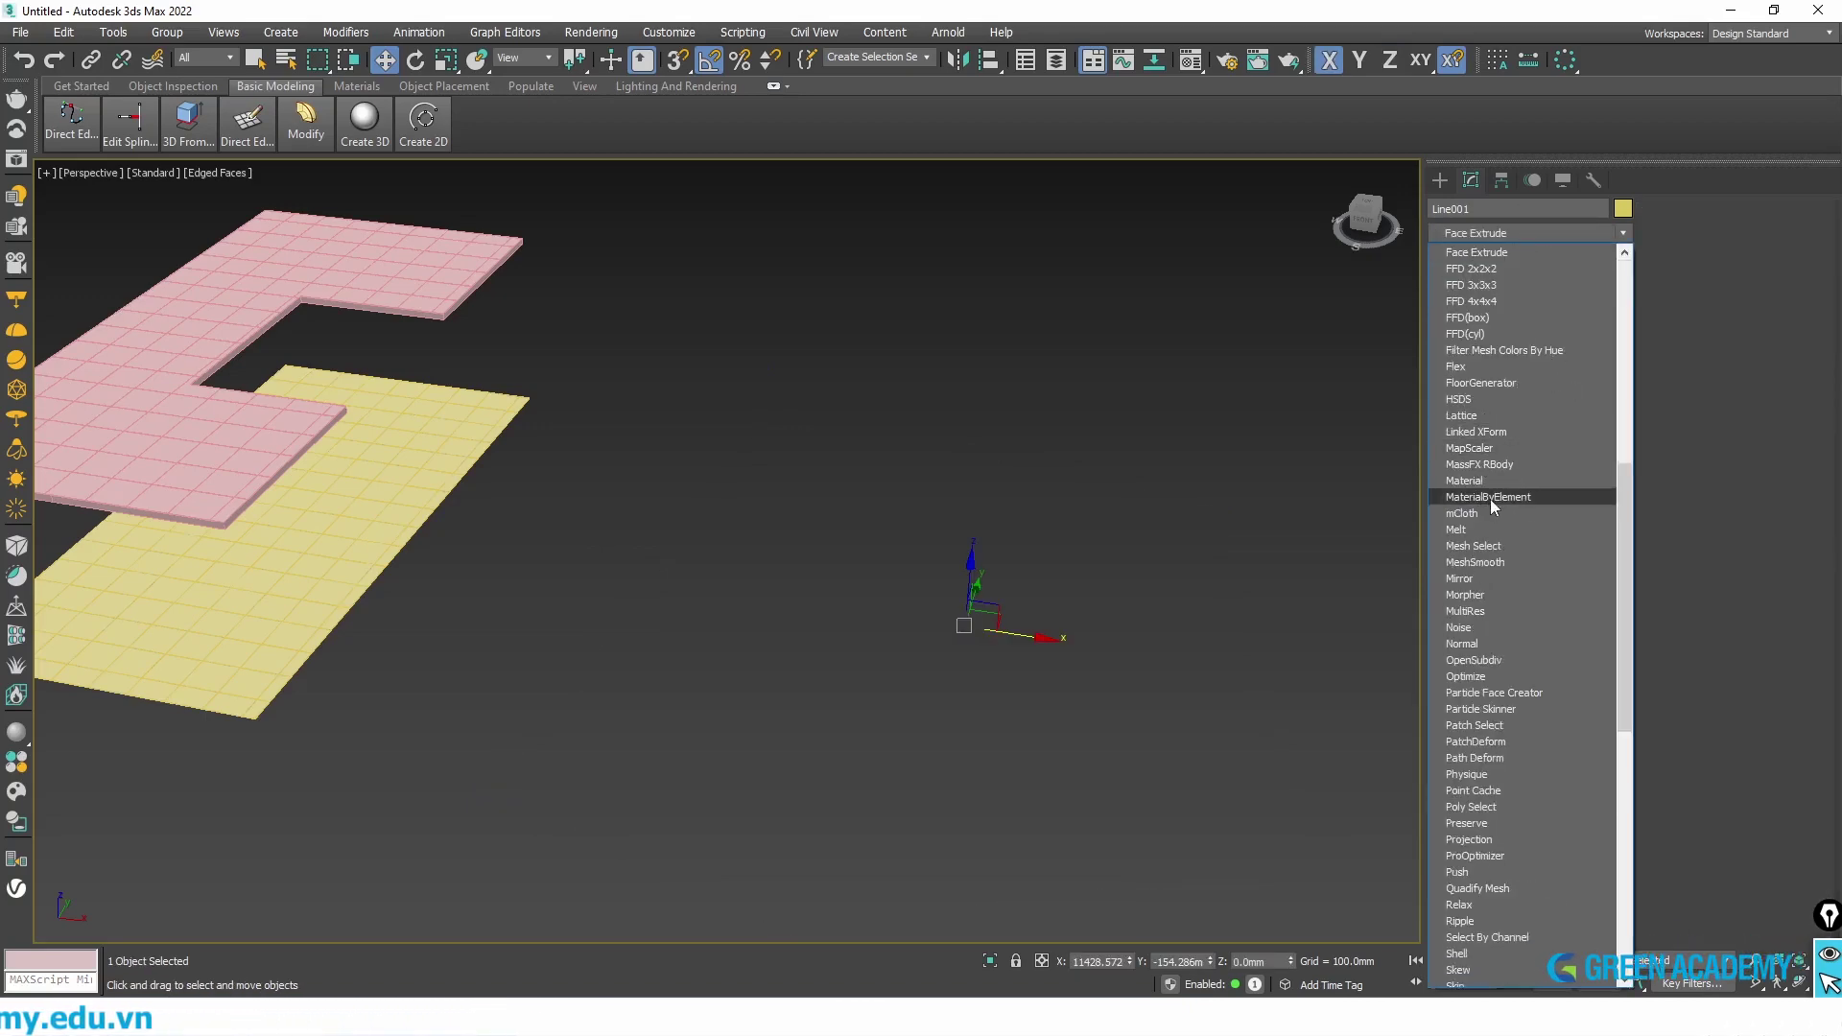
left_click(1512, 382)
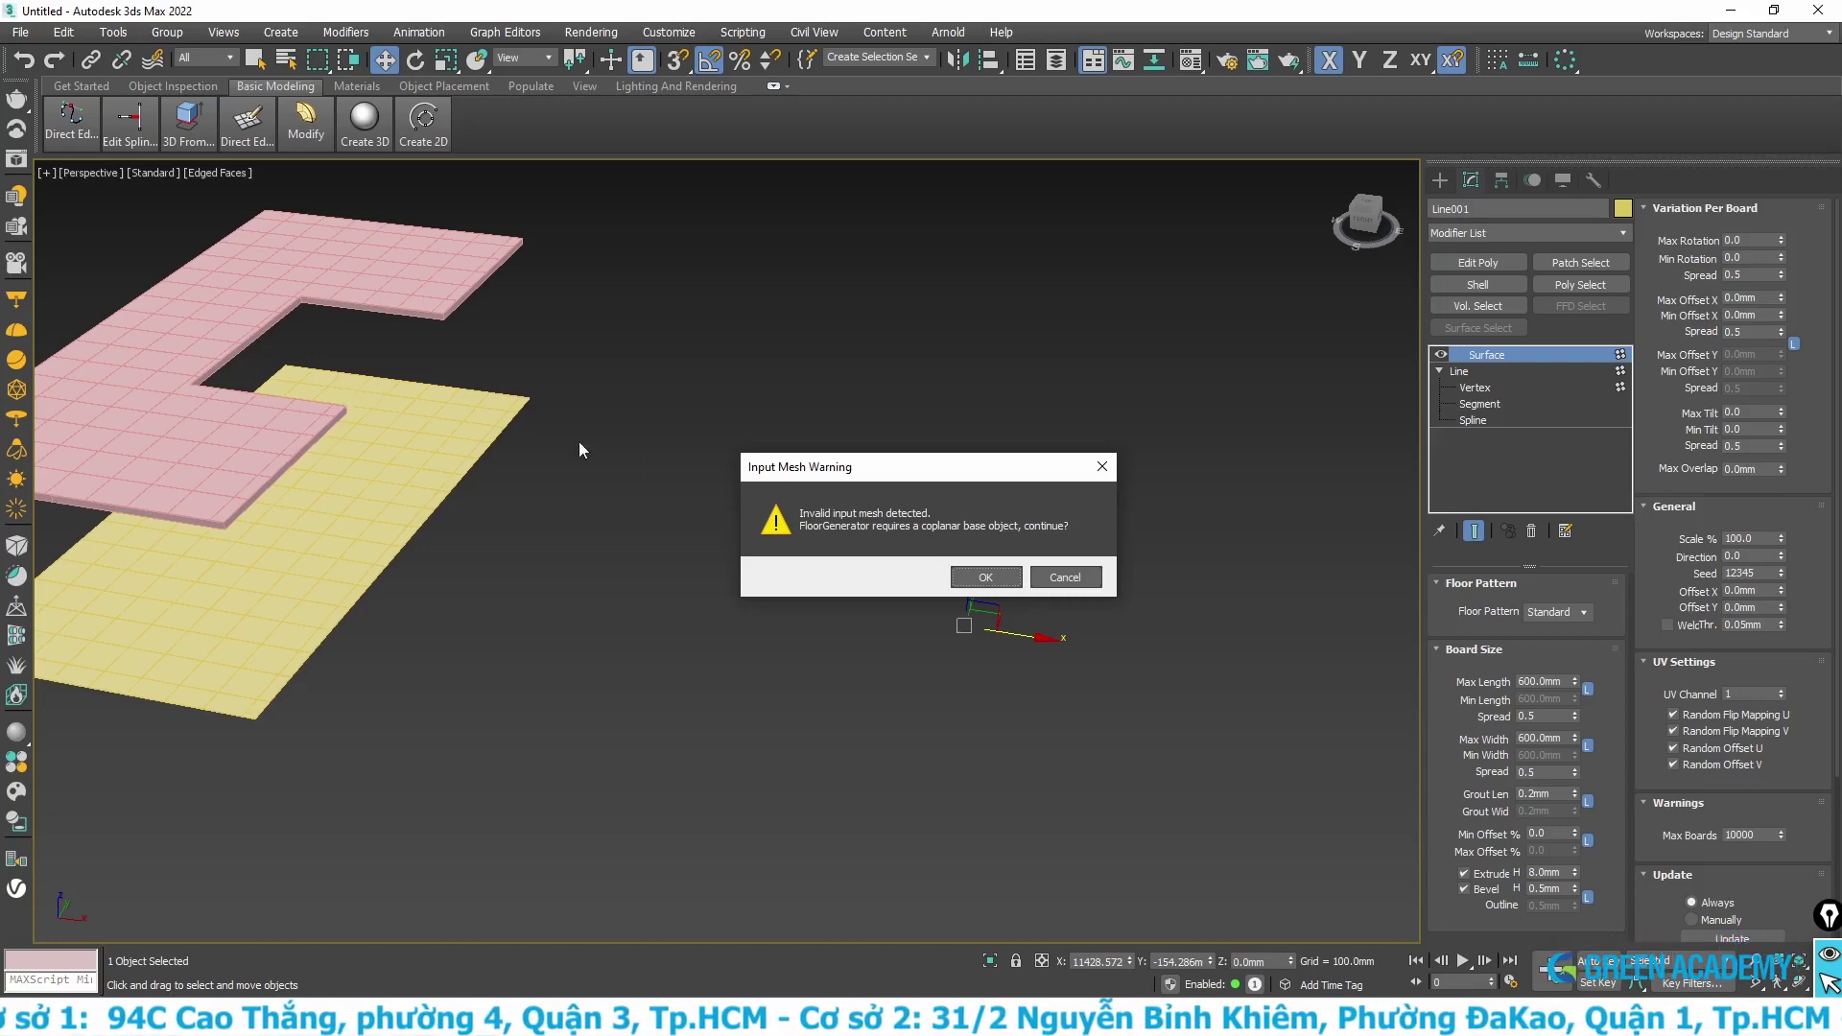
left_click(986, 577)
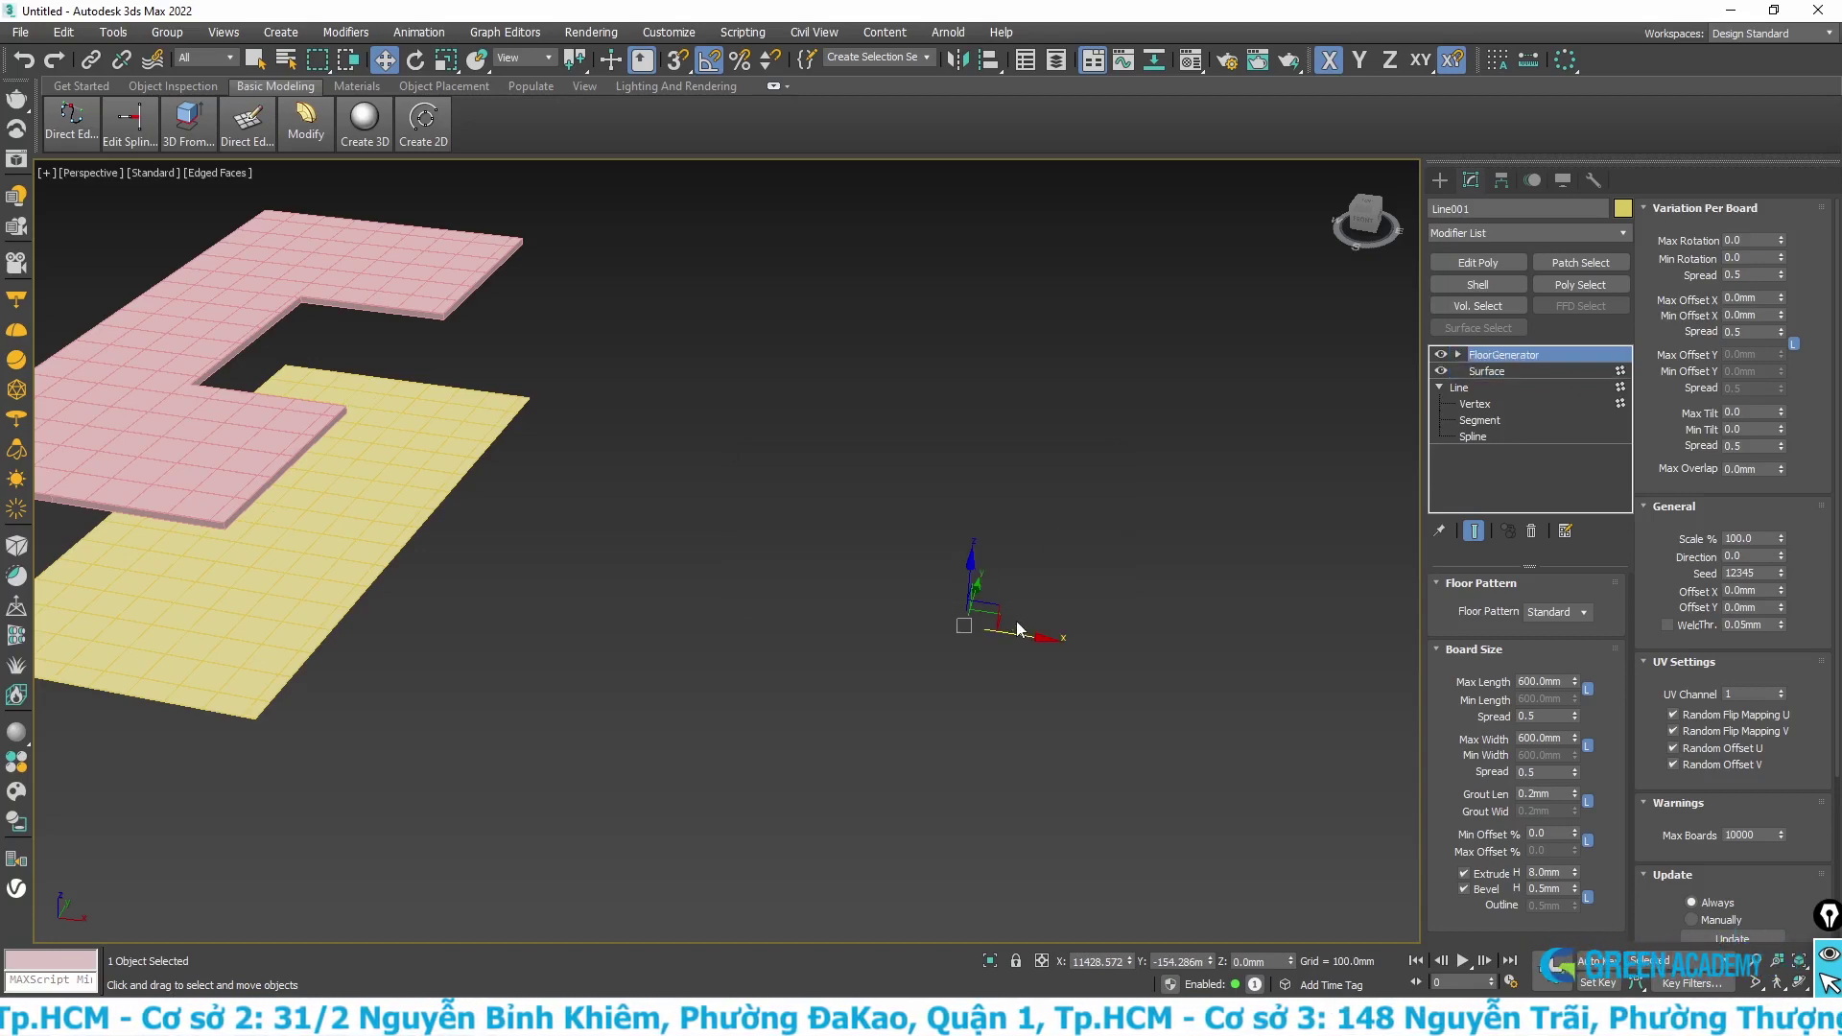
Step: Delete the FloorGenerator modifier from Line001's stack and clear the selection
right_click(1475, 360)
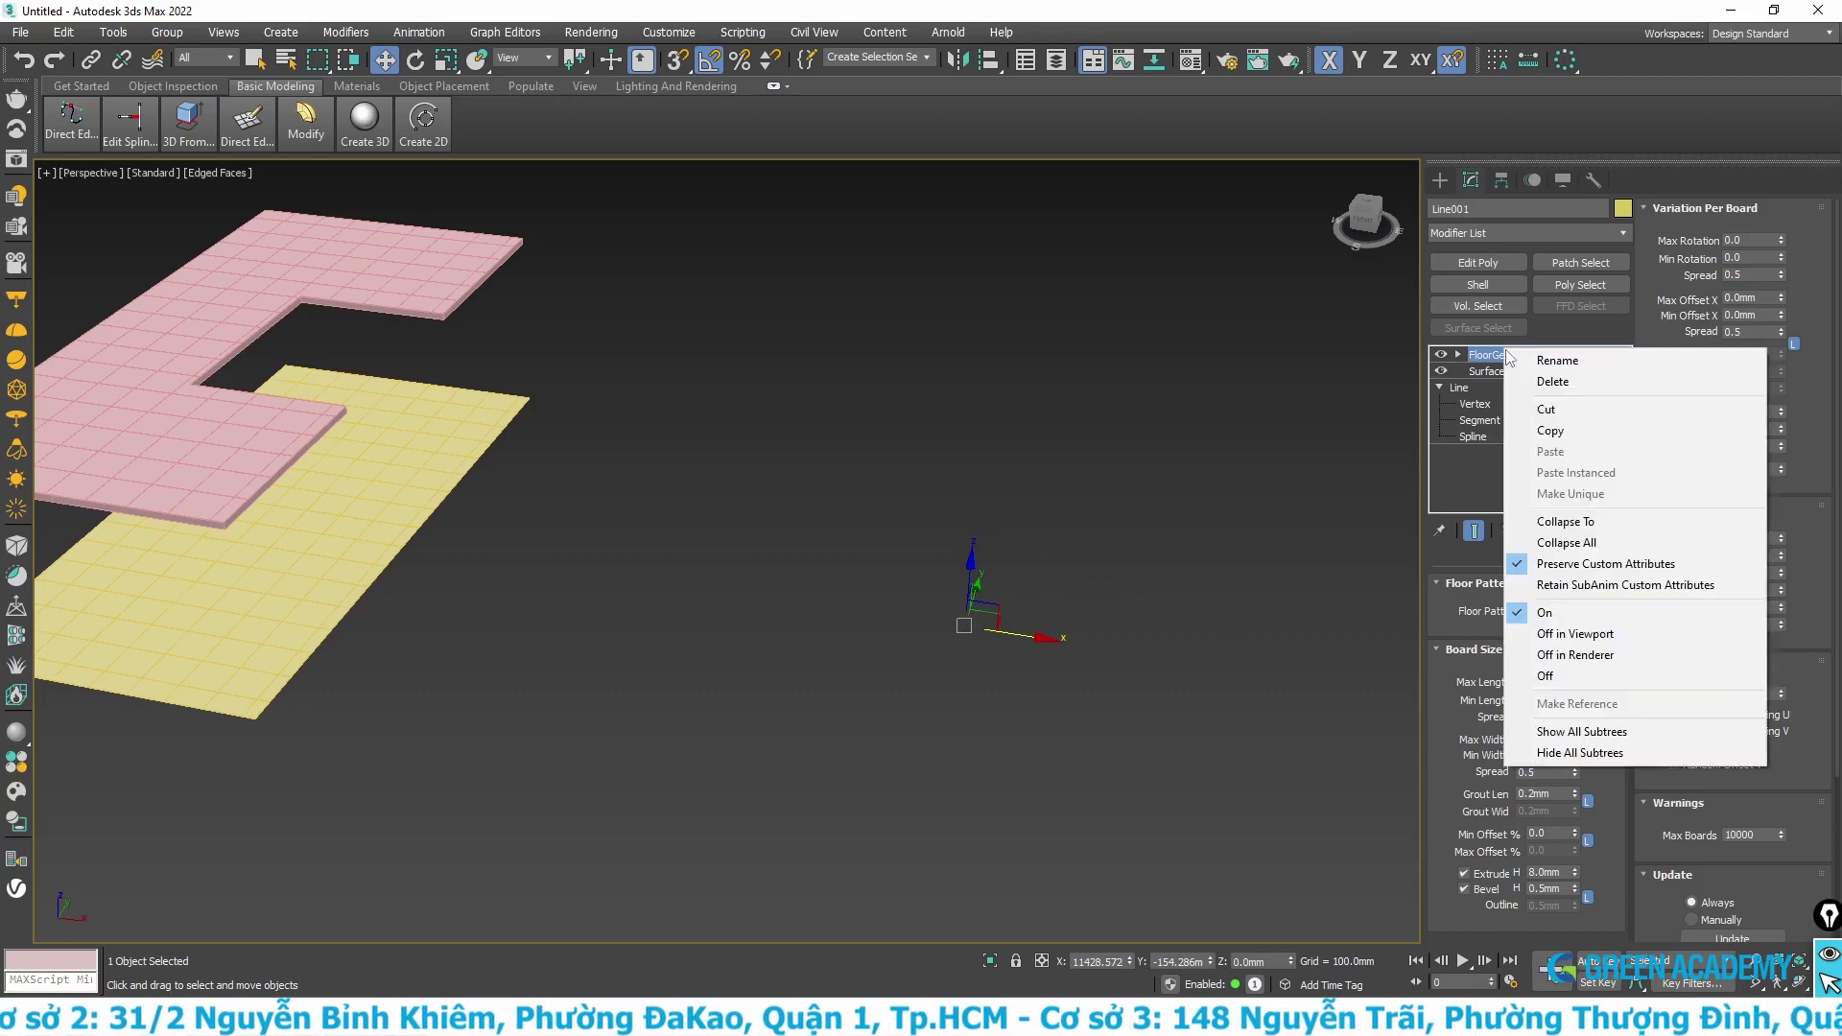
left_click(1574, 384)
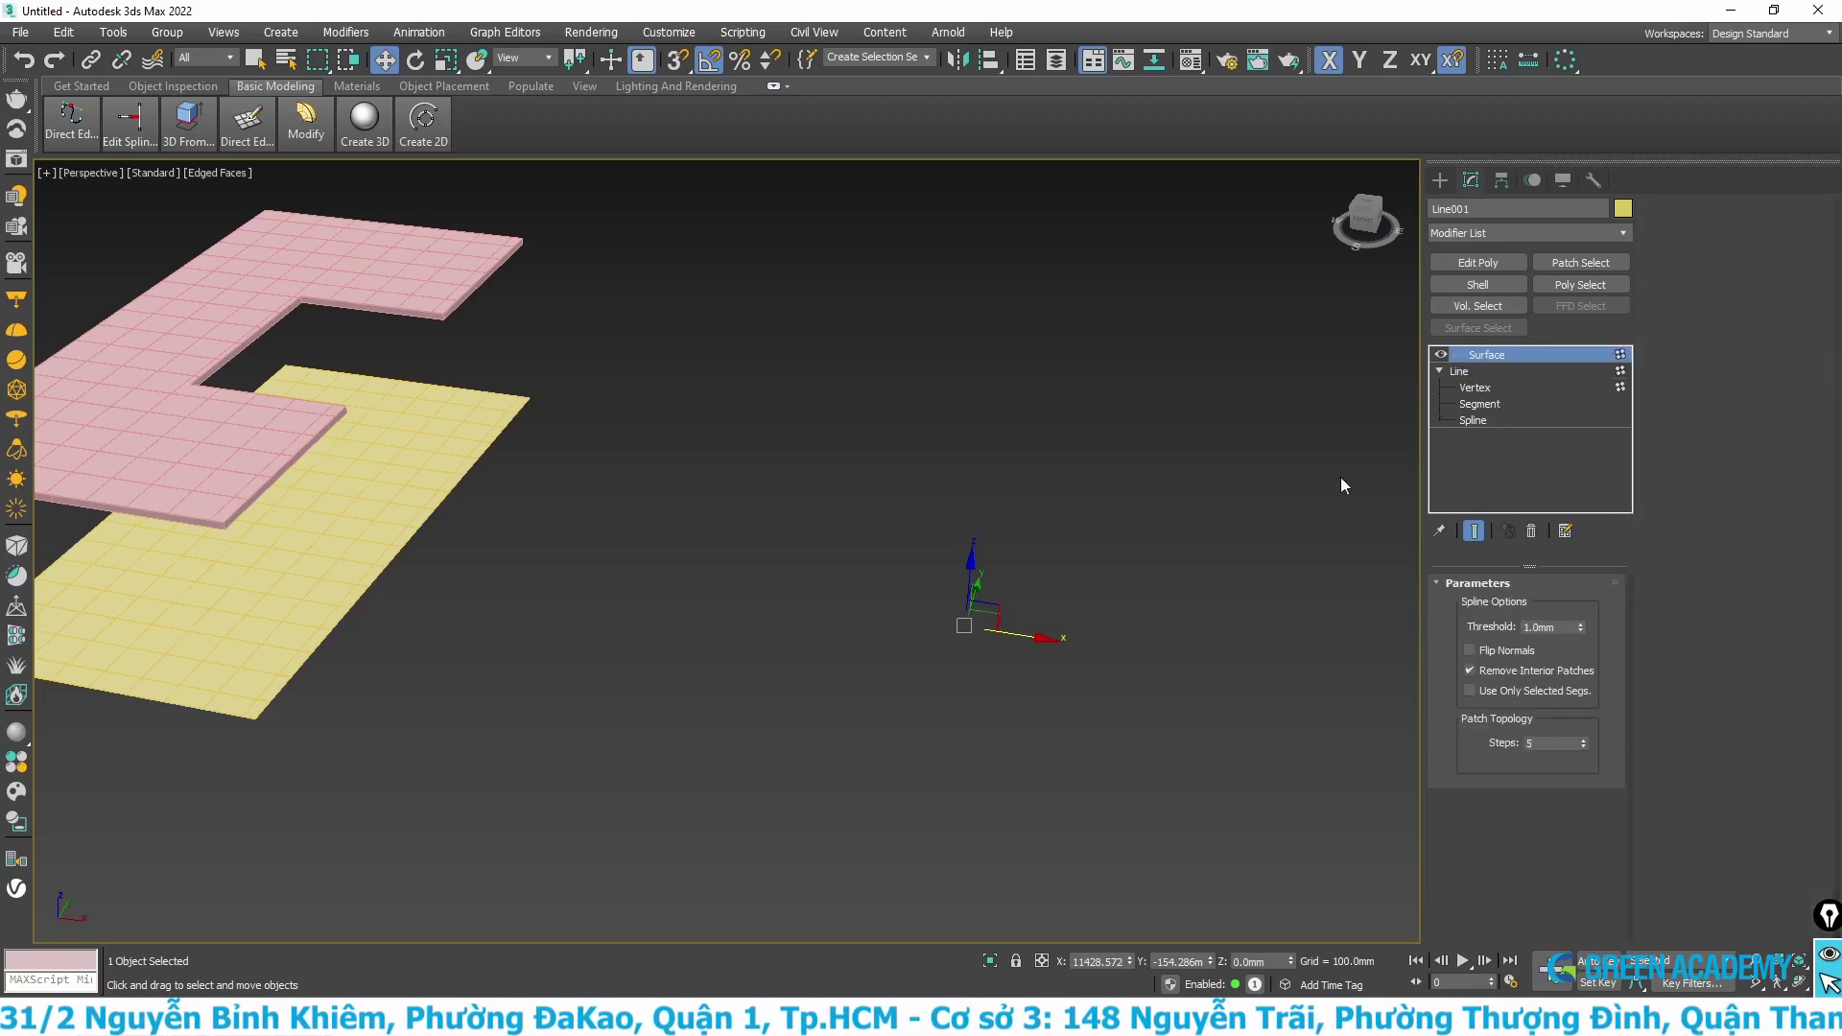
left_click(1066, 661)
Step: Select the pink San 1 floor and check the FloorGenerator image results in the browser
middle_click_drag(674, 576, 993, 645)
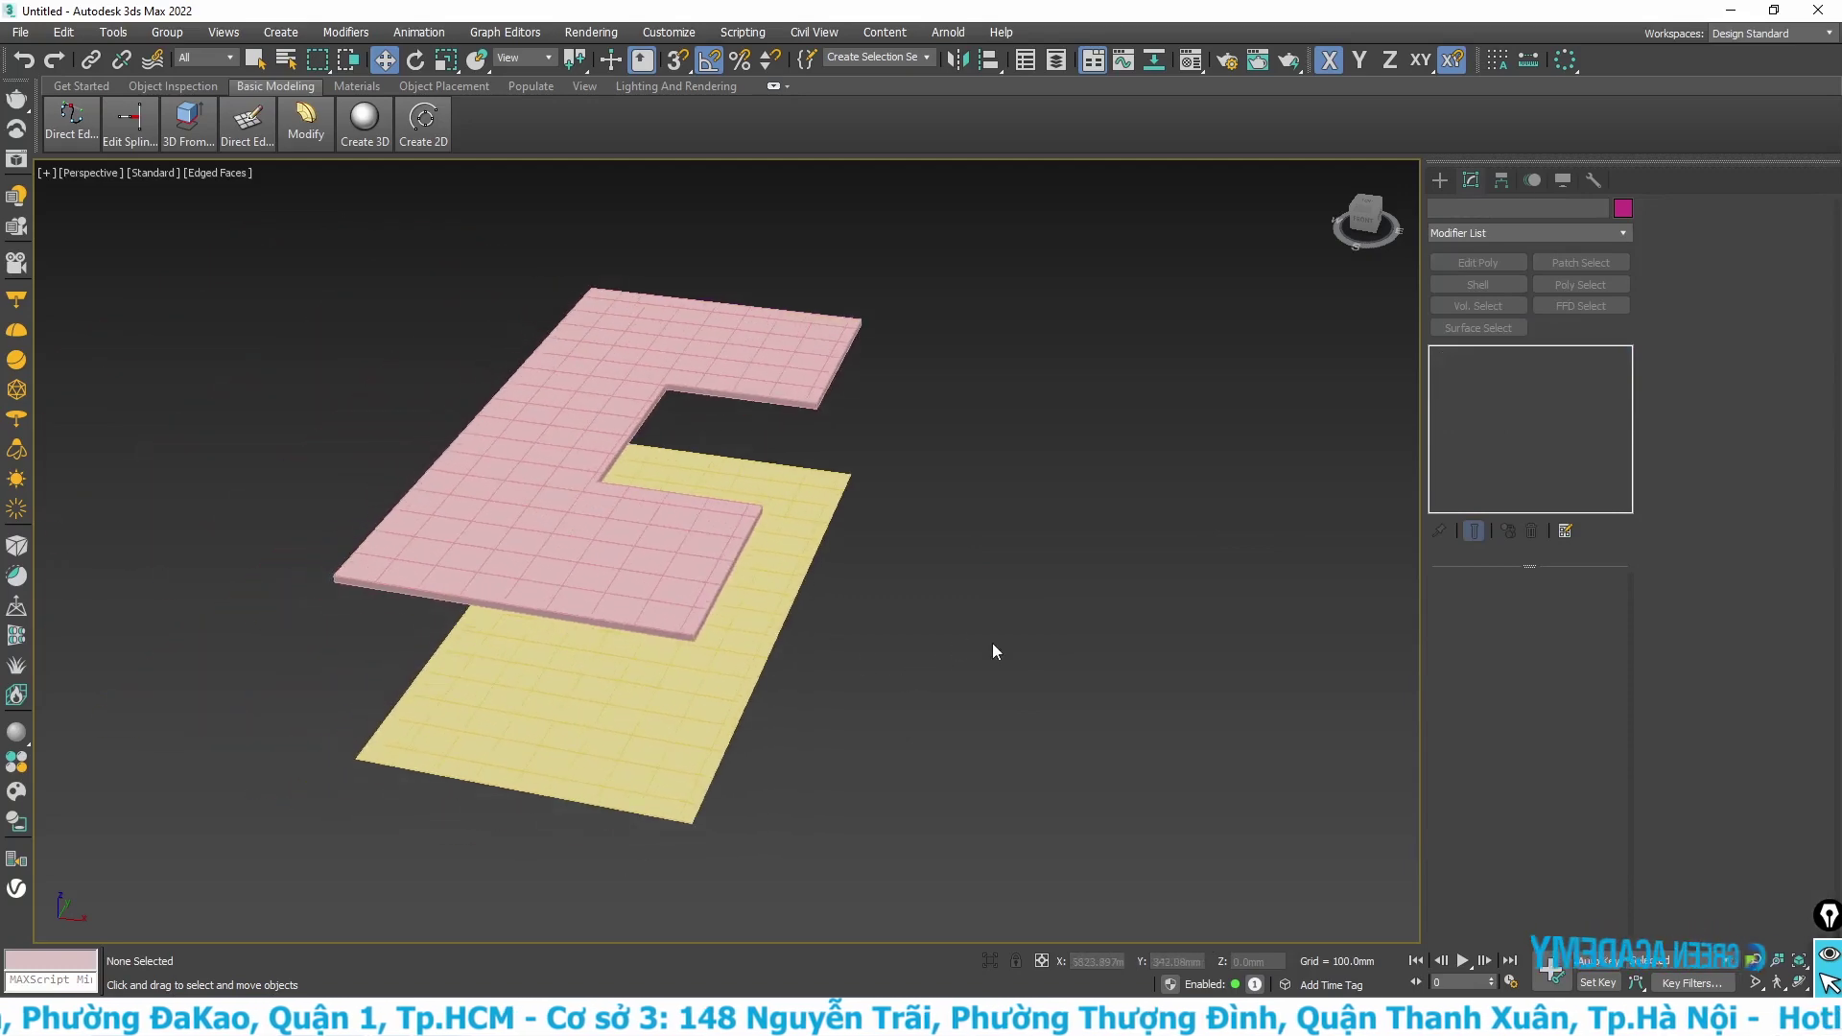
left_click(596, 519)
scroll(700, 456, "up", 3)
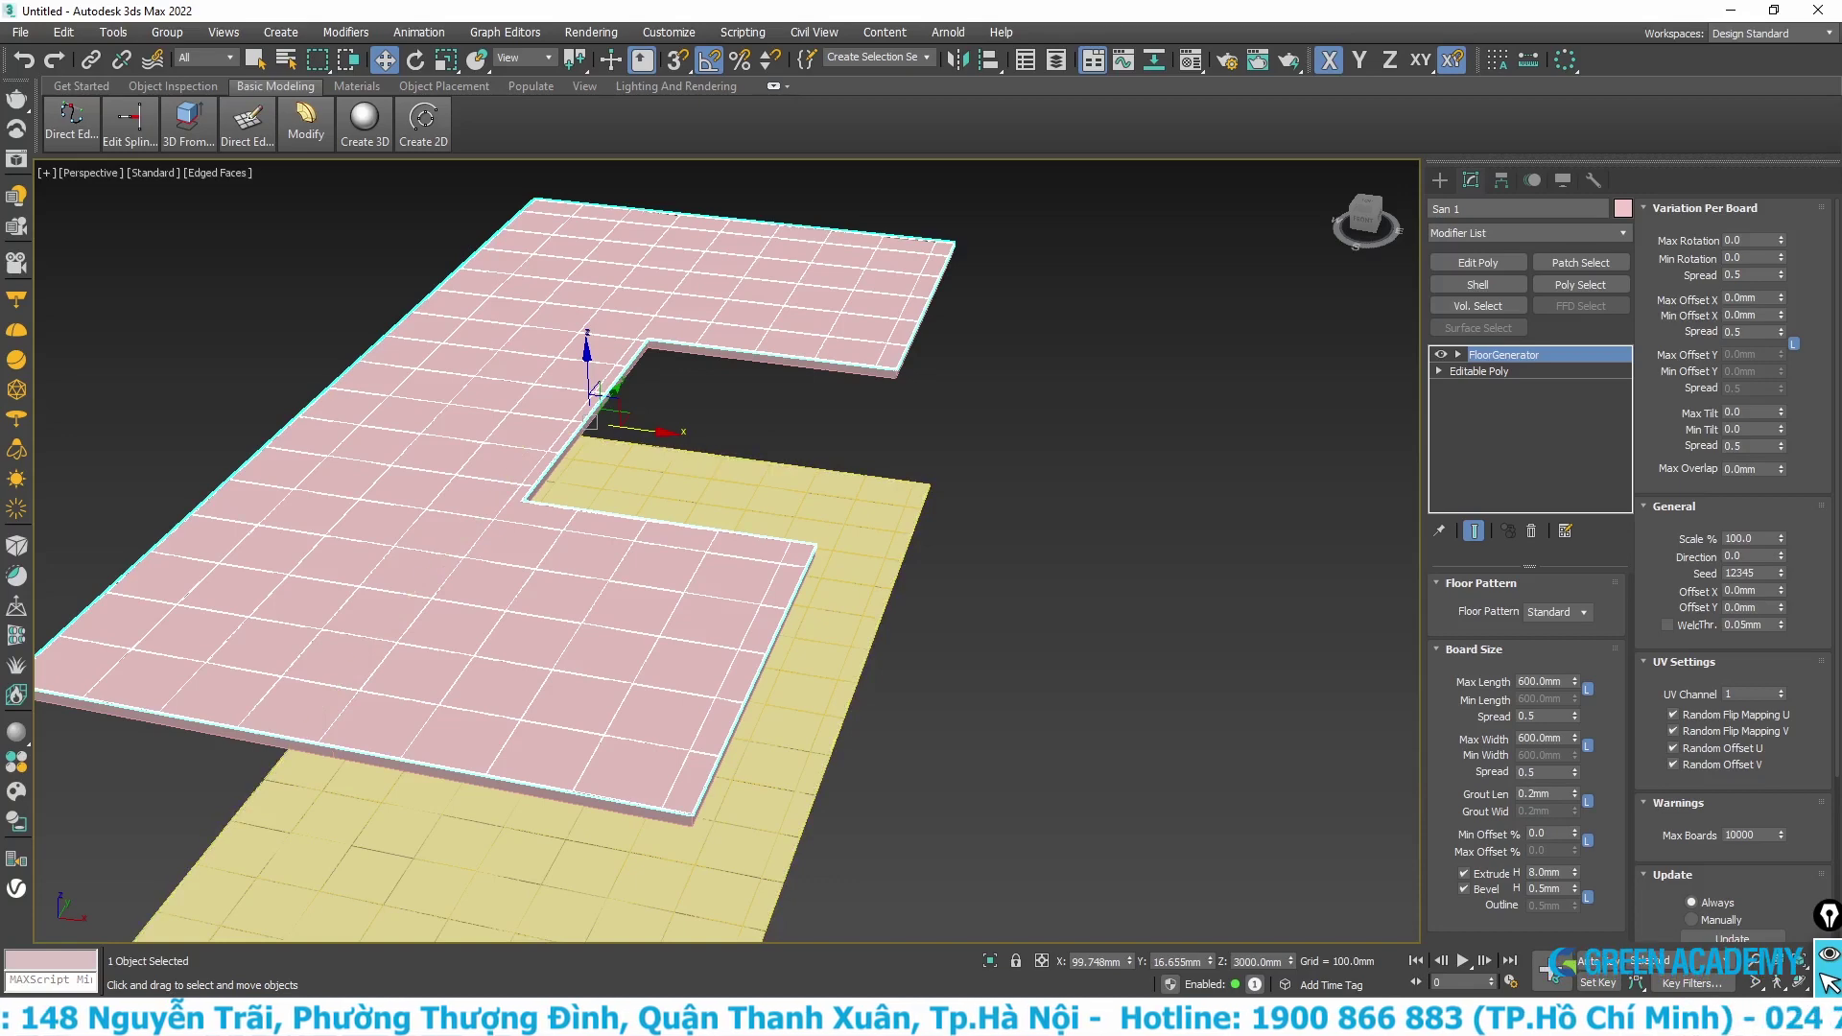
left_click(354, 906)
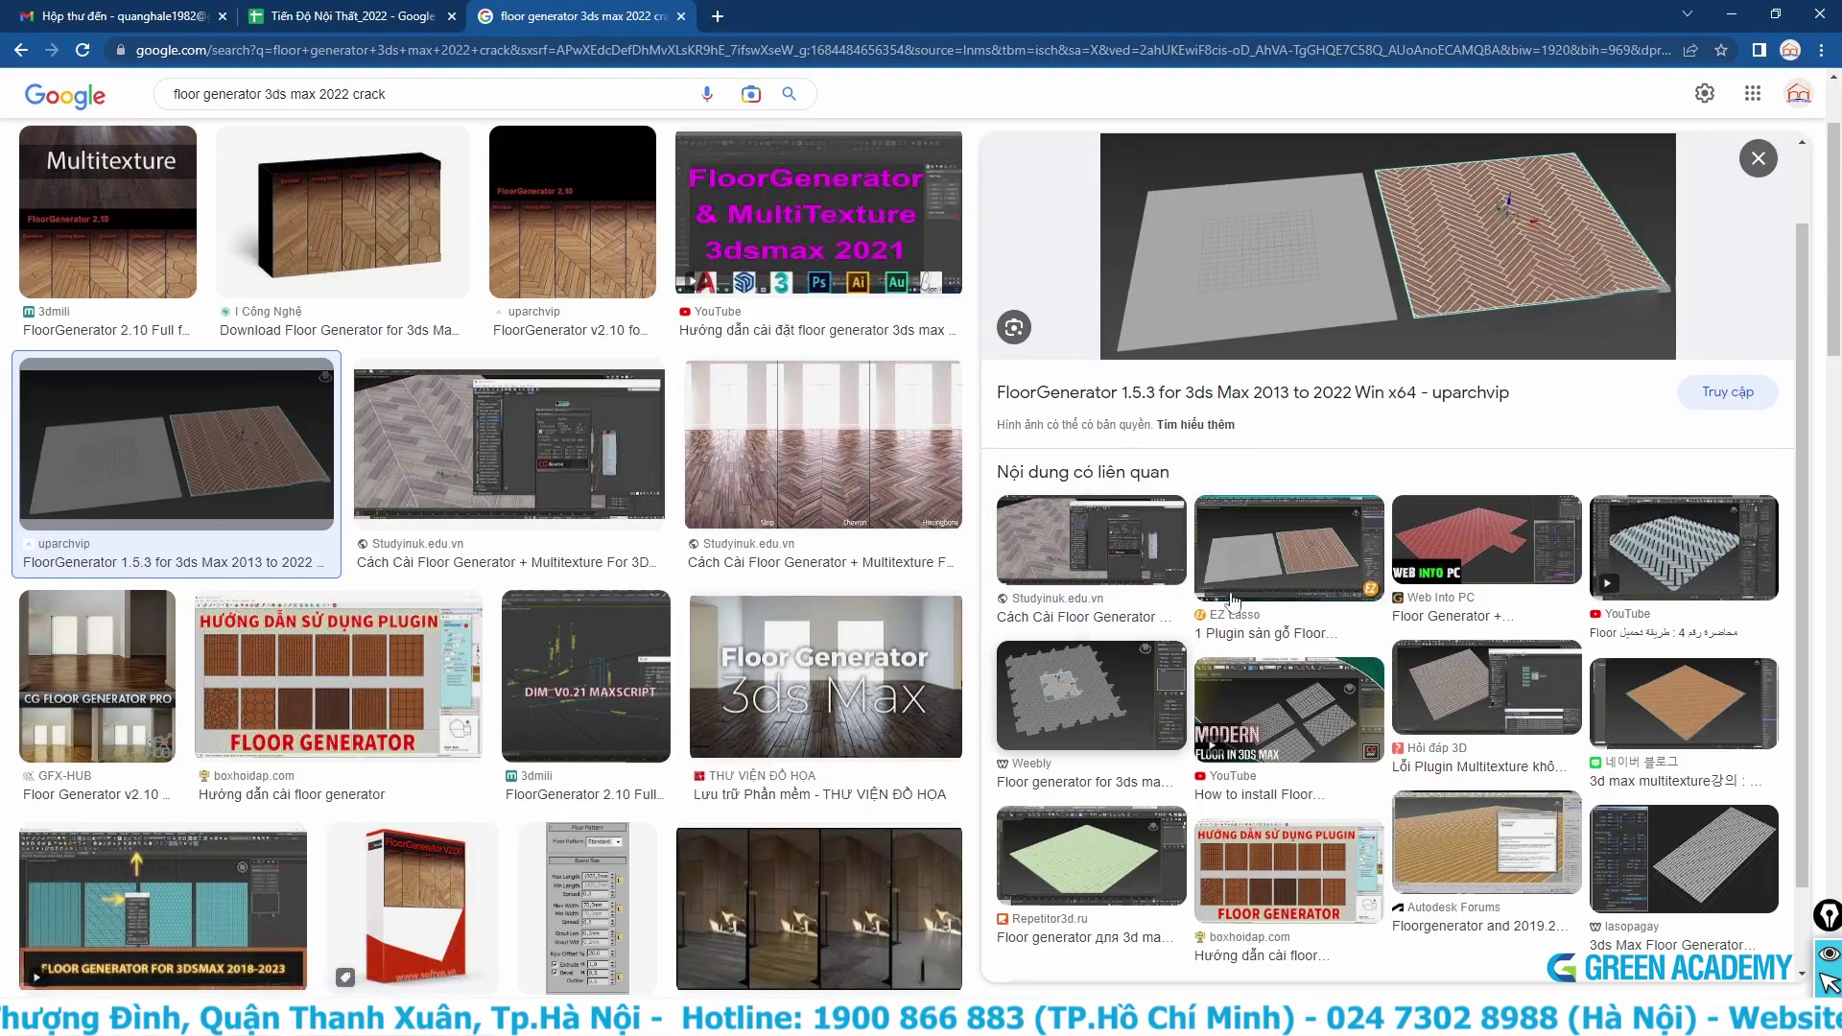
left_click(1732, 14)
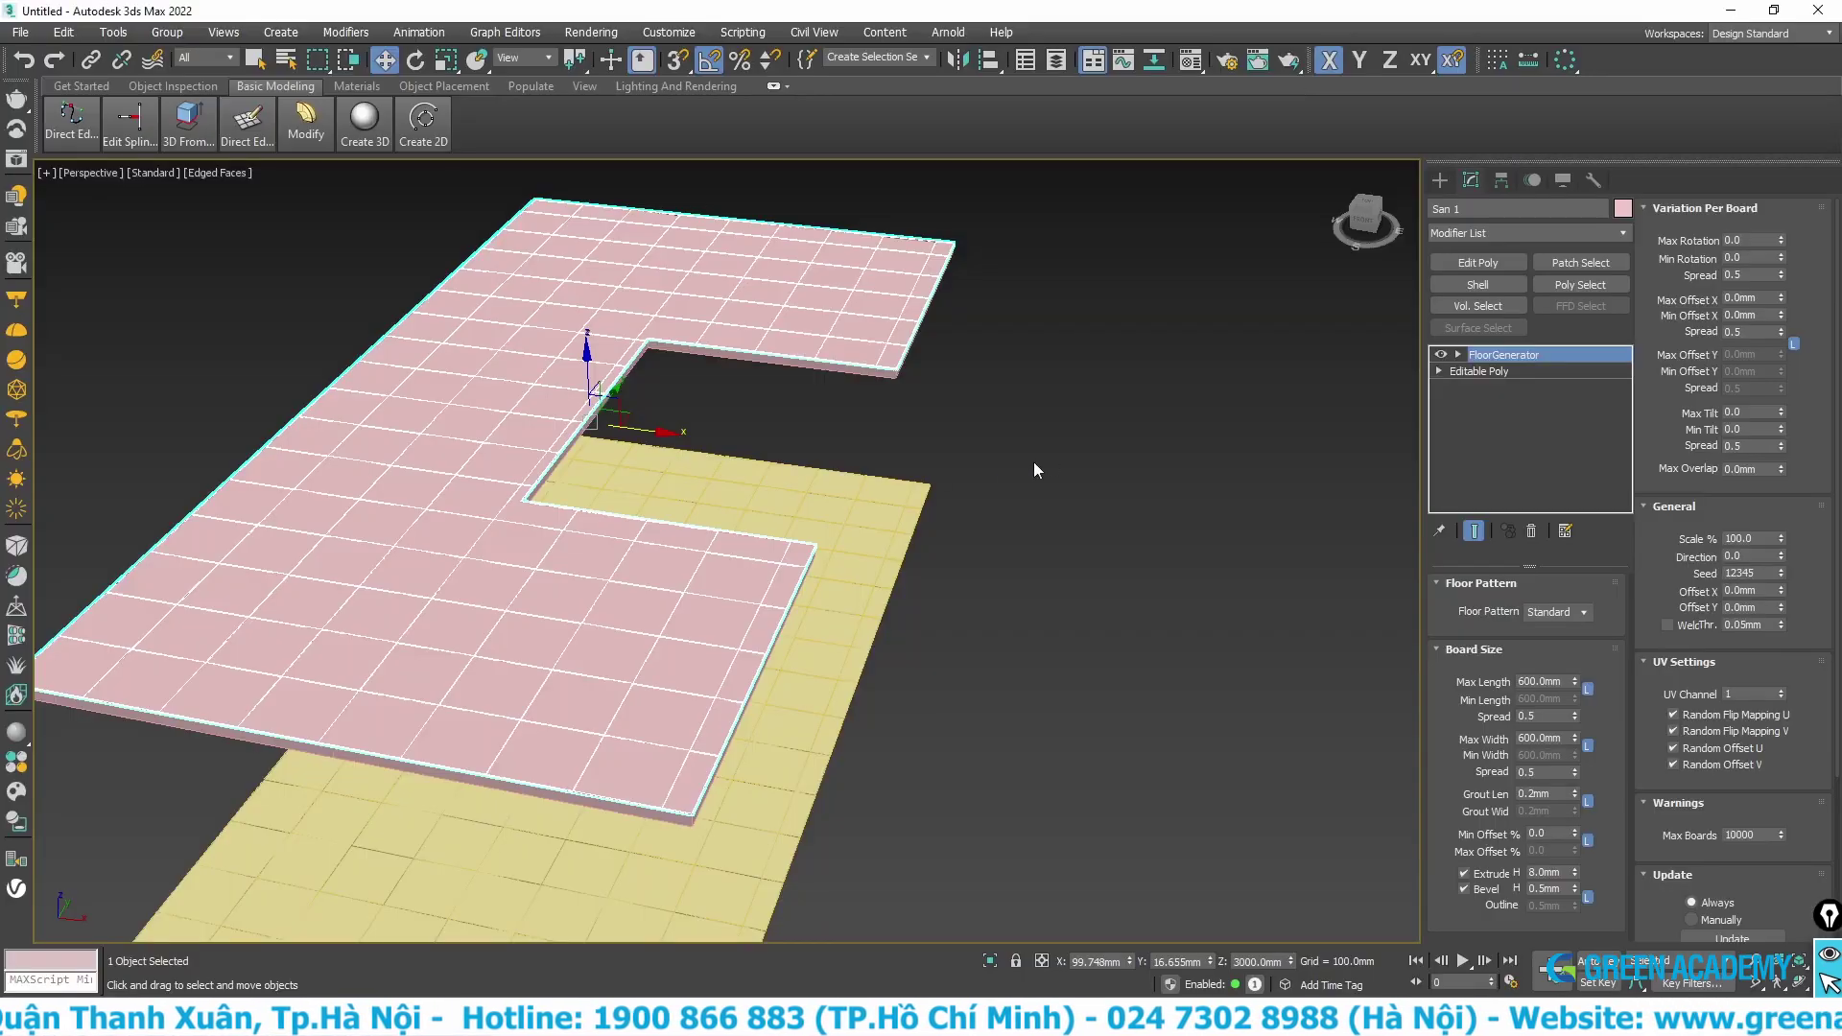
Step: Deselect the pink San 1 floor so the modifier panel shows no stack
left_click(1057, 450)
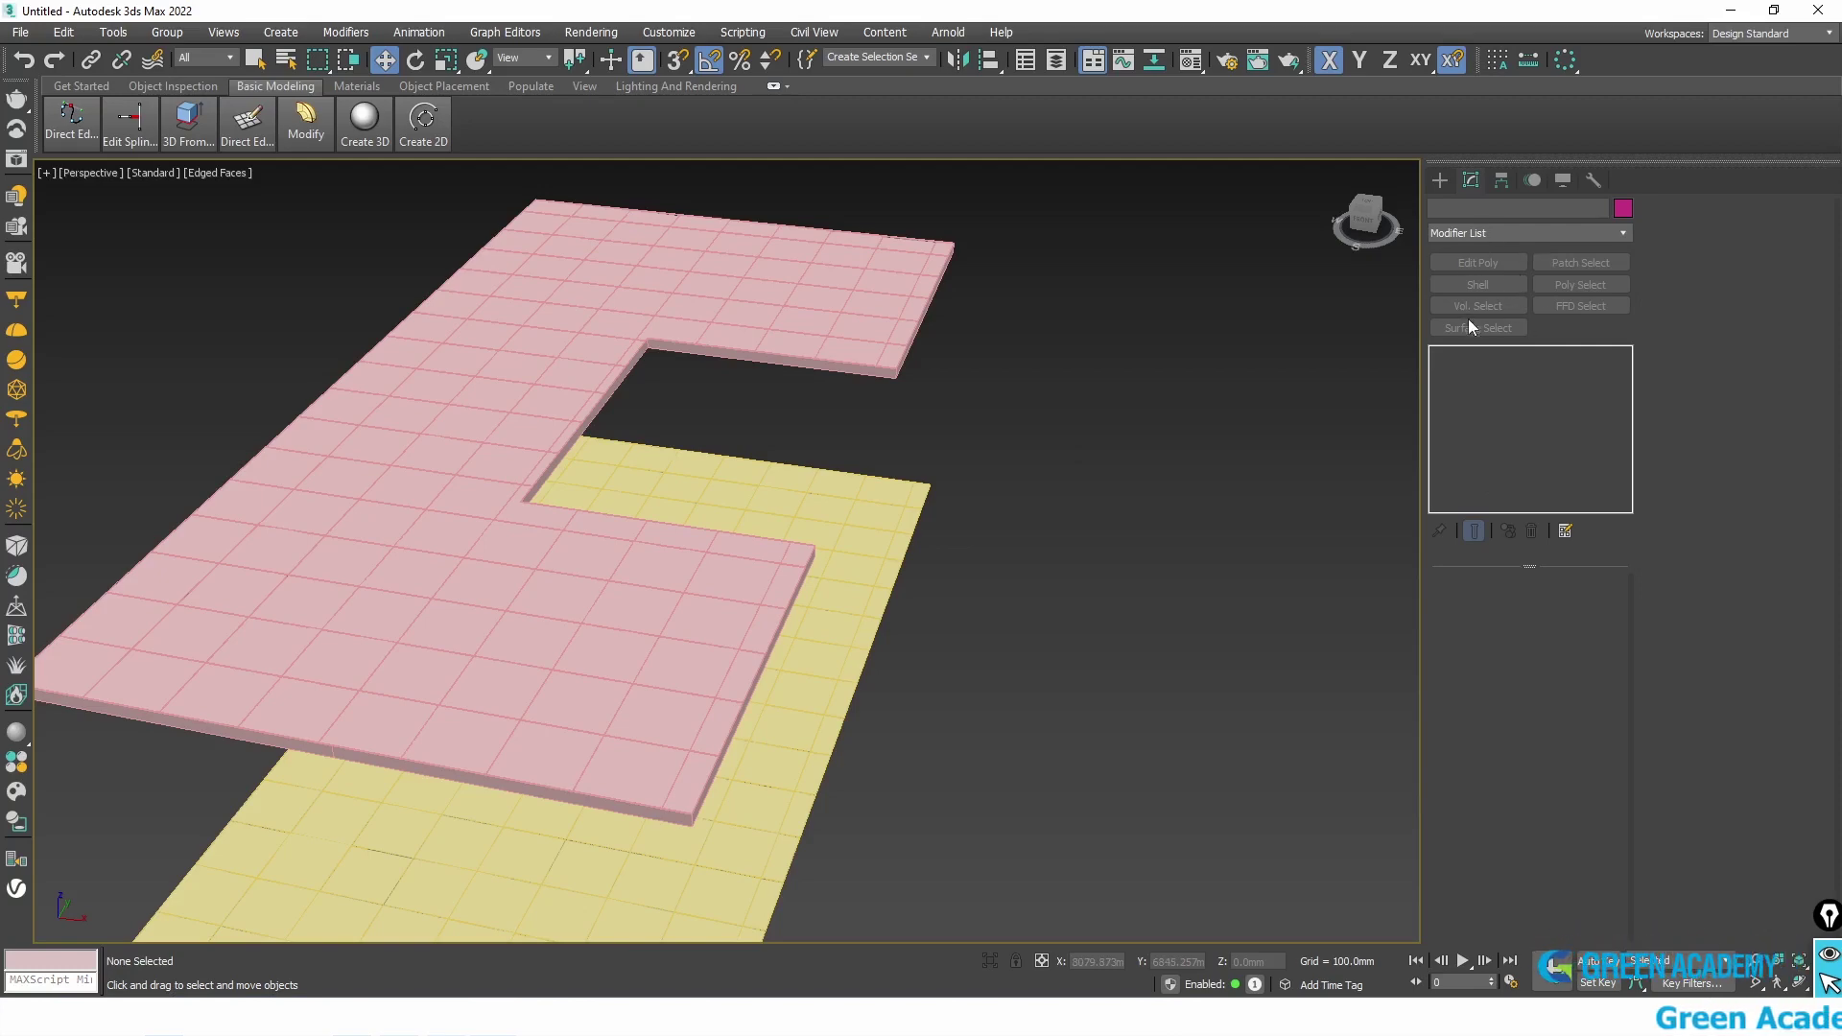
mouse_move(1645, 248)
left_mouse_down()
mouse_move(1452, 252)
mouse_move(1629, 366)
left_mouse_up()
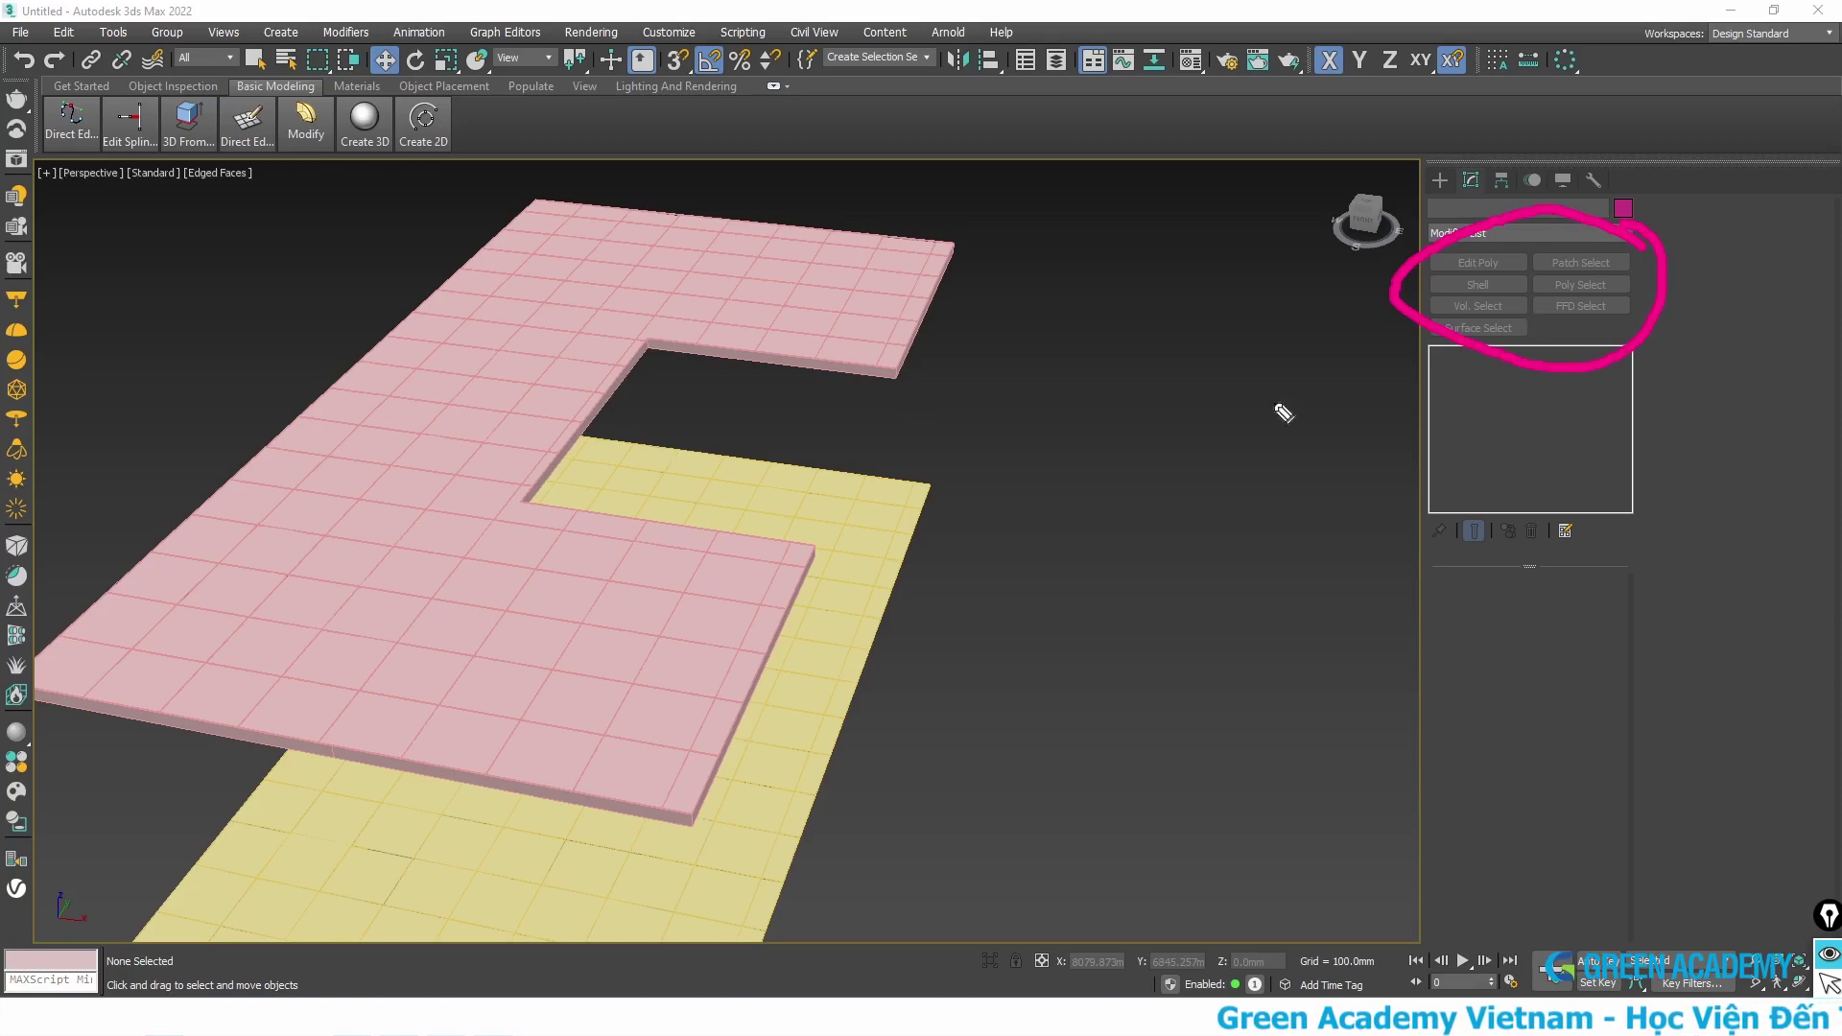
key("ctrl+shift+c")
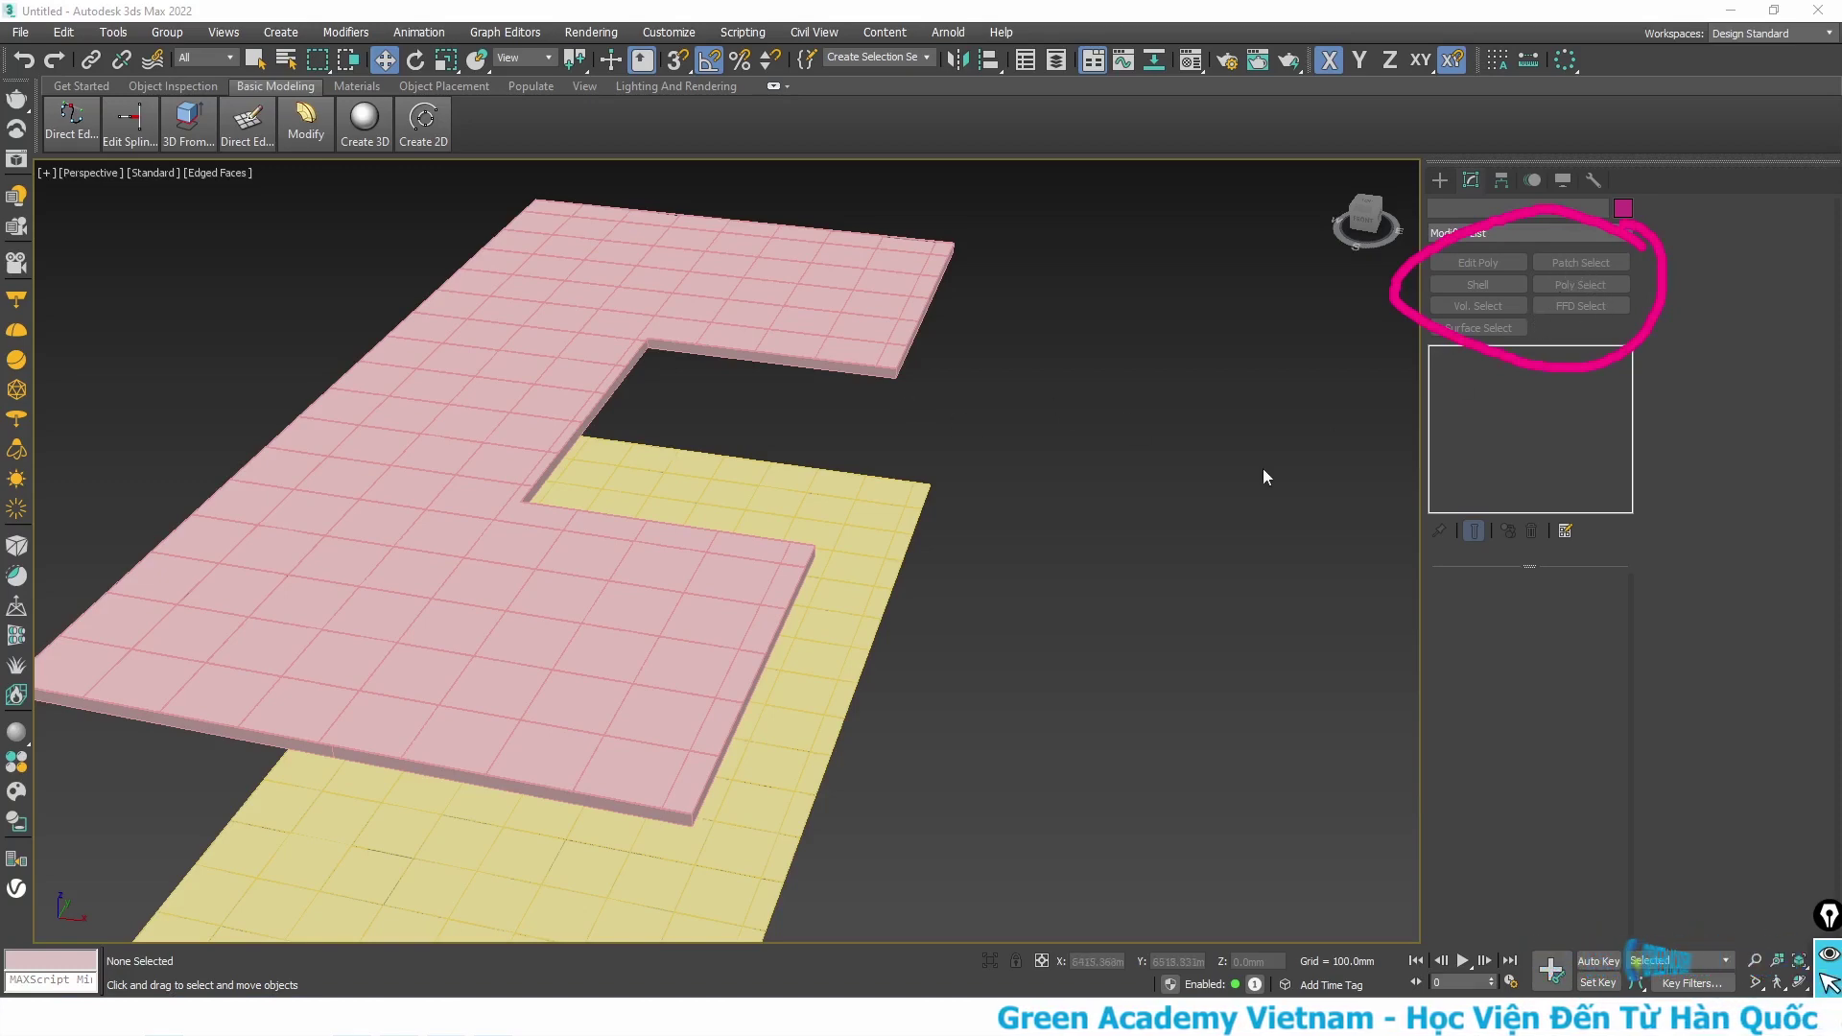
key("ctrl+shift+x")
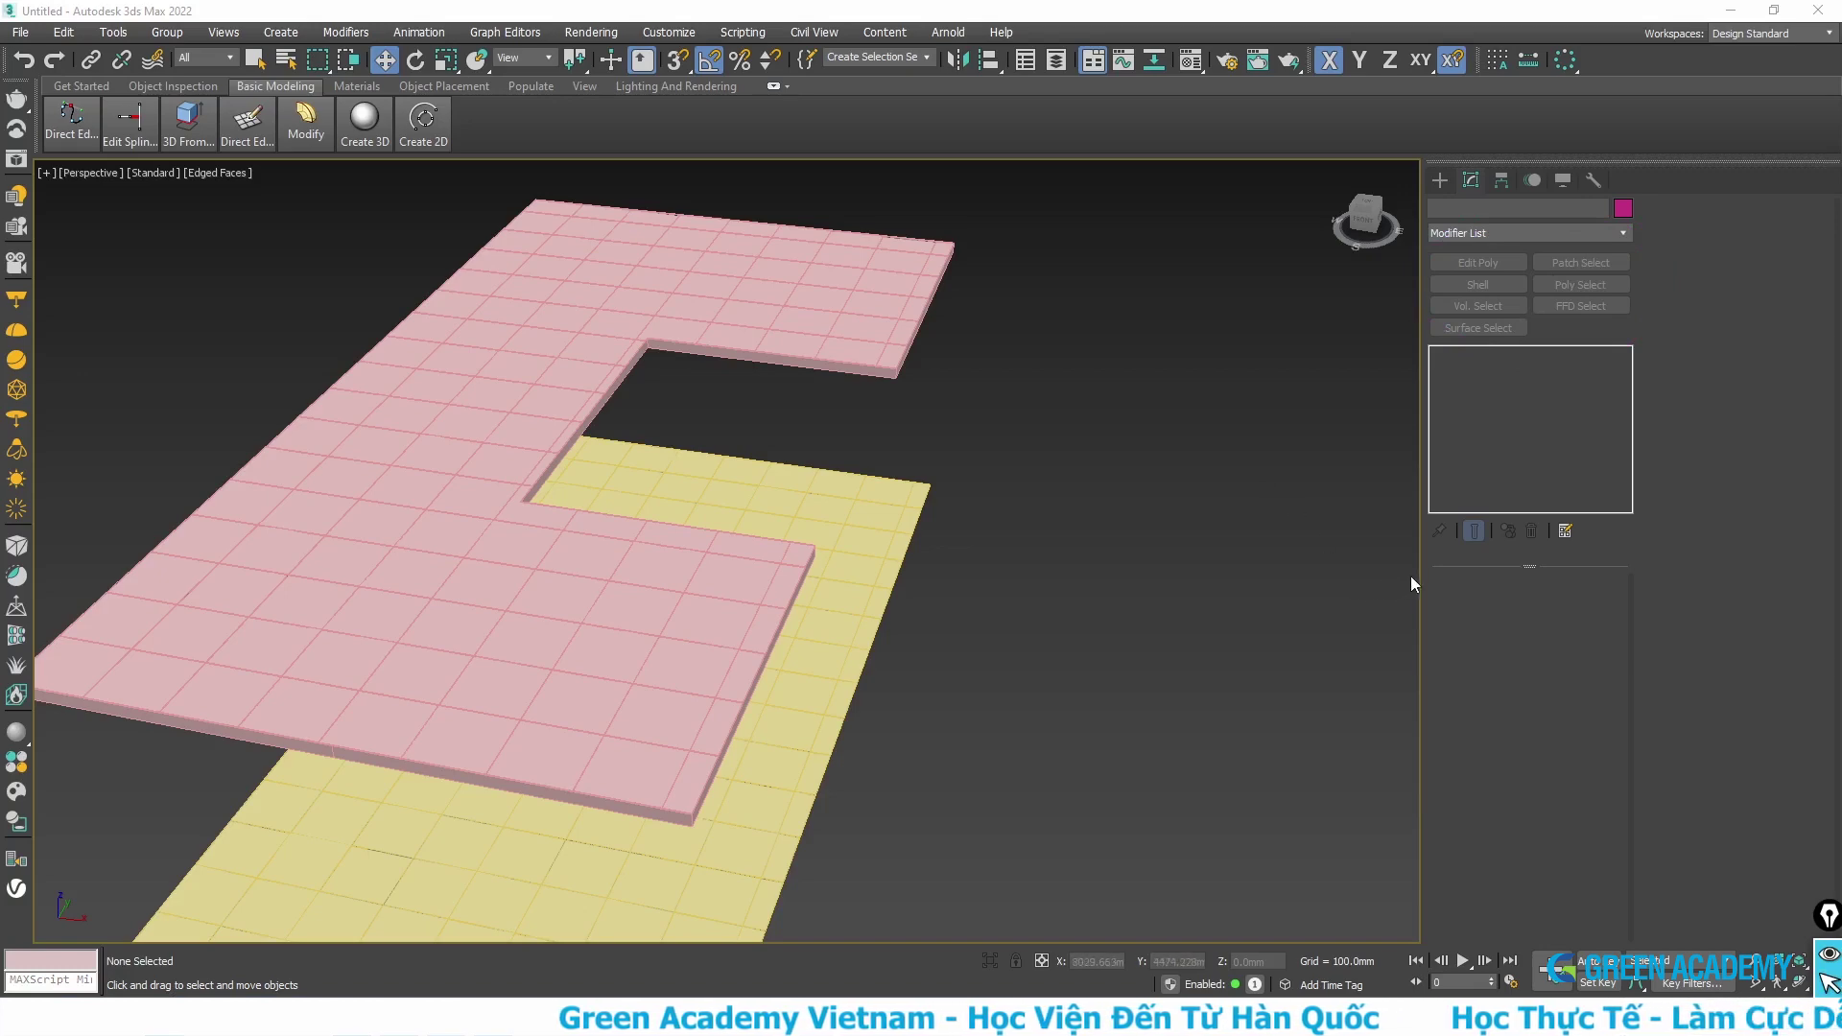
key("ctrl+shift+p")
mouse_move(1549, 554)
left_mouse_down()
mouse_move(1591, 548)
mouse_move(1530, 507)
mouse_move(1543, 553)
left_mouse_up()
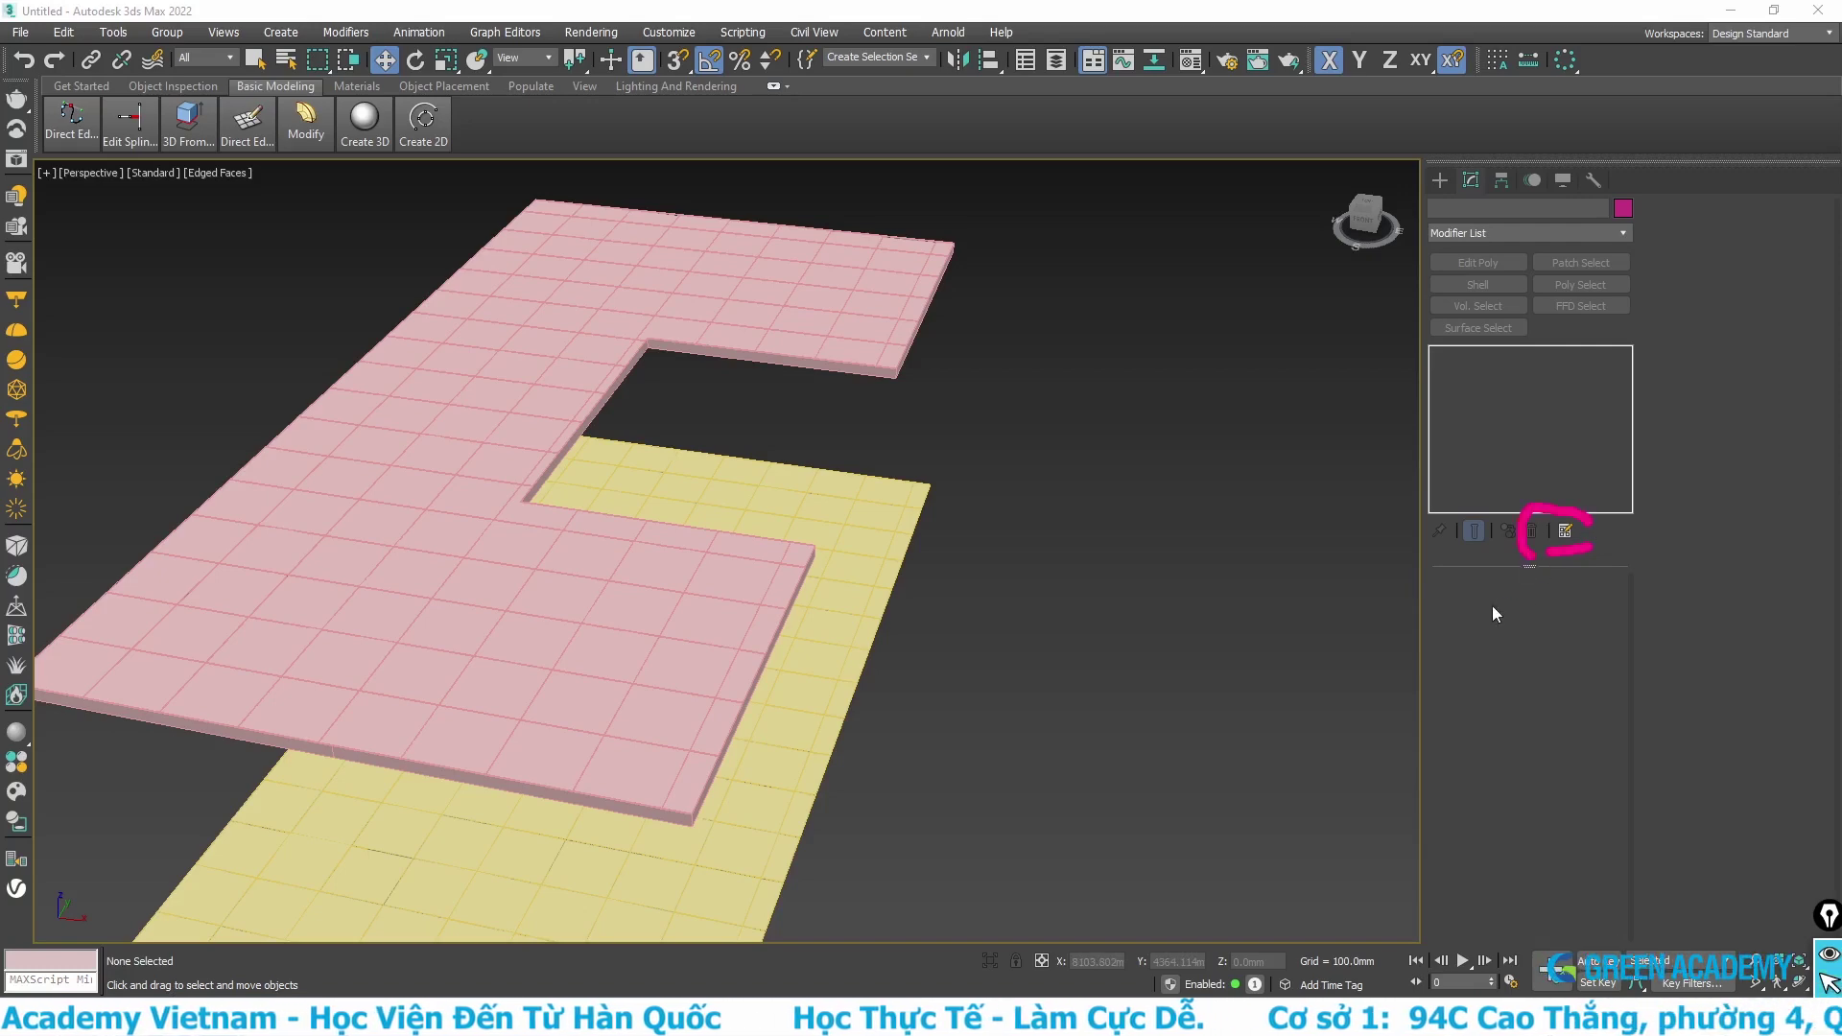
Step: Toggle the modifier Show Buttons off and back on, then reach Configure Modifier Sets
left_click(1568, 530)
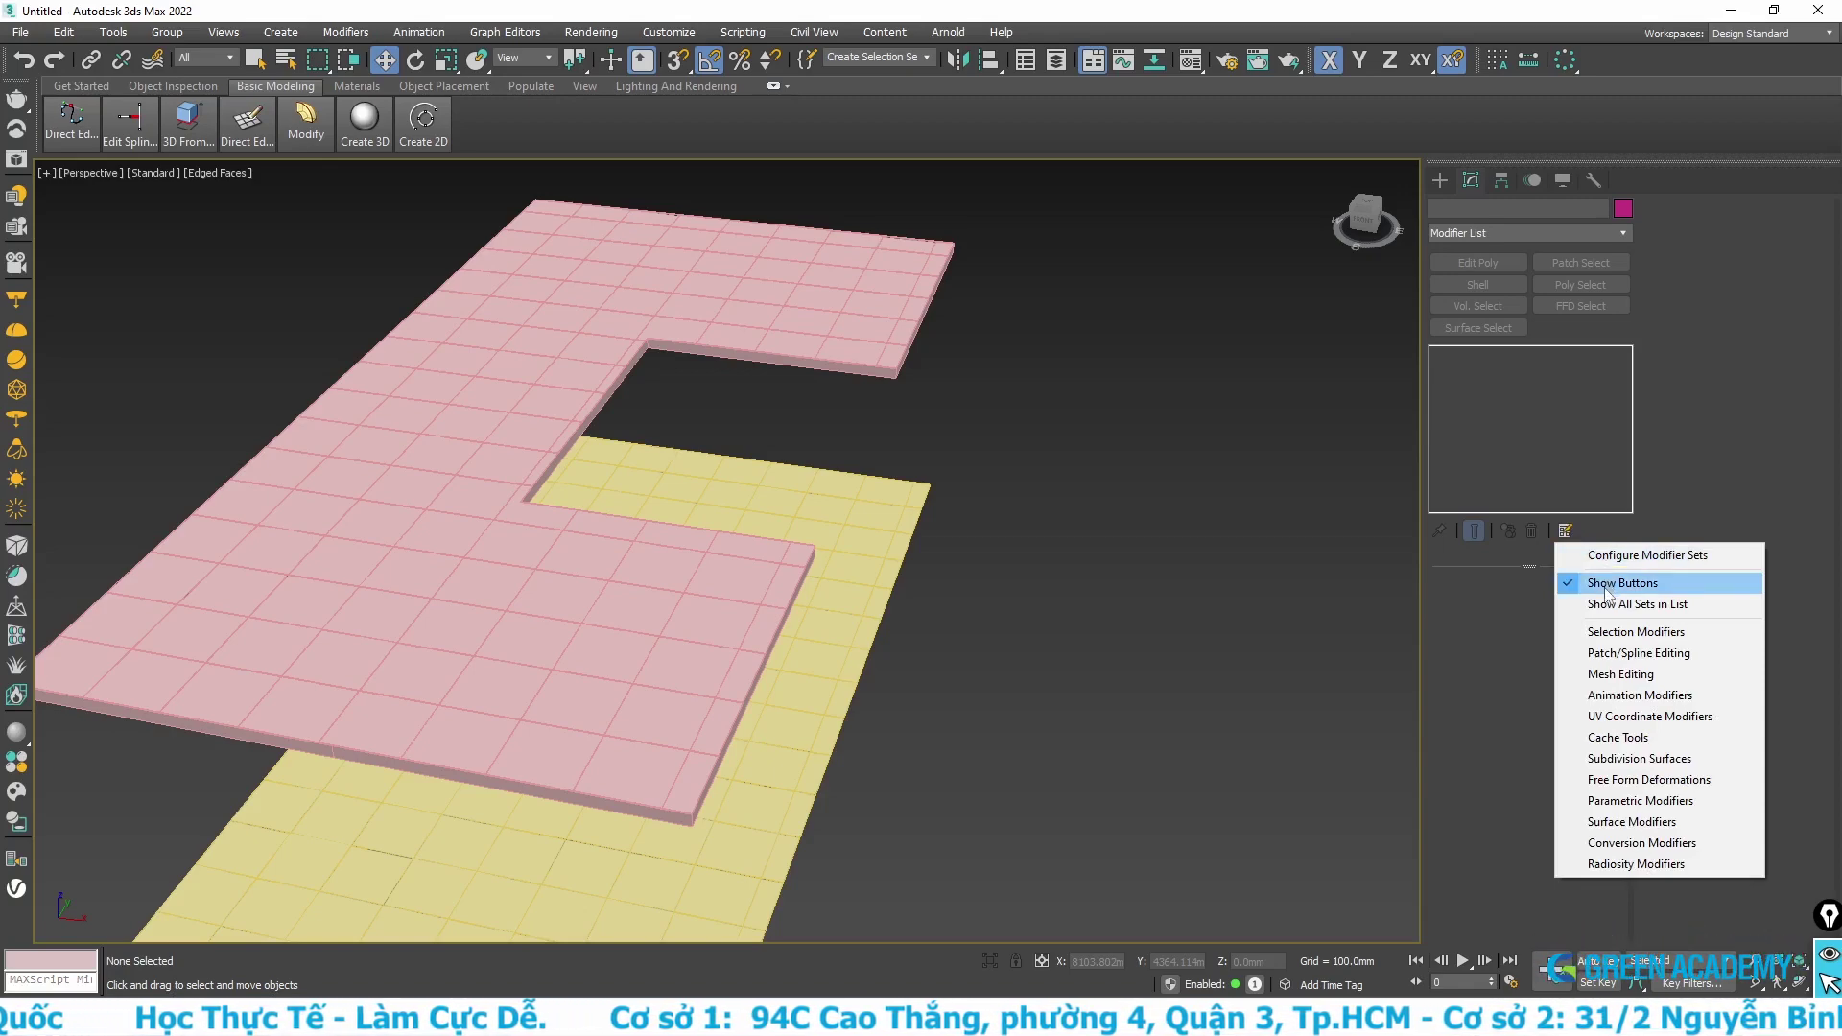
left_click(1615, 585)
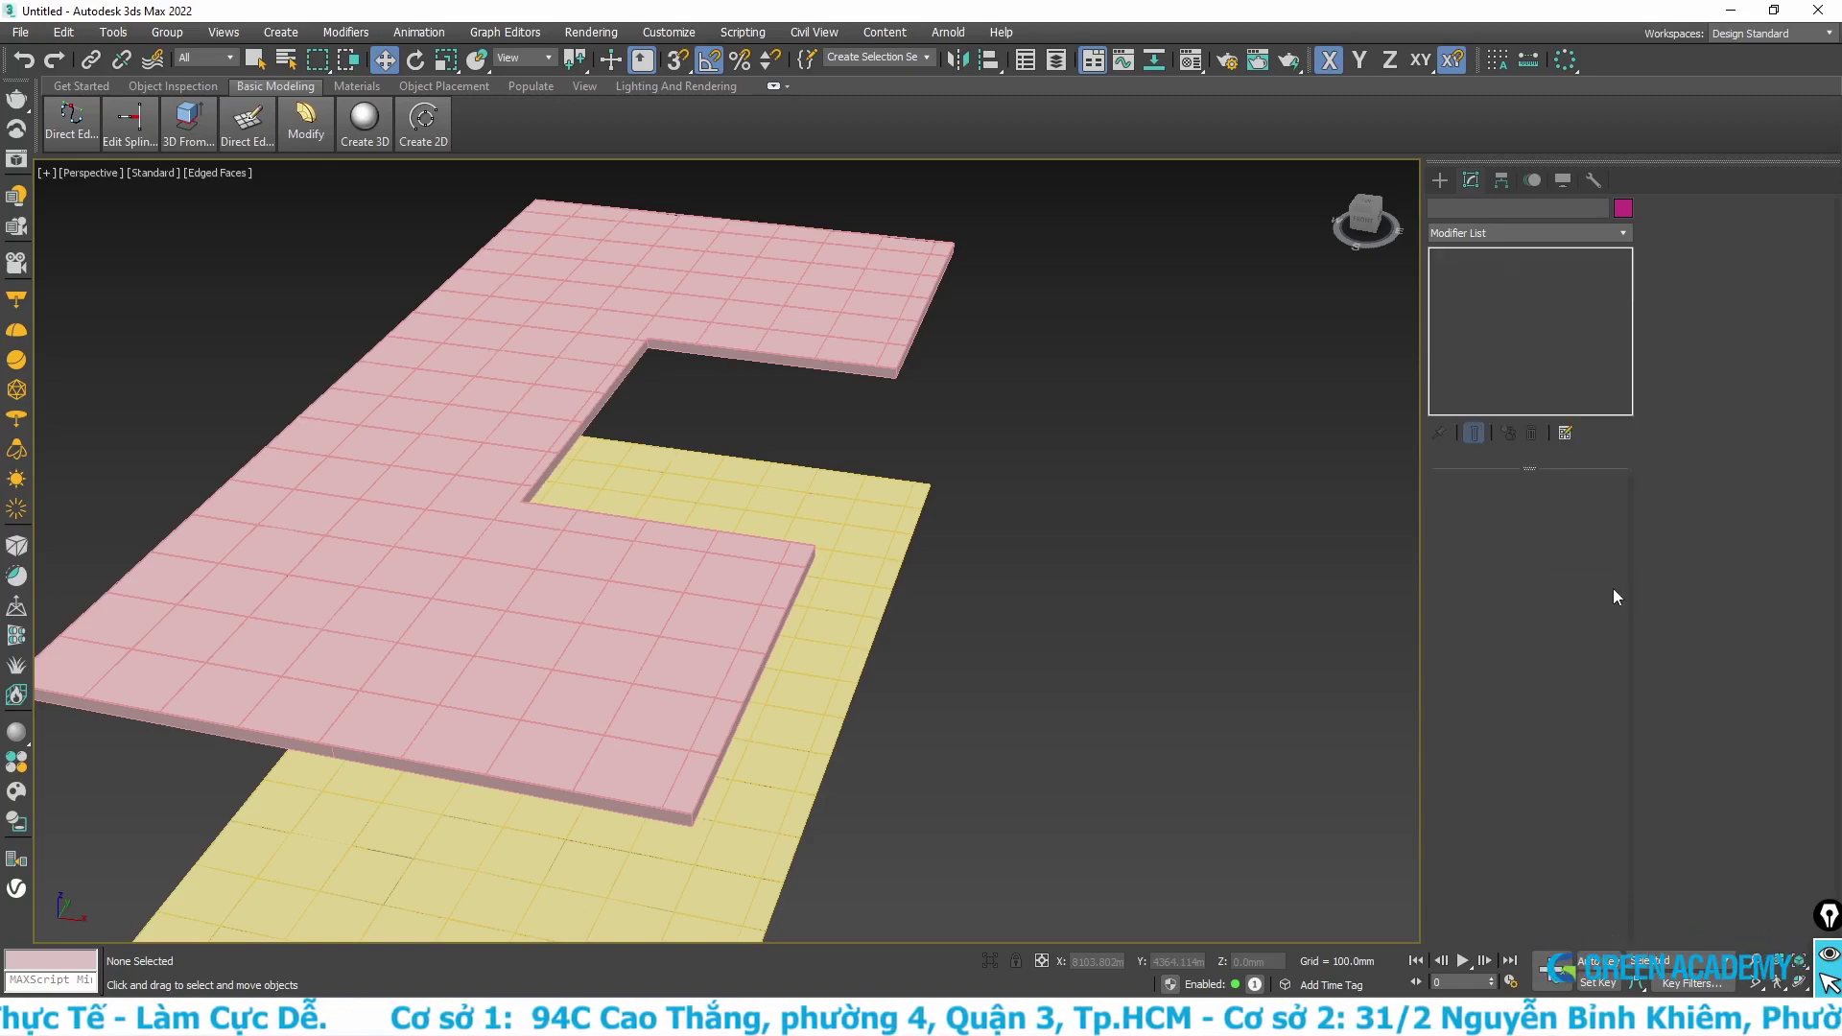
left_click(1565, 433)
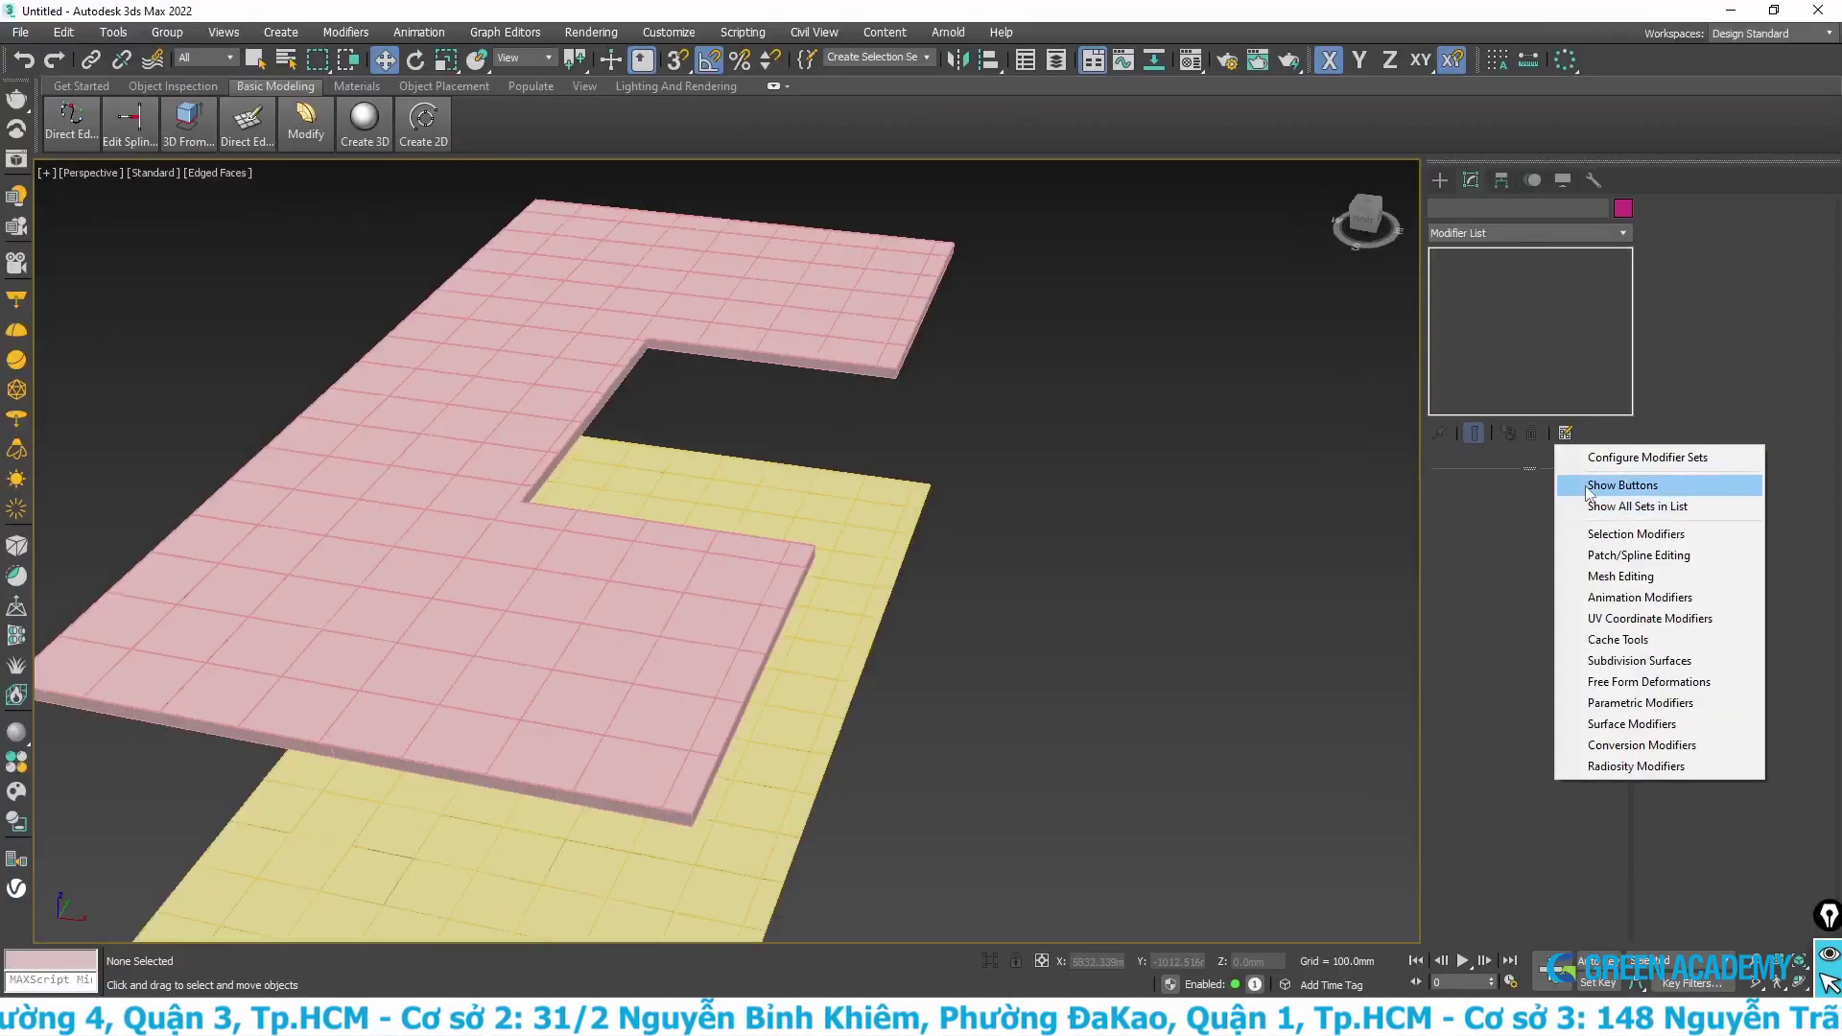
left_click(1612, 477)
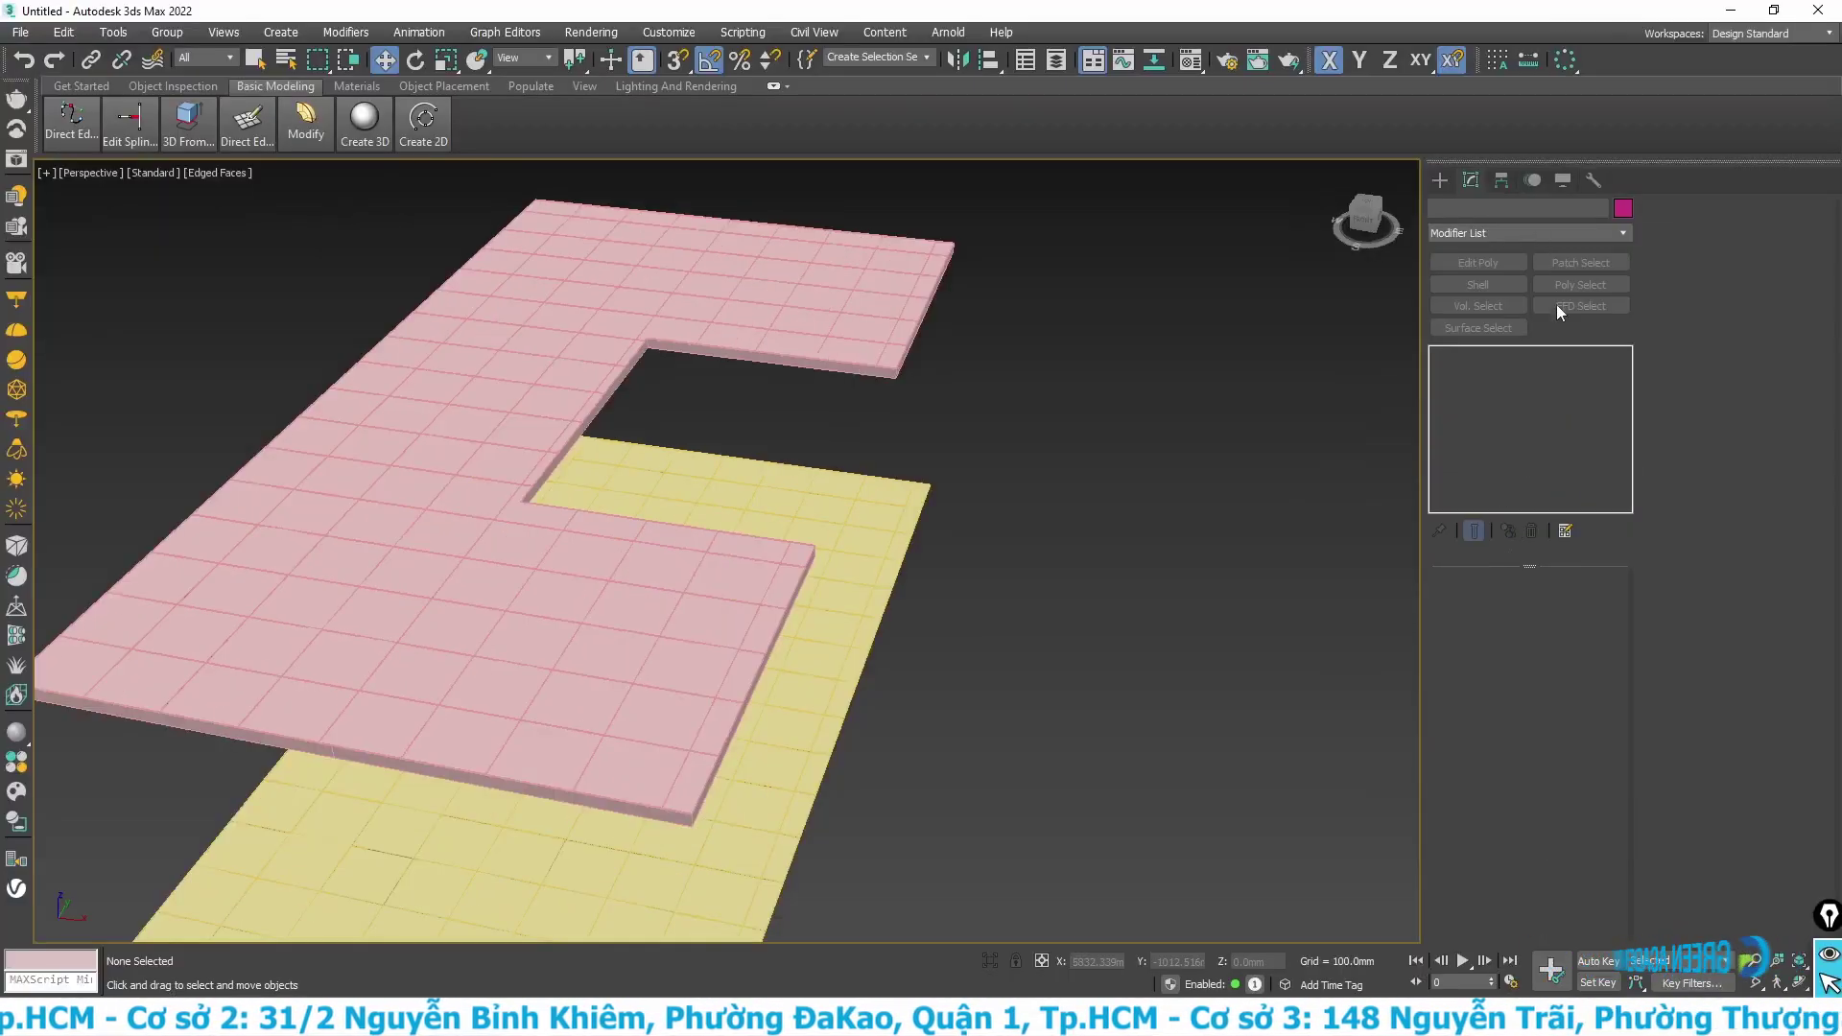
left_click(1564, 532)
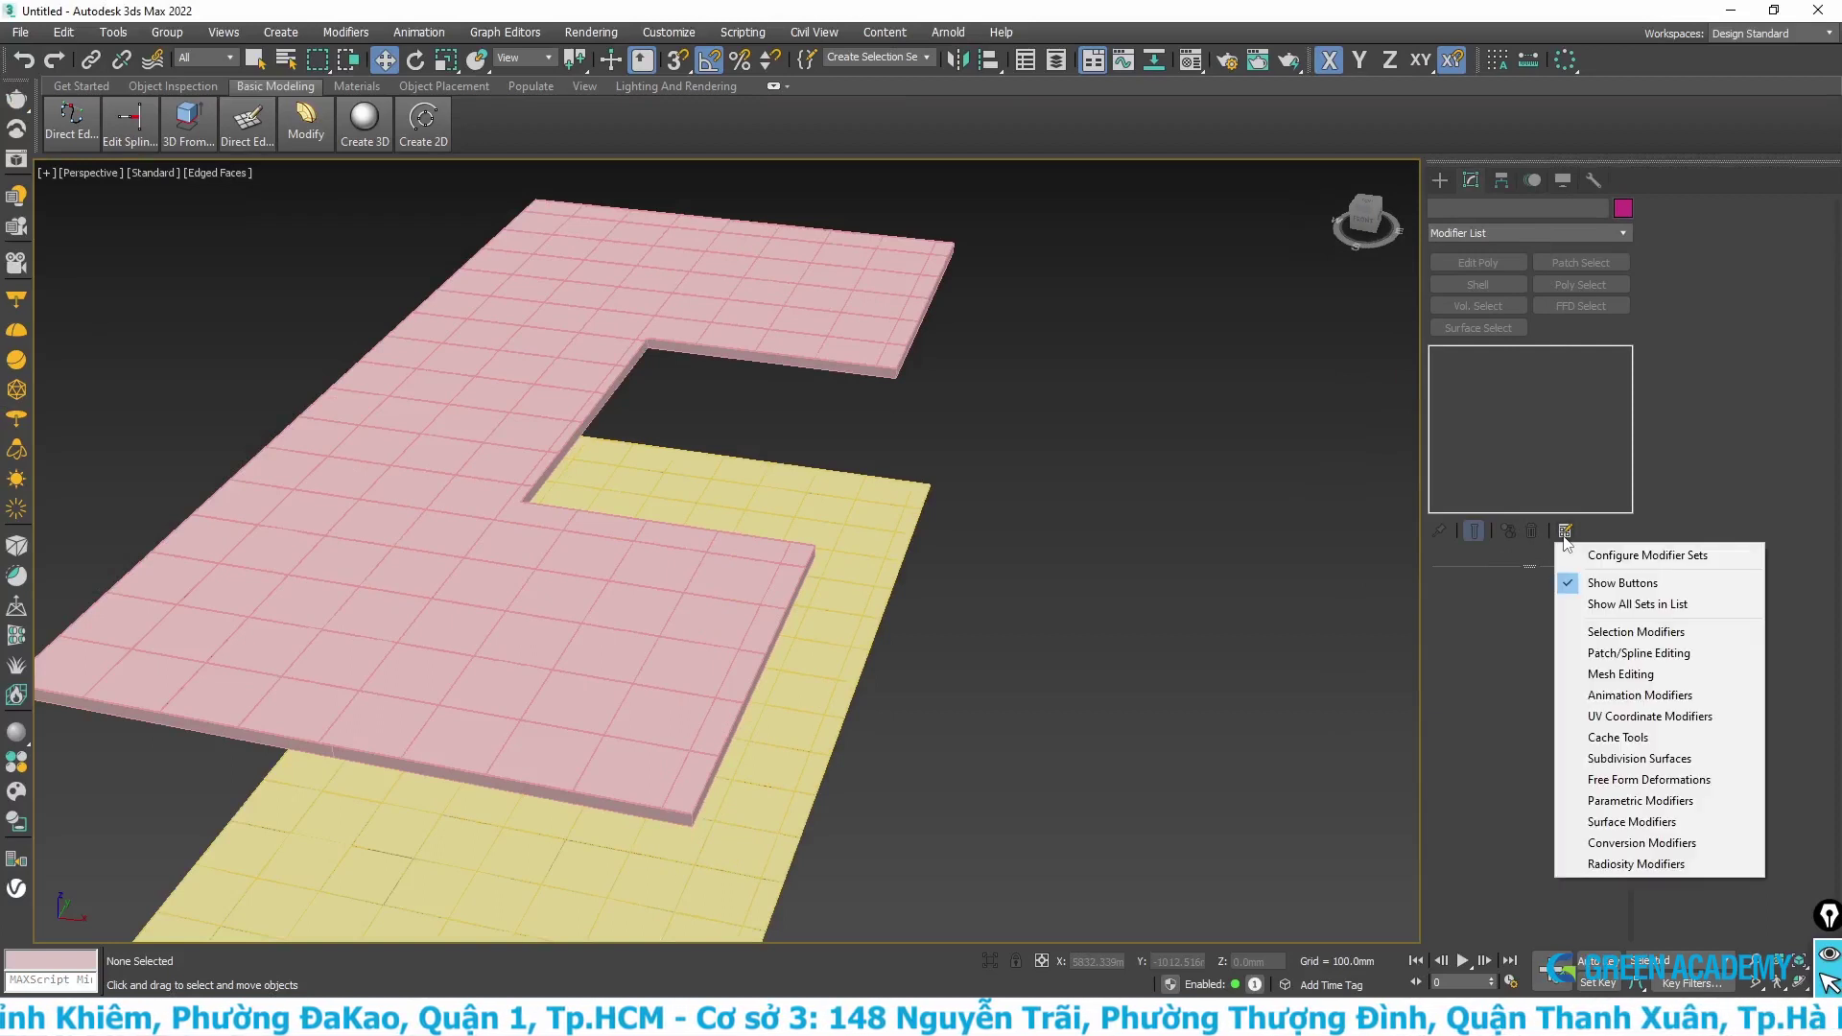
Step: Change Total Buttons from 7 to 8 in Configure Modifier Sets and browse the Modifiers list
left_click(1617, 555)
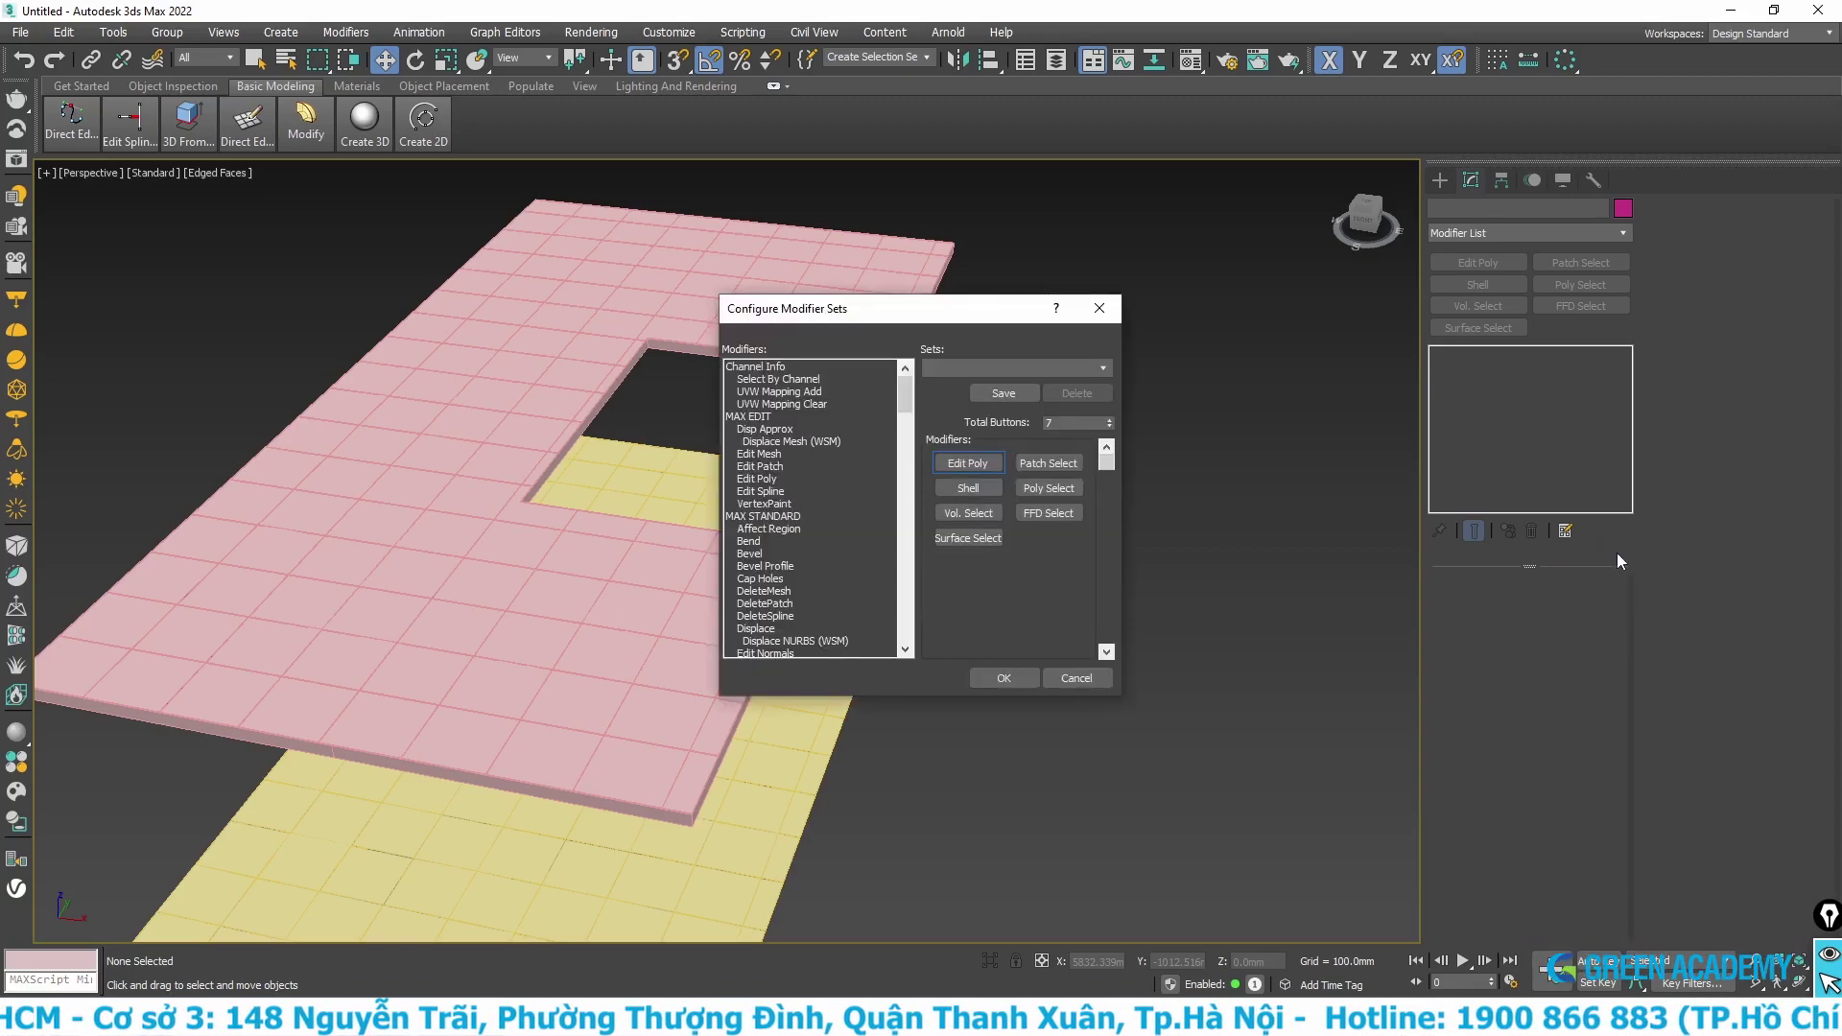
left_click_drag(940, 314, 1187, 210)
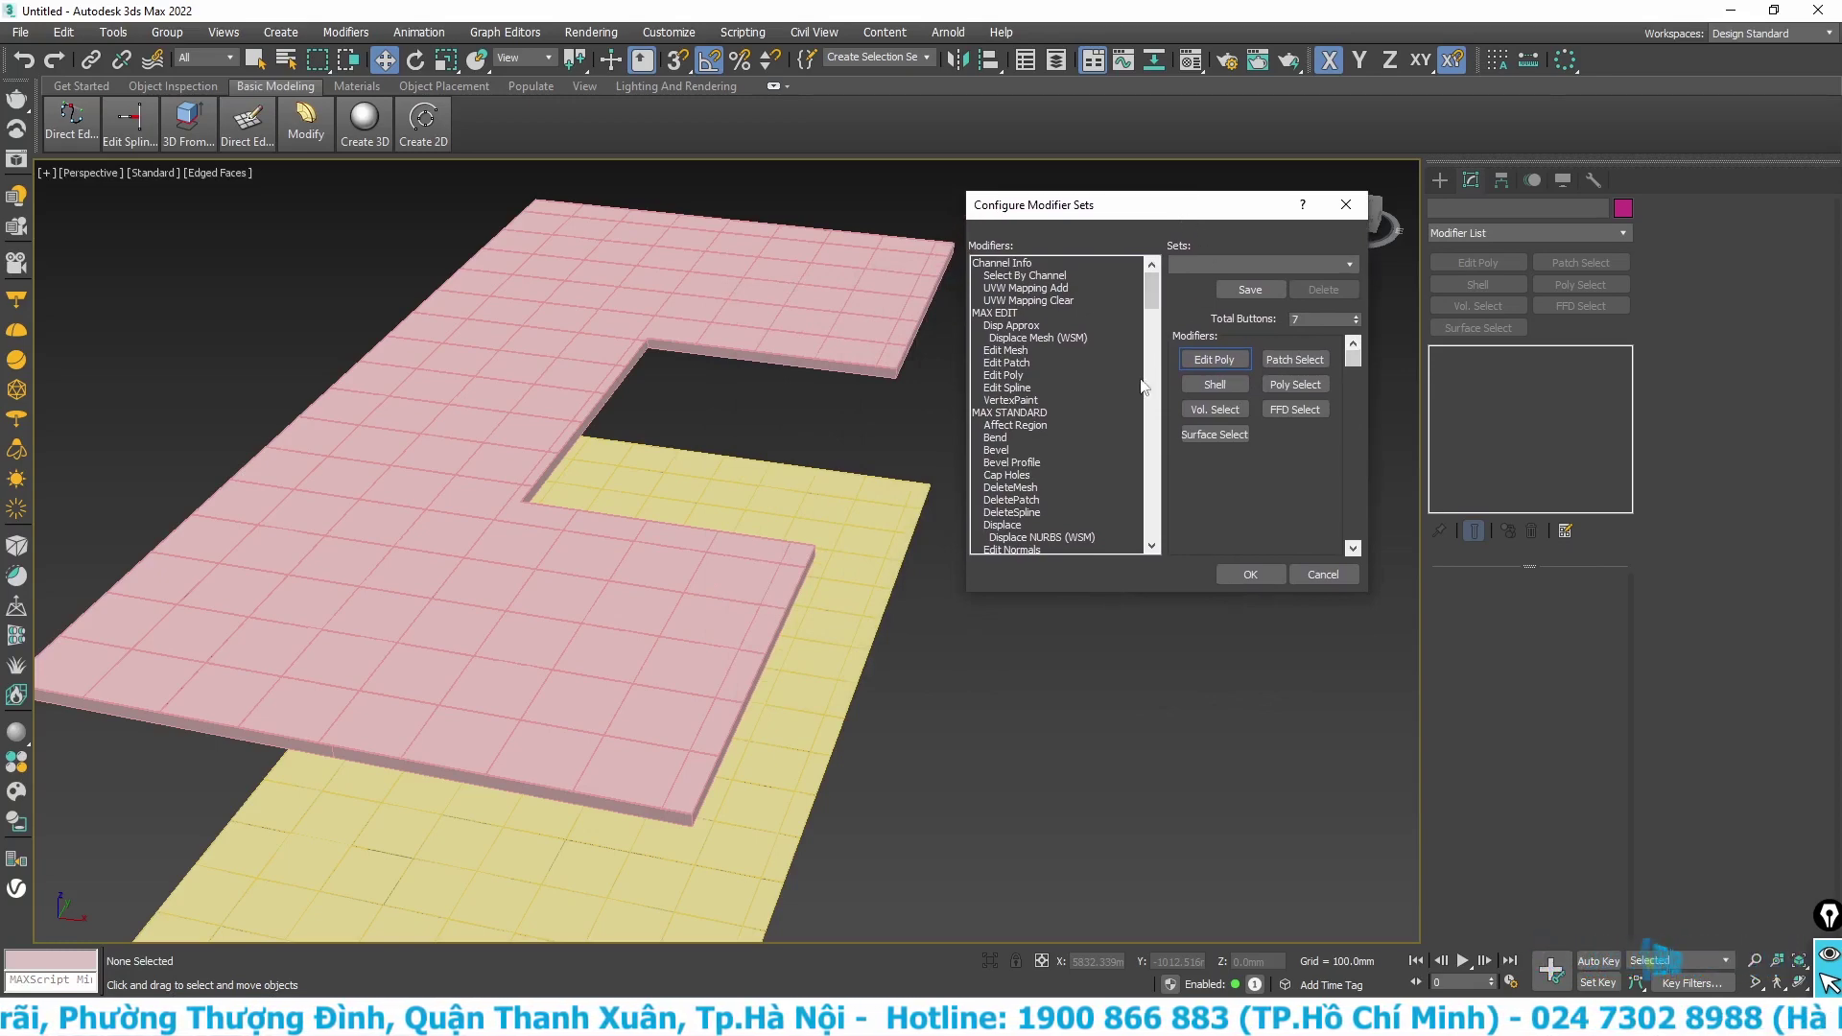
double_click(1305, 316)
type("8")
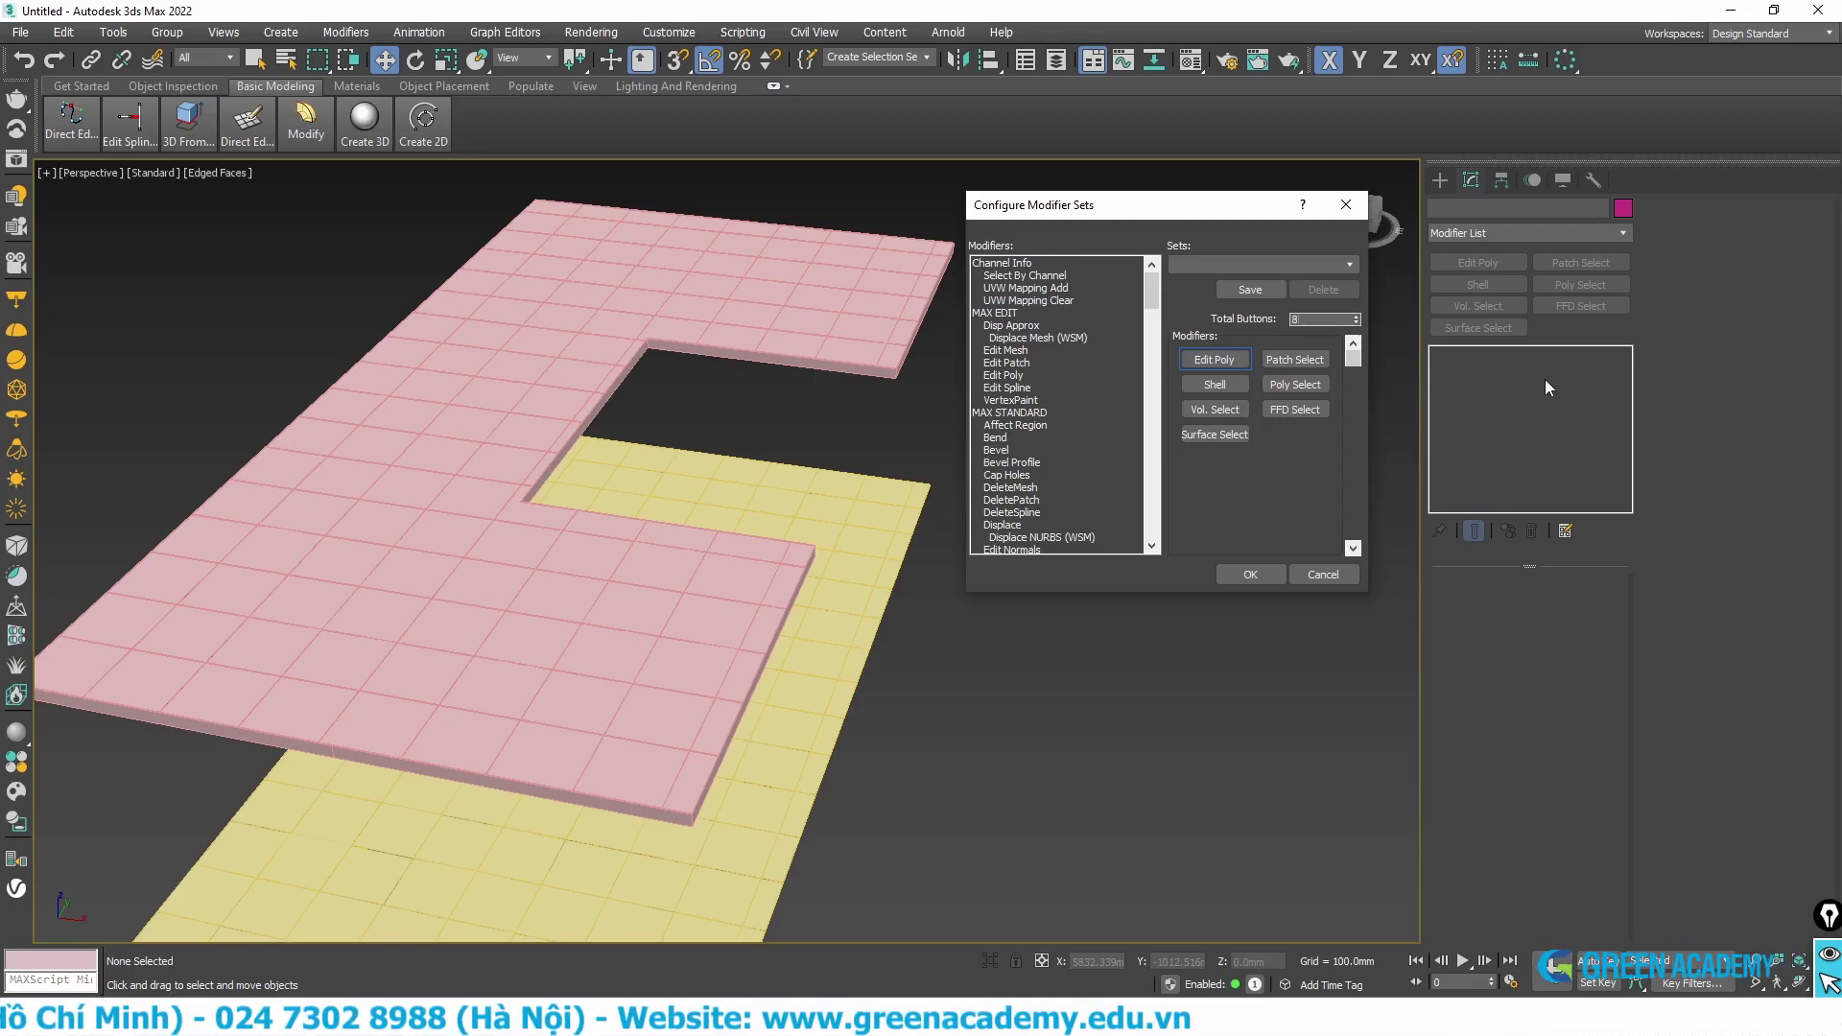
mouse_move(1619, 259)
left_mouse_down()
mouse_move(1403, 251)
mouse_move(1564, 413)
mouse_move(1617, 230)
left_mouse_up()
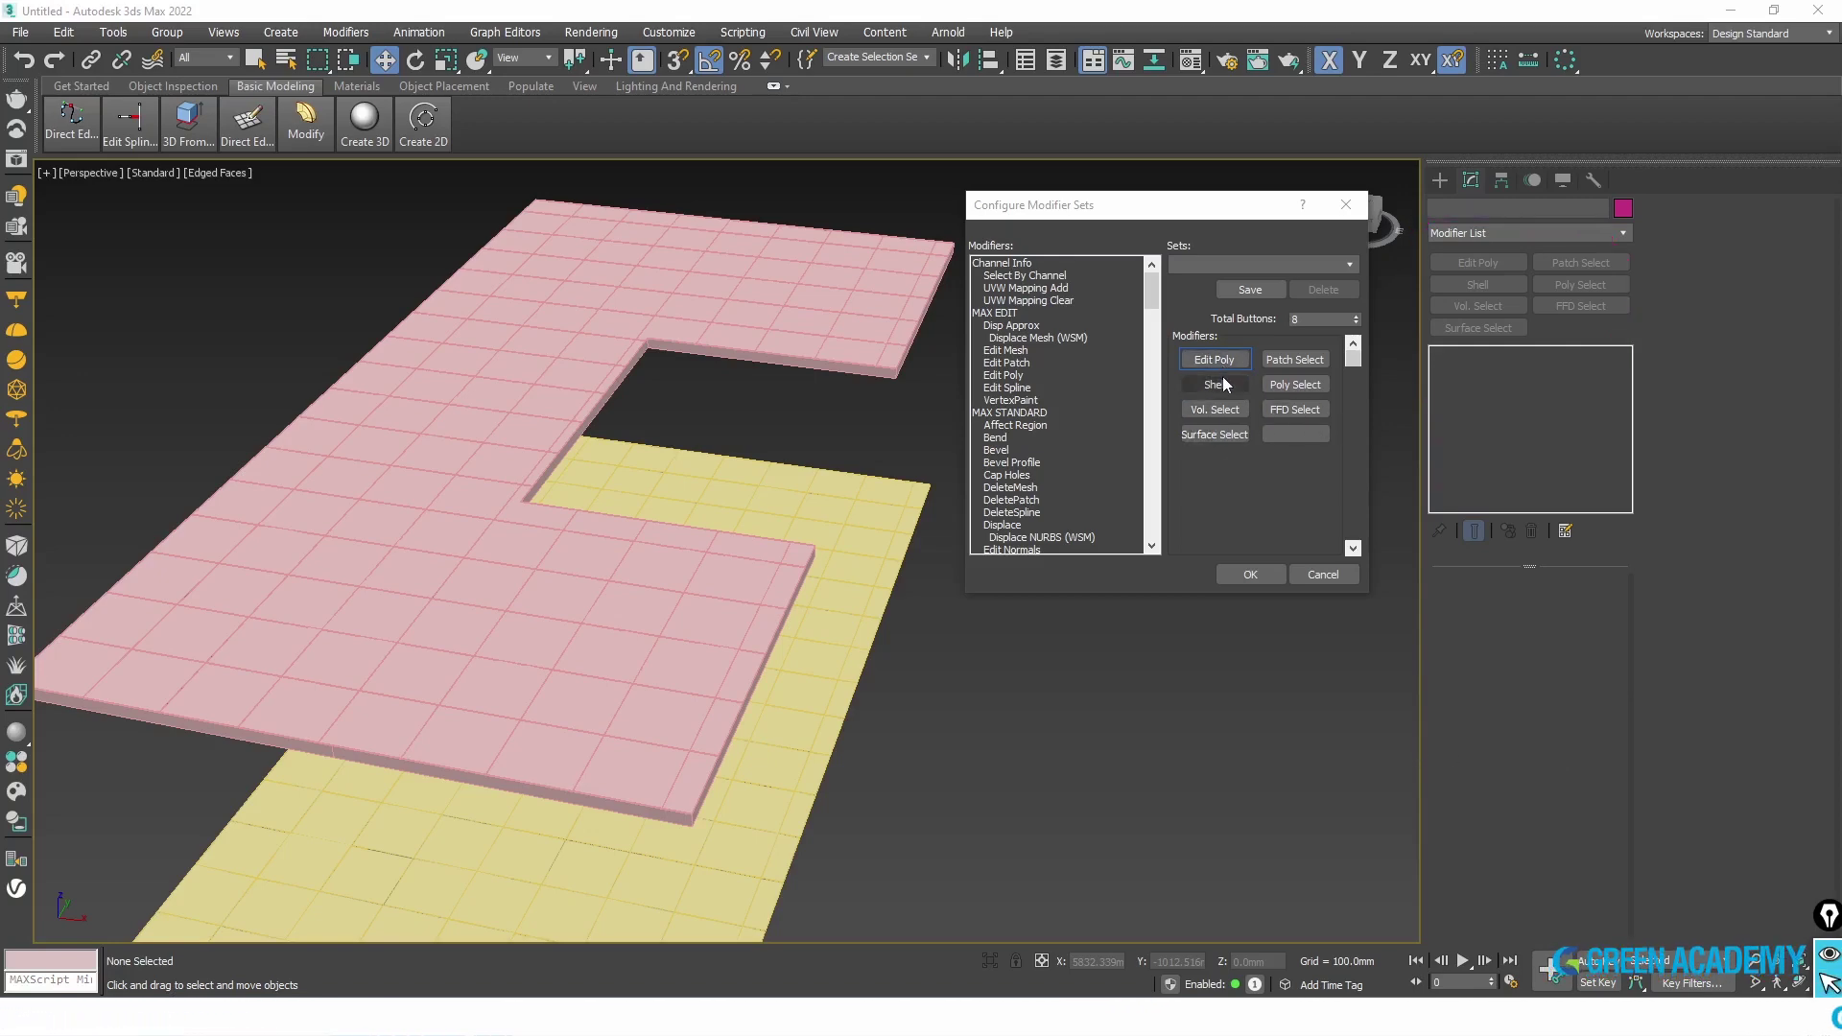
left_click_drag(1254, 313, 1255, 474)
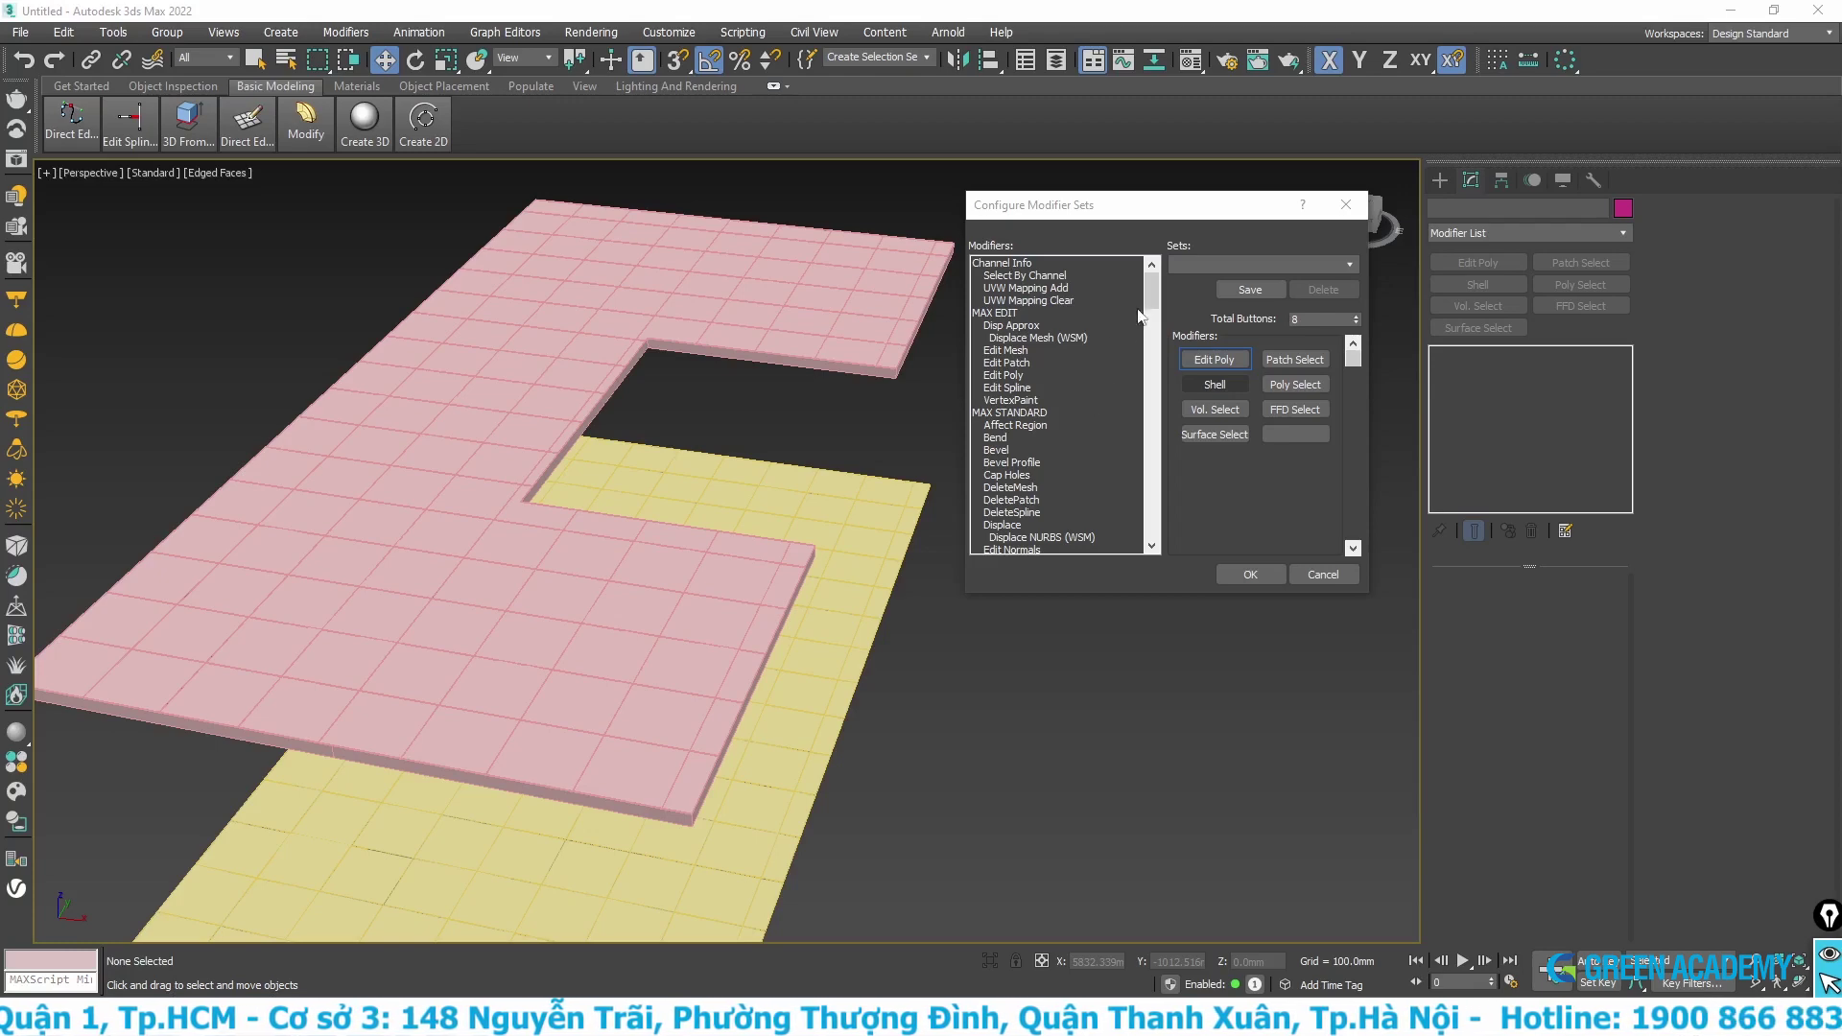
left_click_drag(1153, 304, 1153, 314)
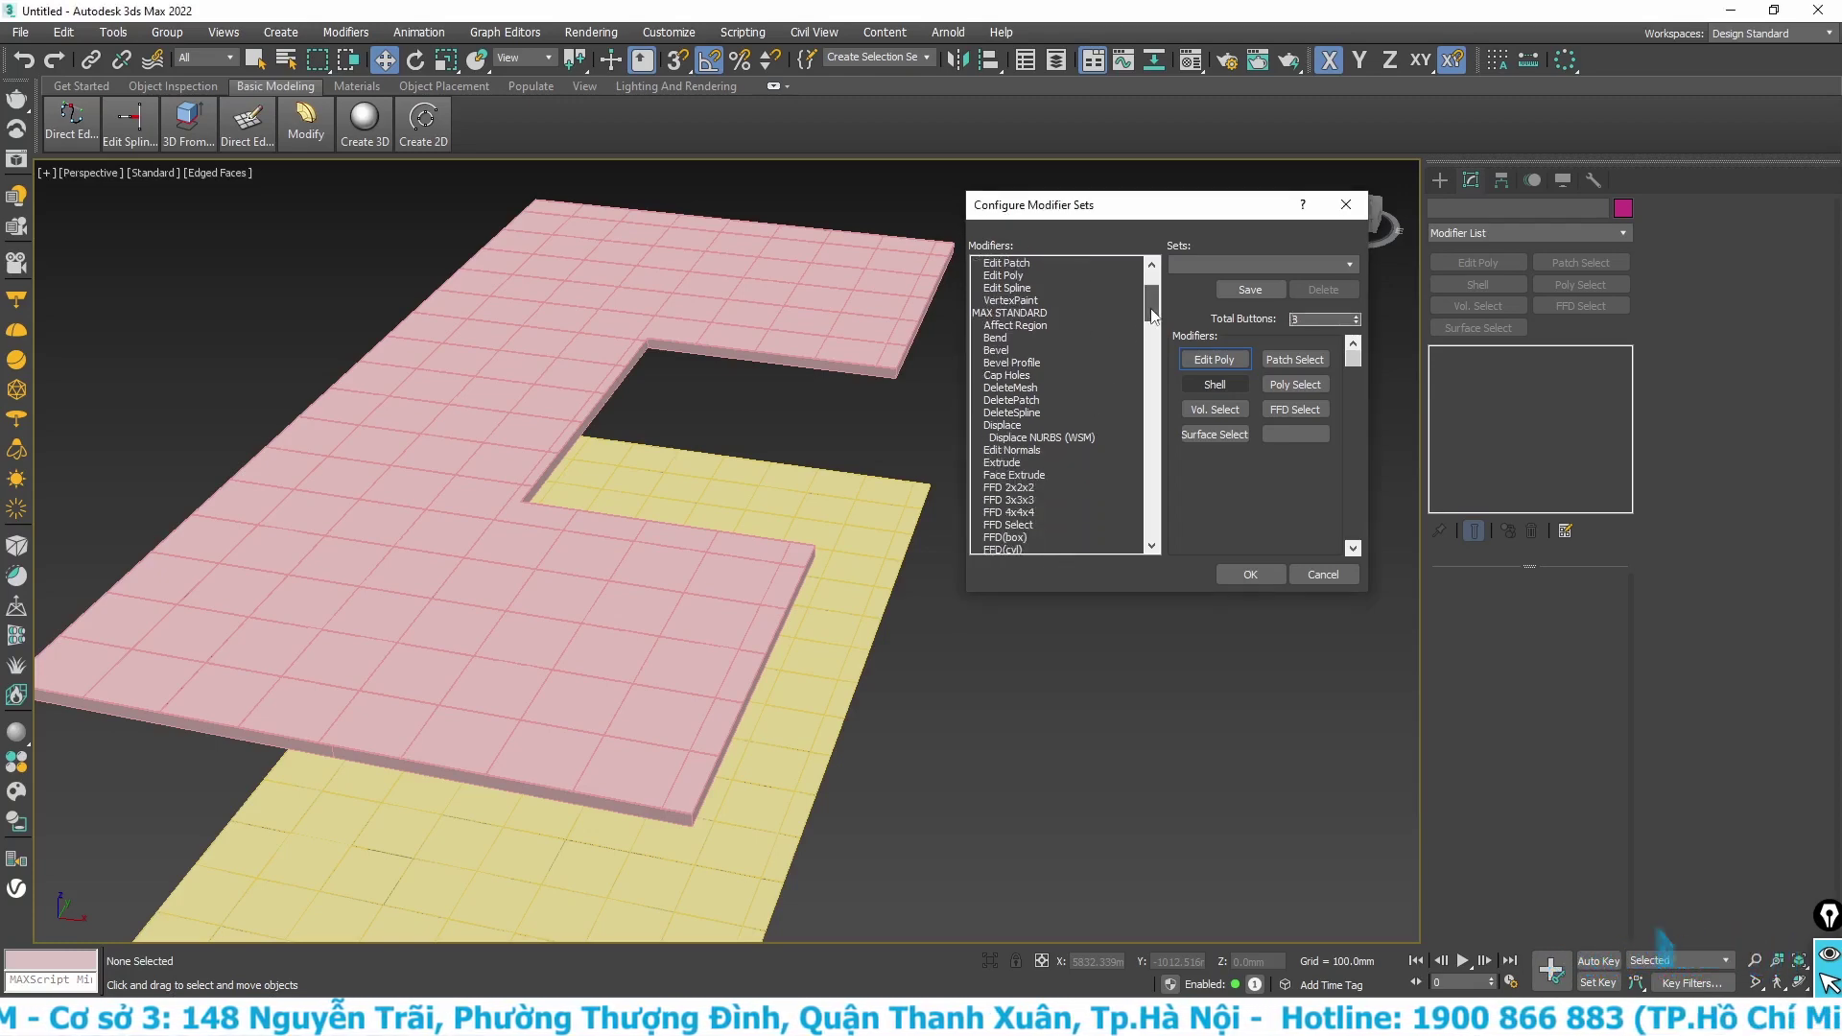
Step: Replace Edit Poly with Extrude and Patch Select with FFD 4x4x4 in the set
left_click(1010, 463)
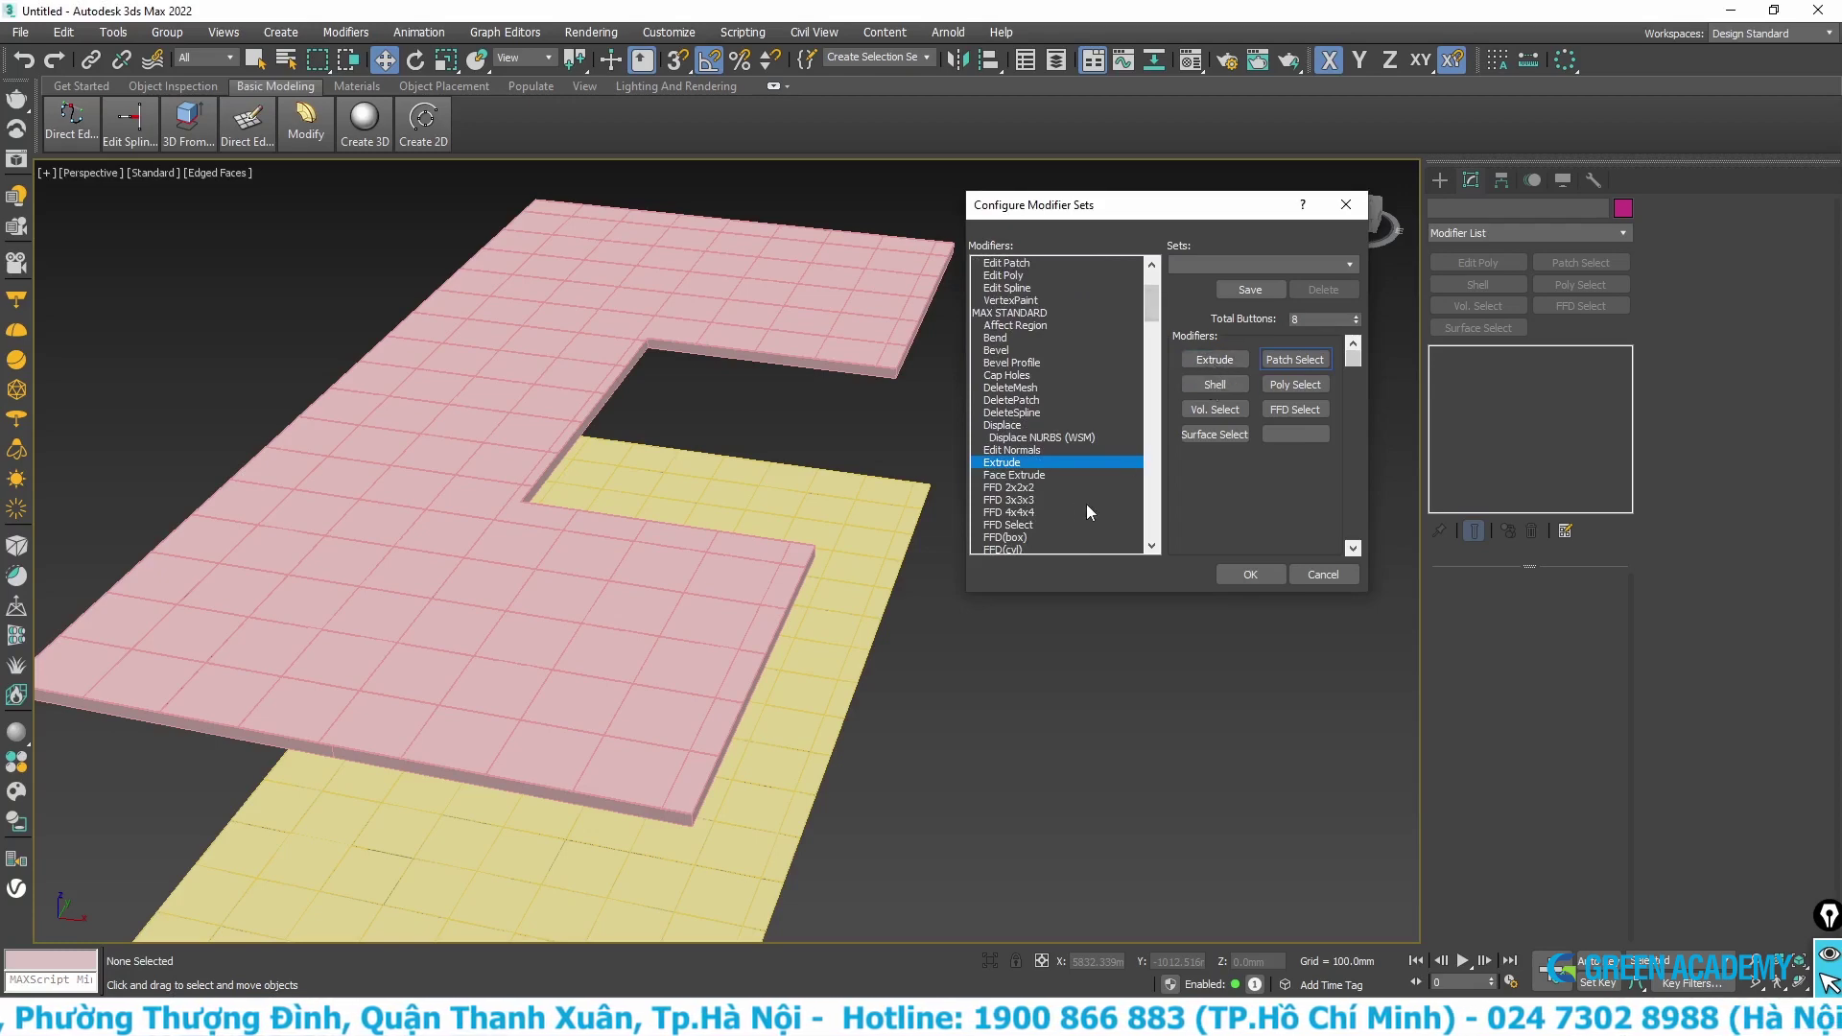
left_click(1008, 512)
left_click(1295, 358)
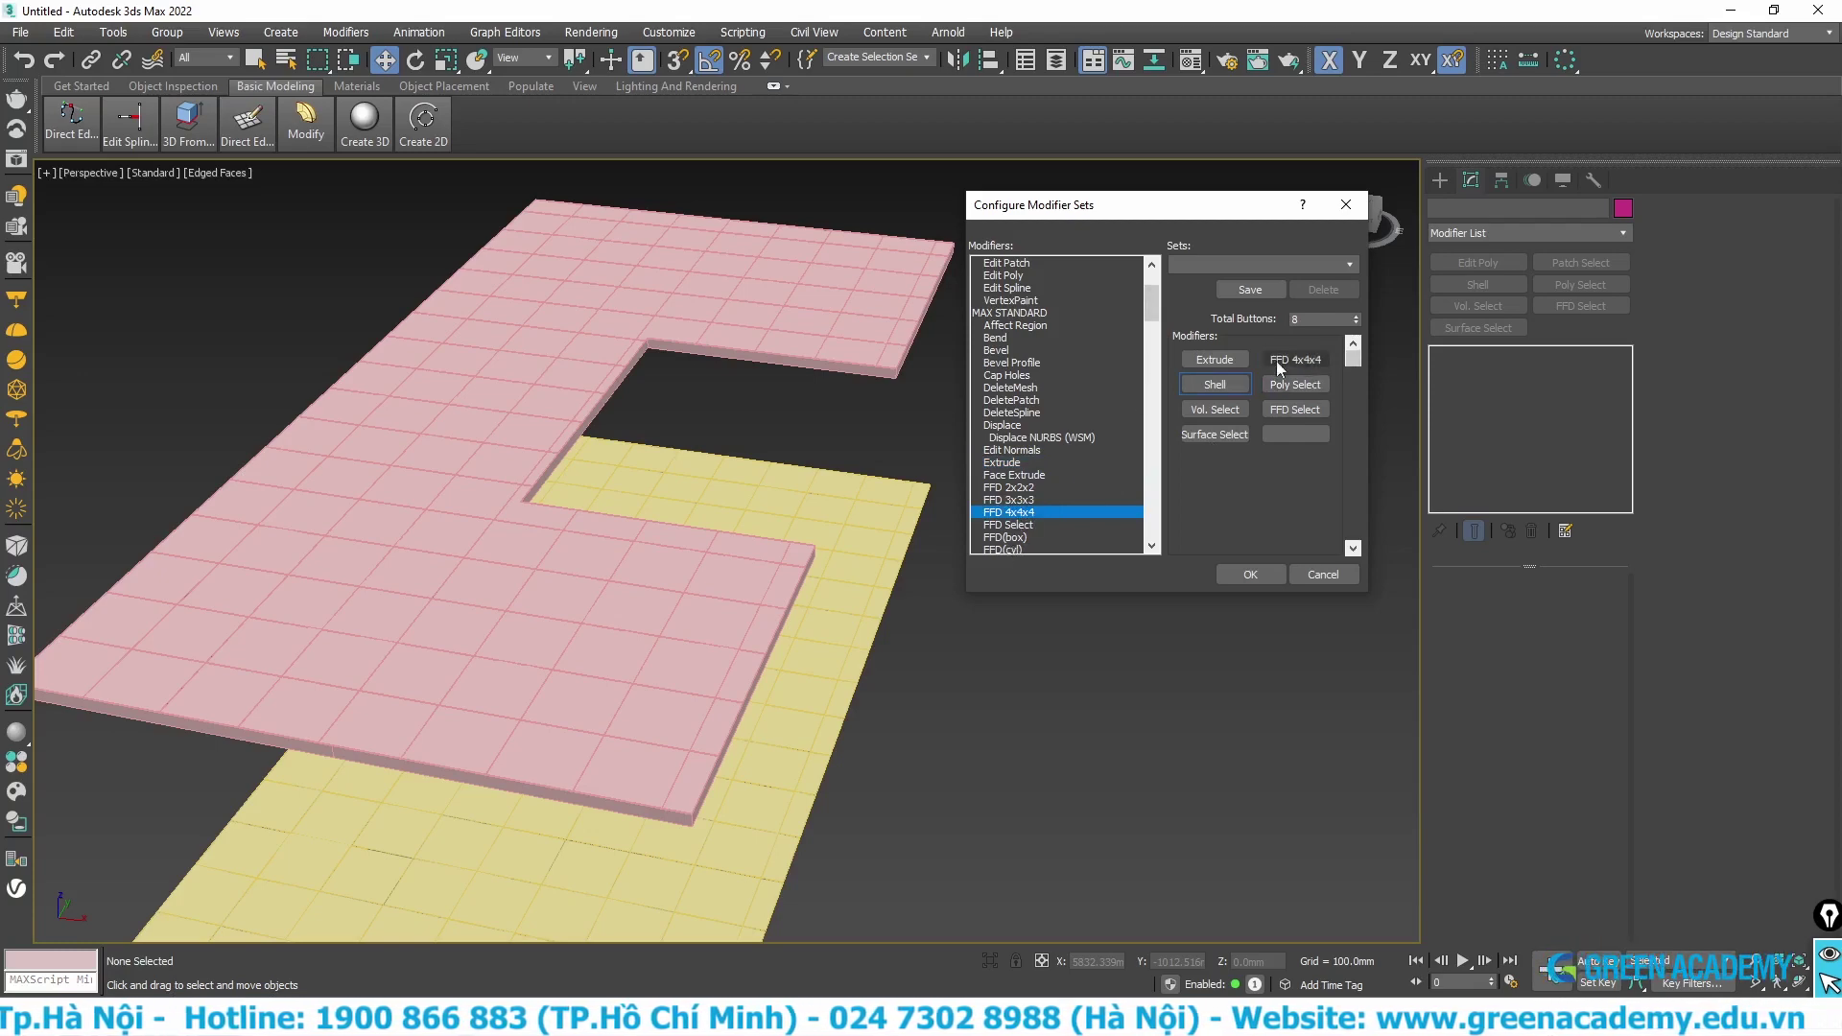
left_click(1193, 412)
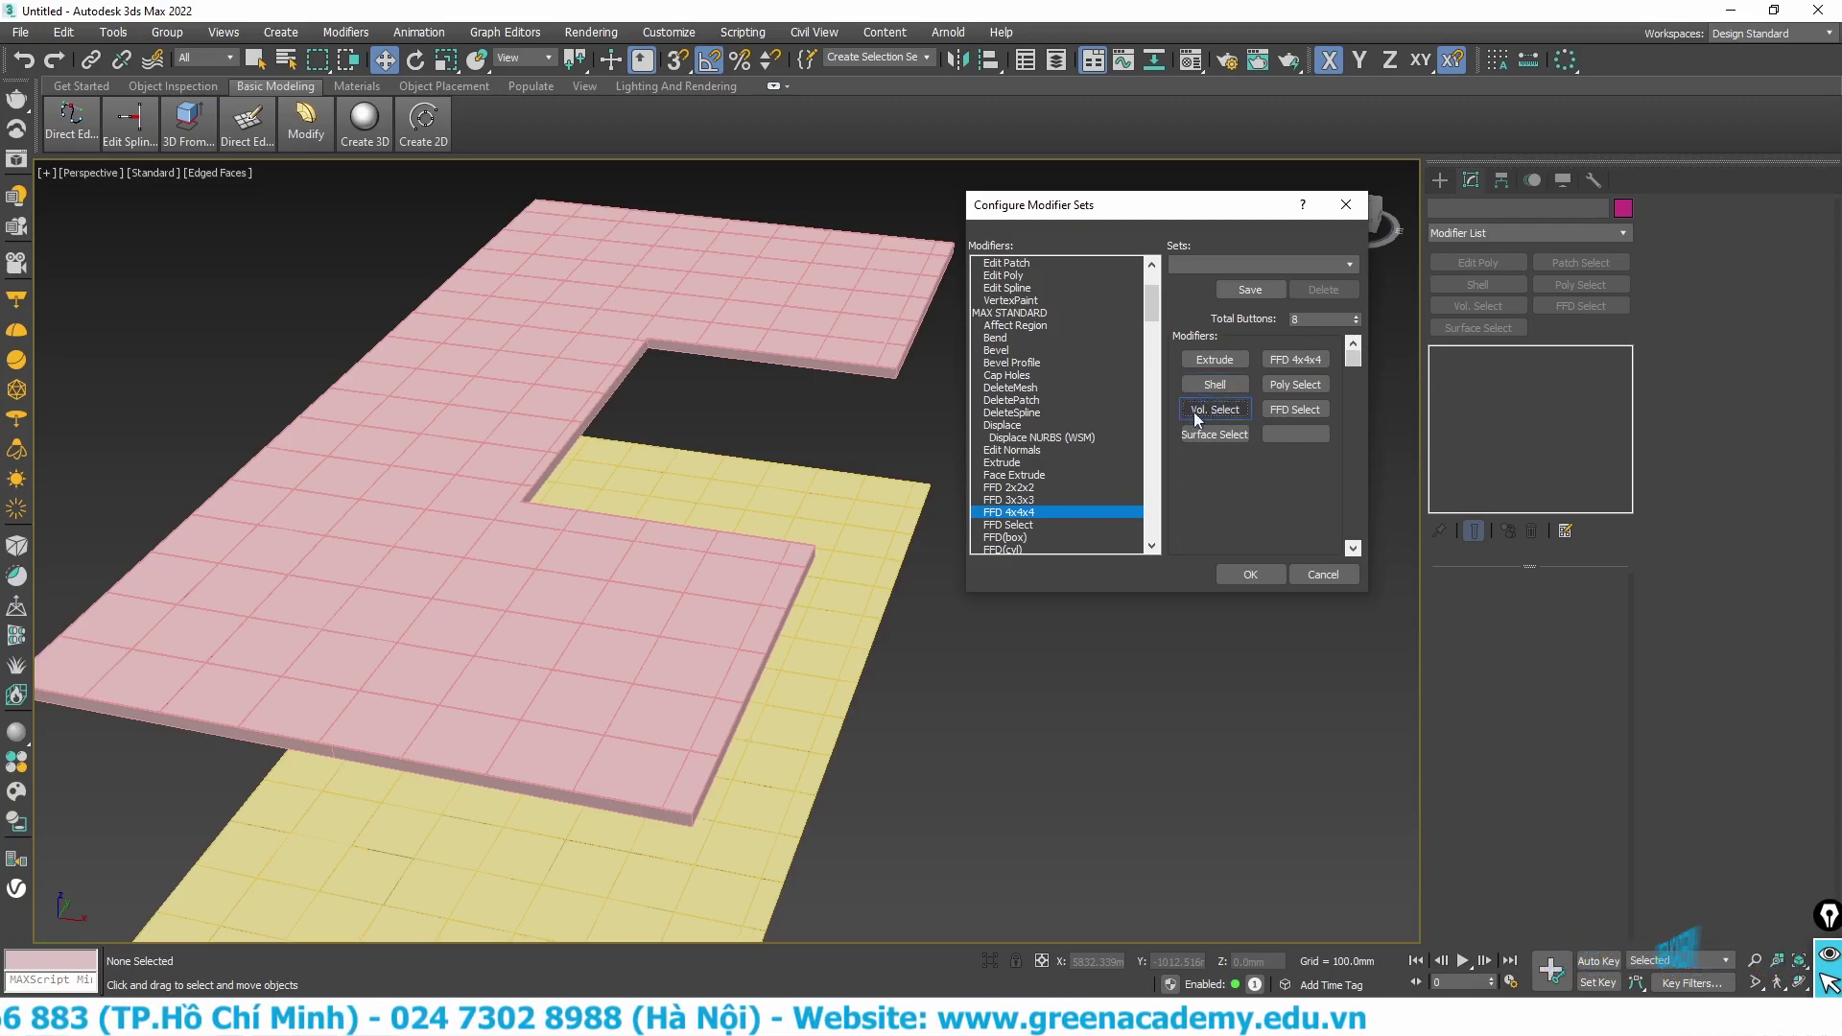
left_click_drag(1153, 305, 1148, 355)
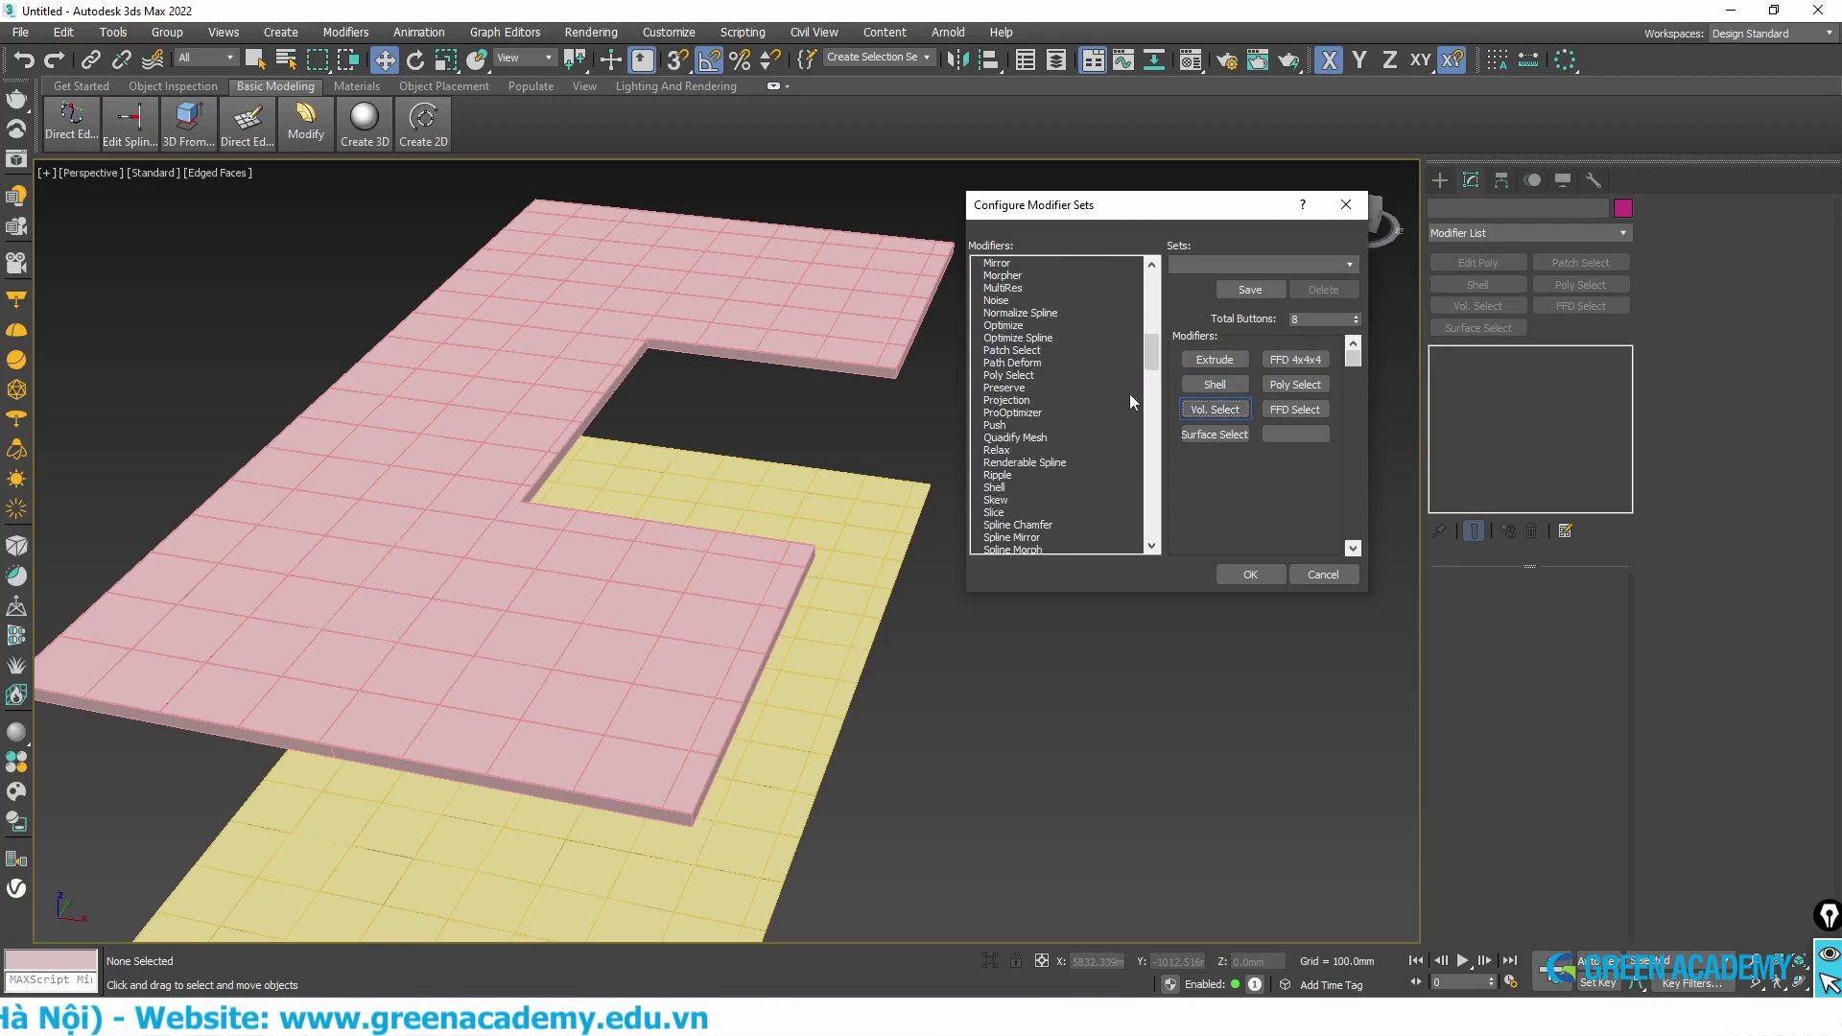
scroll(1027, 474, "down", 5)
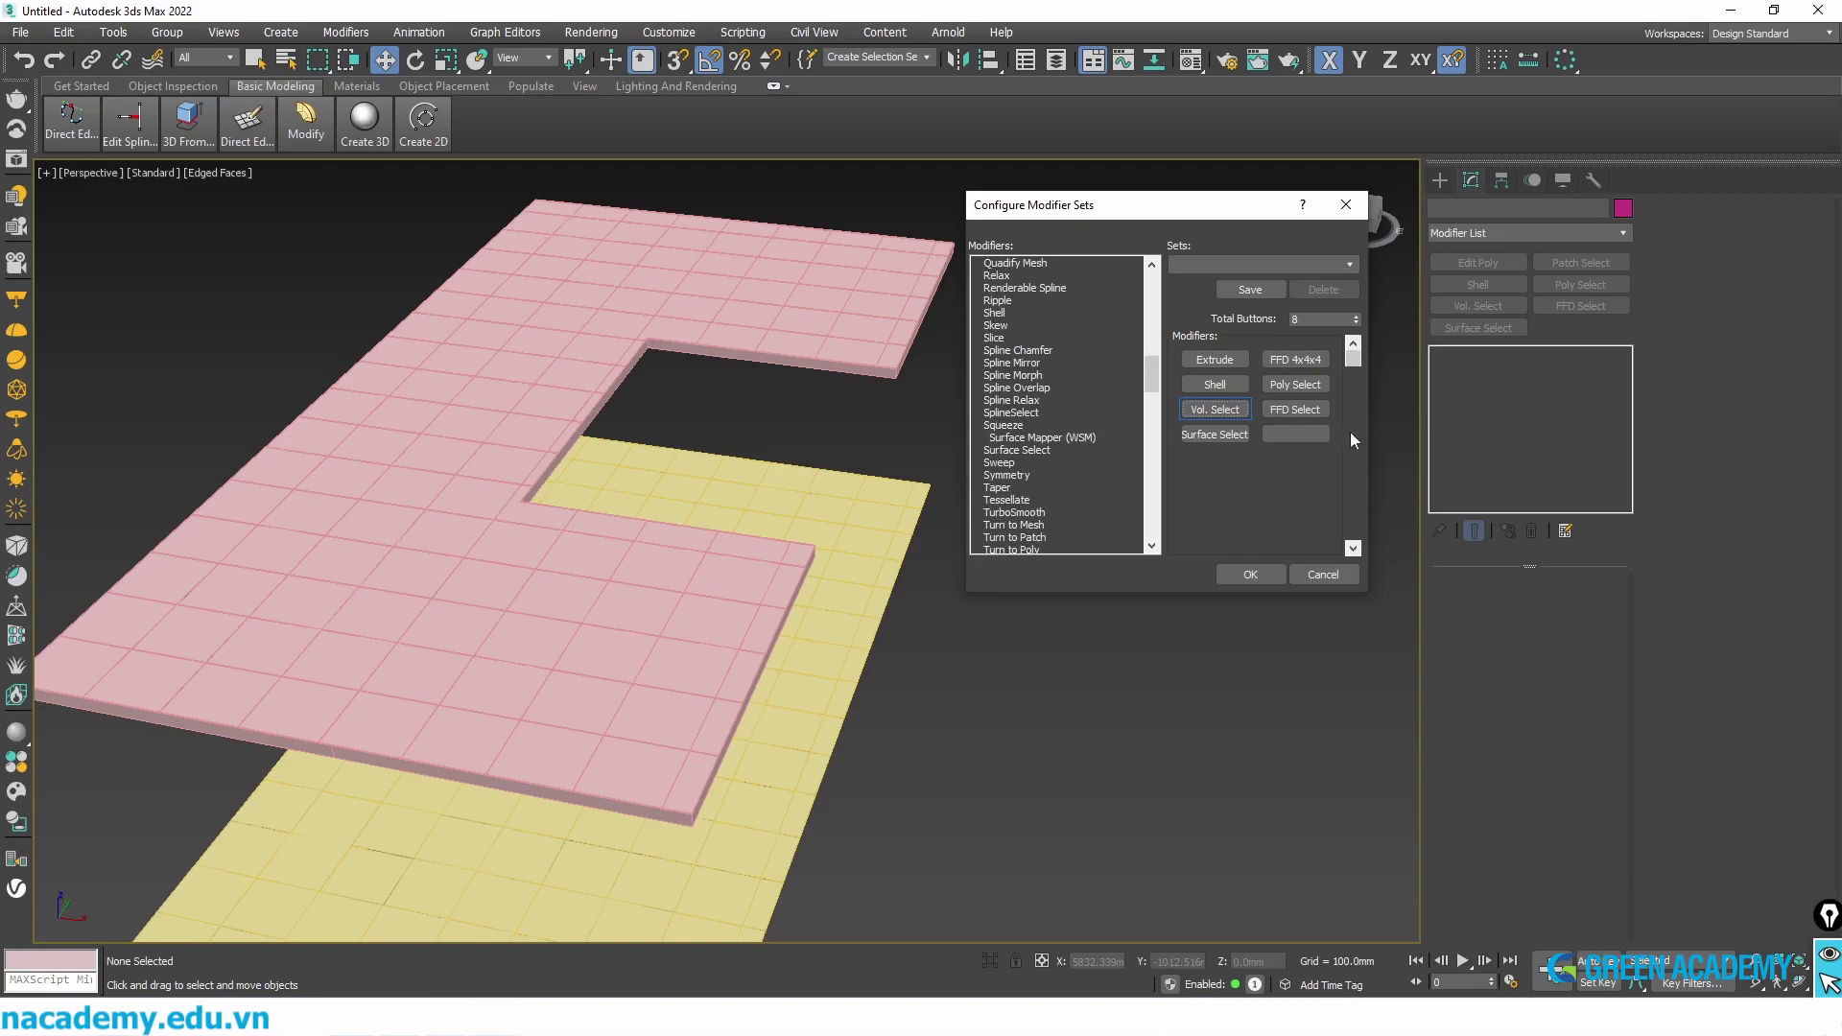
Step: Put TurboSmooth in place of Poly Select and UVW Map in the empty eighth slot
left_click(1322, 384)
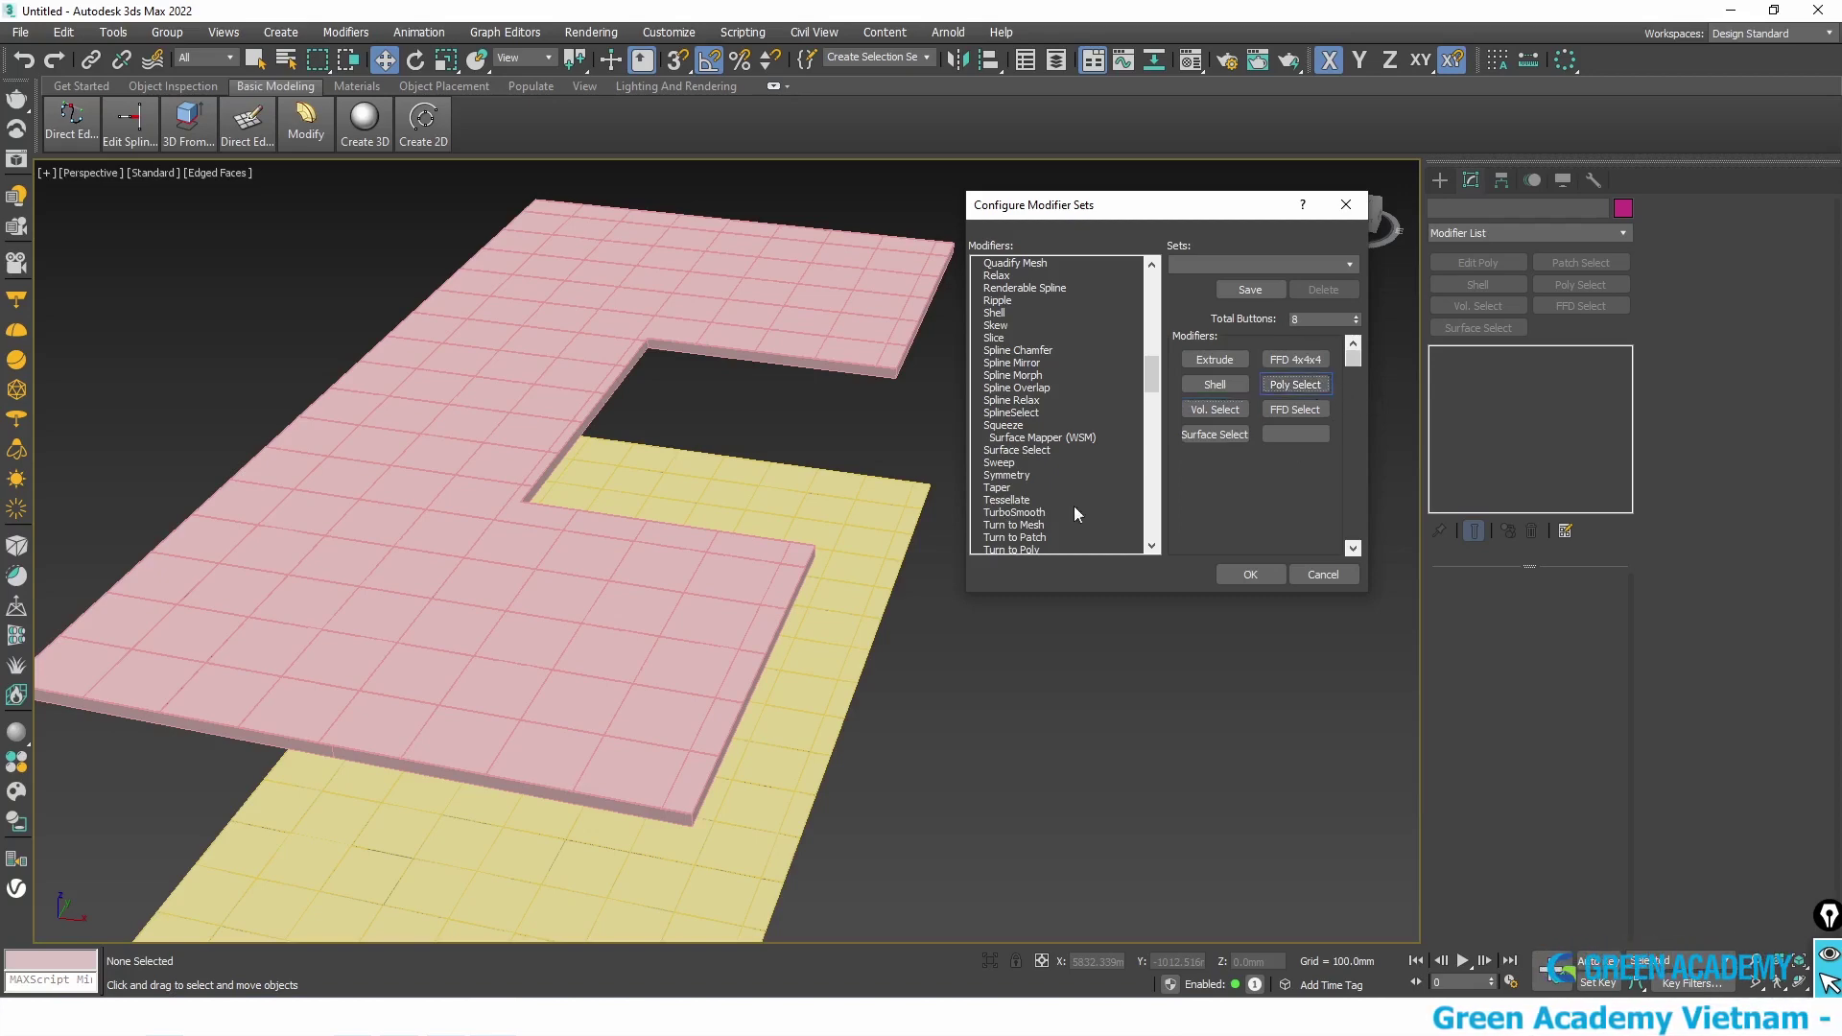
left_click(1003, 514)
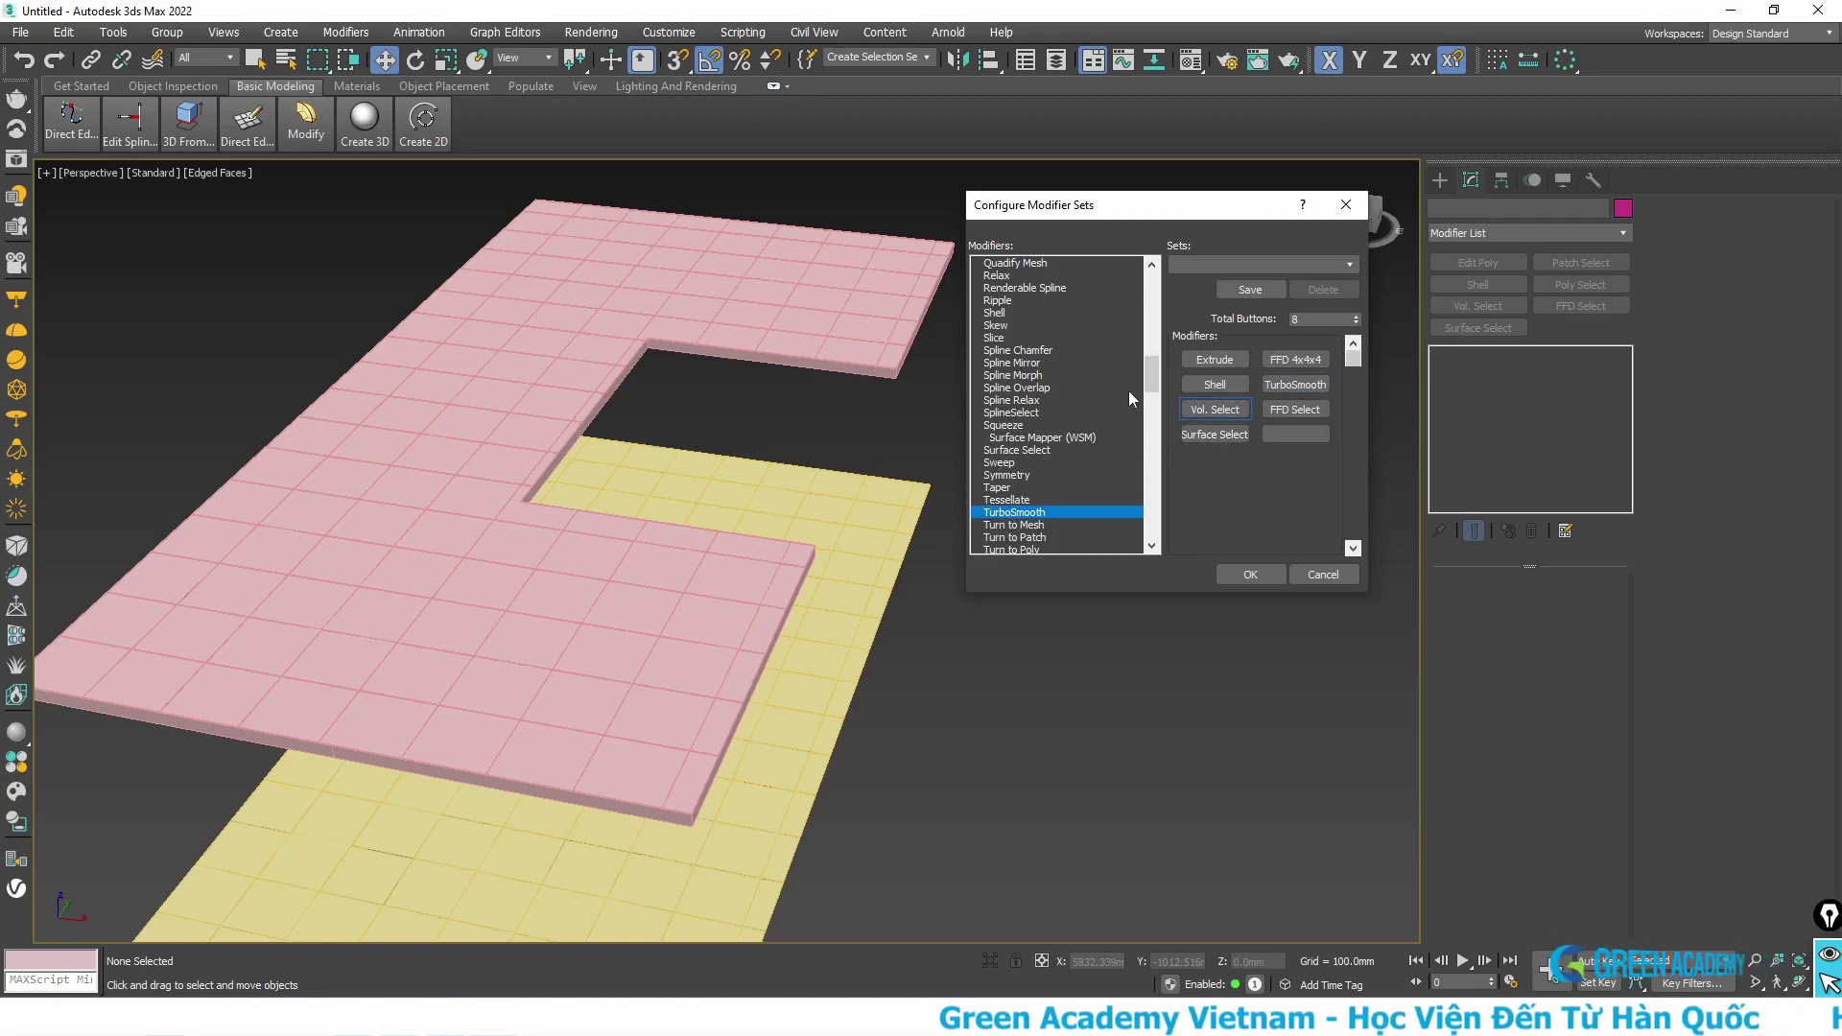
left_click_drag(1148, 380, 1149, 432)
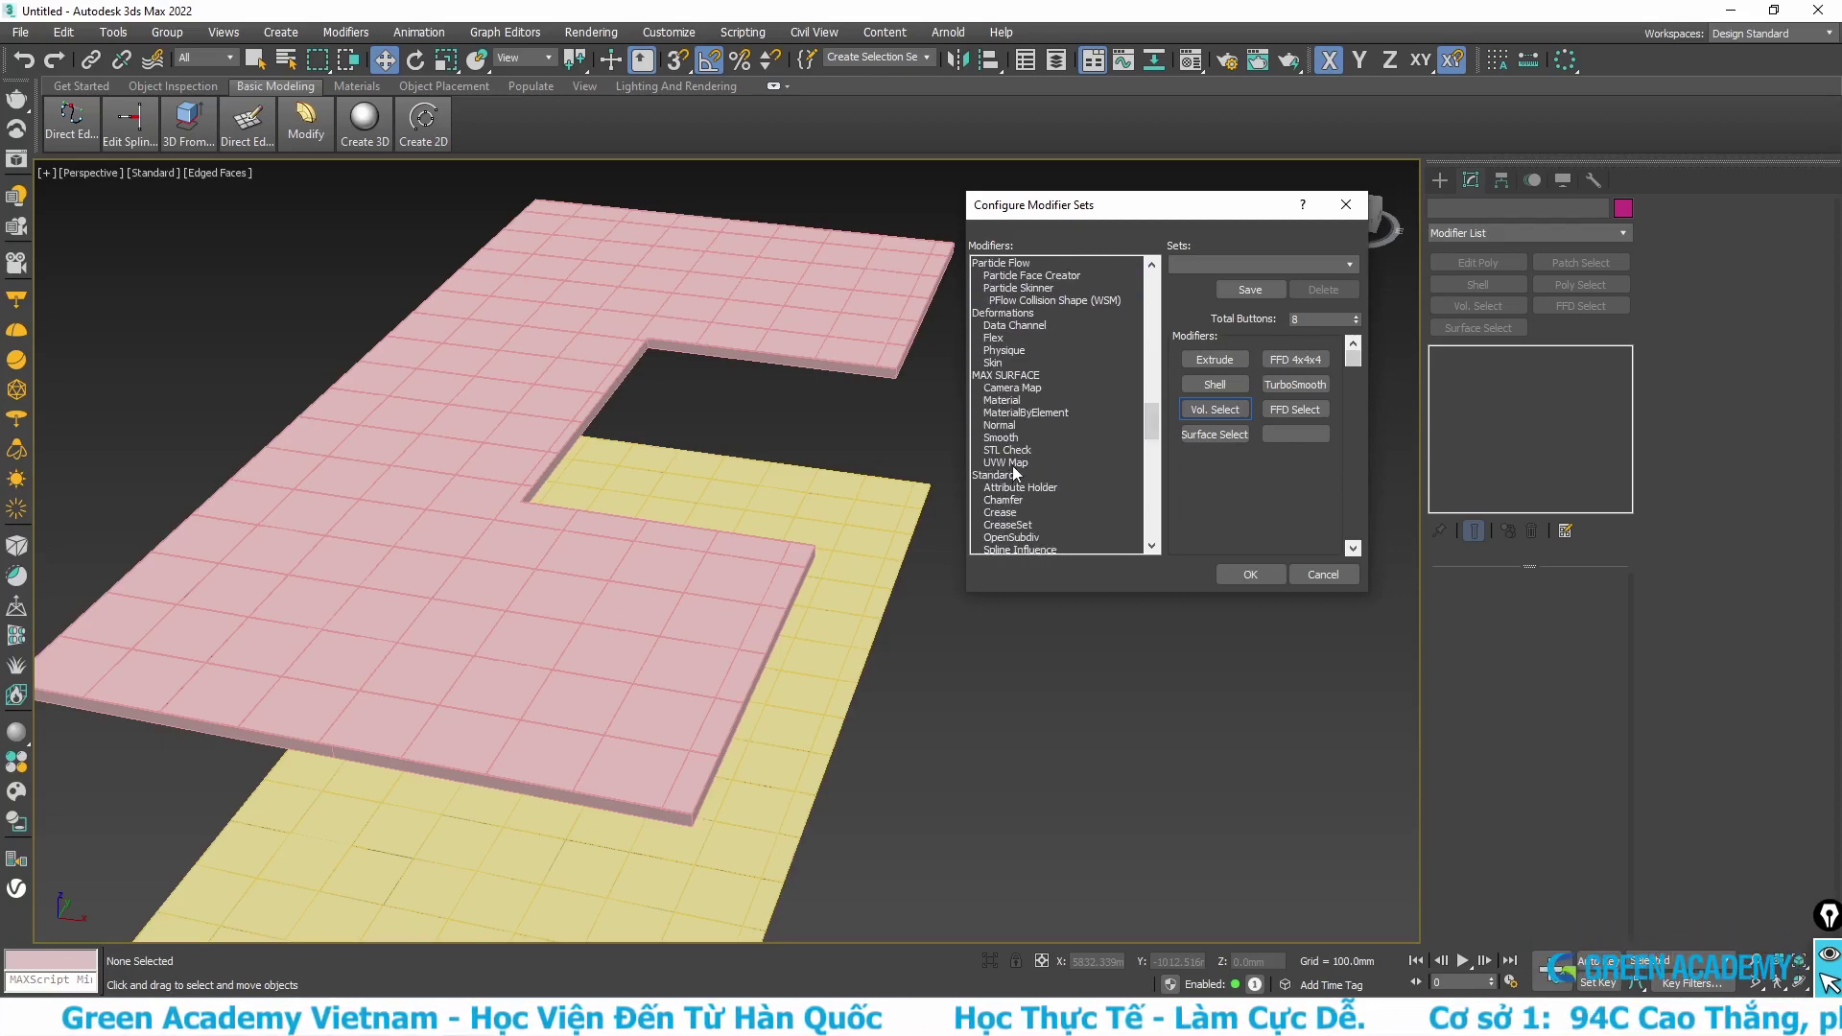
left_click(1295, 434)
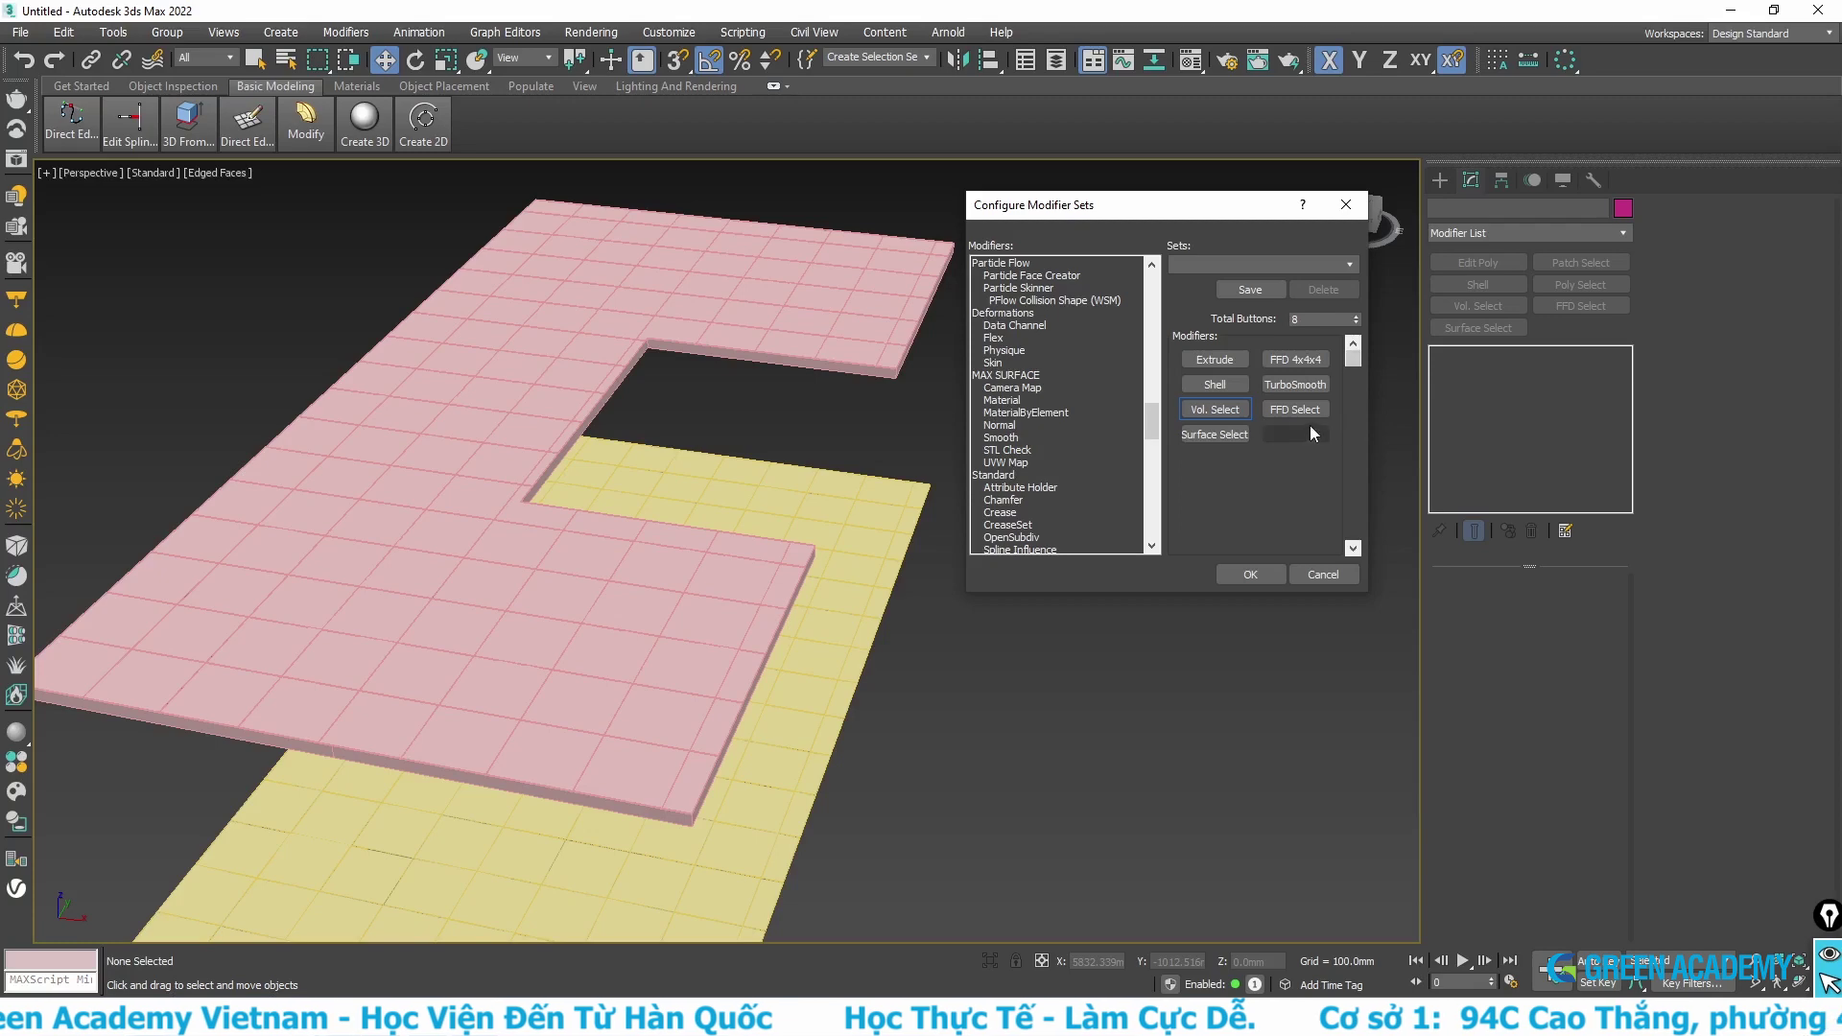
left_click(1015, 464)
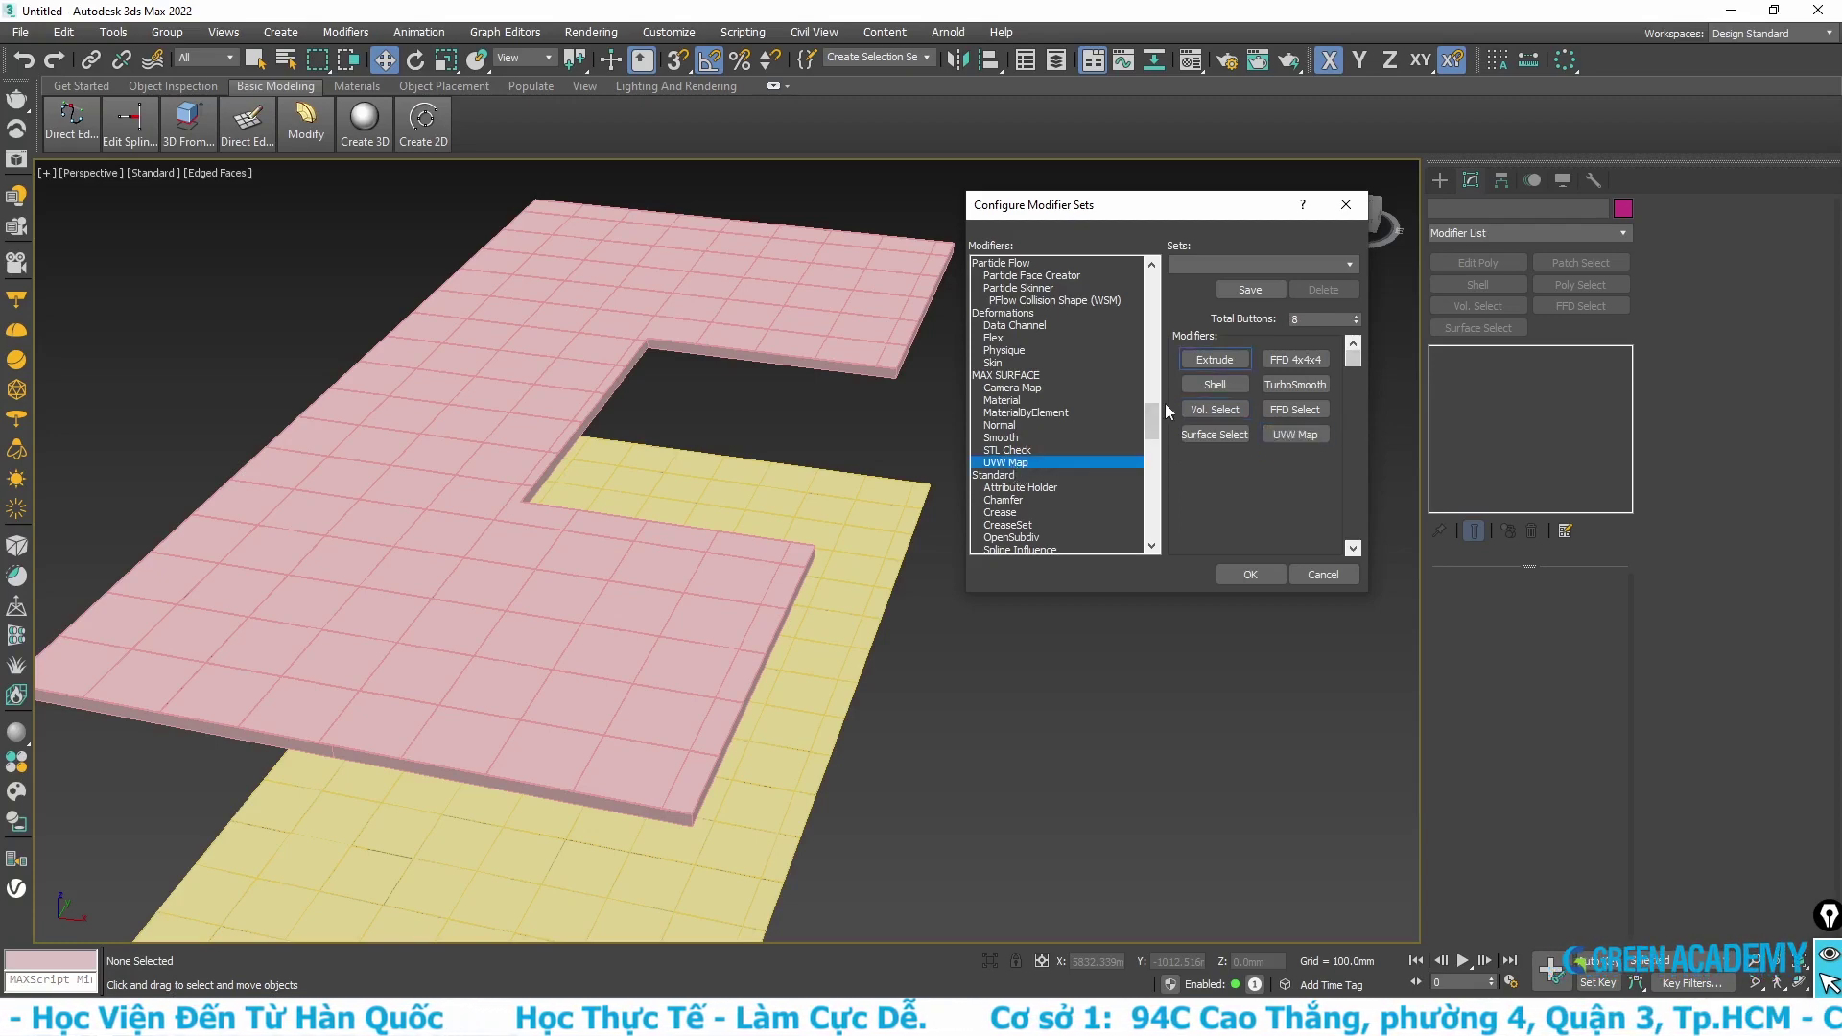
left_click_drag(1153, 420, 1155, 451)
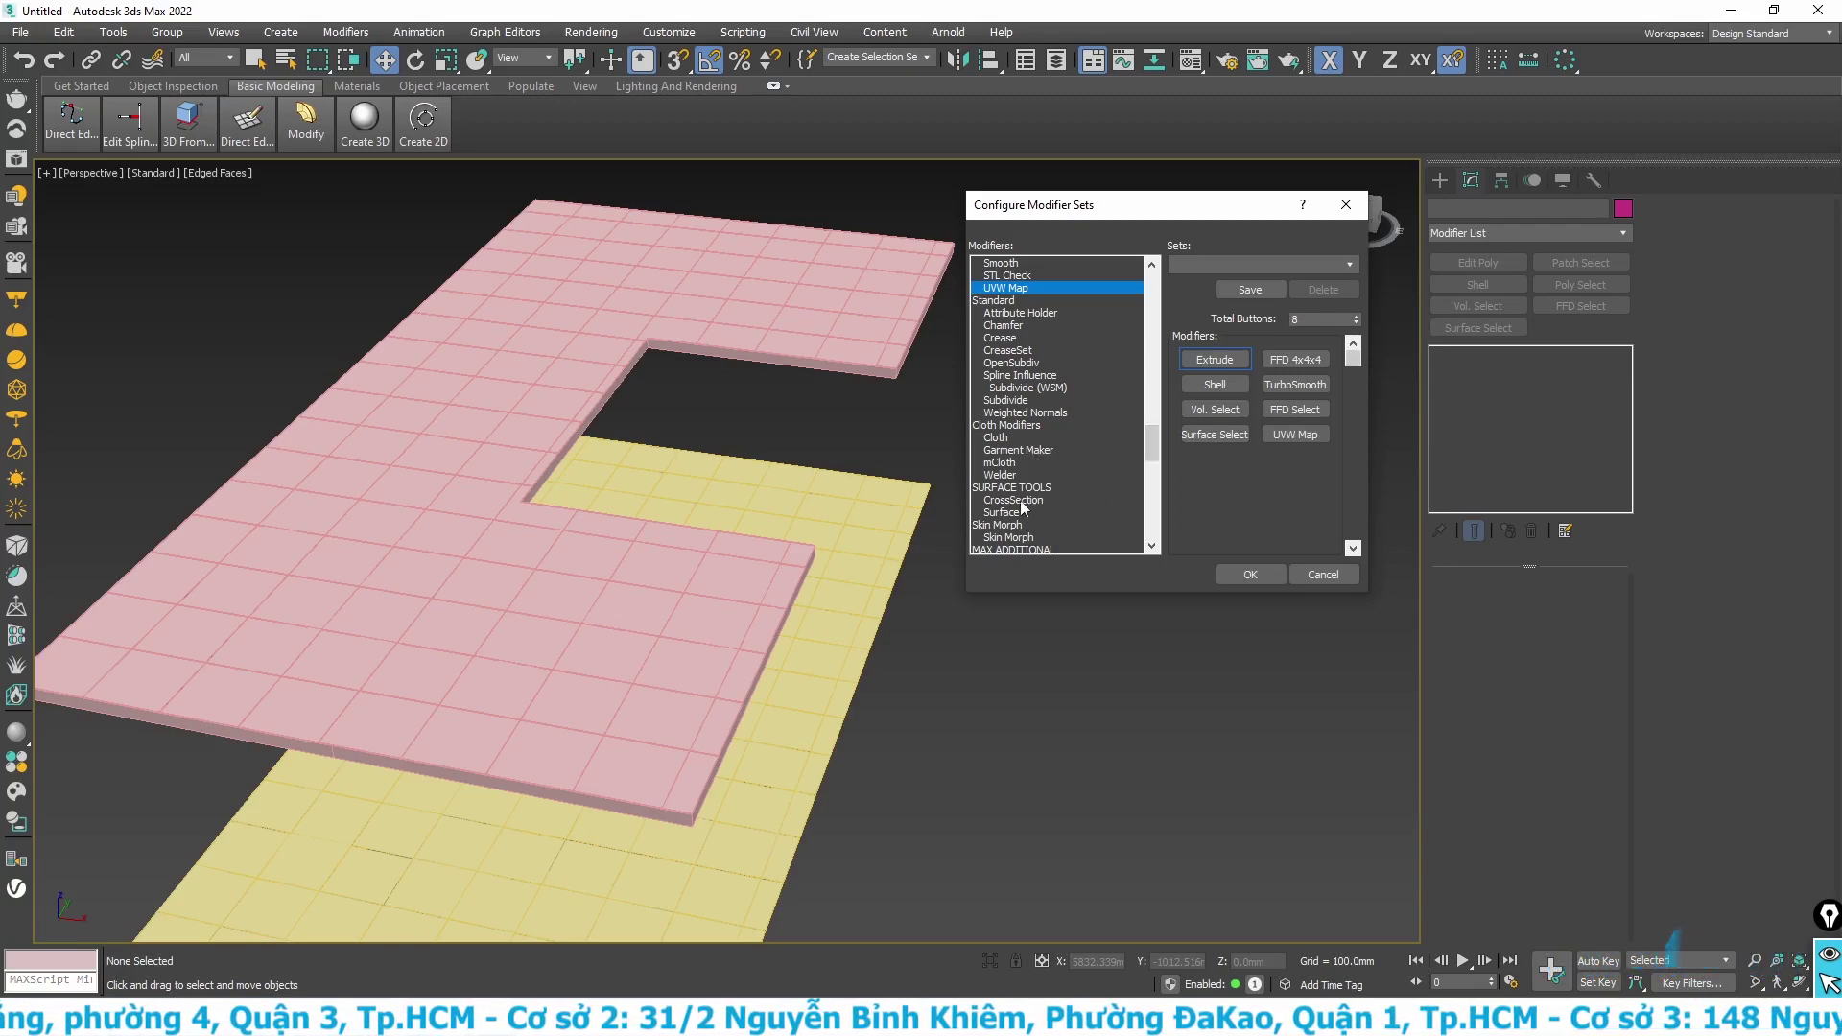
Step: Assign Surface, CrossSection and FloorGenerator to set slots and apply the set with OK
left_click(1215, 409)
left_click(1011, 514)
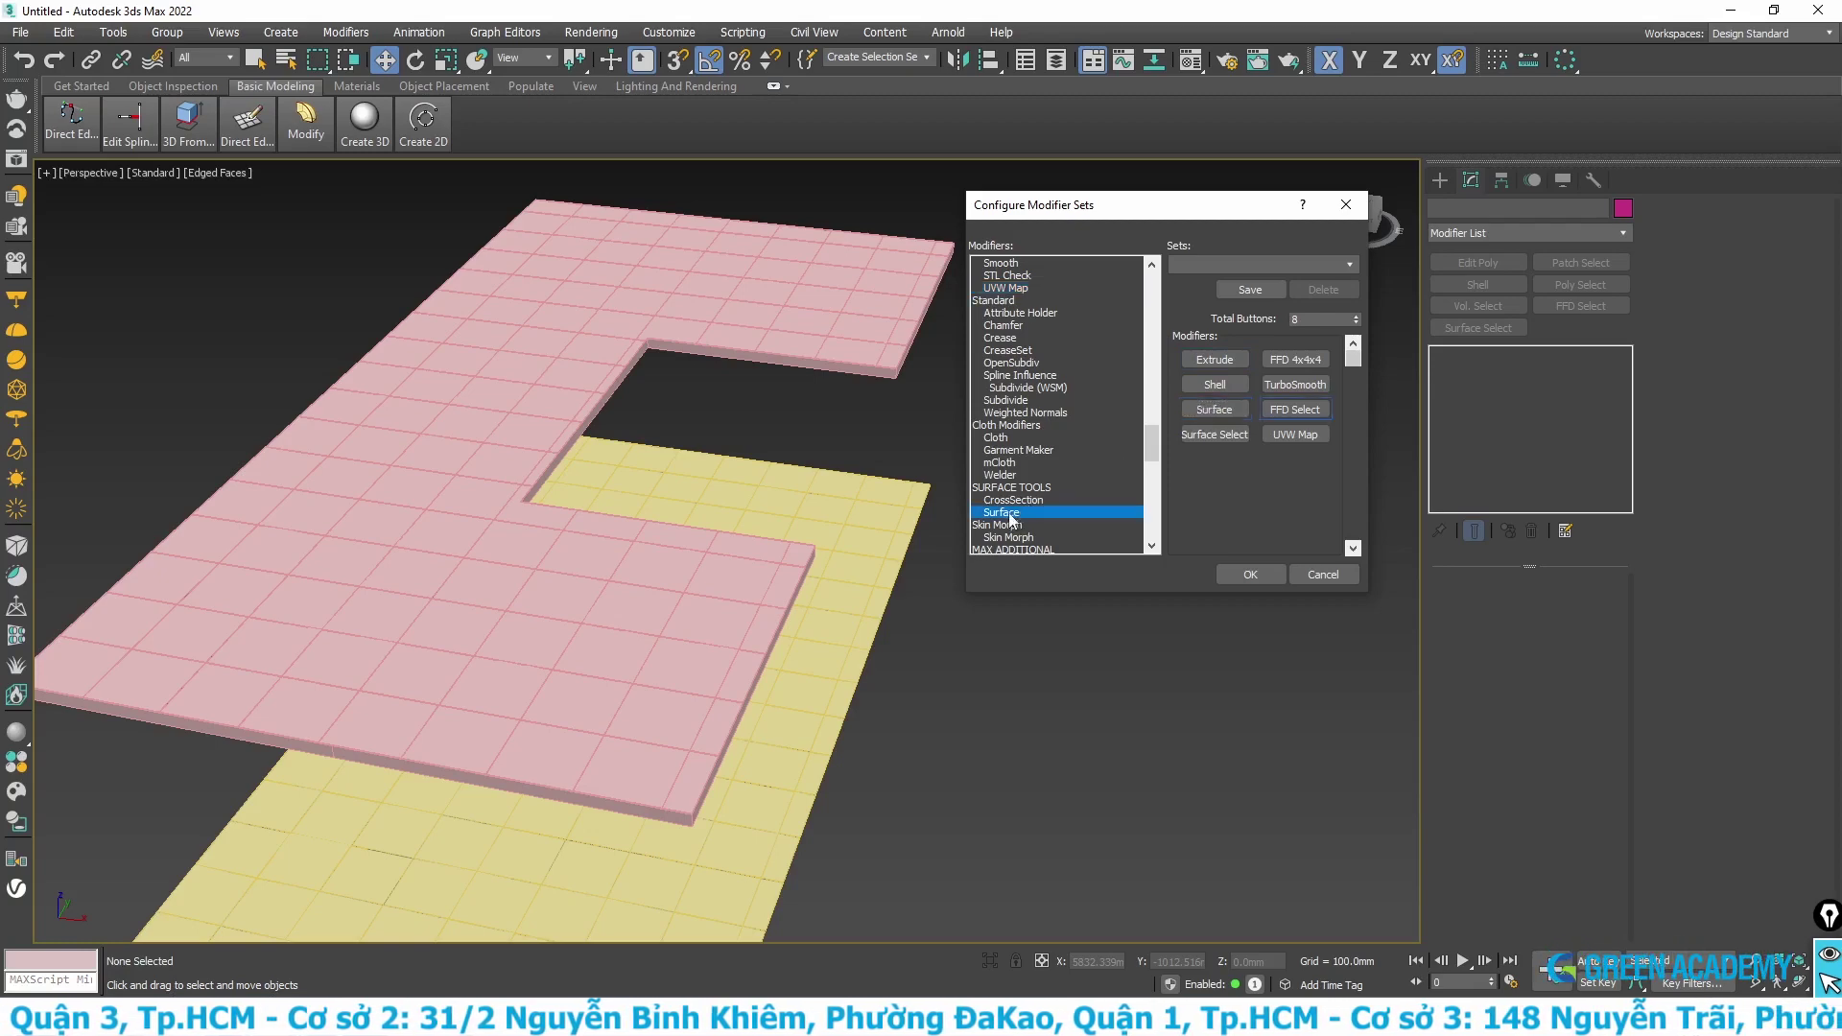
left_click(1205, 435)
left_click(1023, 500)
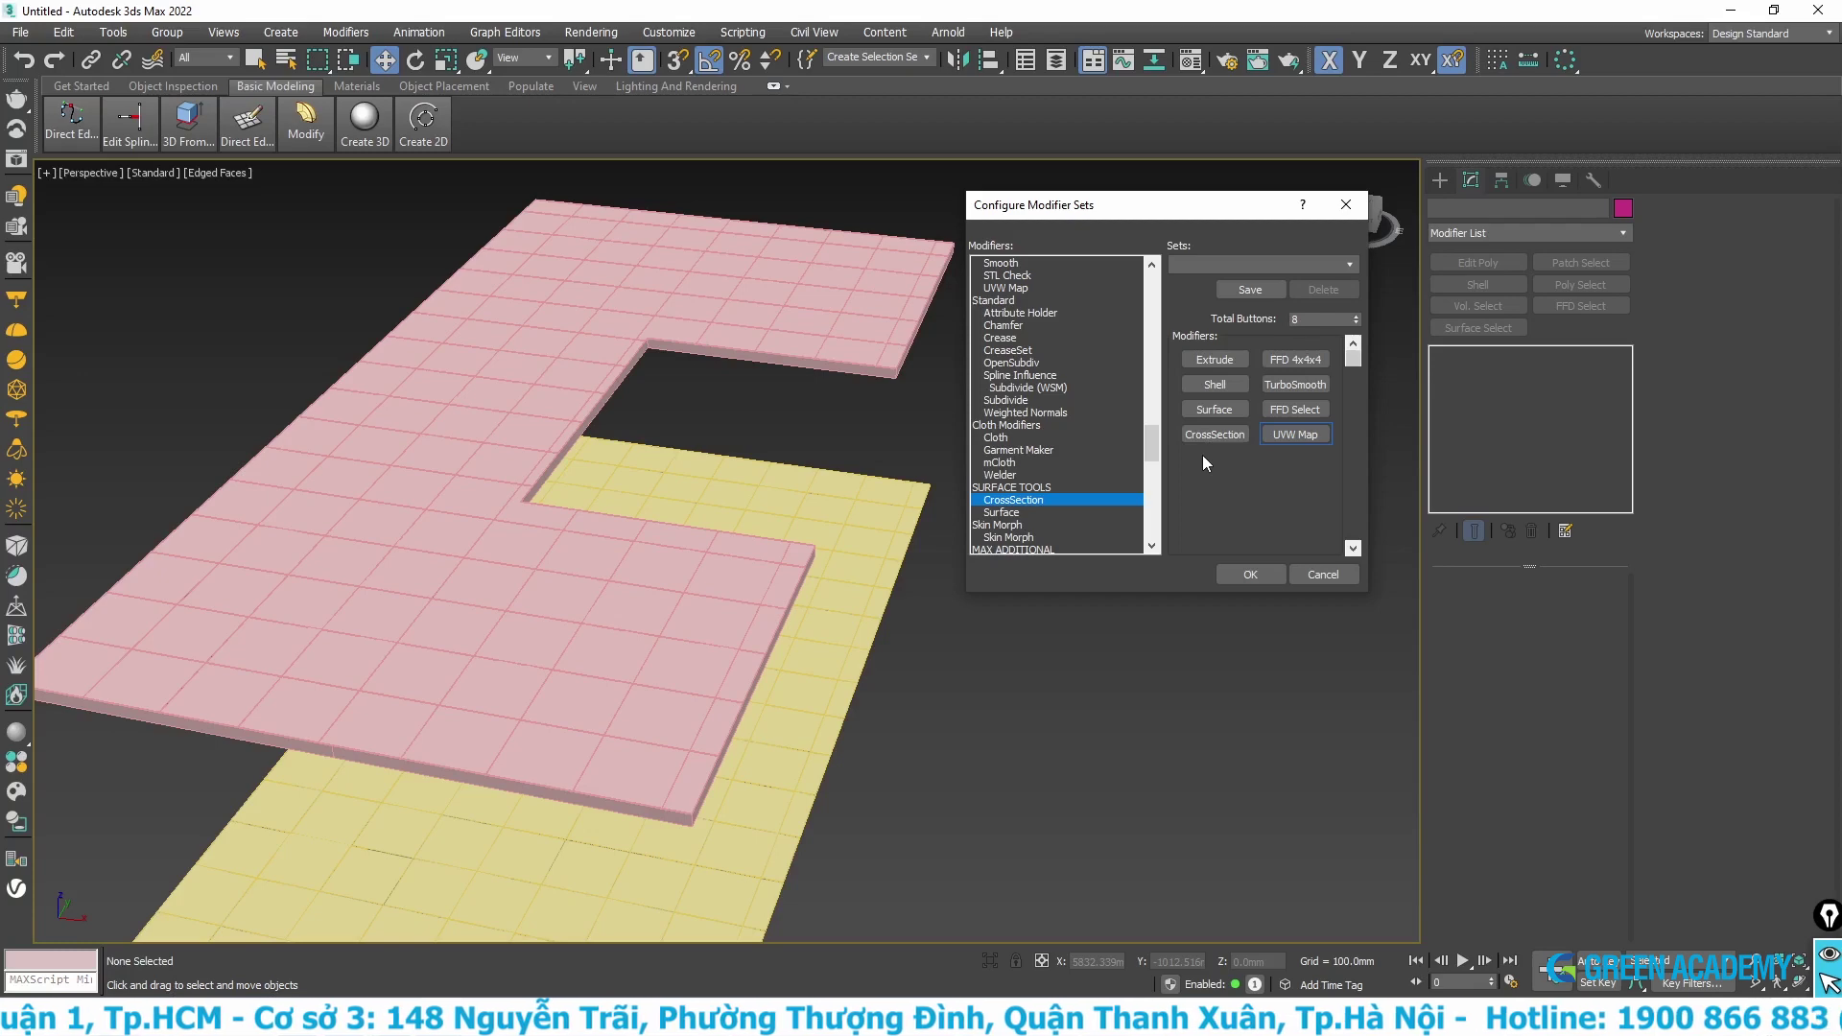
left_click(1301, 410)
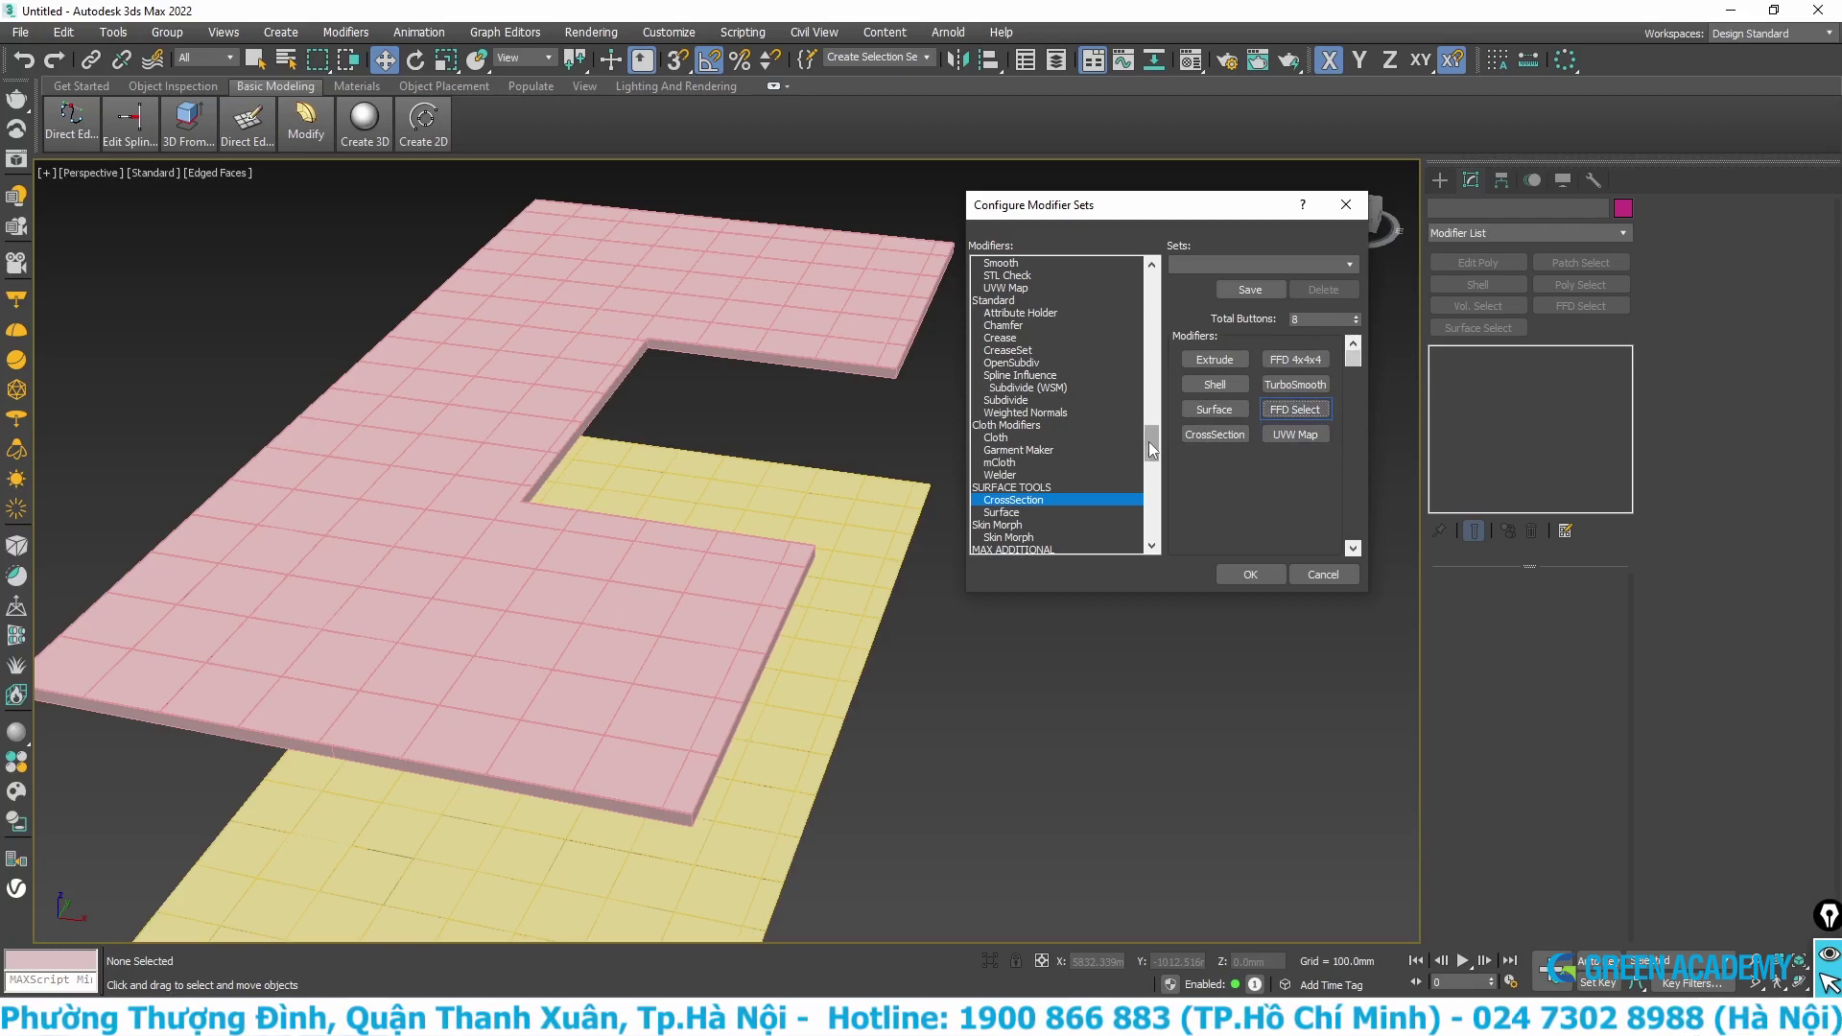
mouse_move(1149, 441)
left_mouse_down()
mouse_move(1149, 492)
mouse_move(1295, 410)
left_mouse_up()
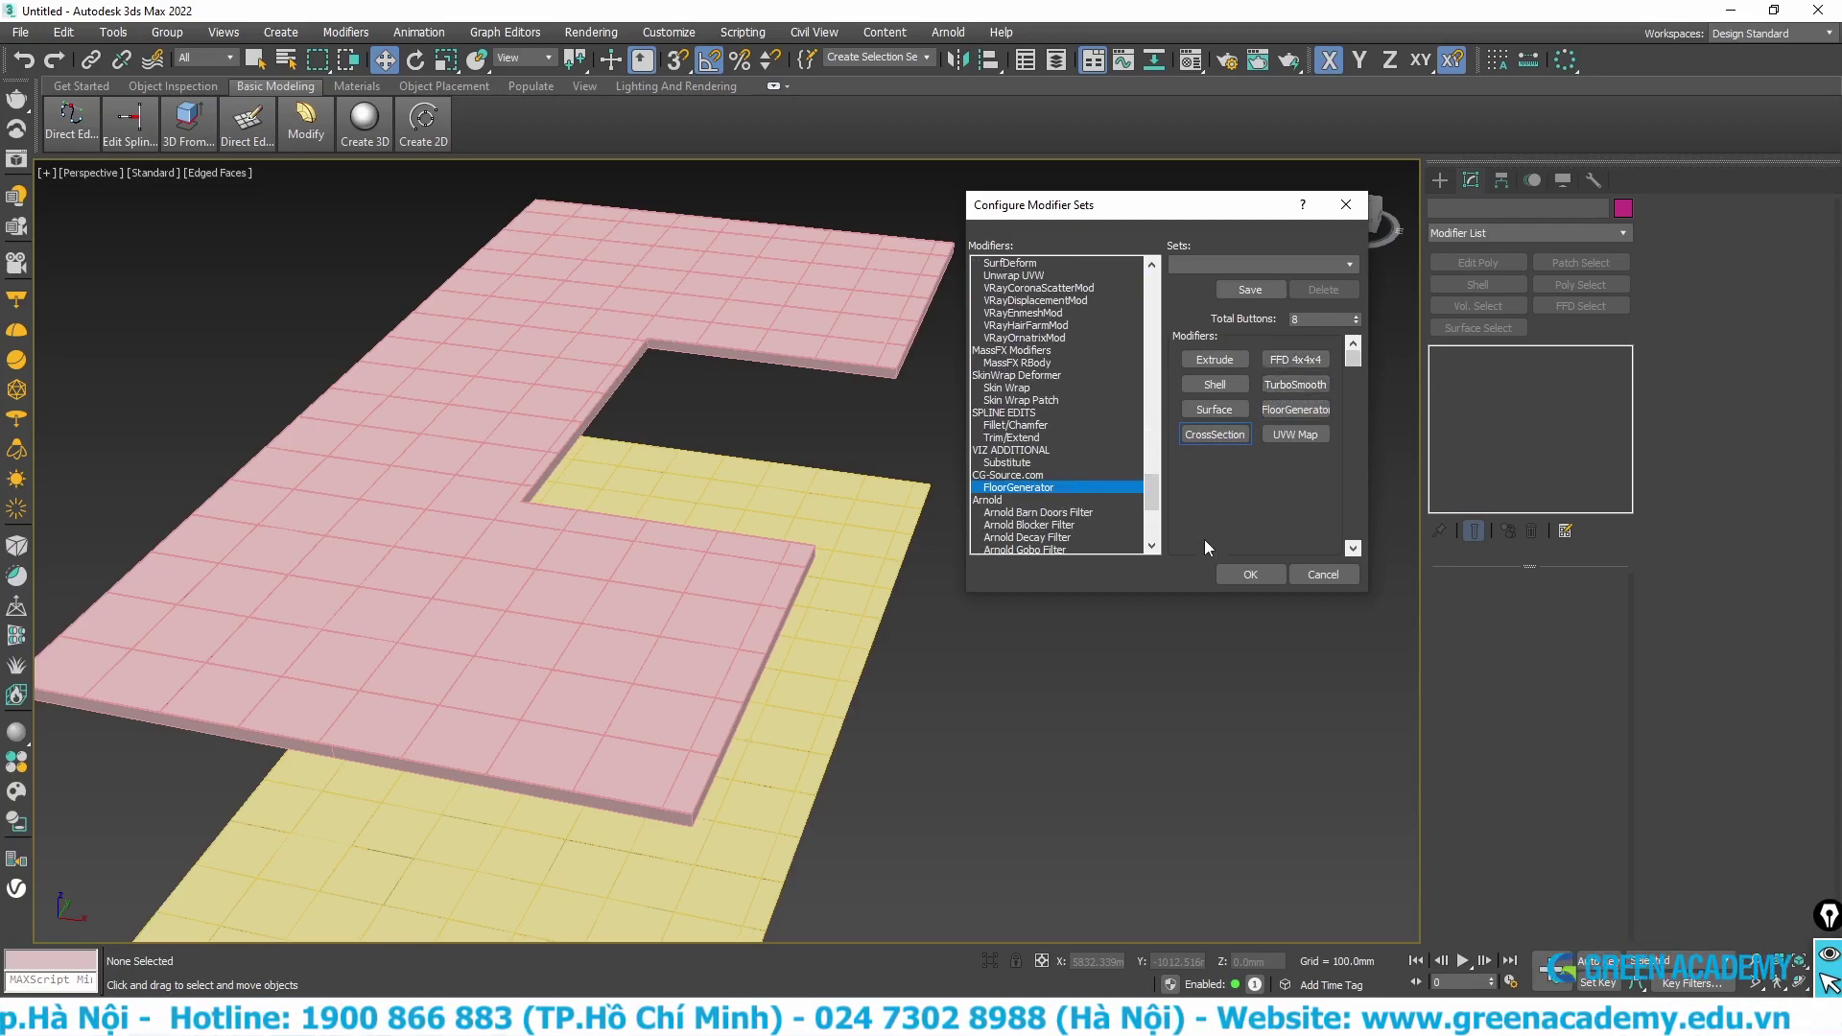
left_click(1234, 574)
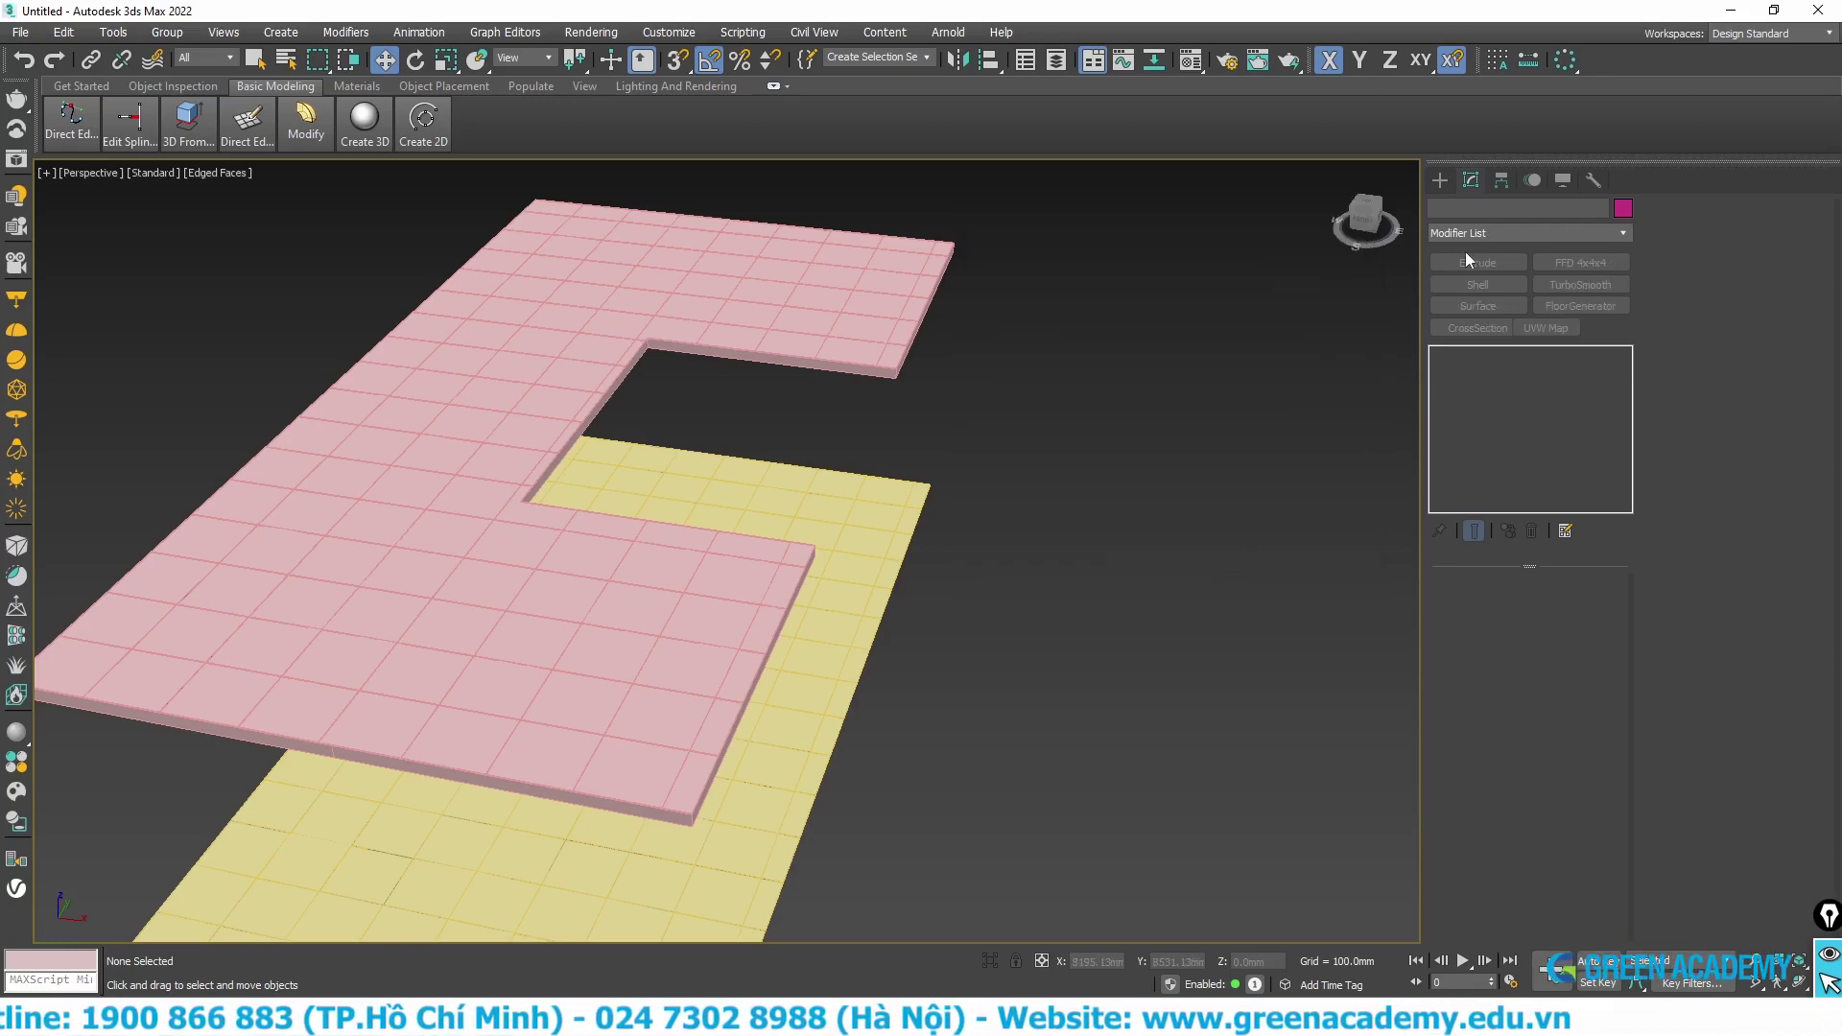
left_click(806, 543)
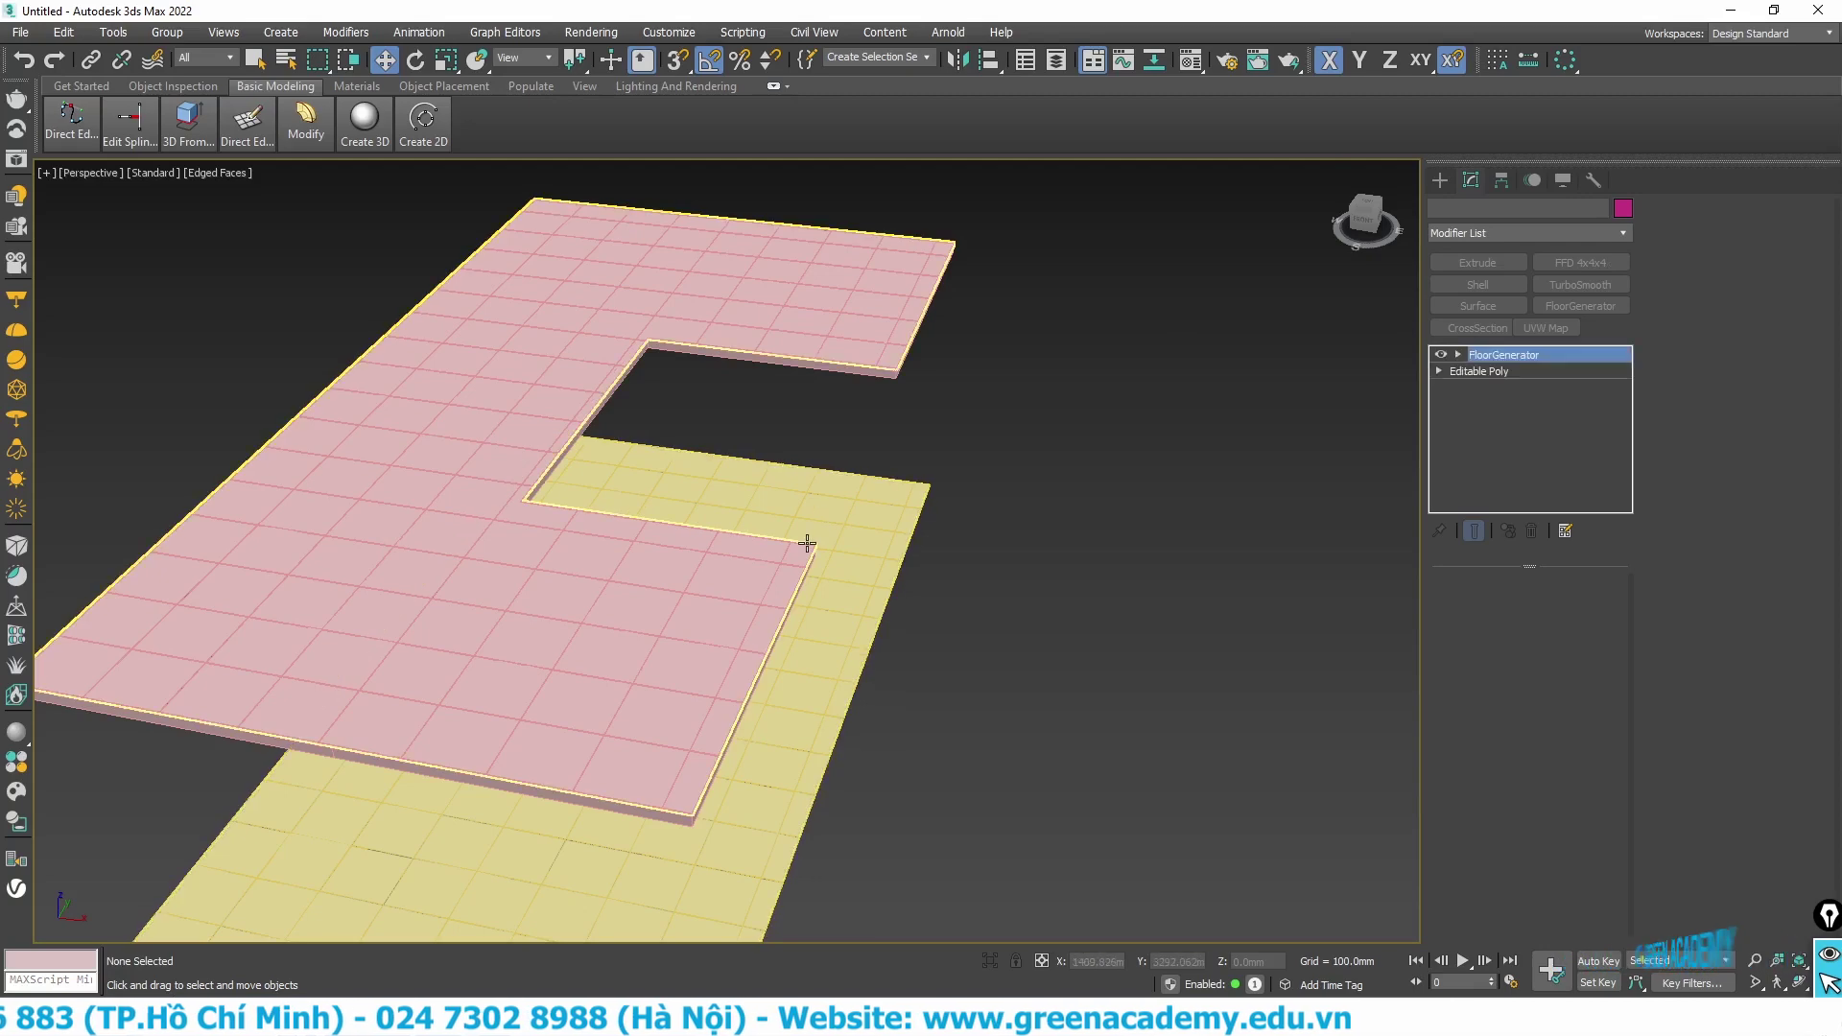
left_click(877, 502)
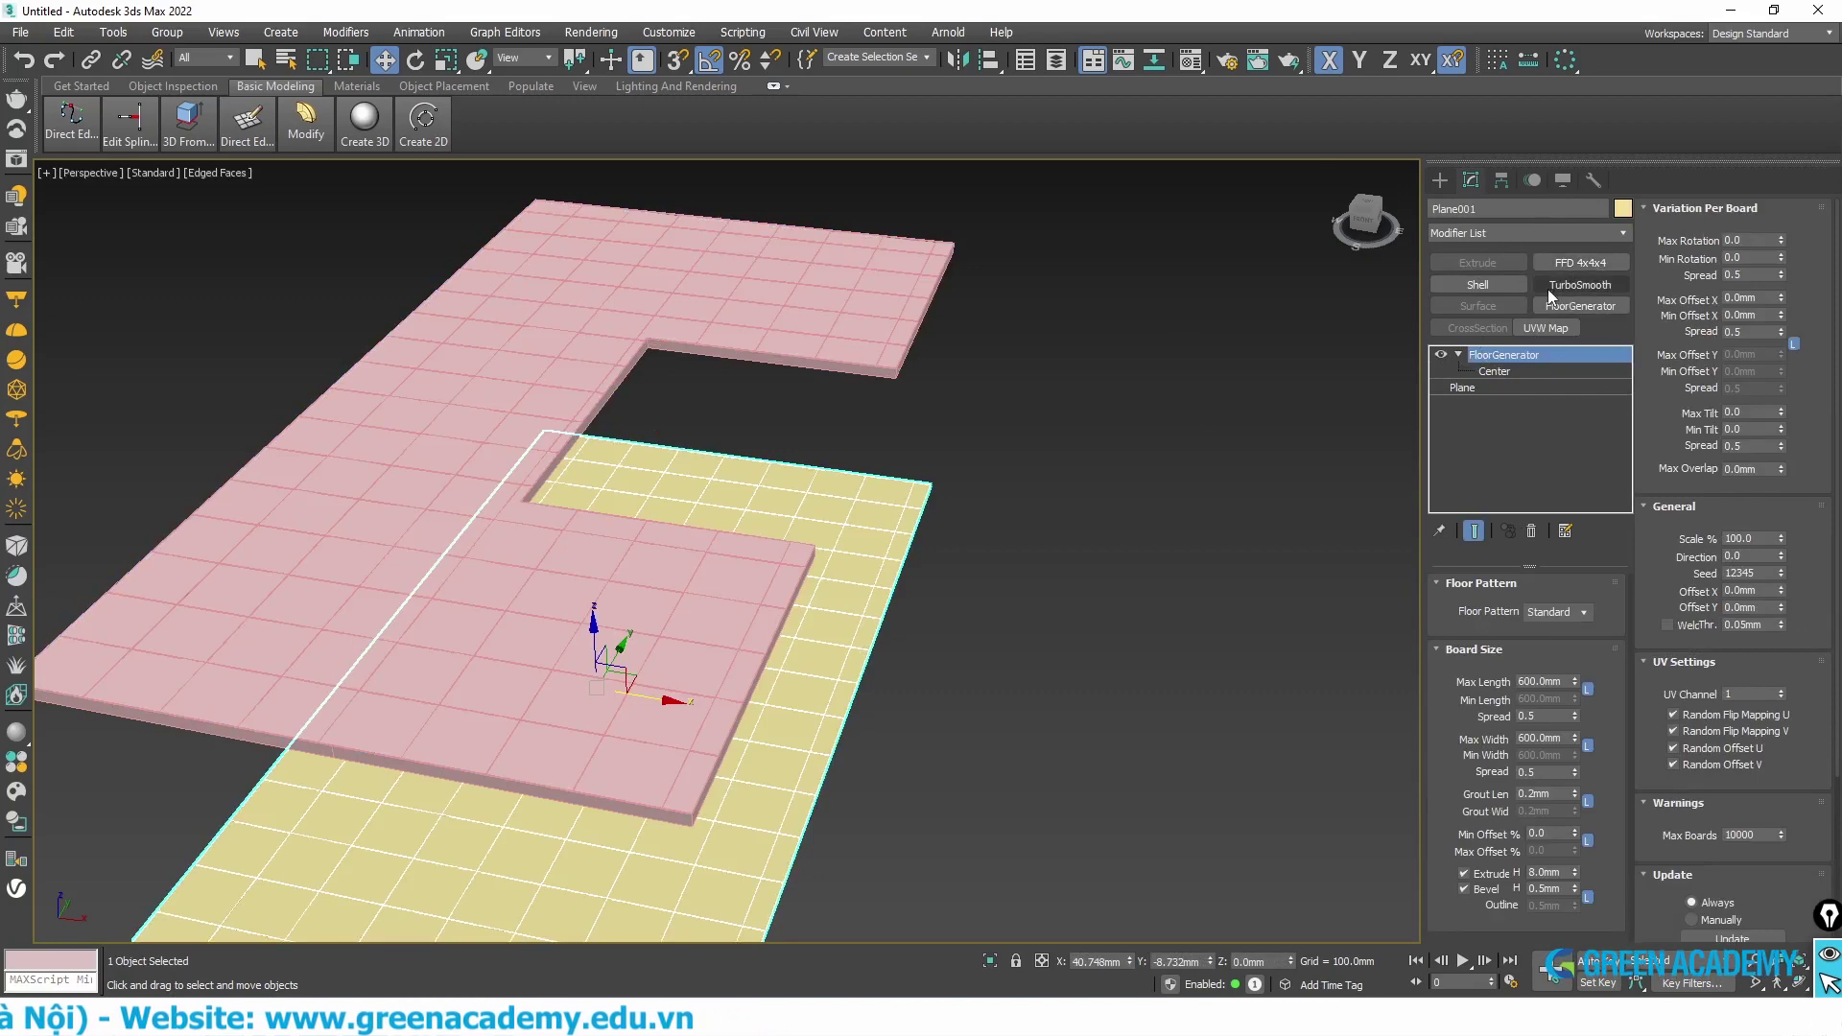
left_click(1578, 233)
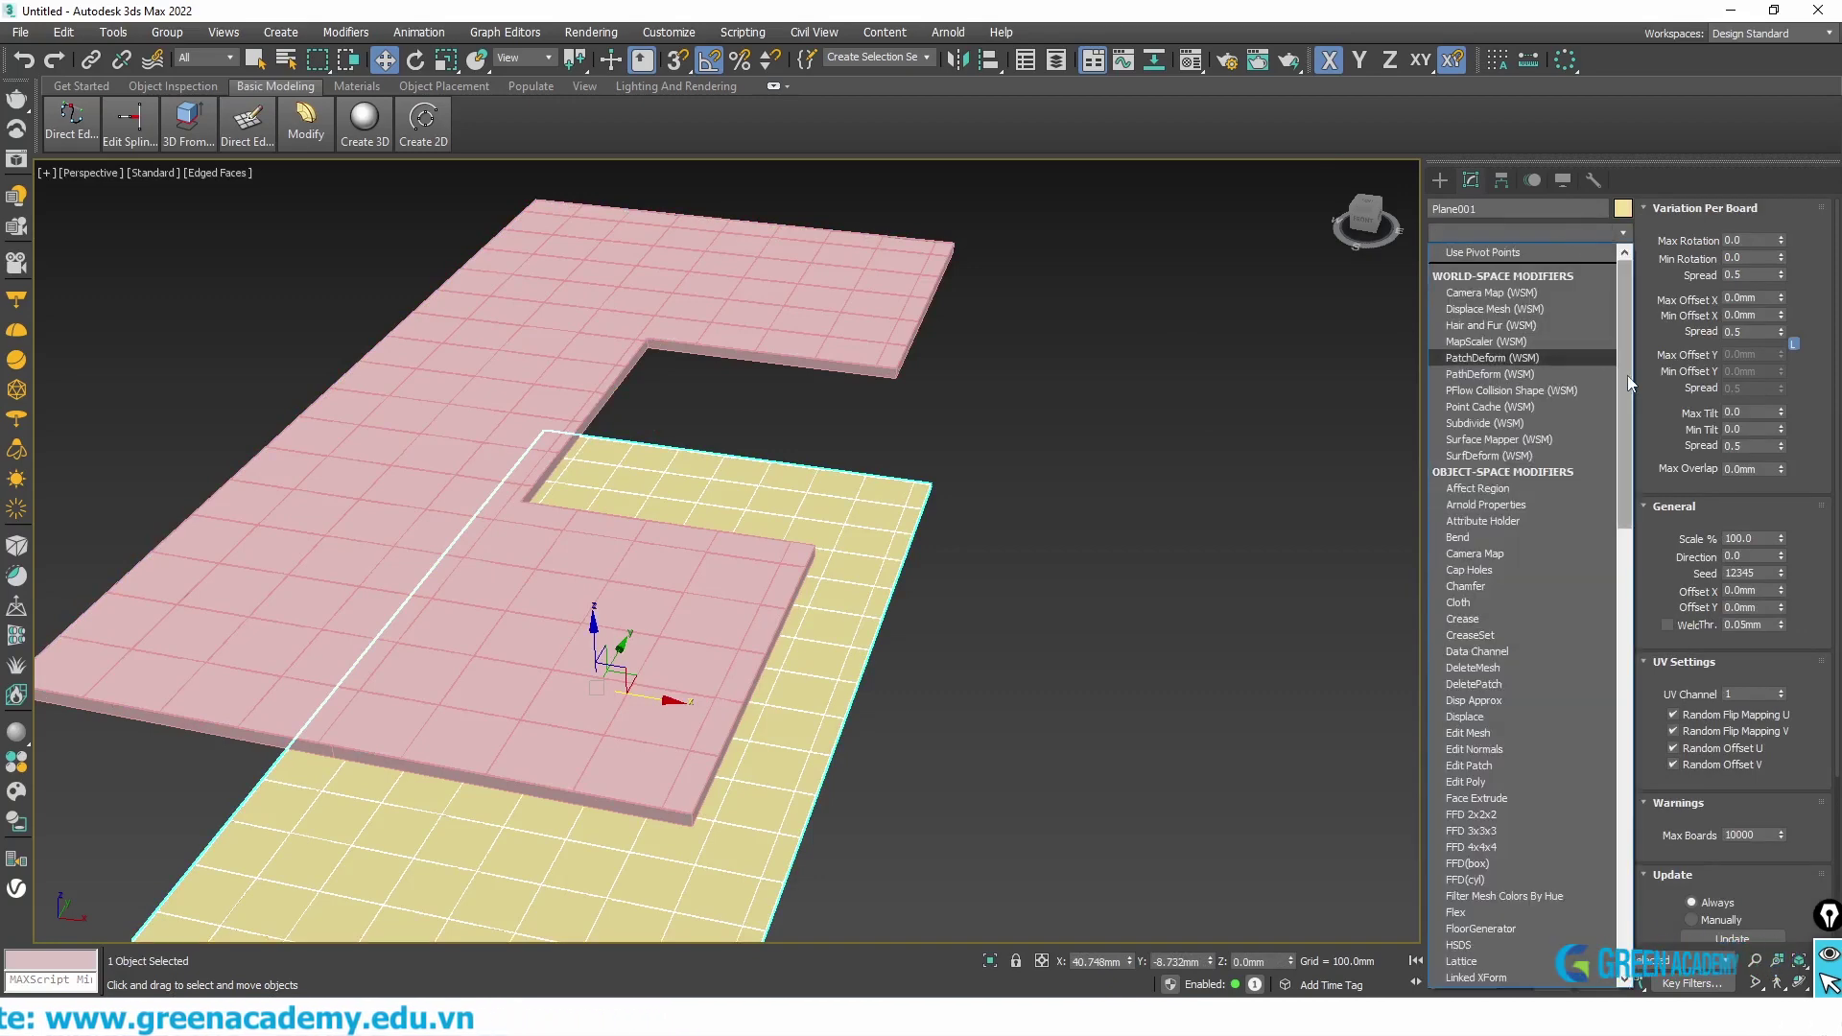
mouse_move(1627, 376)
left_mouse_down()
mouse_move(1650, 341)
mouse_move(1618, 848)
mouse_move(1500, 378)
left_mouse_up()
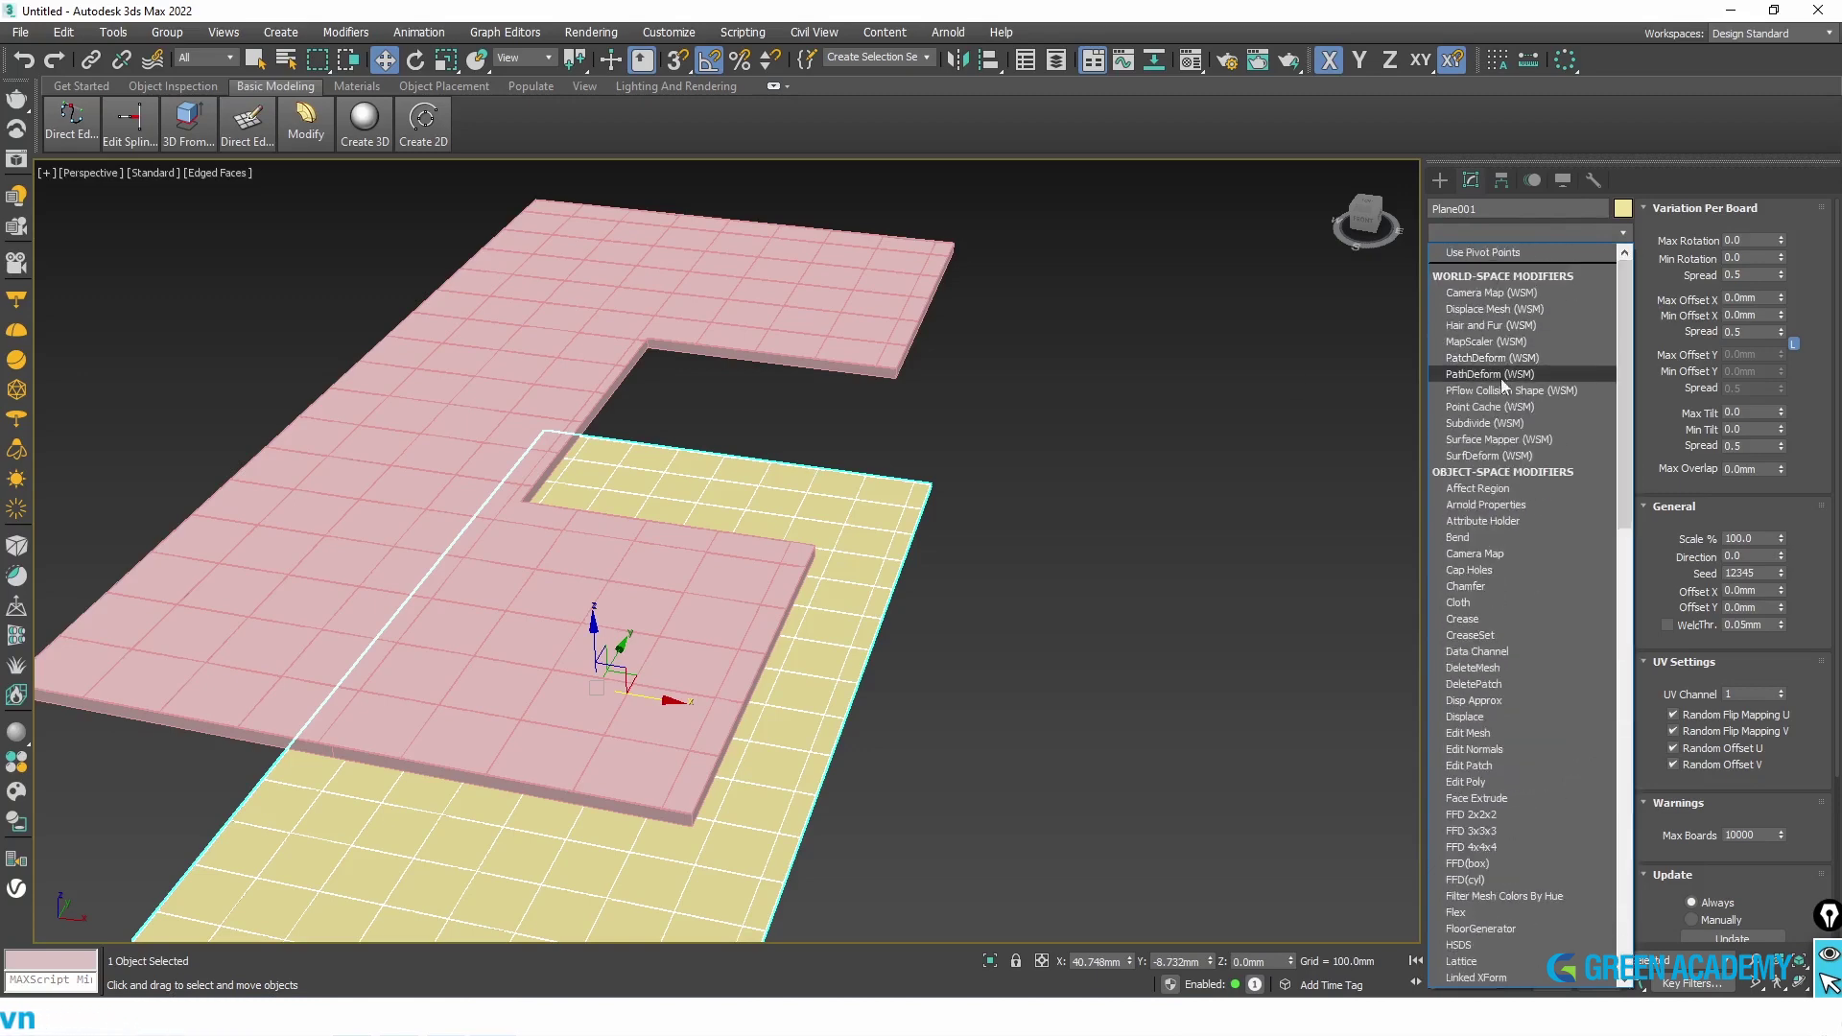
left_click(1242, 372)
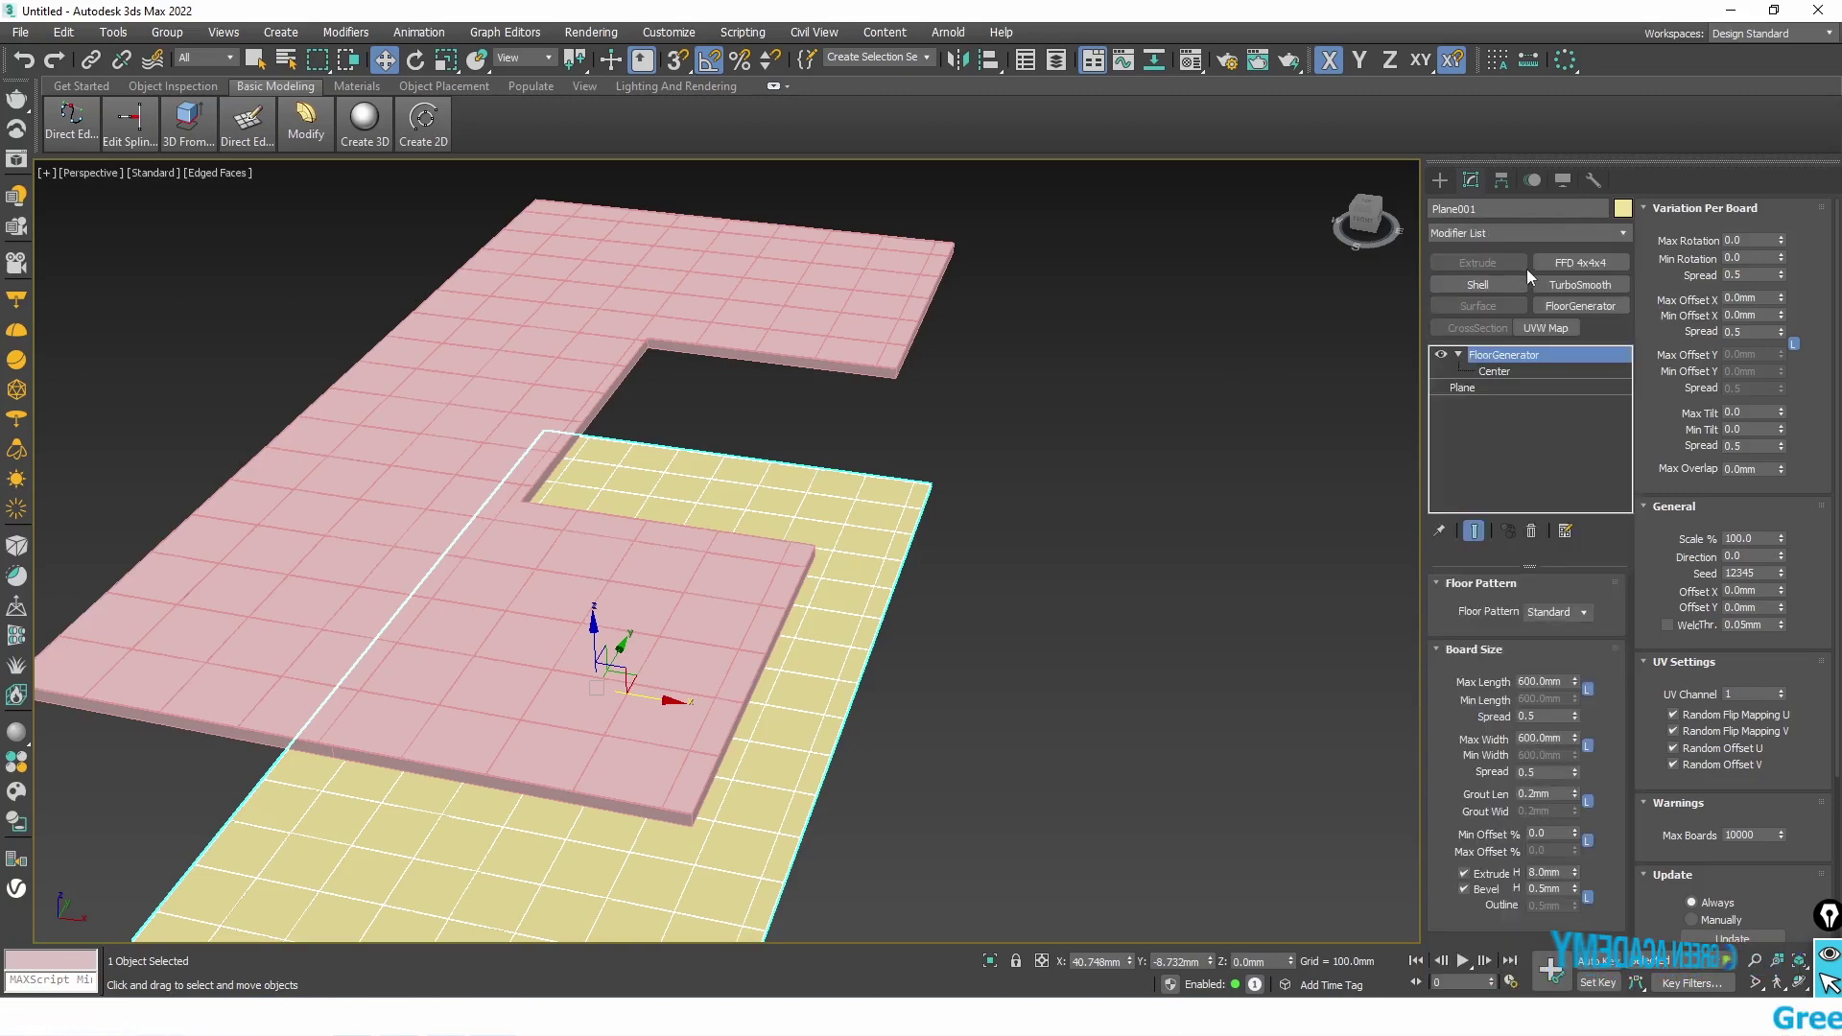